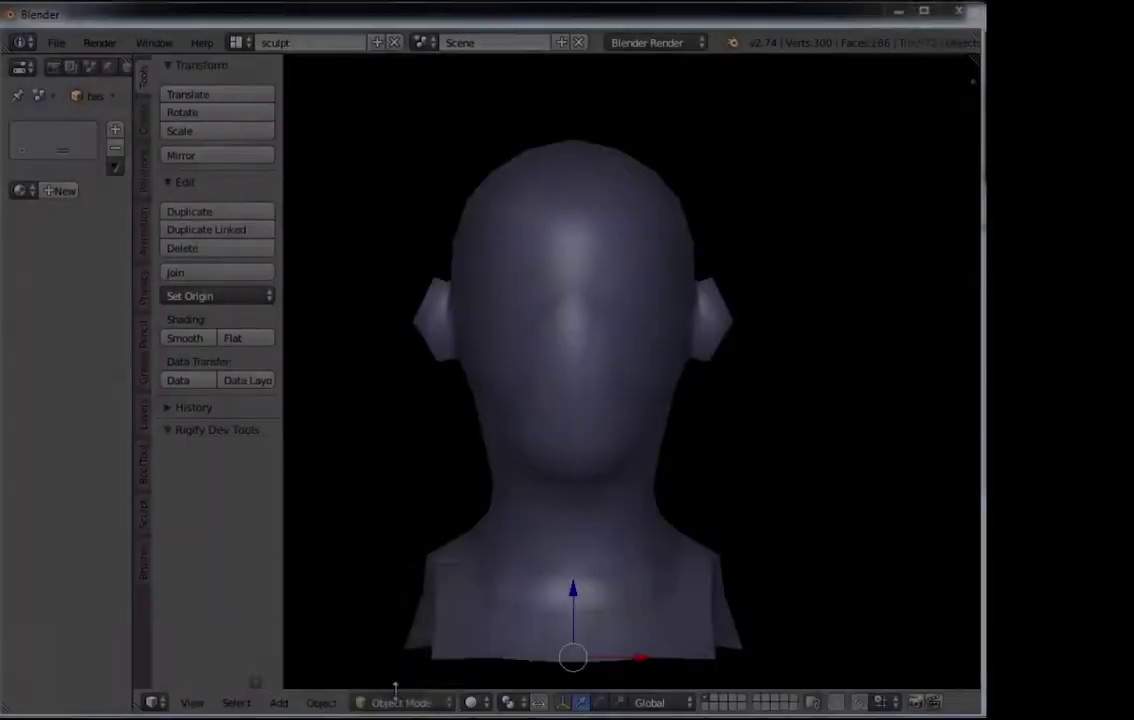
# Step: Switch the head into Sculpt Mode and enable dynamic topology
pyautogui.click(405, 702)
pyautogui.click(413, 639)
pyautogui.scroll(3, 633, 376)
pyautogui.click(216, 532)
pyautogui.scroll(2, 601, 327)
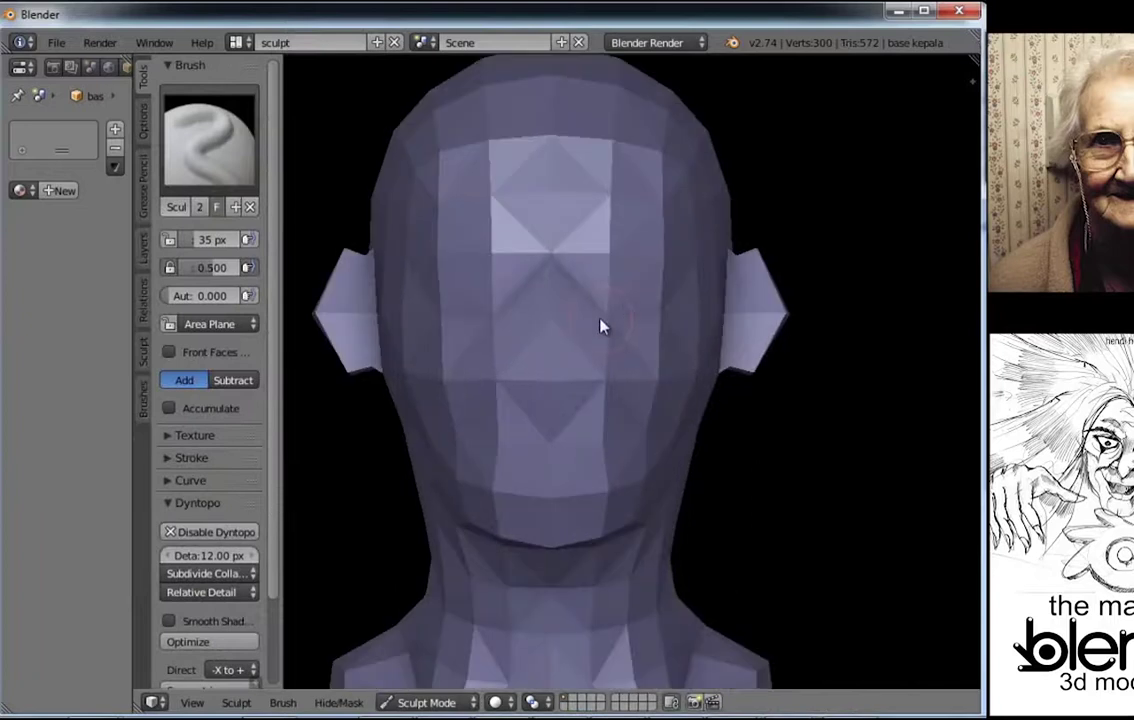
# Step: Select the Clay brush and collapse the Dyntopo and symmetry panels
pyautogui.click(210, 140)
pyautogui.click(261, 316)
pyautogui.scroll(-4, 200, 400)
pyautogui.click(172, 402)
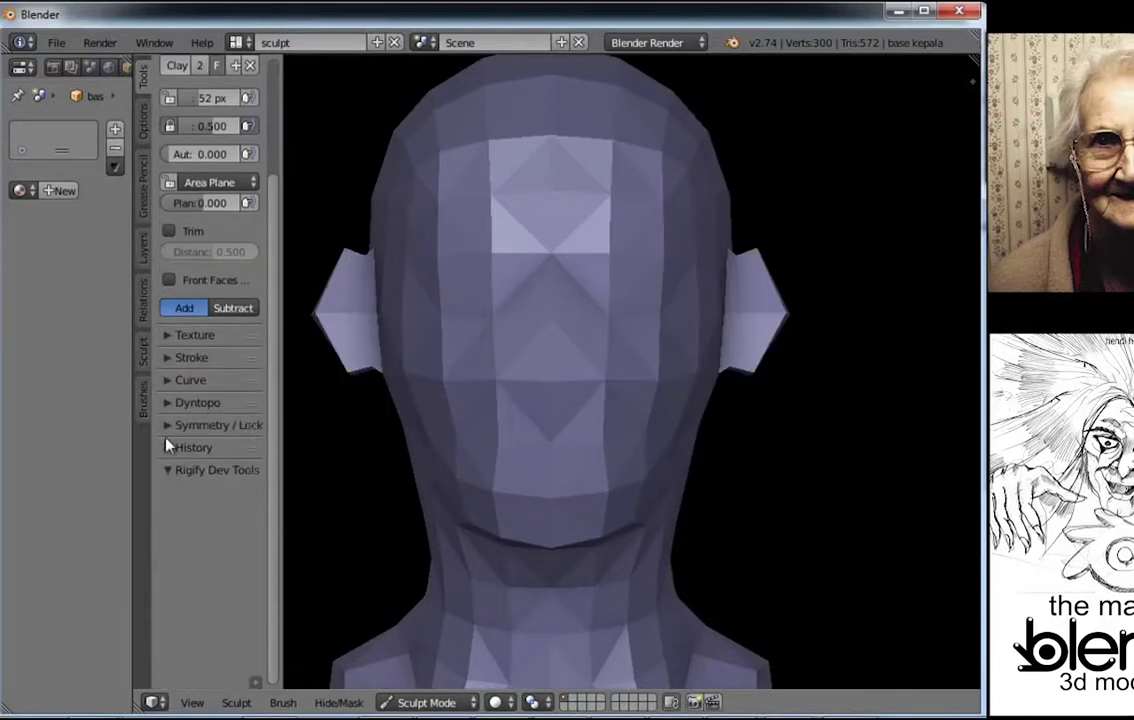
pyautogui.click(177, 425)
pyautogui.click(177, 425)
pyautogui.scroll(1, 630, 286)
# Step: Carve and deepen shallow eye sockets from the front view, then switch to the Grab brush
pyautogui.moveTo(668, 286)
pyautogui.mouseDown()
pyautogui.moveTo(655, 286)
pyautogui.moveTo(650, 316)
pyautogui.moveTo(615, 314)
pyautogui.mouseUp()
pyautogui.moveTo(615, 314)
pyautogui.mouseDown(button='middle')
pyautogui.moveTo(673, 296)
pyautogui.moveTo(628, 360)
pyautogui.mouseUp(button='middle')
pyautogui.press('KP_1')
pyautogui.press('g')
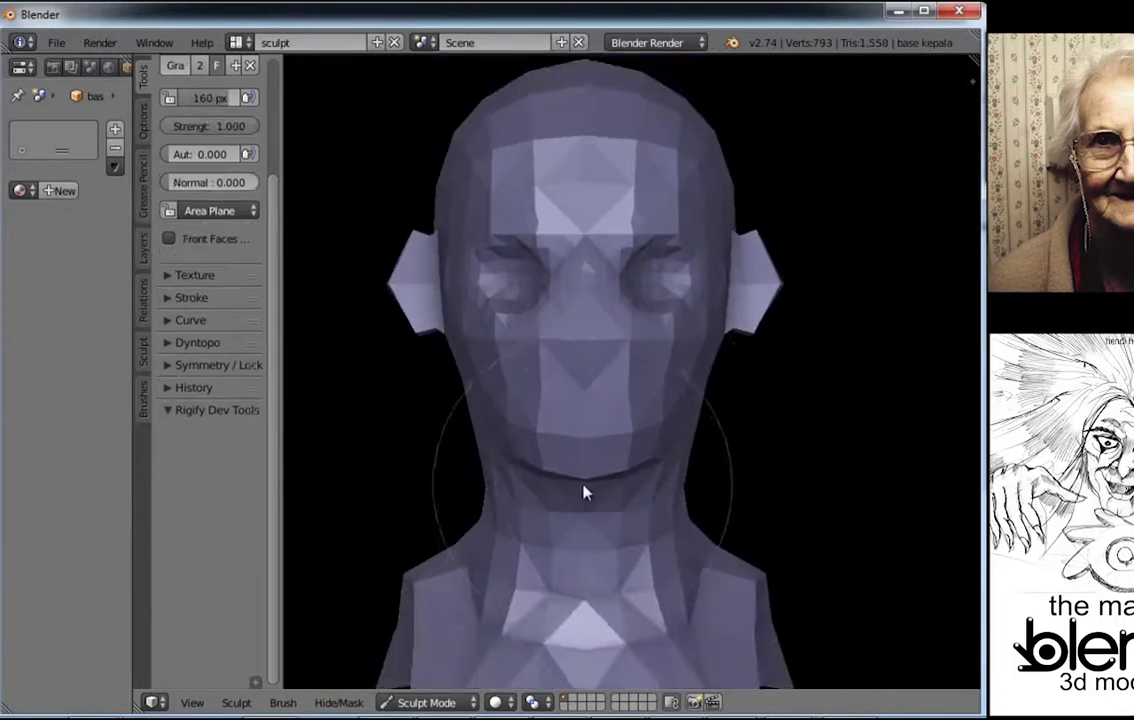
pyautogui.moveTo(615, 465); pyautogui.dragTo(466, 477, button='middle')
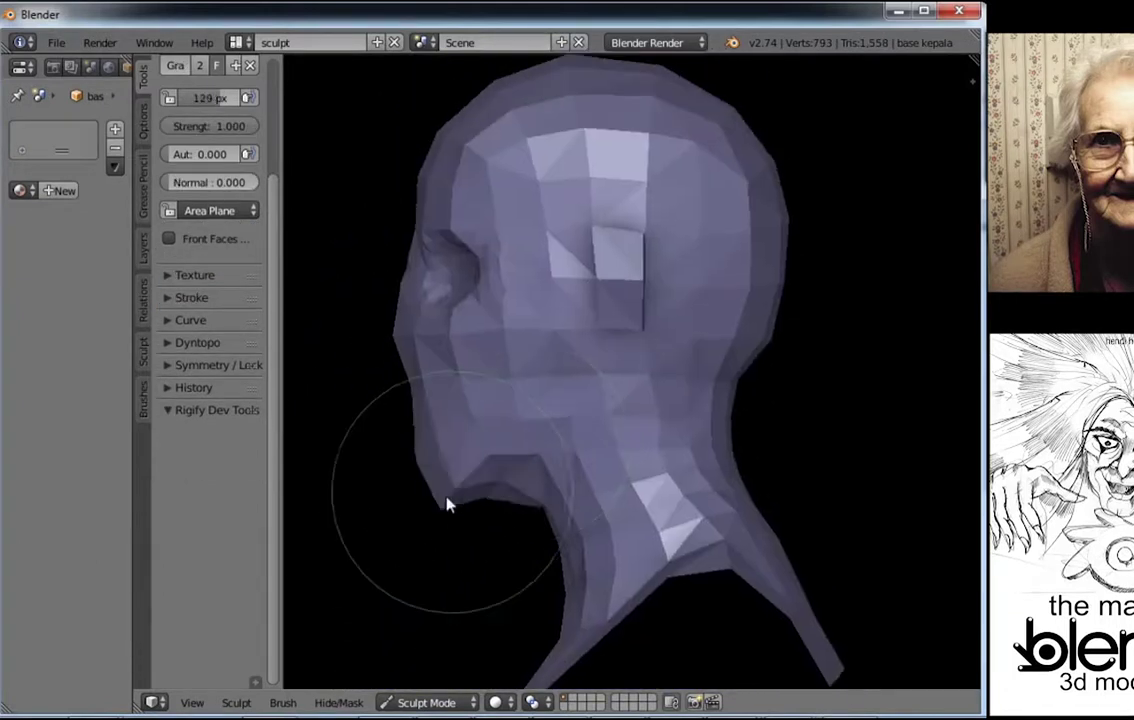
pyautogui.moveTo(461, 428); pyautogui.dragTo(615, 413, button='middle')
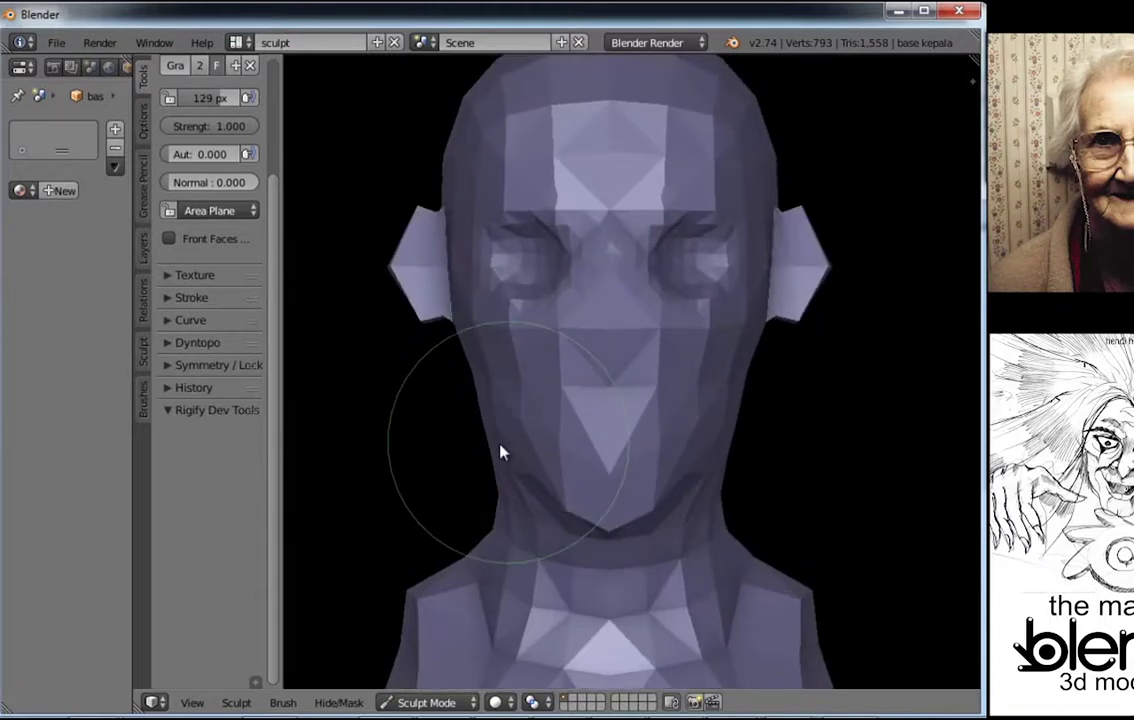
pyautogui.scroll(2, 475, 390)
# Step: Shrink the Clay brush and build up clay inside and around the eye sockets
pyautogui.press('f')
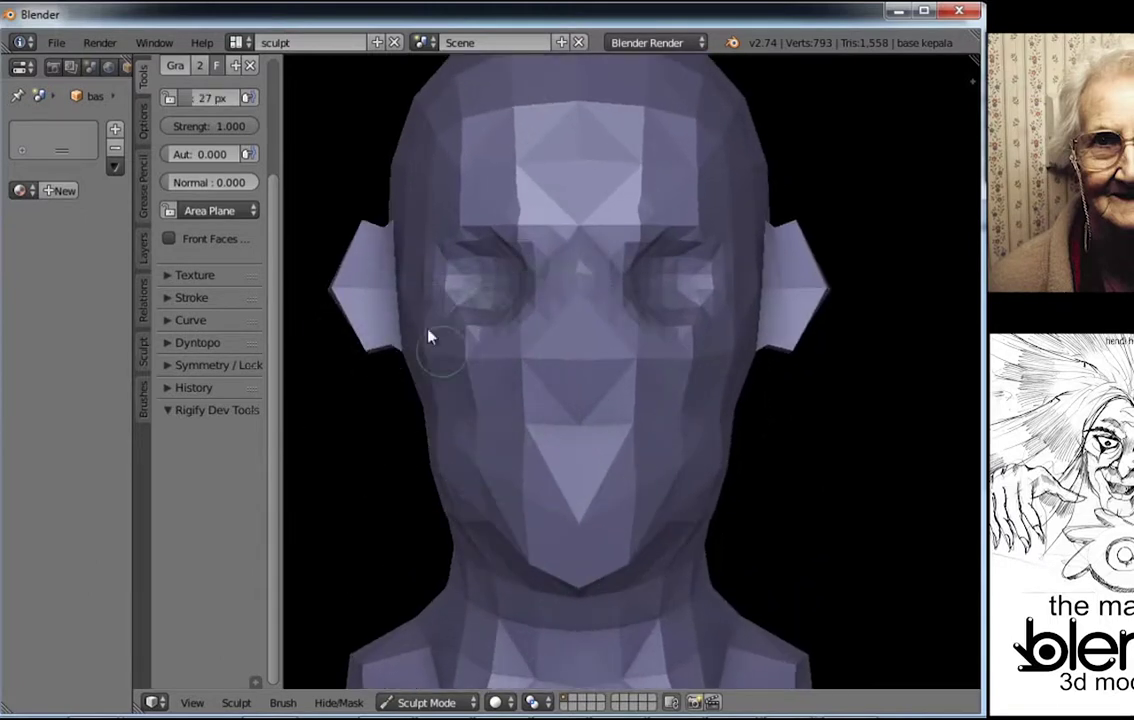
pyautogui.click(273, 228)
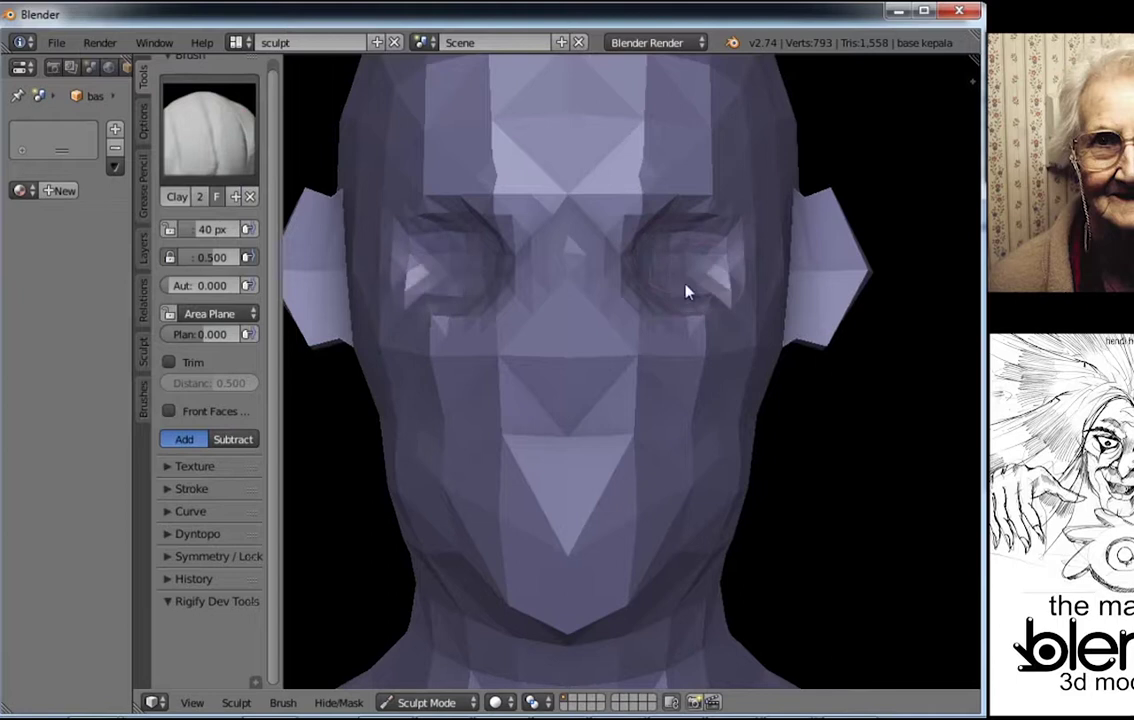
pyautogui.moveTo(645, 235); pyautogui.dragTo(613, 266, button='middle')
pyautogui.moveTo(613, 266); pyautogui.dragTo(620, 270)
pyautogui.moveTo(620, 270); pyautogui.dragTo(605, 233, button='middle')
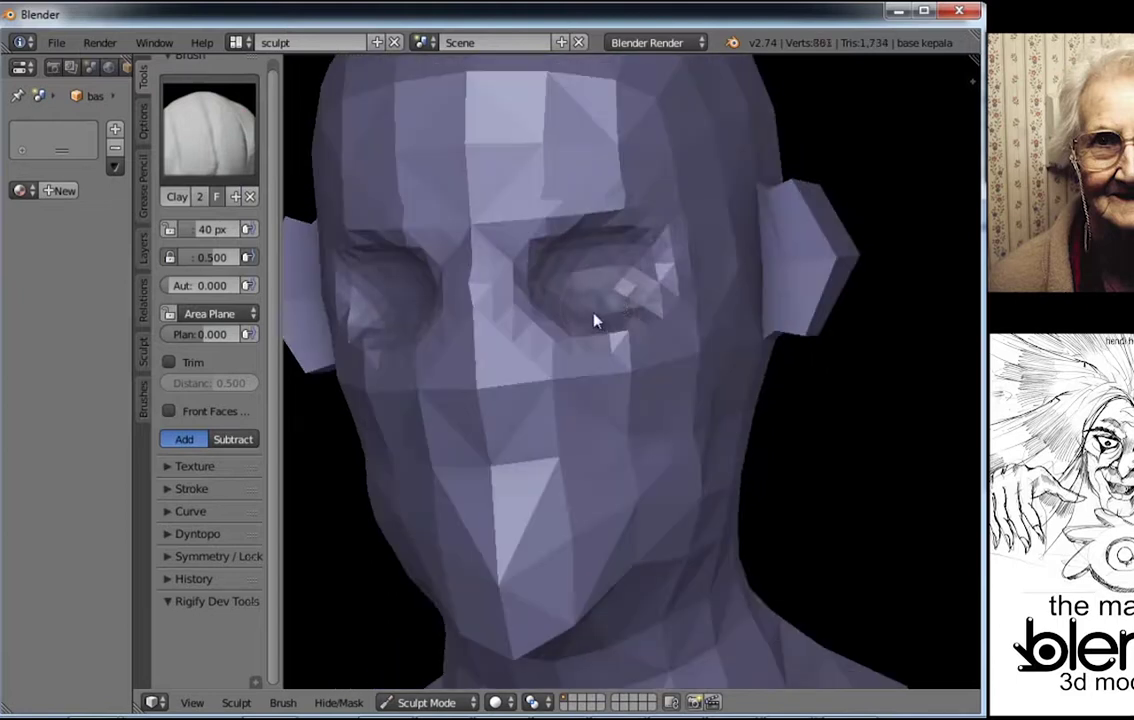
pyautogui.moveTo(595, 320); pyautogui.dragTo(661, 306, button='middle')
pyautogui.moveTo(661, 306); pyautogui.dragTo(546, 367)
# Step: Add clay around both eyes and the cheek below them from several angles
pyautogui.moveTo(415, 318); pyautogui.dragTo(470, 335, button='middle')
pyautogui.moveTo(470, 335); pyautogui.dragTo(489, 349)
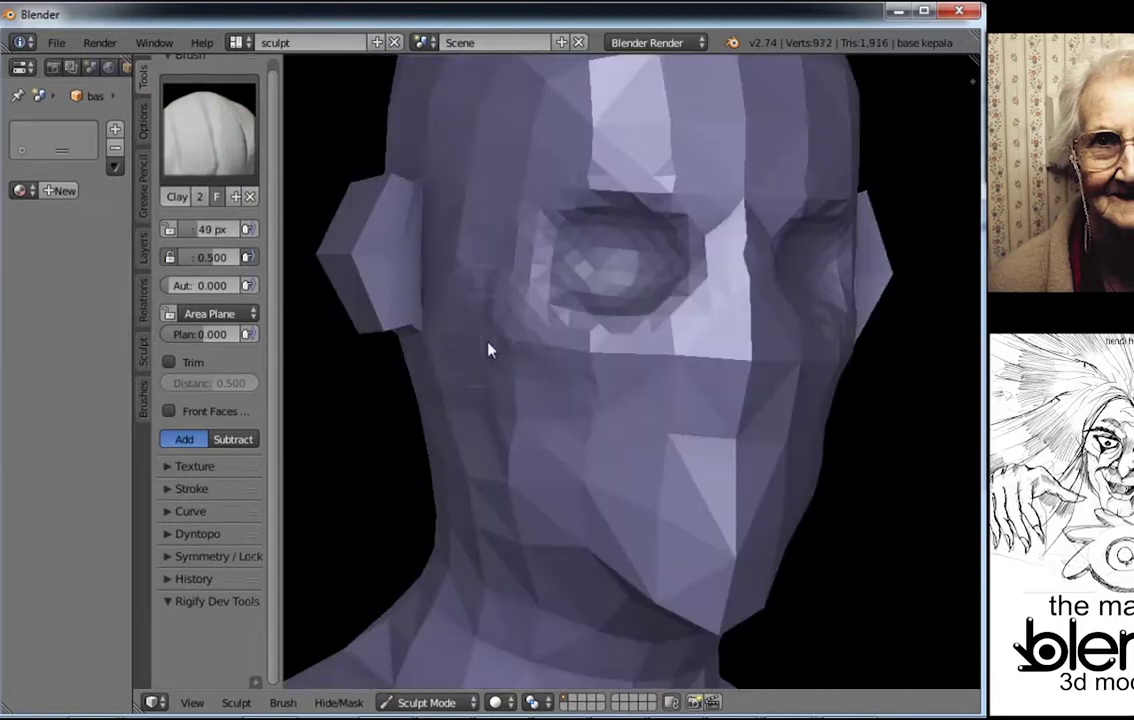
pyautogui.moveTo(660, 360); pyautogui.dragTo(671, 360, button='middle')
pyautogui.moveTo(671, 360); pyautogui.dragTo(640, 345)
pyautogui.moveTo(640, 345); pyautogui.dragTo(580, 325, button='middle')
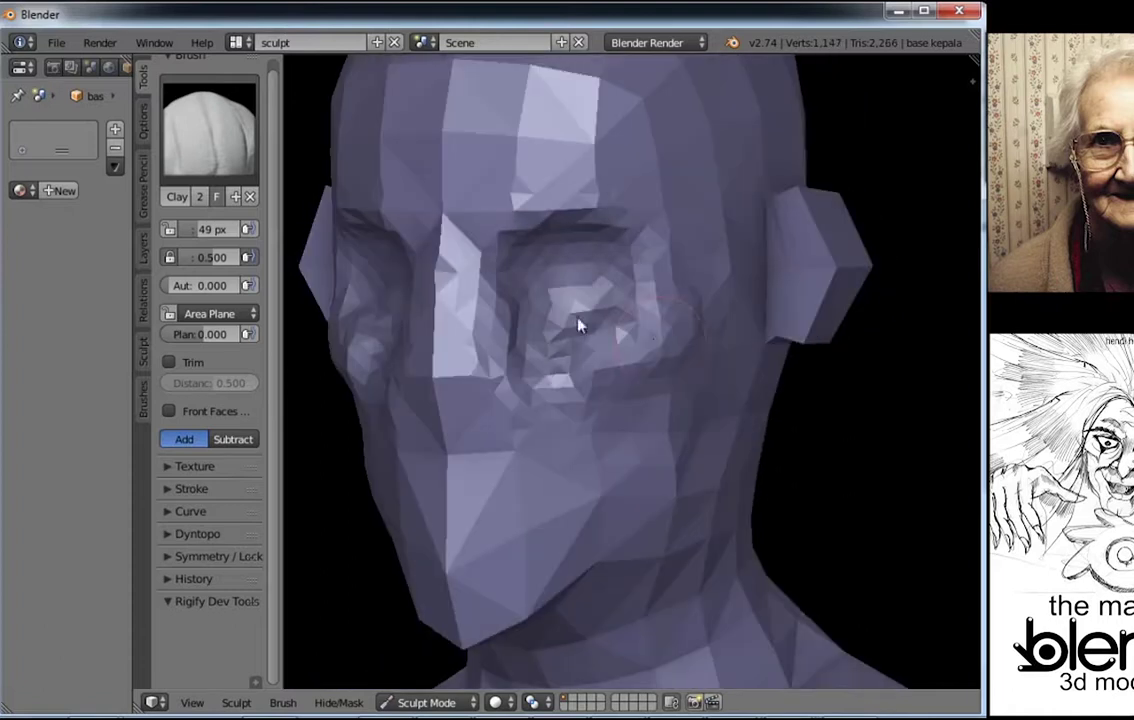
pyautogui.moveTo(595, 372); pyautogui.dragTo(470, 355, button='middle')
pyautogui.moveTo(470, 355); pyautogui.dragTo(499, 354)
pyautogui.moveTo(499, 354)
pyautogui.mouseDown(button='middle')
pyautogui.moveTo(650, 420)
pyautogui.moveTo(641, 305)
pyautogui.mouseUp(button='middle')
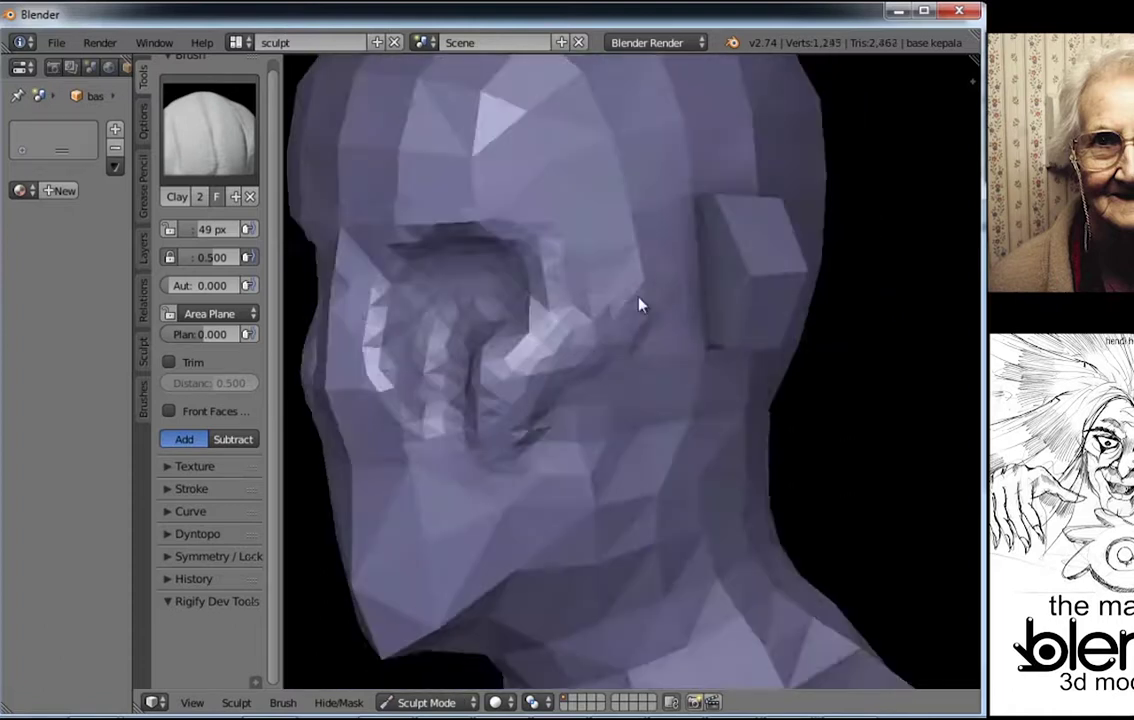
# Step: Build up the cheek, jaw and lower face with Clay
pyautogui.moveTo(550, 354); pyautogui.dragTo(587, 499, button='middle')
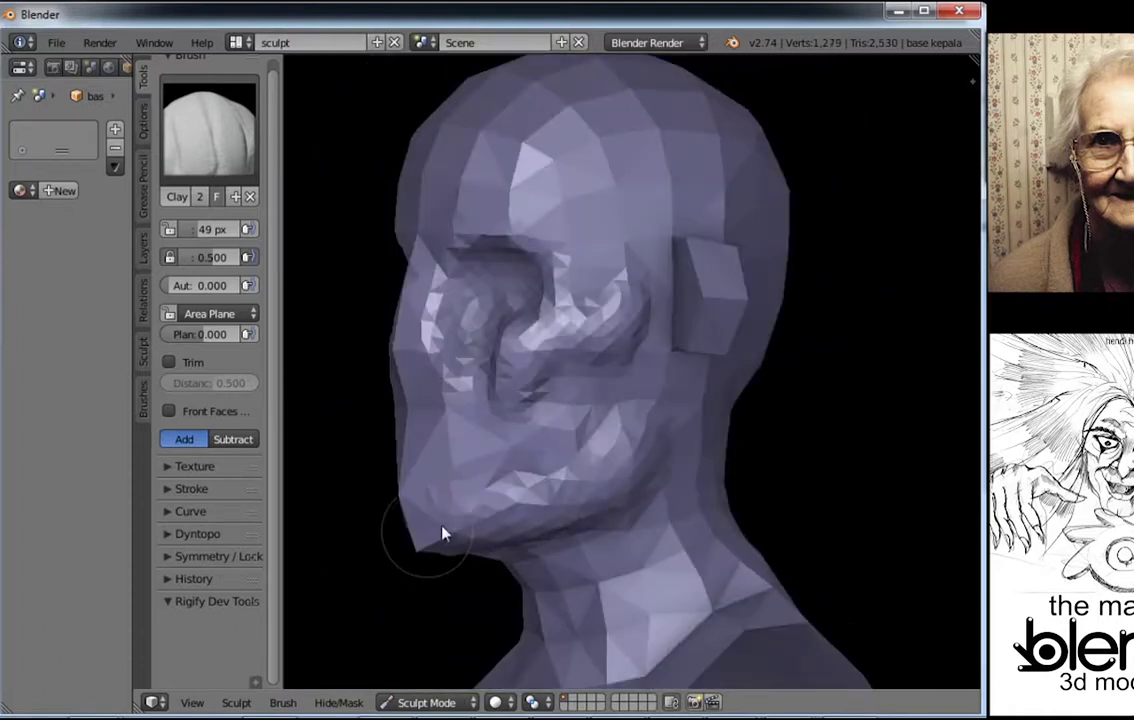
pyautogui.moveTo(443, 533); pyautogui.dragTo(562, 532, button='middle')
pyautogui.moveTo(562, 532); pyautogui.dragTo(570, 490)
pyautogui.moveTo(570, 490); pyautogui.dragTo(577, 446, button='middle')
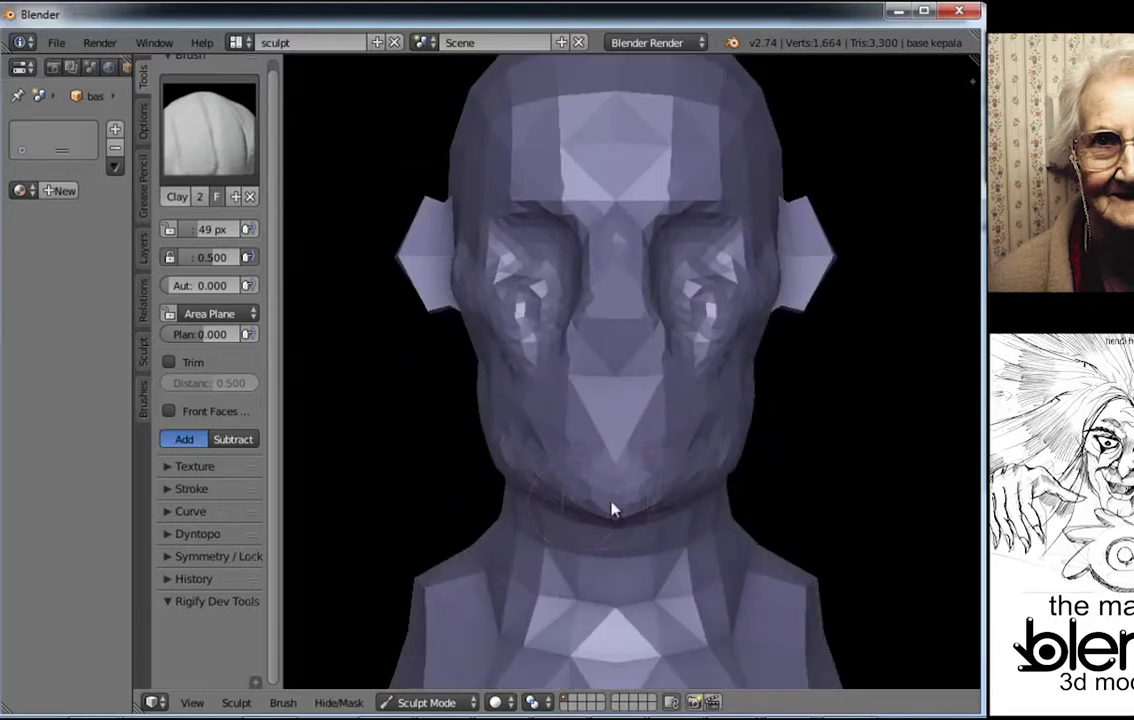
pyautogui.moveTo(613, 510)
pyautogui.mouseDown(button='middle')
pyautogui.moveTo(630, 407)
pyautogui.moveTo(676, 449)
pyautogui.moveTo(537, 400)
pyautogui.mouseUp(button='middle')
pyautogui.press('g')
pyautogui.press('c')
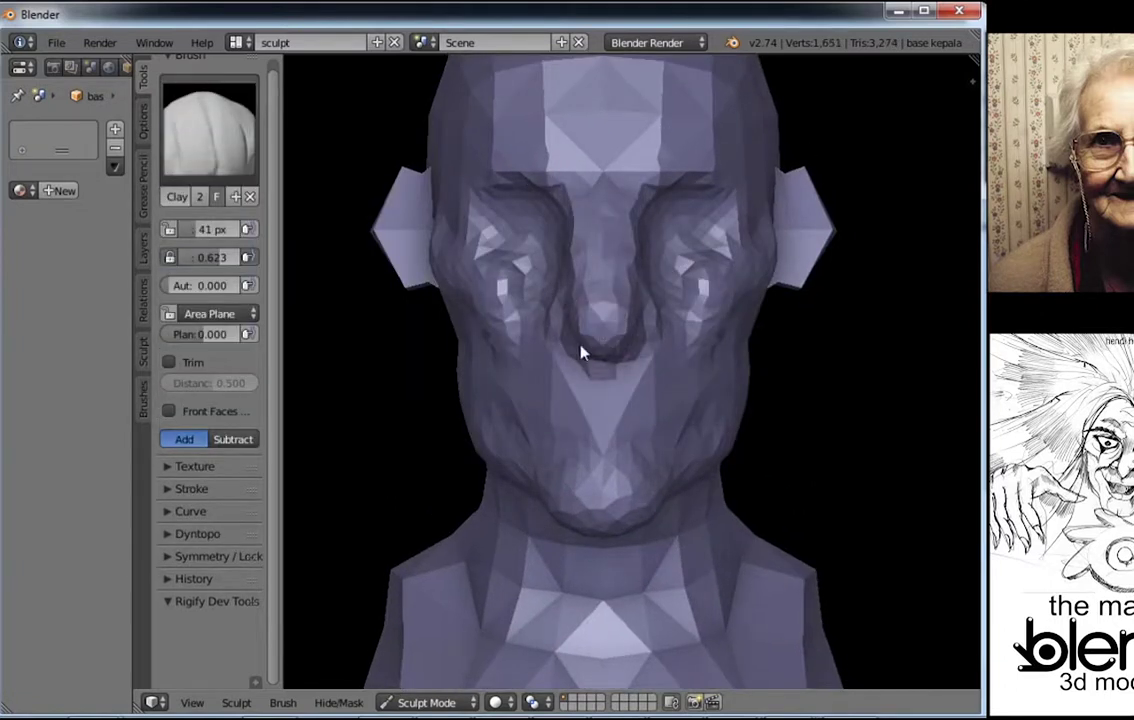
# Step: Pull the chin and jaw forward with the Grab brush from a side view
pyautogui.moveTo(583, 352)
pyautogui.mouseDown(button='middle')
pyautogui.moveTo(524, 375)
pyautogui.moveTo(635, 347)
pyautogui.mouseUp(button='middle')
pyautogui.press('g')
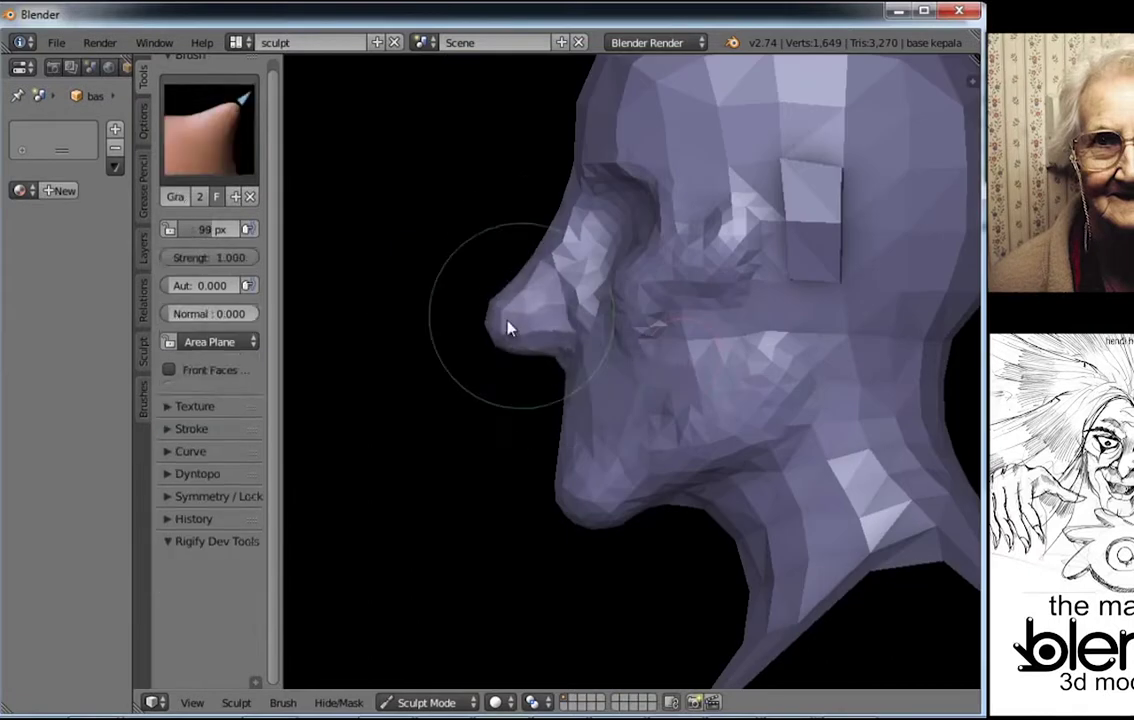
pyautogui.moveTo(544, 347); pyautogui.dragTo(688, 463, button='middle')
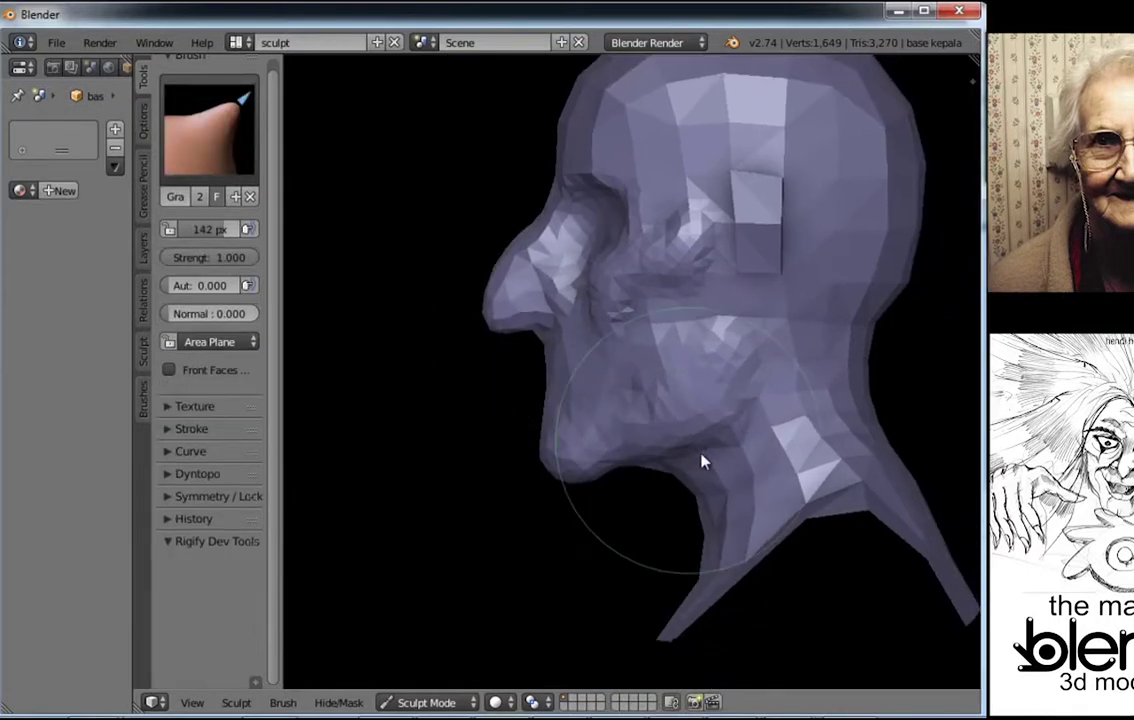
pyautogui.moveTo(703, 462)
pyautogui.mouseDown()
pyautogui.moveTo(580, 486)
pyautogui.moveTo(557, 392)
pyautogui.moveTo(590, 476)
pyautogui.moveTo(567, 494)
pyautogui.mouseUp()
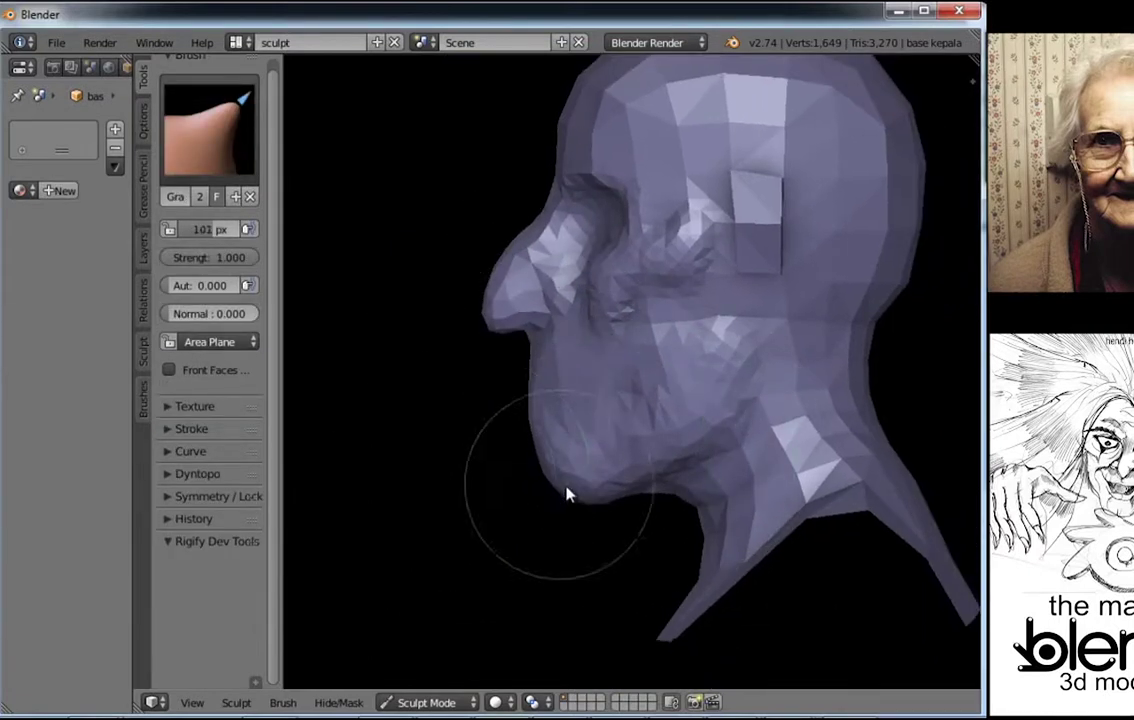
# Step: Enlarge the Grab brush and pull the ear outward
pyautogui.moveTo(699, 433)
pyautogui.mouseDown(button='middle')
pyautogui.moveTo(719, 489)
pyautogui.moveTo(552, 370)
pyautogui.mouseUp(button='middle')
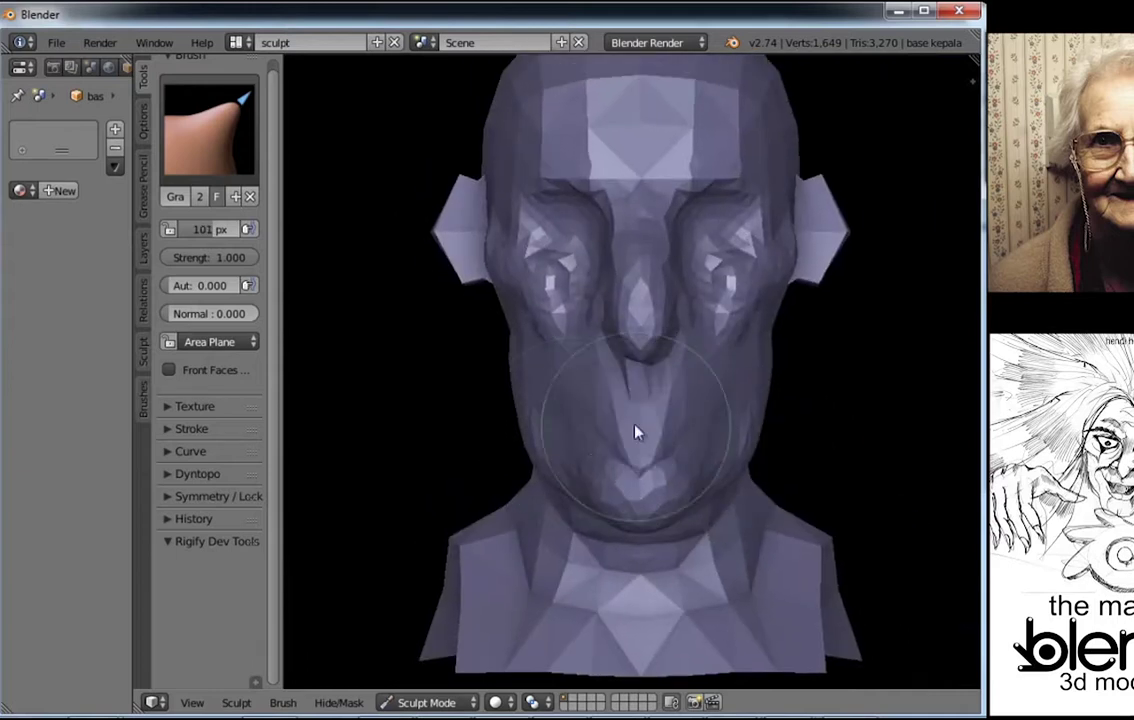
pyautogui.scroll(2, 627, 471)
pyautogui.press('f')
pyautogui.click(495, 325)
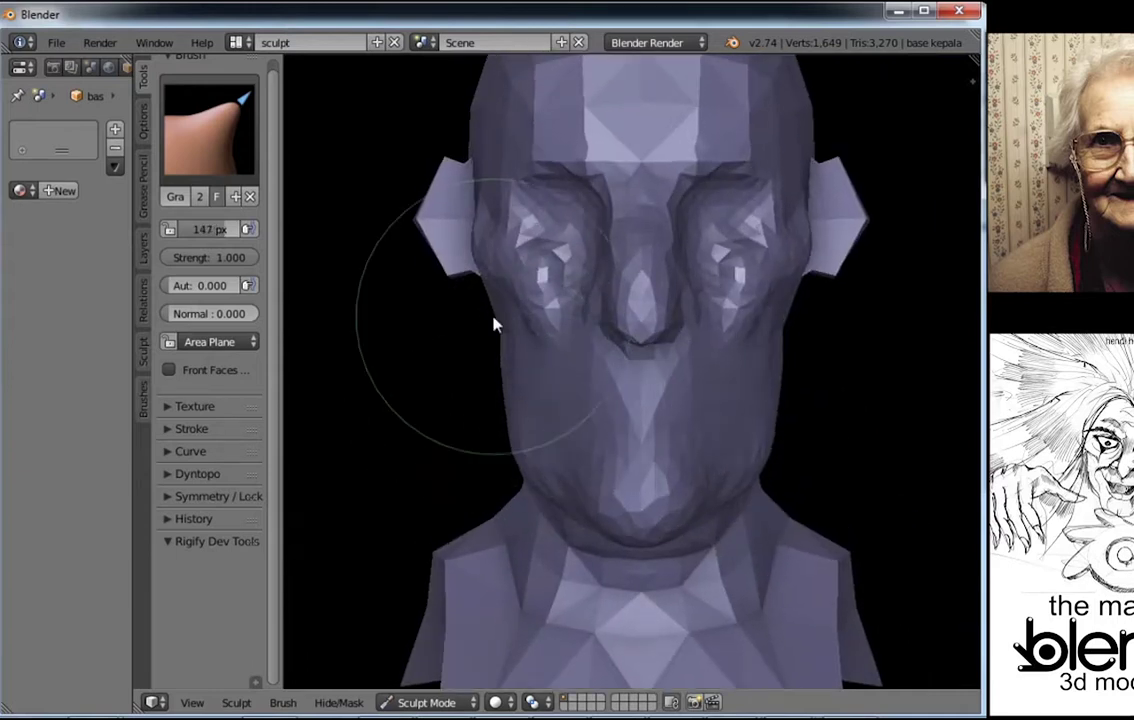
pyautogui.moveTo(527, 314); pyautogui.dragTo(468, 377, button='middle')
pyautogui.moveTo(835, 271)
pyautogui.mouseDown(button='middle')
pyautogui.moveTo(800, 275)
pyautogui.moveTo(873, 309)
pyautogui.moveTo(792, 304)
pyautogui.mouseUp(button='middle')
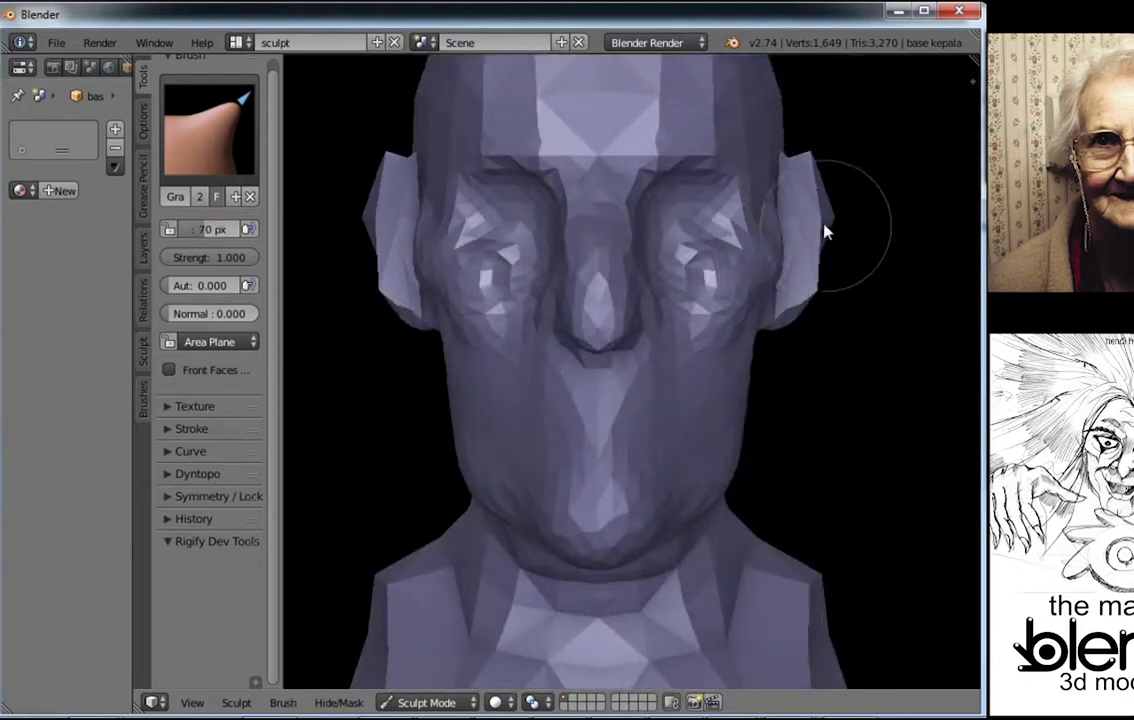
pyautogui.press('space')
# Step: Add clay around the mouth and along the cheek
pyautogui.click(273, 241)
pyautogui.moveTo(668, 213)
pyautogui.keyDown('shift'); pyautogui.mouseDown(button='middle')
pyautogui.moveTo(688, 233)
pyautogui.moveTo(671, 235)
pyautogui.moveTo(706, 355)
pyautogui.moveTo(757, 233)
pyautogui.moveTo(641, 401)
pyautogui.mouseUp(button='middle'); pyautogui.keyUp('shift')
pyautogui.moveTo(641, 401); pyautogui.dragTo(602, 451)
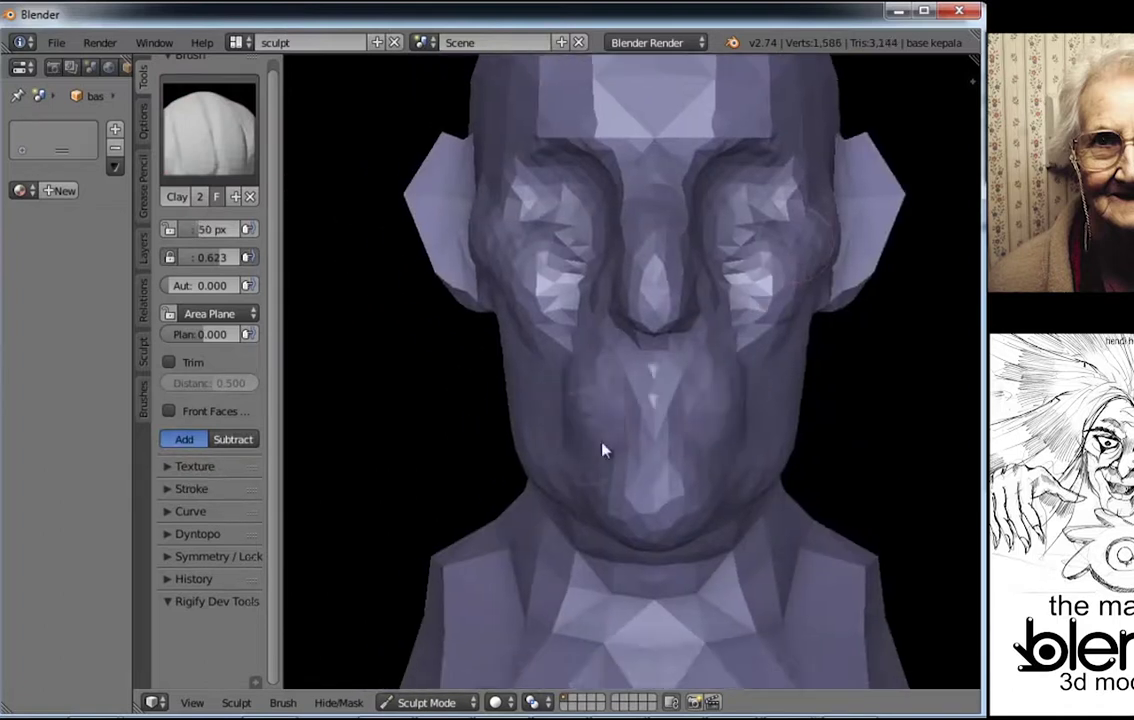
pyautogui.moveTo(602, 451)
pyautogui.mouseDown(button='middle')
pyautogui.moveTo(640, 435)
pyautogui.moveTo(656, 410)
pyautogui.moveTo(668, 414)
pyautogui.moveTo(645, 450)
pyautogui.mouseUp(button='middle')
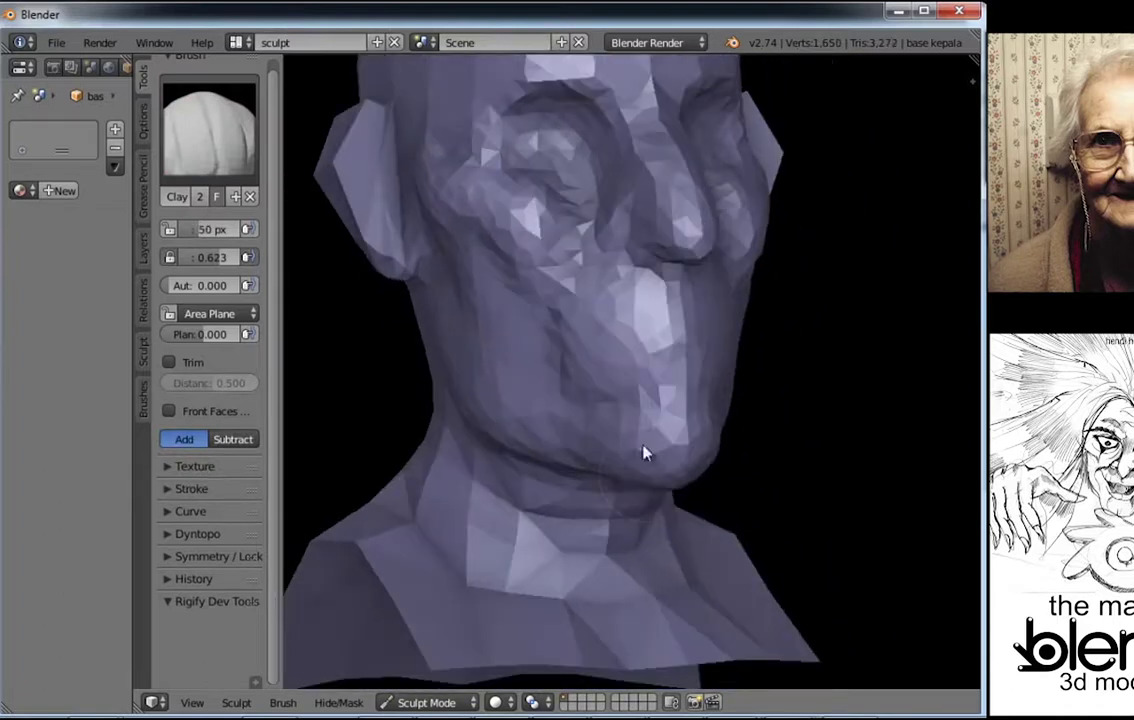
pyautogui.moveTo(645, 450); pyautogui.dragTo(650, 462)
pyautogui.moveTo(650, 462)
pyautogui.mouseDown(button='middle')
pyautogui.moveTo(658, 473)
pyautogui.moveTo(658, 461)
pyautogui.moveTo(603, 480)
pyautogui.moveTo(672, 376)
pyautogui.moveTo(617, 435)
pyautogui.mouseUp(button='middle')
pyautogui.moveTo(617, 435); pyautogui.dragTo(721, 433)
pyautogui.moveTo(721, 433)
pyautogui.mouseDown(button='middle')
pyautogui.moveTo(688, 435)
pyautogui.moveTo(604, 505)
pyautogui.mouseUp(button='middle')
# Step: Sculpt the cheek fold, crease between the brows, and add detail near the eye socket
pyautogui.moveTo(668, 408); pyautogui.dragTo(653, 372, button='middle')
pyautogui.moveTo(653, 372); pyautogui.dragTo(716, 215)
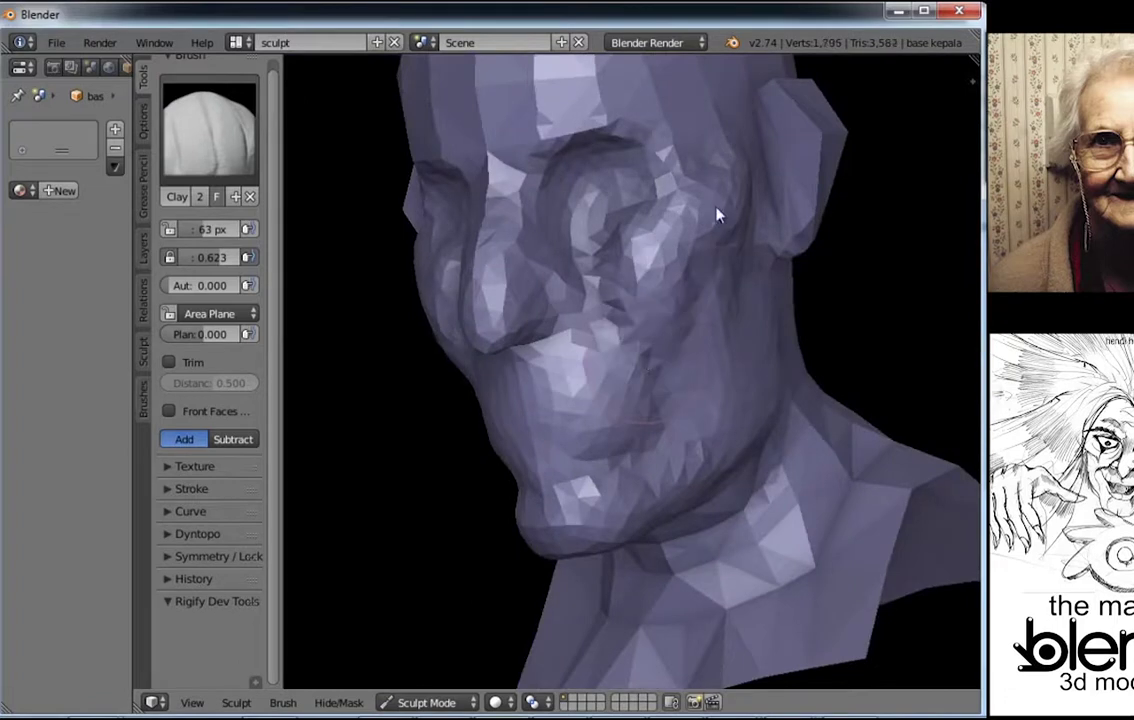
pyautogui.moveTo(716, 215)
pyautogui.mouseDown(button='middle')
pyautogui.moveTo(450, 261)
pyautogui.moveTo(505, 289)
pyautogui.moveTo(516, 231)
pyautogui.moveTo(625, 238)
pyautogui.moveTo(685, 257)
pyautogui.mouseUp(button='middle')
pyautogui.moveTo(664, 233); pyautogui.dragTo(656, 258)
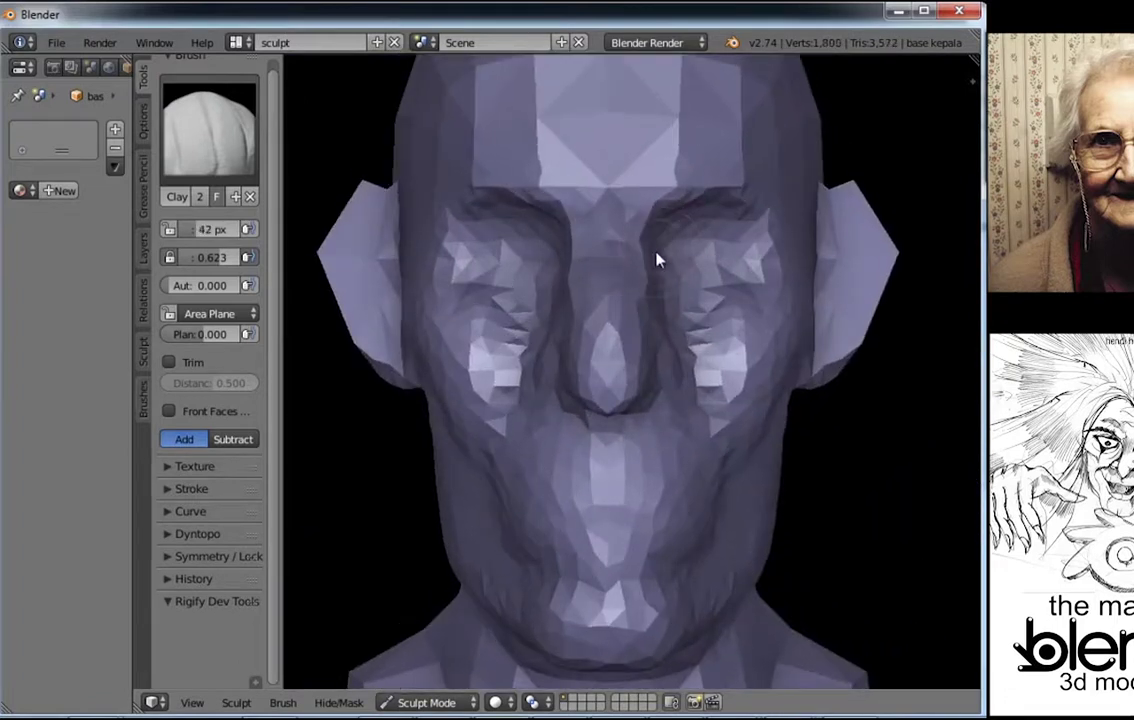
pyautogui.moveTo(656, 258)
pyautogui.mouseDown(button='middle')
pyautogui.moveTo(643, 220)
pyautogui.moveTo(690, 268)
pyautogui.mouseUp(button='middle')
pyautogui.moveTo(690, 268); pyautogui.dragTo(682, 300)
pyautogui.moveTo(682, 300)
pyautogui.mouseDown(button='middle')
pyautogui.moveTo(678, 337)
pyautogui.moveTo(633, 291)
pyautogui.moveTo(660, 345)
pyautogui.mouseUp(button='middle')
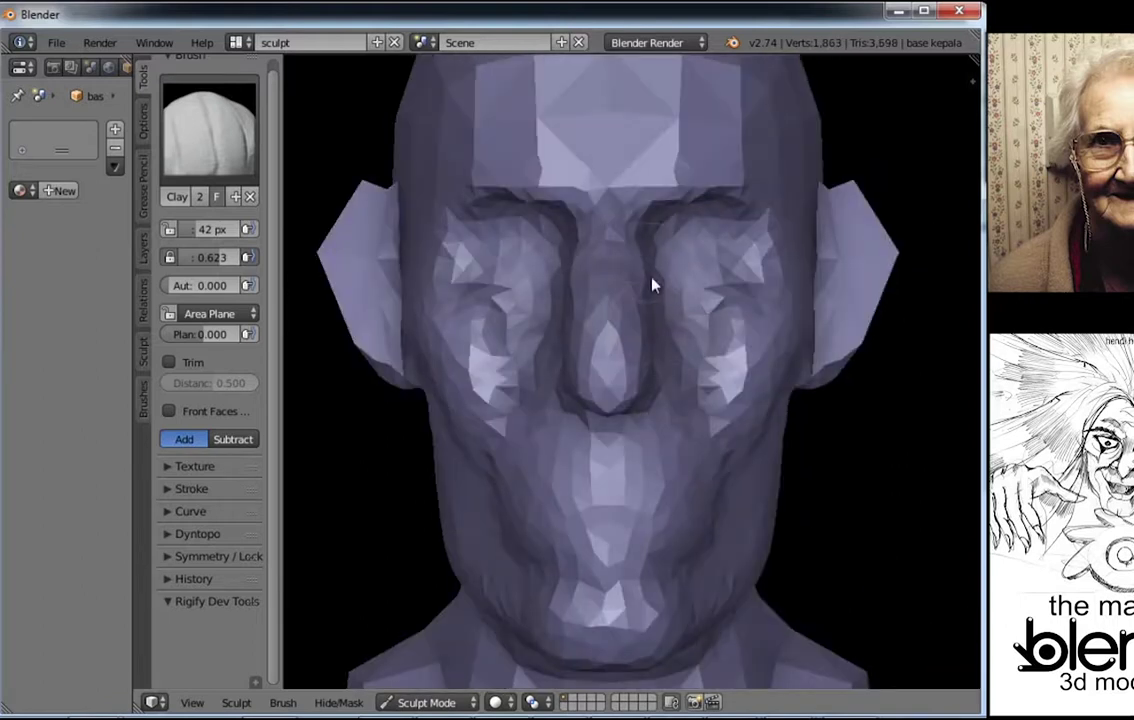
pyautogui.moveTo(652, 285); pyautogui.dragTo(660, 295)
pyautogui.moveTo(660, 295)
pyautogui.mouseDown(button='middle')
pyautogui.moveTo(693, 312)
pyautogui.moveTo(700, 380)
pyautogui.moveTo(666, 367)
pyautogui.mouseUp(button='middle')
pyautogui.moveTo(666, 367); pyautogui.dragTo(635, 400)
pyautogui.moveTo(635, 400)
pyautogui.mouseDown(button='middle')
pyautogui.moveTo(713, 366)
pyautogui.moveTo(663, 372)
pyautogui.moveTo(648, 407)
pyautogui.mouseUp(button='middle')
# Step: Lengthen the nose into a hooked shape and reshape the upper lip with Grab
pyautogui.press('g')
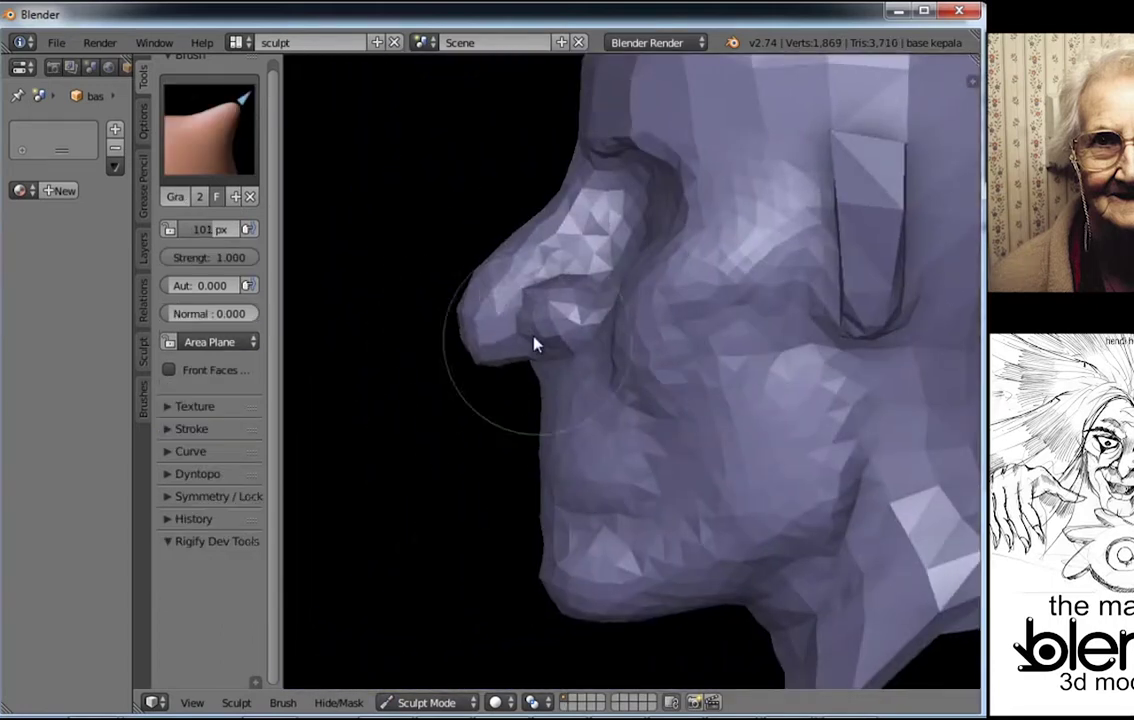
pyautogui.moveTo(471, 304)
pyautogui.mouseDown(button='middle')
pyautogui.moveTo(587, 358)
pyautogui.moveTo(668, 372)
pyautogui.moveTo(658, 372)
pyautogui.moveTo(726, 326)
pyautogui.moveTo(657, 408)
pyautogui.mouseUp(button='middle')
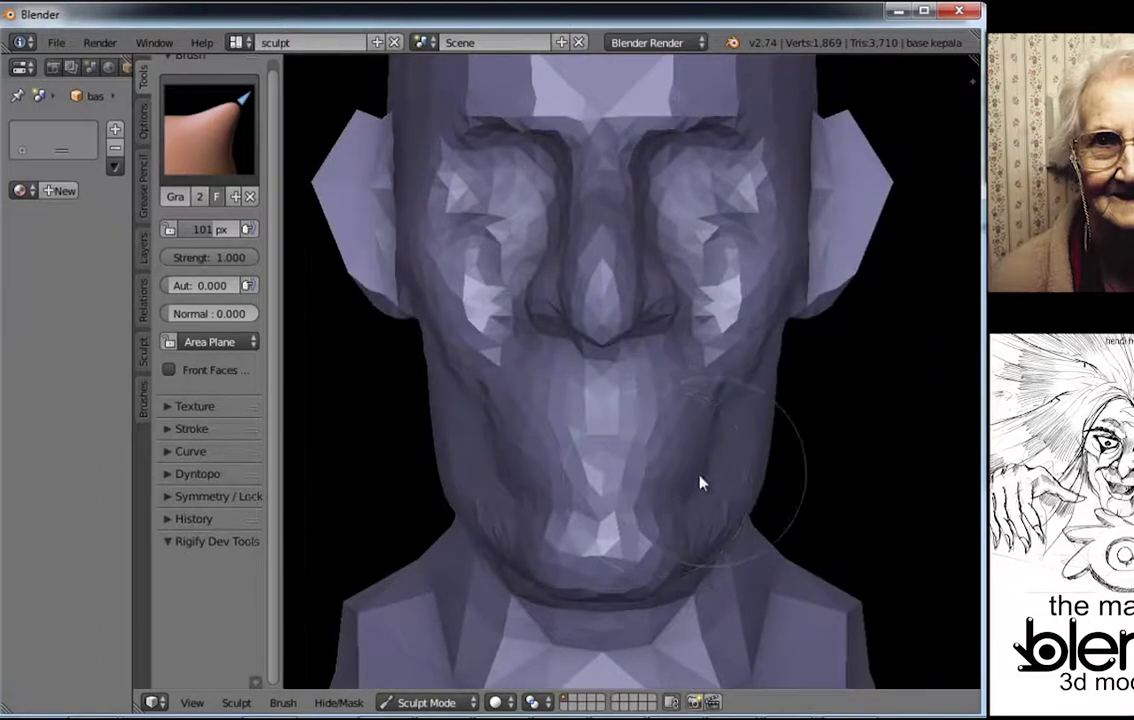
pyautogui.moveTo(699, 482)
pyautogui.mouseDown(button='middle')
pyautogui.moveTo(704, 436)
pyautogui.moveTo(600, 362)
pyautogui.moveTo(541, 371)
pyautogui.mouseUp(button='middle')
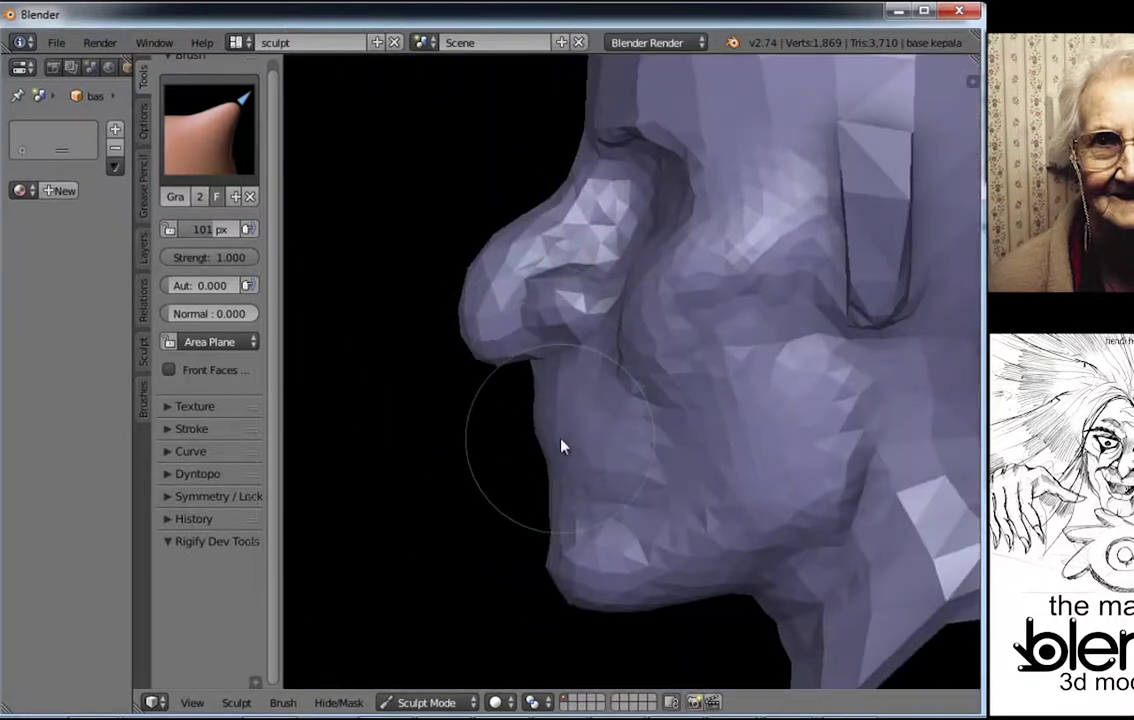
pyautogui.moveTo(562, 445)
pyautogui.mouseDown(button='middle')
pyautogui.moveTo(544, 283)
pyautogui.moveTo(534, 296)
pyautogui.moveTo(560, 257)
pyautogui.moveTo(668, 294)
pyautogui.mouseUp(button='middle')
pyautogui.click(209, 130)
pyautogui.click(347, 230)
# Step: Build up the brow with Clay Strips and save as nenek sihir.blend in the book-cover project folder
pyautogui.moveTo(601, 236); pyautogui.dragTo(678, 233)
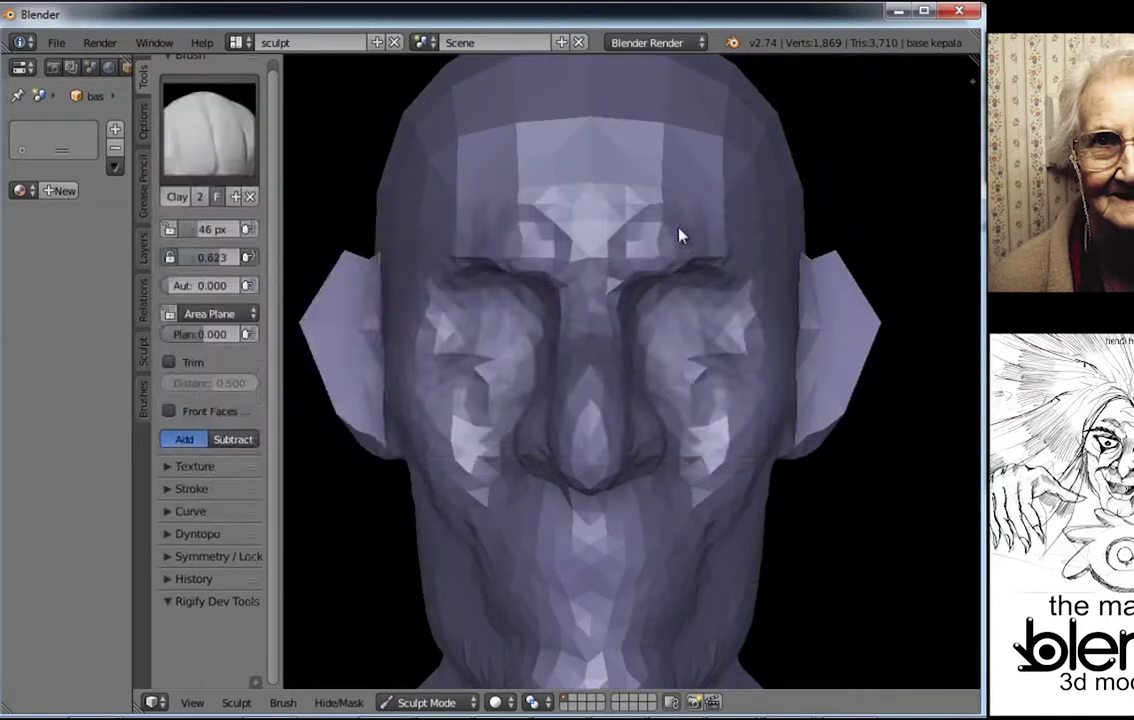
pyautogui.moveTo(678, 233)
pyautogui.mouseDown(button='middle')
pyautogui.moveTo(714, 233)
pyautogui.moveTo(701, 210)
pyautogui.moveTo(619, 259)
pyautogui.moveTo(620, 240)
pyautogui.moveTo(693, 266)
pyautogui.moveTo(653, 278)
pyautogui.moveTo(600, 266)
pyautogui.moveTo(628, 261)
pyautogui.moveTo(640, 233)
pyautogui.moveTo(678, 397)
pyautogui.moveTo(685, 304)
pyautogui.mouseUp(button='middle')
pyautogui.hotkey('ctrl', 's')
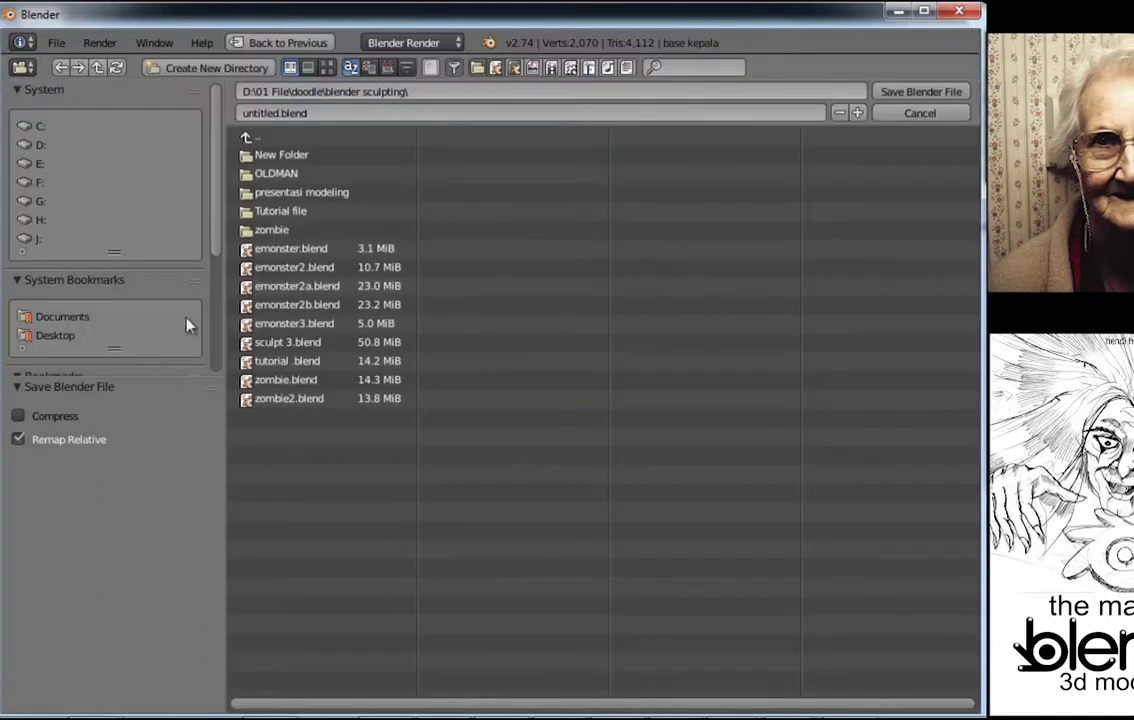
pyautogui.scroll(-3, 185, 320)
pyautogui.scroll(-2, 150, 280)
pyautogui.click(138, 298)
pyautogui.write('enek sihir')
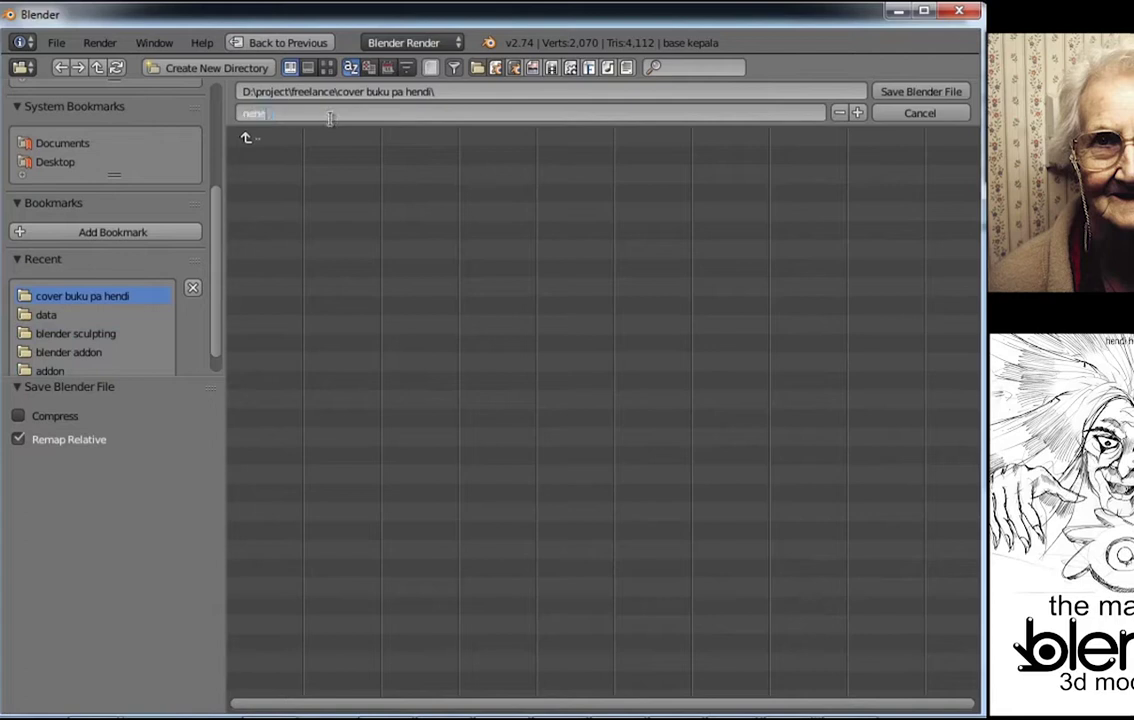
pyautogui.press('Return')
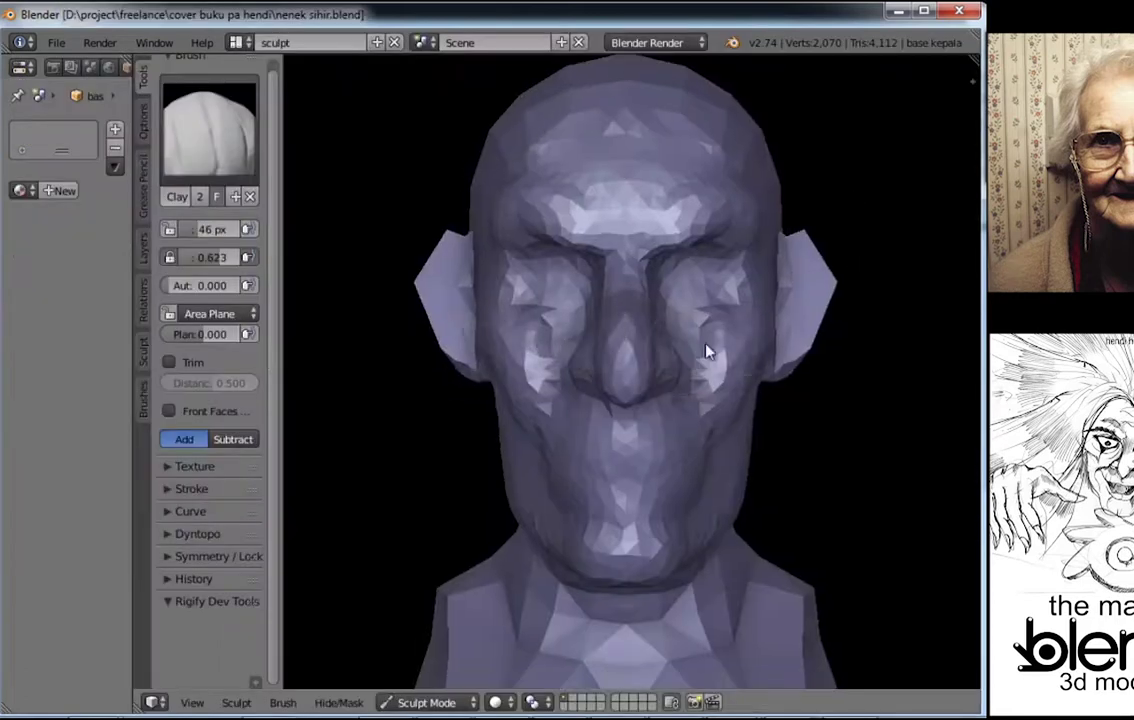
pyautogui.scroll(2, 708, 300)
# Step: Add clay to the cheeks and face from a three-quarter view
pyautogui.scroll(2, 700, 265)
pyautogui.moveTo(700, 270)
pyautogui.mouseDown(button='middle')
pyautogui.moveTo(696, 357)
pyautogui.moveTo(762, 329)
pyautogui.moveTo(734, 357)
pyautogui.moveTo(565, 432)
pyautogui.moveTo(673, 463)
pyautogui.moveTo(724, 433)
pyautogui.moveTo(675, 400)
pyautogui.moveTo(676, 456)
pyautogui.moveTo(499, 451)
pyautogui.moveTo(595, 402)
pyautogui.mouseUp(button='middle')
pyautogui.click(663, 385)
pyautogui.click(724, 433)
pyautogui.moveTo(658, 463); pyautogui.dragTo(516, 400)
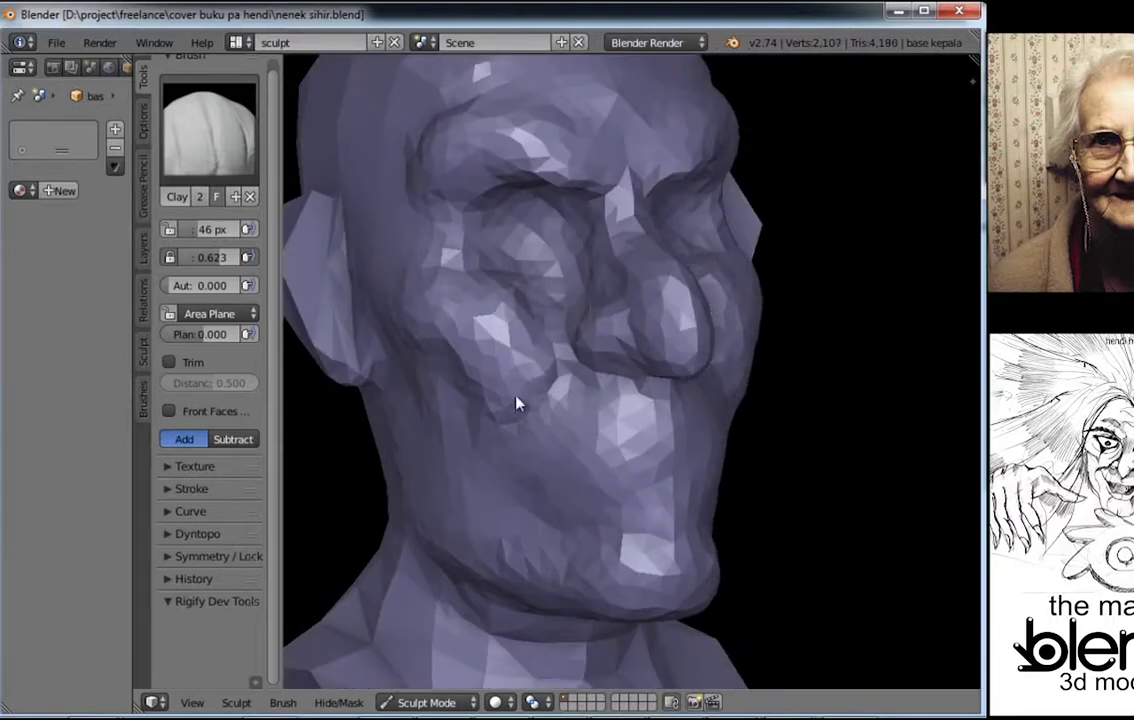
pyautogui.moveTo(516, 400)
pyautogui.mouseDown(button='middle')
pyautogui.moveTo(610, 375)
pyautogui.moveTo(724, 272)
pyautogui.moveTo(729, 243)
pyautogui.mouseUp(button='middle')
pyautogui.moveTo(729, 243); pyautogui.dragTo(683, 230)
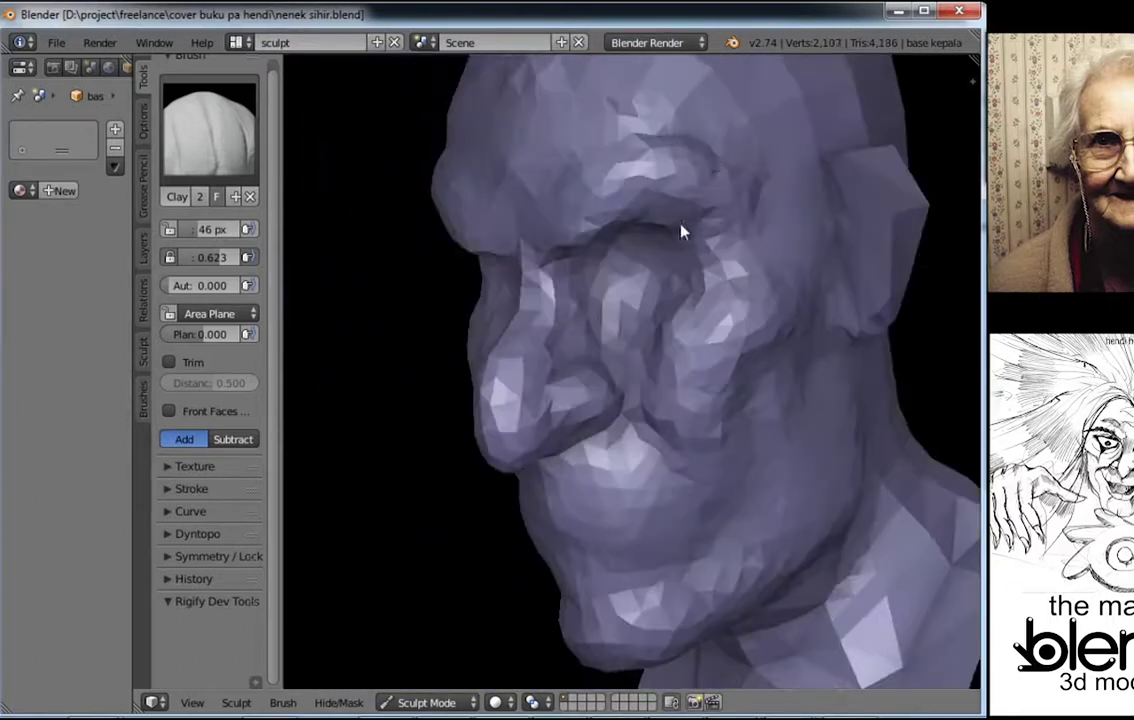
pyautogui.moveTo(683, 230); pyautogui.dragTo(616, 340, button='middle')
# Step: Set the Dyntopo detail size to 10 px and sculpt clay onto the forehead
pyautogui.click(200, 533)
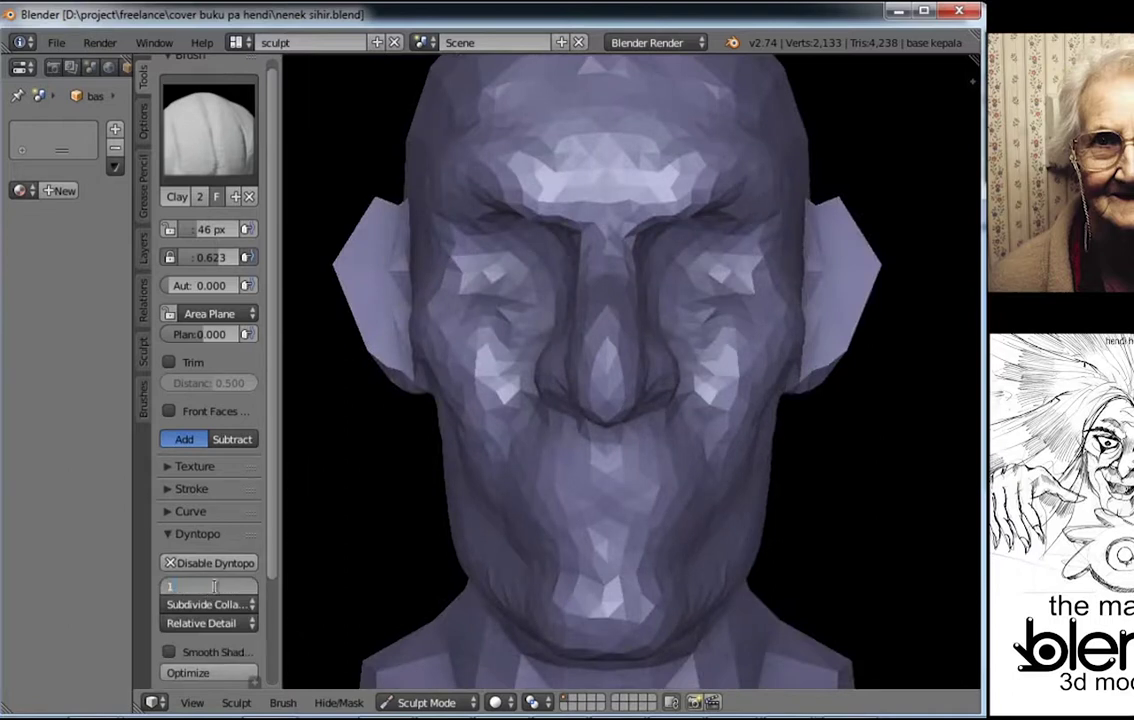
pyautogui.write('0')
pyautogui.press('Return')
pyautogui.moveTo(585, 258); pyautogui.dragTo(506, 187, button='middle')
pyautogui.moveTo(506, 187); pyautogui.dragTo(638, 223)
pyautogui.moveTo(638, 223)
pyautogui.mouseDown(button='middle')
pyautogui.moveTo(558, 200)
pyautogui.moveTo(638, 306)
pyautogui.mouseUp(button='middle')
# Step: Build up the facial profile and the right side of the face with Clay
pyautogui.moveTo(638, 306); pyautogui.dragTo(587, 329)
pyautogui.moveTo(587, 329)
pyautogui.mouseDown(button='middle')
pyautogui.moveTo(615, 352)
pyautogui.moveTo(519, 360)
pyautogui.moveTo(572, 291)
pyautogui.moveTo(757, 370)
pyautogui.moveTo(719, 286)
pyautogui.mouseUp(button='middle')
pyautogui.moveTo(719, 286); pyautogui.dragTo(680, 240)
pyautogui.moveTo(680, 240)
pyautogui.mouseDown(button='middle')
pyautogui.moveTo(652, 430)
pyautogui.moveTo(696, 473)
pyautogui.moveTo(592, 451)
pyautogui.moveTo(633, 501)
pyautogui.mouseUp(button='middle')
pyautogui.moveTo(633, 501); pyautogui.dragTo(627, 515)
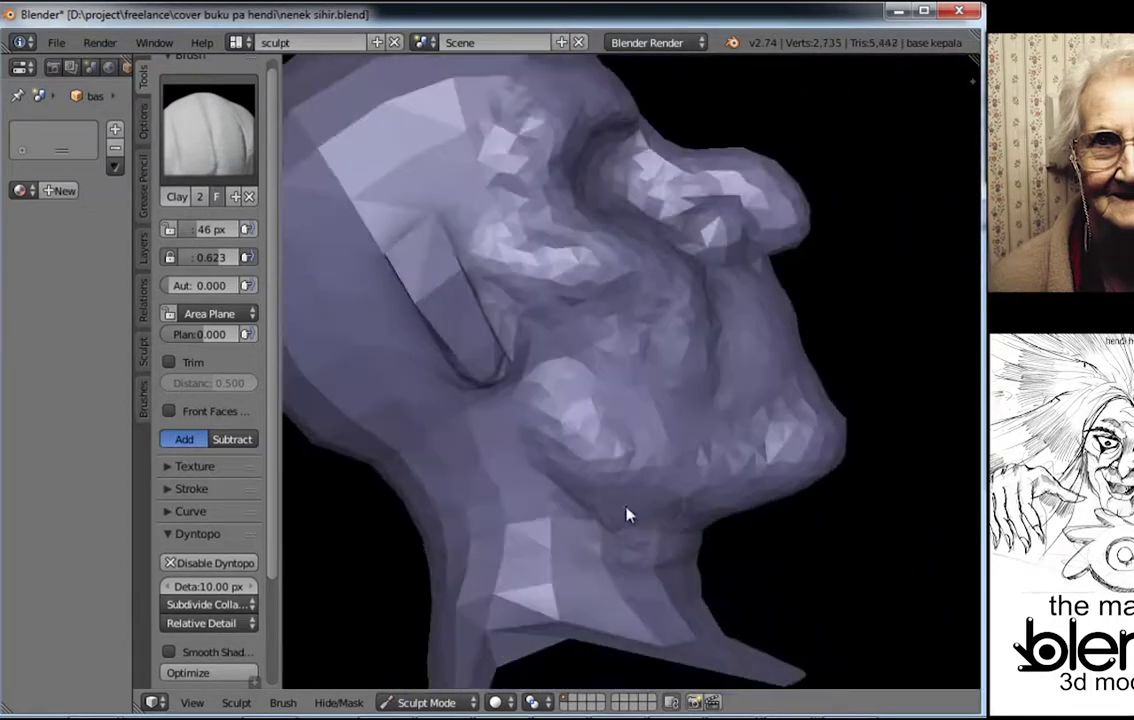
pyautogui.moveTo(627, 515)
pyautogui.mouseDown(button='middle')
pyautogui.moveTo(570, 481)
pyautogui.moveTo(506, 418)
pyautogui.mouseUp(button='middle')
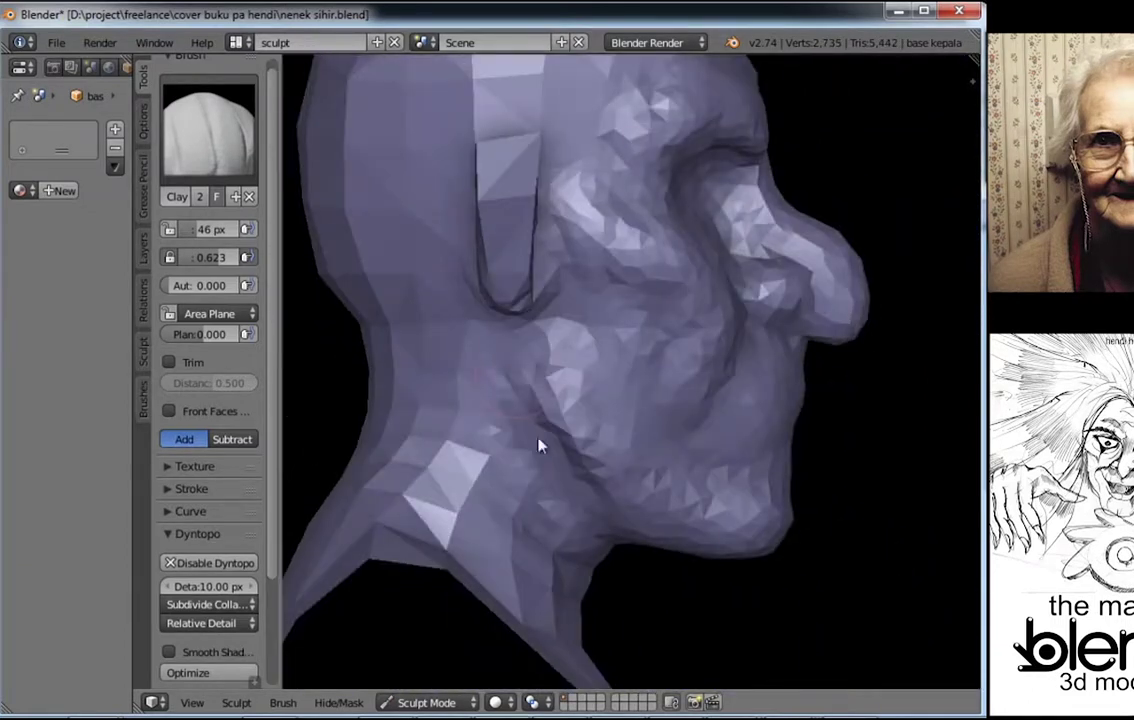
pyautogui.moveTo(775, 433); pyautogui.dragTo(721, 375, button='middle')
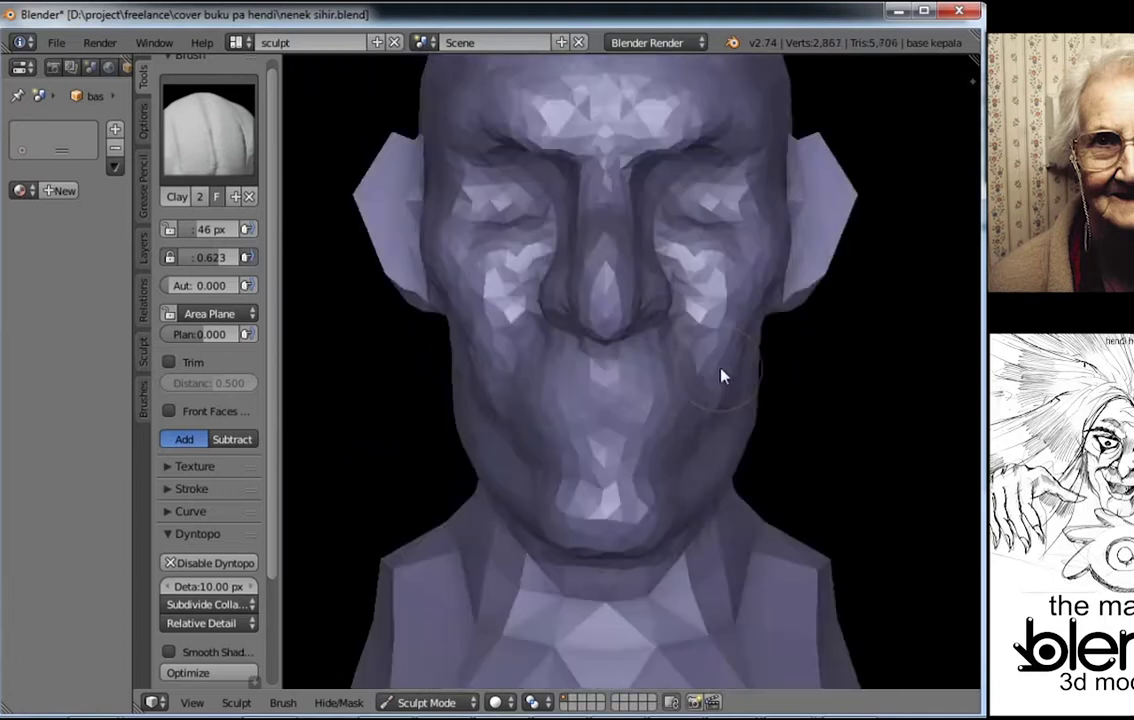
# Step: Crease wrinkle lines into the face and the line between the lips
pyautogui.hotkey('shift', 'c')
pyautogui.moveTo(719, 441); pyautogui.dragTo(700, 433)
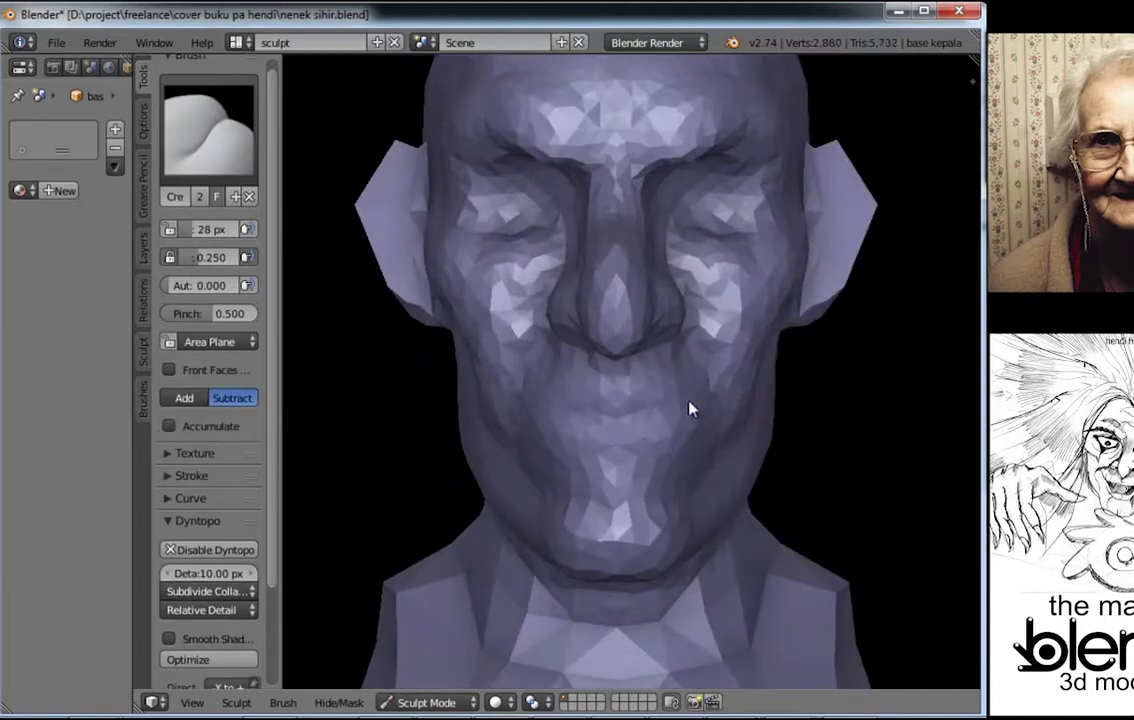
pyautogui.moveTo(689, 408); pyautogui.dragTo(721, 375, button='middle')
pyautogui.moveTo(721, 375); pyautogui.dragTo(711, 372)
pyautogui.moveTo(711, 372)
pyautogui.mouseDown(button='middle')
pyautogui.moveTo(605, 413)
pyautogui.moveTo(623, 401)
pyautogui.moveTo(606, 421)
pyautogui.moveTo(673, 431)
pyautogui.mouseUp(button='middle')
pyautogui.moveTo(673, 431); pyautogui.dragTo(691, 358)
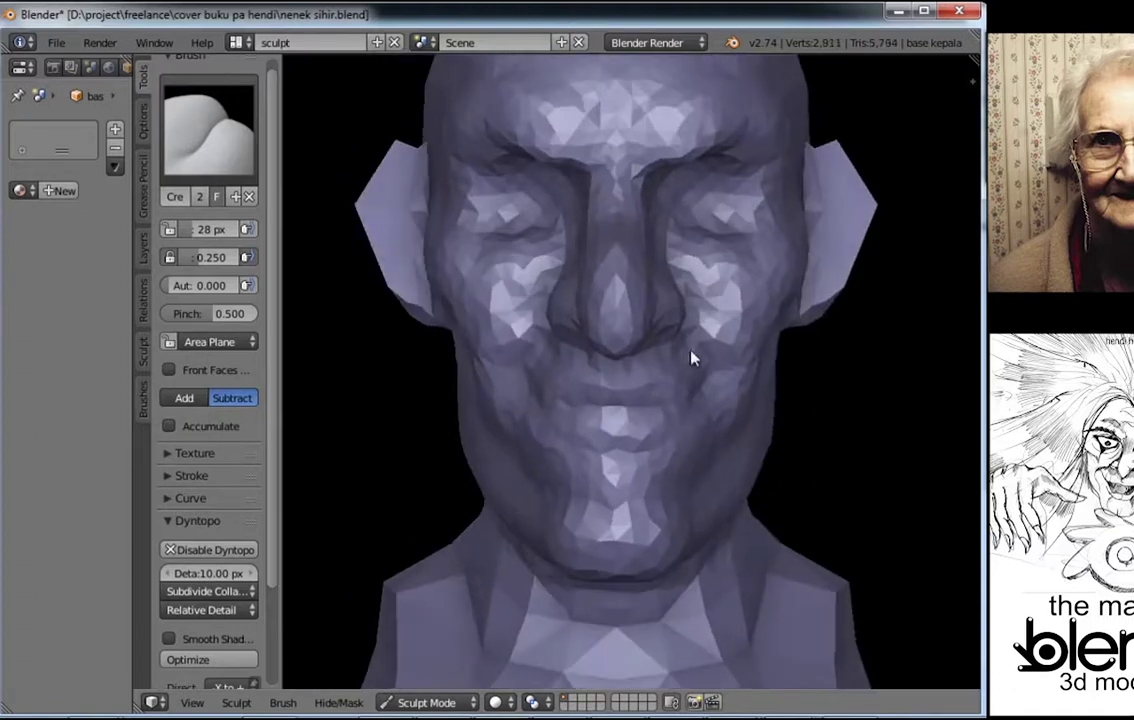
# Step: Mask the mouth area, invert the mask, and build up clay around the mouth
pyautogui.press('m')
pyautogui.moveTo(650, 418)
pyautogui.mouseDown()
pyautogui.moveTo(701, 397)
pyautogui.moveTo(688, 421)
pyautogui.mouseUp()
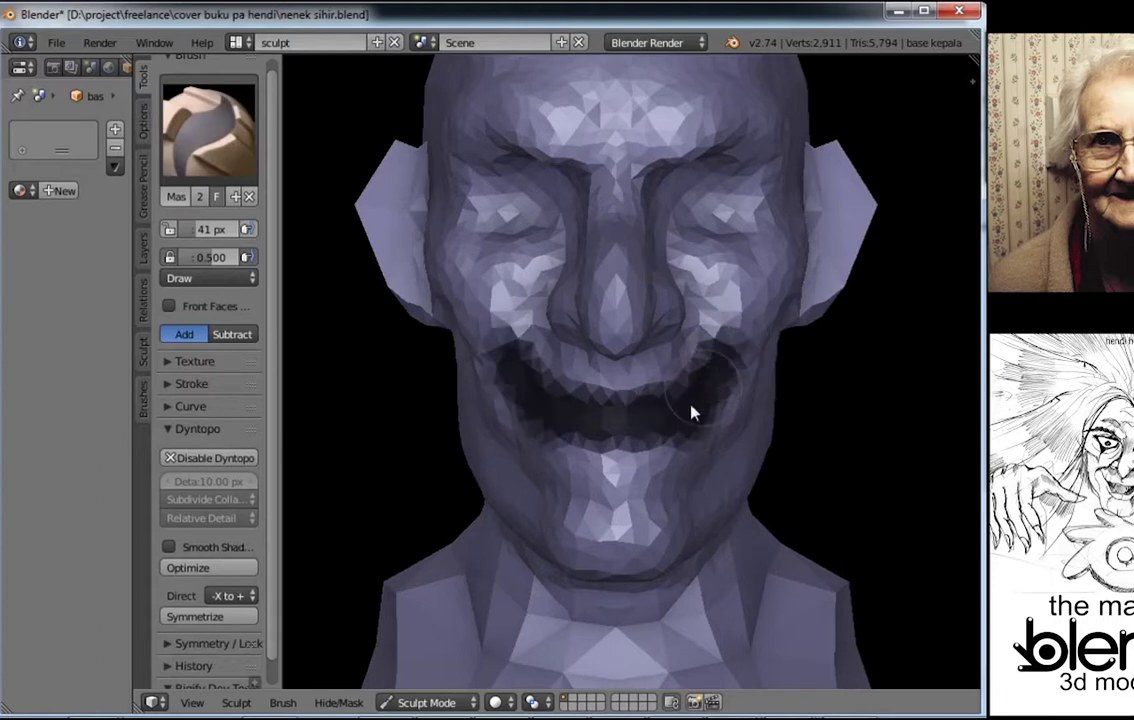
pyautogui.moveTo(608, 437)
pyautogui.mouseDown(button='middle')
pyautogui.moveTo(597, 400)
pyautogui.moveTo(822, 428)
pyautogui.mouseUp(button='middle')
pyautogui.hotkey('ctrl', 'i')
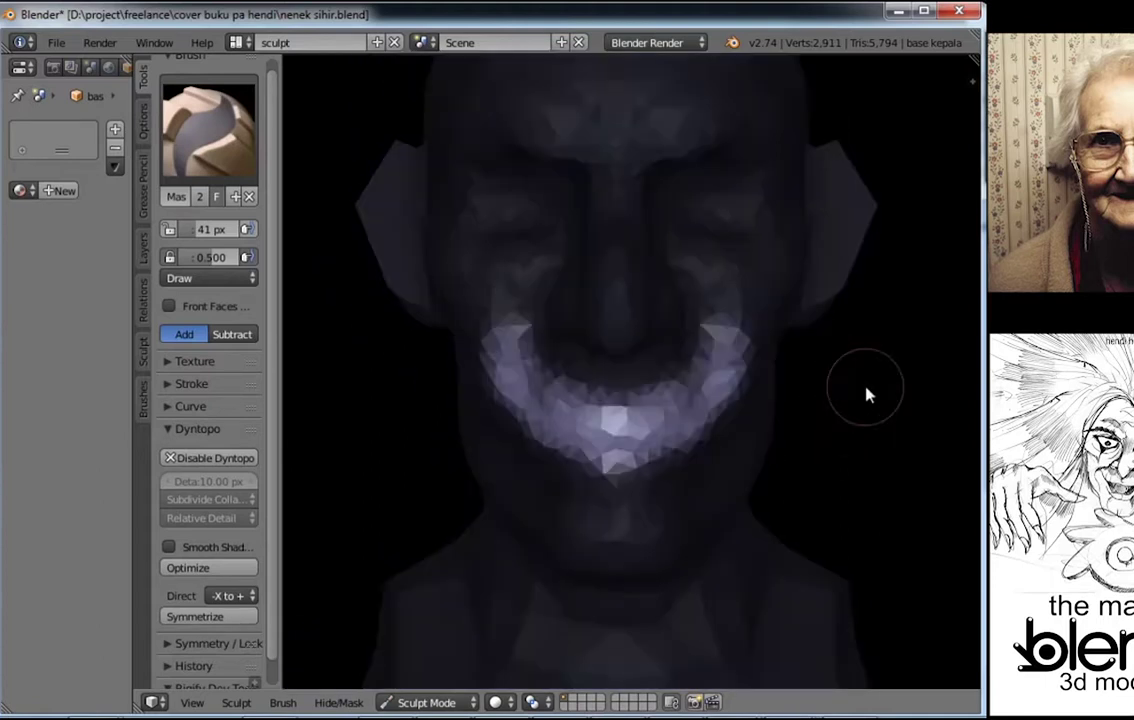
pyautogui.click(209, 130)
pyautogui.click(306, 218)
pyautogui.moveTo(587, 420); pyautogui.dragTo(590, 420)
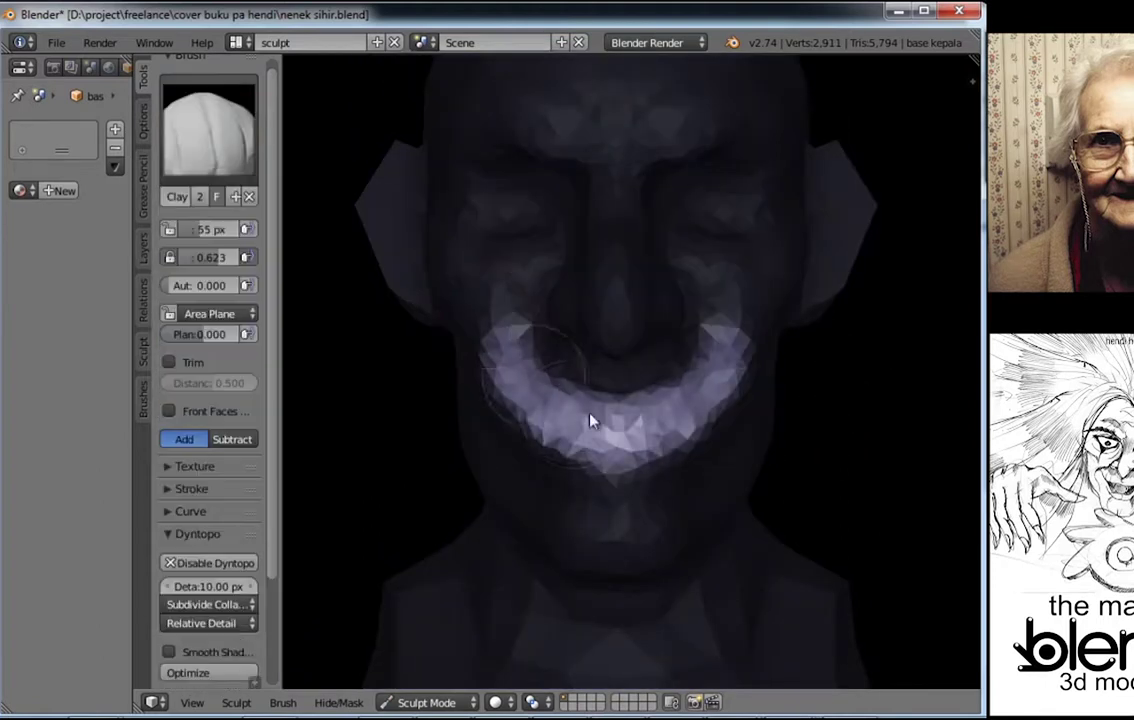
pyautogui.moveTo(590, 420)
pyautogui.mouseDown(button='middle')
pyautogui.moveTo(607, 400)
pyautogui.moveTo(780, 405)
pyautogui.moveTo(633, 372)
pyautogui.moveTo(611, 346)
pyautogui.moveTo(683, 342)
pyautogui.moveTo(514, 354)
pyautogui.moveTo(596, 349)
pyautogui.mouseUp(button='middle')
# Step: Clear the mask and add clay detail to the cheeks and mouth
pyautogui.hotkey('alt', 'm')
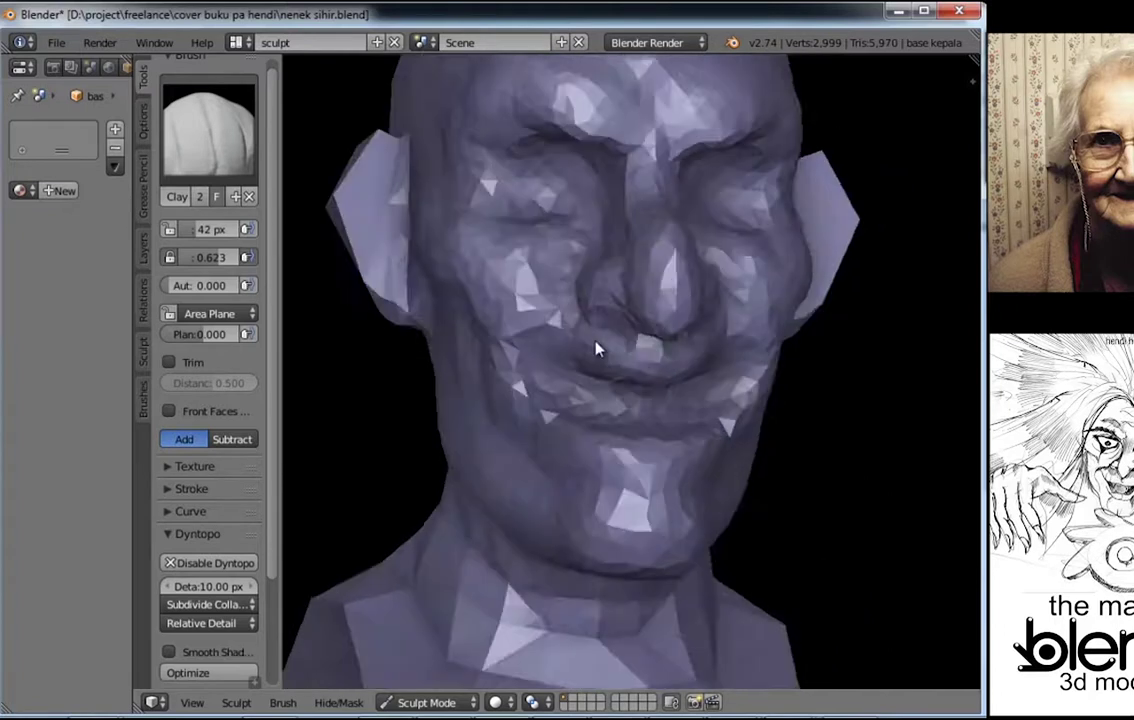
pyautogui.moveTo(672, 364); pyautogui.dragTo(530, 377, button='middle')
pyautogui.moveTo(512, 428)
pyautogui.mouseDown(button='middle')
pyautogui.moveTo(506, 448)
pyautogui.moveTo(600, 468)
pyautogui.moveTo(672, 450)
pyautogui.moveTo(597, 481)
pyautogui.moveTo(572, 445)
pyautogui.mouseUp(button='middle')
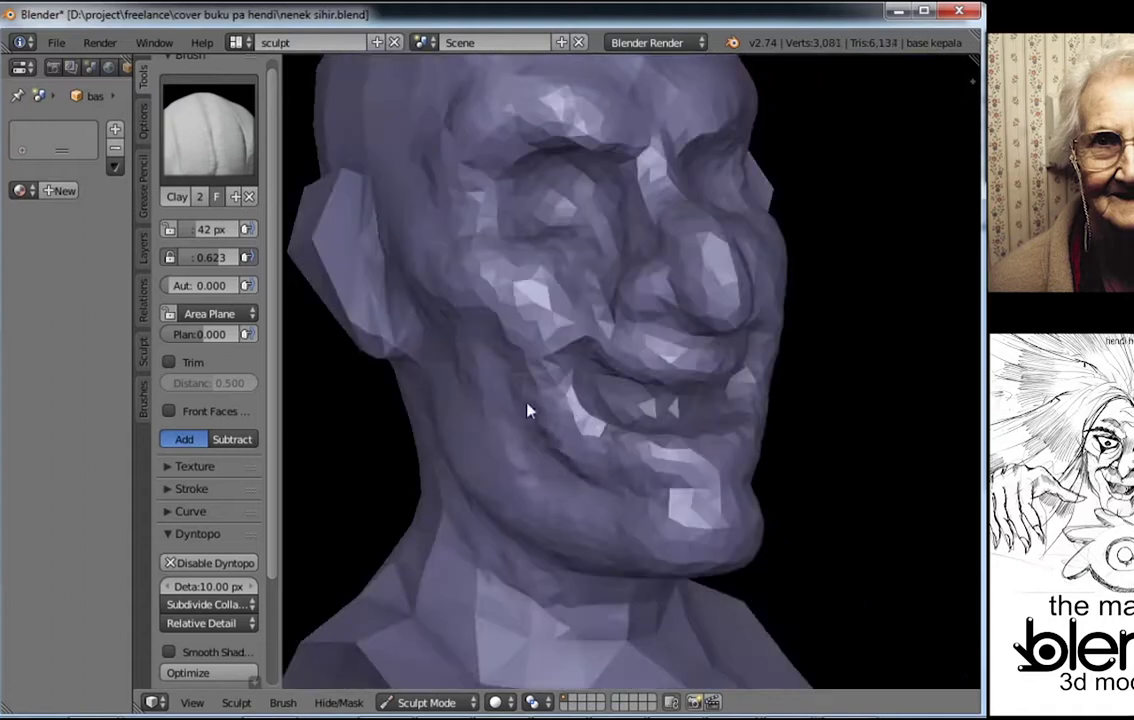
pyautogui.moveTo(528, 411)
pyautogui.mouseDown(button='middle')
pyautogui.moveTo(610, 463)
pyautogui.moveTo(572, 412)
pyautogui.moveTo(557, 352)
pyautogui.moveTo(577, 375)
pyautogui.moveTo(678, 382)
pyautogui.moveTo(661, 325)
pyautogui.moveTo(625, 371)
pyautogui.moveTo(668, 410)
pyautogui.mouseUp(button='middle')
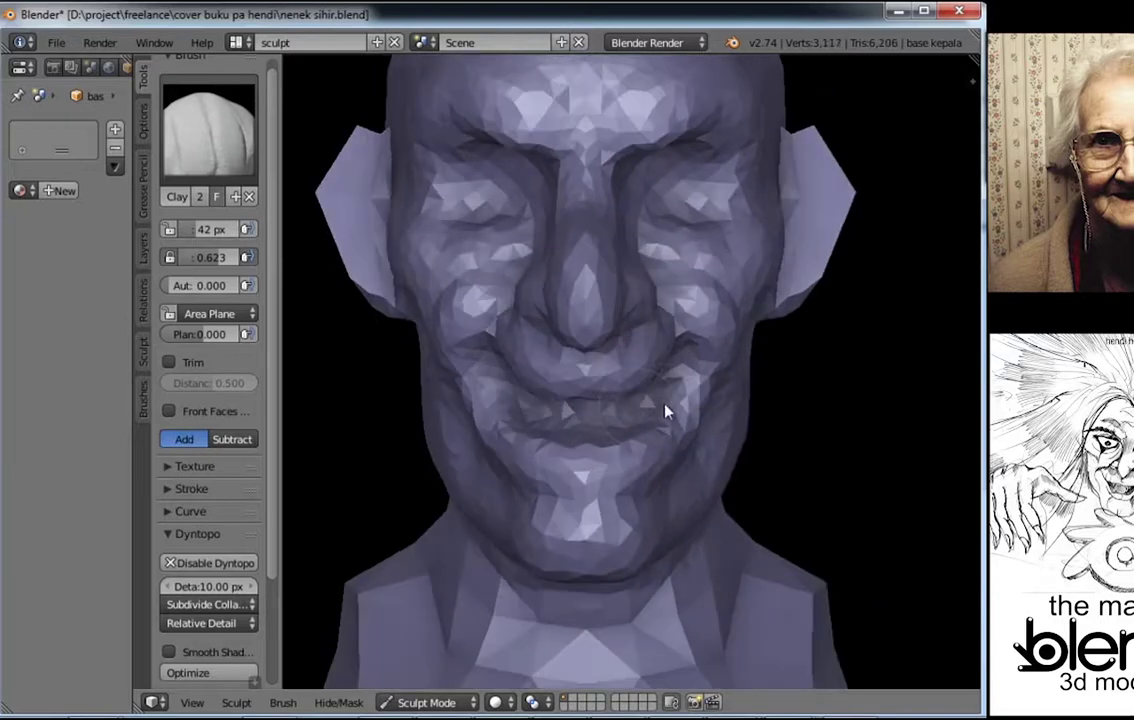
# Step: Pull the mouth corner down and reshape the lips into a grin with Grab
pyautogui.press('g')
pyautogui.moveTo(658, 400)
pyautogui.mouseDown()
pyautogui.moveTo(668, 357)
pyautogui.moveTo(676, 445)
pyautogui.moveTo(673, 430)
pyautogui.mouseUp()
pyautogui.moveTo(673, 430)
pyautogui.mouseDown(button='middle')
pyautogui.moveTo(567, 458)
pyautogui.moveTo(622, 440)
pyautogui.moveTo(592, 481)
pyautogui.mouseUp(button='middle')
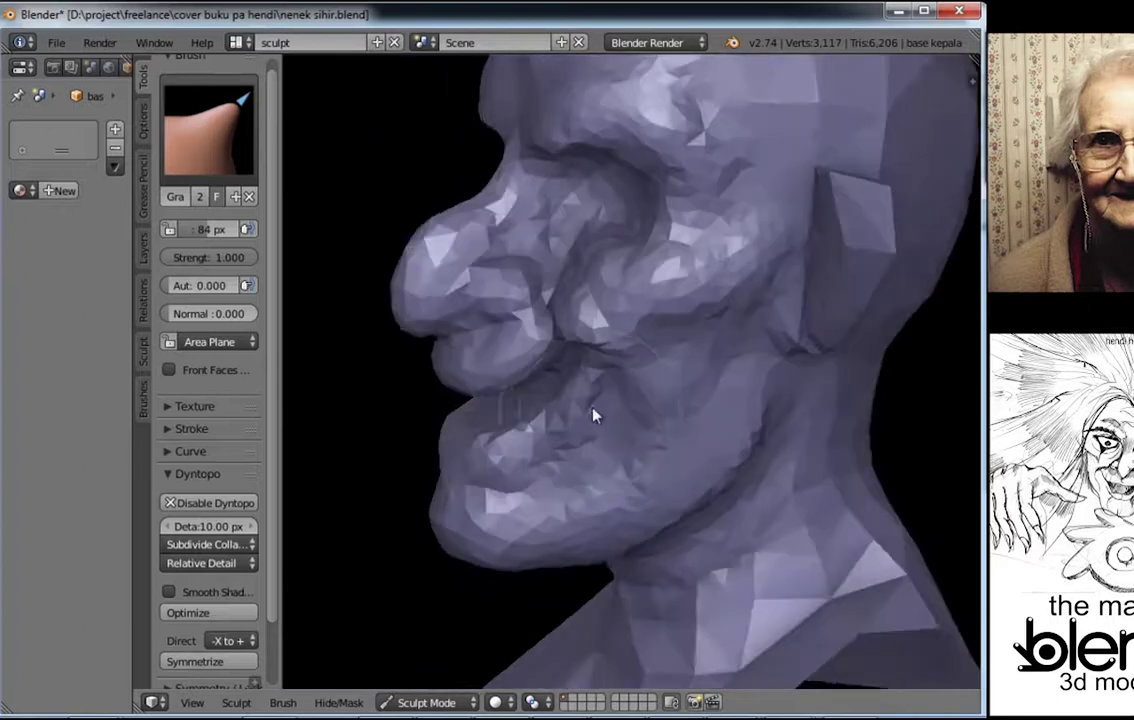
pyautogui.scroll(2, 558, 426)
pyautogui.moveTo(503, 476); pyautogui.dragTo(607, 420, button='middle')
pyautogui.moveTo(607, 420)
pyautogui.mouseDown()
pyautogui.moveTo(506, 438)
pyautogui.moveTo(545, 453)
pyautogui.mouseUp()
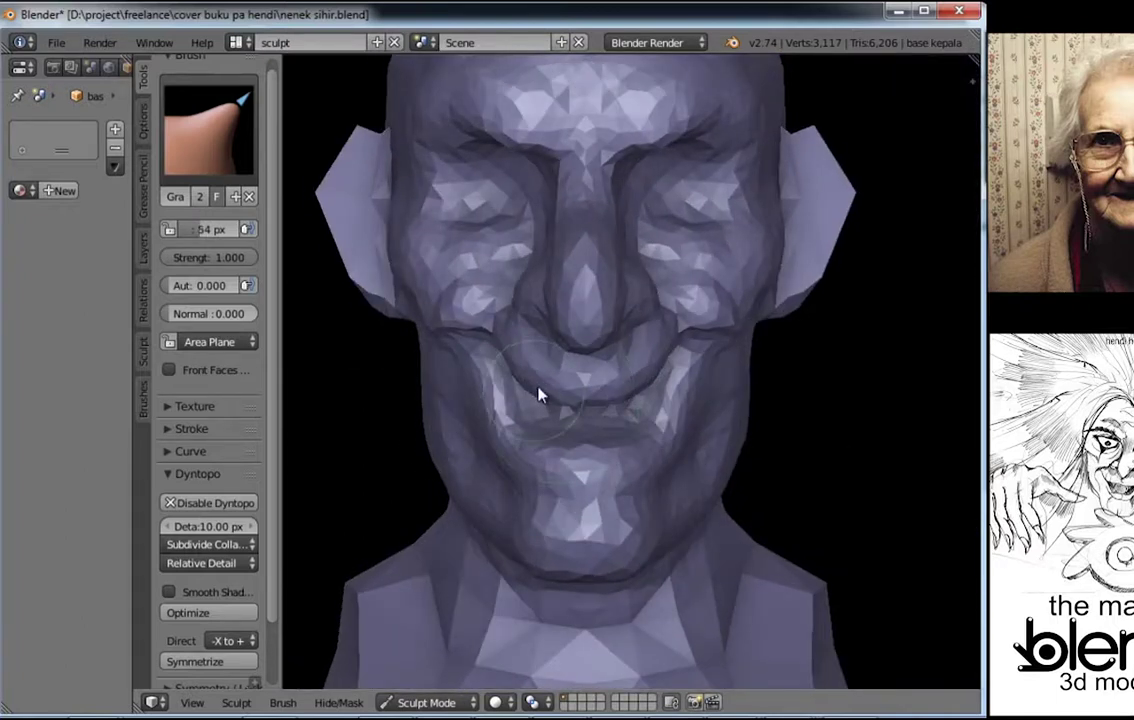
pyautogui.moveTo(538, 395)
pyautogui.mouseDown(button='middle')
pyautogui.moveTo(557, 333)
pyautogui.moveTo(625, 397)
pyautogui.moveTo(562, 458)
pyautogui.moveTo(627, 488)
pyautogui.moveTo(642, 479)
pyautogui.moveTo(691, 329)
pyautogui.mouseUp(button='middle')
pyautogui.hotkey('shift', 'c')
pyautogui.press('c')
pyautogui.moveTo(362, 230)
pyautogui.mouseDown(button='middle')
pyautogui.moveTo(466, 246)
pyautogui.moveTo(677, 356)
pyautogui.moveTo(701, 316)
pyautogui.moveTo(643, 299)
pyautogui.moveTo(688, 309)
pyautogui.moveTo(664, 329)
pyautogui.moveTo(724, 312)
pyautogui.moveTo(524, 418)
pyautogui.moveTo(635, 494)
pyautogui.moveTo(597, 446)
pyautogui.moveTo(777, 383)
pyautogui.moveTo(673, 269)
pyautogui.moveTo(675, 232)
pyautogui.moveTo(678, 253)
pyautogui.moveTo(625, 296)
pyautogui.moveTo(691, 223)
pyautogui.mouseUp(button='middle')
# Step: Build up the ears and sides of the face with the Clay brush
pyautogui.hotkey('shift', 'c')
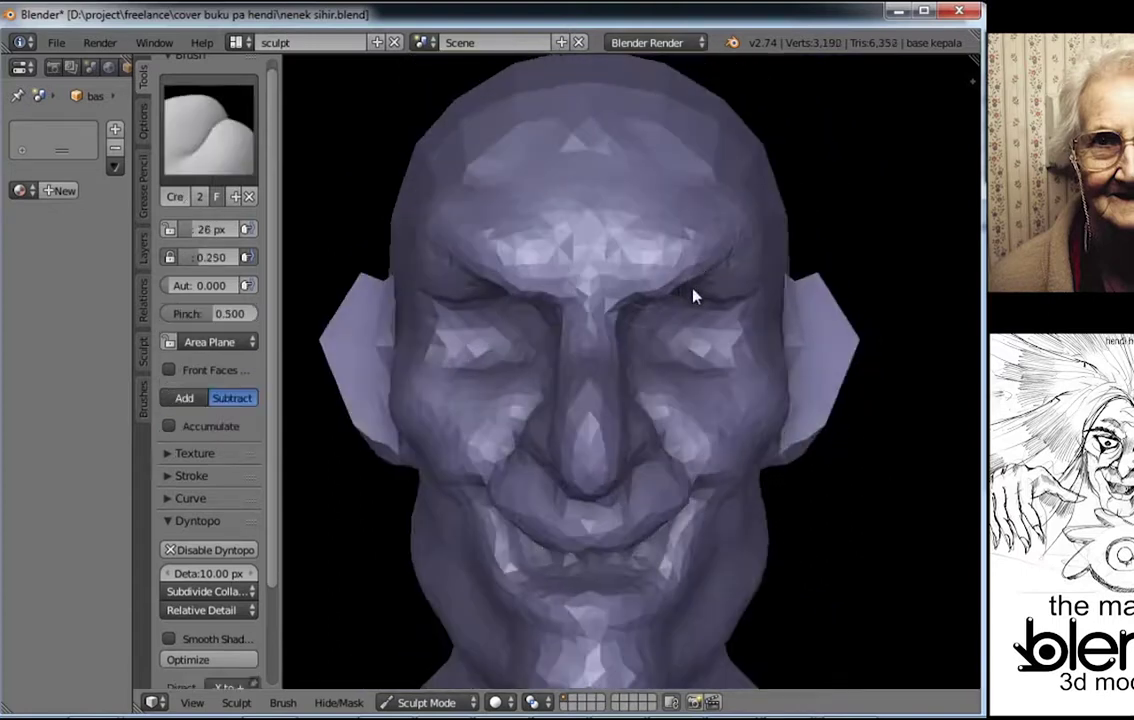
pyautogui.moveTo(694, 296)
pyautogui.mouseDown(button='middle')
pyautogui.moveTo(673, 269)
pyautogui.moveTo(739, 238)
pyautogui.moveTo(641, 289)
pyautogui.mouseUp(button='middle')
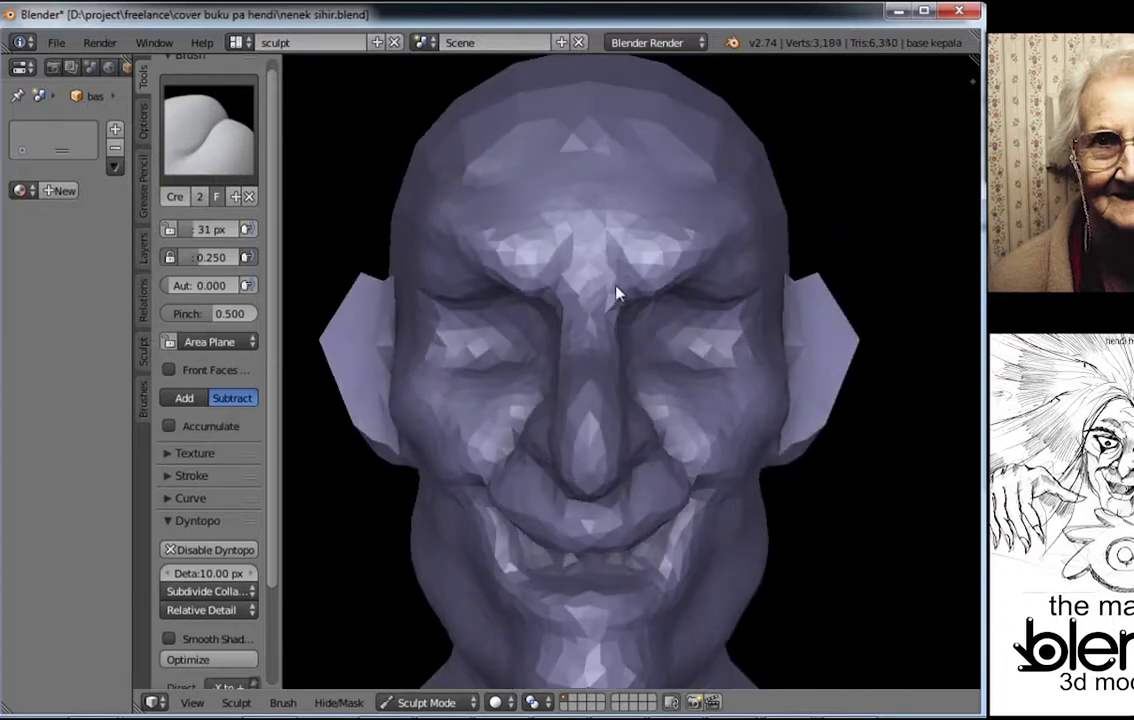
pyautogui.click(209, 128)
pyautogui.click(274, 235)
pyautogui.moveTo(577, 308)
pyautogui.mouseDown(button='middle')
pyautogui.moveTo(549, 197)
pyautogui.moveTo(597, 271)
pyautogui.moveTo(762, 324)
pyautogui.mouseUp(button='middle')
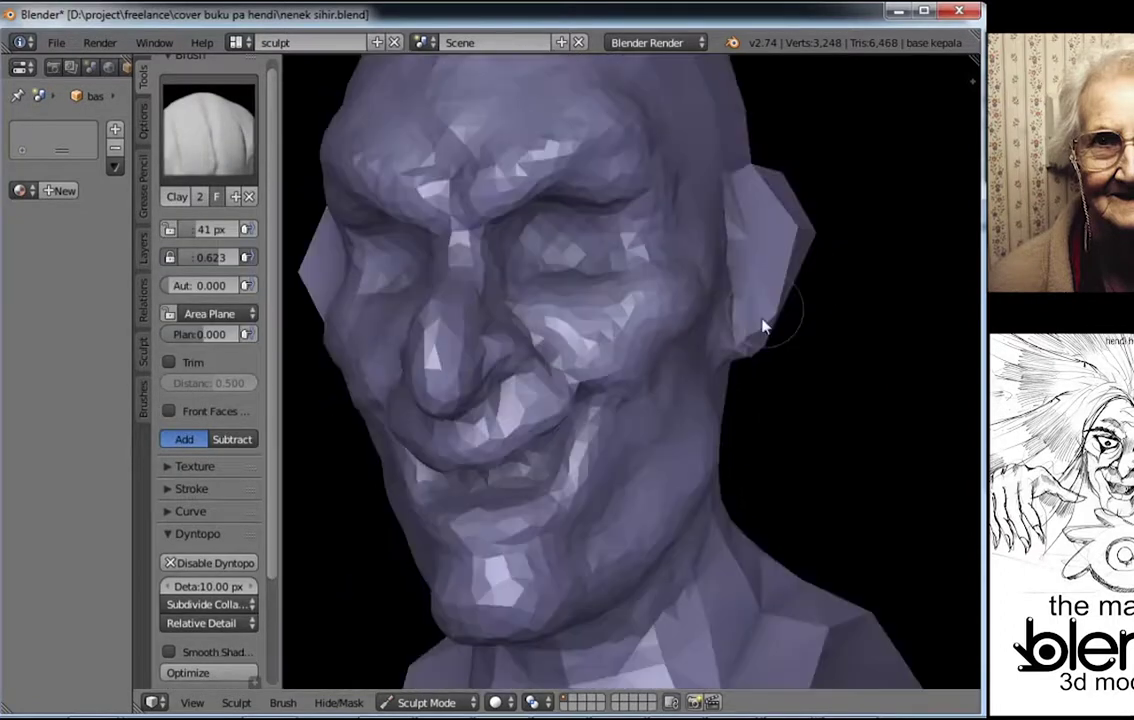
pyautogui.moveTo(759, 218); pyautogui.dragTo(757, 243)
pyautogui.moveTo(790, 218)
pyautogui.mouseDown(button='middle')
pyautogui.moveTo(792, 203)
pyautogui.moveTo(840, 245)
pyautogui.moveTo(800, 300)
pyautogui.mouseUp(button='middle')
pyautogui.moveTo(800, 300); pyautogui.dragTo(792, 324)
pyautogui.moveTo(792, 324); pyautogui.dragTo(598, 358, button='middle')
# Step: Round out the ears with a large-radius Grab brush, then pull the lower jaw down
pyautogui.press('g')
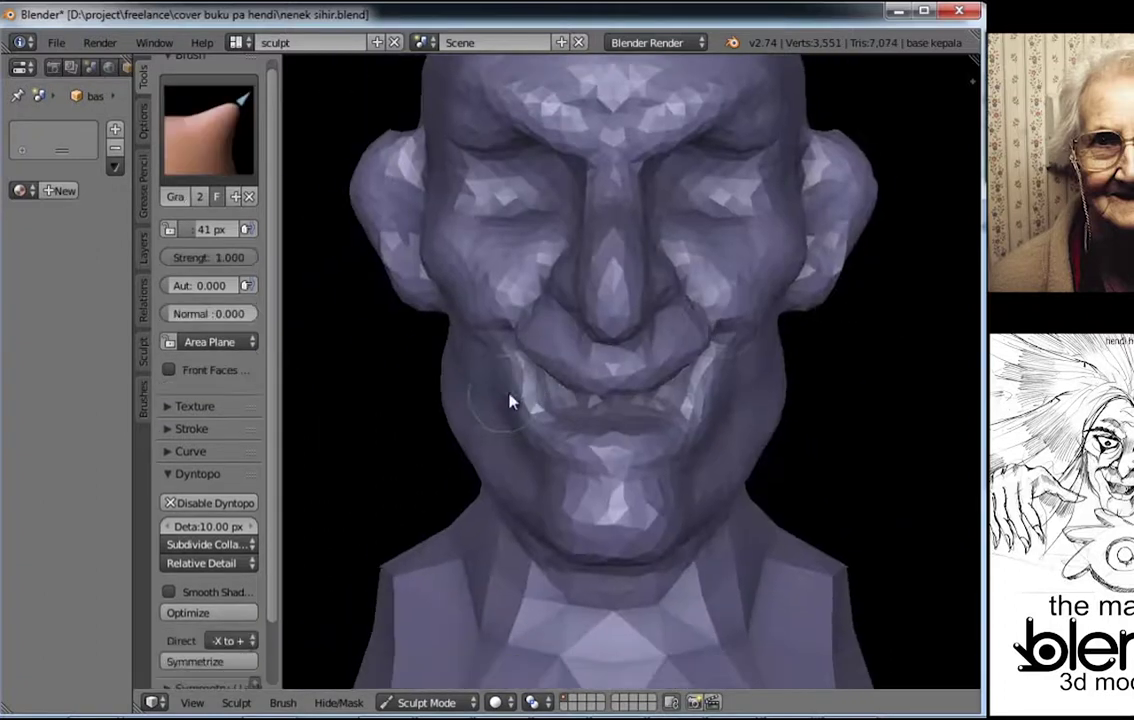
pyautogui.press('f')
pyautogui.click(476, 378)
pyautogui.moveTo(476, 378)
pyautogui.mouseDown(button='middle')
pyautogui.moveTo(532, 412)
pyautogui.moveTo(524, 418)
pyautogui.moveTo(628, 410)
pyautogui.moveTo(541, 417)
pyautogui.moveTo(597, 380)
pyautogui.moveTo(562, 339)
pyautogui.mouseUp(button='middle')
pyautogui.press('f')
pyautogui.click(509, 435)
pyautogui.moveTo(562, 339); pyautogui.dragTo(552, 425)
pyautogui.moveTo(490, 457)
pyautogui.mouseDown(button='middle')
pyautogui.moveTo(630, 413)
pyautogui.moveTo(585, 411)
pyautogui.mouseUp(button='middle')
# Step: Mask the mouth and cheek to open the jaw wider, then undo the jaw and mask edits
pyautogui.press('m')
pyautogui.moveTo(562, 338)
pyautogui.mouseDown()
pyautogui.moveTo(509, 334)
pyautogui.moveTo(534, 324)
pyautogui.moveTo(453, 294)
pyautogui.moveTo(460, 430)
pyautogui.mouseUp()
pyautogui.press('g')
pyautogui.click(575, 440)
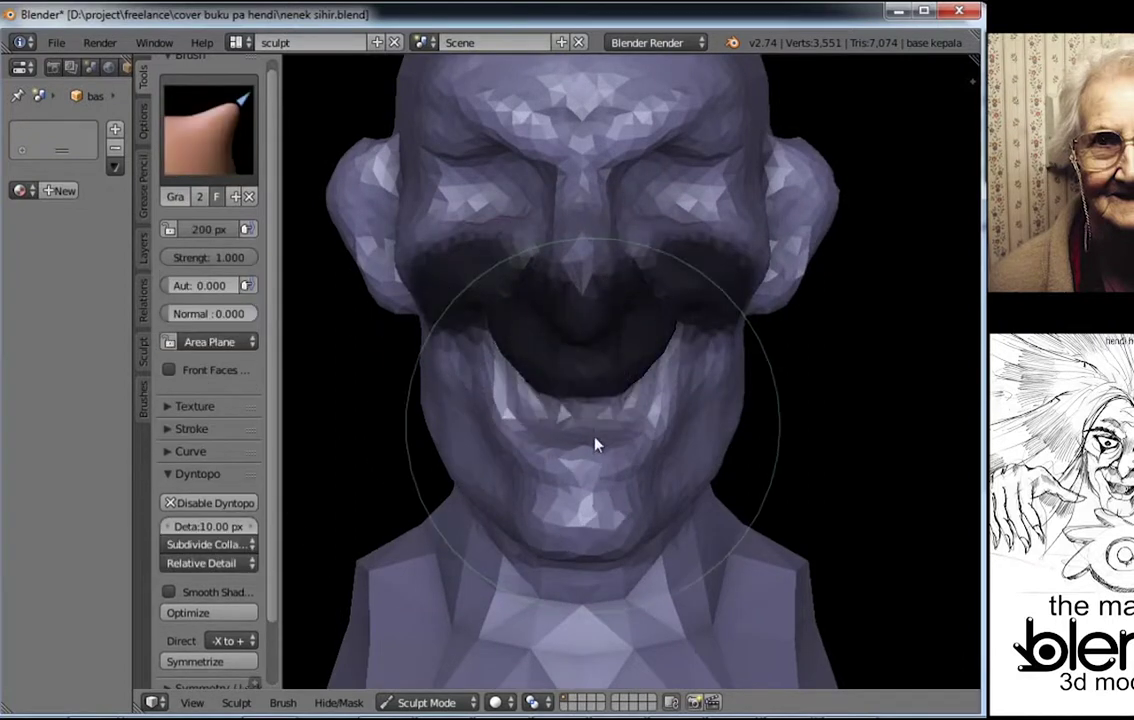
pyautogui.moveTo(597, 443); pyautogui.dragTo(600, 547)
pyautogui.hotkey('ctrl', 'z')
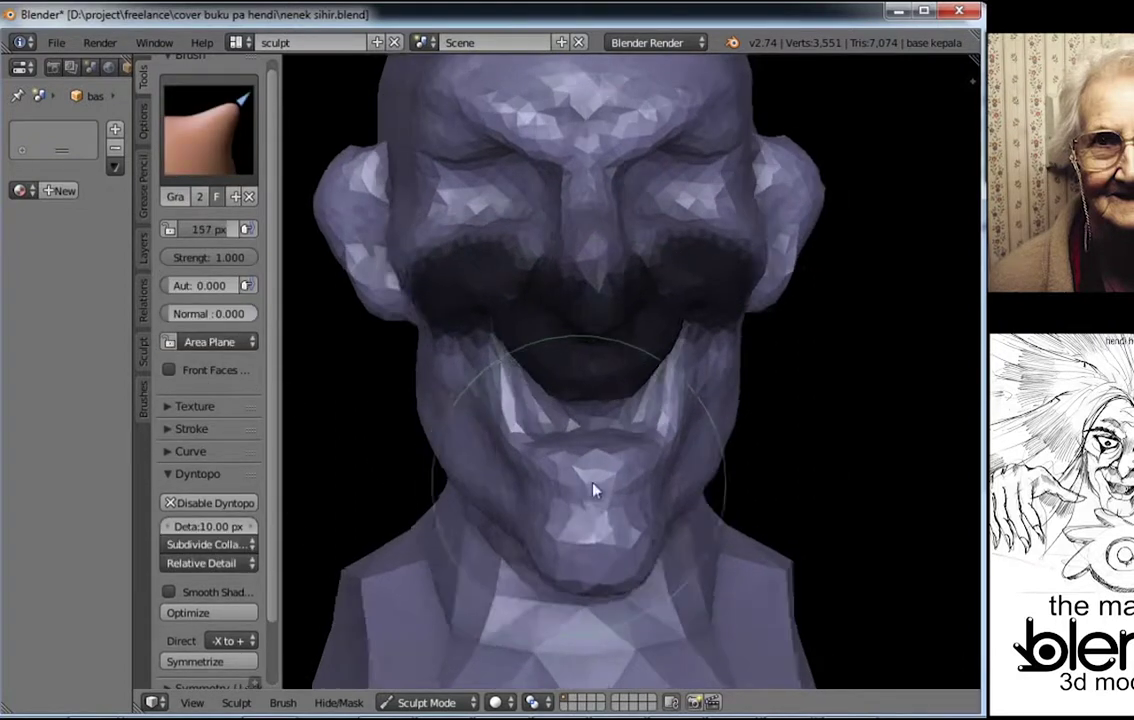
pyautogui.moveTo(592, 486)
pyautogui.mouseDown(button='middle')
pyautogui.moveTo(615, 450)
pyautogui.moveTo(775, 423)
pyautogui.mouseUp(button='middle')
pyautogui.hotkey('alt', 'space')
pyautogui.moveTo(602, 469)
pyautogui.mouseDown(button='middle')
pyautogui.moveTo(531, 418)
pyautogui.moveTo(653, 450)
pyautogui.moveTo(618, 440)
pyautogui.moveTo(549, 457)
pyautogui.mouseUp(button='middle')
pyautogui.hotkey('ctrl', 's')
# Step: Pull the mouth corners upward with a smaller Grab brush into a sharper grin
pyautogui.press('f')
pyautogui.click(572, 499)
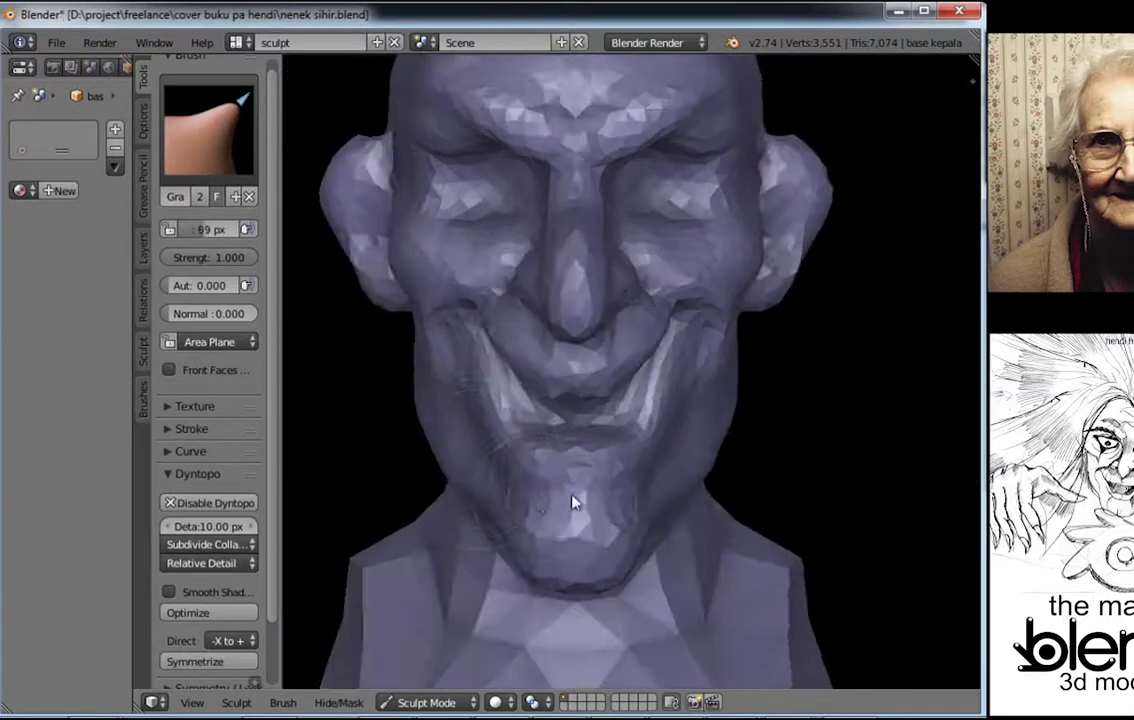
pyautogui.moveTo(572, 499); pyautogui.dragTo(562, 486, button='middle')
pyautogui.moveTo(537, 428); pyautogui.dragTo(530, 448, button='middle')
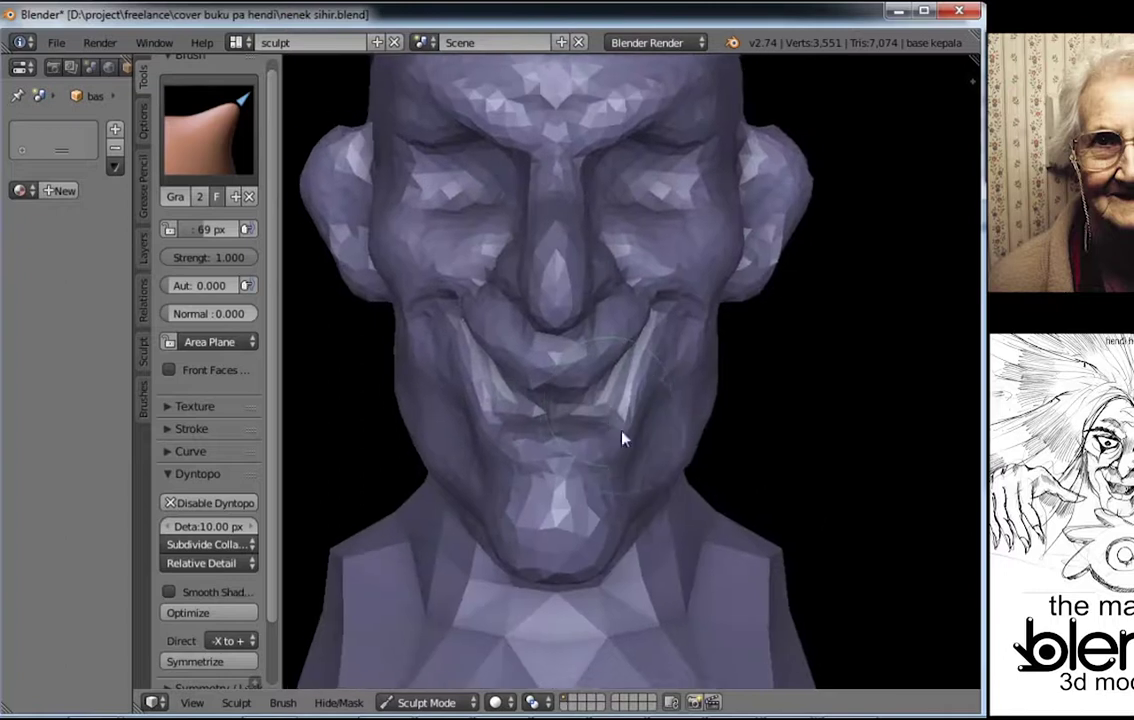
pyautogui.scroll(2, 577, 385)
pyautogui.scroll(1, 577, 392)
# Step: Crease the right side of the face from a three-quarter view
pyautogui.press('f')
pyautogui.moveTo(562, 392); pyautogui.dragTo(329, 172, button='middle')
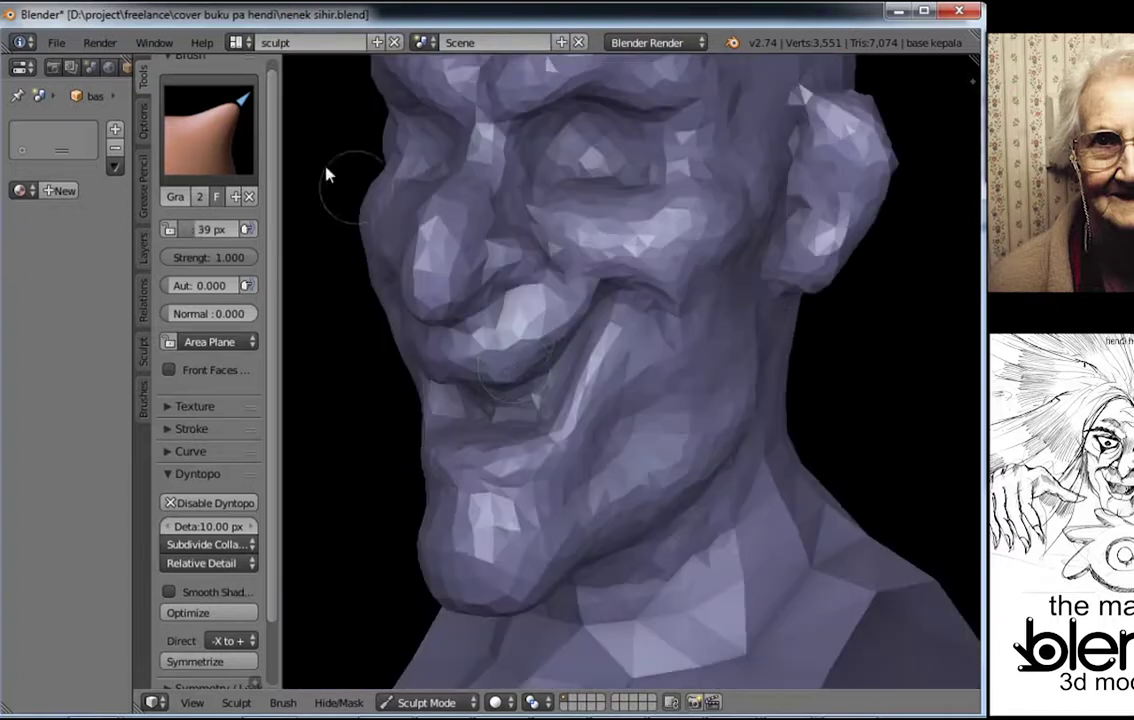
pyautogui.press('c')
pyautogui.moveTo(488, 256)
pyautogui.mouseDown(button='middle')
pyautogui.moveTo(547, 337)
pyautogui.moveTo(780, 373)
pyautogui.moveTo(575, 413)
pyautogui.moveTo(521, 380)
pyautogui.moveTo(552, 358)
pyautogui.mouseUp(button='middle')
pyautogui.hotkey('shift', 'c')
pyautogui.moveTo(552, 358); pyautogui.dragTo(506, 349)
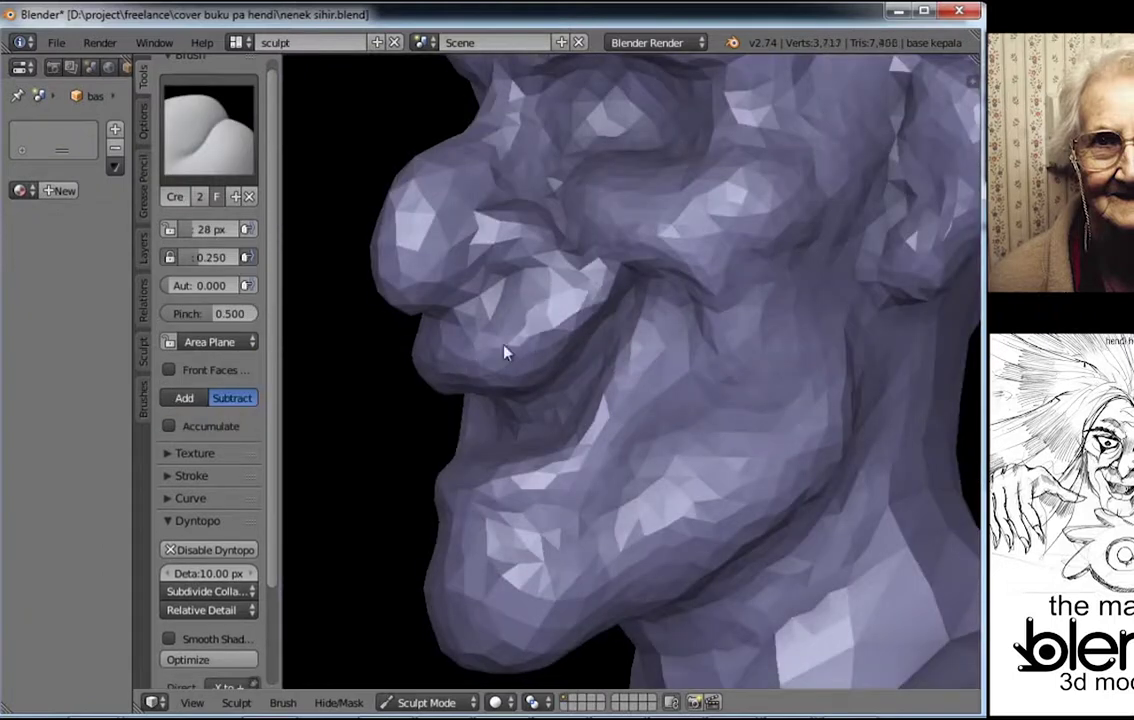
pyautogui.moveTo(506, 349)
pyautogui.mouseDown(button='middle')
pyautogui.moveTo(663, 329)
pyautogui.moveTo(587, 309)
pyautogui.moveTo(595, 375)
pyautogui.moveTo(572, 367)
pyautogui.mouseUp(button='middle')
# Step: Reshape the mouth corner with the Grab brush
pyautogui.click(240, 160)
pyautogui.click(272, 235)
pyautogui.scroll(2, 585, 316)
pyautogui.scroll(1, 483, 338)
pyautogui.press('g')
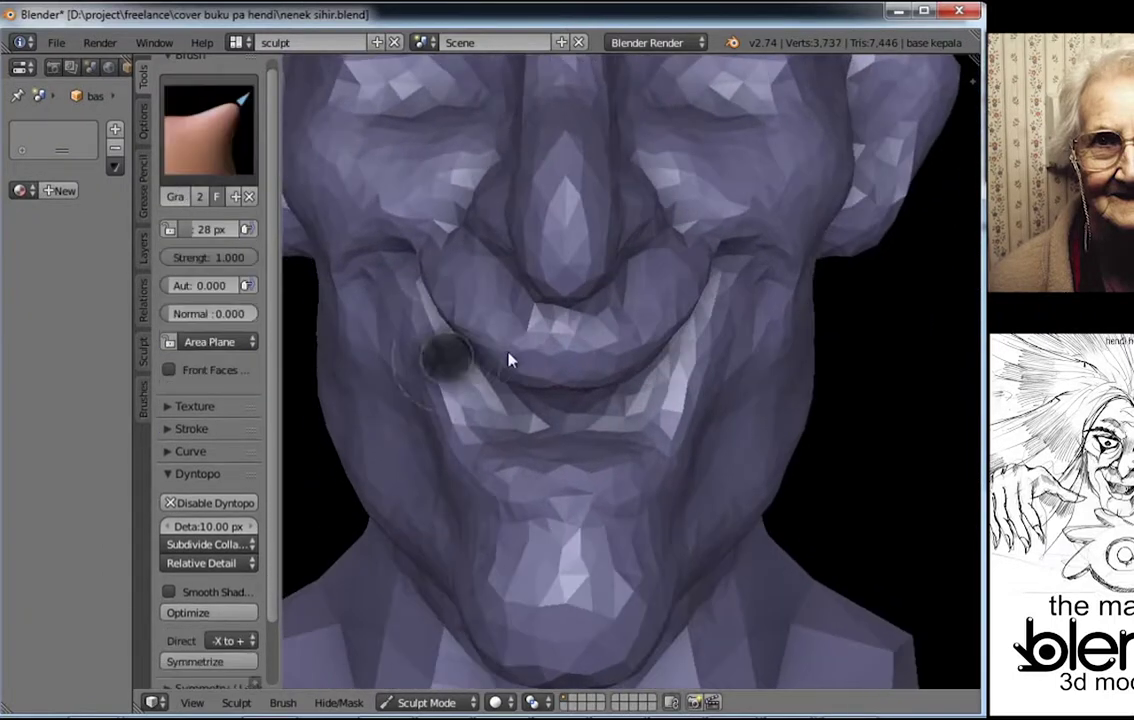
pyautogui.moveTo(506, 359); pyautogui.dragTo(468, 349)
# Step: Crease wrinkle lines along the face, then shrink the brush radius
pyautogui.moveTo(468, 349)
pyautogui.mouseDown(button='middle')
pyautogui.moveTo(577, 367)
pyautogui.moveTo(637, 349)
pyautogui.moveTo(615, 352)
pyautogui.moveTo(605, 443)
pyautogui.mouseUp(button='middle')
pyautogui.hotkey('shift', 'c')
pyautogui.moveTo(529, 463); pyautogui.dragTo(624, 465)
pyautogui.scroll(-2, 624, 465)
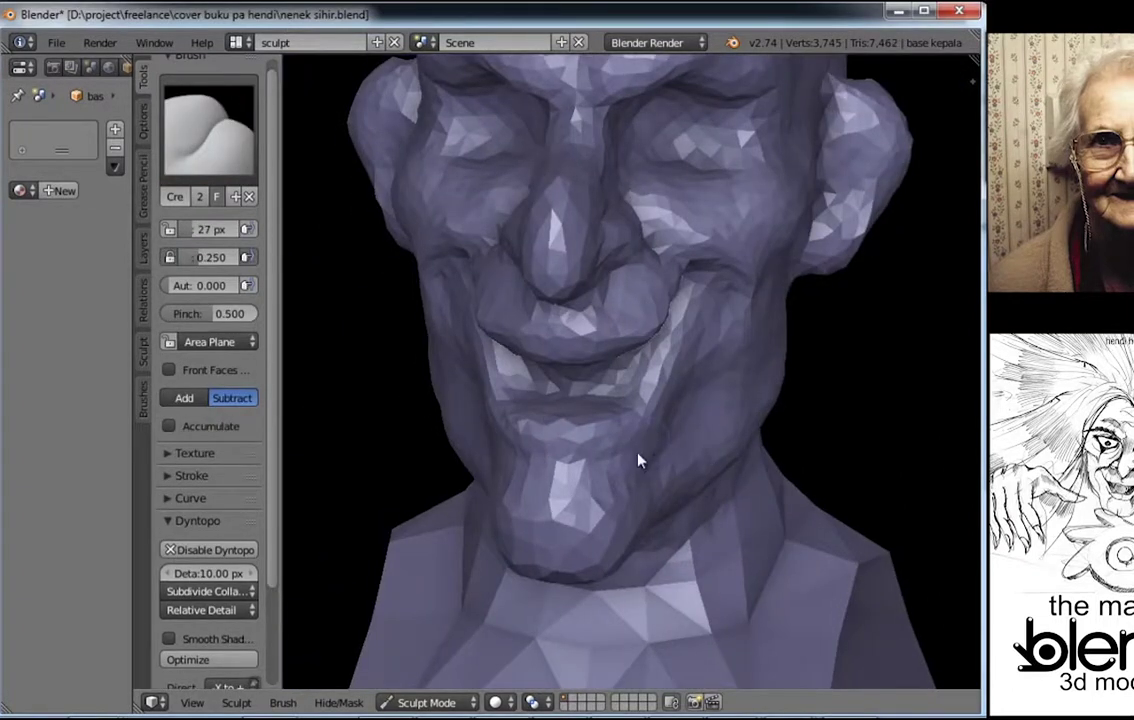
pyautogui.moveTo(638, 458)
pyautogui.mouseDown(button='middle')
pyautogui.moveTo(666, 395)
pyautogui.moveTo(635, 456)
pyautogui.moveTo(628, 445)
pyautogui.moveTo(640, 489)
pyautogui.mouseUp(button='middle')
pyautogui.press('f')
pyautogui.click(927, 178)
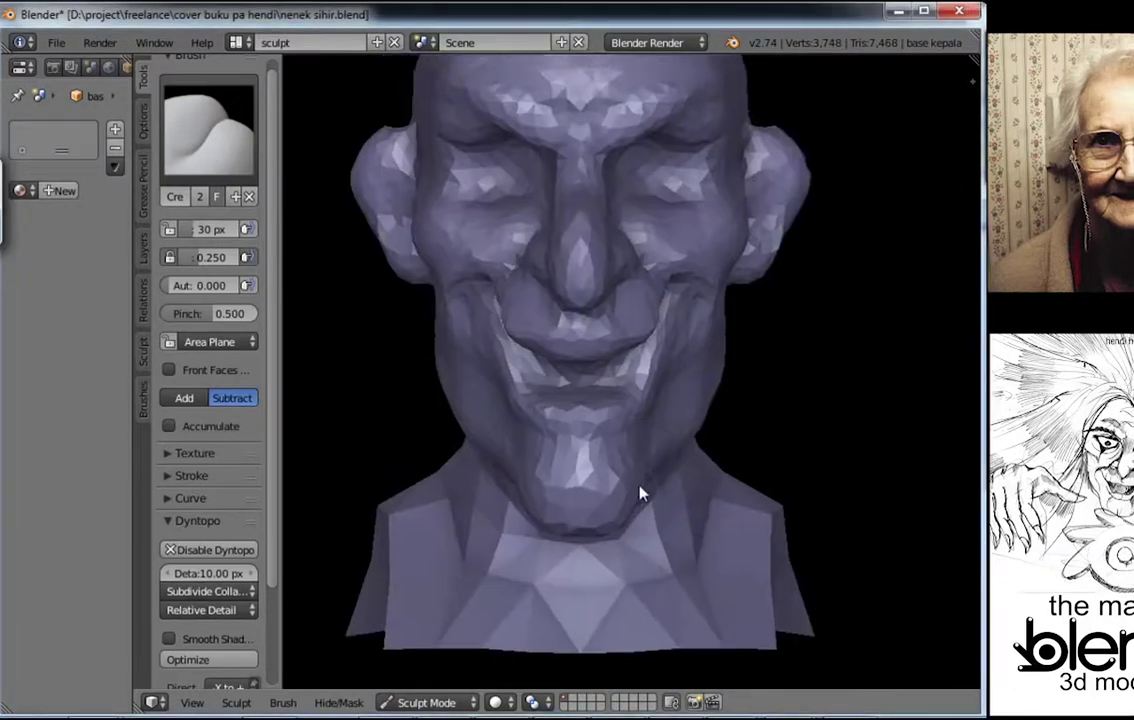
# Step: Reduce the Grab brush to 99 px and check the head from front and side
pyautogui.press('g')
pyautogui.moveTo(721, 464)
pyautogui.mouseDown(button='middle')
pyautogui.moveTo(539, 499)
pyautogui.moveTo(558, 516)
pyautogui.moveTo(557, 481)
pyautogui.moveTo(622, 490)
pyautogui.mouseUp(button='middle')
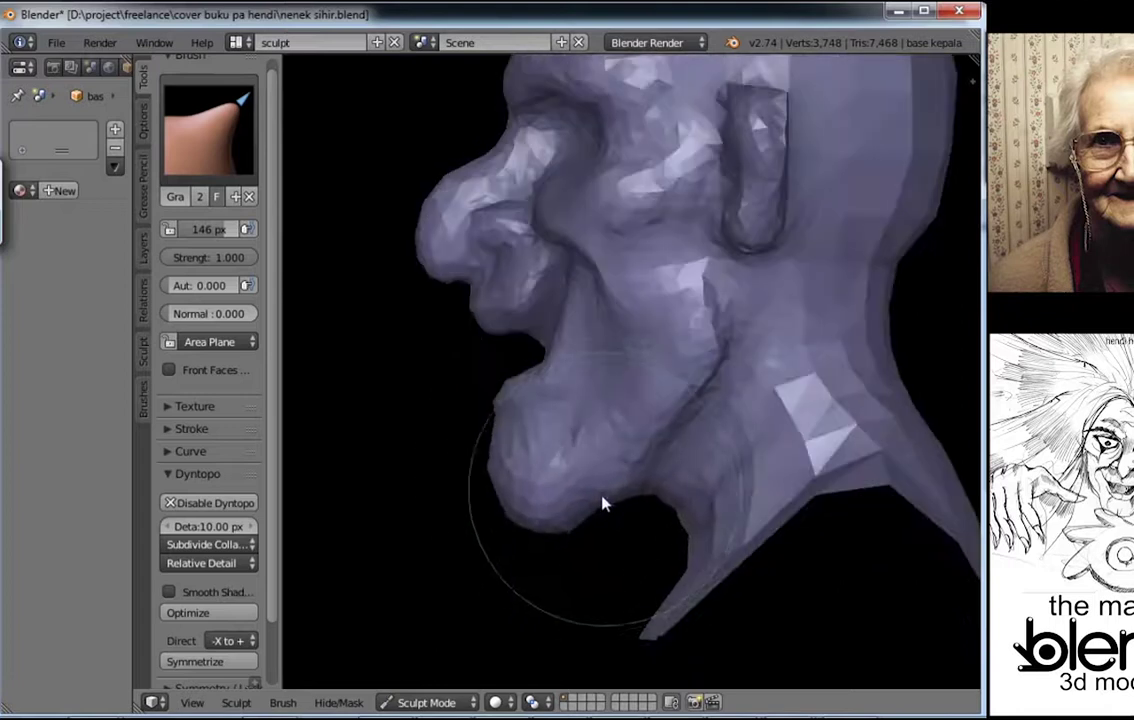
pyautogui.moveTo(506, 410)
pyautogui.mouseDown(button='middle')
pyautogui.moveTo(645, 430)
pyautogui.moveTo(578, 403)
pyautogui.moveTo(668, 475)
pyautogui.mouseUp(button='middle')
pyautogui.press('f')
pyautogui.click(557, 395)
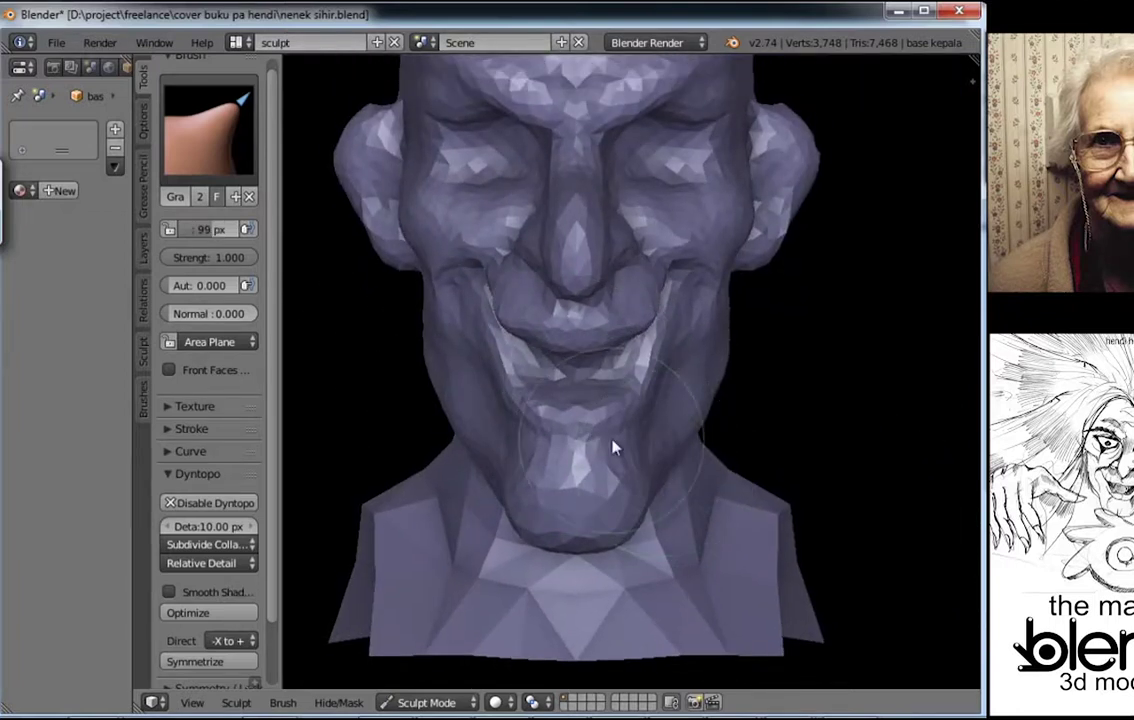
pyautogui.hotkey('shift', 'c')
pyautogui.moveTo(613, 446)
pyautogui.mouseDown(button='middle')
pyautogui.moveTo(537, 456)
pyautogui.moveTo(552, 334)
pyautogui.moveTo(535, 313)
pyautogui.moveTo(552, 347)
pyautogui.moveTo(526, 362)
pyautogui.moveTo(623, 359)
pyautogui.moveTo(585, 477)
pyautogui.moveTo(640, 423)
pyautogui.moveTo(640, 299)
pyautogui.mouseUp(button='middle')
# Step: Carve deep wrinkles along the cheek and the nose-to-mouth fold with a 28 px Crease brush
pyautogui.press('c')
pyautogui.moveTo(413, 255)
pyautogui.mouseDown(button='middle')
pyautogui.moveTo(610, 314)
pyautogui.moveTo(742, 278)
pyautogui.moveTo(704, 286)
pyautogui.moveTo(711, 372)
pyautogui.moveTo(532, 418)
pyautogui.moveTo(592, 375)
pyautogui.mouseUp(button='middle')
pyautogui.hotkey('shift', 'c')
pyautogui.press('f')
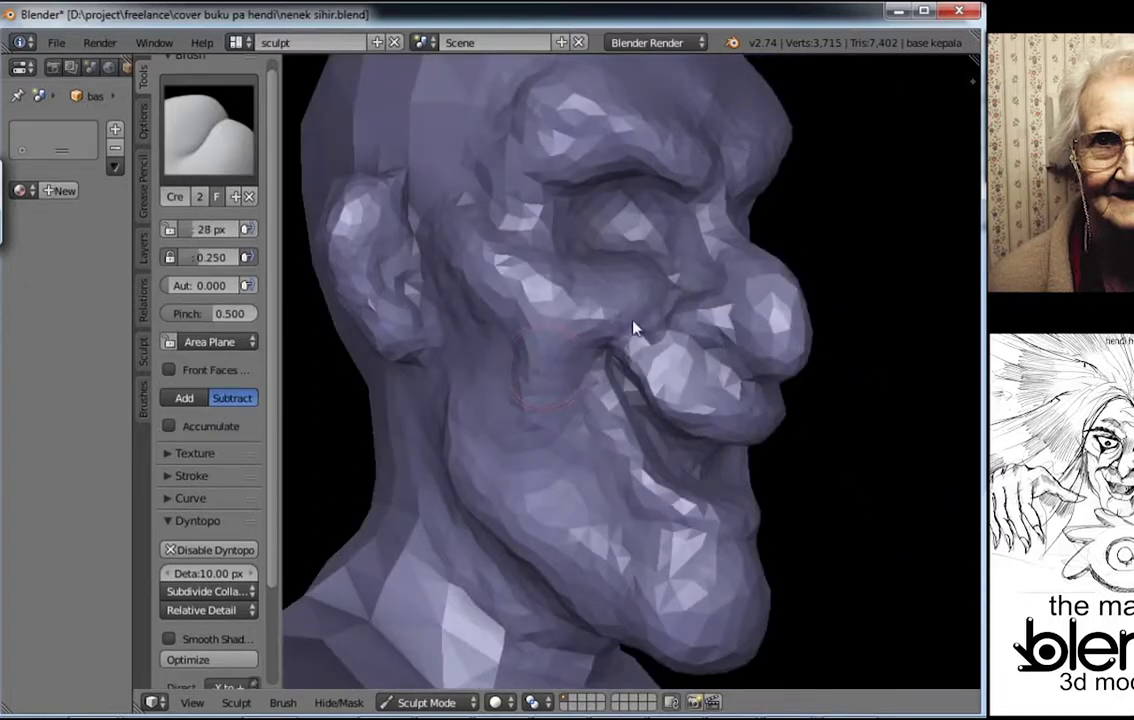
pyautogui.moveTo(633, 324); pyautogui.dragTo(554, 375)
pyautogui.moveTo(554, 375)
pyautogui.mouseDown(button='middle')
pyautogui.moveTo(573, 350)
pyautogui.moveTo(653, 349)
pyautogui.moveTo(602, 390)
pyautogui.mouseUp(button='middle')
pyautogui.moveTo(602, 390); pyautogui.dragTo(590, 367)
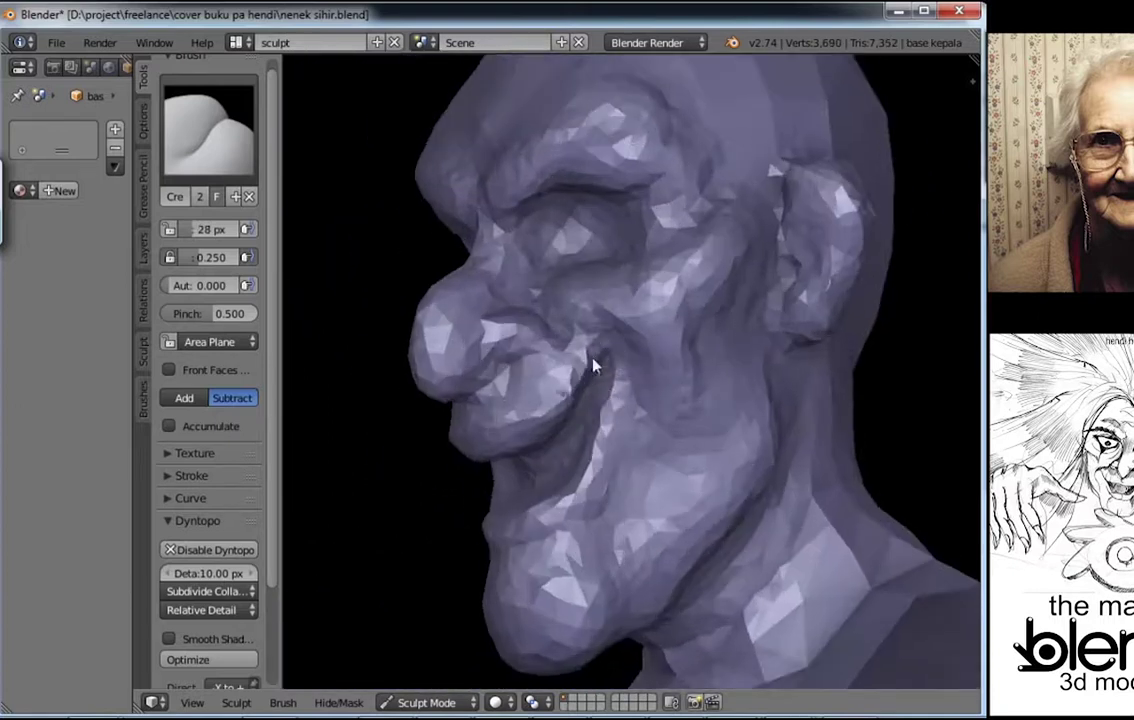
pyautogui.moveTo(590, 367)
pyautogui.mouseDown(button='middle')
pyautogui.moveTo(615, 362)
pyautogui.moveTo(580, 359)
pyautogui.moveTo(646, 398)
pyautogui.moveTo(663, 436)
pyautogui.moveTo(489, 451)
pyautogui.mouseUp(button='middle')
# Step: Add clay over the brow, cheekbone and side of the face
pyautogui.click(210, 130)
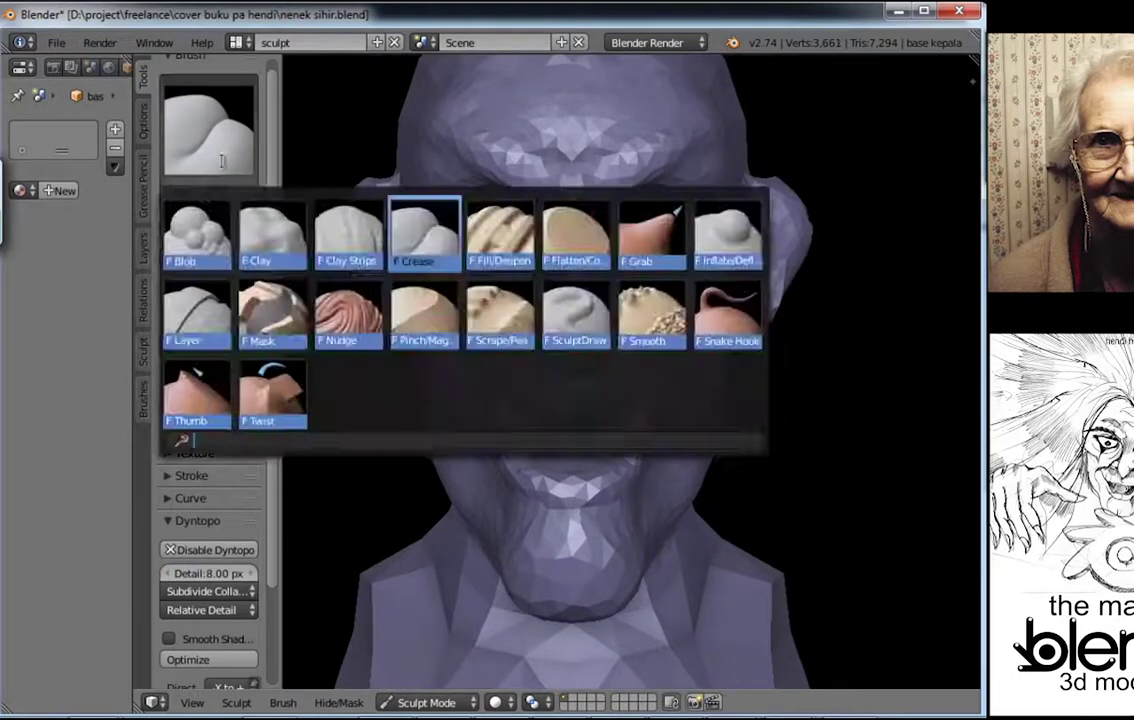
pyautogui.click(271, 228)
pyautogui.moveTo(435, 213); pyautogui.dragTo(605, 253, button='middle')
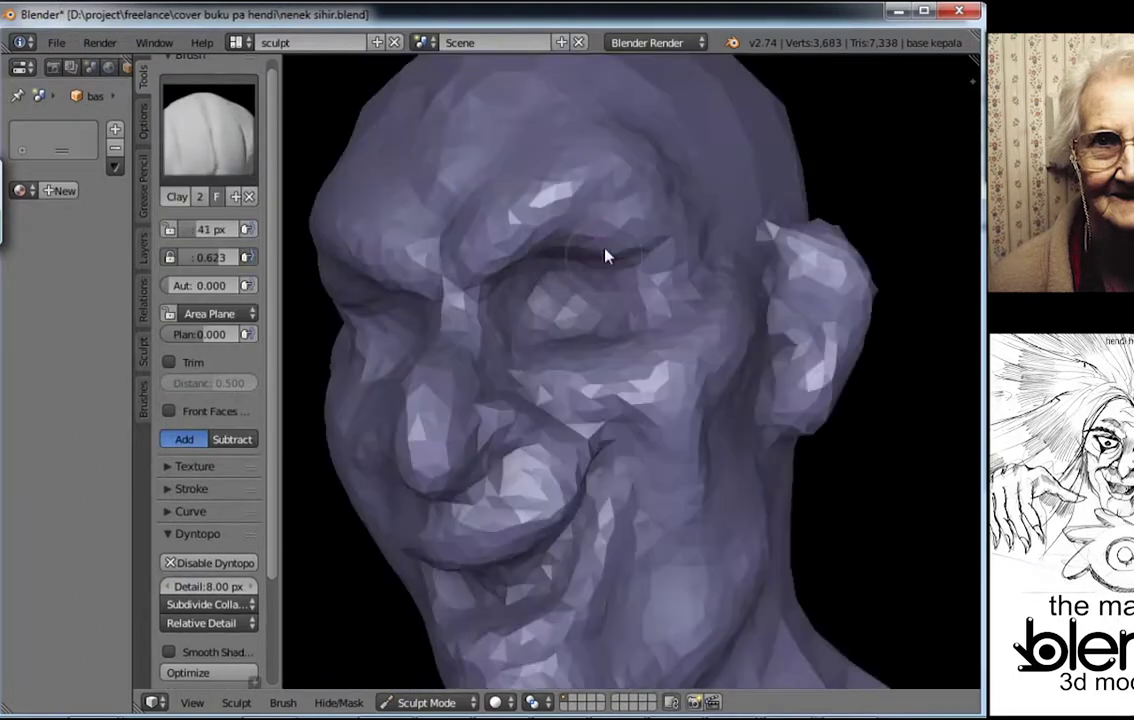
pyautogui.moveTo(605, 253); pyautogui.dragTo(582, 271)
pyautogui.moveTo(582, 271)
pyautogui.mouseDown(button='middle')
pyautogui.moveTo(650, 309)
pyautogui.moveTo(580, 380)
pyautogui.moveTo(600, 405)
pyautogui.mouseUp(button='middle')
pyautogui.moveTo(600, 405); pyautogui.dragTo(554, 380)
pyautogui.moveTo(554, 380)
pyautogui.mouseDown(button='middle')
pyautogui.moveTo(665, 341)
pyautogui.moveTo(638, 450)
pyautogui.mouseUp(button='middle')
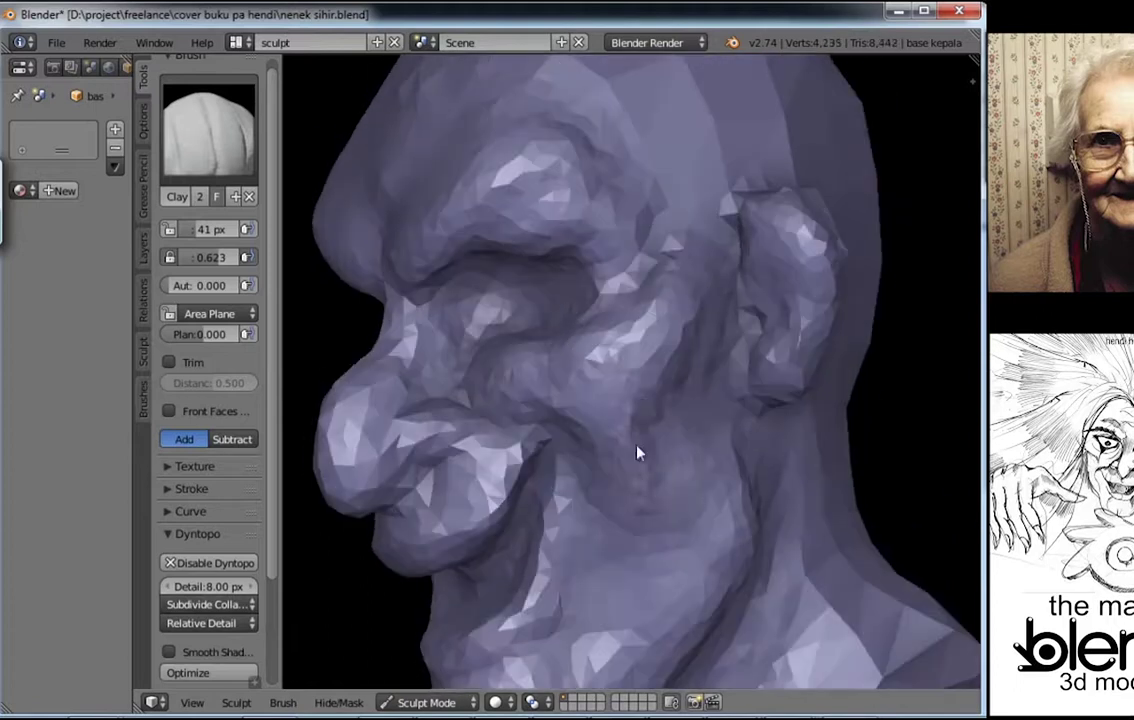
pyautogui.moveTo(638, 450); pyautogui.dragTo(653, 504)
# Step: Build up clay around the nose to form the hooked nose
pyautogui.moveTo(653, 504)
pyautogui.mouseDown(button='middle')
pyautogui.moveTo(577, 425)
pyautogui.moveTo(485, 432)
pyautogui.moveTo(660, 420)
pyautogui.mouseUp(button='middle')
pyautogui.moveTo(660, 420); pyautogui.dragTo(691, 426)
pyautogui.scroll(2, 630, 405)
pyautogui.scroll(-2, 463, 347)
pyautogui.moveTo(631, 405)
pyautogui.mouseDown(button='middle')
pyautogui.moveTo(463, 347)
pyautogui.moveTo(537, 362)
pyautogui.mouseUp(button='middle')
pyautogui.moveTo(537, 362); pyautogui.dragTo(514, 360)
pyautogui.scroll(2, 543, 427)
pyautogui.moveTo(514, 360)
pyautogui.mouseDown(button='middle')
pyautogui.moveTo(543, 427)
pyautogui.moveTo(539, 408)
pyautogui.mouseUp(button='middle')
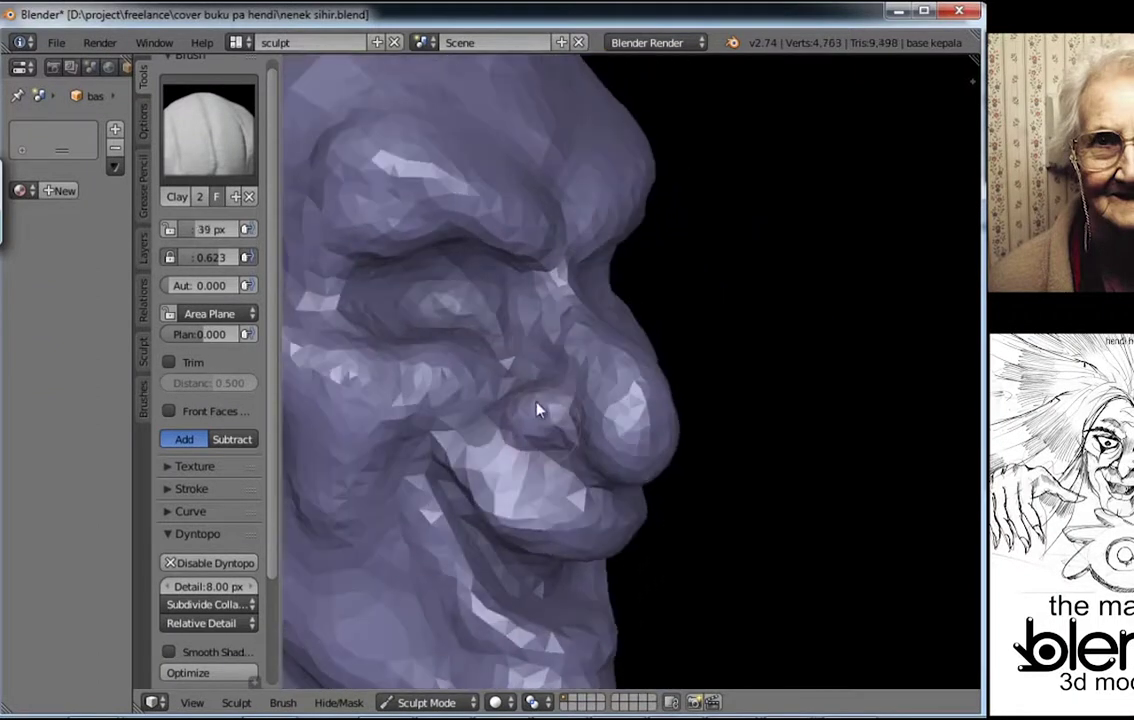
pyautogui.moveTo(572, 425); pyautogui.dragTo(618, 420)
pyautogui.moveTo(618, 420)
pyautogui.mouseDown(button='middle')
pyautogui.moveTo(565, 424)
pyautogui.moveTo(600, 412)
pyautogui.moveTo(590, 448)
pyautogui.moveTo(564, 456)
pyautogui.moveTo(653, 438)
pyautogui.mouseUp(button='middle')
# Step: Deepen the crease of the grinning mouth with the Crease brush
pyautogui.hotkey('shift', 'c')
pyautogui.scroll(2, 627, 418)
pyautogui.scroll(-2, 627, 418)
pyautogui.scroll(2, 653, 438)
pyautogui.moveTo(653, 438)
pyautogui.mouseDown()
pyautogui.moveTo(540, 402)
pyautogui.moveTo(541, 425)
pyautogui.mouseUp()
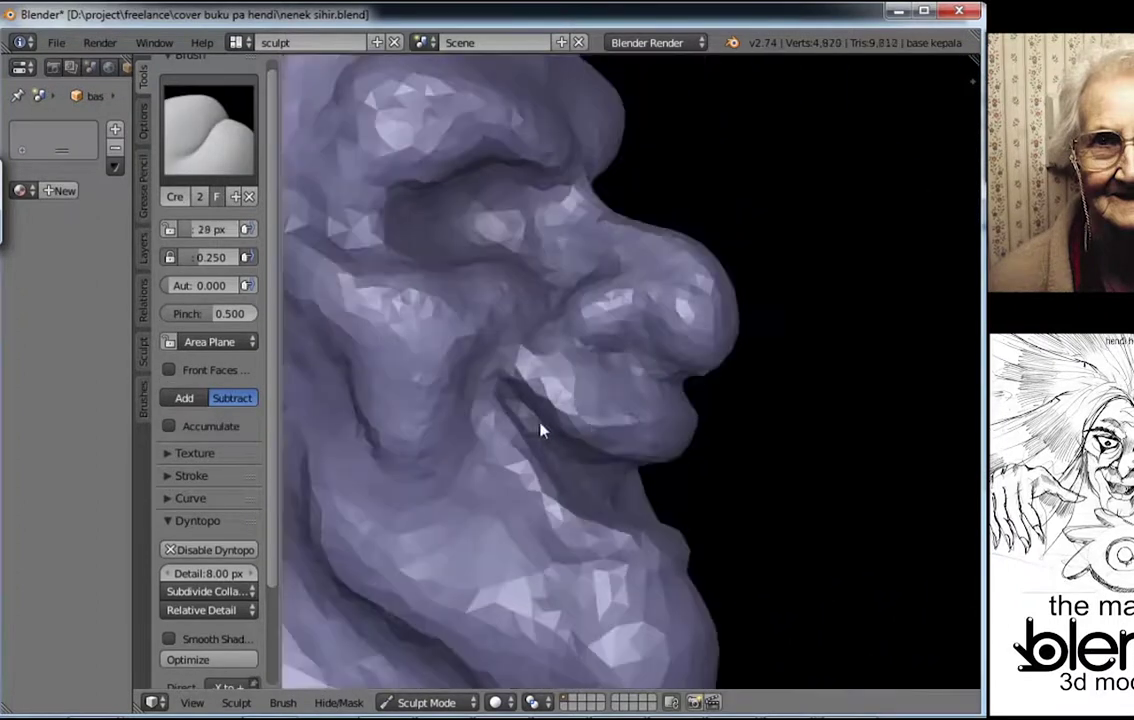
pyautogui.moveTo(541, 425)
pyautogui.mouseDown(button='middle')
pyautogui.moveTo(585, 468)
pyautogui.moveTo(613, 463)
pyautogui.moveTo(567, 386)
pyautogui.moveTo(628, 402)
pyautogui.moveTo(605, 413)
pyautogui.mouseUp(button='middle')
# Step: Build up the upper lip and area near the mouth with clay
pyautogui.click(209, 130)
pyautogui.click(273, 241)
pyautogui.moveTo(605, 413); pyautogui.dragTo(645, 397)
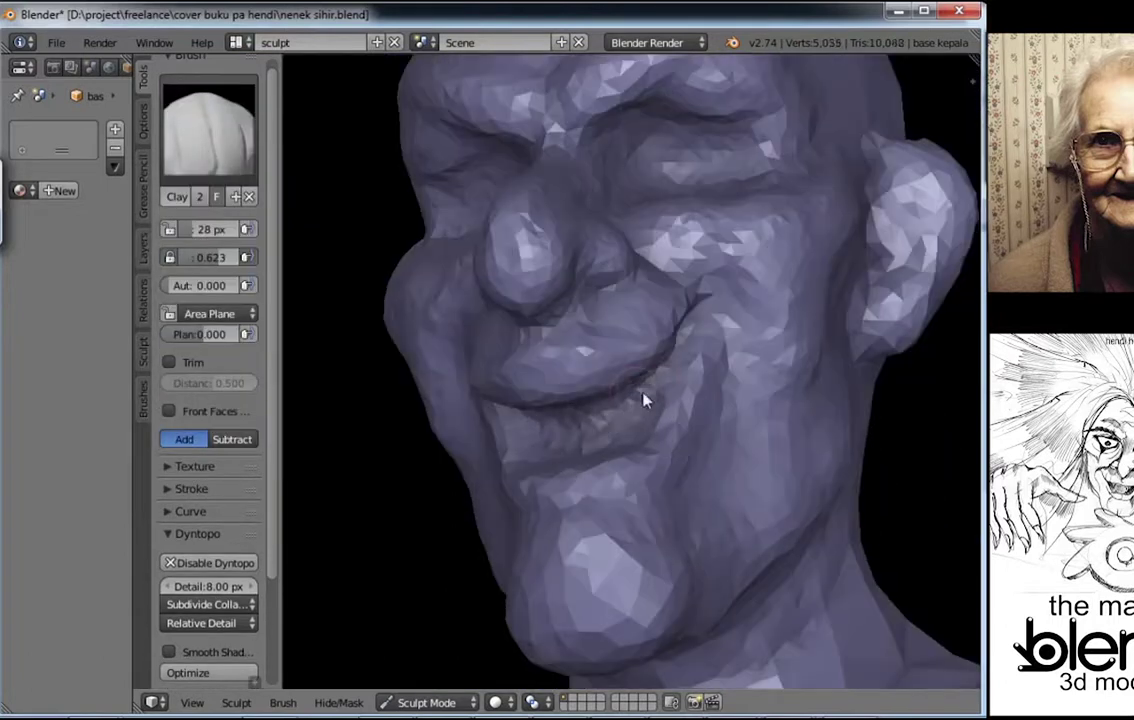
pyautogui.moveTo(645, 397)
pyautogui.mouseDown(button='middle')
pyautogui.moveTo(570, 372)
pyautogui.moveTo(587, 405)
pyautogui.moveTo(563, 498)
pyautogui.moveTo(638, 435)
pyautogui.moveTo(648, 410)
pyautogui.mouseUp(button='middle')
pyautogui.moveTo(648, 410); pyautogui.dragTo(635, 385)
pyautogui.moveTo(635, 385)
pyautogui.mouseDown(button='middle')
pyautogui.moveTo(623, 349)
pyautogui.moveTo(729, 356)
pyautogui.moveTo(734, 380)
pyautogui.moveTo(582, 380)
pyautogui.mouseUp(button='middle')
# Step: Pull the chin and lower lip forward with a 110 px Grab brush
pyautogui.hotkey('shift', 'c')
pyautogui.moveTo(541, 316); pyautogui.dragTo(519, 400, button='middle')
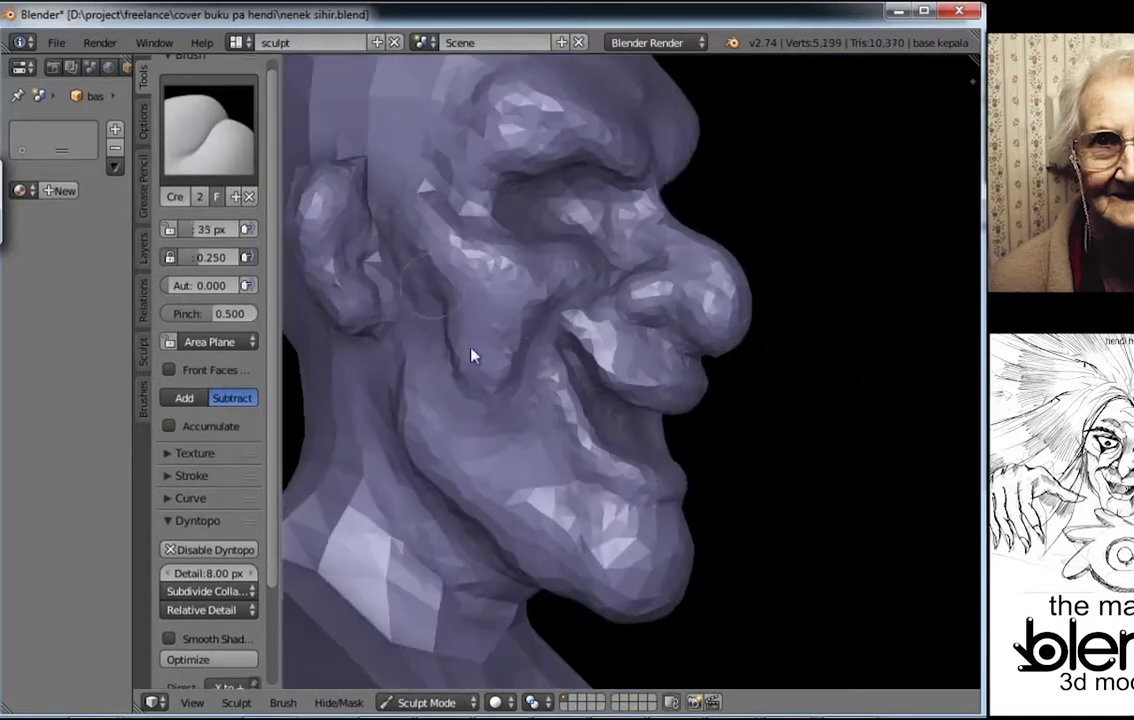
pyautogui.press('c')
pyautogui.click(210, 130)
pyautogui.click(276, 236)
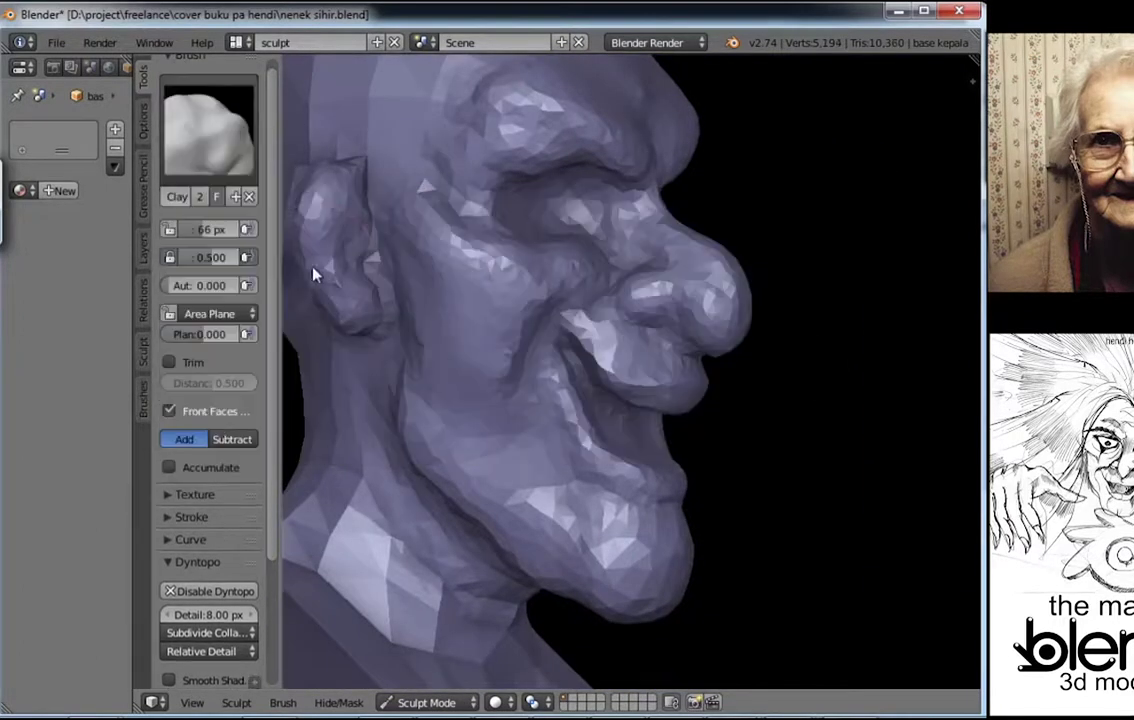
pyautogui.moveTo(422, 395)
pyautogui.mouseDown(button='middle')
pyautogui.moveTo(519, 347)
pyautogui.moveTo(706, 404)
pyautogui.moveTo(650, 535)
pyautogui.moveTo(593, 471)
pyautogui.moveTo(612, 553)
pyautogui.mouseUp(button='middle')
pyautogui.press('g')
pyautogui.moveTo(578, 525); pyautogui.dragTo(557, 519)
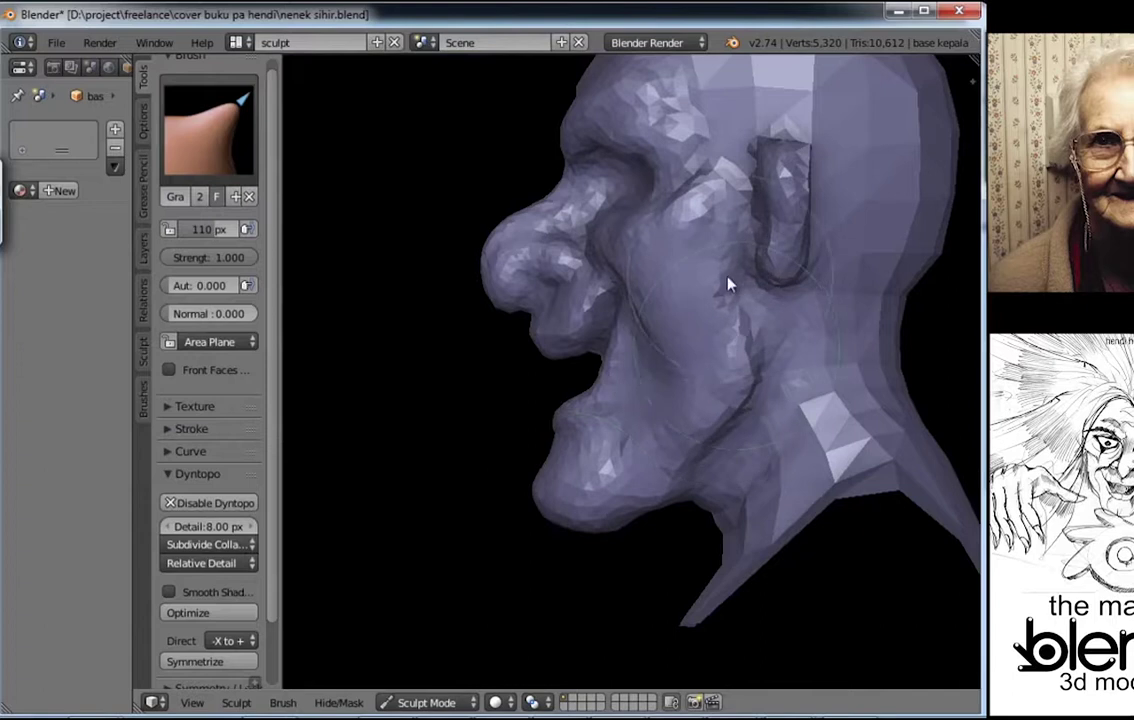
# Step: Refine the jaw and chin, alternating the Crease, Clay and Grab brushes
pyautogui.moveTo(729, 286)
pyautogui.mouseDown(button='middle')
pyautogui.moveTo(691, 362)
pyautogui.moveTo(716, 200)
pyautogui.moveTo(719, 270)
pyautogui.mouseUp(button='middle')
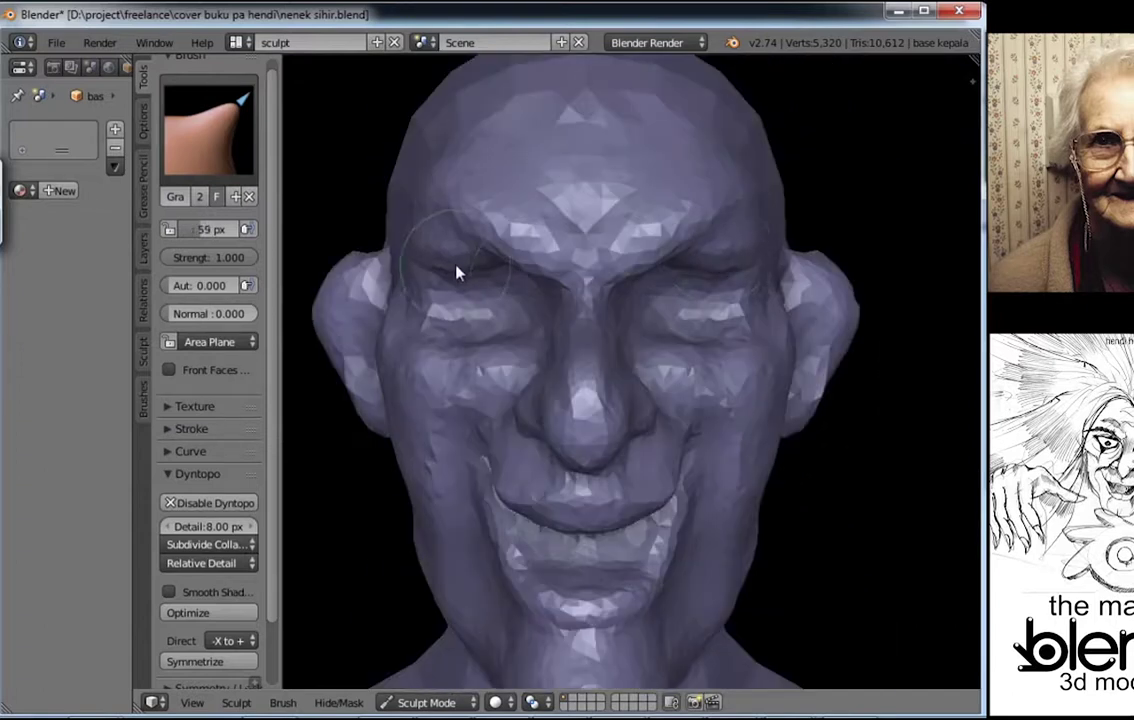
pyautogui.moveTo(552, 286)
pyautogui.mouseDown(button='middle')
pyautogui.moveTo(570, 375)
pyautogui.moveTo(521, 354)
pyautogui.moveTo(580, 337)
pyautogui.moveTo(648, 357)
pyautogui.moveTo(623, 357)
pyautogui.moveTo(612, 373)
pyautogui.moveTo(600, 459)
pyautogui.moveTo(615, 357)
pyautogui.moveTo(607, 337)
pyautogui.moveTo(578, 347)
pyautogui.moveTo(607, 329)
pyautogui.moveTo(570, 329)
pyautogui.moveTo(601, 335)
pyautogui.moveTo(552, 253)
pyautogui.moveTo(635, 283)
pyautogui.moveTo(615, 354)
pyautogui.moveTo(660, 392)
pyautogui.mouseUp(button='middle')
pyautogui.hotkey('shift', 'c')
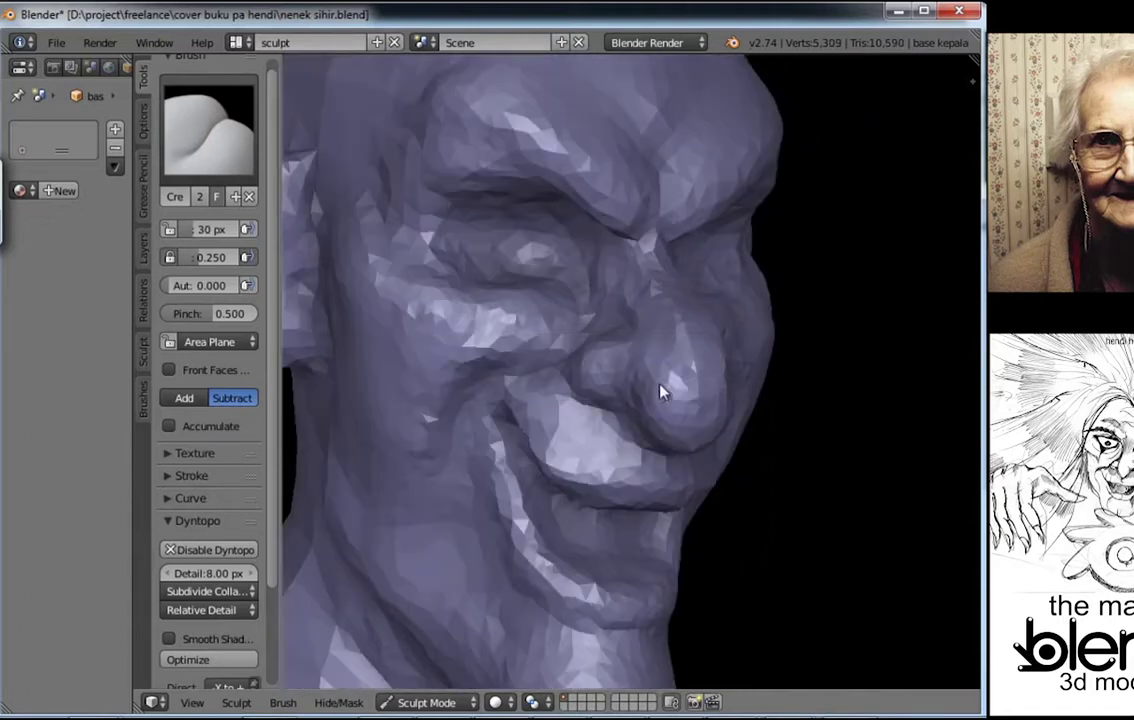
pyautogui.moveTo(640, 296); pyautogui.dragTo(704, 324, button='middle')
pyautogui.click(208, 130)
pyautogui.click(271, 238)
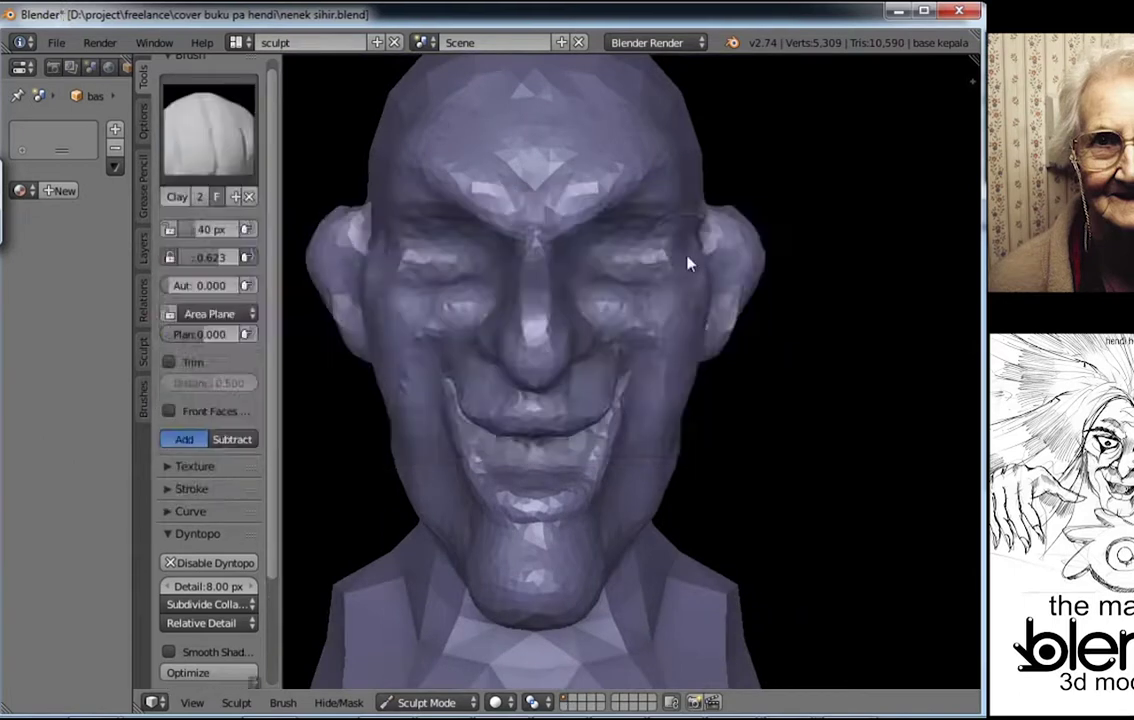
pyautogui.moveTo(688, 263)
pyautogui.mouseDown(button='middle')
pyautogui.moveTo(749, 342)
pyautogui.moveTo(696, 321)
pyautogui.moveTo(427, 418)
pyautogui.moveTo(435, 281)
pyautogui.moveTo(529, 370)
pyautogui.moveTo(500, 470)
pyautogui.moveTo(483, 408)
pyautogui.moveTo(752, 431)
pyautogui.mouseUp(button='middle')
pyautogui.press('g')
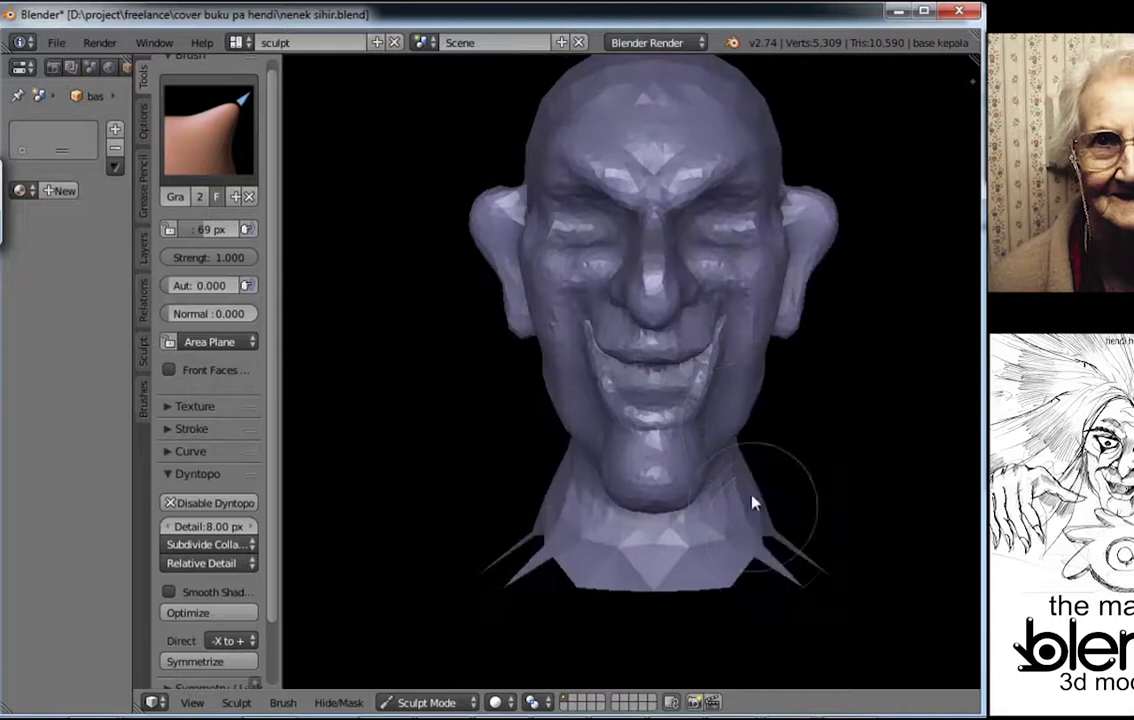
# Step: Crease the nostrils and nose folds at 27 px, then save nenek sihir.blend
pyautogui.moveTo(752, 503)
pyautogui.mouseDown(button='middle')
pyautogui.moveTo(709, 577)
pyautogui.moveTo(757, 426)
pyautogui.moveTo(762, 491)
pyautogui.moveTo(658, 347)
pyautogui.moveTo(443, 359)
pyautogui.moveTo(540, 311)
pyautogui.mouseUp(button='middle')
pyautogui.scroll(2, 740, 430)
pyautogui.scroll(1, 481, 357)
pyautogui.hotkey('shift', 'c')
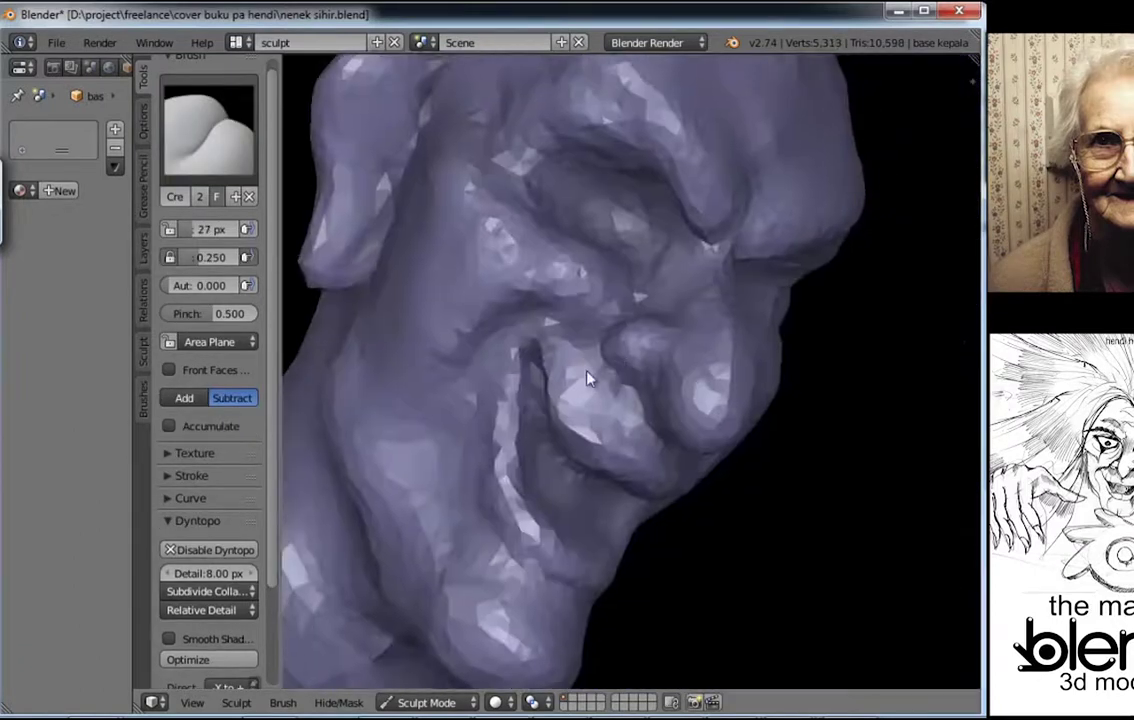
pyautogui.moveTo(636, 341)
pyautogui.mouseDown(button='middle')
pyautogui.moveTo(673, 380)
pyautogui.moveTo(668, 409)
pyautogui.moveTo(653, 299)
pyautogui.moveTo(688, 257)
pyautogui.moveTo(742, 472)
pyautogui.mouseUp(button='middle')
pyautogui.hotkey('ctrl', 's')
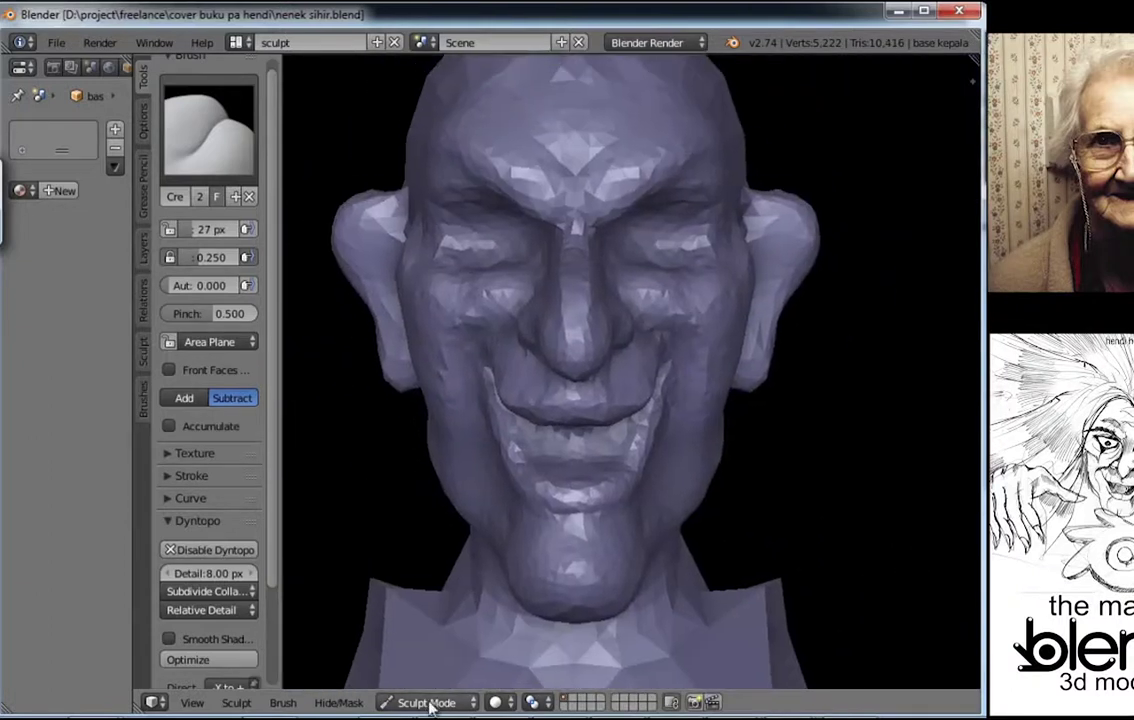
# Step: Switch to Object Mode and add a UV sphere to the scene
pyautogui.click(432, 705)
pyautogui.click(440, 668)
pyautogui.hotkey('shift', 'a')
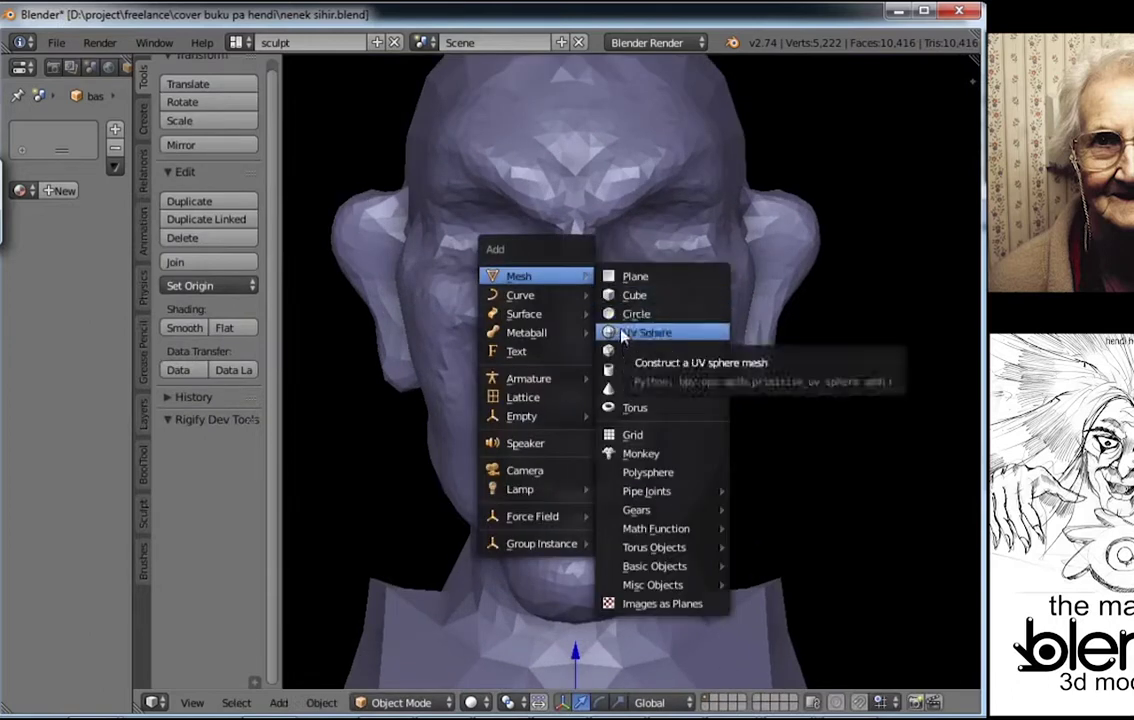
pyautogui.click(622, 333)
# Step: Scale the sphere down and move it along X inside the head
pyautogui.press('Tab')
pyautogui.press('s')
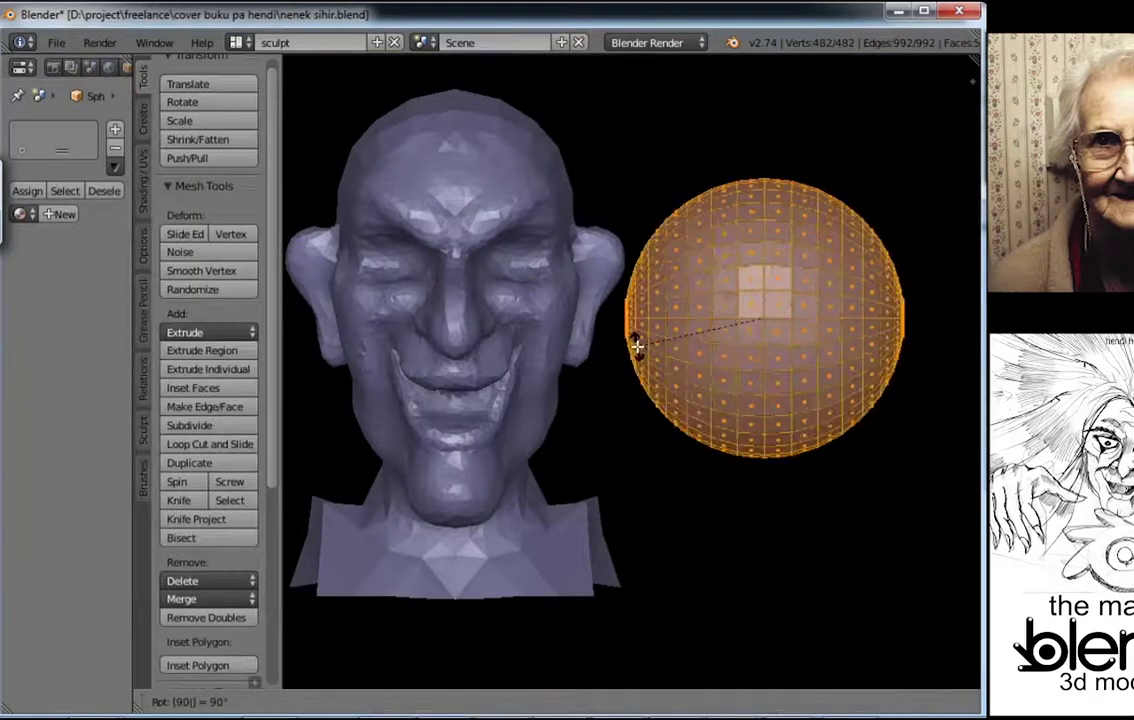
pyautogui.click(640, 354)
pyautogui.press('Tab')
pyautogui.press('g')
pyautogui.press('x')
pyautogui.click(651, 387)
# Step: Slide the sphere over to the right eye and shrink it to eyeball size
pyautogui.press('/')
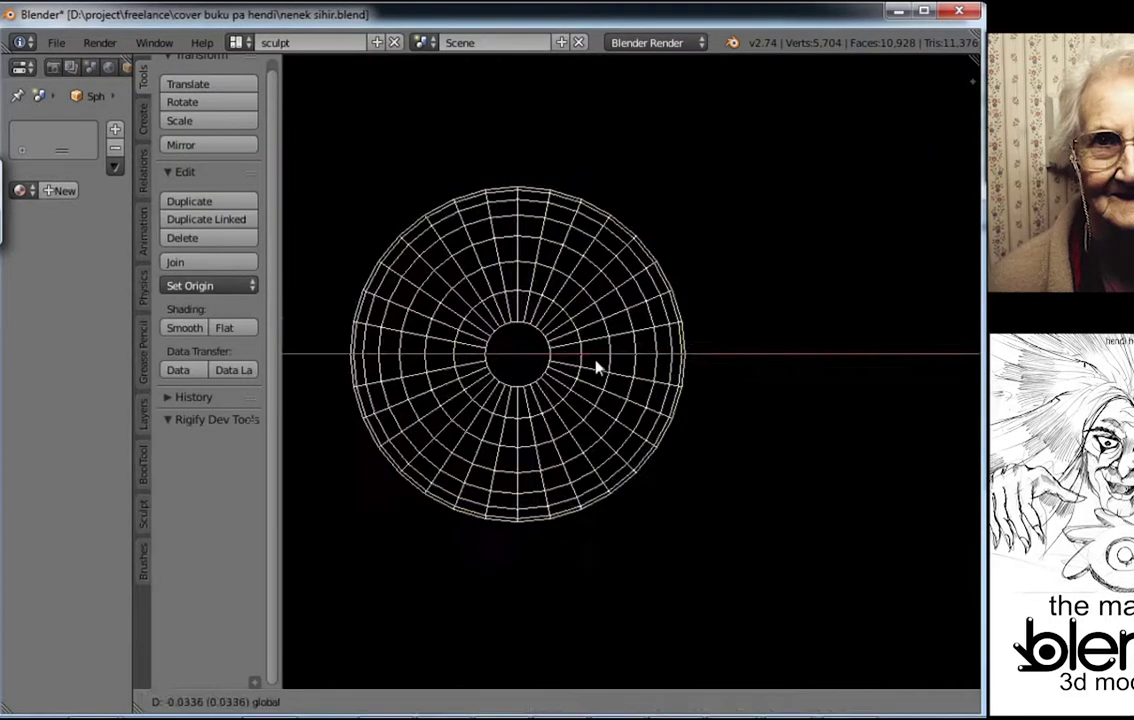
pyautogui.press('/')
pyautogui.press('Tab')
pyautogui.moveTo(608, 360); pyautogui.dragTo(678, 578)
pyautogui.press('s')
pyautogui.press('Tab')
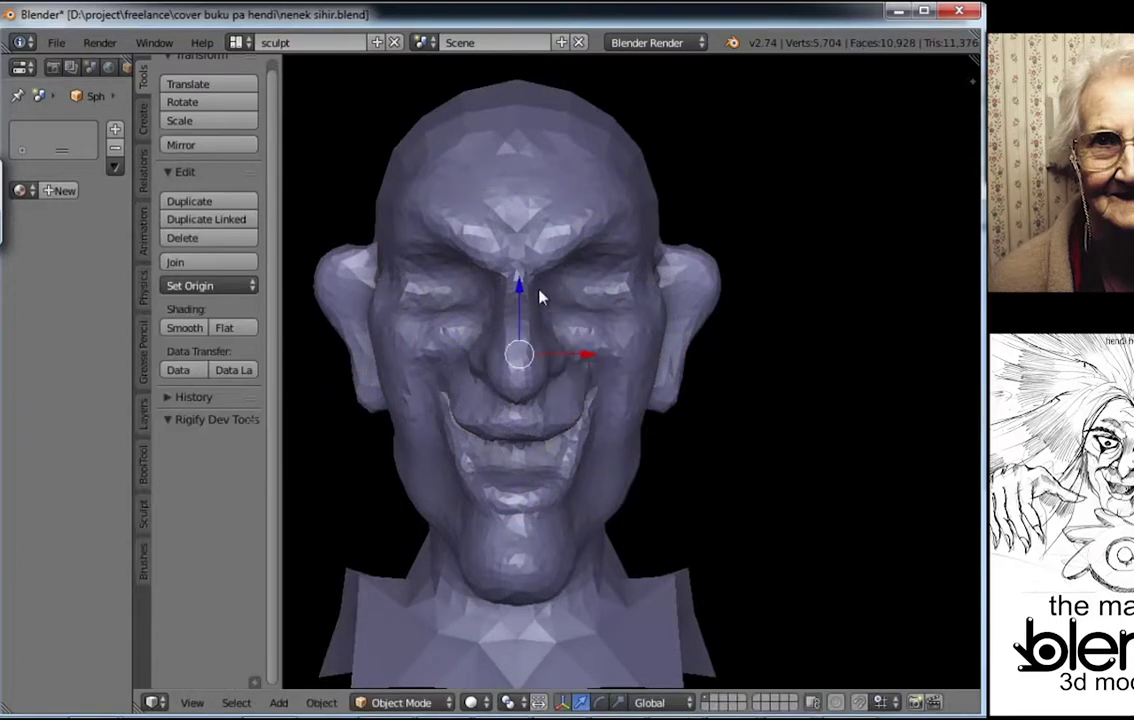
pyautogui.press('Tab')
# Step: From a side view, move the sphere back into the right eye socket
pyautogui.moveTo(580, 228); pyautogui.dragTo(499, 273, button='middle')
pyautogui.press('Tab')
pyautogui.scroll(-3, 499, 273)
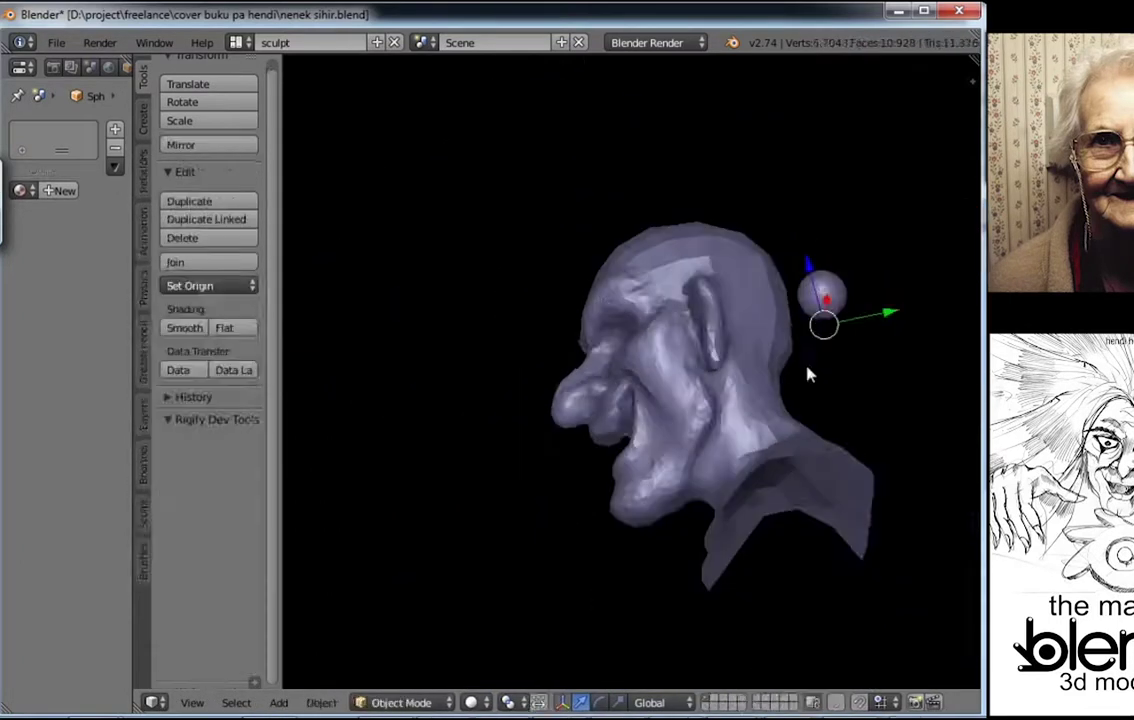
pyautogui.press('g')
pyautogui.click(715, 325)
pyautogui.scroll(3, 708, 328)
pyautogui.moveTo(709, 328)
pyautogui.mouseDown(button='middle')
pyautogui.moveTo(615, 411)
pyautogui.moveTo(646, 408)
pyautogui.moveTo(742, 357)
pyautogui.moveTo(731, 431)
pyautogui.mouseUp(button='middle')
# Step: Fine-tune the eye sphere's position and size within the socket
pyautogui.press('Tab')
pyautogui.press('Tab')
pyautogui.press('Tab')
pyautogui.press('Tab')
pyautogui.moveTo(714, 477); pyautogui.dragTo(706, 368, button='middle')
pyautogui.press('Tab')
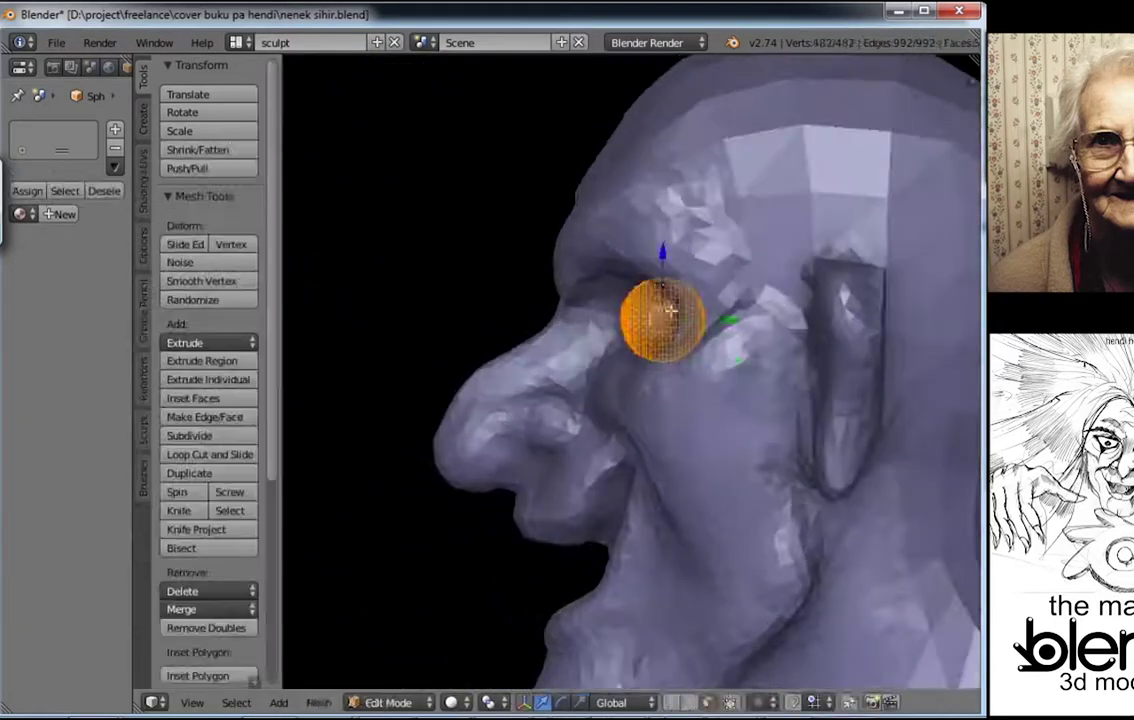
pyautogui.press('Tab')
pyautogui.moveTo(567, 321); pyautogui.dragTo(582, 311, button='middle')
pyautogui.press('g')
pyautogui.press('Escape')
pyautogui.press('Tab')
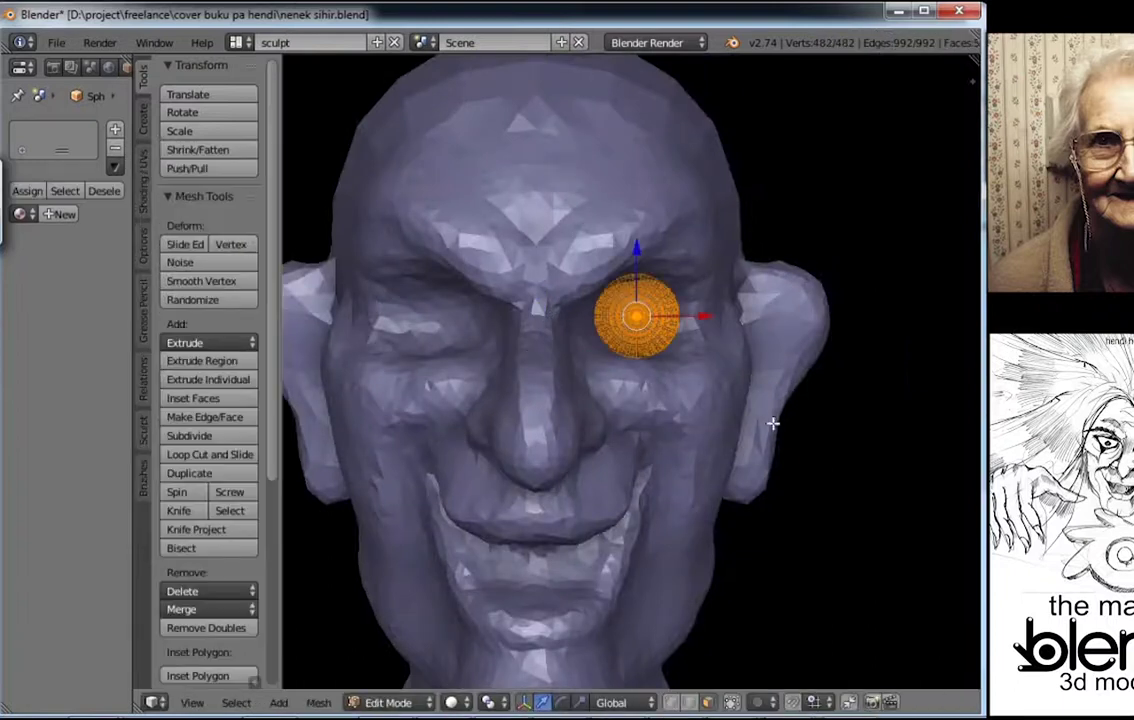
pyautogui.press('s')
pyautogui.press('Escape')
pyautogui.press('Tab')
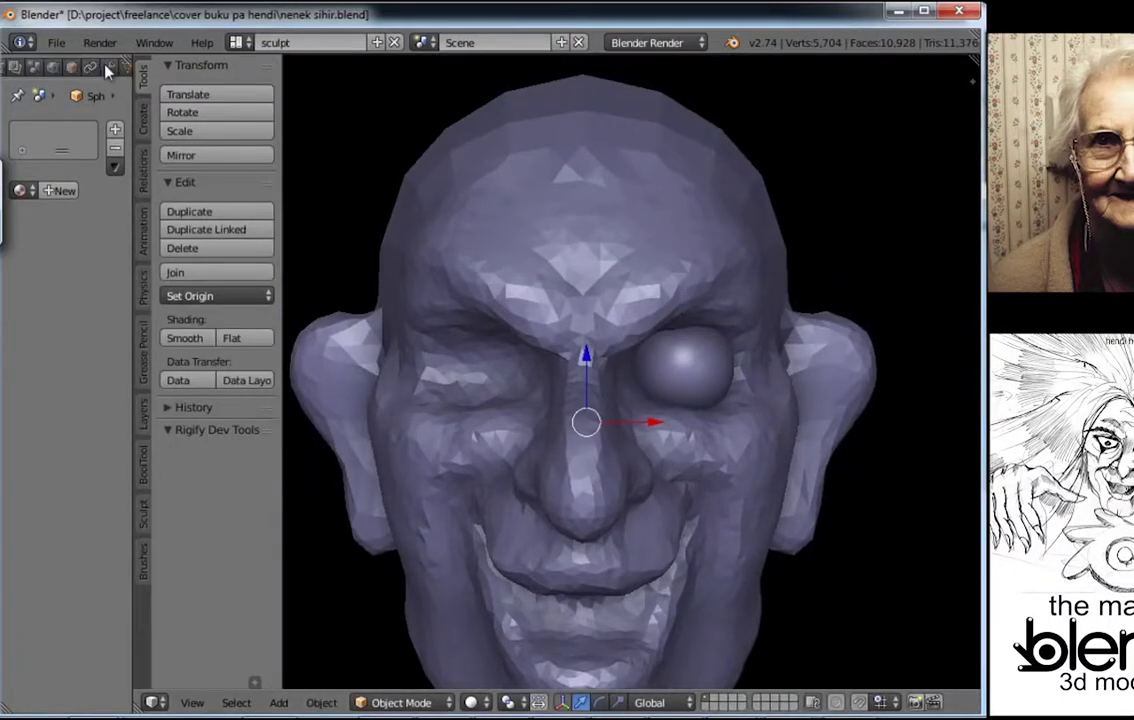
# Step: Add a Mirror modifier so the eyeball appears on both sides of the face
pyautogui.click(109, 67)
pyautogui.click(66, 129)
pyautogui.click(266, 313)
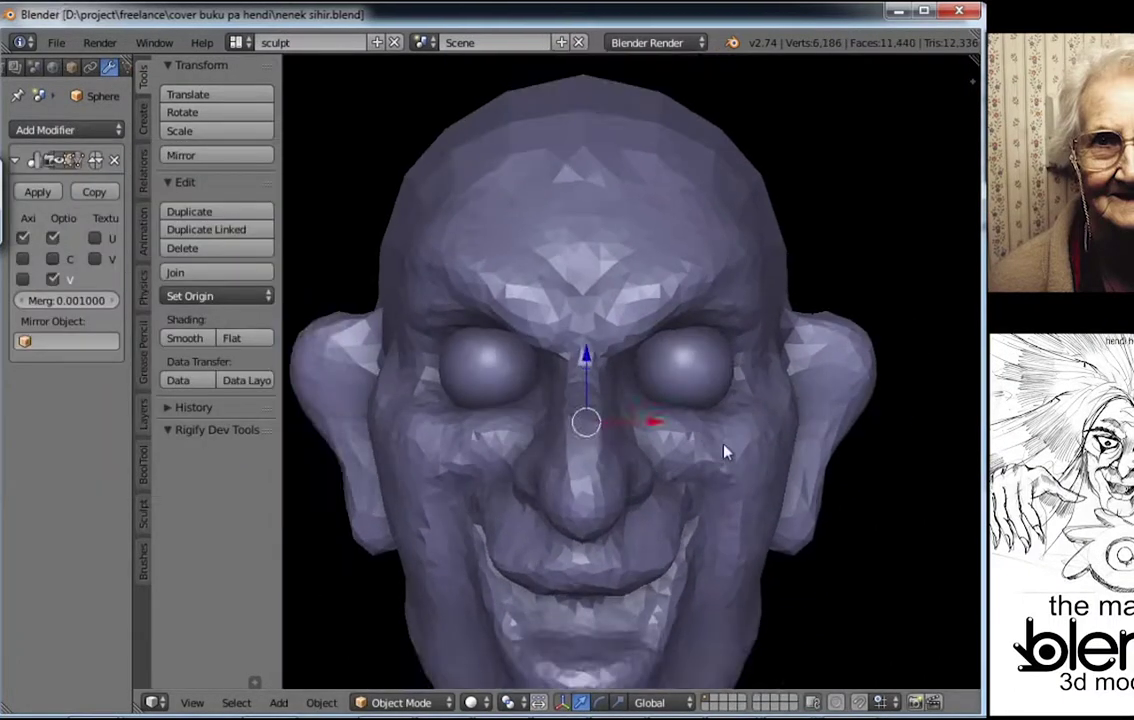
# Step: Make the head active and return to Sculpt Mode
pyautogui.rightClick(727, 450)
pyautogui.click(400, 702)
pyautogui.click(418, 618)
pyautogui.scroll(1, 727, 470)
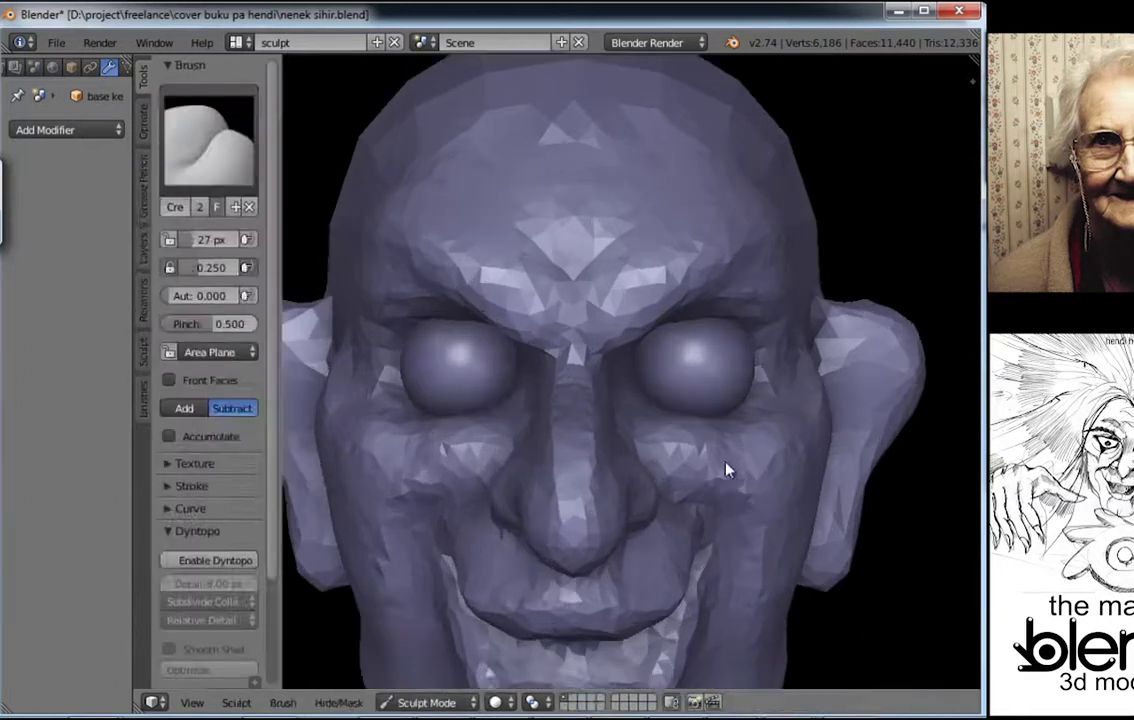
# Step: Re-enable dynamic topology and select the Clay brush
pyautogui.click(215, 560)
pyautogui.click(209, 137)
pyautogui.click(274, 241)
# Step: Build up clay around both eye sockets
pyautogui.moveTo(711, 411)
pyautogui.mouseDown(button='middle')
pyautogui.moveTo(709, 321)
pyautogui.moveTo(672, 338)
pyautogui.mouseUp(button='middle')
pyautogui.moveTo(672, 338); pyautogui.dragTo(719, 329)
pyautogui.moveTo(719, 329)
pyautogui.mouseDown(button='middle')
pyautogui.moveTo(739, 332)
pyautogui.moveTo(653, 337)
pyautogui.moveTo(652, 420)
pyautogui.moveTo(688, 420)
pyautogui.mouseUp(button='middle')
pyautogui.moveTo(688, 420); pyautogui.dragTo(764, 405)
pyautogui.moveTo(764, 405)
pyautogui.mouseDown(button='middle')
pyautogui.moveTo(650, 387)
pyautogui.moveTo(757, 424)
pyautogui.moveTo(780, 392)
pyautogui.moveTo(678, 385)
pyautogui.mouseUp(button='middle')
pyautogui.moveTo(678, 385); pyautogui.dragTo(686, 397)
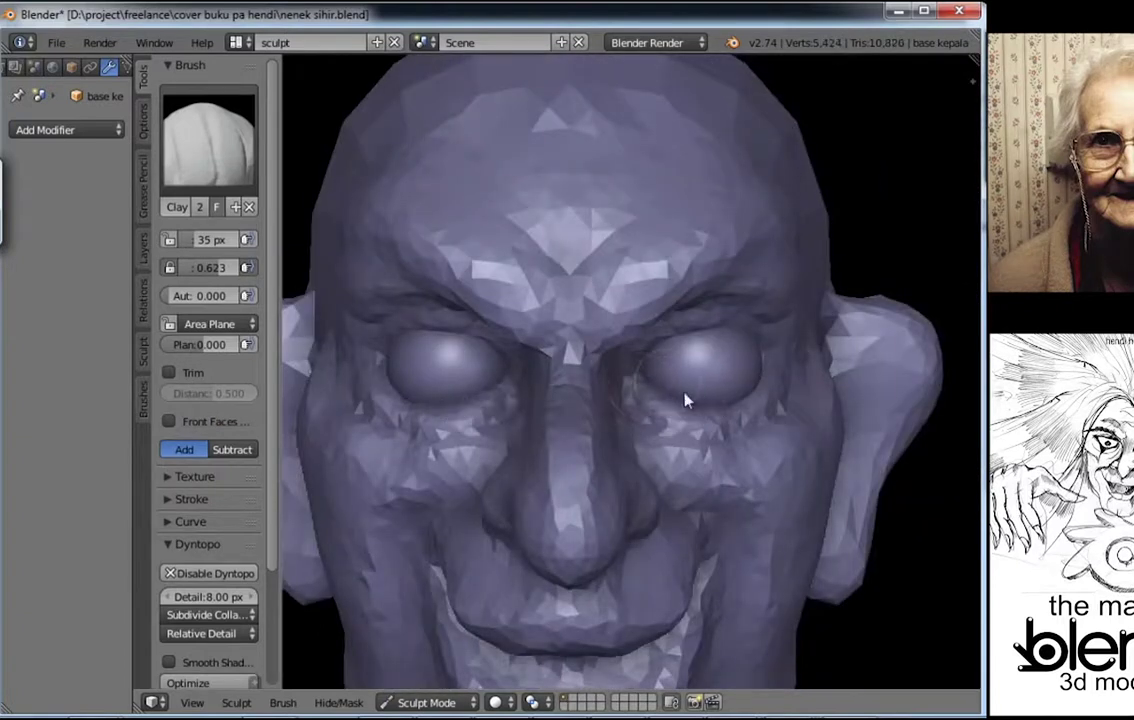
pyautogui.moveTo(686, 397)
pyautogui.mouseDown(button='middle')
pyautogui.moveTo(648, 371)
pyautogui.moveTo(704, 337)
pyautogui.mouseUp(button='middle')
pyautogui.moveTo(704, 337); pyautogui.dragTo(673, 342)
pyautogui.moveTo(673, 342)
pyautogui.mouseDown(button='middle')
pyautogui.moveTo(719, 425)
pyautogui.moveTo(668, 311)
pyautogui.moveTo(671, 362)
pyautogui.moveTo(705, 362)
pyautogui.mouseUp(button='middle')
pyautogui.moveTo(705, 362); pyautogui.dragTo(719, 362)
pyautogui.moveTo(719, 362)
pyautogui.mouseDown(button='middle')
pyautogui.moveTo(721, 392)
pyautogui.moveTo(668, 378)
pyautogui.moveTo(757, 372)
pyautogui.moveTo(752, 395)
pyautogui.moveTo(681, 400)
pyautogui.moveTo(711, 423)
pyautogui.moveTo(494, 286)
pyautogui.moveTo(447, 289)
pyautogui.moveTo(690, 360)
pyautogui.moveTo(676, 375)
pyautogui.mouseUp(button='middle')
# Step: Add more clay under and beside the eye
pyautogui.press('g')
pyautogui.press('c')
pyautogui.moveTo(676, 375); pyautogui.dragTo(734, 425)
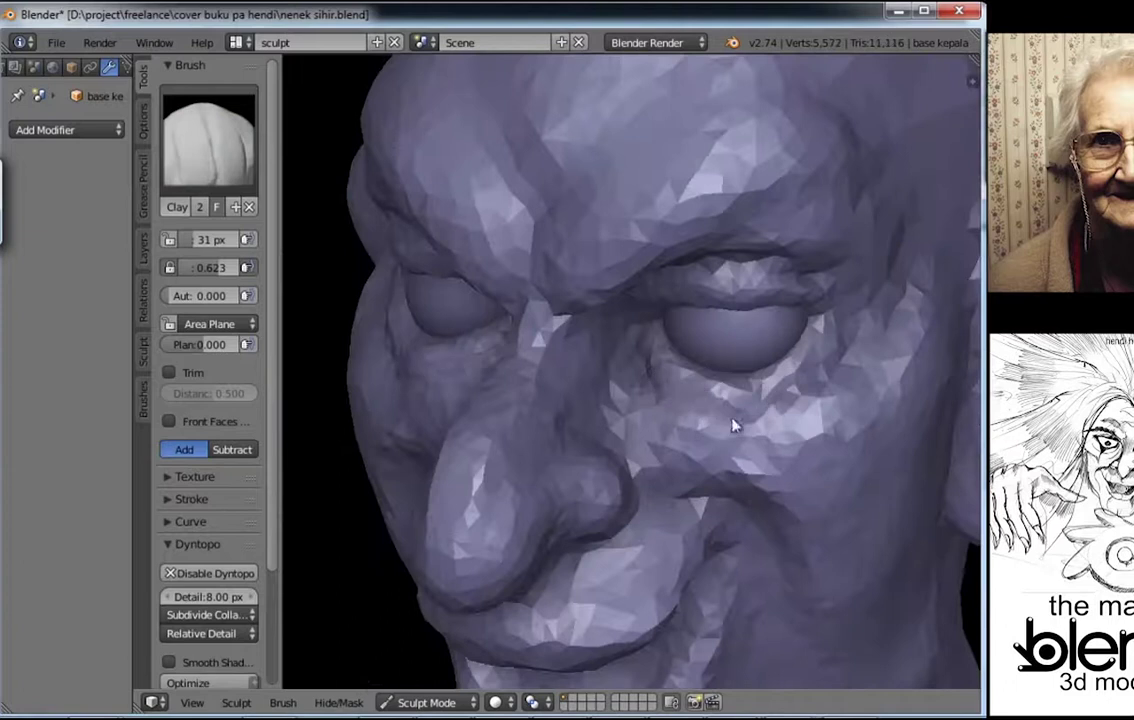
pyautogui.moveTo(734, 425)
pyautogui.mouseDown(button='middle')
pyautogui.moveTo(808, 416)
pyautogui.moveTo(716, 410)
pyautogui.mouseUp(button='middle')
pyautogui.moveTo(716, 410); pyautogui.dragTo(792, 400)
pyautogui.moveTo(792, 400)
pyautogui.mouseDown(button='middle')
pyautogui.moveTo(714, 425)
pyautogui.moveTo(764, 403)
pyautogui.moveTo(696, 296)
pyautogui.mouseUp(button='middle')
# Step: Carve creases along the upper eyelids with the Crease brush
pyautogui.hotkey('shift', 'c')
pyautogui.moveTo(628, 329)
pyautogui.mouseDown(button='middle')
pyautogui.moveTo(696, 283)
pyautogui.moveTo(734, 282)
pyautogui.moveTo(678, 304)
pyautogui.mouseUp(button='middle')
pyautogui.moveTo(678, 304); pyautogui.dragTo(700, 306)
pyautogui.moveTo(700, 306)
pyautogui.mouseDown(button='middle')
pyautogui.moveTo(726, 306)
pyautogui.moveTo(731, 337)
pyautogui.moveTo(793, 308)
pyautogui.mouseUp(button='middle')
pyautogui.moveTo(793, 308); pyautogui.dragTo(731, 329)
pyautogui.moveTo(731, 329); pyautogui.dragTo(780, 337, button='middle')
# Step: Pull the eyelid creases into drooping shape with the Grab brush, mirrored on both eyes
pyautogui.scroll(3, 770, 261)
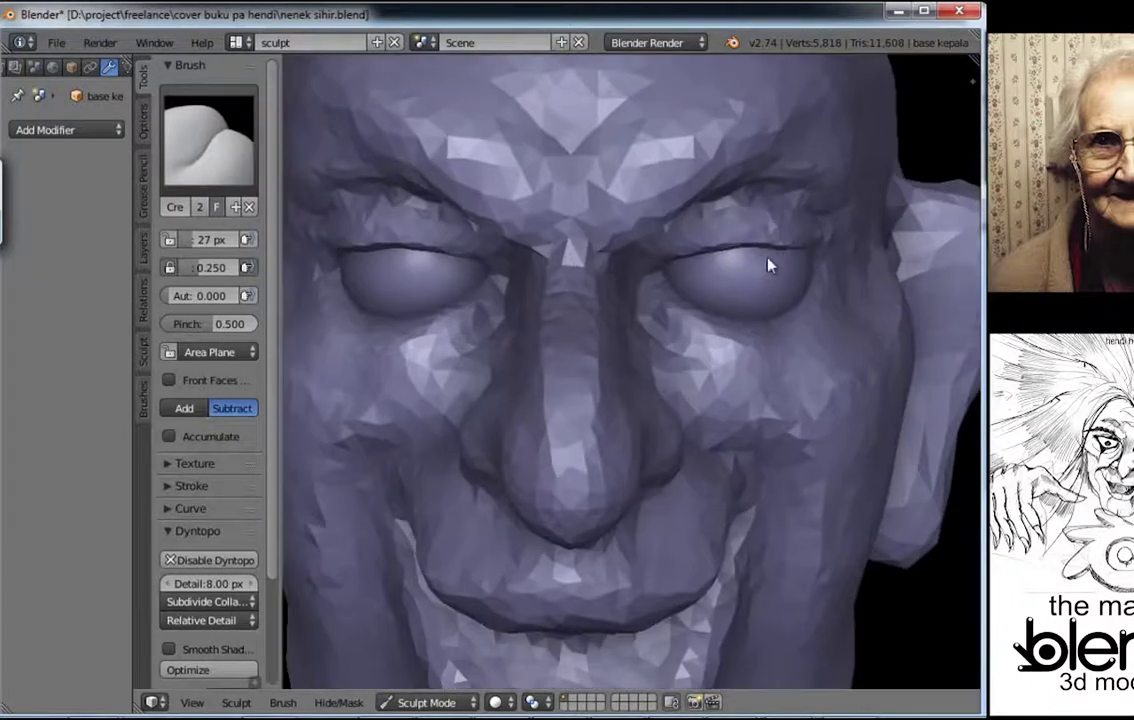
pyautogui.press('g')
pyautogui.moveTo(716, 302)
pyautogui.mouseDown()
pyautogui.moveTo(663, 296)
pyautogui.moveTo(696, 273)
pyautogui.moveTo(726, 271)
pyautogui.mouseUp()
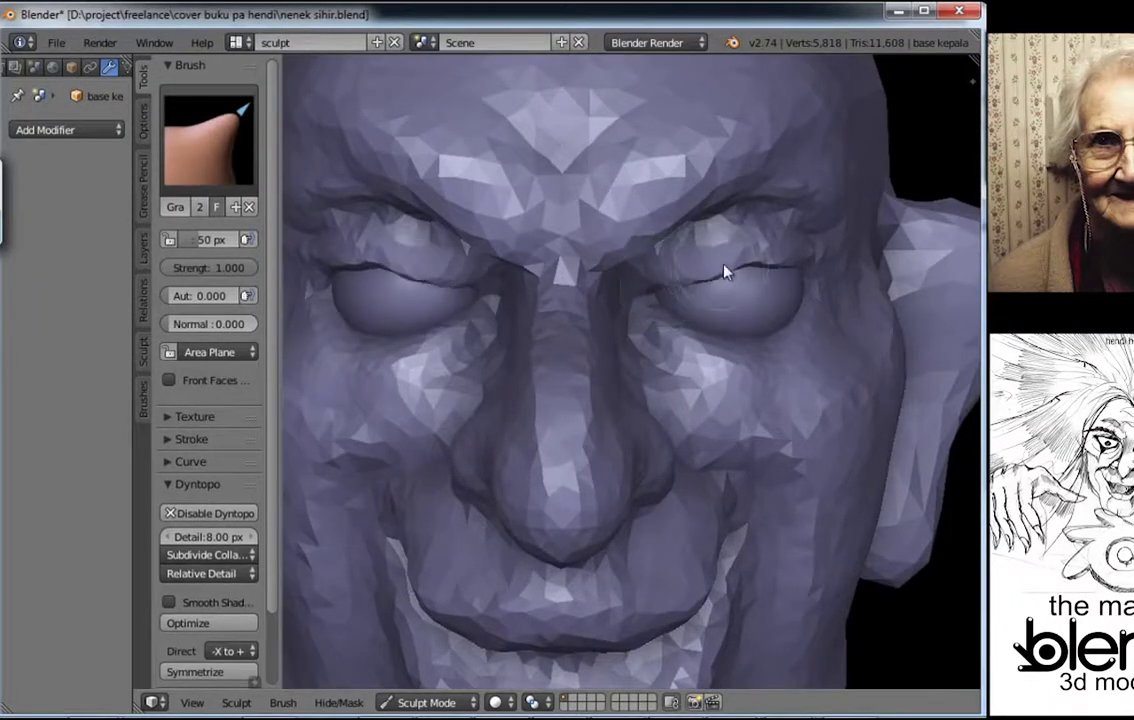
pyautogui.scroll(-2, 720, 296)
pyautogui.moveTo(720, 296); pyautogui.dragTo(706, 347, button='middle')
pyautogui.scroll(2, 706, 347)
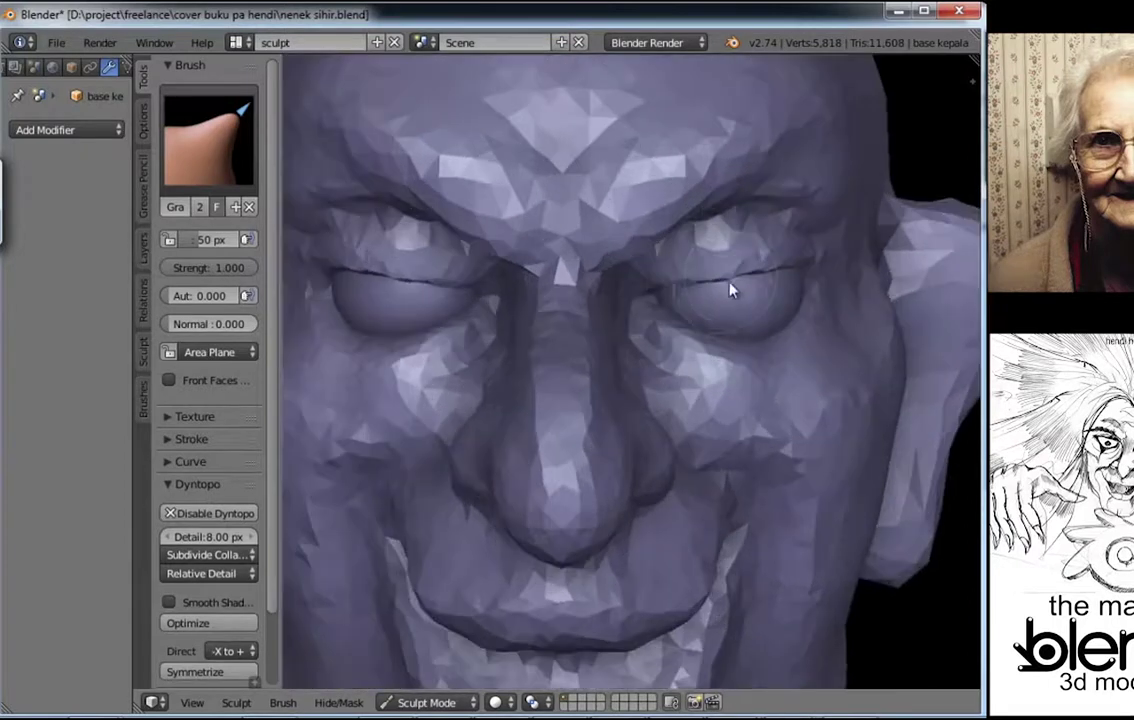
pyautogui.moveTo(763, 277)
pyautogui.mouseDown()
pyautogui.moveTo(754, 263)
pyautogui.moveTo(769, 278)
pyautogui.mouseUp()
pyautogui.moveTo(769, 278)
pyautogui.mouseDown(button='middle')
pyautogui.moveTo(650, 232)
pyautogui.moveTo(708, 266)
pyautogui.mouseUp(button='middle')
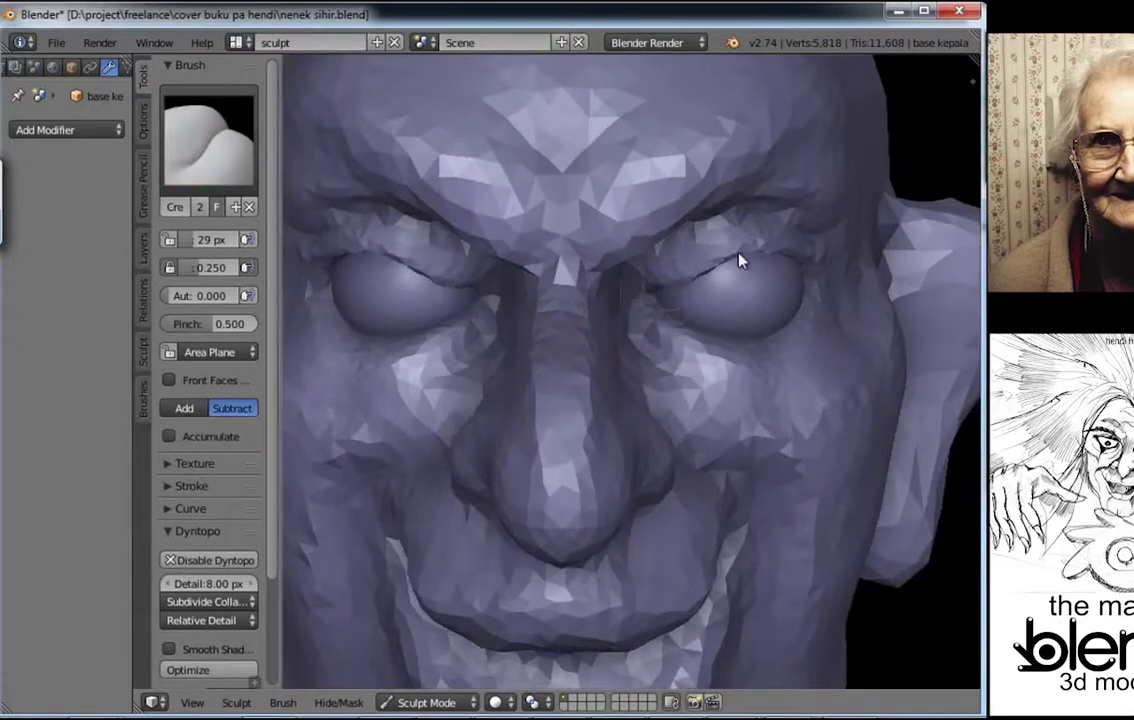
pyautogui.moveTo(739, 258)
pyautogui.mouseDown(button='middle')
pyautogui.moveTo(699, 241)
pyautogui.moveTo(643, 275)
pyautogui.moveTo(705, 266)
pyautogui.mouseUp(button='middle')
pyautogui.moveTo(762, 241)
pyautogui.mouseDown(button='middle')
pyautogui.moveTo(706, 352)
pyautogui.moveTo(577, 306)
pyautogui.moveTo(748, 263)
pyautogui.mouseUp(button='middle')
# Step: Build up both cheeks with the Clay brush and begin a box mask
pyautogui.click(208, 140)
pyautogui.click(341, 216)
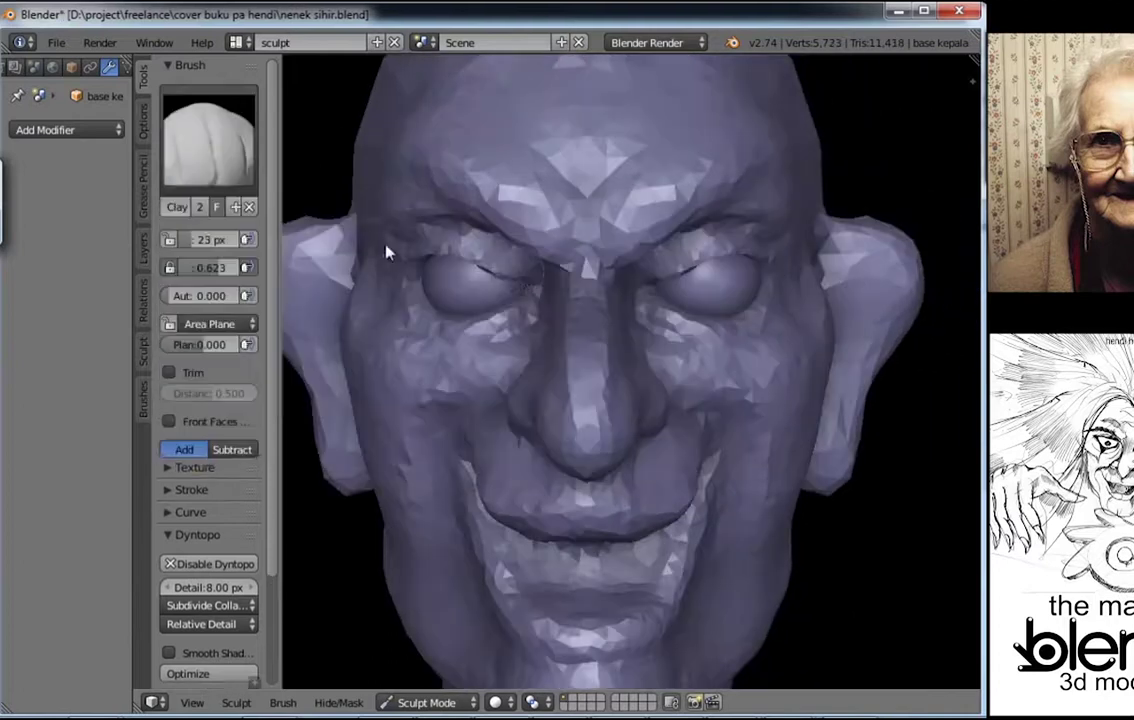
pyautogui.moveTo(341, 216); pyautogui.dragTo(706, 347, button='middle')
pyautogui.moveTo(706, 347); pyautogui.dragTo(818, 306)
pyautogui.moveTo(818, 306); pyautogui.dragTo(720, 348, button='middle')
pyautogui.moveTo(720, 348)
pyautogui.mouseDown()
pyautogui.moveTo(843, 309)
pyautogui.moveTo(683, 347)
pyautogui.moveTo(835, 349)
pyautogui.mouseUp()
pyautogui.moveTo(835, 349)
pyautogui.mouseDown(button='middle')
pyautogui.moveTo(755, 350)
pyautogui.moveTo(749, 400)
pyautogui.moveTo(735, 382)
pyautogui.mouseUp(button='middle')
pyautogui.press('b')
pyautogui.moveTo(822, 395); pyautogui.dragTo(300, 690)
# Step: Mask the lower head, invert the mask, and set a smaller Grab brush radius
pyautogui.moveTo(749, 496)
pyautogui.mouseDown(button='middle')
pyautogui.moveTo(775, 415)
pyautogui.moveTo(815, 489)
pyautogui.moveTo(903, 450)
pyautogui.moveTo(737, 375)
pyautogui.mouseUp(button='middle')
pyautogui.hotkey('ctrl', 'i')
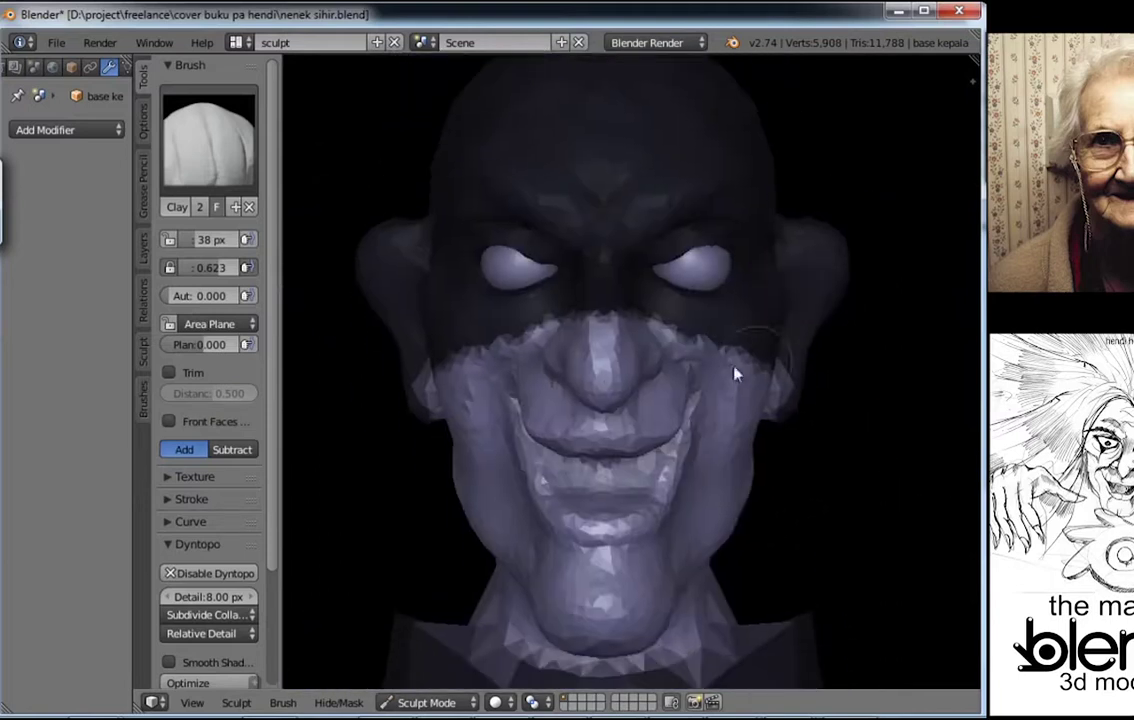
pyautogui.press('g')
pyautogui.press('f')
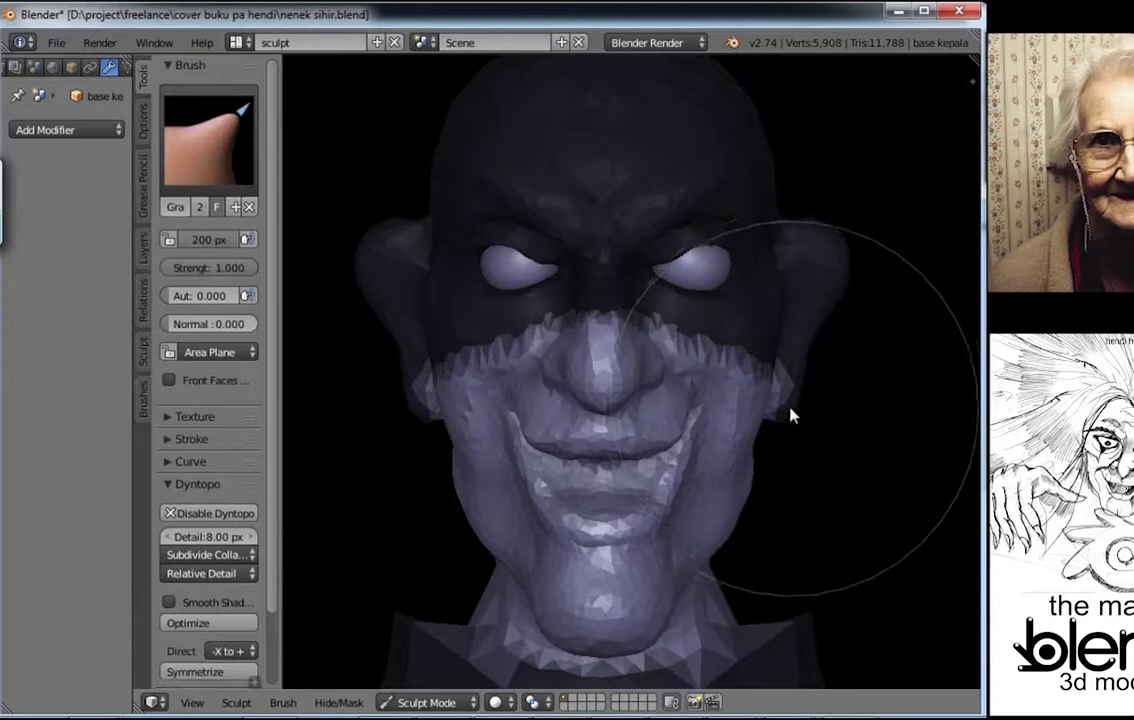
pyautogui.click(726, 354)
# Step: Clear the mask from the head and switch to the Crease brush
pyautogui.hotkey('alt', 'm')
pyautogui.scroll(2, 726, 354)
pyautogui.hotkey('ctrl', 'z')
pyautogui.hotkey('ctrl', 'z')
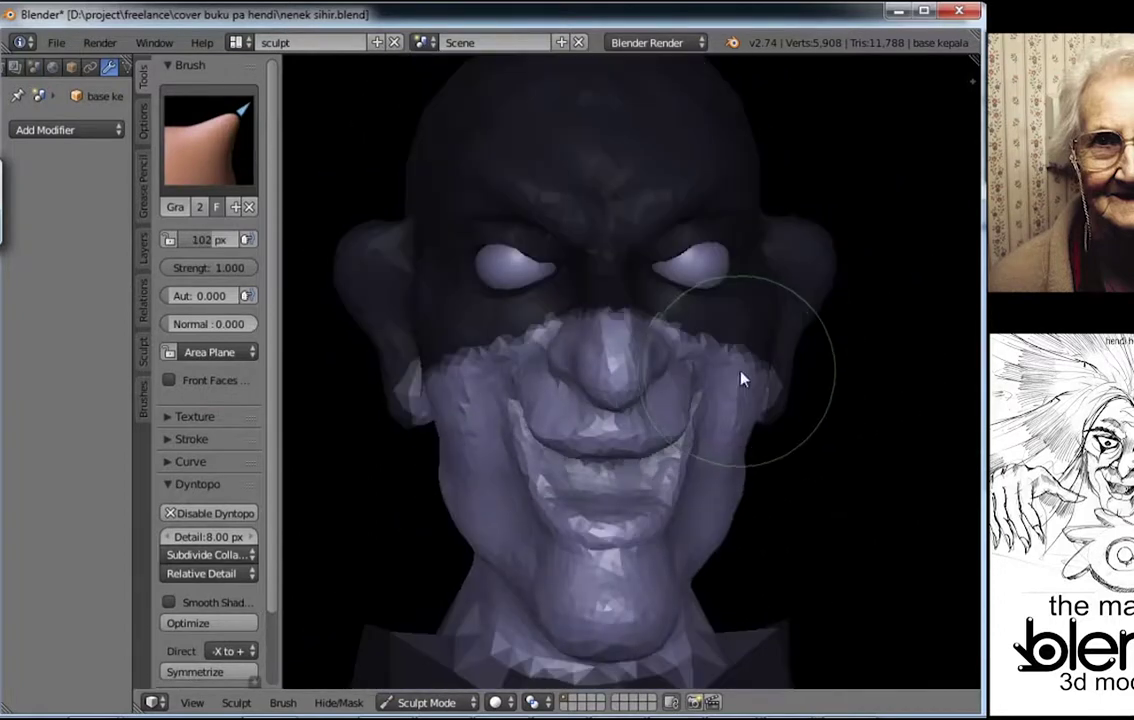
pyautogui.hotkey('ctrl', 'z')
pyautogui.hotkey('ctrl', 'z')
pyautogui.hotkey('ctrl', 'z')
pyautogui.hotkey('shift', 'c')
pyautogui.moveTo(678, 299)
pyautogui.mouseDown(button='middle')
pyautogui.moveTo(691, 309)
pyautogui.moveTo(777, 271)
pyautogui.moveTo(725, 314)
pyautogui.moveTo(683, 296)
pyautogui.moveTo(711, 339)
pyautogui.moveTo(735, 351)
pyautogui.moveTo(663, 359)
pyautogui.mouseUp(button='middle')
# Step: Carve small creases near the cheek and on the face
pyautogui.moveTo(663, 359); pyautogui.dragTo(633, 319)
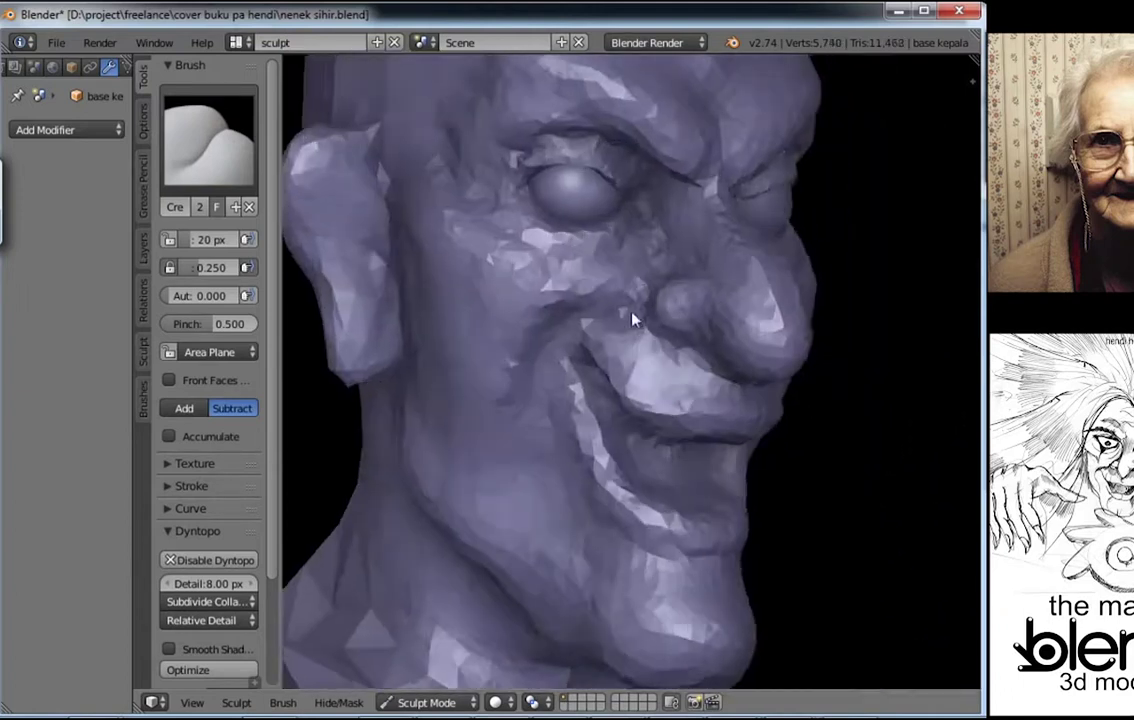
pyautogui.moveTo(633, 319)
pyautogui.mouseDown(button='middle')
pyautogui.moveTo(532, 405)
pyautogui.moveTo(539, 487)
pyautogui.mouseUp(button='middle')
pyautogui.moveTo(539, 487); pyautogui.dragTo(562, 506)
pyautogui.moveTo(562, 506)
pyautogui.mouseDown(button='middle')
pyautogui.moveTo(640, 300)
pyautogui.moveTo(666, 266)
pyautogui.moveTo(627, 256)
pyautogui.moveTo(775, 440)
pyautogui.moveTo(752, 367)
pyautogui.moveTo(709, 362)
pyautogui.mouseUp(button='middle')
pyautogui.scroll(2, 613, 388)
# Step: Shape the cheek fold beside the grin, alternating Grab, Crease and Clay brushes
pyautogui.press('g')
pyautogui.moveTo(613, 388)
pyautogui.mouseDown(button='middle')
pyautogui.moveTo(640, 397)
pyautogui.moveTo(587, 375)
pyautogui.moveTo(612, 446)
pyautogui.mouseUp(button='middle')
pyautogui.moveTo(573, 369)
pyautogui.mouseDown(button='middle')
pyautogui.moveTo(711, 347)
pyautogui.moveTo(696, 337)
pyautogui.moveTo(724, 319)
pyautogui.moveTo(653, 334)
pyautogui.moveTo(601, 239)
pyautogui.mouseUp(button='middle')
pyautogui.hotkey('shift', 'c')
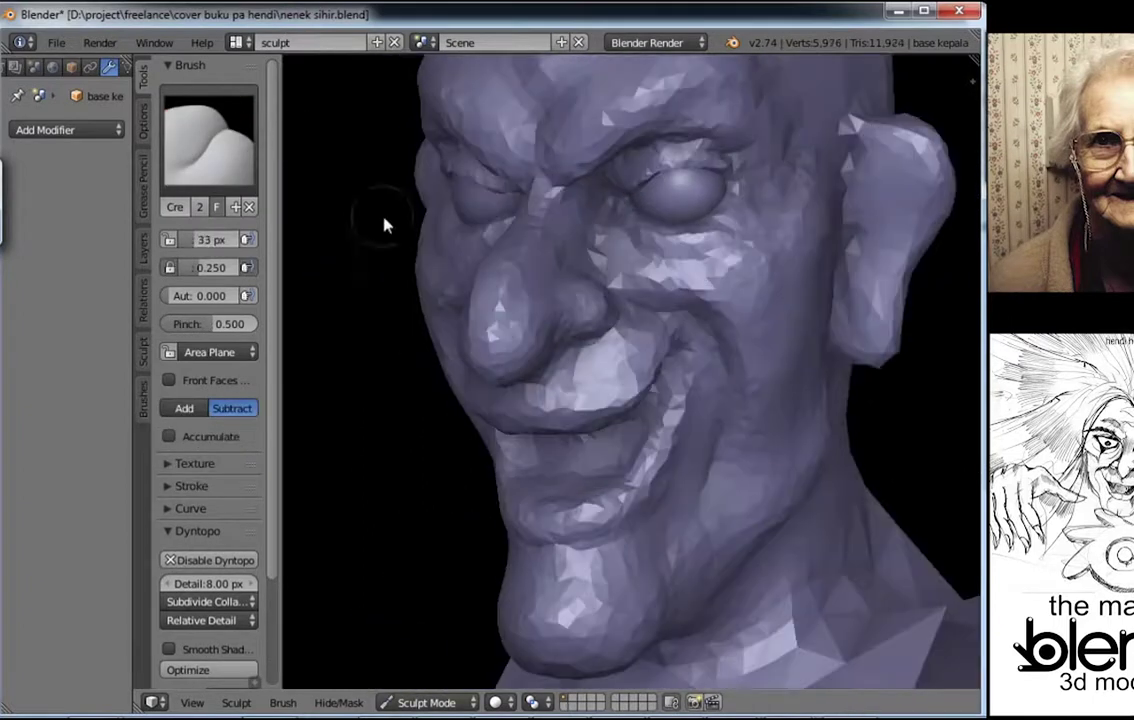
pyautogui.press('c')
pyautogui.moveTo(440, 263)
pyautogui.mouseDown(button='middle')
pyautogui.moveTo(735, 344)
pyautogui.moveTo(754, 370)
pyautogui.moveTo(808, 390)
pyautogui.moveTo(802, 276)
pyautogui.mouseUp(button='middle')
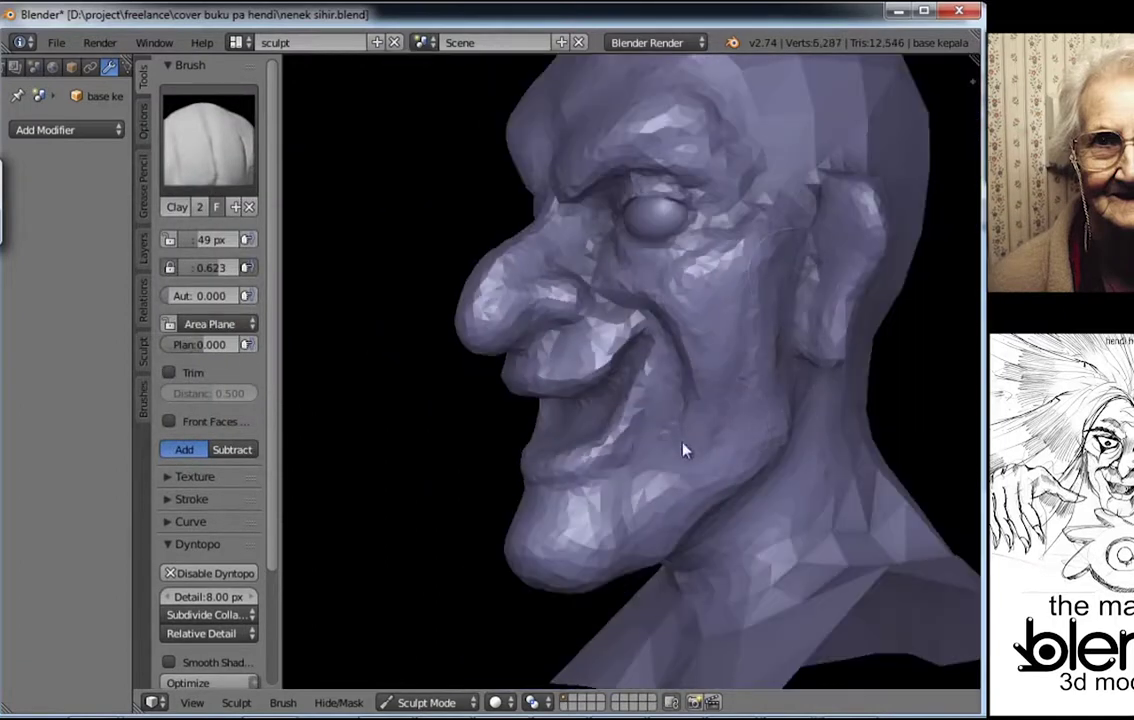
pyautogui.moveTo(683, 448); pyautogui.dragTo(640, 405, button='middle')
# Step: Set the Grab brush to 168 px, then the Crease brush to 26 px
pyautogui.scroll(3, 640, 405)
pyautogui.press('g')
pyautogui.press('f')
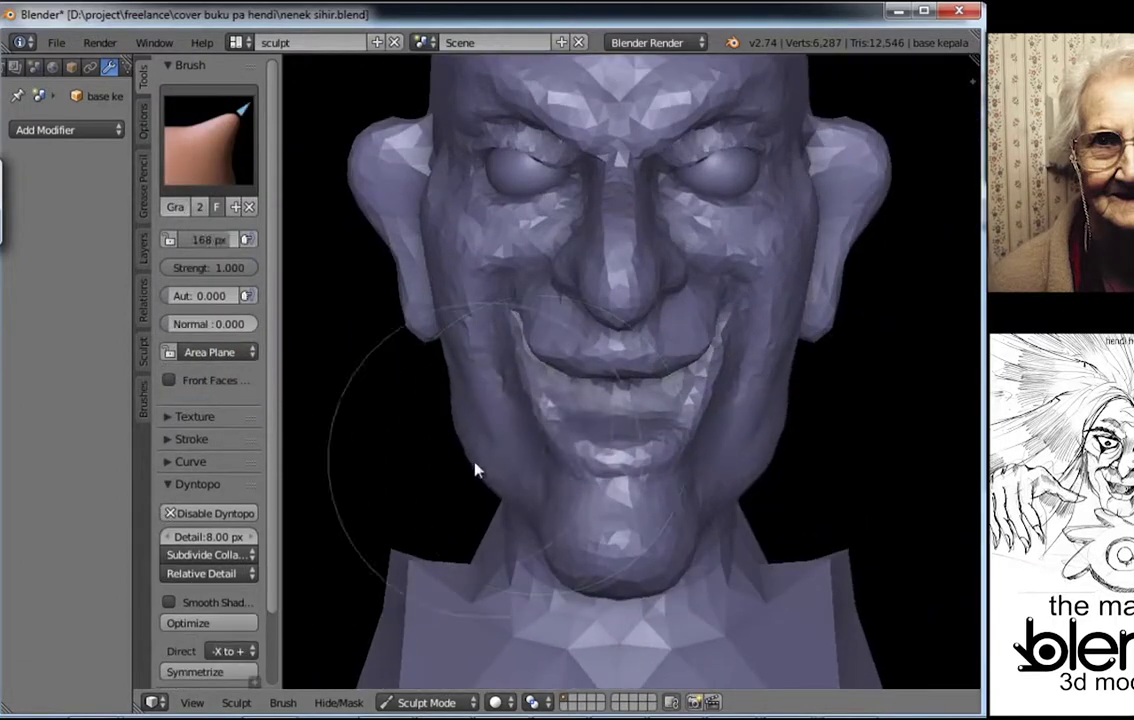
pyautogui.click(598, 425)
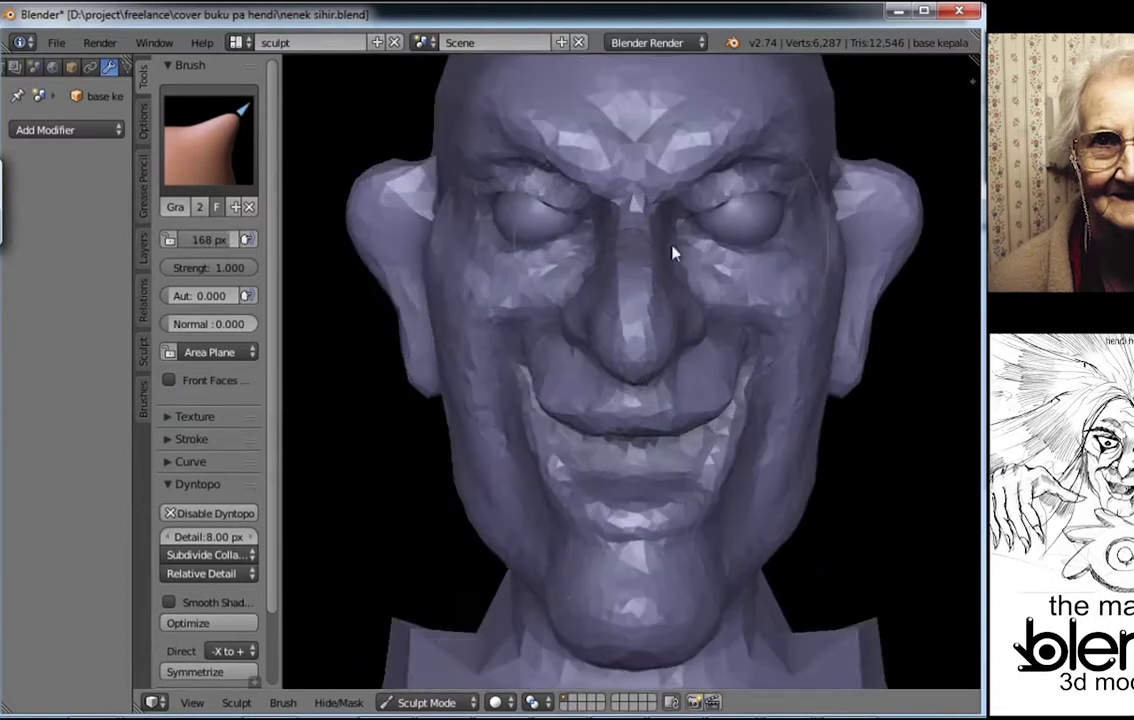
pyautogui.scroll(5, 645, 340)
pyautogui.hotkey('shift', 'c')
pyautogui.press('f')
pyautogui.click(689, 413)
# Step: Set the dynamic topology detail size to 6.00 px
pyautogui.moveTo(689, 413); pyautogui.dragTo(722, 347, button='middle')
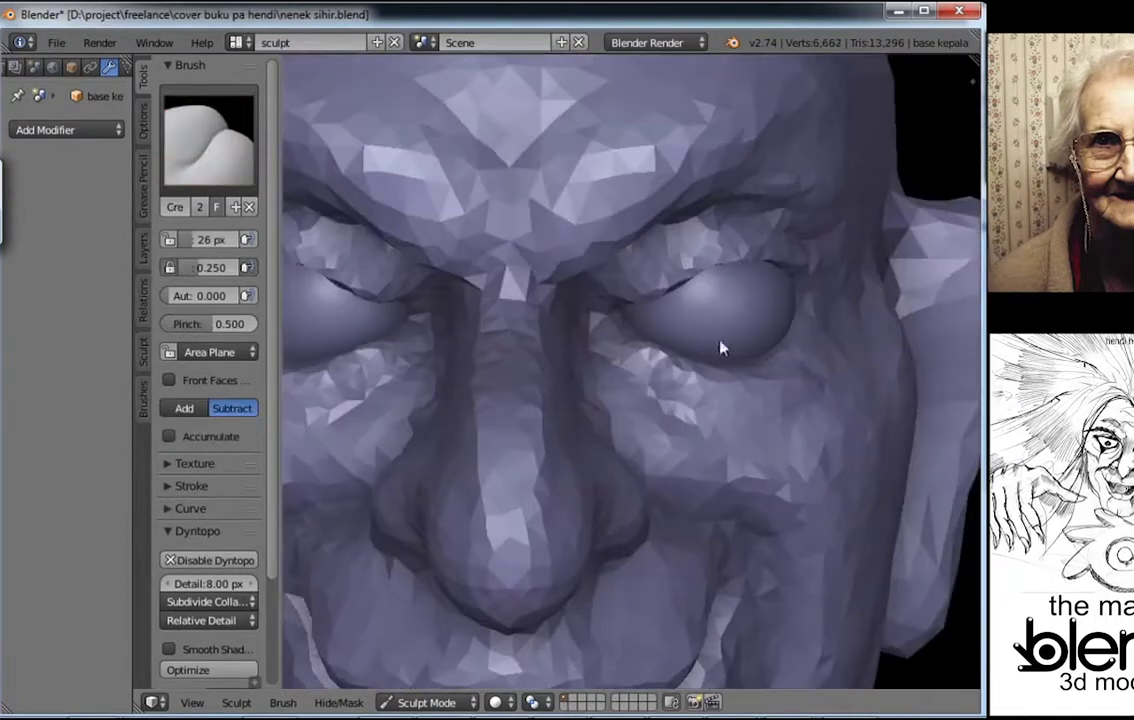
pyautogui.click(215, 583)
pyautogui.write('6')
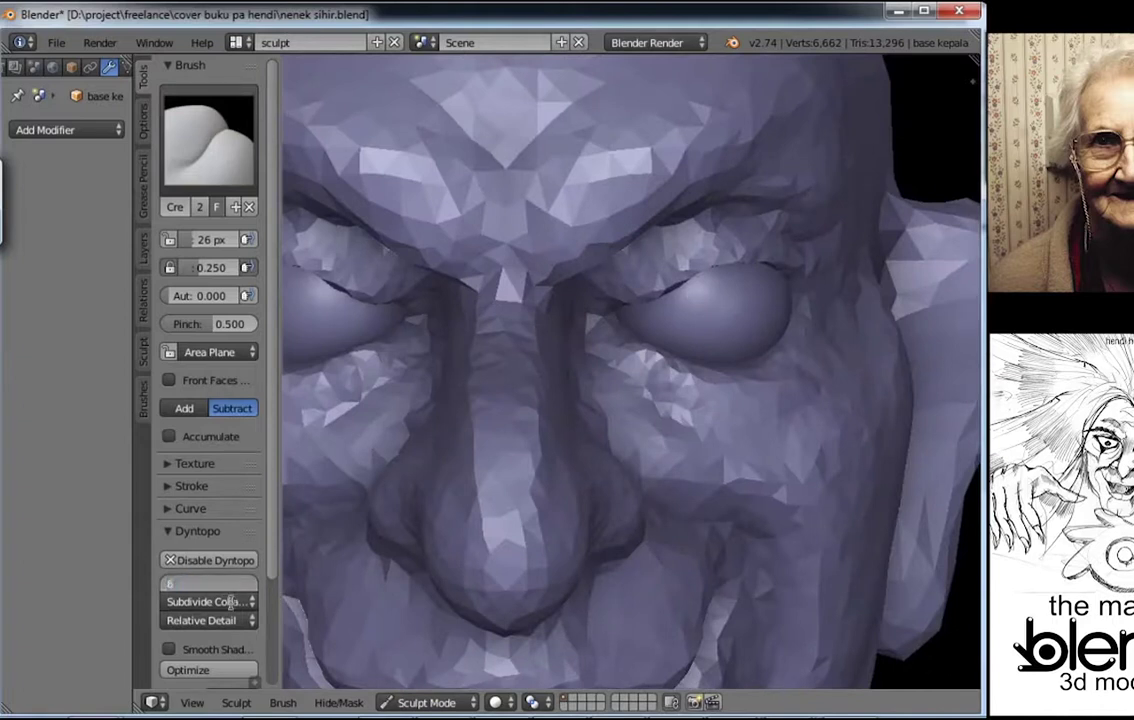
pyautogui.press('Return')
# Step: Crease fine wrinkles in the skin near the right eye
pyautogui.moveTo(620, 304); pyautogui.dragTo(632, 313, button='middle')
pyautogui.scroll(1, 645, 290)
pyautogui.scroll(1, 700, 270)
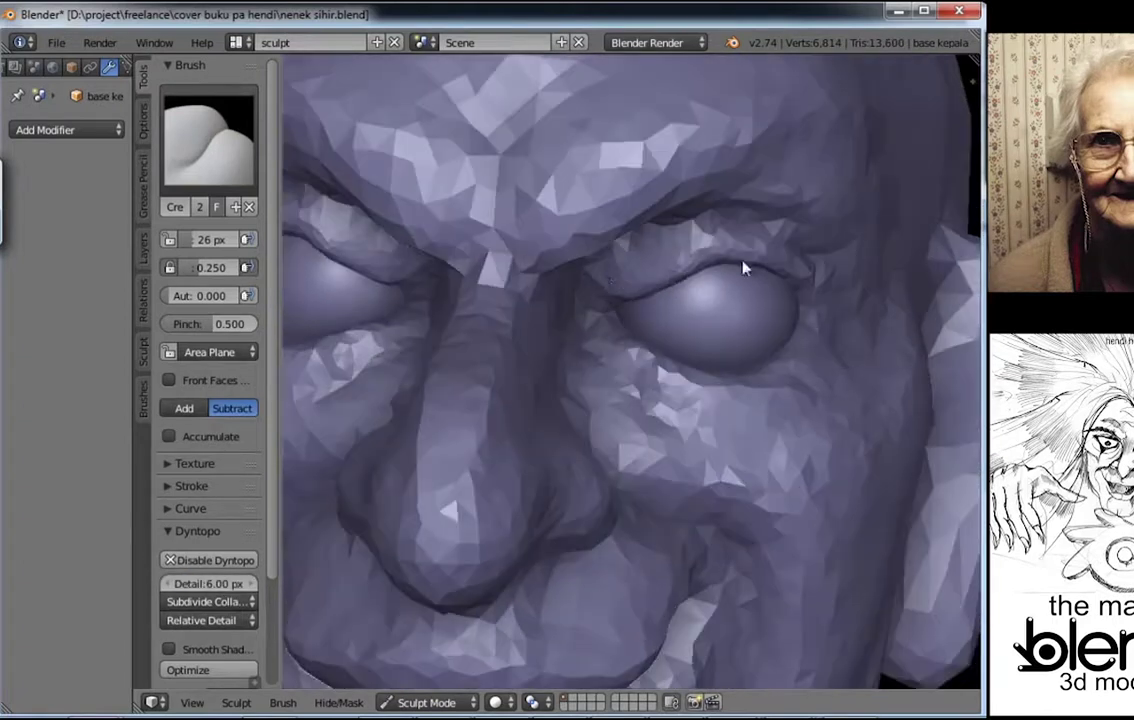
pyautogui.scroll(1, 645, 268)
pyautogui.scroll(-3, 645, 268)
pyautogui.scroll(-2, 741, 202)
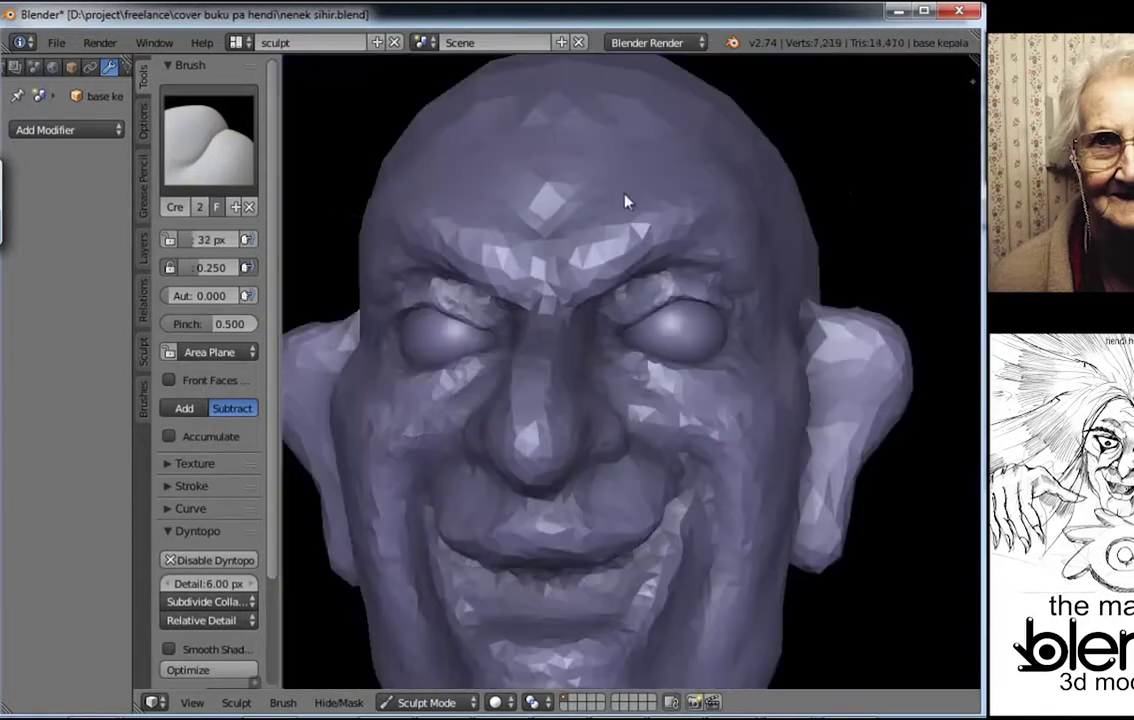
# Step: Build up the brow with clay, pull its shape with Grab, then snap to front view
pyautogui.press('c')
pyautogui.moveTo(543, 335); pyautogui.dragTo(706, 243, button='middle')
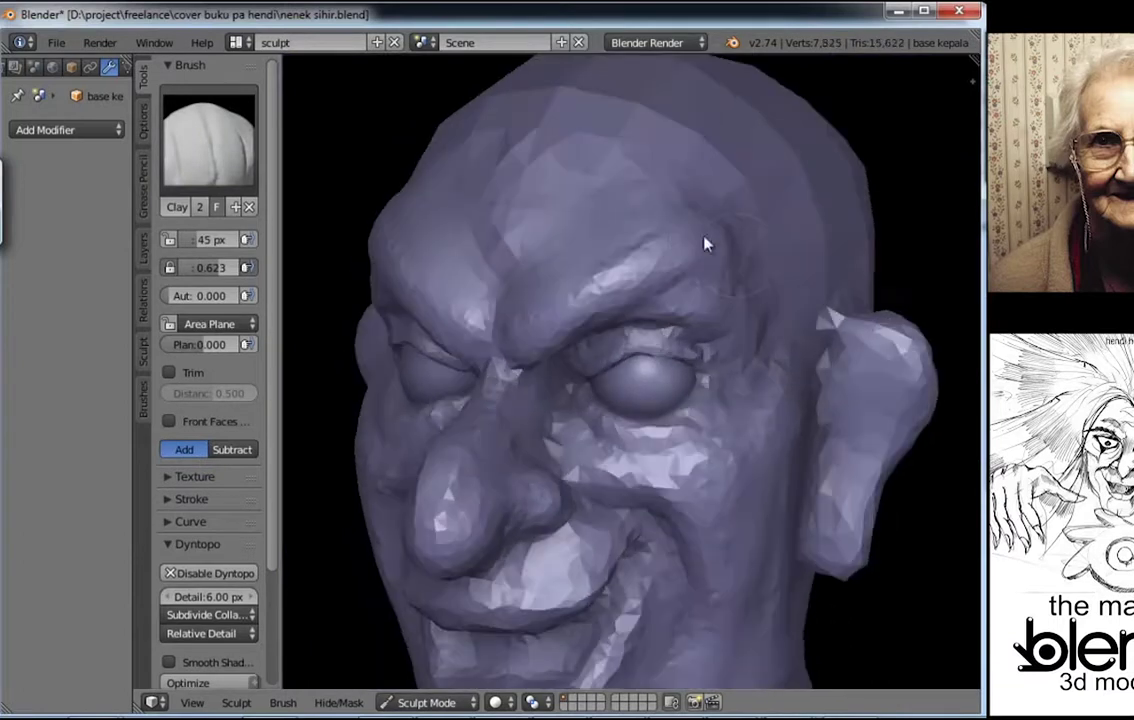
pyautogui.moveTo(706, 243); pyautogui.dragTo(580, 256)
pyautogui.scroll(2, 684, 255)
pyautogui.moveTo(684, 255)
pyautogui.mouseDown(button='middle')
pyautogui.moveTo(504, 354)
pyautogui.moveTo(577, 392)
pyautogui.mouseUp(button='middle')
pyautogui.press('g')
pyautogui.moveTo(577, 392); pyautogui.dragTo(540, 330)
pyautogui.moveTo(560, 355)
pyautogui.mouseDown(button='middle')
pyautogui.moveTo(612, 463)
pyautogui.moveTo(623, 348)
pyautogui.mouseUp(button='middle')
pyautogui.press('KP_1')
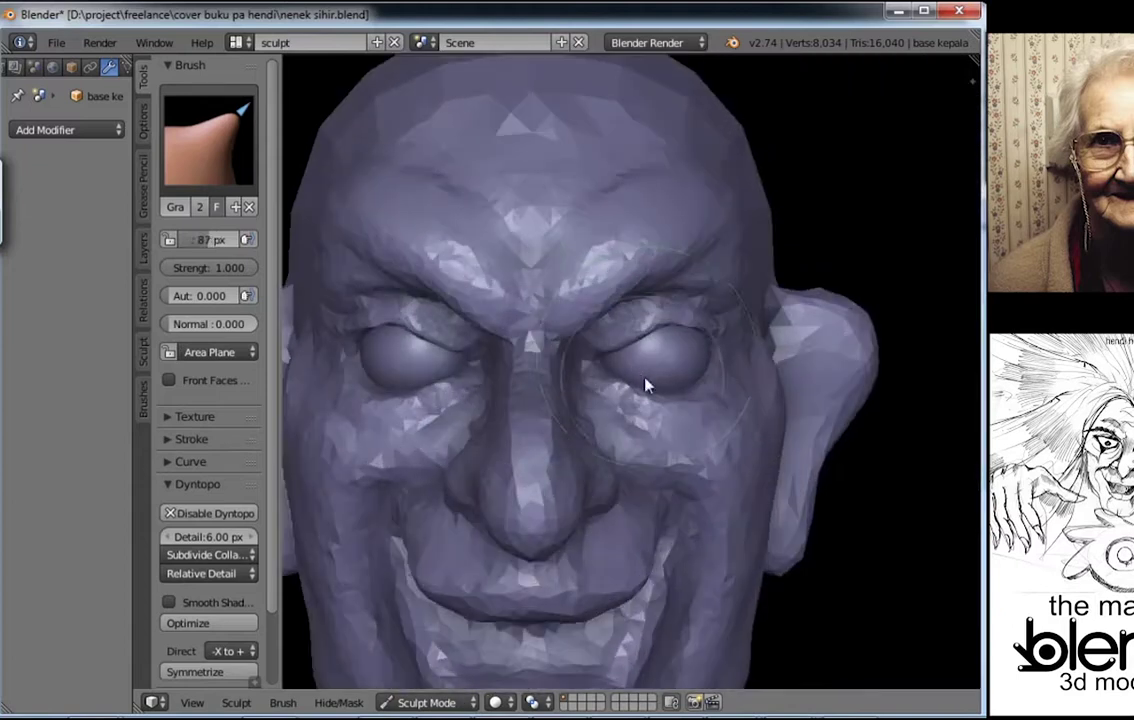
# Step: Mask both eye sockets with the Mask brush and turn the head to a side profile
pyautogui.press('m')
pyautogui.moveTo(646, 385)
pyautogui.mouseDown()
pyautogui.moveTo(633, 367)
pyautogui.moveTo(648, 401)
pyautogui.moveTo(655, 362)
pyautogui.mouseUp()
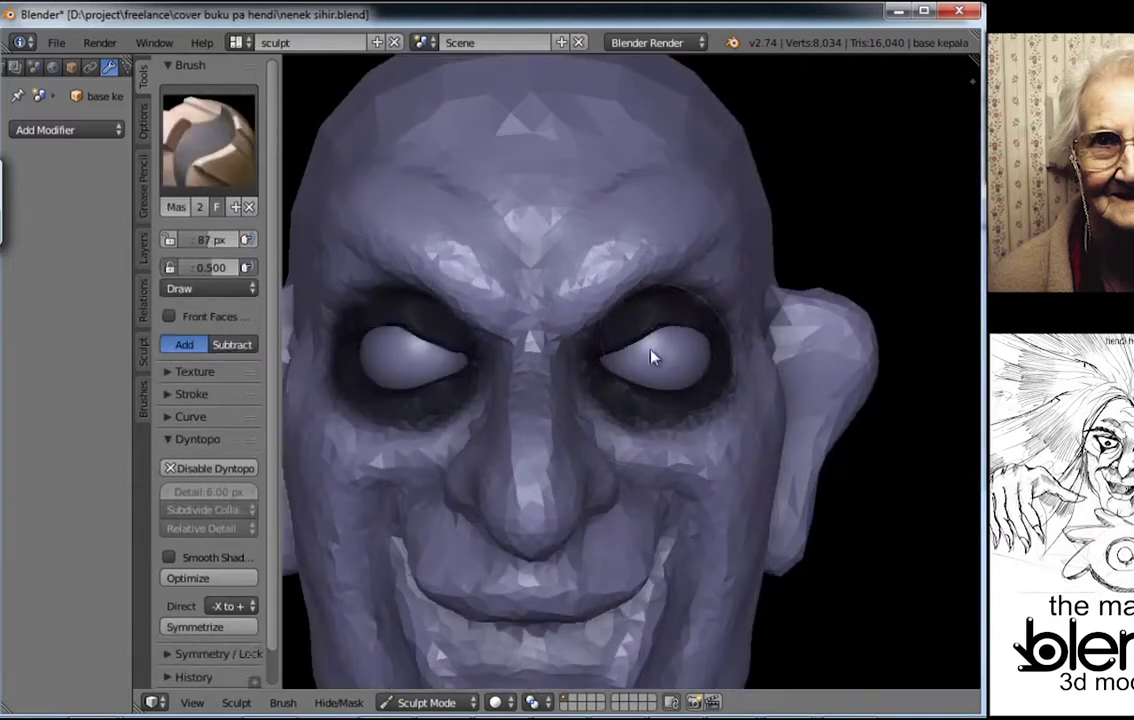
pyautogui.moveTo(655, 357); pyautogui.dragTo(622, 410, button='middle')
pyautogui.scroll(2, 622, 410)
pyautogui.moveTo(678, 372); pyautogui.dragTo(673, 362, button='middle')
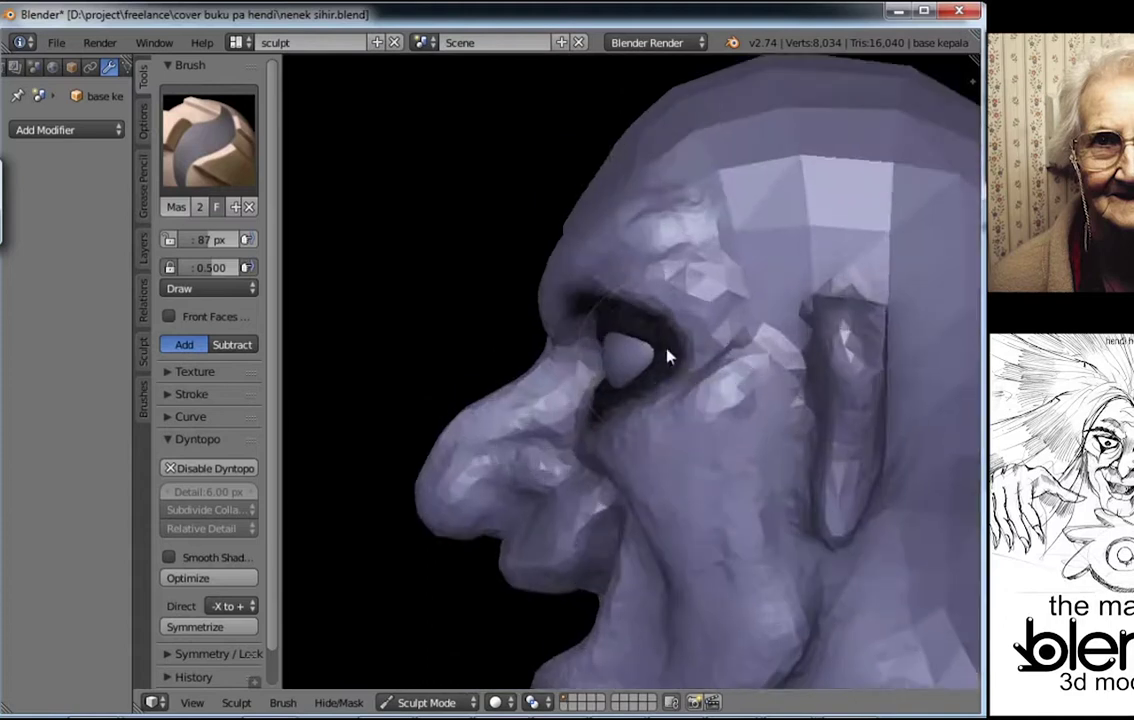
# Step: Shape the profile with Grab, clear the eye mask, and switch to the Clay brush
pyautogui.press('g')
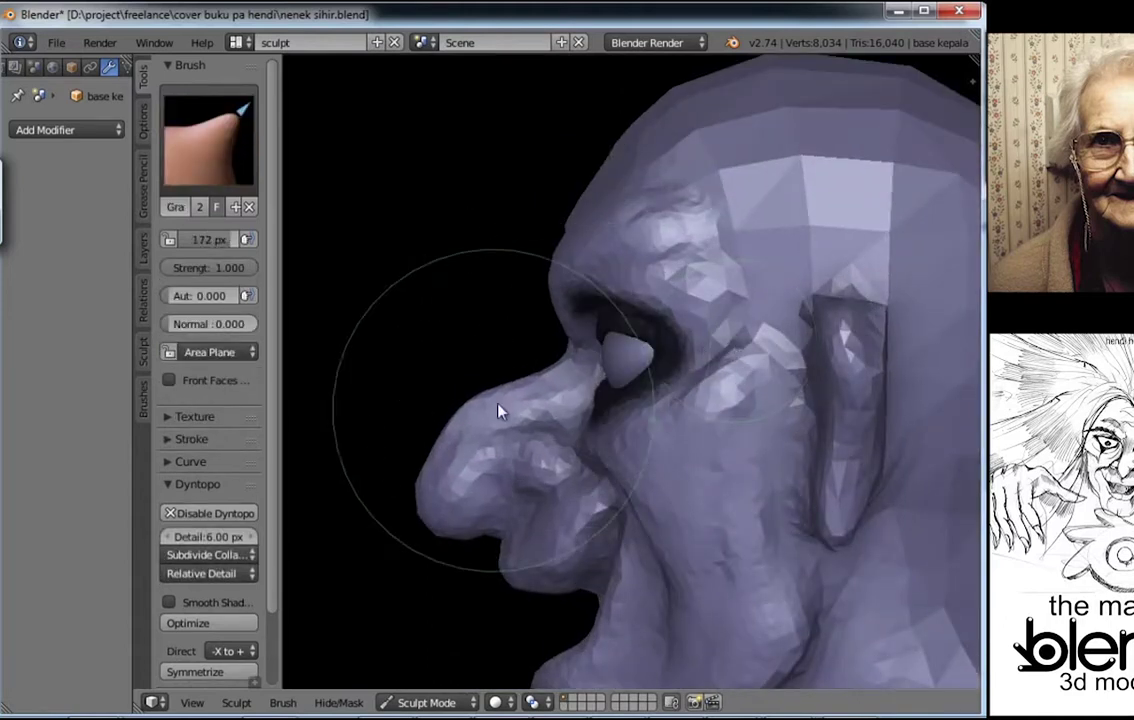
pyautogui.press('KP_1')
pyautogui.hotkey('alt', 'm')
pyautogui.moveTo(678, 372)
pyautogui.mouseDown(button='middle')
pyautogui.moveTo(590, 342)
pyautogui.moveTo(559, 301)
pyautogui.moveTo(600, 281)
pyautogui.moveTo(572, 317)
pyautogui.moveTo(663, 370)
pyautogui.moveTo(618, 398)
pyautogui.moveTo(567, 357)
pyautogui.moveTo(625, 375)
pyautogui.moveTo(645, 428)
pyautogui.moveTo(680, 319)
pyautogui.moveTo(648, 519)
pyautogui.moveTo(600, 375)
pyautogui.moveTo(524, 537)
pyautogui.moveTo(505, 429)
pyautogui.moveTo(552, 350)
pyautogui.moveTo(560, 375)
pyautogui.mouseUp(button='middle')
pyautogui.press('c')
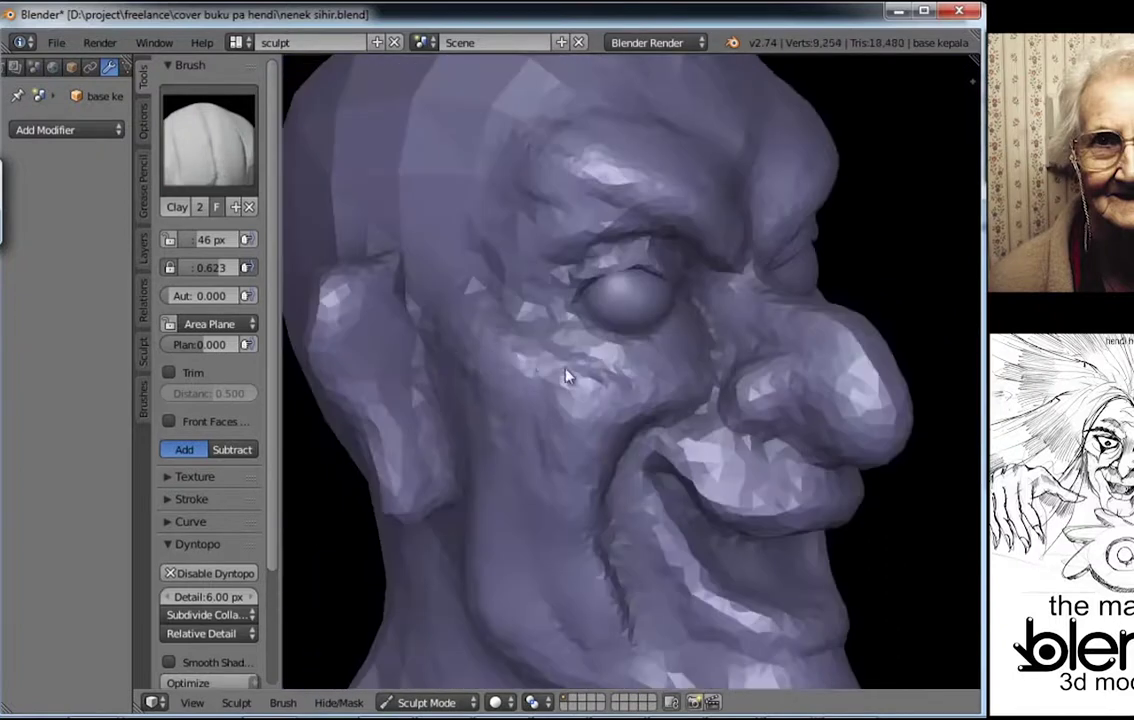
# Step: Build up the brow and forehead with Clay strokes
pyautogui.moveTo(560, 375); pyautogui.dragTo(473, 314)
pyautogui.moveTo(473, 314); pyautogui.dragTo(545, 428, button='middle')
pyautogui.moveTo(545, 428)
pyautogui.mouseDown()
pyautogui.moveTo(501, 235)
pyautogui.moveTo(463, 314)
pyautogui.mouseUp()
pyautogui.moveTo(463, 314)
pyautogui.mouseDown(button='middle')
pyautogui.moveTo(726, 274)
pyautogui.moveTo(787, 253)
pyautogui.moveTo(706, 228)
pyautogui.mouseUp(button='middle')
# Step: Carve brow creases with a smaller brush, setting the Crease brush to a 22 px radius
pyautogui.moveTo(727, 157)
pyautogui.mouseDown(button='middle')
pyautogui.moveTo(810, 240)
pyautogui.moveTo(716, 387)
pyautogui.moveTo(750, 280)
pyautogui.mouseUp(button='middle')
pyautogui.press('f')
pyautogui.click(772, 236)
pyautogui.moveTo(772, 236)
pyautogui.mouseDown(button='middle')
pyautogui.moveTo(792, 233)
pyautogui.moveTo(640, 314)
pyautogui.moveTo(587, 304)
pyautogui.moveTo(620, 347)
pyautogui.moveTo(653, 314)
pyautogui.moveTo(721, 436)
pyautogui.moveTo(657, 432)
pyautogui.moveTo(716, 387)
pyautogui.moveTo(686, 342)
pyautogui.moveTo(620, 329)
pyautogui.mouseUp(button='middle')
pyautogui.hotkey('shift', 'c')
pyautogui.press('f')
pyautogui.click(685, 392)
# Step: Add Clay near the mouth and chin, and reshape the lips
pyautogui.moveTo(685, 392)
pyautogui.mouseDown(button='middle')
pyautogui.moveTo(602, 385)
pyautogui.moveTo(683, 337)
pyautogui.moveTo(692, 344)
pyautogui.mouseUp(button='middle')
pyautogui.moveTo(719, 294); pyautogui.dragTo(648, 291, button='middle')
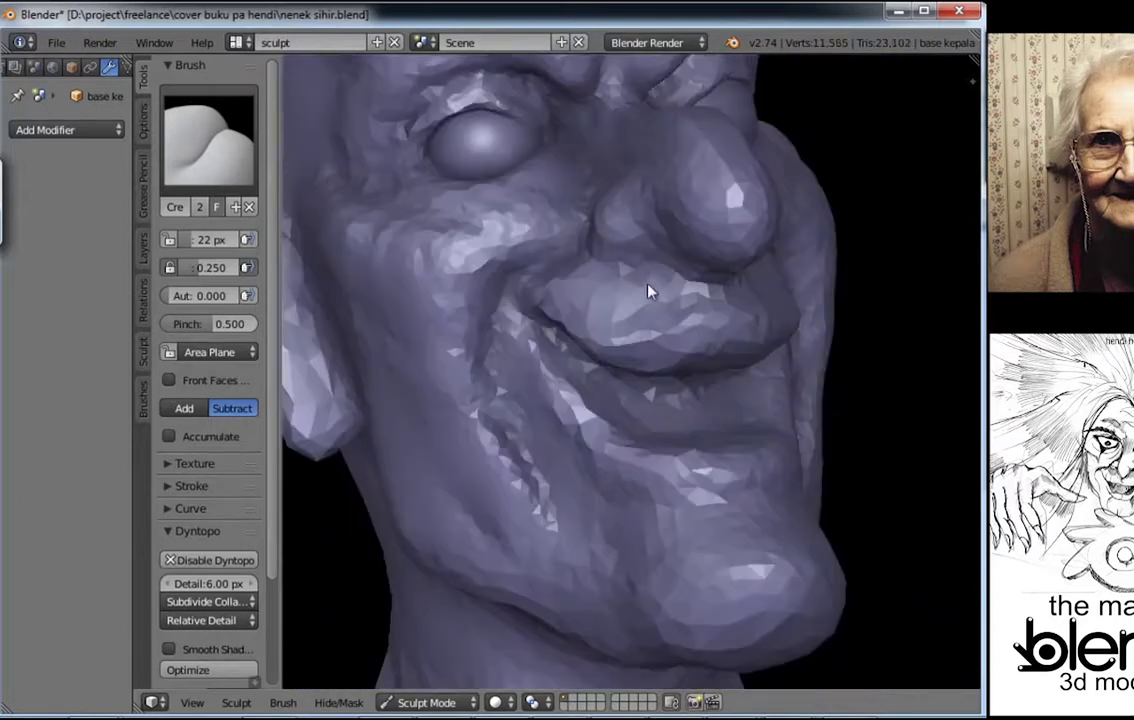
pyautogui.press('c')
pyautogui.moveTo(385, 261); pyautogui.dragTo(627, 336, button='middle')
pyautogui.moveTo(628, 335); pyautogui.dragTo(696, 316)
pyautogui.moveTo(696, 316)
pyautogui.mouseDown(button='middle')
pyautogui.moveTo(640, 443)
pyautogui.moveTo(572, 458)
pyautogui.moveTo(630, 478)
pyautogui.moveTo(706, 430)
pyautogui.mouseUp(button='middle')
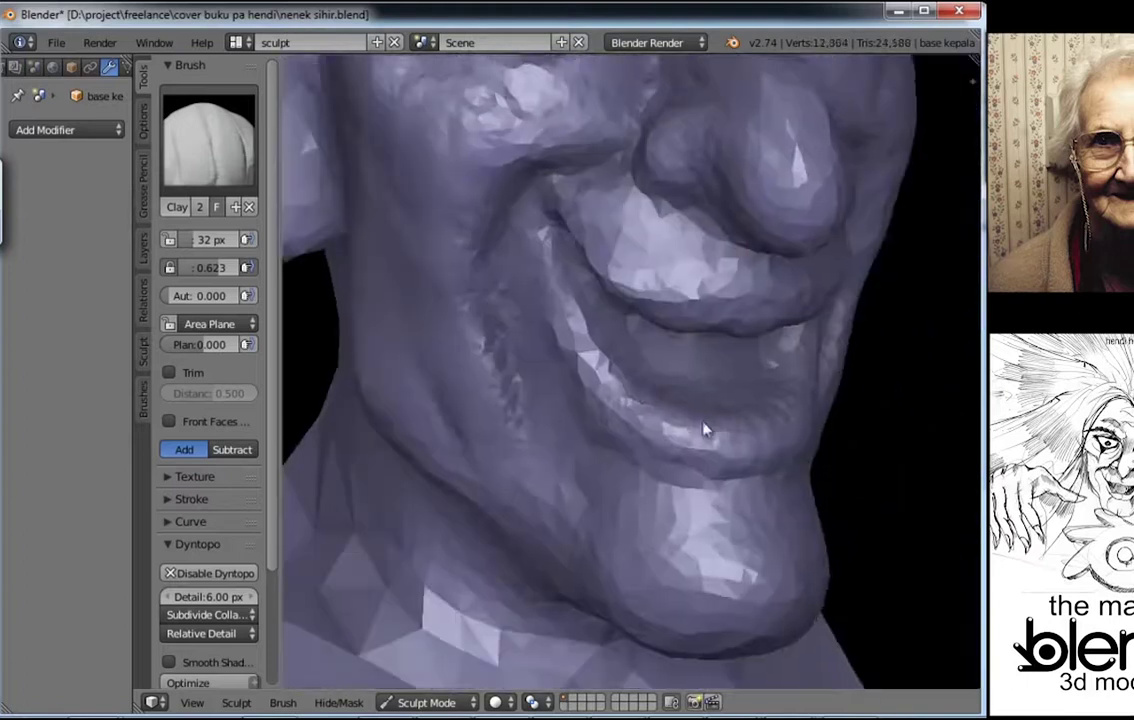
pyautogui.moveTo(706, 430); pyautogui.dragTo(605, 321)
pyautogui.moveTo(605, 321)
pyautogui.mouseDown(button='middle')
pyautogui.moveTo(642, 443)
pyautogui.moveTo(625, 410)
pyautogui.moveTo(630, 278)
pyautogui.mouseUp(button='middle')
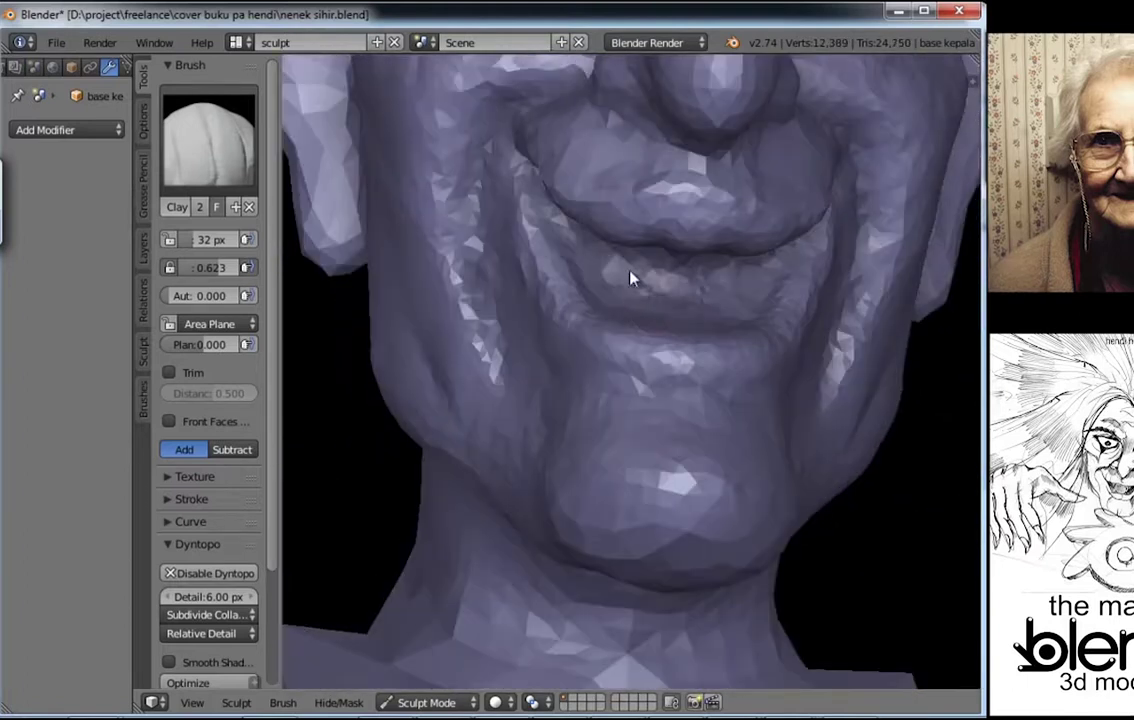
pyautogui.moveTo(630, 278)
pyautogui.mouseDown()
pyautogui.moveTo(676, 286)
pyautogui.moveTo(571, 233)
pyautogui.mouseUp()
# Step: Add more Clay around the mouth to build fuller lips and mouth corners
pyautogui.moveTo(571, 233)
pyautogui.mouseDown(button='middle')
pyautogui.moveTo(663, 266)
pyautogui.moveTo(640, 332)
pyautogui.moveTo(671, 362)
pyautogui.mouseUp(button='middle')
pyautogui.moveTo(671, 362); pyautogui.dragTo(641, 377)
pyautogui.moveTo(641, 377)
pyautogui.mouseDown(button='middle')
pyautogui.moveTo(633, 431)
pyautogui.moveTo(699, 446)
pyautogui.moveTo(721, 312)
pyautogui.mouseUp(button='middle')
pyautogui.moveTo(721, 312)
pyautogui.mouseDown()
pyautogui.moveTo(718, 298)
pyautogui.moveTo(686, 334)
pyautogui.mouseUp()
pyautogui.moveTo(686, 334)
pyautogui.mouseDown(button='middle')
pyautogui.moveTo(633, 450)
pyautogui.moveTo(691, 448)
pyautogui.moveTo(678, 299)
pyautogui.mouseUp(button='middle')
pyautogui.moveTo(678, 299); pyautogui.dragTo(612, 326)
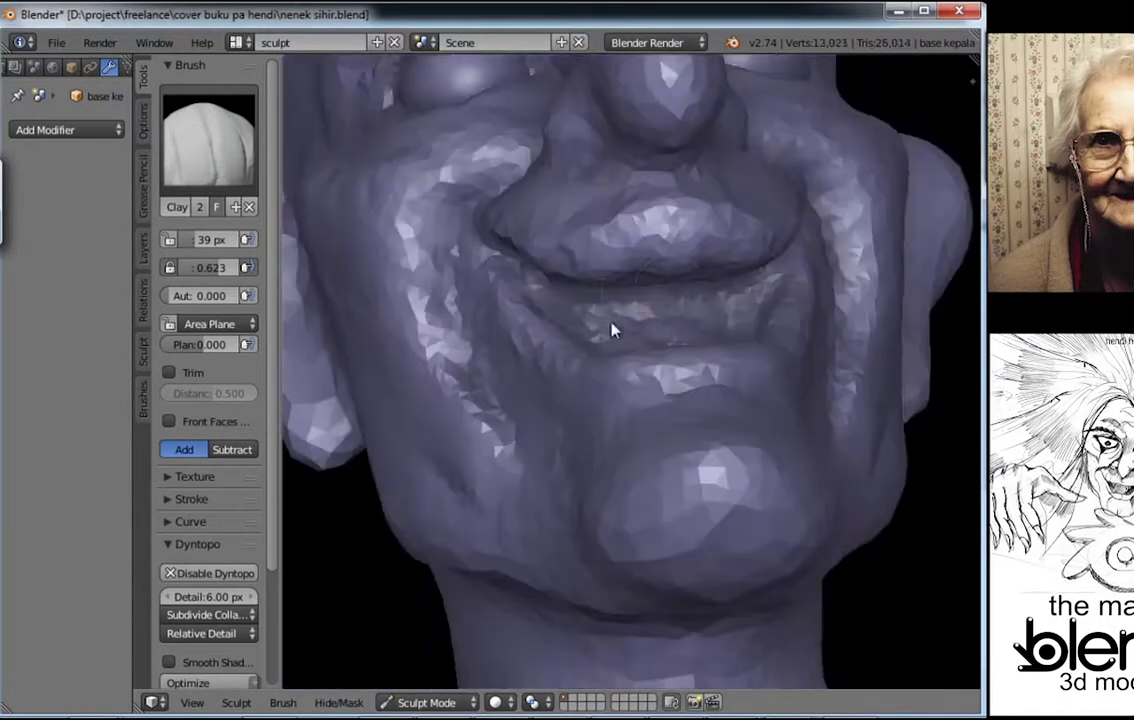
pyautogui.moveTo(612, 326)
pyautogui.mouseDown(button='middle')
pyautogui.moveTo(714, 423)
pyautogui.moveTo(650, 465)
pyautogui.mouseUp(button='middle')
pyautogui.moveTo(650, 466); pyautogui.dragTo(690, 380)
# Step: Add final Clay strokes to the lower face for the smile folds
pyautogui.scroll(-6, 671, 354)
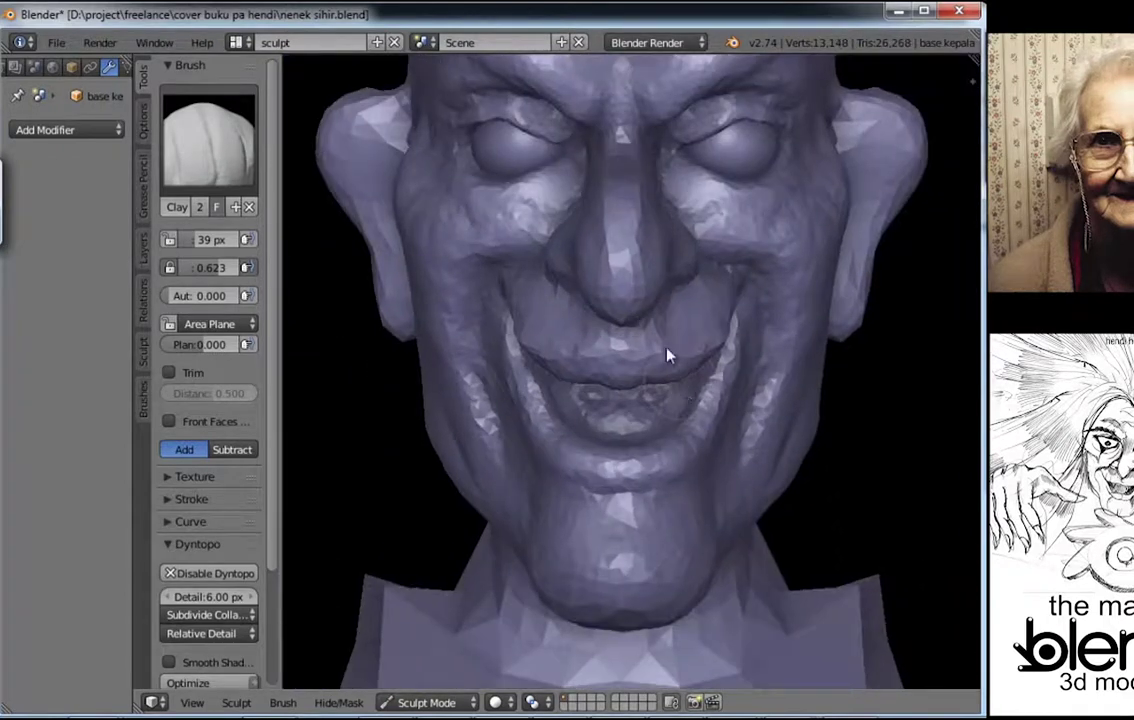
pyautogui.moveTo(549, 486); pyautogui.dragTo(650, 495, button='middle')
pyautogui.moveTo(650, 495); pyautogui.dragTo(658, 501)
pyautogui.moveTo(658, 501); pyautogui.dragTo(653, 286, button='middle')
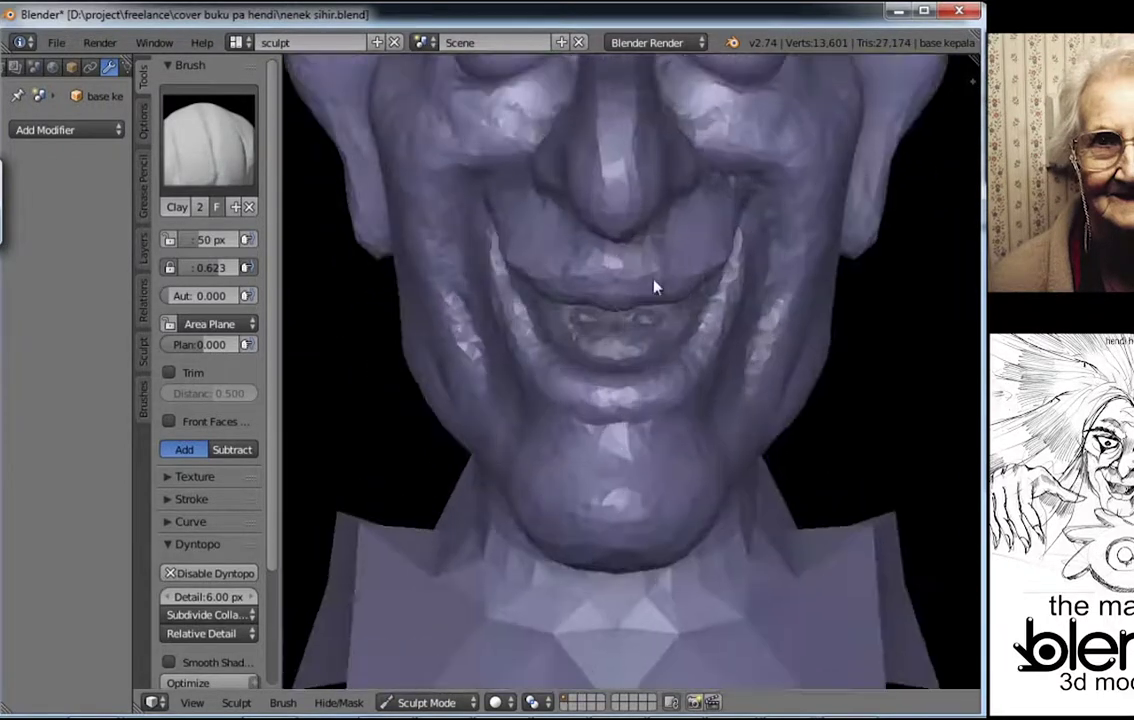
pyautogui.scroll(2, 653, 286)
pyautogui.moveTo(737, 304)
pyautogui.mouseDown(button='middle')
pyautogui.moveTo(692, 313)
pyautogui.moveTo(726, 373)
pyautogui.moveTo(711, 362)
pyautogui.mouseUp(button='middle')
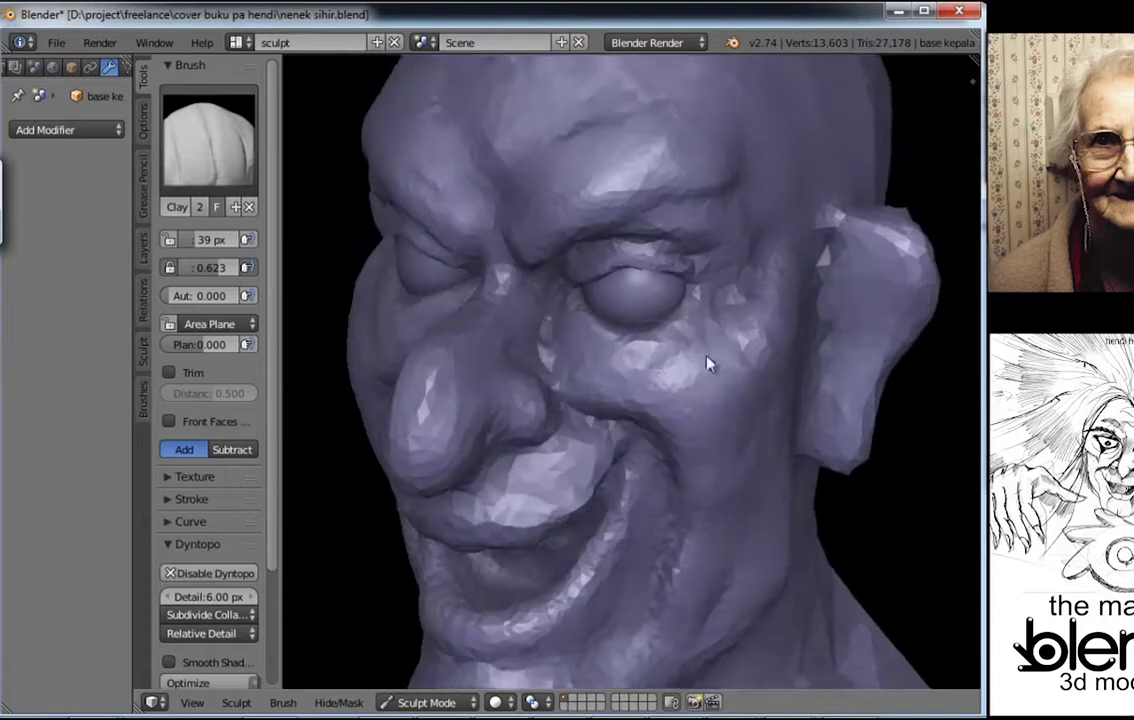
# Step: Carve a small crease wrinkle on the face with the Crease brush
pyautogui.hotkey('shift', 'c')
pyautogui.moveTo(585, 367); pyautogui.dragTo(648, 390, button='middle')
pyautogui.moveTo(648, 390); pyautogui.dragTo(610, 368)
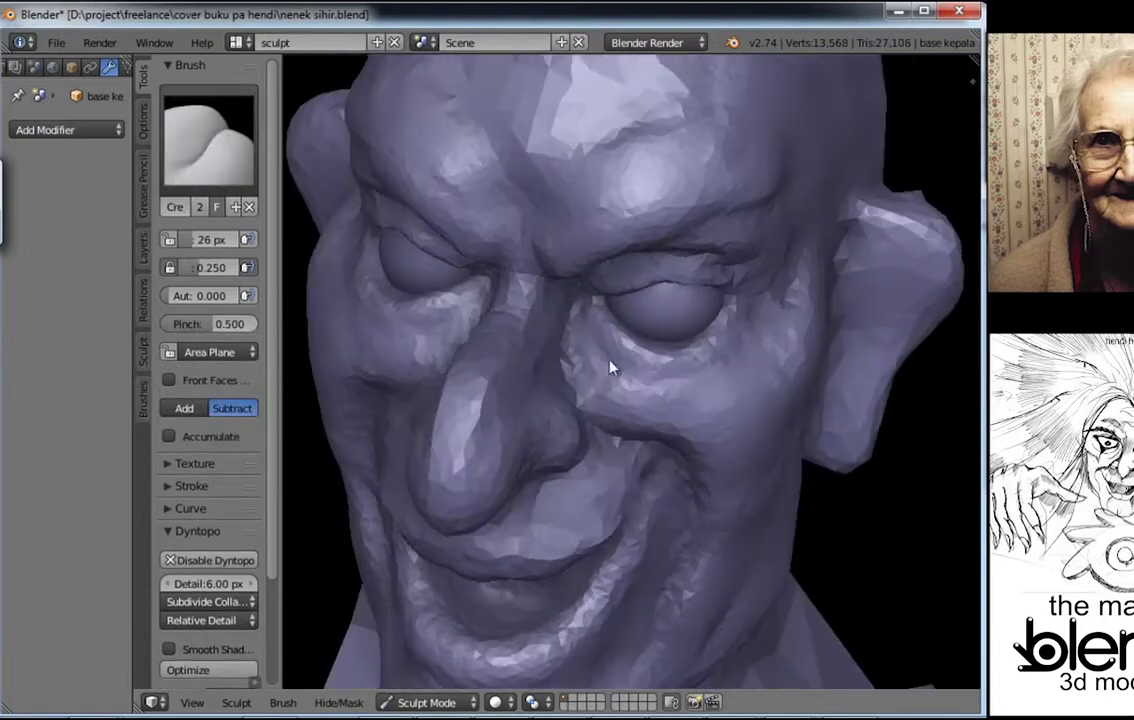
pyautogui.moveTo(610, 368)
pyautogui.mouseDown(button='middle')
pyautogui.moveTo(716, 395)
pyautogui.moveTo(716, 377)
pyautogui.mouseUp(button='middle')
pyautogui.scroll(1, 716, 377)
pyautogui.moveTo(628, 321)
pyautogui.mouseDown(button='middle')
pyautogui.moveTo(645, 372)
pyautogui.moveTo(615, 362)
pyautogui.moveTo(702, 341)
pyautogui.mouseUp(button='middle')
pyautogui.scroll(1, 642, 383)
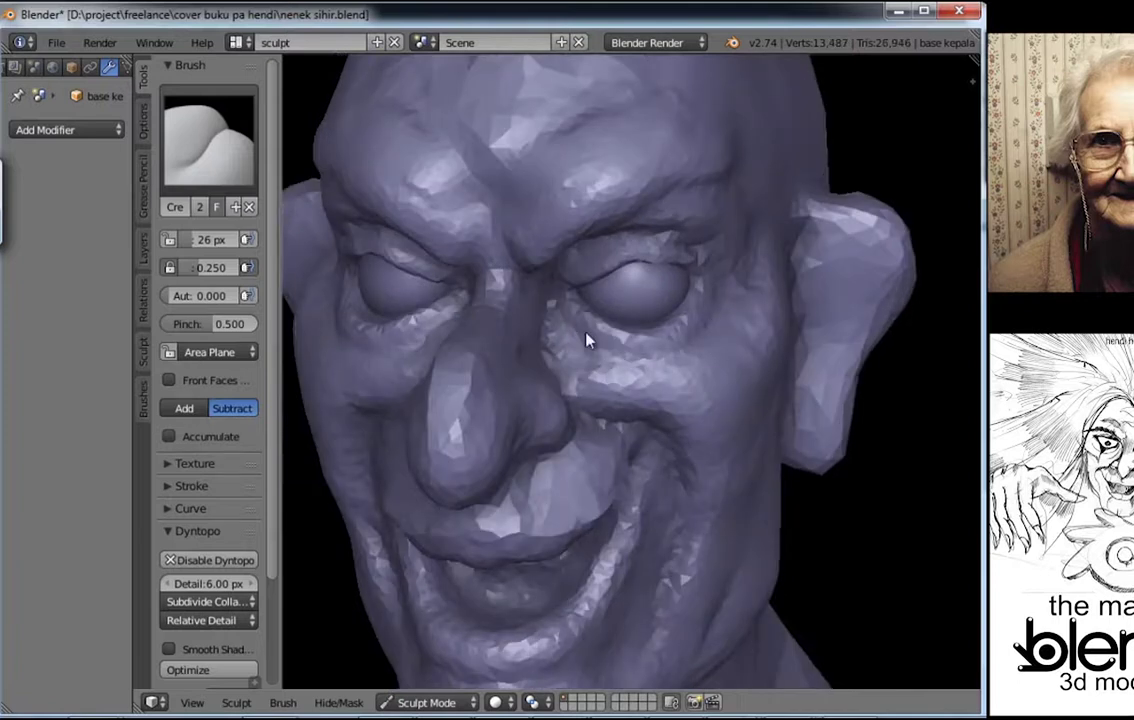
pyautogui.moveTo(587, 341); pyautogui.dragTo(548, 304)
pyautogui.moveTo(548, 304)
pyautogui.mouseDown(button='middle')
pyautogui.moveTo(678, 354)
pyautogui.moveTo(671, 372)
pyautogui.moveTo(673, 357)
pyautogui.moveTo(577, 278)
pyautogui.moveTo(570, 349)
pyautogui.moveTo(749, 301)
pyautogui.moveTo(583, 365)
pyautogui.moveTo(501, 372)
pyautogui.moveTo(286, 177)
pyautogui.mouseUp(button='middle')
# Step: Add Clay volume behind the ear in side profile
pyautogui.press('c')
pyautogui.scroll(2, 531, 258)
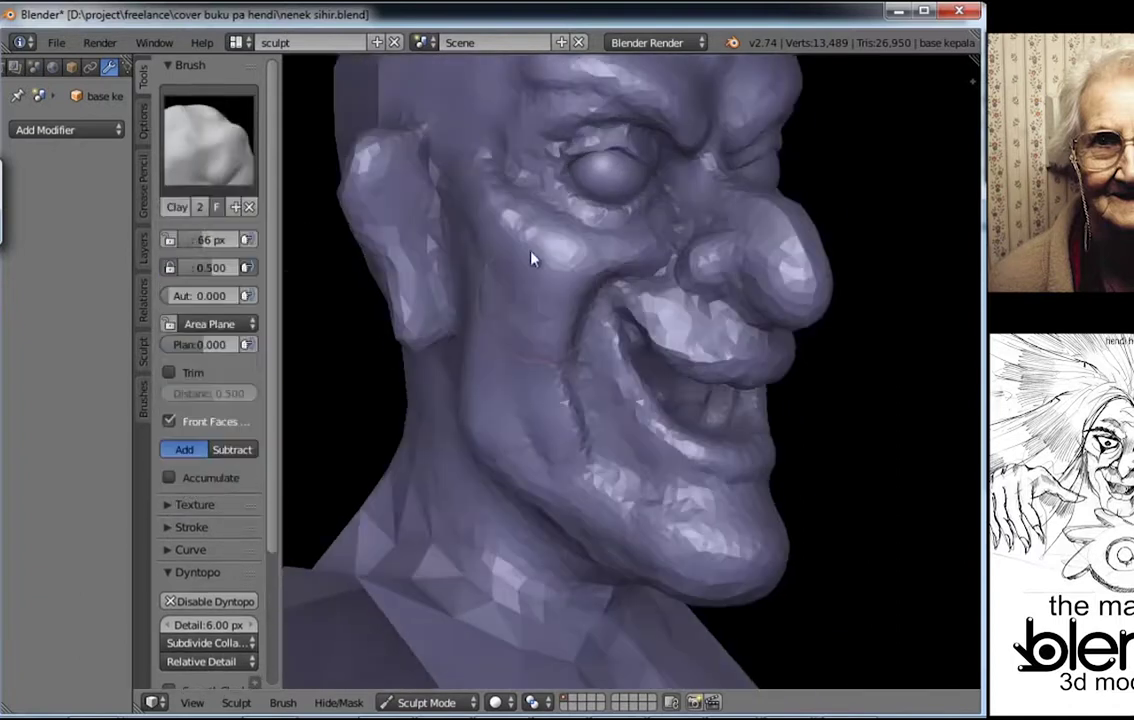
pyautogui.moveTo(531, 258)
pyautogui.mouseDown(button='middle')
pyautogui.moveTo(615, 332)
pyautogui.moveTo(744, 362)
pyautogui.moveTo(762, 382)
pyautogui.moveTo(765, 356)
pyautogui.mouseUp(button='middle')
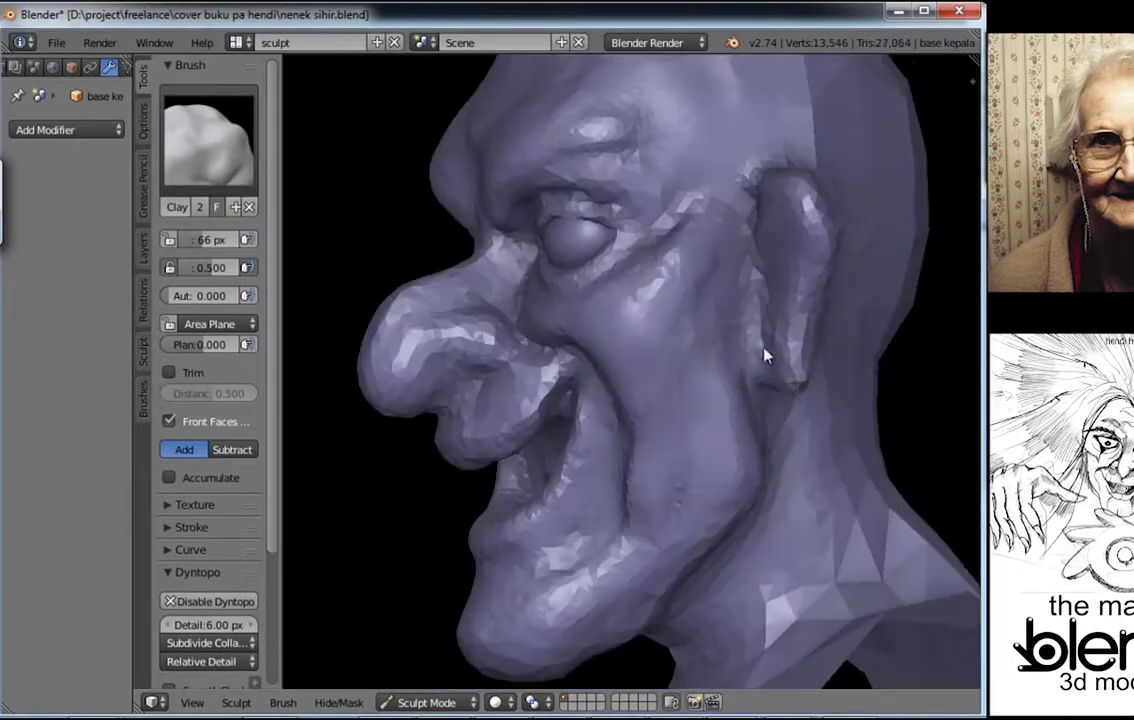
pyautogui.moveTo(765, 356); pyautogui.dragTo(906, 271)
pyautogui.moveTo(906, 271)
pyautogui.mouseDown(button='middle')
pyautogui.moveTo(696, 385)
pyautogui.moveTo(696, 397)
pyautogui.moveTo(726, 396)
pyautogui.moveTo(607, 456)
pyautogui.moveTo(577, 426)
pyautogui.moveTo(633, 469)
pyautogui.moveTo(716, 434)
pyautogui.moveTo(648, 443)
pyautogui.moveTo(588, 503)
pyautogui.moveTo(640, 488)
pyautogui.moveTo(663, 456)
pyautogui.moveTo(699, 500)
pyautogui.mouseUp(button='middle')
# Step: Dent and build up the chin with the Clay brush at a 58 px radius
pyautogui.hotkey('shift', 'c')
pyautogui.click(208, 140)
pyautogui.click(349, 240)
pyautogui.moveTo(699, 500); pyautogui.dragTo(683, 532)
pyautogui.moveTo(683, 532)
pyautogui.mouseDown(button='middle')
pyautogui.moveTo(737, 464)
pyautogui.moveTo(734, 509)
pyautogui.moveTo(769, 468)
pyautogui.mouseUp(button='middle')
pyautogui.moveTo(769, 468); pyautogui.dragTo(744, 529)
pyautogui.moveTo(744, 529)
pyautogui.mouseDown(button='middle')
pyautogui.moveTo(656, 481)
pyautogui.moveTo(686, 451)
pyautogui.moveTo(704, 537)
pyautogui.mouseUp(button='middle')
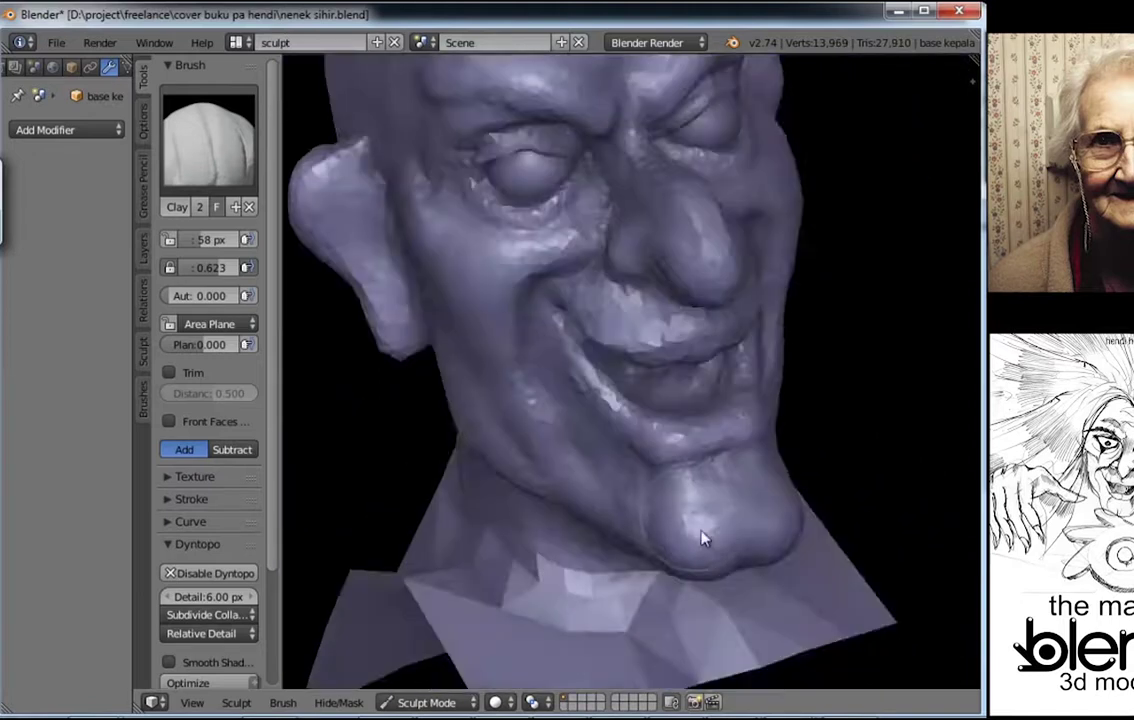
pyautogui.moveTo(704, 537); pyautogui.dragTo(676, 542)
pyautogui.moveTo(676, 542)
pyautogui.mouseDown(button='middle')
pyautogui.moveTo(705, 431)
pyautogui.moveTo(630, 524)
pyautogui.moveTo(716, 471)
pyautogui.moveTo(696, 327)
pyautogui.moveTo(678, 358)
pyautogui.moveTo(567, 324)
pyautogui.mouseUp(button='middle')
# Step: Select the Grab brush, view the nose profile, then switch to Object Mode
pyautogui.press('g')
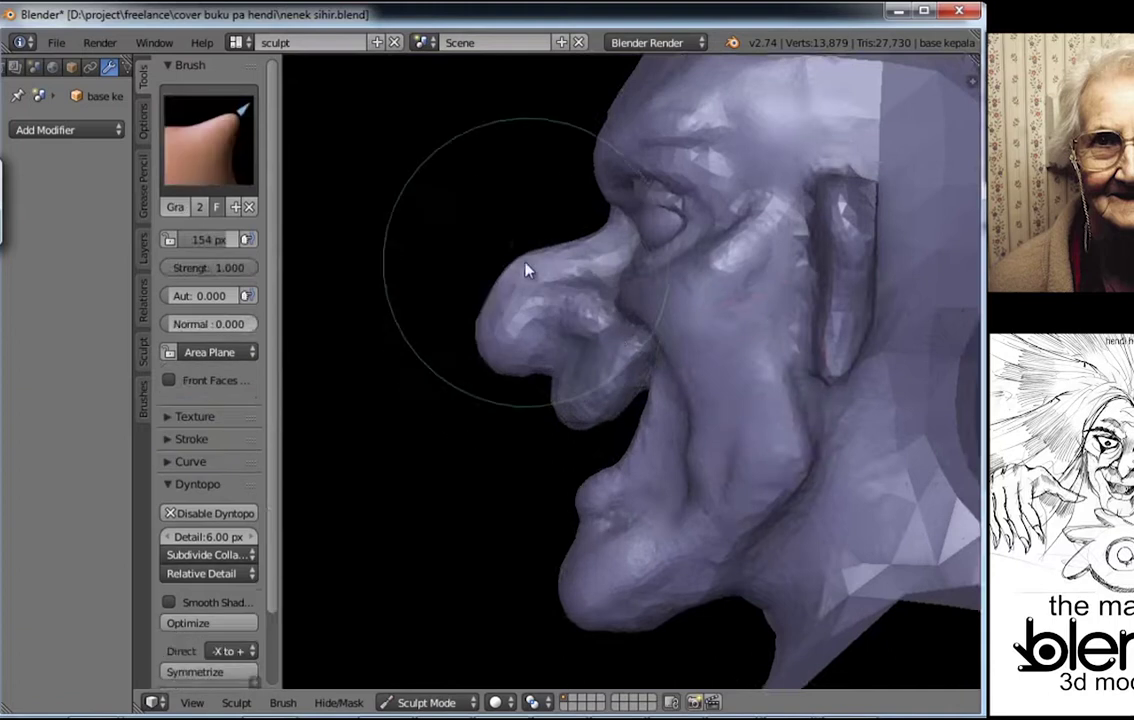
pyautogui.moveTo(587, 253)
pyautogui.mouseDown(button='middle')
pyautogui.moveTo(601, 256)
pyautogui.moveTo(602, 355)
pyautogui.moveTo(653, 332)
pyautogui.moveTo(686, 241)
pyautogui.moveTo(711, 297)
pyautogui.moveTo(653, 299)
pyautogui.mouseUp(button='middle')
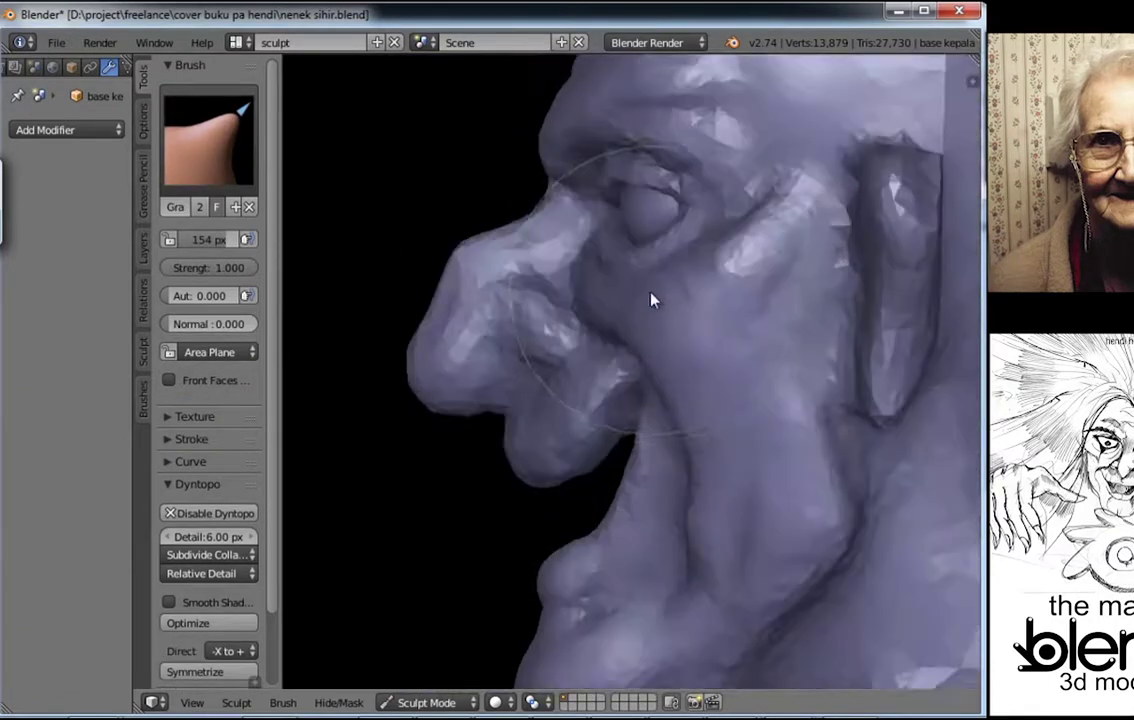
pyautogui.scroll(-2, 653, 299)
pyautogui.click(430, 702)
pyautogui.click(447, 682)
# Step: Select the eyeball sphere and scale it down slightly in Edit Mode
pyautogui.scroll(3, 453, 572)
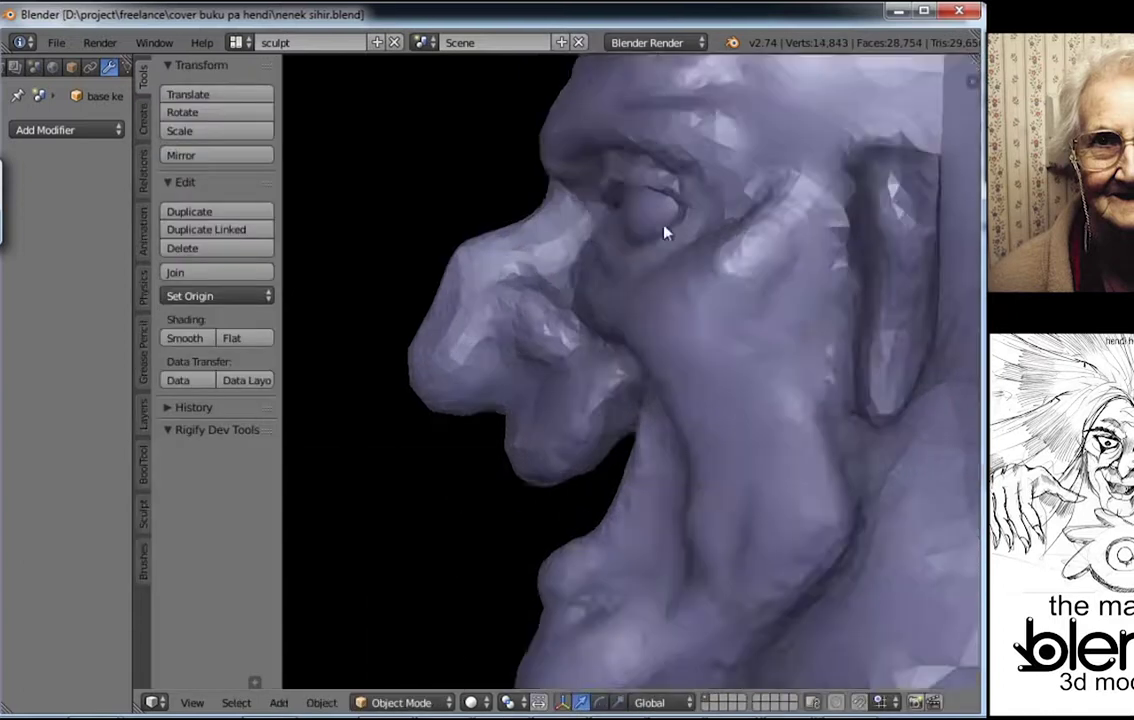
pyautogui.rightClick(645, 245)
pyautogui.press('KP_1')
pyautogui.press('Tab')
pyautogui.scroll(2, 704, 314)
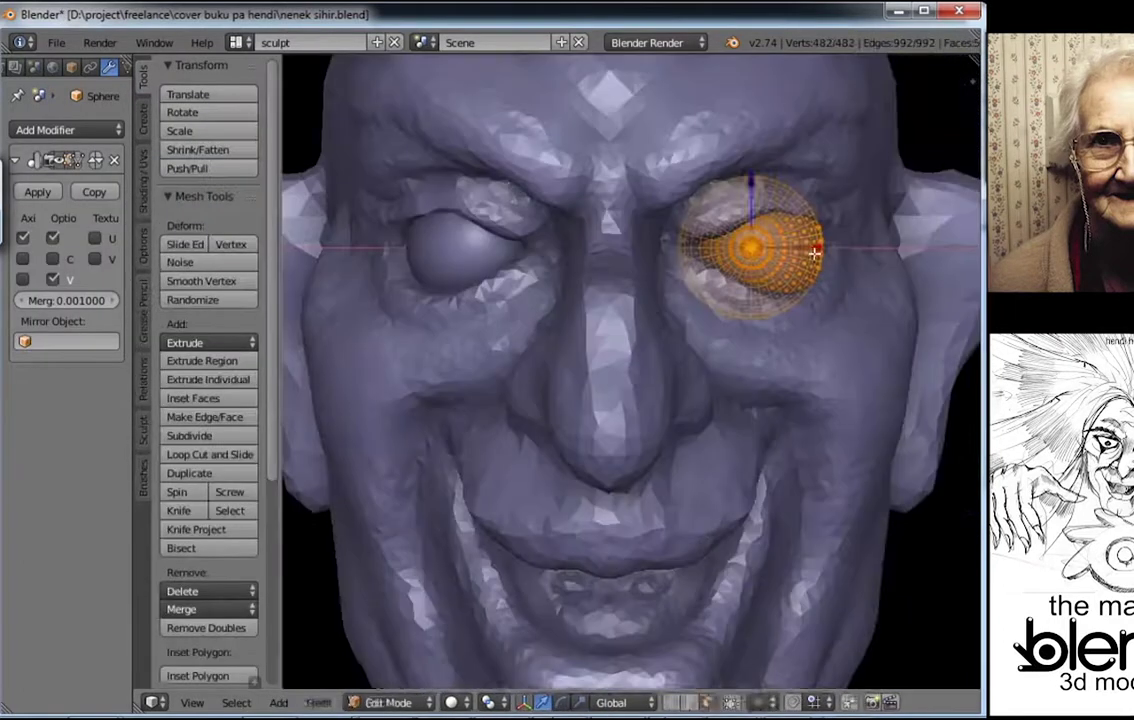
pyautogui.press('s')
pyautogui.click(815, 322)
# Step: Return to Object Mode, select the head and put it back into Sculpt Mode
pyautogui.press('Tab')
pyautogui.scroll(-2, 815, 327)
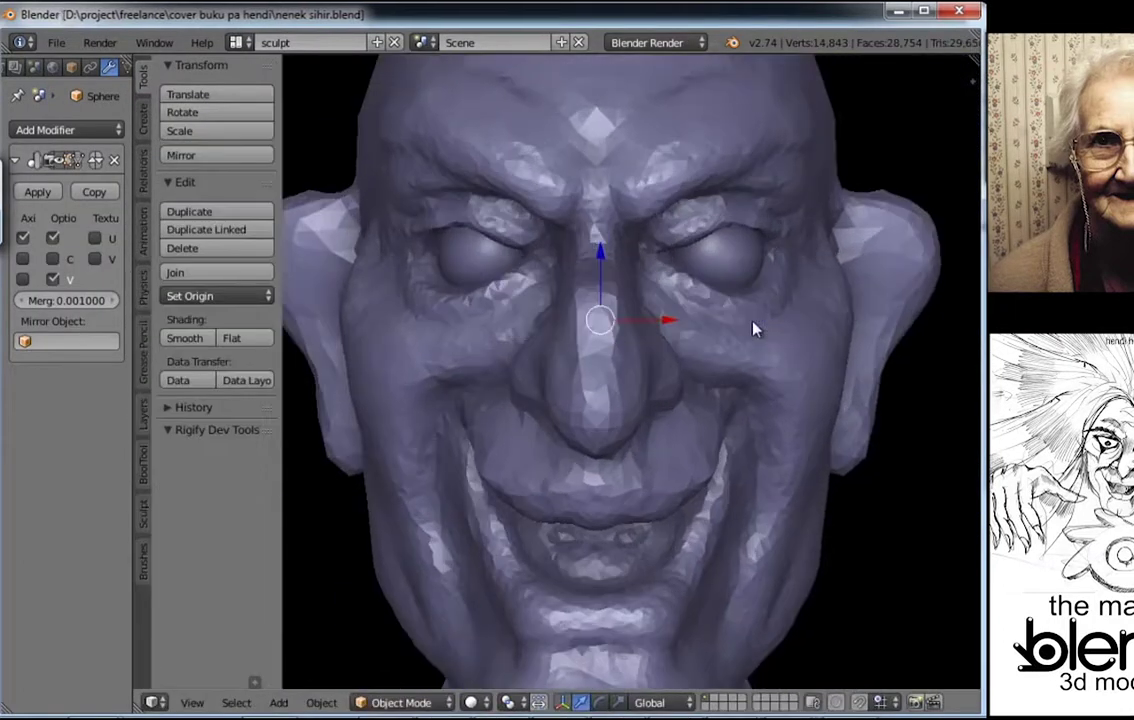
pyautogui.press('Tab')
pyautogui.scroll(2, 777, 334)
pyautogui.press('Tab')
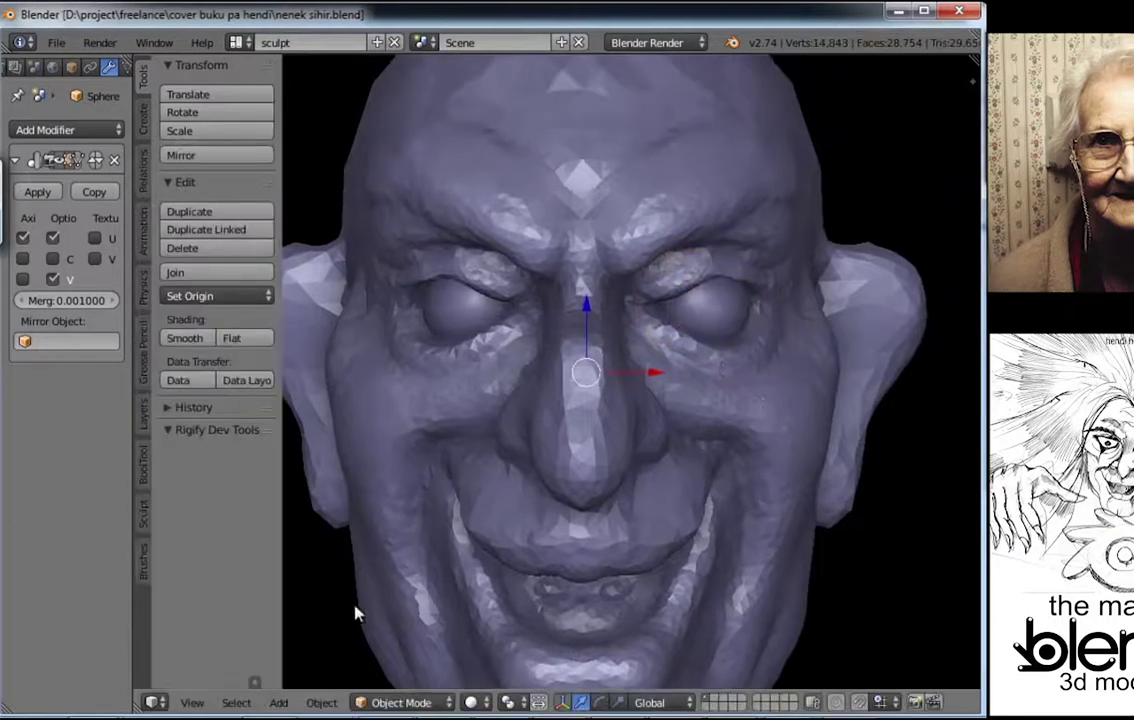
pyautogui.rightClick(423, 517)
pyautogui.click(400, 703)
pyautogui.click(405, 640)
# Step: Re-enable dynamic topology and build up the lower eyelid with a 49 px Clay brush
pyautogui.click(208, 512)
pyautogui.scroll(2, 615, 375)
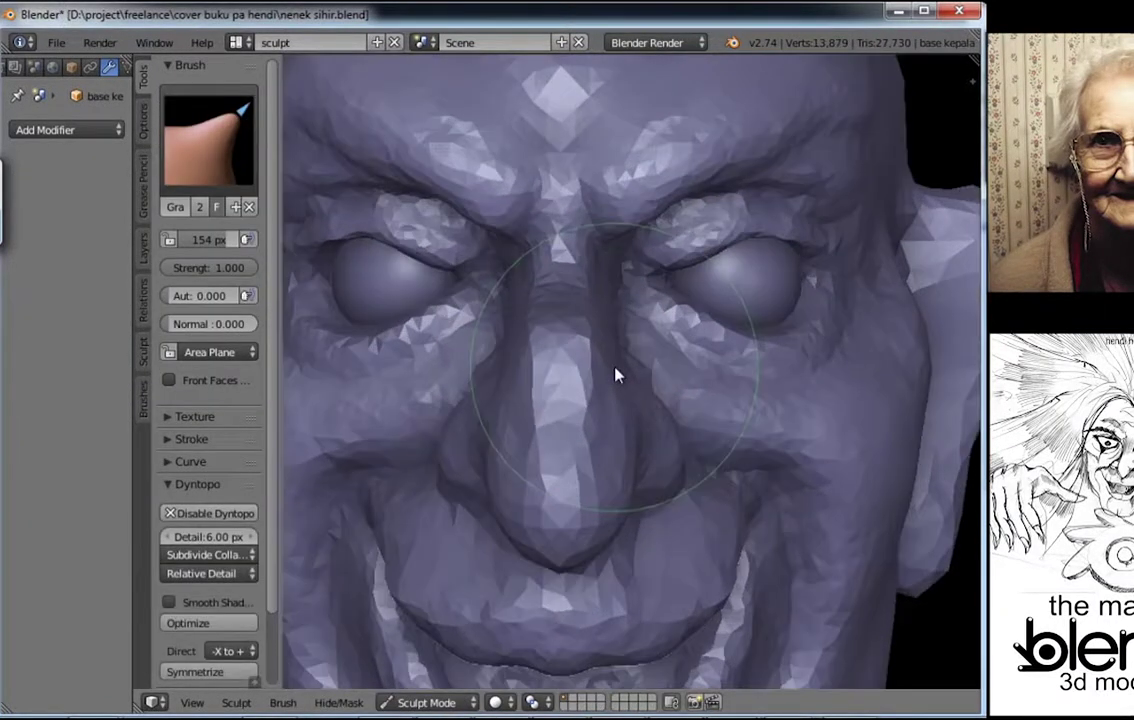
pyautogui.click(210, 140)
pyautogui.click(272, 245)
pyautogui.scroll(2, 696, 372)
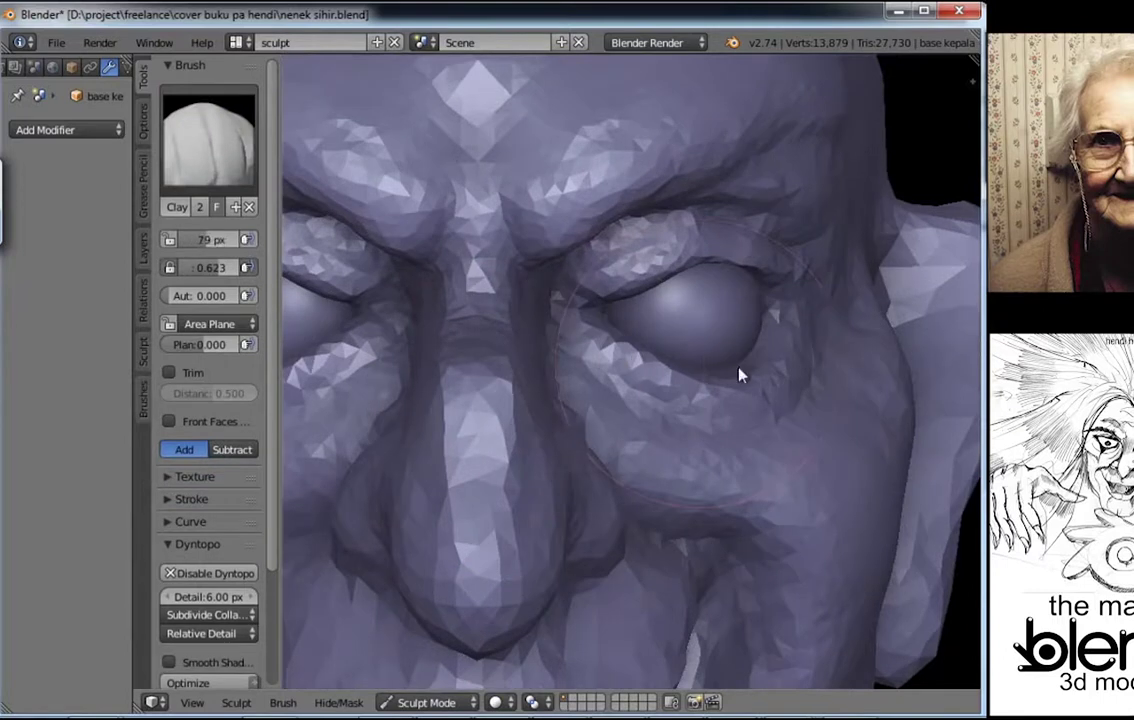
pyautogui.moveTo(739, 375); pyautogui.dragTo(701, 397, button='middle')
pyautogui.moveTo(645, 380)
pyautogui.mouseDown()
pyautogui.moveTo(729, 375)
pyautogui.moveTo(585, 380)
pyautogui.mouseUp()
pyautogui.press('f')
pyautogui.click(645, 357)
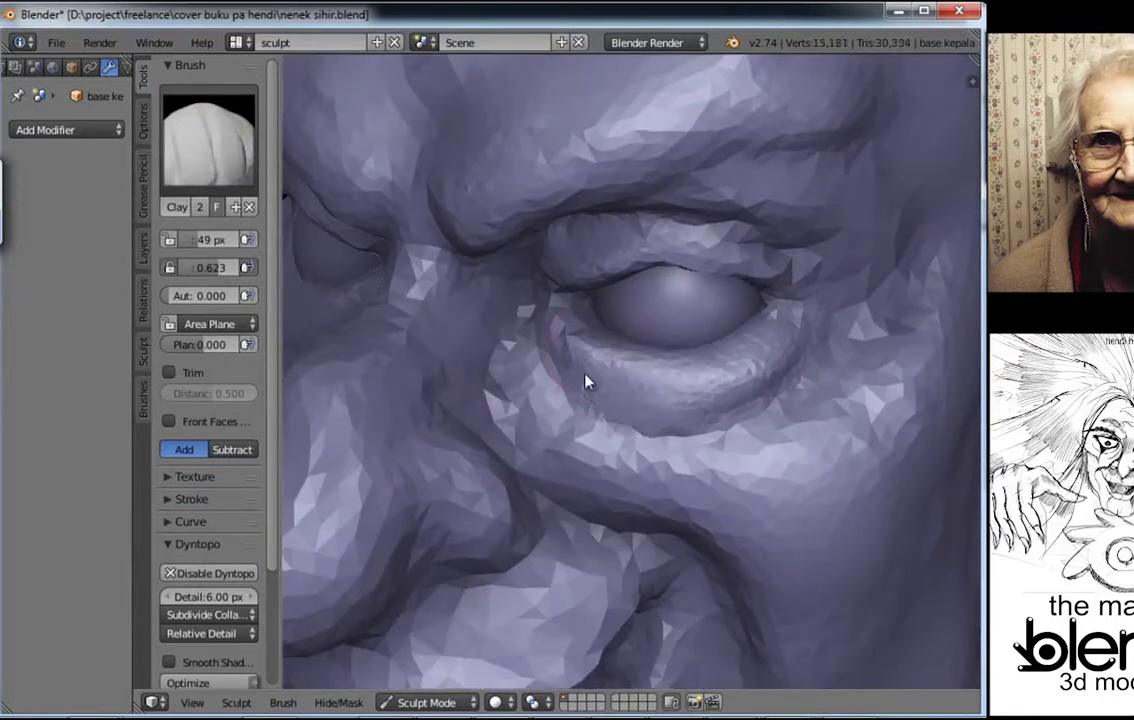
# Step: Carve a Crease wrinkle around the eye
pyautogui.scroll(-3, 673, 393)
pyautogui.moveTo(673, 393); pyautogui.dragTo(767, 335, button='middle')
pyautogui.scroll(-1, 744, 350)
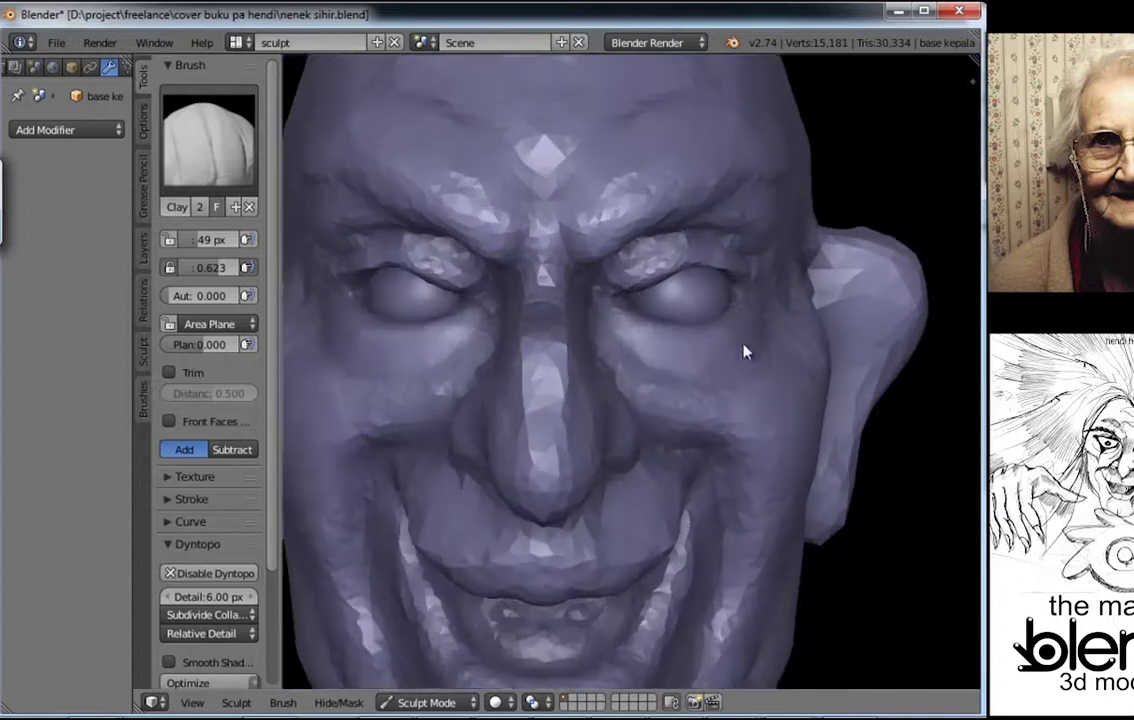
pyautogui.scroll(1, 729, 398)
pyautogui.hotkey('shift', 'c')
pyautogui.scroll(2, 690, 437)
pyautogui.moveTo(692, 437); pyautogui.dragTo(666, 456, button='middle')
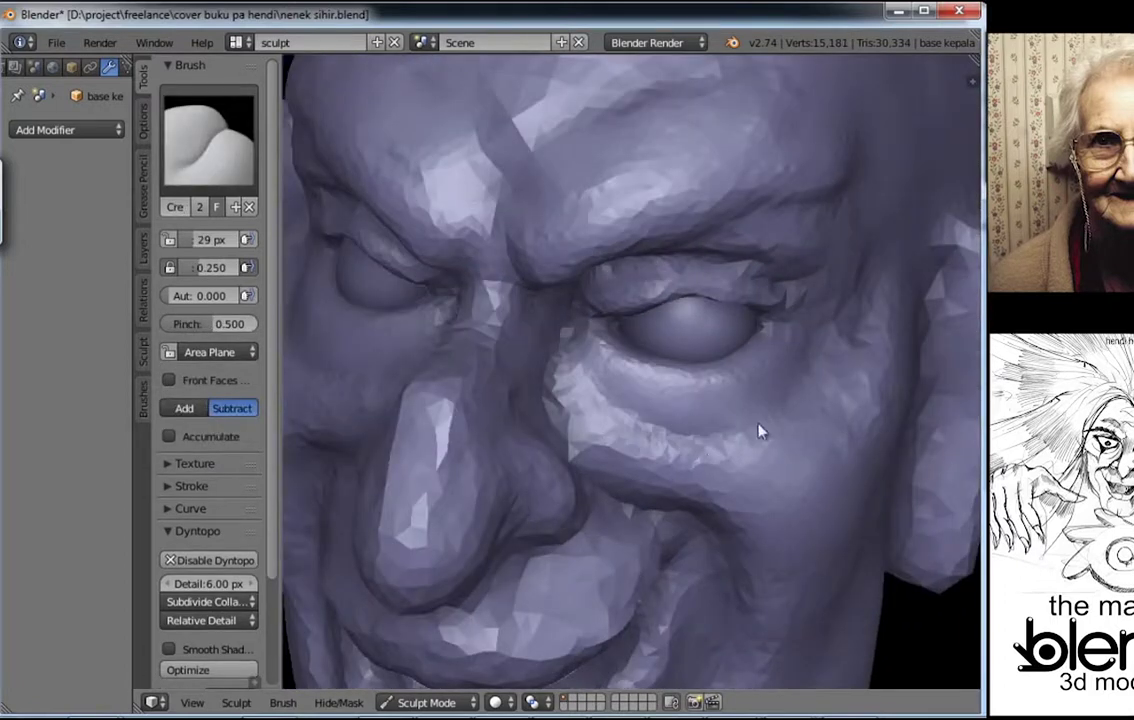
pyautogui.moveTo(797, 376); pyautogui.dragTo(757, 443, button='middle')
# Step: Add more Clay along the lower eyelid, then return to the Crease brush
pyautogui.click(209, 140)
pyautogui.click(347, 243)
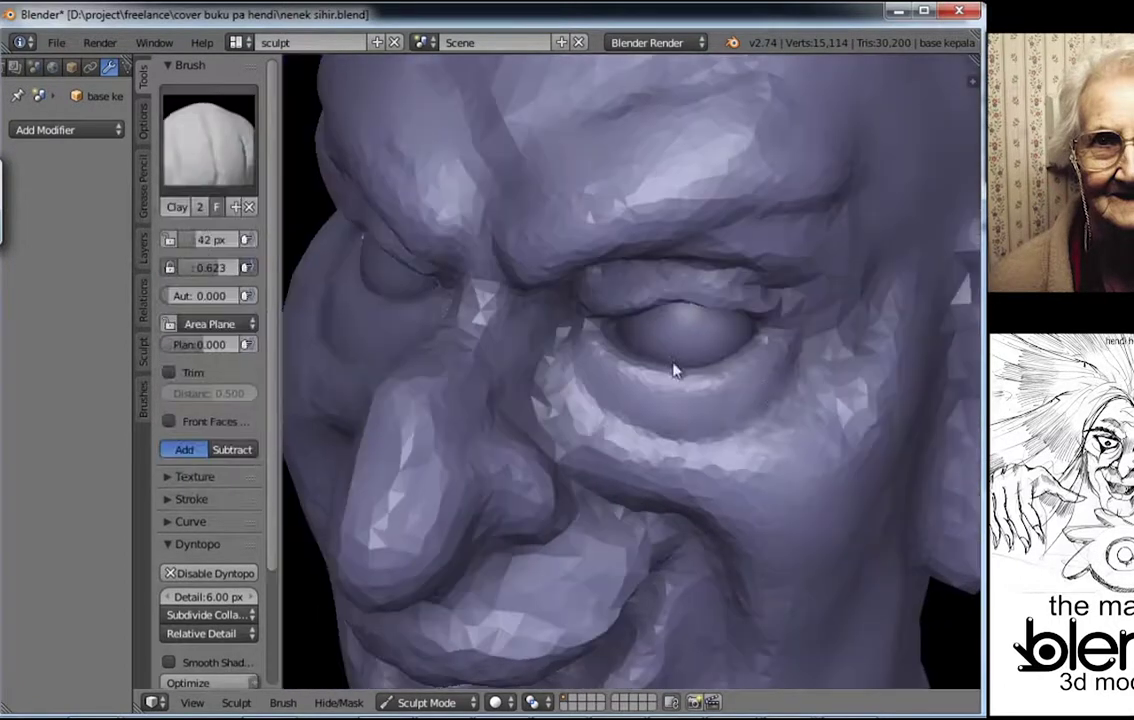
pyautogui.moveTo(777, 398); pyautogui.dragTo(772, 405)
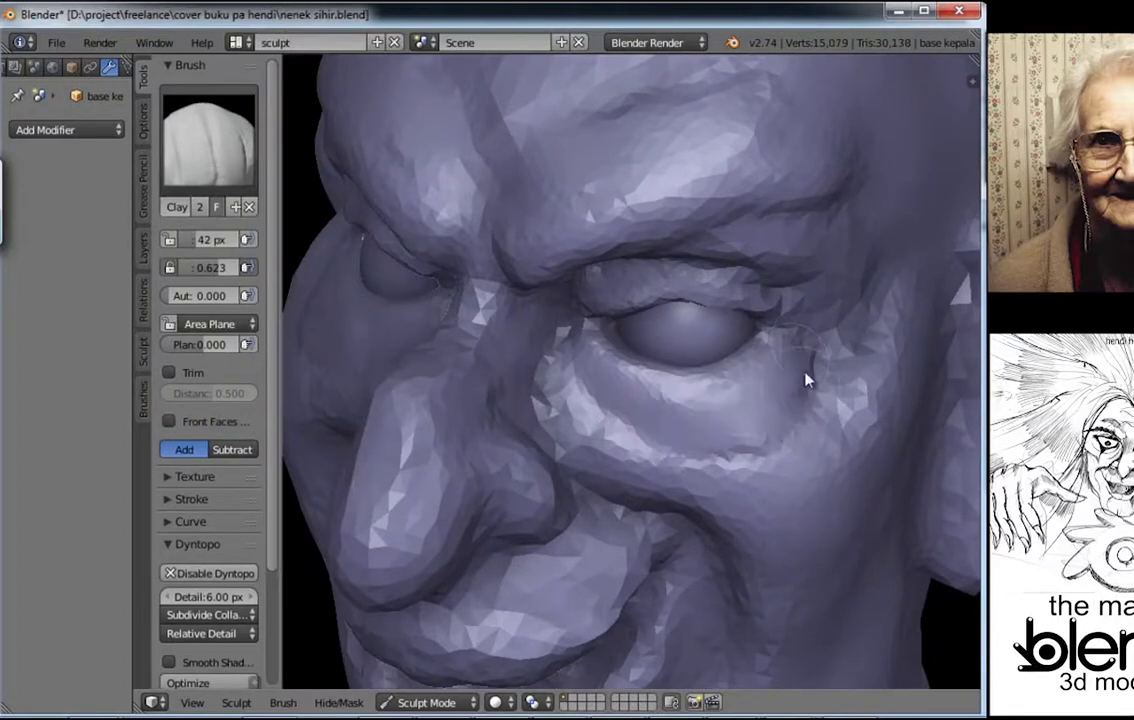
pyautogui.hotkey('shift', 'c')
pyautogui.moveTo(805, 380)
pyautogui.mouseDown(button='middle')
pyautogui.moveTo(787, 412)
pyautogui.moveTo(742, 440)
pyautogui.moveTo(787, 445)
pyautogui.mouseUp(button='middle')
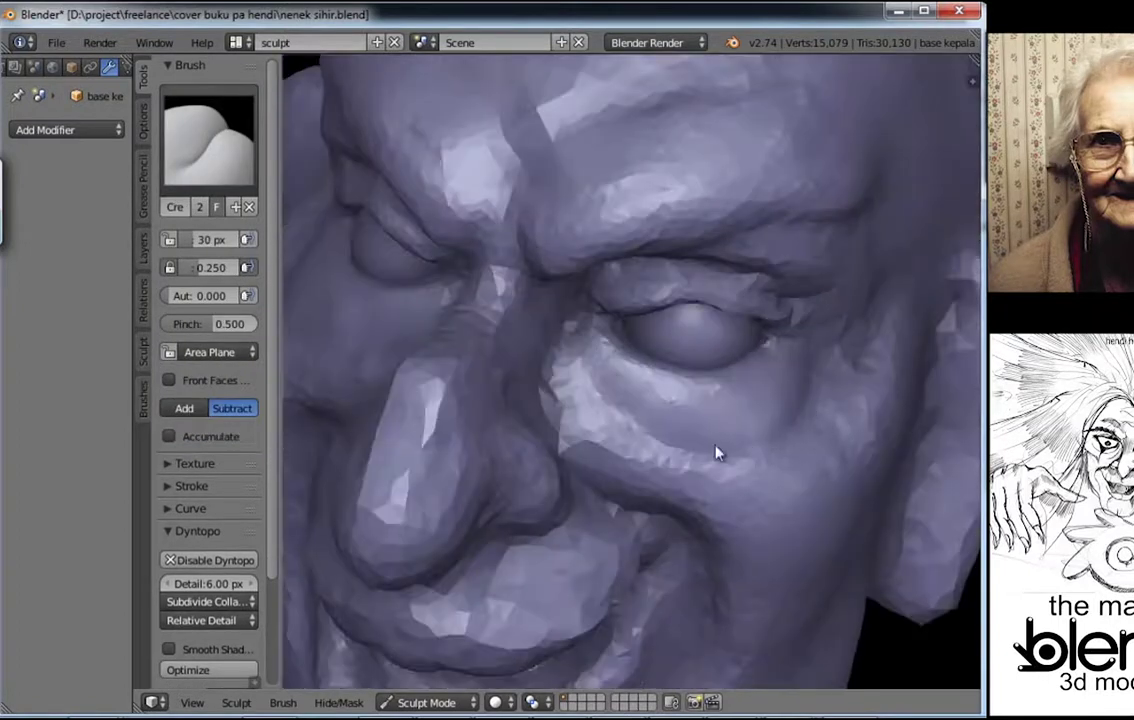
# Step: Carve a crease wrinkle beneath the eye, then orbit to a side view
pyautogui.moveTo(716, 450)
pyautogui.mouseDown(button='middle')
pyautogui.moveTo(815, 337)
pyautogui.moveTo(754, 392)
pyautogui.moveTo(716, 314)
pyautogui.moveTo(726, 362)
pyautogui.mouseUp(button='middle')
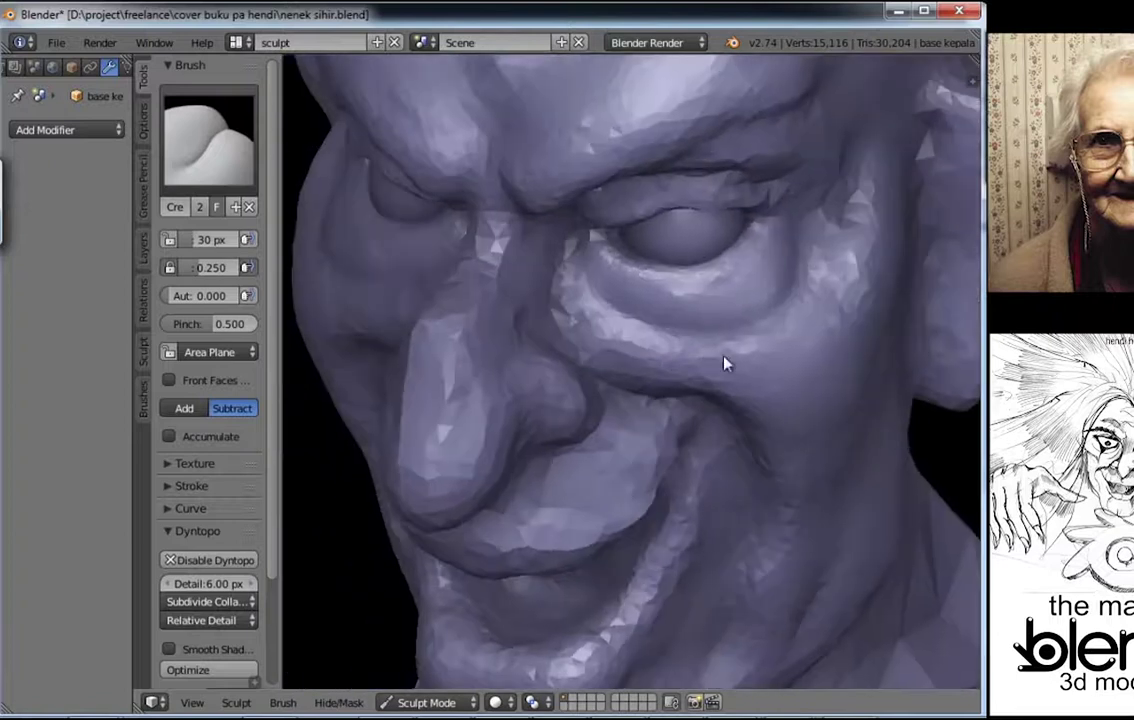
pyautogui.scroll(2, 726, 362)
pyautogui.click(209, 144)
pyautogui.moveTo(516, 257)
pyautogui.mouseDown(button='middle')
pyautogui.moveTo(553, 296)
pyautogui.moveTo(743, 363)
pyautogui.moveTo(709, 349)
pyautogui.moveTo(754, 418)
pyautogui.moveTo(719, 337)
pyautogui.moveTo(731, 281)
pyautogui.moveTo(668, 380)
pyautogui.moveTo(752, 337)
pyautogui.moveTo(711, 388)
pyautogui.mouseUp(button='middle')
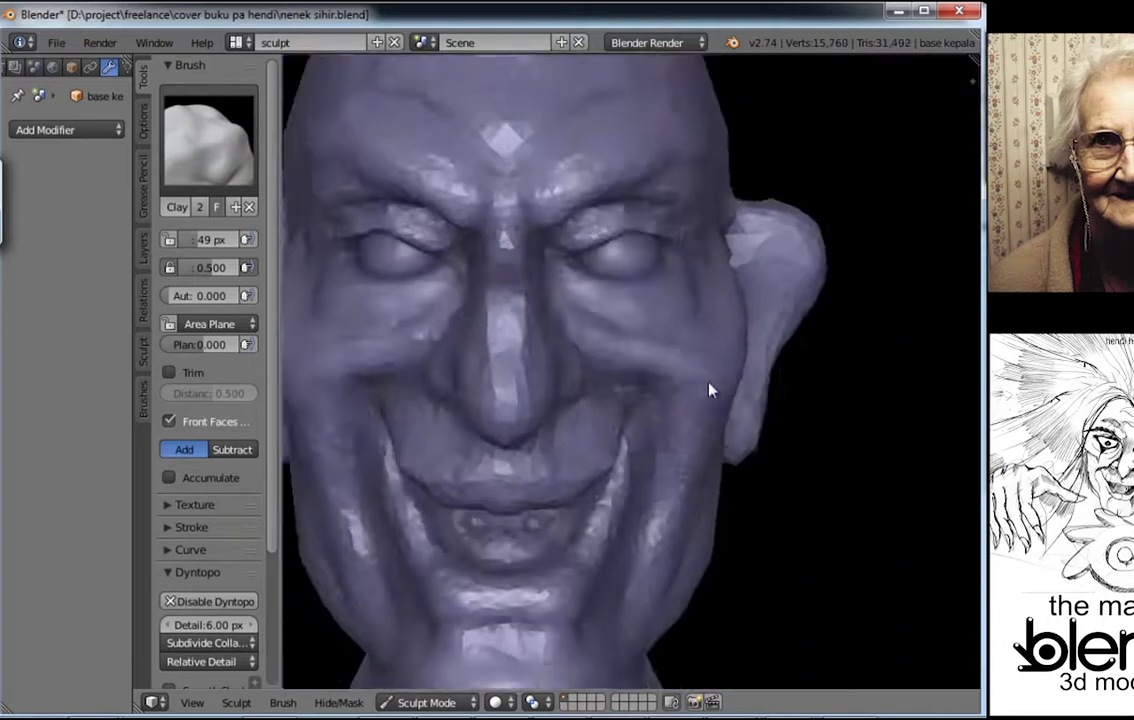
# Step: With a 16 px Crease brush, crease a line near the lower eyelid
pyautogui.hotkey('shift', 'c')
pyautogui.press('f')
pyautogui.moveTo(697, 342); pyautogui.dragTo(671, 385, button='middle')
pyautogui.scroll(2, 630, 281)
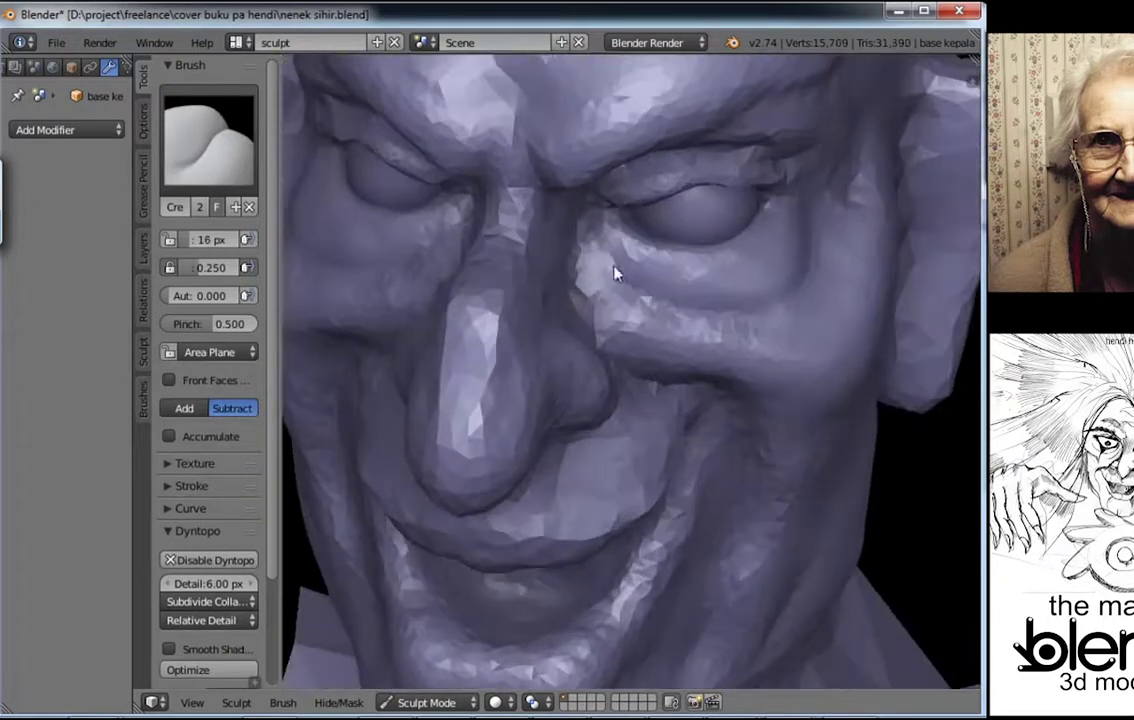
pyautogui.scroll(2, 615, 271)
pyautogui.moveTo(632, 292)
pyautogui.mouseDown(button='middle')
pyautogui.moveTo(671, 321)
pyautogui.moveTo(757, 311)
pyautogui.mouseUp(button='middle')
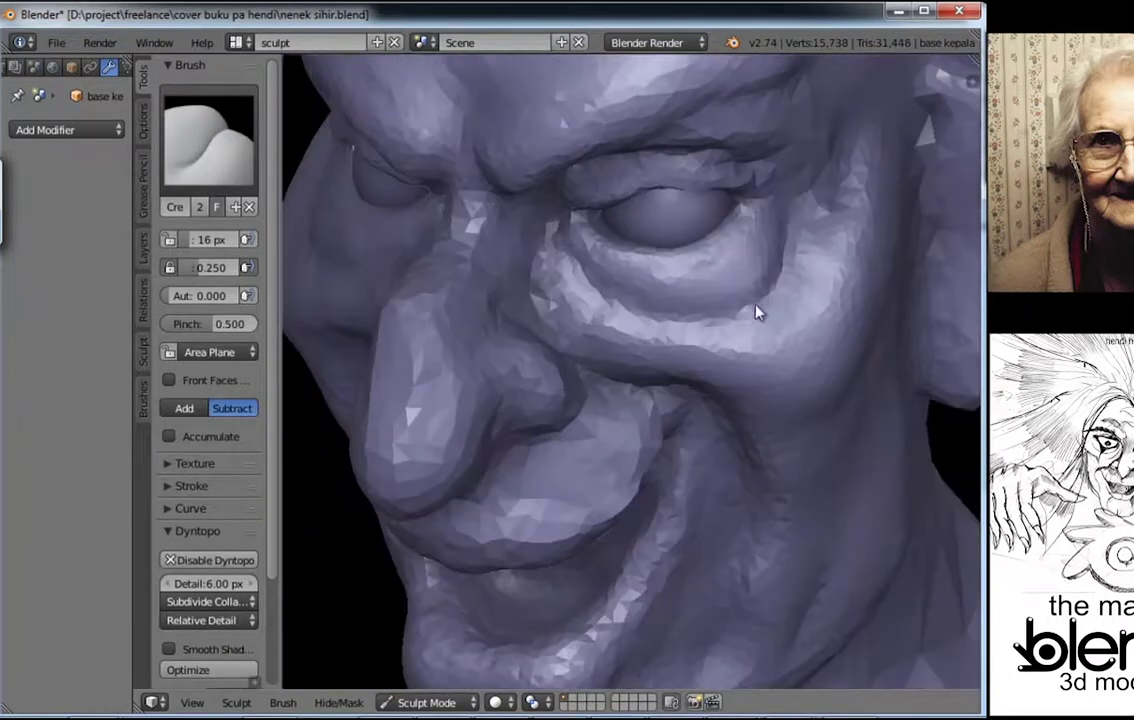
pyautogui.moveTo(672, 305); pyautogui.dragTo(742, 278)
pyautogui.moveTo(742, 278)
pyautogui.mouseDown(button='middle')
pyautogui.moveTo(721, 258)
pyautogui.moveTo(678, 334)
pyautogui.mouseUp(button='middle')
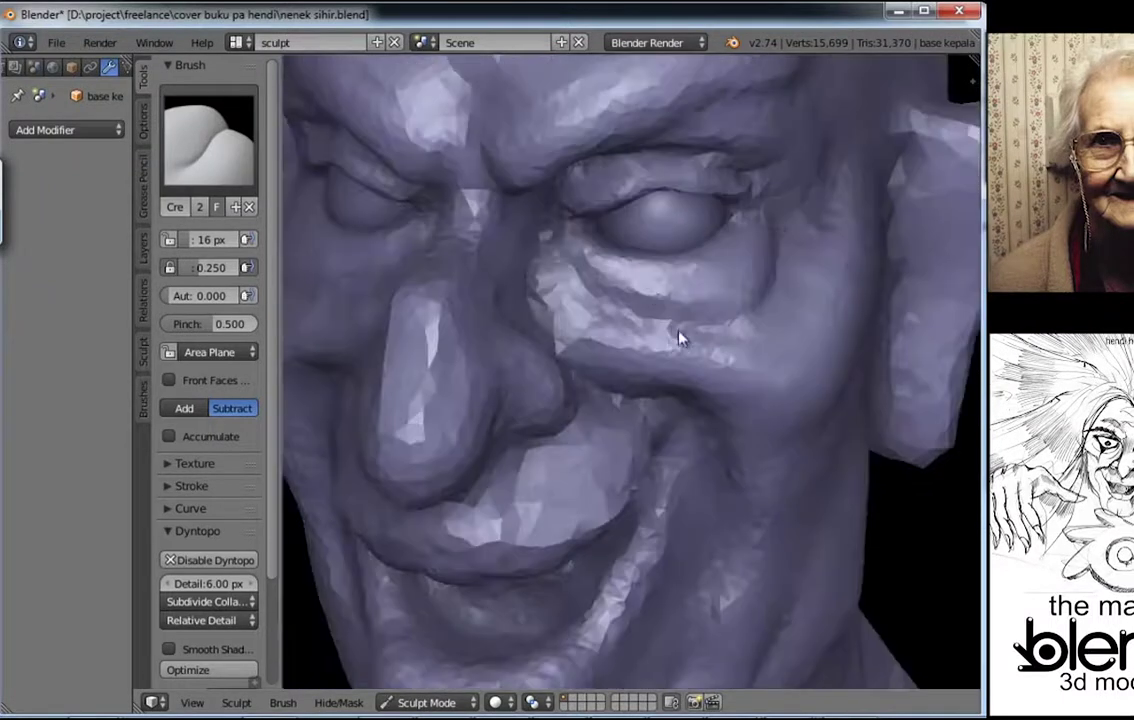
# Step: Carve a crease along the upper eyelid from a close view of the eye
pyautogui.moveTo(763, 283)
pyautogui.mouseDown(button='middle')
pyautogui.moveTo(729, 215)
pyautogui.moveTo(620, 218)
pyautogui.moveTo(617, 262)
pyautogui.moveTo(700, 230)
pyautogui.moveTo(630, 261)
pyautogui.moveTo(714, 329)
pyautogui.moveTo(667, 311)
pyautogui.moveTo(666, 246)
pyautogui.mouseUp(button='middle')
pyautogui.moveTo(757, 271)
pyautogui.mouseDown(button='middle')
pyautogui.moveTo(580, 326)
pyautogui.moveTo(645, 321)
pyautogui.mouseUp(button='middle')
pyautogui.scroll(3, 618, 303)
pyautogui.scroll(-2, 618, 303)
pyautogui.moveTo(645, 321); pyautogui.dragTo(699, 311)
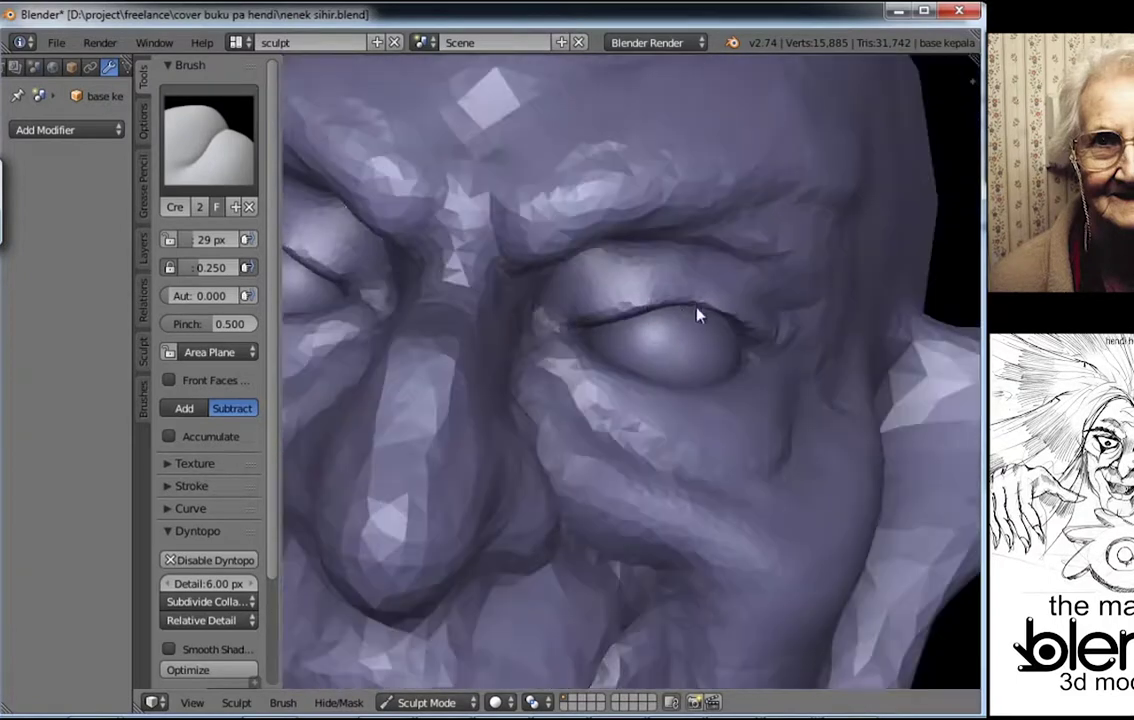
pyautogui.moveTo(699, 311)
pyautogui.mouseDown(button='middle')
pyautogui.moveTo(640, 250)
pyautogui.moveTo(610, 358)
pyautogui.mouseUp(button='middle')
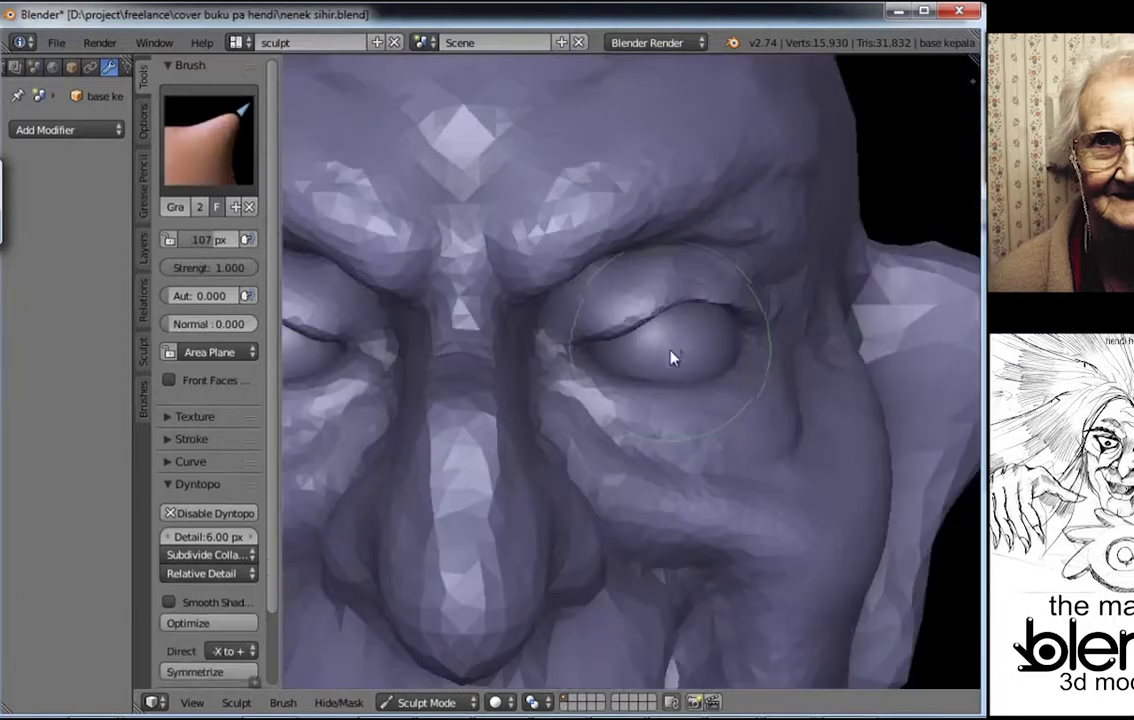
pyautogui.scroll(3, 620, 350)
pyautogui.scroll(2, 707, 319)
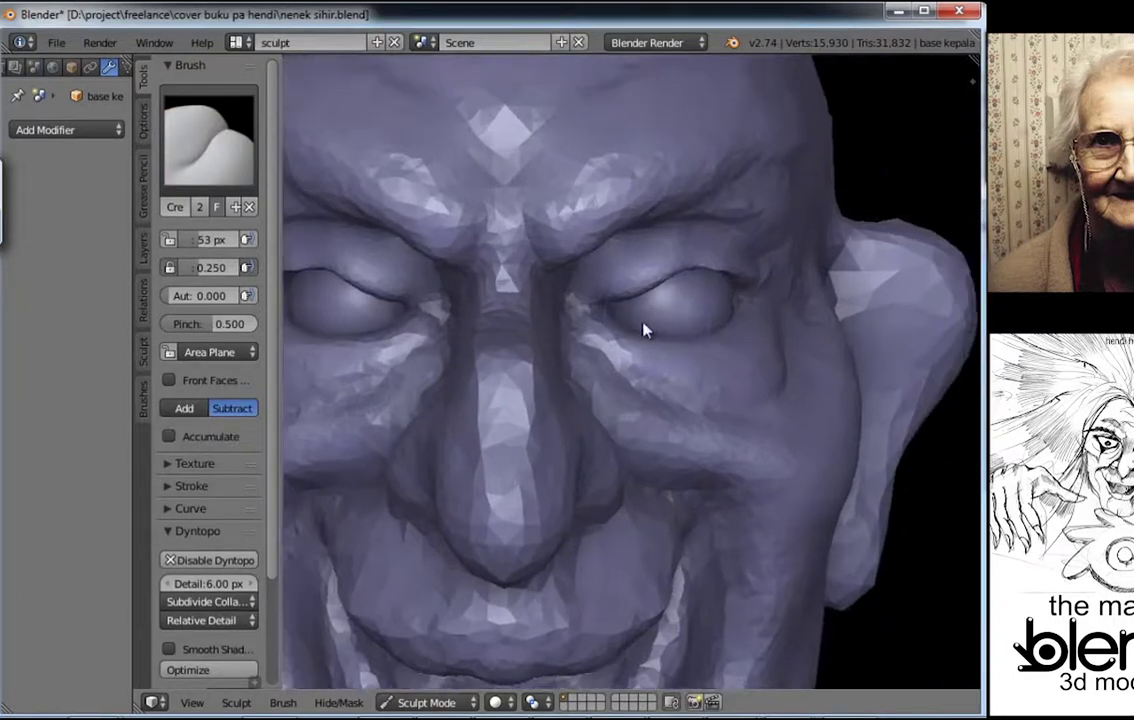
# Step: Return to the Crease brush and carve wrinkles under the right eye
pyautogui.press('g')
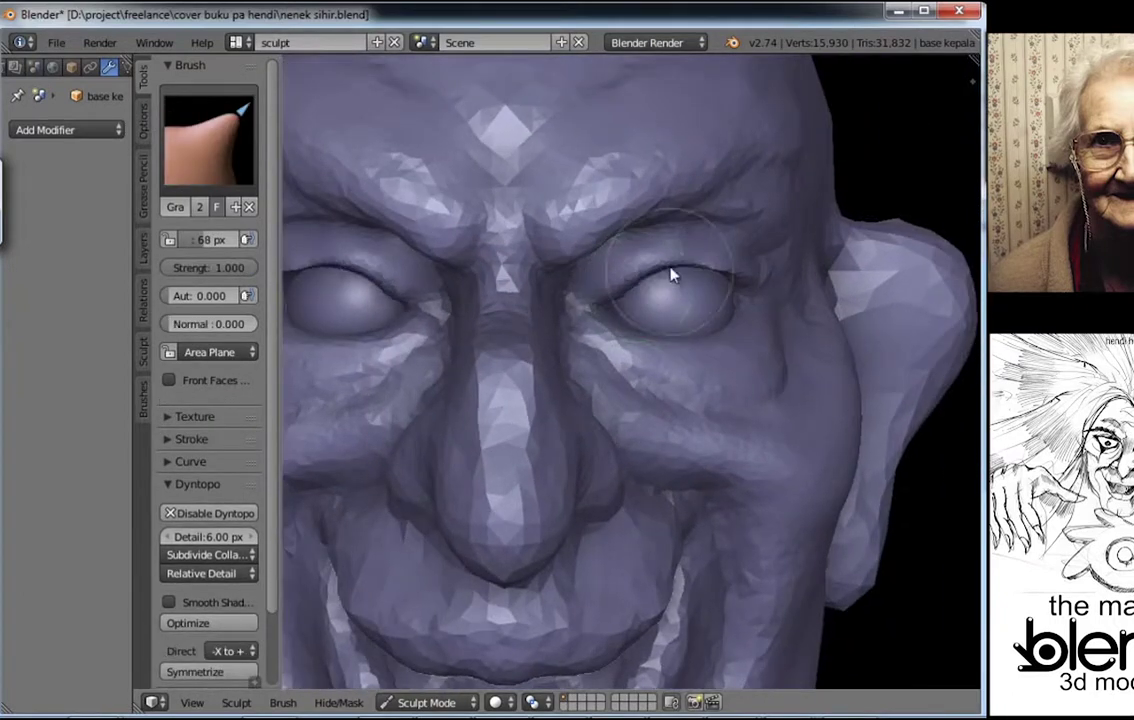
pyautogui.scroll(-1, 658, 272)
pyautogui.moveTo(663, 324)
pyautogui.mouseDown(button='middle')
pyautogui.moveTo(590, 306)
pyautogui.moveTo(625, 324)
pyautogui.mouseUp(button='middle')
pyautogui.scroll(3, 617, 368)
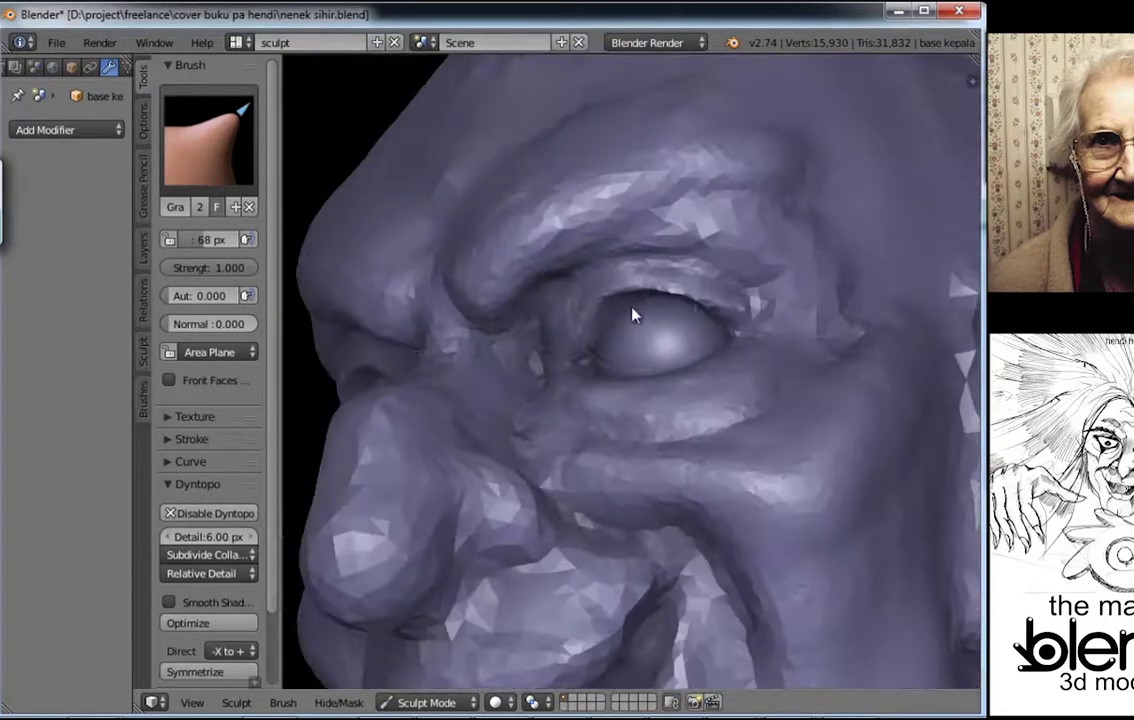
pyautogui.hotkey('shift', 'c')
pyautogui.moveTo(640, 261)
pyautogui.mouseDown(button='middle')
pyautogui.moveTo(660, 381)
pyautogui.moveTo(613, 358)
pyautogui.mouseUp(button='middle')
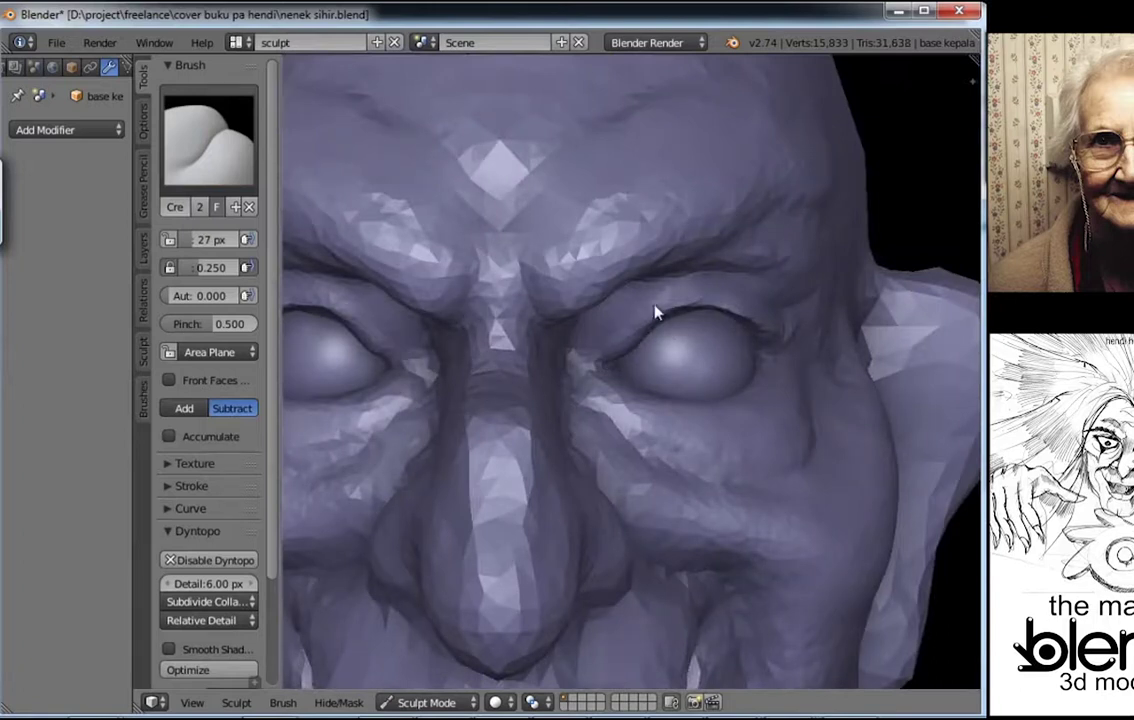
pyautogui.moveTo(655, 313); pyautogui.dragTo(615, 451)
pyautogui.moveTo(607, 448)
pyautogui.mouseDown(button='middle')
pyautogui.moveTo(596, 440)
pyautogui.moveTo(594, 464)
pyautogui.mouseUp(button='middle')
# Step: Add small crease strokes around the right eye and inspect them from several angles
pyautogui.click(596, 440)
pyautogui.moveTo(746, 396)
pyautogui.mouseDown(button='middle')
pyautogui.moveTo(699, 309)
pyautogui.moveTo(543, 388)
pyautogui.mouseUp(button='middle')
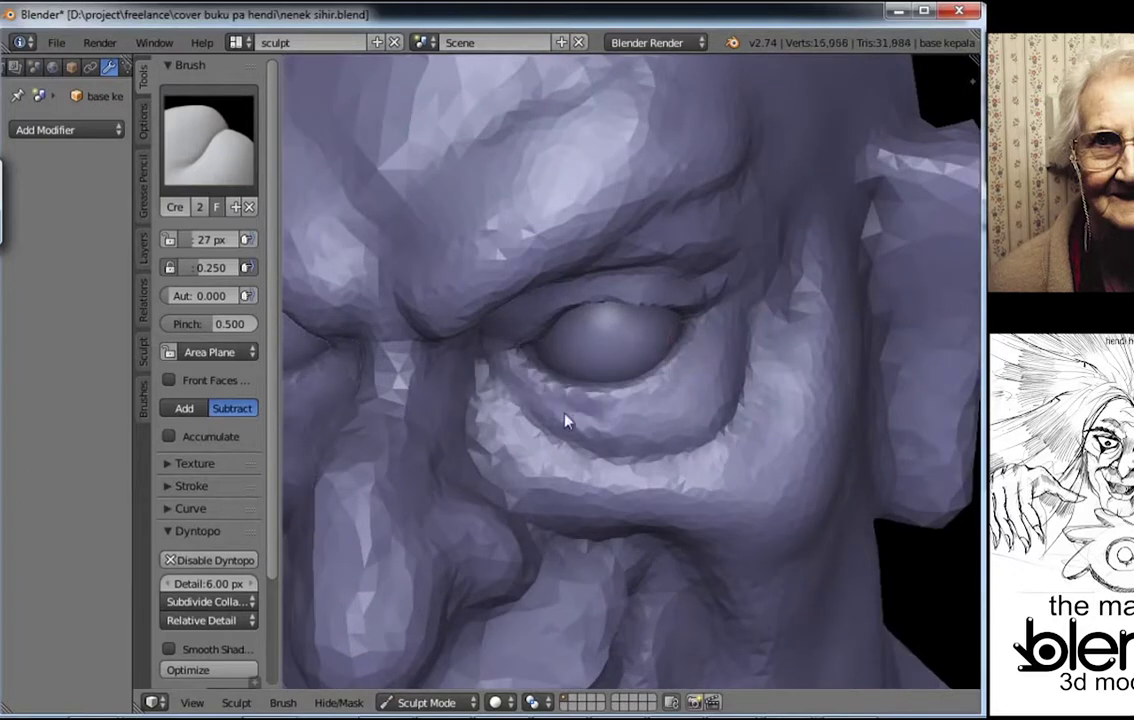
pyautogui.scroll(-3, 690, 320)
pyautogui.moveTo(663, 321)
pyautogui.mouseDown(button='middle')
pyautogui.moveTo(633, 380)
pyautogui.moveTo(678, 372)
pyautogui.mouseUp(button='middle')
pyautogui.scroll(3, 610, 376)
pyautogui.scroll(-4, 683, 350)
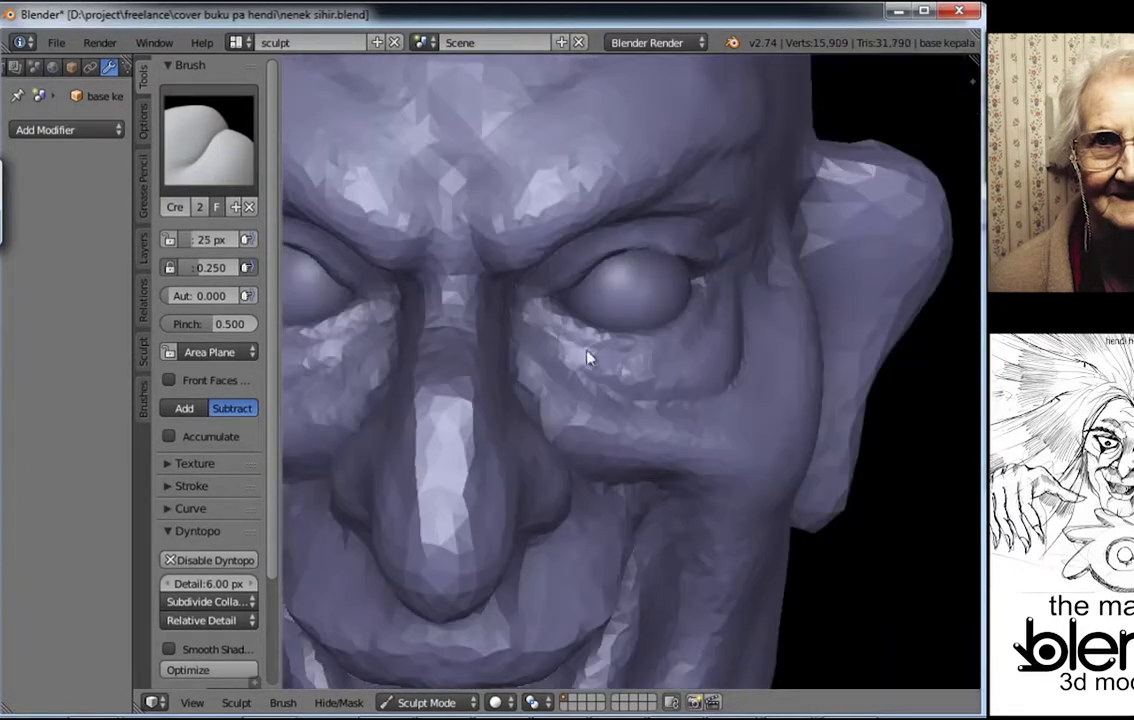
pyautogui.moveTo(587, 357)
pyautogui.mouseDown(button='middle')
pyautogui.moveTo(607, 382)
pyautogui.moveTo(554, 365)
pyautogui.moveTo(625, 388)
pyautogui.moveTo(577, 355)
pyautogui.moveTo(625, 314)
pyautogui.mouseUp(button='middle')
pyautogui.scroll(2, 642, 285)
pyautogui.scroll(2, 642, 285)
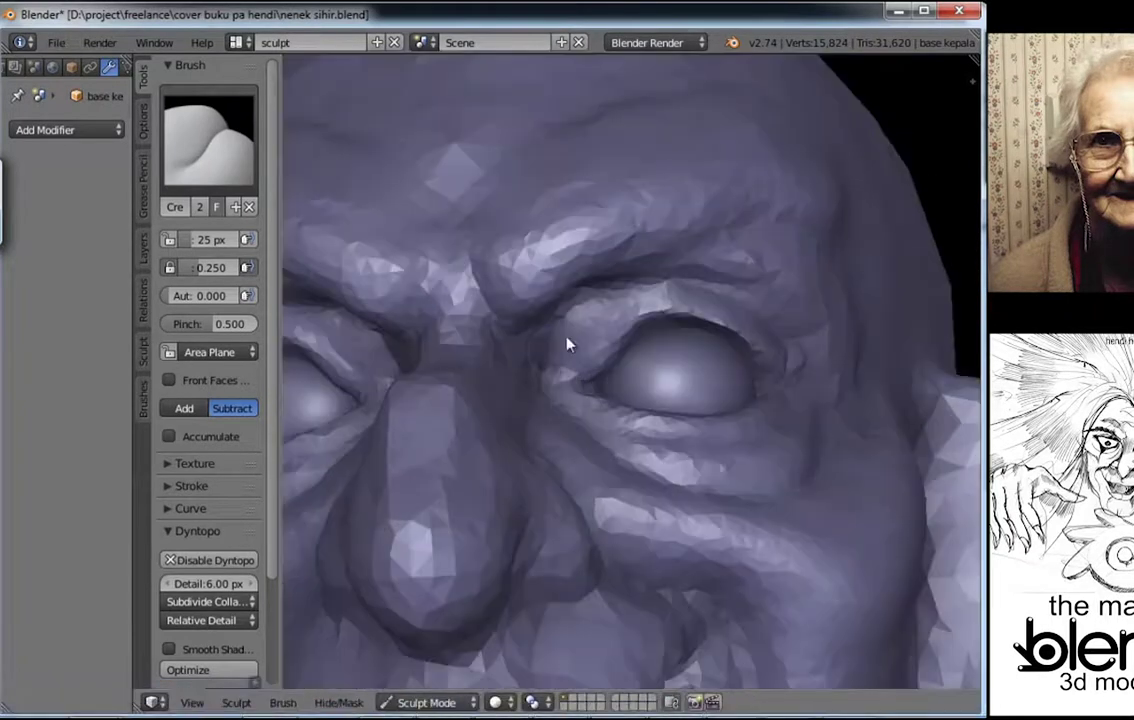
pyautogui.moveTo(567, 339)
pyautogui.mouseDown(button='middle')
pyautogui.moveTo(775, 325)
pyautogui.moveTo(760, 300)
pyautogui.mouseUp(button='middle')
# Step: Switch to the Clay brush, then a stronger clay brush, to build up form
pyautogui.click(208, 140)
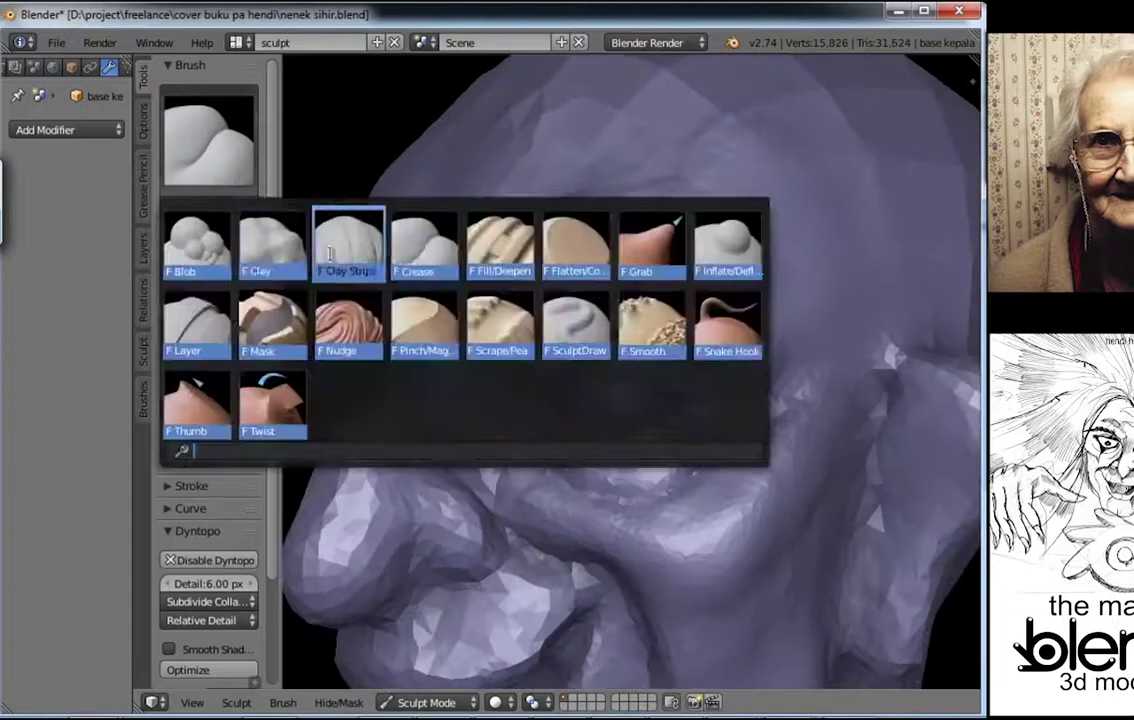
pyautogui.click(347, 241)
pyautogui.moveTo(738, 229)
pyautogui.mouseDown(button='middle')
pyautogui.moveTo(828, 329)
pyautogui.moveTo(577, 354)
pyautogui.moveTo(530, 310)
pyautogui.mouseUp(button='middle')
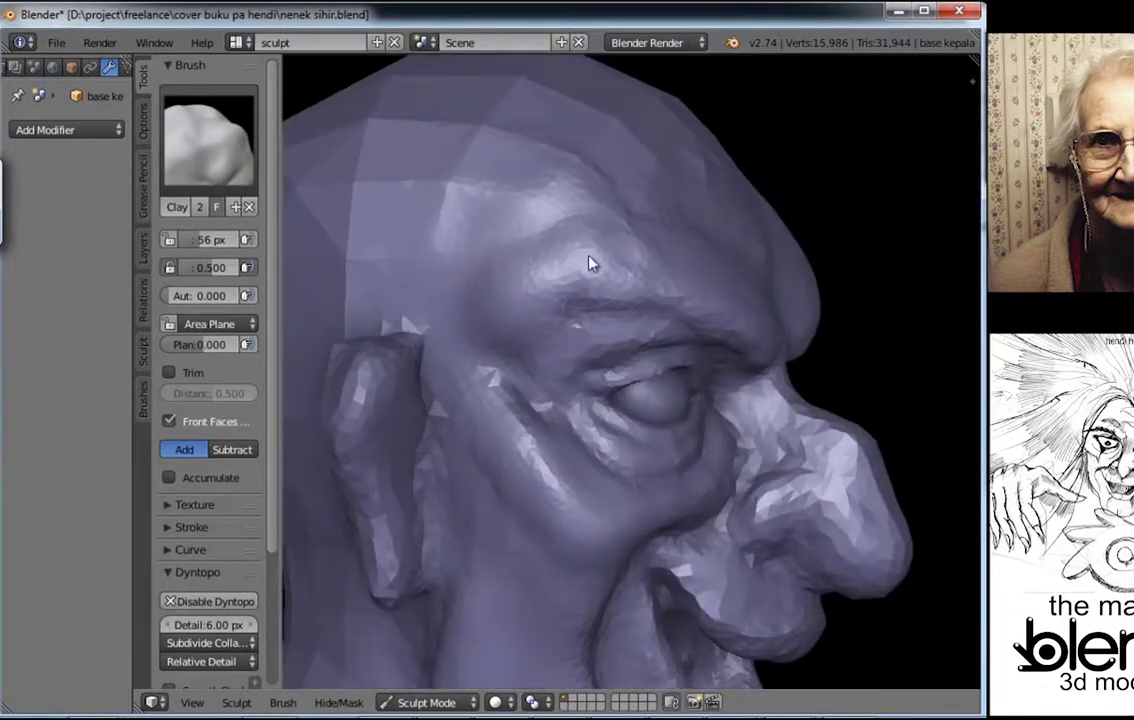
pyautogui.click(240, 167)
pyautogui.click(493, 355)
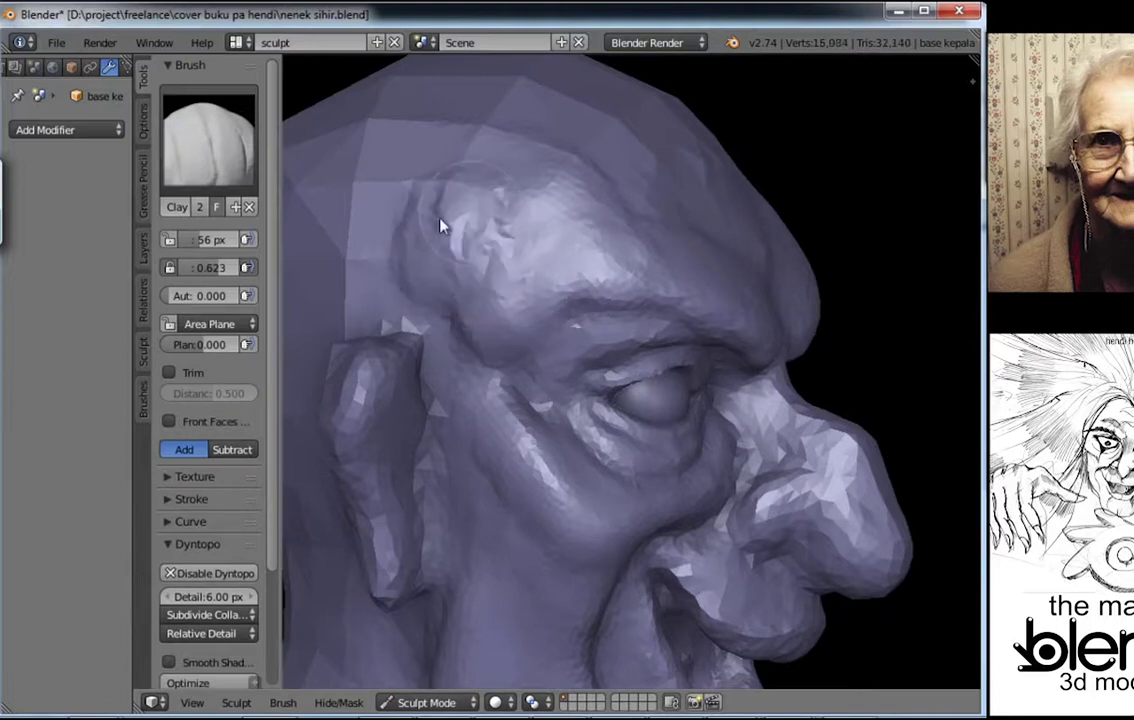
pyautogui.moveTo(440, 226)
pyautogui.mouseDown(button='middle')
pyautogui.moveTo(562, 314)
pyautogui.moveTo(754, 405)
pyautogui.moveTo(623, 445)
pyautogui.mouseUp(button='middle')
# Step: Pull the grinning mouth into shape with the Grab brush, enlarging then shrinking its radius
pyautogui.press('g')
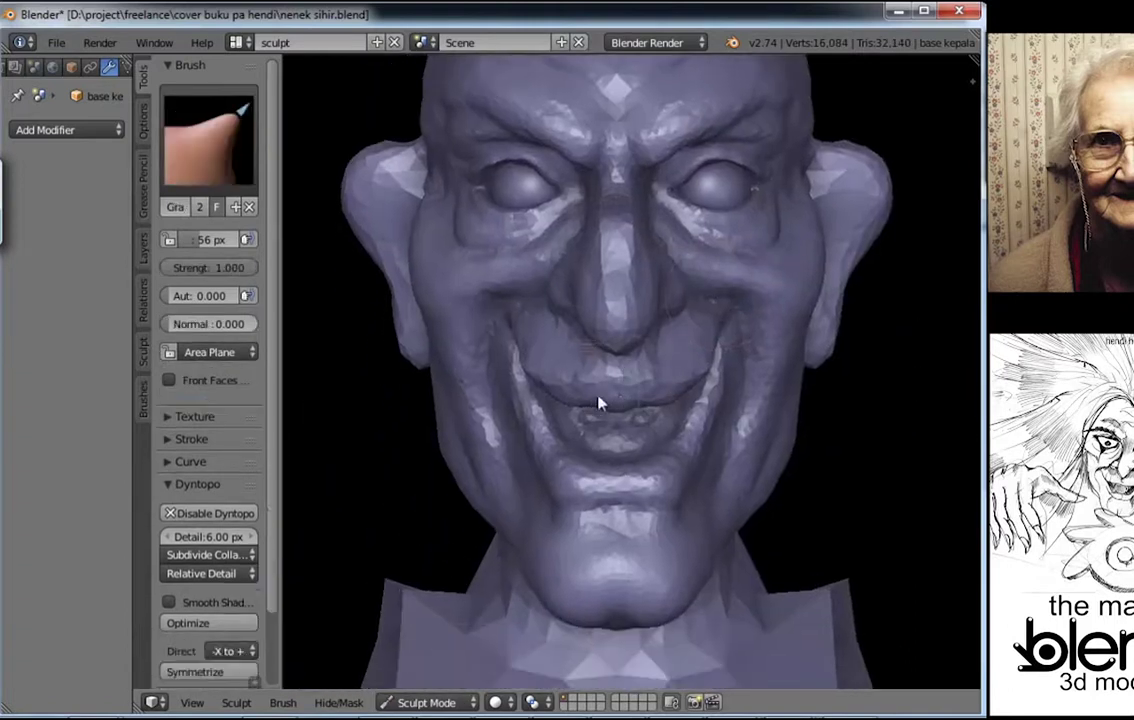
pyautogui.press('f')
pyautogui.click(482, 413)
pyautogui.scroll(-1, 482, 413)
pyautogui.moveTo(478, 410)
pyautogui.mouseDown(button='middle')
pyautogui.moveTo(709, 397)
pyautogui.moveTo(673, 425)
pyautogui.moveTo(603, 428)
pyautogui.mouseUp(button='middle')
pyautogui.scroll(2, 603, 428)
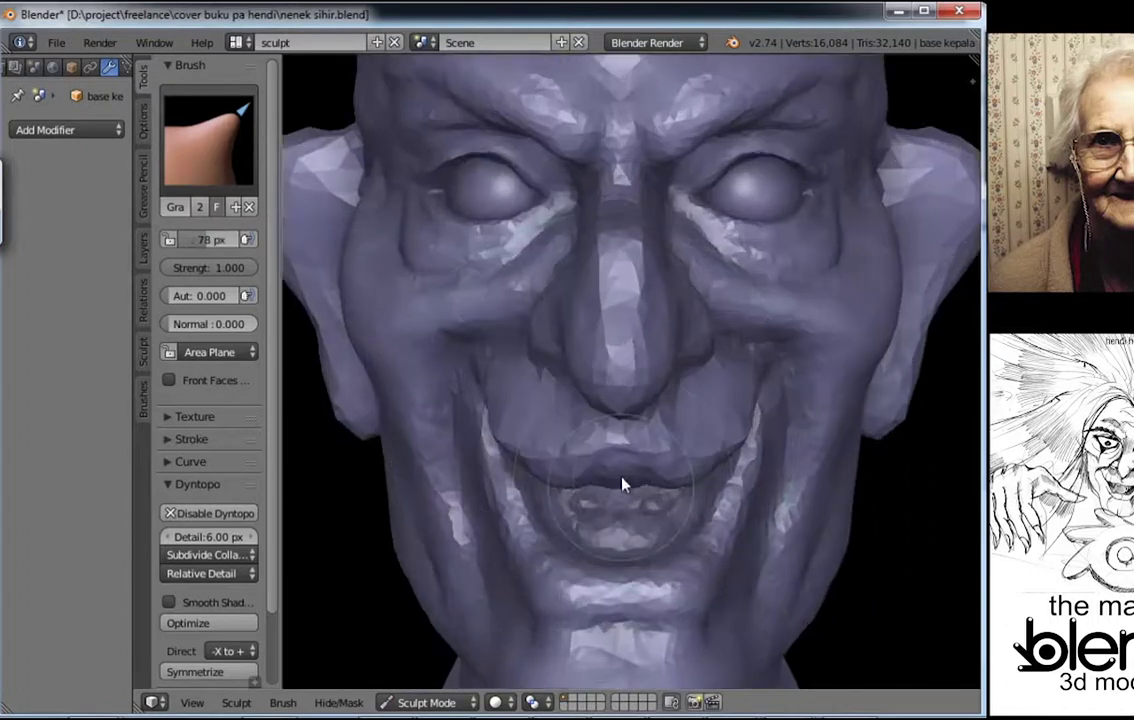
pyautogui.press('f')
pyautogui.click(676, 472)
pyautogui.scroll(-1, 676, 472)
pyautogui.moveTo(676, 472)
pyautogui.mouseDown(button='middle')
pyautogui.moveTo(729, 440)
pyautogui.moveTo(666, 481)
pyautogui.moveTo(673, 443)
pyautogui.moveTo(594, 424)
pyautogui.moveTo(554, 375)
pyautogui.moveTo(650, 410)
pyautogui.moveTo(655, 437)
pyautogui.moveTo(630, 514)
pyautogui.moveTo(686, 509)
pyautogui.moveTo(565, 430)
pyautogui.moveTo(554, 454)
pyautogui.moveTo(650, 497)
pyautogui.moveTo(516, 456)
pyautogui.moveTo(509, 383)
pyautogui.moveTo(585, 398)
pyautogui.moveTo(729, 350)
pyautogui.moveTo(739, 408)
pyautogui.moveTo(728, 438)
pyautogui.mouseUp(button='middle')
# Step: Set the Crease brush to 20 px and save nenek sihir.blend
pyautogui.hotkey('shift', 'c')
pyautogui.scroll(1, 594, 424)
pyautogui.press('f')
pyautogui.click(562, 375)
pyautogui.hotkey('ctrl', 's')
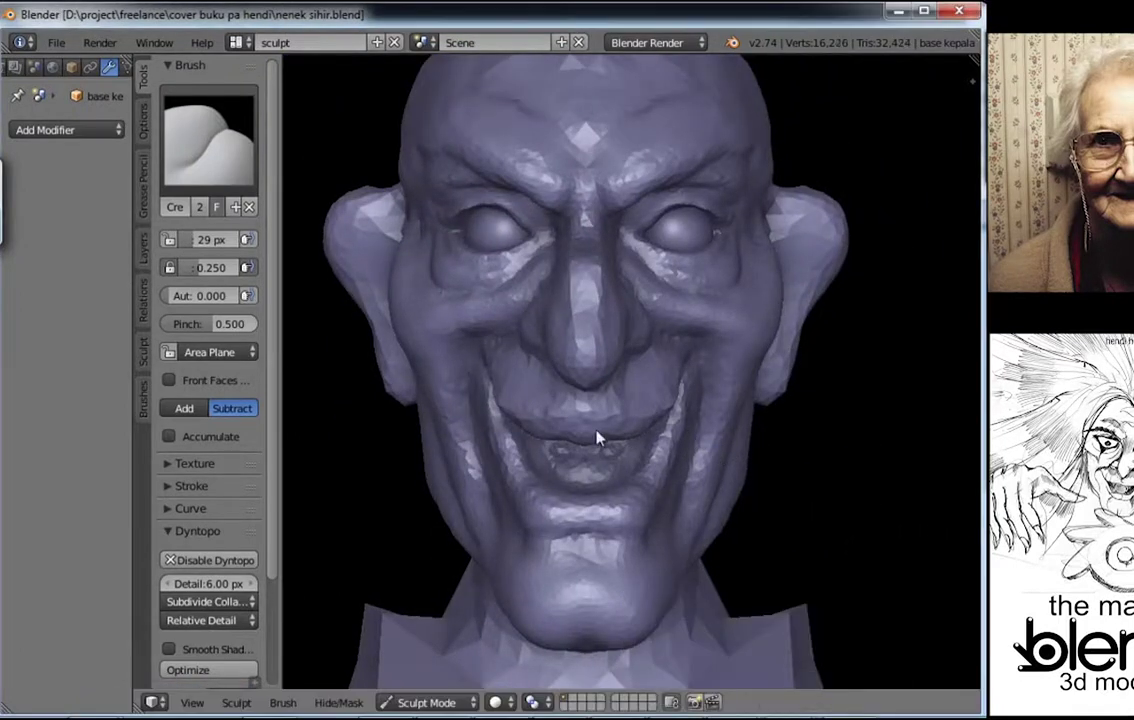
pyautogui.moveTo(600, 436)
pyautogui.mouseDown(button='middle')
pyautogui.moveTo(600, 499)
pyautogui.moveTo(562, 441)
pyautogui.moveTo(578, 368)
pyautogui.mouseUp(button='middle')
# Step: Pick a clay brush and add clay strokes along the cheek fold
pyautogui.click(209, 137)
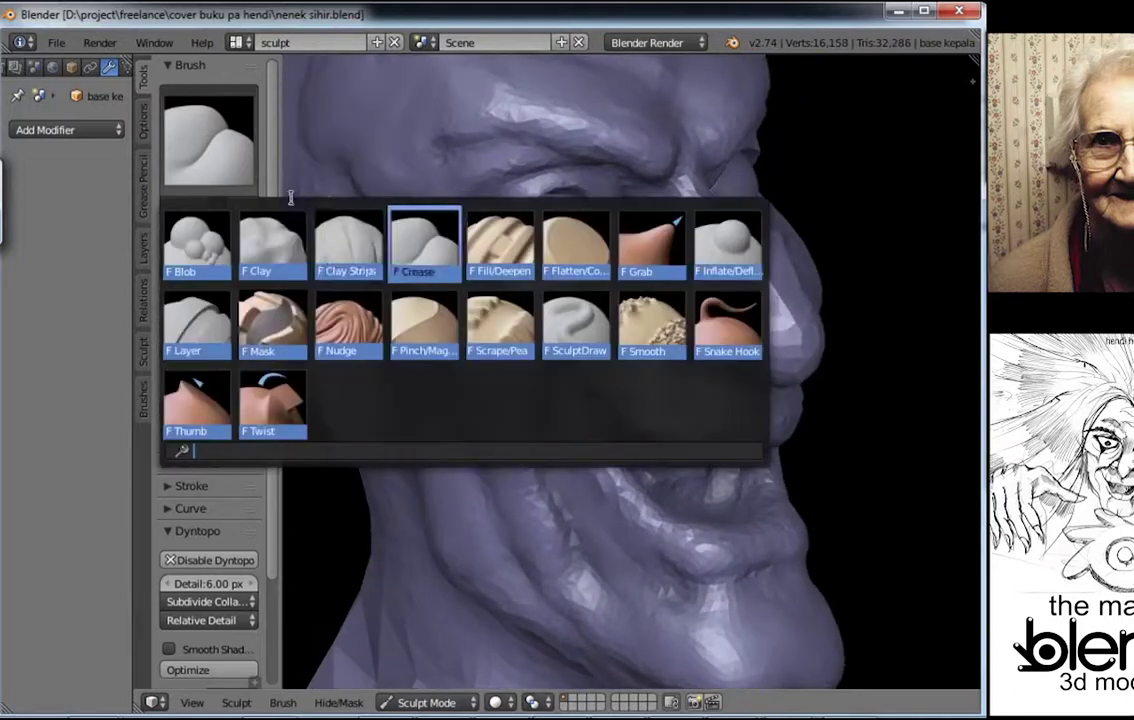
pyautogui.click(269, 243)
pyautogui.moveTo(544, 325)
pyautogui.mouseDown(button='middle')
pyautogui.moveTo(559, 332)
pyautogui.moveTo(557, 322)
pyautogui.mouseUp(button='middle')
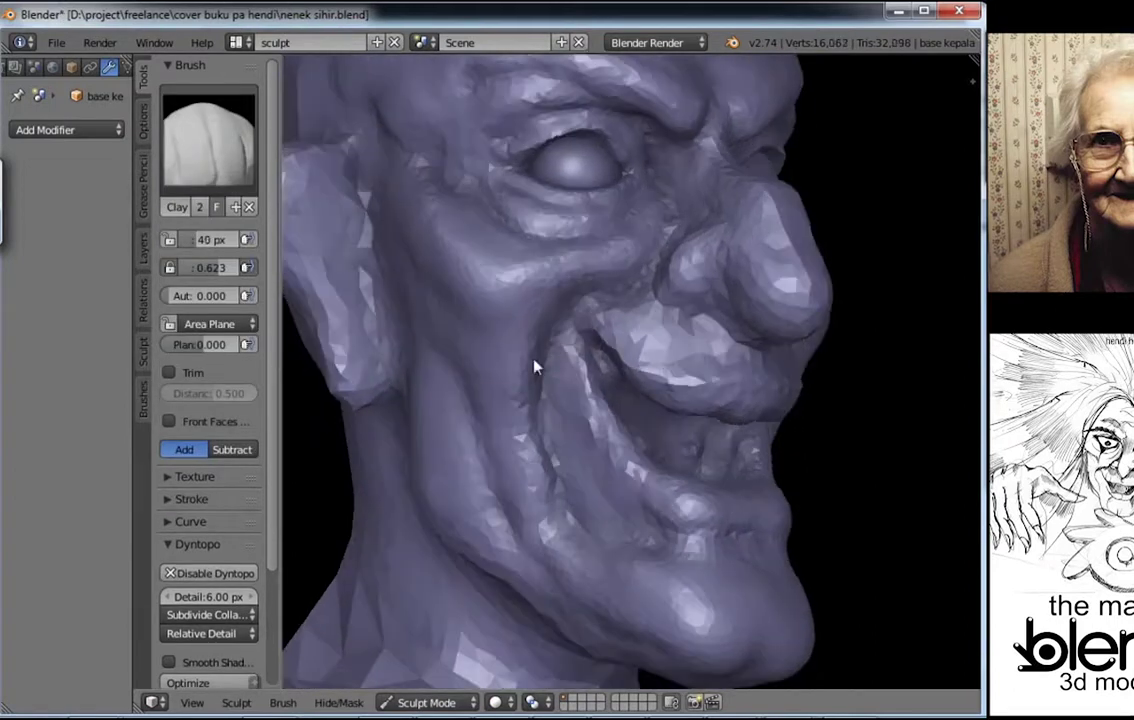
pyautogui.moveTo(535, 368); pyautogui.dragTo(514, 370)
pyautogui.moveTo(514, 370)
pyautogui.mouseDown(button='middle')
pyautogui.moveTo(478, 212)
pyautogui.moveTo(607, 286)
pyautogui.moveTo(607, 385)
pyautogui.moveTo(719, 347)
pyautogui.moveTo(787, 298)
pyautogui.moveTo(721, 304)
pyautogui.mouseUp(button='middle')
# Step: Switch to the Grab brush and reshape the head from the front
pyautogui.press('g')
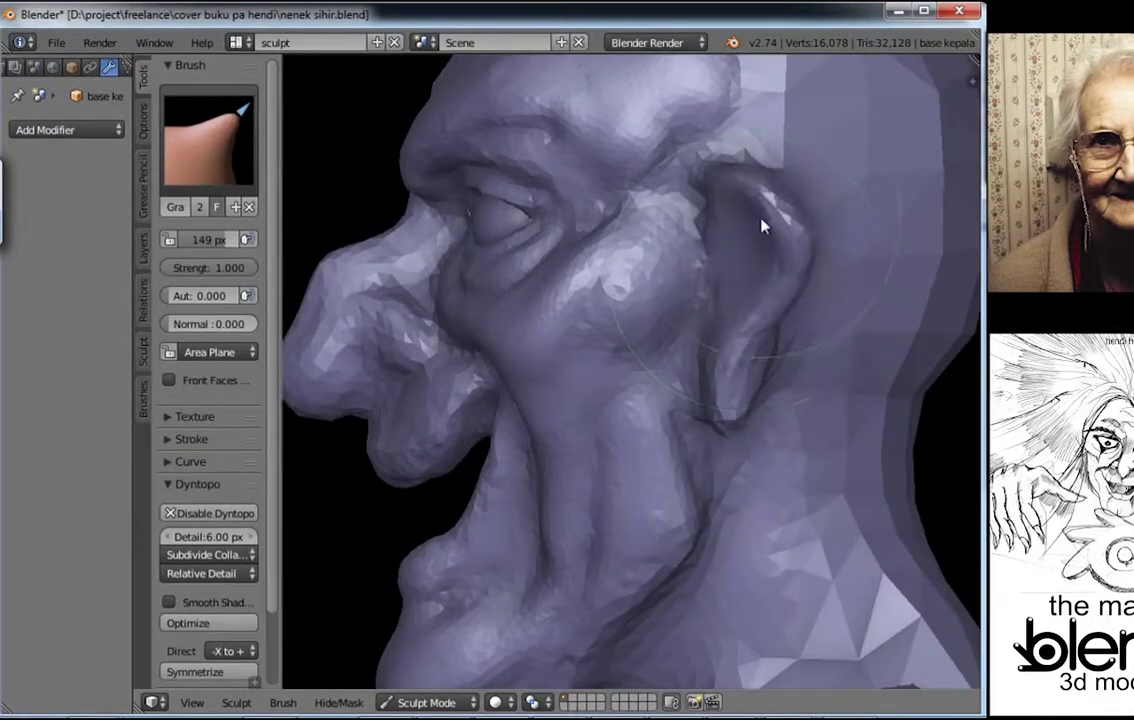
pyautogui.moveTo(725, 271); pyautogui.dragTo(832, 290, button='middle')
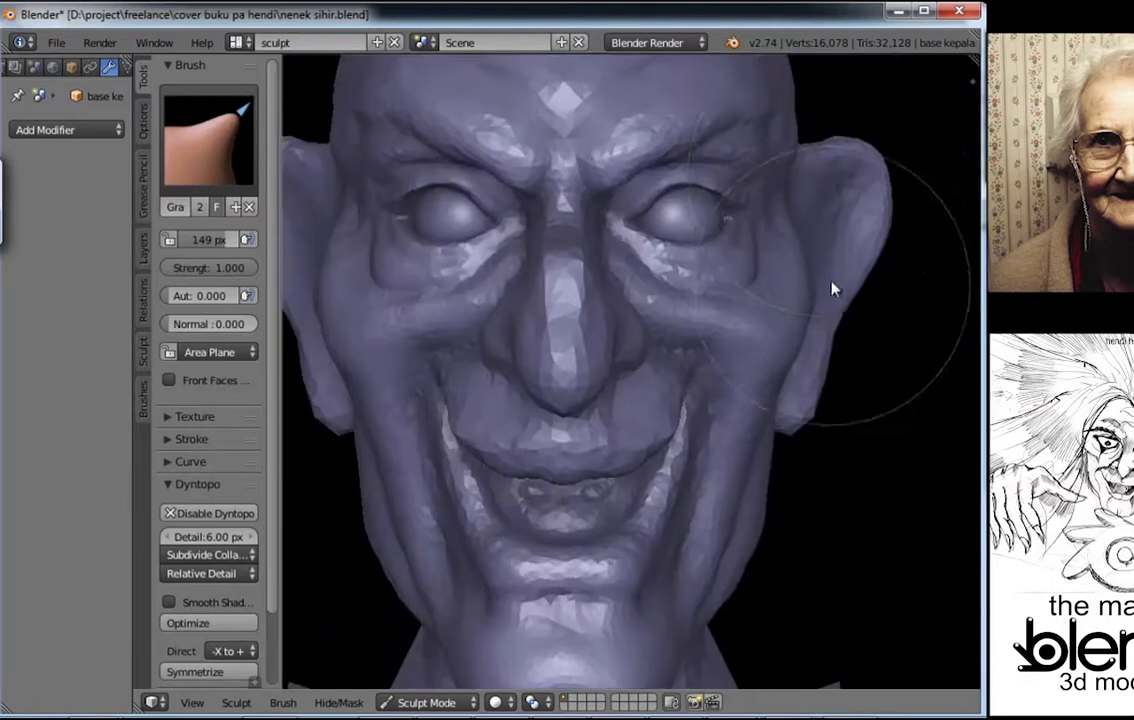
pyautogui.moveTo(845, 187)
pyautogui.mouseDown(button='middle')
pyautogui.moveTo(790, 405)
pyautogui.moveTo(825, 393)
pyautogui.mouseUp(button='middle')
pyautogui.scroll(-2, 782, 397)
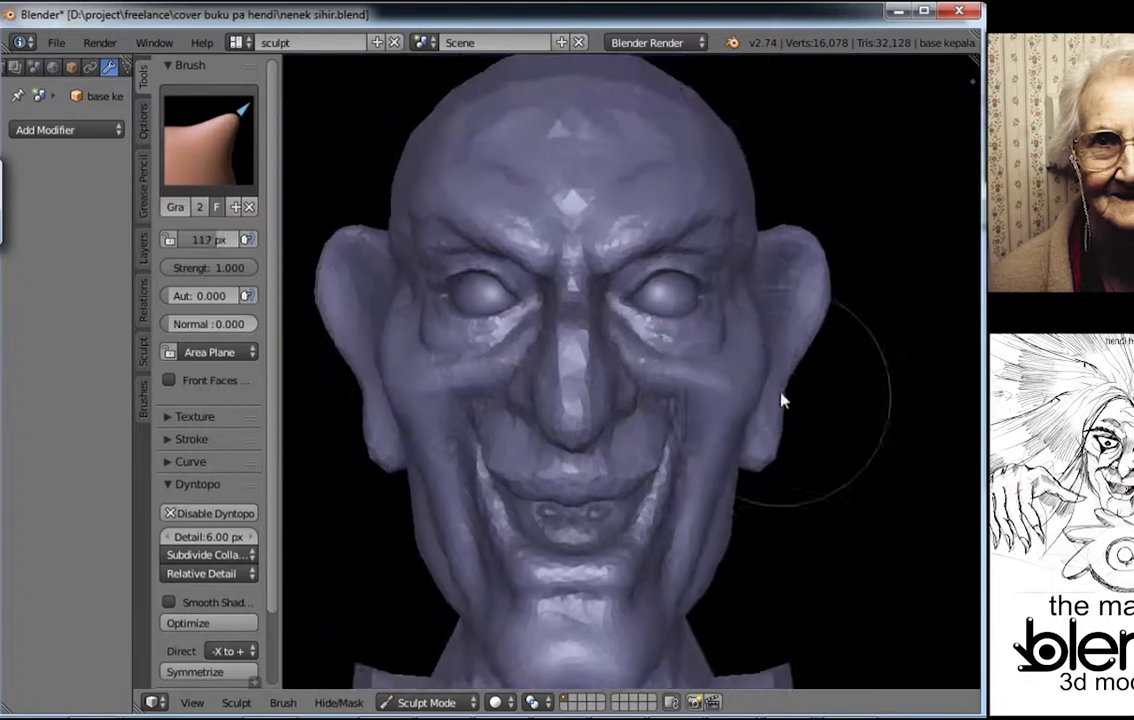
pyautogui.scroll(1, 728, 357)
pyautogui.moveTo(656, 301); pyautogui.dragTo(496, 380, button='middle')
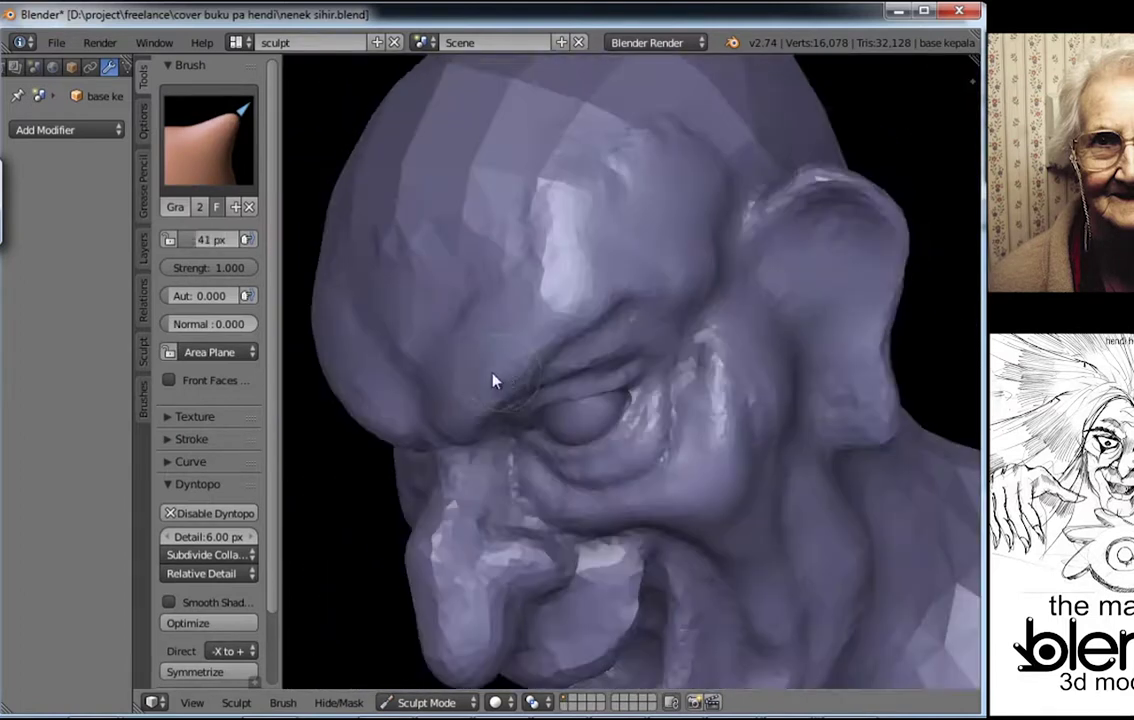
# Step: Grab-shape the left brow ridge and ear from close side views
pyautogui.scroll(2, 506, 302)
pyautogui.scroll(-2, 507, 302)
pyautogui.scroll(-1, 494, 278)
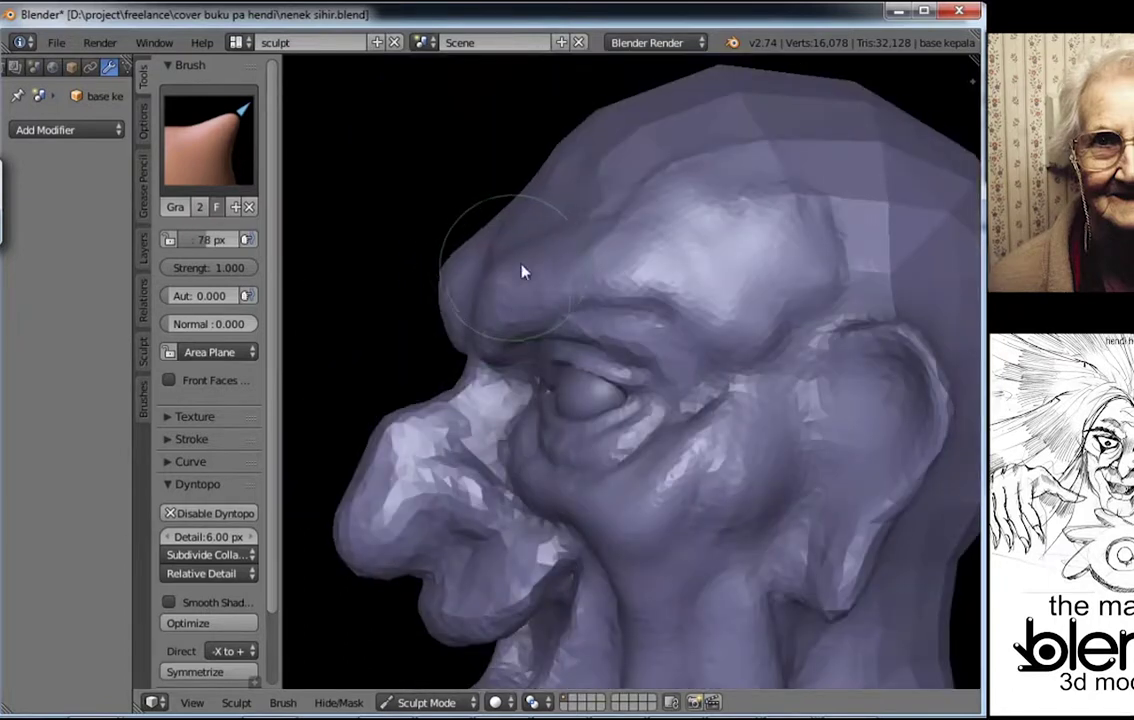
pyautogui.moveTo(524, 268); pyautogui.dragTo(587, 318, button='middle')
pyautogui.moveTo(620, 357); pyautogui.dragTo(577, 430, button='middle')
pyautogui.scroll(1, 496, 392)
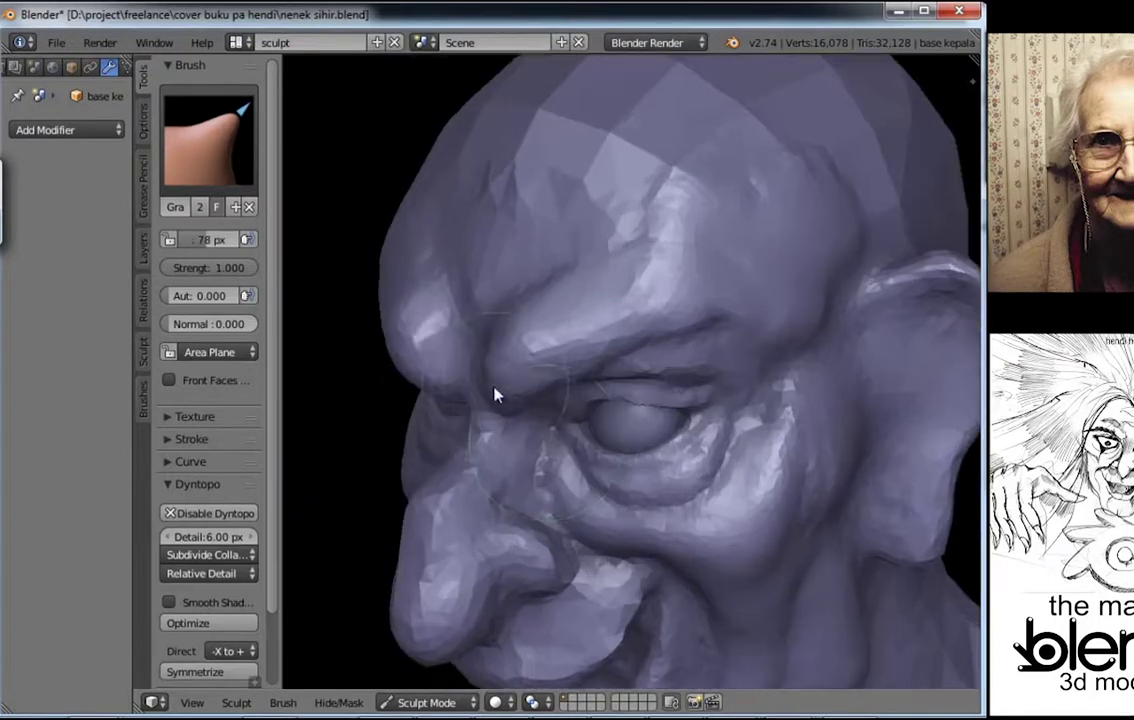
pyautogui.moveTo(496, 392)
pyautogui.mouseDown(button='middle')
pyautogui.moveTo(612, 392)
pyautogui.moveTo(700, 300)
pyautogui.mouseUp(button='middle')
pyautogui.scroll(2, 700, 300)
# Step: Dab 33 px clay onto the furrowed brow between the eyes
pyautogui.press('KP_1')
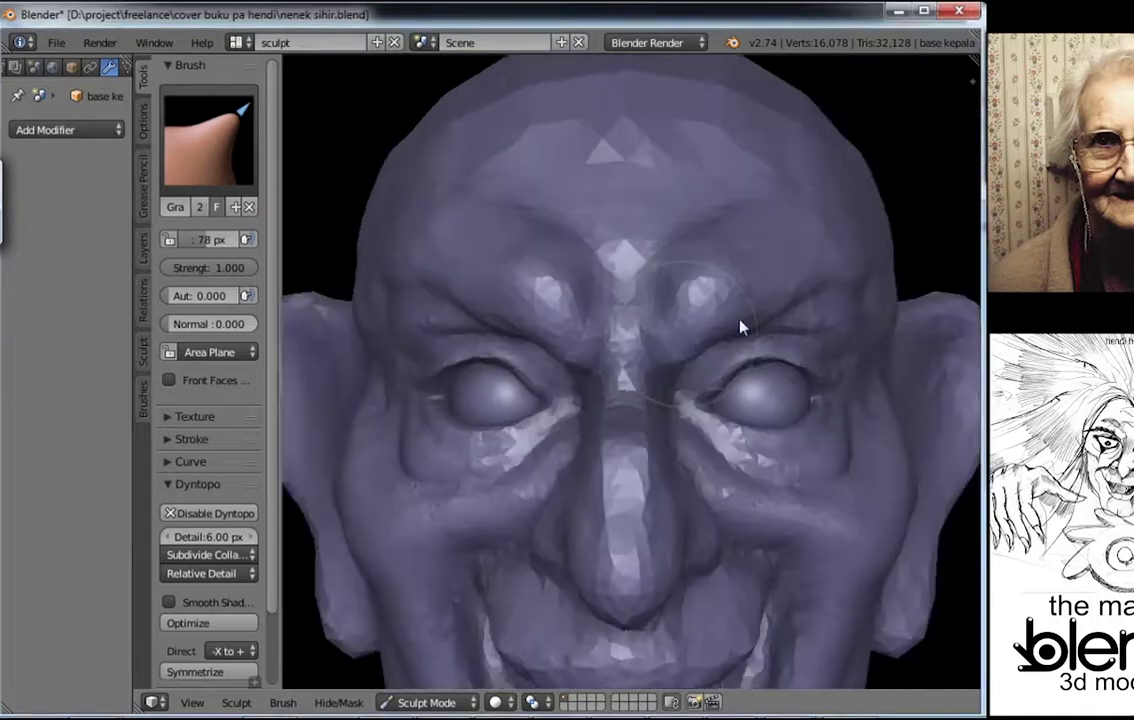
pyautogui.click(231, 159)
pyautogui.click(378, 260)
pyautogui.moveTo(444, 271)
pyautogui.mouseDown(button='middle')
pyautogui.moveTo(631, 298)
pyautogui.moveTo(671, 278)
pyautogui.moveTo(710, 280)
pyautogui.mouseUp(button='middle')
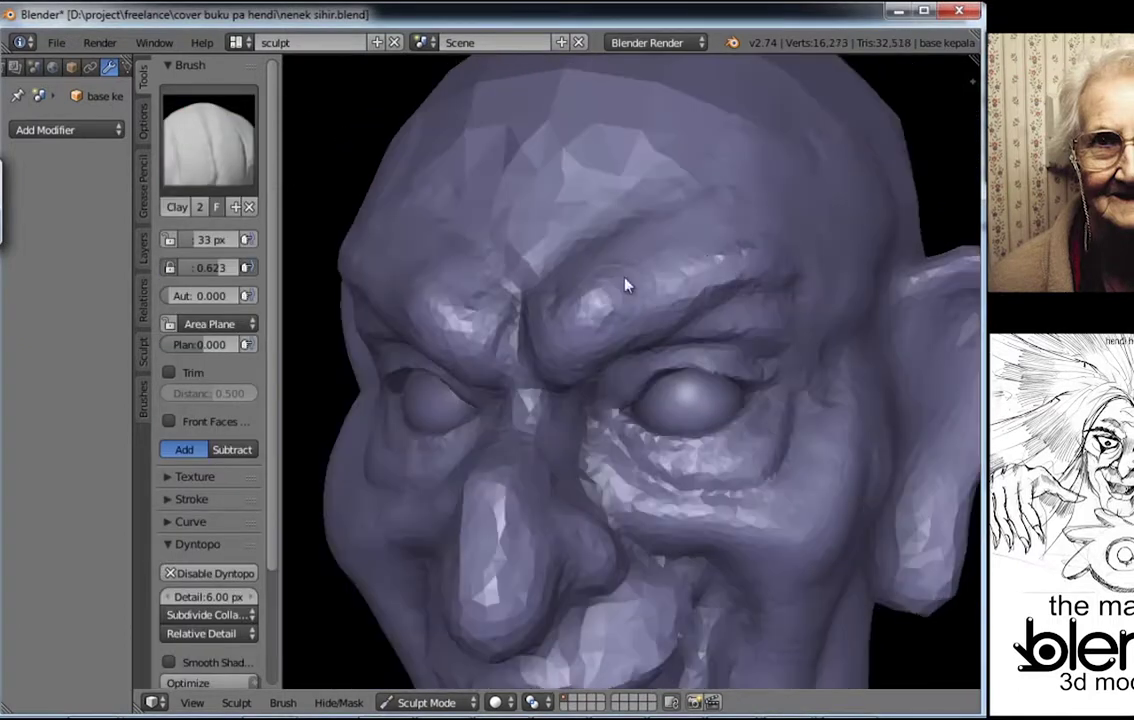
pyautogui.moveTo(624, 286)
pyautogui.mouseDown(button='middle')
pyautogui.moveTo(618, 316)
pyautogui.moveTo(678, 292)
pyautogui.moveTo(683, 314)
pyautogui.mouseUp(button='middle')
pyautogui.hotkey('shift', 'c')
# Step: Mask the areas around both eyes with an enlarged Mask brush
pyautogui.press('p')
pyautogui.press('m')
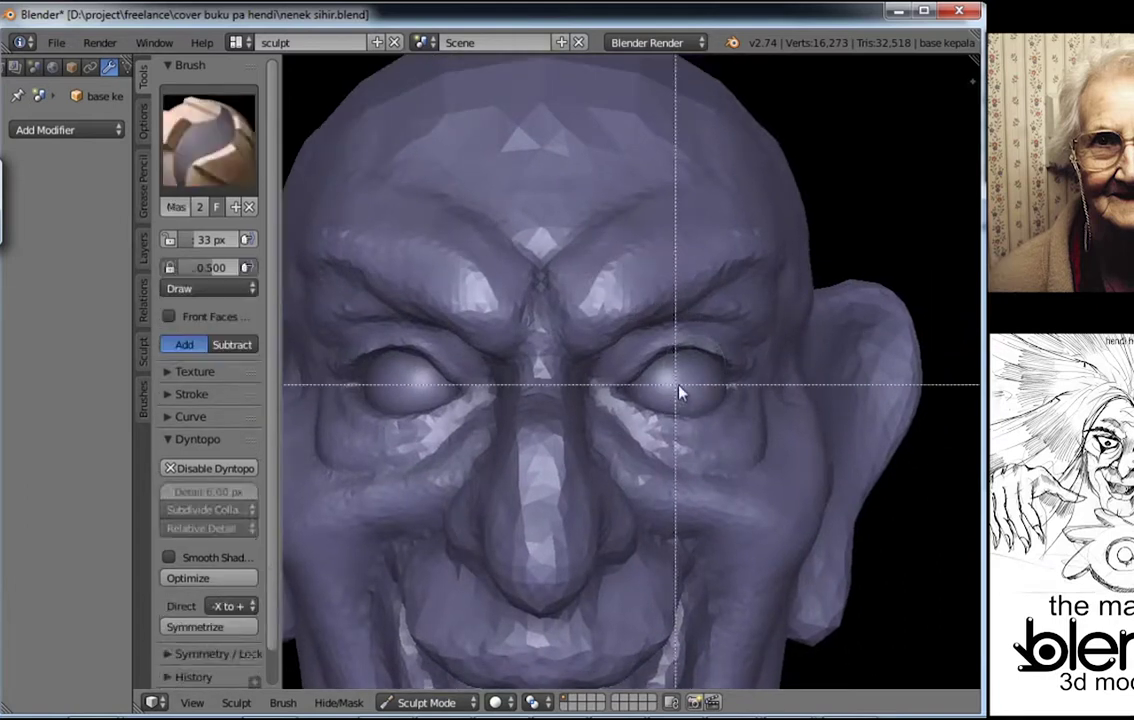
pyautogui.press('f')
pyautogui.click(661, 407)
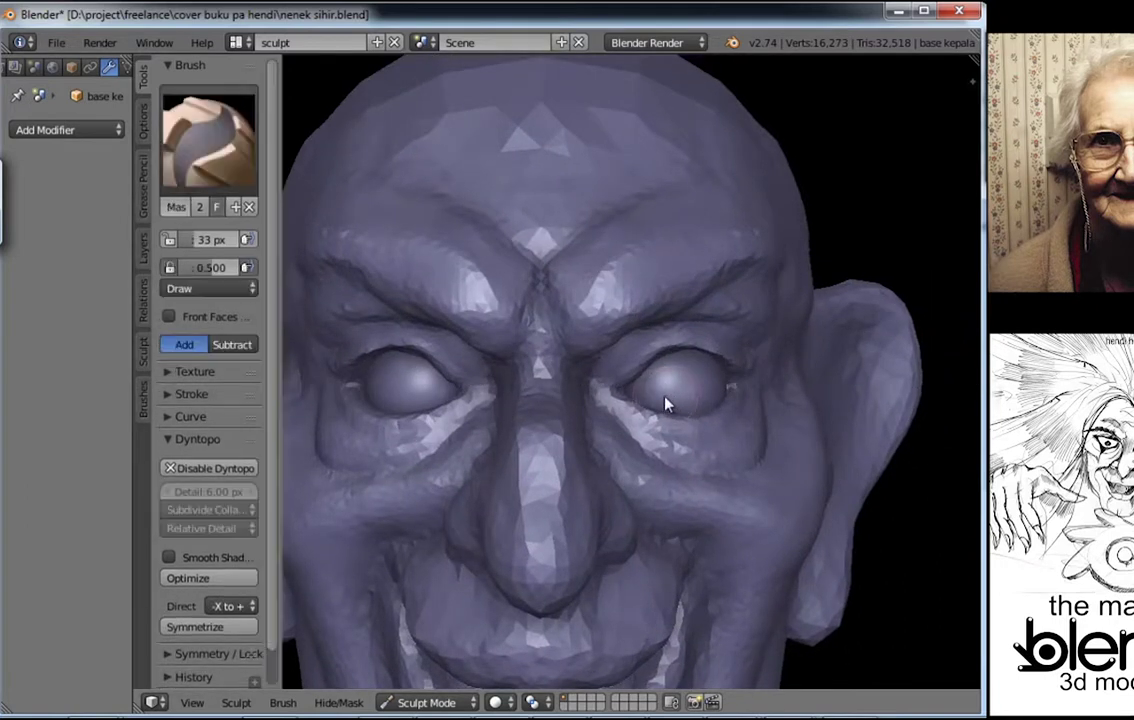
pyautogui.moveTo(661, 407); pyautogui.dragTo(640, 393)
pyautogui.moveTo(674, 361)
pyautogui.mouseDown(button='middle')
pyautogui.moveTo(674, 451)
pyautogui.moveTo(667, 389)
pyautogui.moveTo(699, 380)
pyautogui.mouseUp(button='middle')
# Step: Reshape the brow above the masked eye sockets with the 130 px Grab brush
pyautogui.press('g')
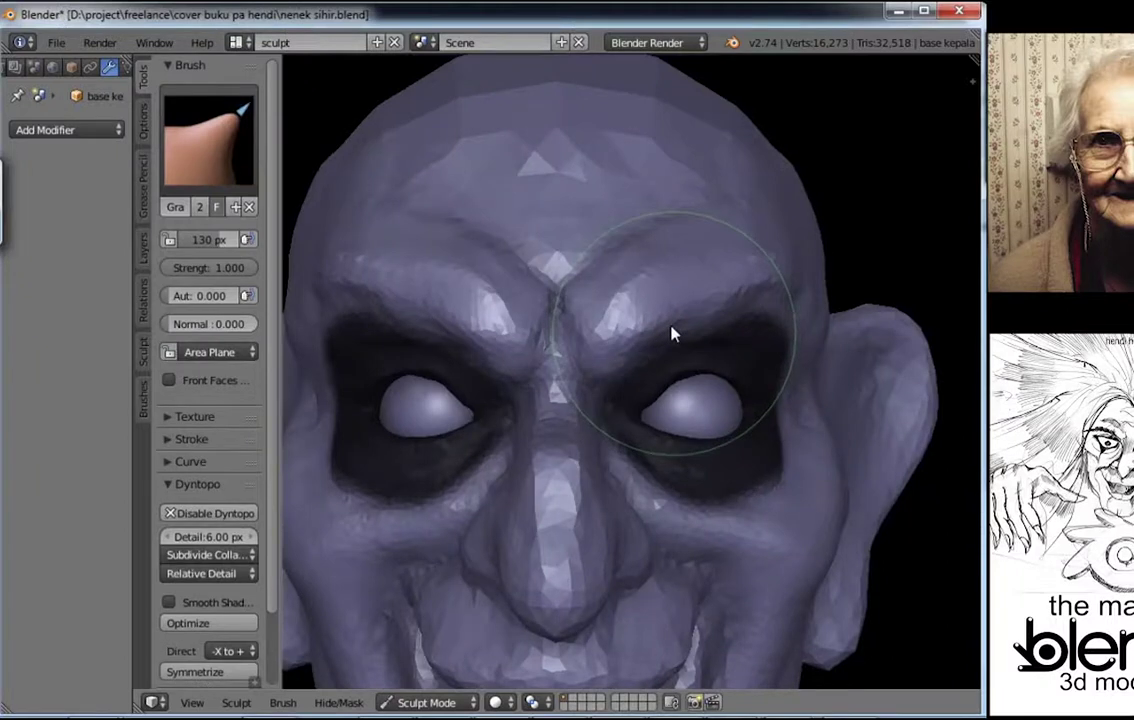
pyautogui.scroll(-3, 645, 324)
pyautogui.scroll(2, 633, 392)
pyautogui.moveTo(633, 392); pyautogui.dragTo(676, 279, button='middle')
pyautogui.hotkey('shift', 'c')
pyautogui.scroll(2, 602, 357)
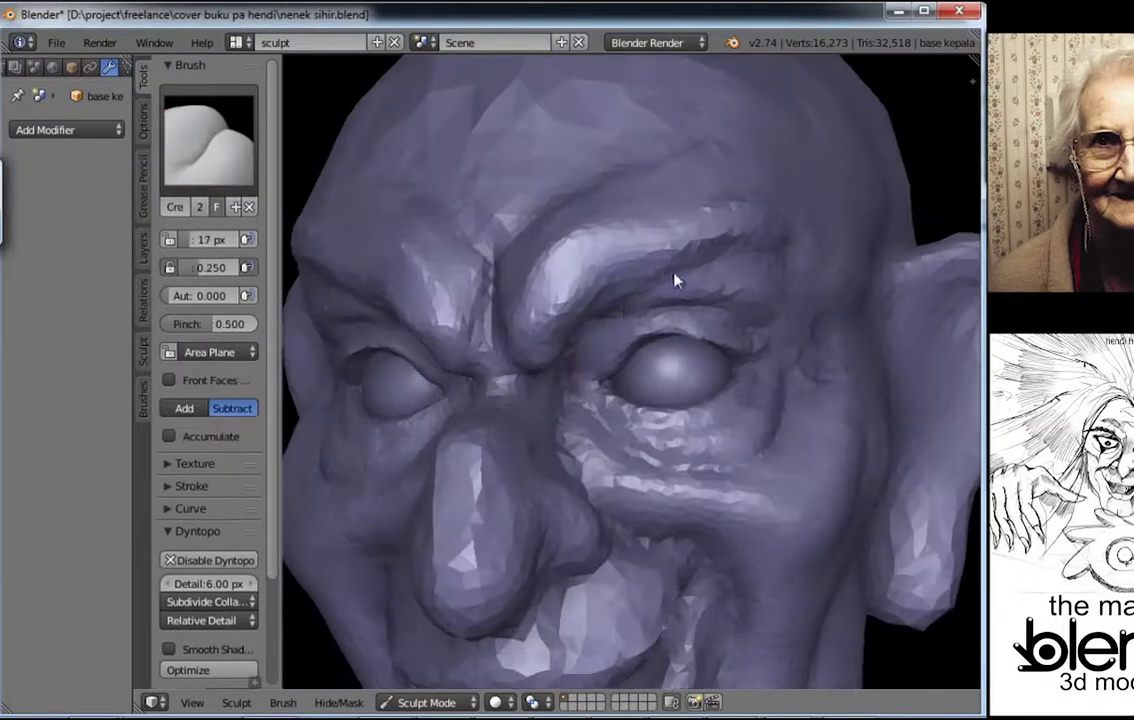
# Step: Crease several wrinkle lines into the brow
pyautogui.moveTo(676, 279); pyautogui.dragTo(650, 288)
pyautogui.moveTo(647, 234); pyautogui.dragTo(716, 207, button='middle')
pyautogui.moveTo(716, 207); pyautogui.dragTo(666, 297)
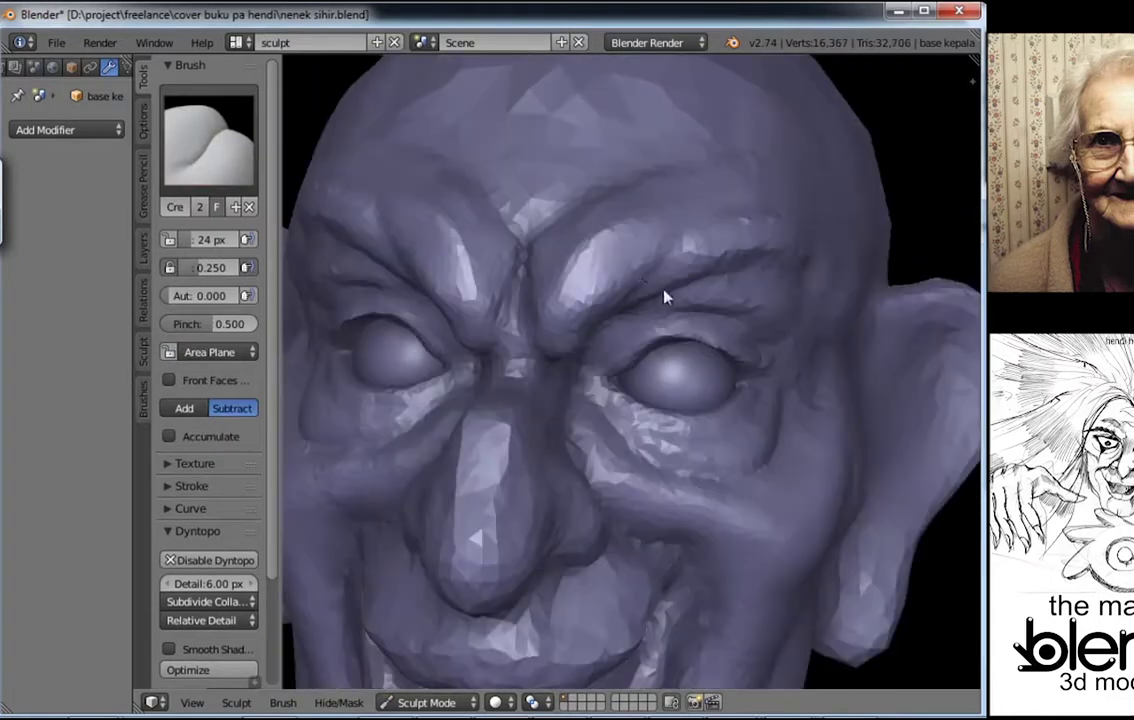
pyautogui.moveTo(707, 314)
pyautogui.mouseDown(button='middle')
pyautogui.moveTo(719, 273)
pyautogui.moveTo(765, 263)
pyautogui.mouseUp(button='middle')
# Step: Pick the Clay brush from the brush selection grid
pyautogui.press('space')
pyautogui.click(347, 245)
pyautogui.scroll(-3, 713, 305)
pyautogui.scroll(1, 683, 302)
pyautogui.press('space')
pyautogui.click(347, 240)
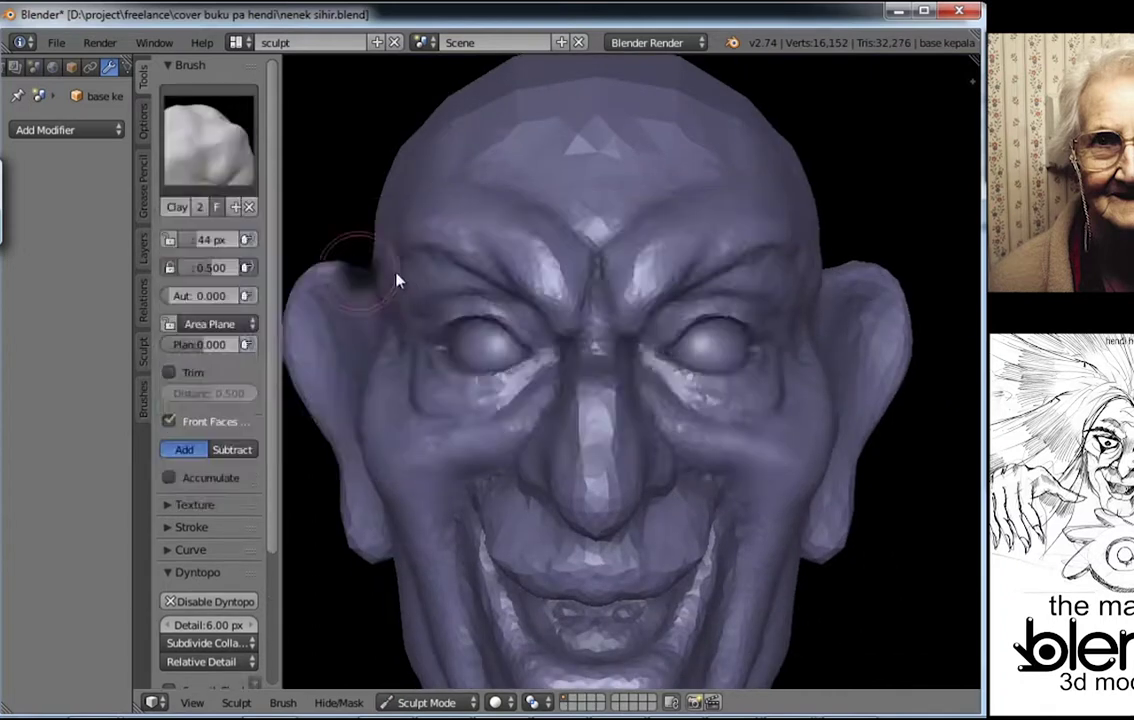
pyautogui.scroll(-1, 631, 318)
pyautogui.scroll(1, 630, 290)
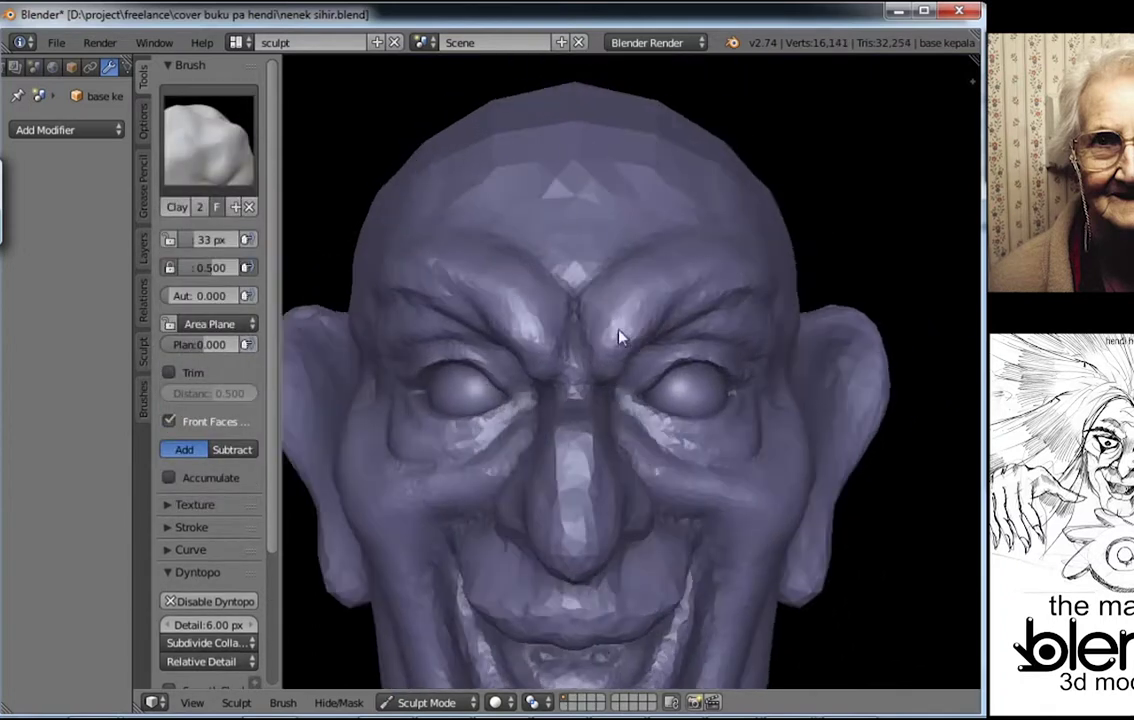
# Step: Switch to the stronger clay brush and build up clay below the eye
pyautogui.moveTo(645, 367)
pyautogui.mouseDown(button='middle')
pyautogui.moveTo(577, 362)
pyautogui.moveTo(638, 332)
pyautogui.moveTo(678, 357)
pyautogui.moveTo(686, 424)
pyautogui.moveTo(533, 354)
pyautogui.mouseUp(button='middle')
pyautogui.scroll(2, 577, 362)
pyautogui.click(240, 187)
pyautogui.click(378, 273)
pyautogui.scroll(-2, 638, 332)
pyautogui.scroll(-1, 668, 304)
pyautogui.scroll(2, 686, 424)
pyautogui.moveTo(565, 365); pyautogui.dragTo(640, 385)
pyautogui.scroll(2, 648, 438)
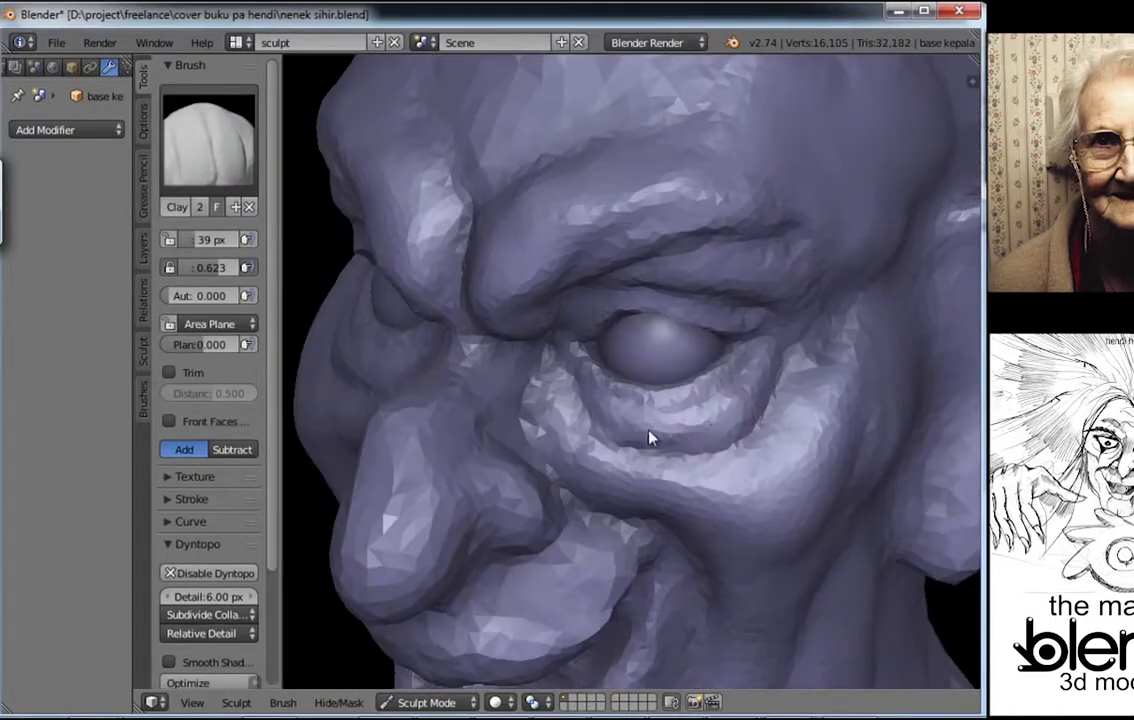
# Step: With the Crease brush, carve wrinkles around and under the eye
pyautogui.hotkey('shift', 'c')
pyautogui.moveTo(733, 420)
pyautogui.mouseDown(button='middle')
pyautogui.moveTo(711, 421)
pyautogui.moveTo(663, 286)
pyautogui.moveTo(749, 299)
pyautogui.mouseUp(button='middle')
pyautogui.scroll(2, 638, 271)
pyautogui.press('g')
pyautogui.scroll(1, 633, 289)
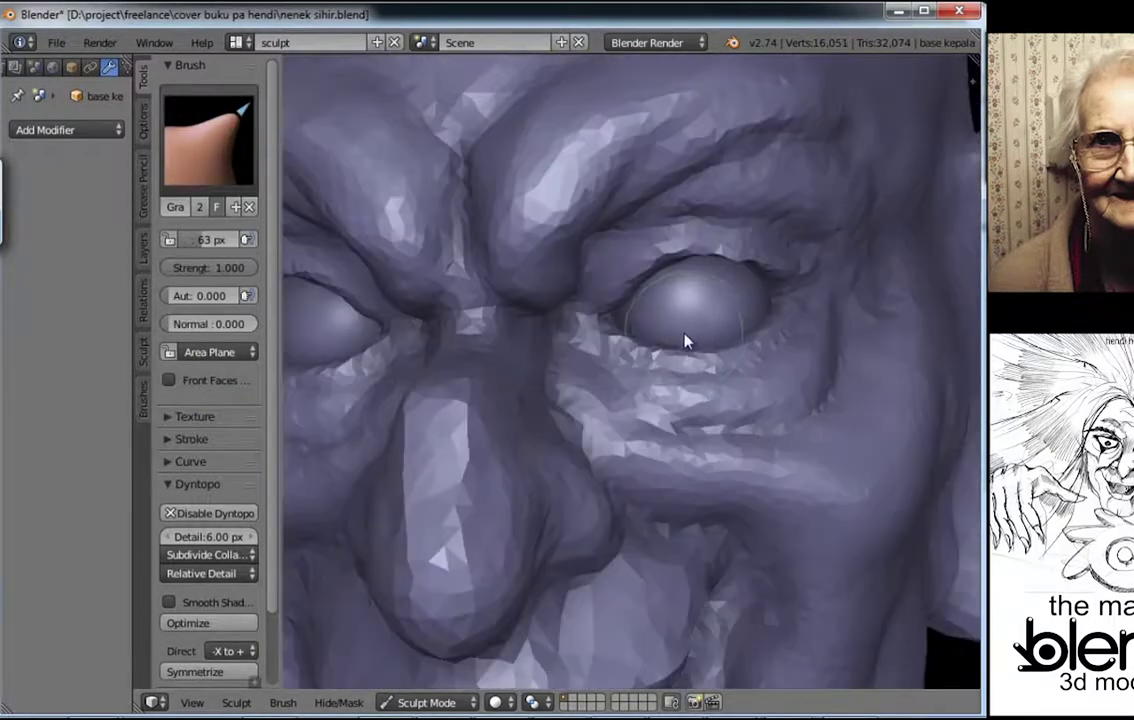
pyautogui.hotkey('shift', 'c')
pyautogui.moveTo(686, 337)
pyautogui.mouseDown(button='middle')
pyautogui.moveTo(643, 320)
pyautogui.moveTo(721, 251)
pyautogui.moveTo(683, 297)
pyautogui.moveTo(792, 248)
pyautogui.moveTo(627, 380)
pyautogui.moveTo(645, 395)
pyautogui.mouseUp(button='middle')
pyautogui.scroll(1, 651, 276)
pyautogui.moveTo(645, 395); pyautogui.dragTo(658, 410)
pyautogui.moveTo(658, 410); pyautogui.dragTo(580, 392, button='middle')
pyautogui.moveTo(757, 369)
pyautogui.mouseDown(button='middle')
pyautogui.moveTo(620, 448)
pyautogui.moveTo(728, 487)
pyautogui.moveTo(668, 415)
pyautogui.moveTo(592, 413)
pyautogui.moveTo(691, 456)
pyautogui.moveTo(693, 384)
pyautogui.mouseUp(button='middle')
# Step: Alternate Grab and Crease brushes around the right eye, then view the whole face
pyautogui.press('g')
pyautogui.hotkey('shift', 'c')
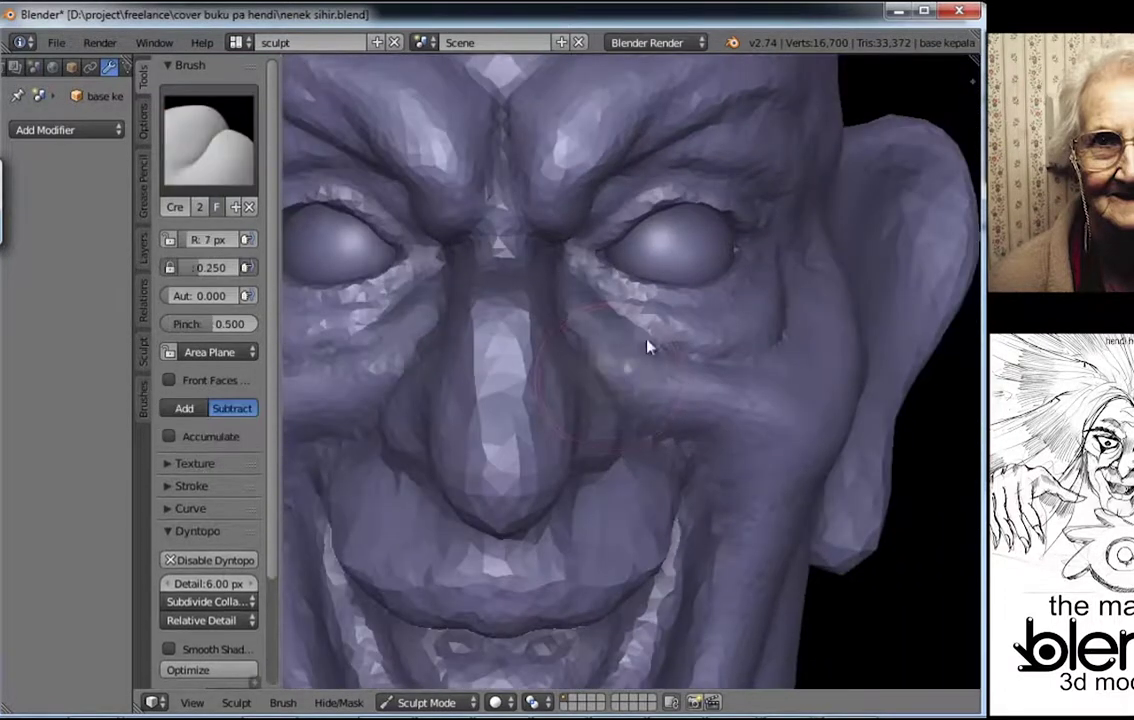
pyautogui.moveTo(648, 344); pyautogui.dragTo(615, 360, button='middle')
pyautogui.moveTo(703, 361)
pyautogui.mouseDown(button='middle')
pyautogui.moveTo(734, 271)
pyautogui.moveTo(719, 397)
pyautogui.moveTo(623, 401)
pyautogui.moveTo(613, 418)
pyautogui.moveTo(676, 306)
pyautogui.moveTo(747, 256)
pyautogui.mouseUp(button='middle')
pyautogui.press('g')
pyautogui.scroll(-3, 747, 256)
pyautogui.scroll(3, 772, 296)
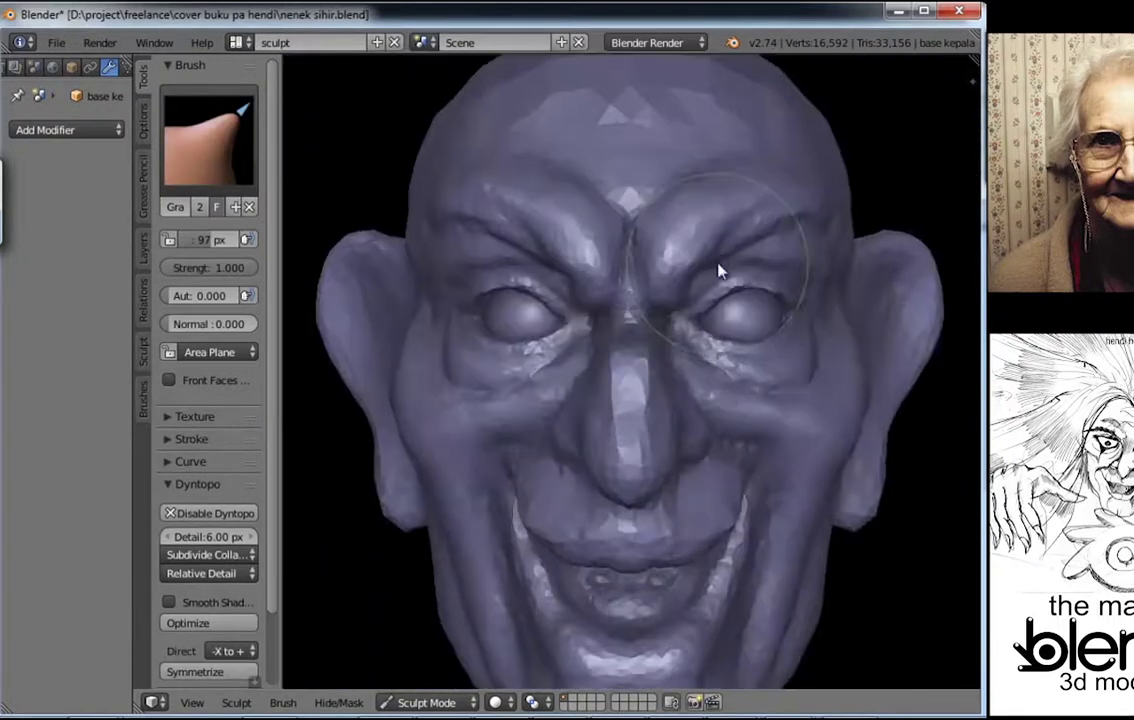
# Step: Enlarge the Grab brush radius and move in close on the right eye
pyautogui.press('f')
pyautogui.click(706, 300)
pyautogui.scroll(-2, 706, 300)
pyautogui.moveTo(706, 300)
pyautogui.mouseDown(button='middle')
pyautogui.moveTo(726, 314)
pyautogui.moveTo(739, 263)
pyautogui.moveTo(780, 362)
pyautogui.moveTo(737, 261)
pyautogui.moveTo(737, 330)
pyautogui.moveTo(672, 328)
pyautogui.mouseUp(button='middle')
pyautogui.scroll(2, 737, 261)
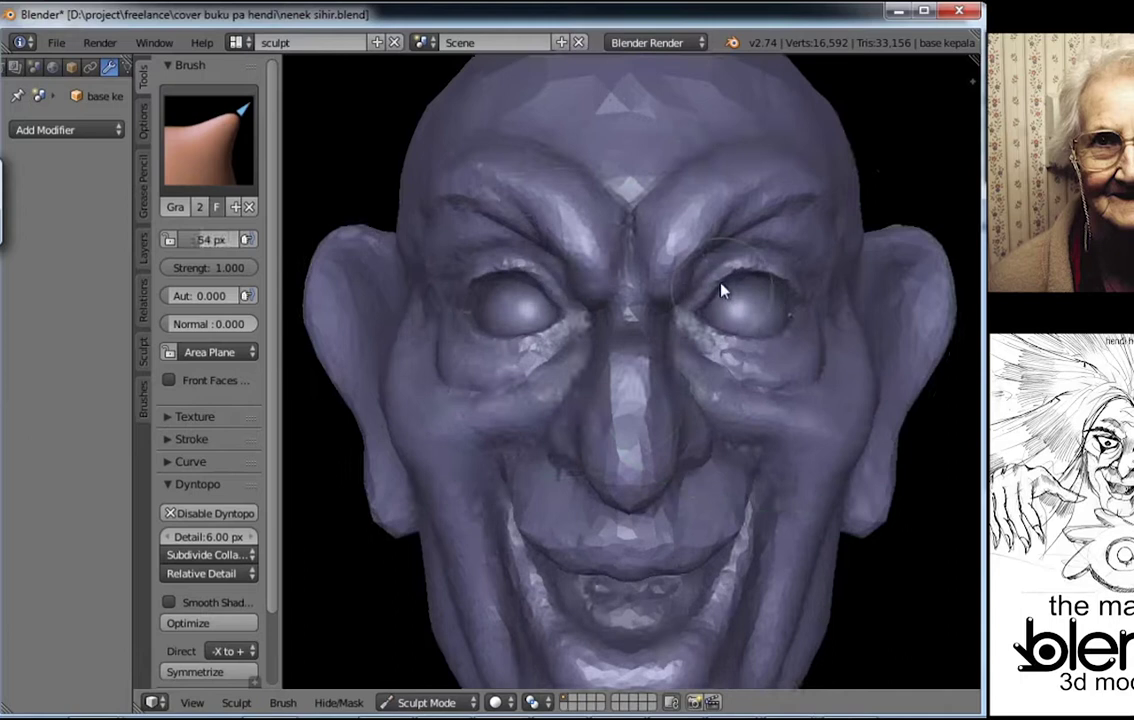
pyautogui.scroll(2, 729, 314)
pyautogui.moveTo(721, 292)
pyautogui.mouseDown(button='middle')
pyautogui.moveTo(729, 314)
pyautogui.moveTo(699, 321)
pyautogui.moveTo(562, 271)
pyautogui.moveTo(372, 271)
pyautogui.moveTo(549, 324)
pyautogui.mouseUp(button='middle')
pyautogui.scroll(2, 730, 273)
pyautogui.scroll(-3, 782, 291)
pyautogui.scroll(3, 562, 271)
# Step: Use the Clay, then Crease brush to carve a wrinkle near the eye
pyautogui.press('c')
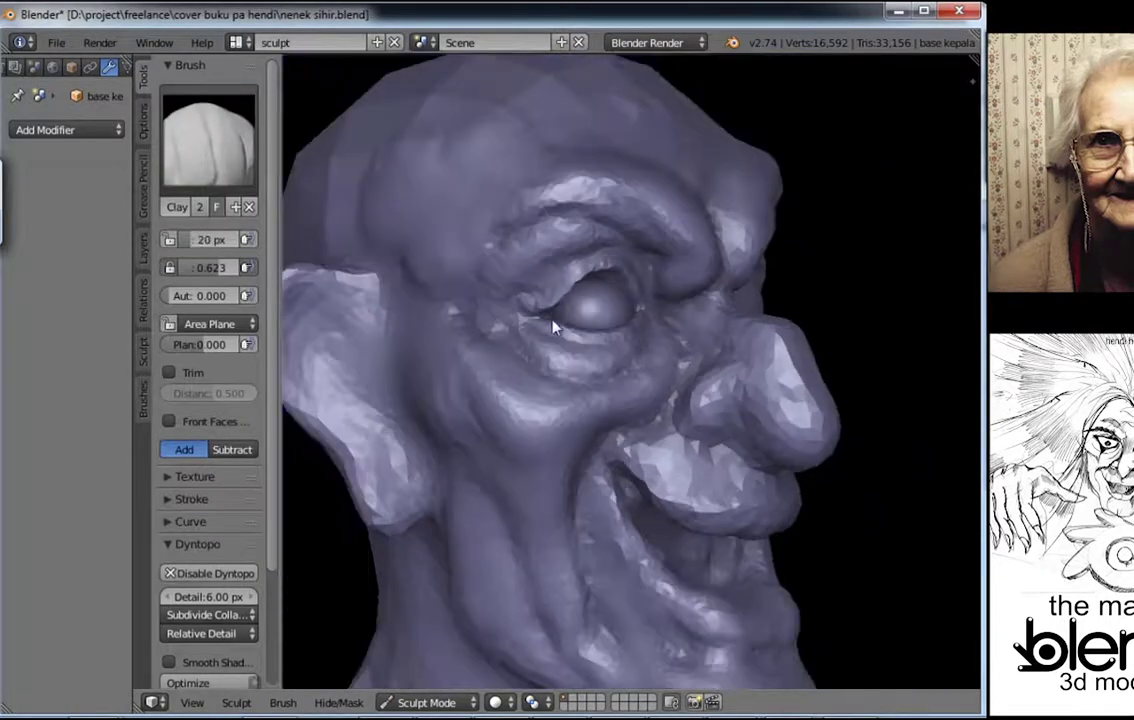
pyautogui.scroll(3, 483, 256)
pyautogui.scroll(2, 581, 244)
pyautogui.moveTo(483, 256)
pyautogui.mouseDown(button='middle')
pyautogui.moveTo(581, 244)
pyautogui.moveTo(704, 182)
pyautogui.moveTo(633, 291)
pyautogui.moveTo(704, 230)
pyautogui.mouseUp(button='middle')
pyautogui.hotkey('shift', 'c')
pyautogui.scroll(2, 648, 260)
pyautogui.scroll(-1, 648, 260)
pyautogui.moveTo(700, 265); pyautogui.dragTo(769, 281)
pyautogui.moveTo(769, 281)
pyautogui.mouseDown(button='middle')
pyautogui.moveTo(754, 319)
pyautogui.moveTo(718, 335)
pyautogui.mouseUp(button='middle')
# Step: Bring up the interaction mode list to leave Sculpt Mode
pyautogui.click(716, 314)
pyautogui.scroll(-2, 718, 335)
pyautogui.click(426, 702)
# Step: Return to Object Mode and nudge the eyeball sideways along the X axis
pyautogui.click(420, 680)
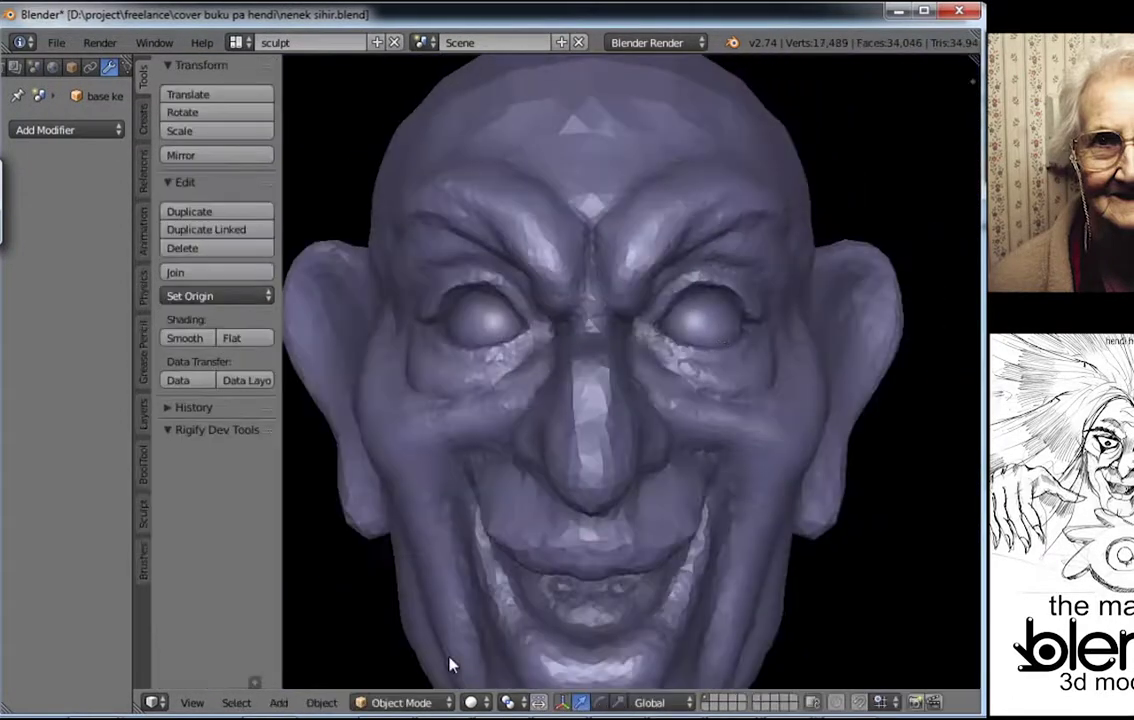
pyautogui.moveTo(700, 398); pyautogui.dragTo(615, 398)
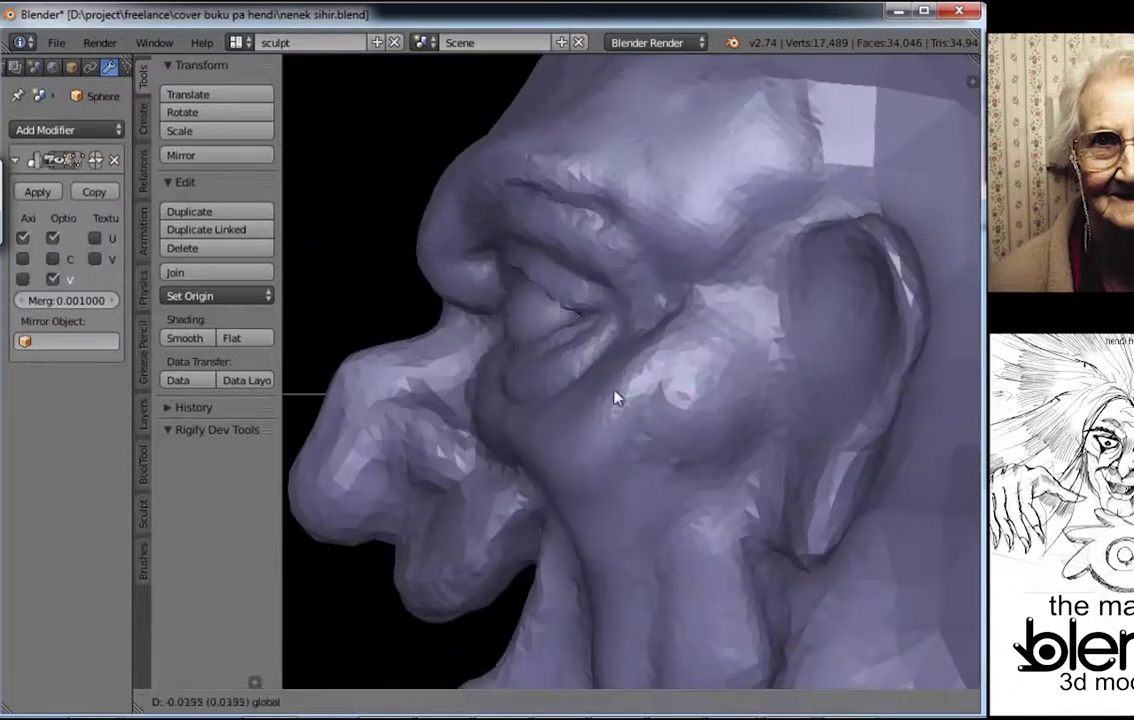
pyautogui.rightClick(565, 333)
pyautogui.moveTo(565, 333)
pyautogui.mouseDown(button='middle')
pyautogui.moveTo(688, 375)
pyautogui.moveTo(535, 408)
pyautogui.mouseUp(button='middle')
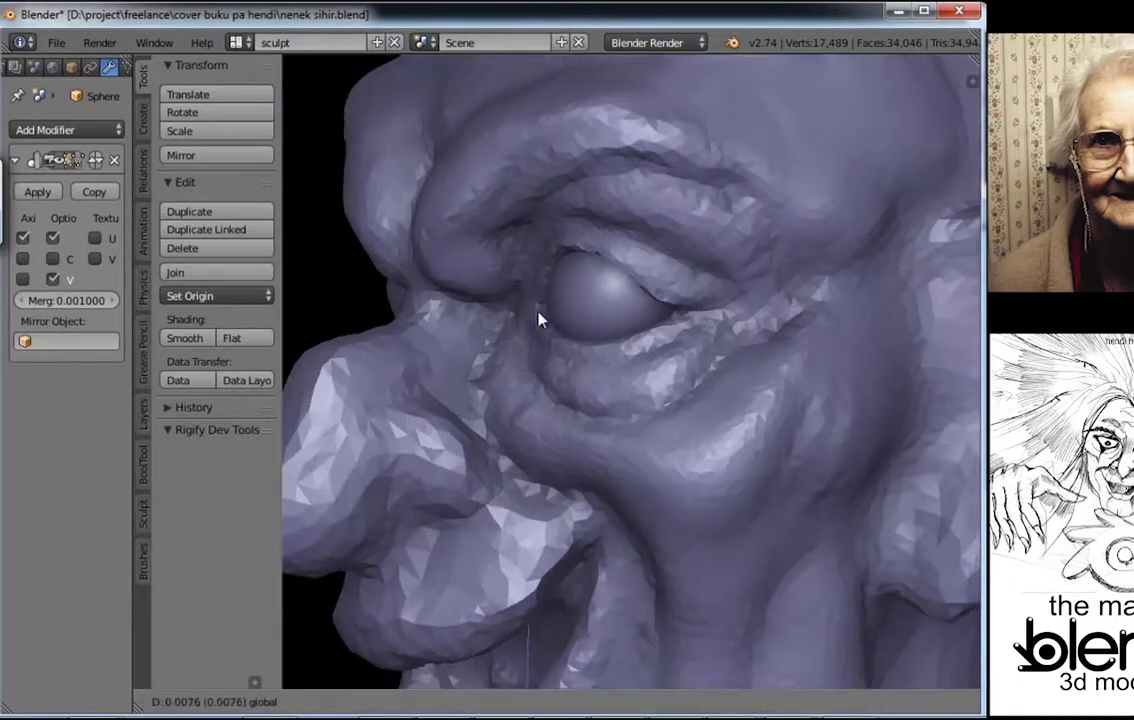
# Step: In Edit Mode face selection, select the pupil disc and extrude it inward
pyautogui.press('Tab')
pyautogui.scroll(5, 610, 300)
pyautogui.hotkey('ctrl', 'Tab')
pyautogui.click(607, 326)
pyautogui.scroll(3, 668, 305)
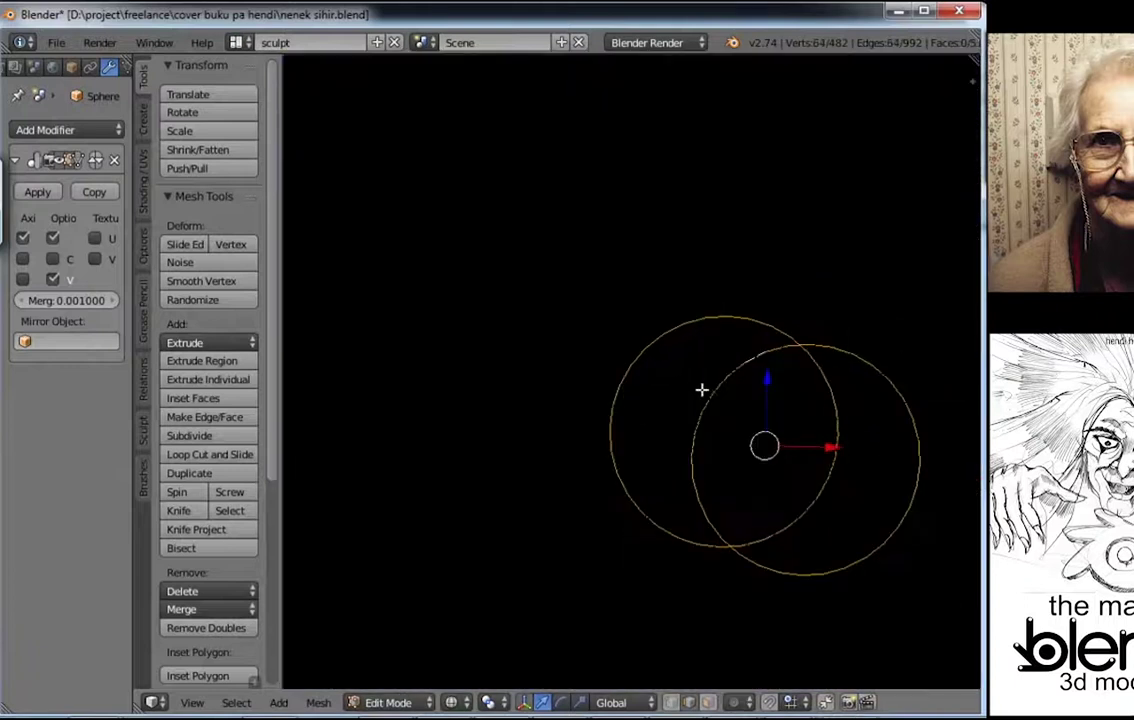
pyautogui.moveTo(701, 388)
pyautogui.mouseDown(button='middle')
pyautogui.moveTo(829, 407)
pyautogui.moveTo(800, 420)
pyautogui.moveTo(754, 481)
pyautogui.moveTo(602, 511)
pyautogui.moveTo(469, 398)
pyautogui.moveTo(684, 550)
pyautogui.mouseUp(button='middle')
pyautogui.scroll(3, 800, 420)
pyautogui.hotkey('ctrl', 'Tab')
pyautogui.click(700, 327)
pyautogui.scroll(-4, 797, 452)
pyautogui.press('e')
pyautogui.click(756, 483)
pyautogui.scroll(2, 469, 398)
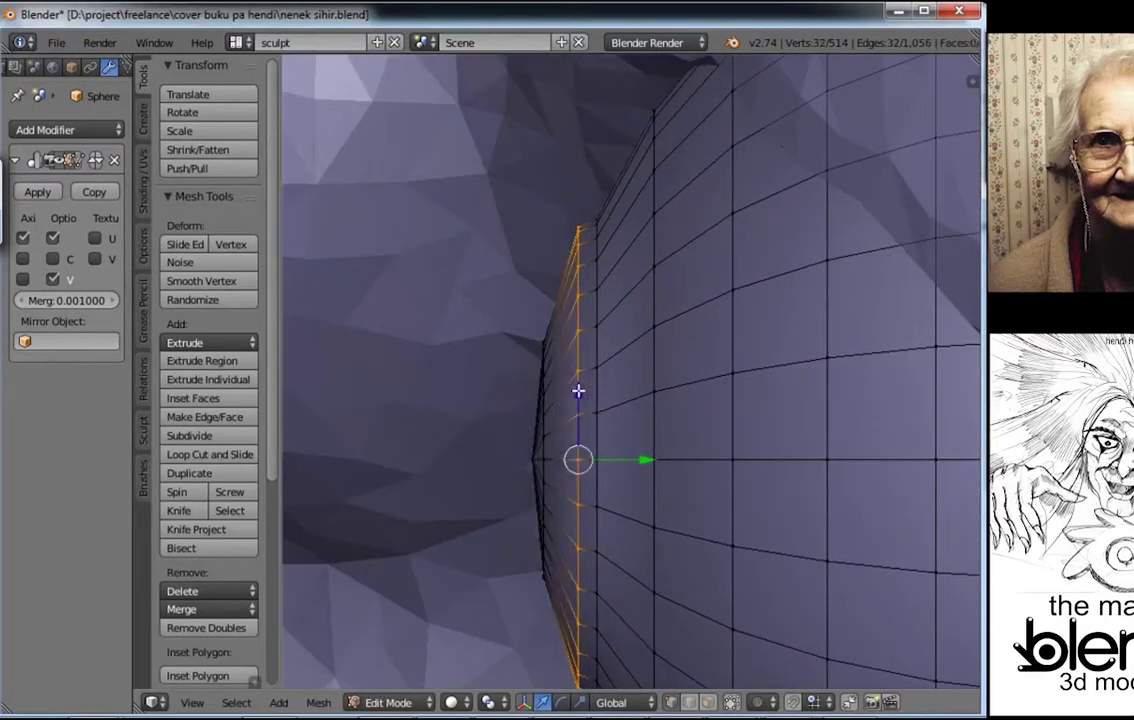
# Step: Select the whole eyeball mesh and rotate it around the global Z axis
pyautogui.press('Tab')
pyautogui.scroll(-3, 684, 550)
pyautogui.scroll(-2, 699, 476)
pyautogui.press('Tab')
pyautogui.press('KP_Decimal')
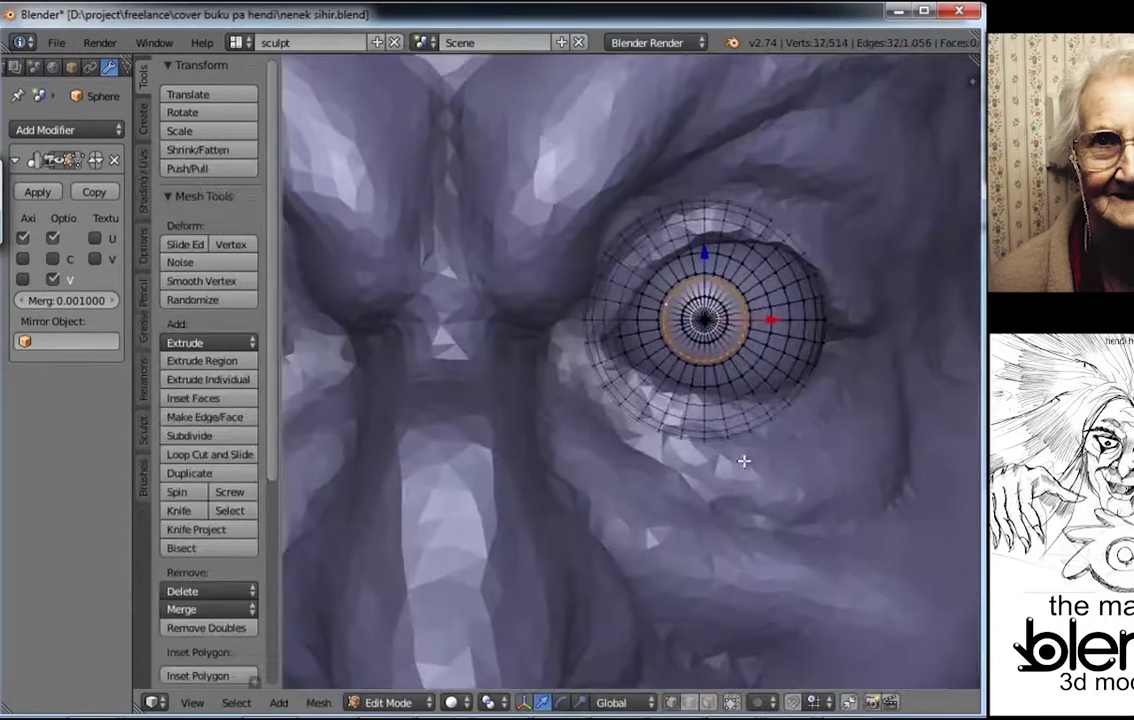
pyautogui.press('a')
pyautogui.press('r')
pyautogui.press('z')
pyautogui.click(760, 547)
pyautogui.press('Tab')
pyautogui.scroll(-3, 764, 431)
pyautogui.scroll(1, 775, 507)
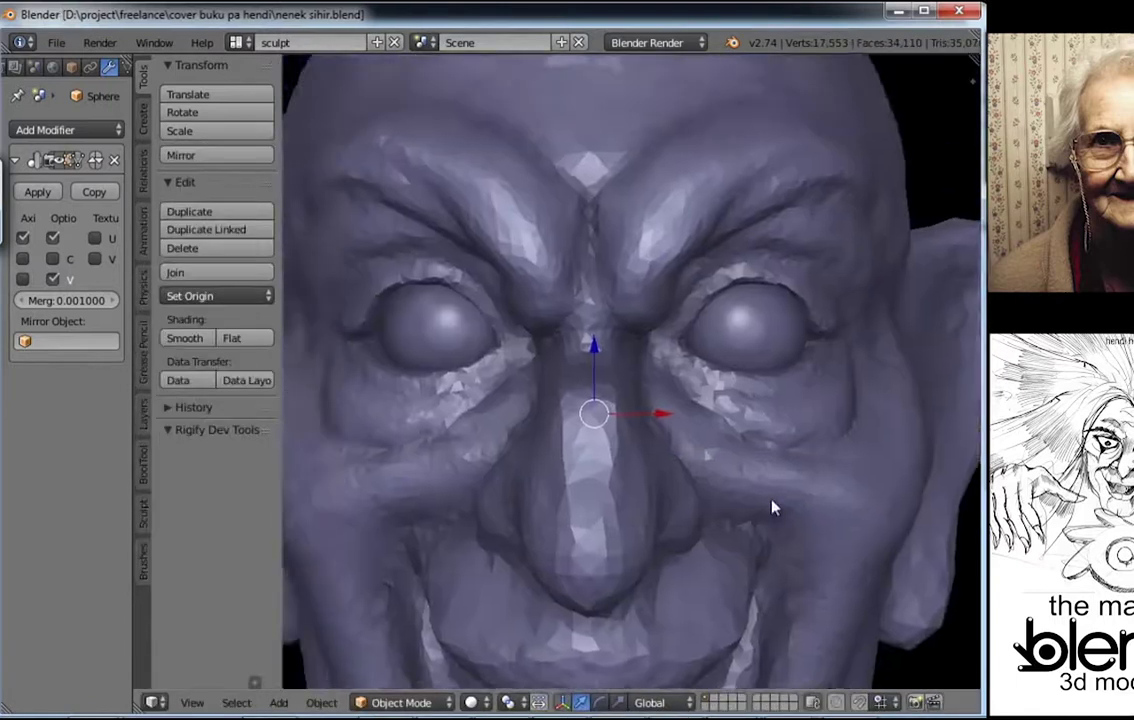
# Step: Frame the eyeball, exit Edit Mode, and view the face three-quarter
pyautogui.moveTo(775, 507); pyautogui.dragTo(816, 431, button='middle')
pyautogui.press('Tab')
pyautogui.press('KP_Decimal')
pyautogui.press('Tab')
pyautogui.press('Tab')
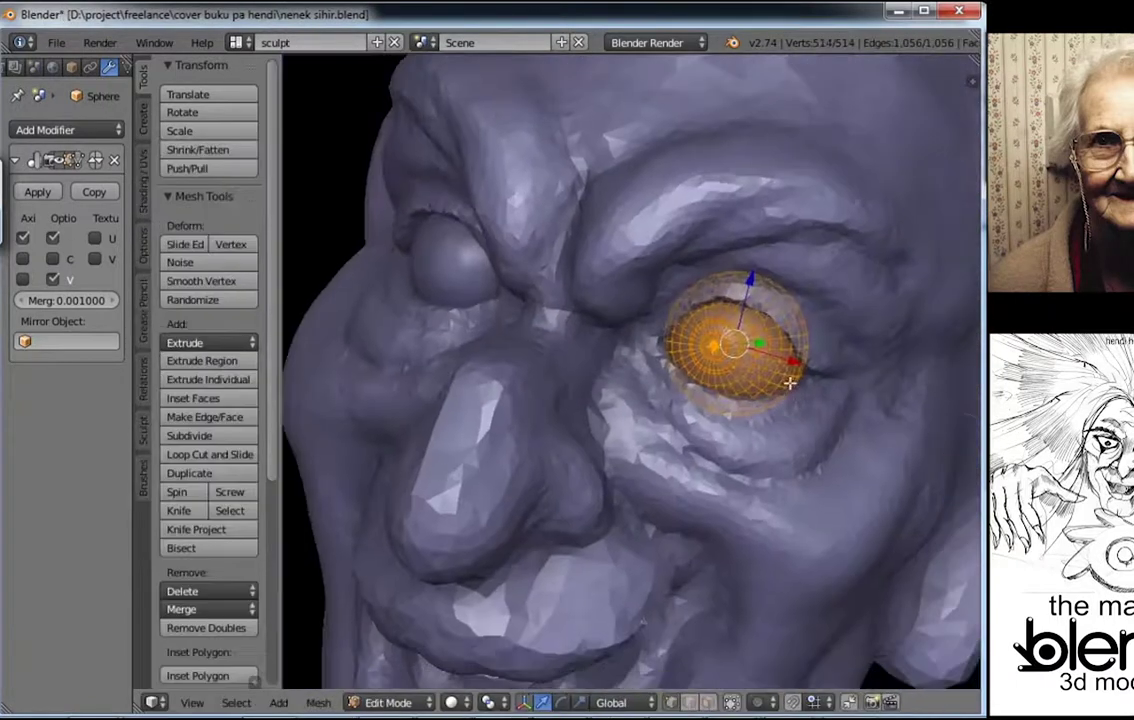
pyautogui.press('Tab')
pyautogui.scroll(-2, 757, 400)
pyautogui.moveTo(754, 375)
pyautogui.mouseDown(button='middle')
pyautogui.moveTo(699, 278)
pyautogui.moveTo(744, 354)
pyautogui.mouseUp(button='middle')
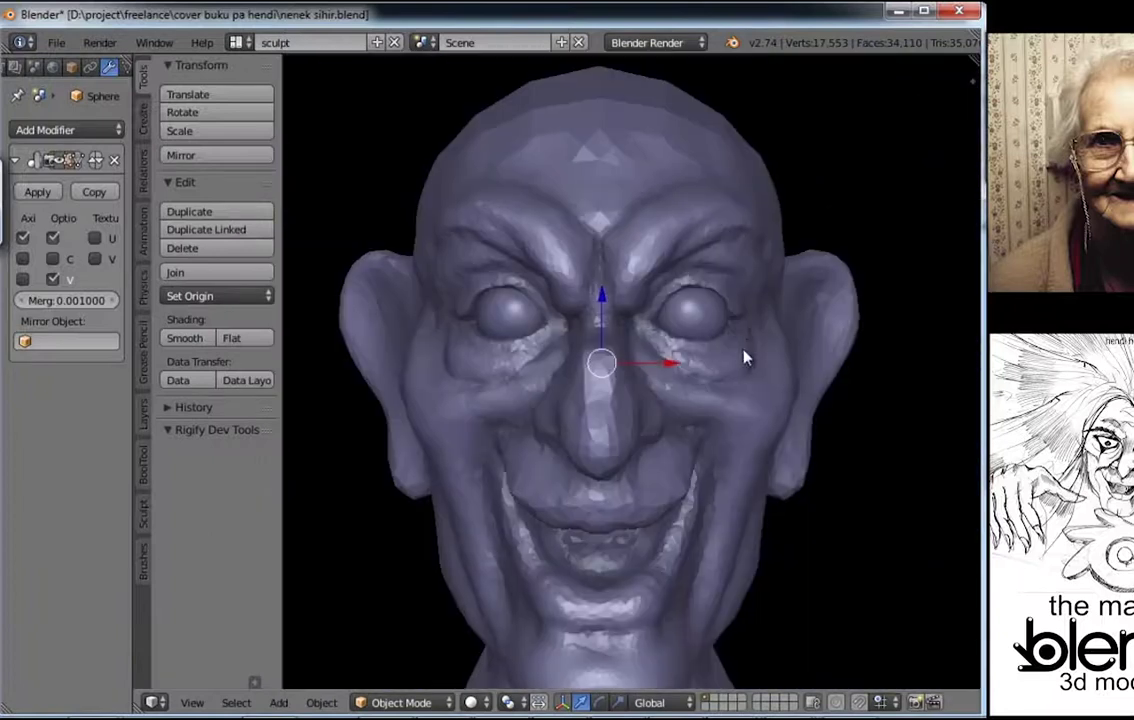
pyautogui.scroll(-1, 744, 354)
# Step: Select the witch head and switch it into Sculpt Mode
pyautogui.rightClick(400, 552)
pyautogui.click(400, 640)
pyautogui.scroll(3, 636, 431)
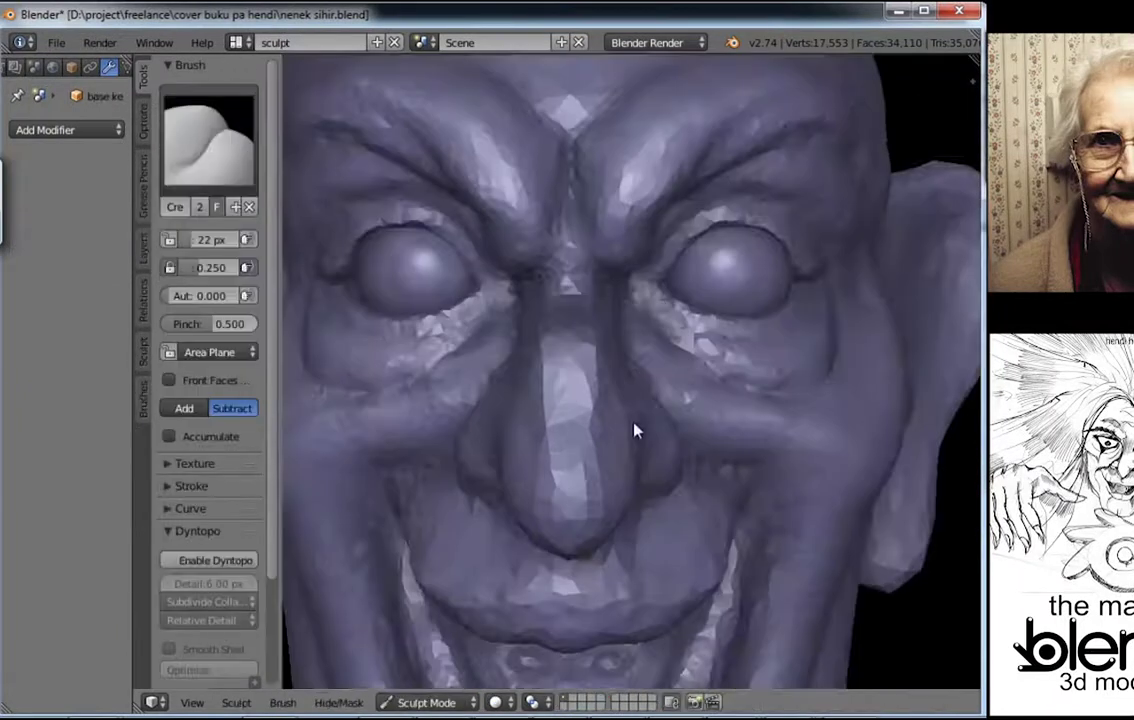
# Step: Enable Dyntopo and build up skin under the eye with an additive Clay brush
pyautogui.click(247, 560)
pyautogui.scroll(3, 671, 321)
pyautogui.click(233, 152)
pyautogui.click(531, 271)
pyautogui.scroll(2, 553, 330)
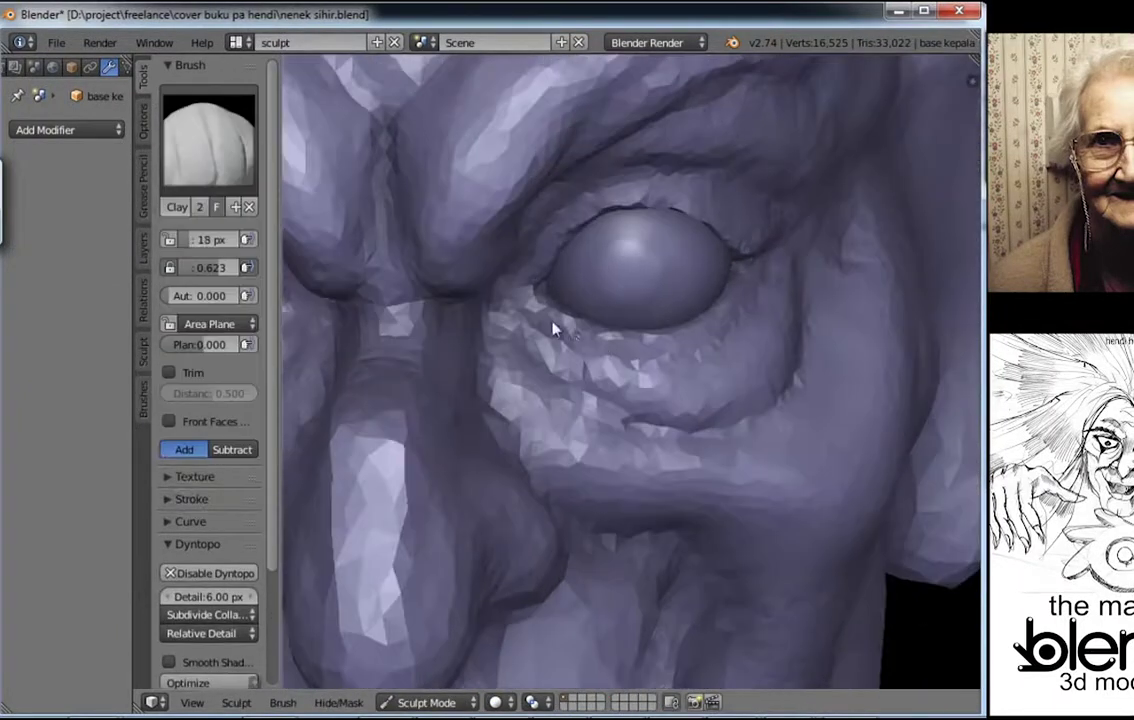
pyautogui.moveTo(557, 342); pyautogui.dragTo(709, 337)
pyautogui.moveTo(709, 337)
pyautogui.mouseDown(button='middle')
pyautogui.moveTo(704, 362)
pyautogui.moveTo(652, 373)
pyautogui.moveTo(537, 372)
pyautogui.moveTo(562, 338)
pyautogui.mouseUp(button='middle')
# Step: Carve Crease wrinkles around the eye socket, upper eyelid and brow
pyautogui.hotkey('shift', 'c')
pyautogui.moveTo(541, 354)
pyautogui.mouseDown()
pyautogui.moveTo(671, 330)
pyautogui.moveTo(504, 360)
pyautogui.moveTo(575, 284)
pyautogui.moveTo(686, 289)
pyautogui.mouseUp()
pyautogui.moveTo(686, 289)
pyautogui.mouseDown(button='middle')
pyautogui.moveTo(782, 324)
pyautogui.moveTo(580, 281)
pyautogui.moveTo(633, 185)
pyautogui.mouseUp(button='middle')
pyautogui.moveTo(633, 185); pyautogui.dragTo(716, 186)
pyautogui.moveTo(716, 186)
pyautogui.mouseDown(button='middle')
pyautogui.moveTo(785, 223)
pyautogui.moveTo(620, 266)
pyautogui.moveTo(683, 309)
pyautogui.mouseUp(button='middle')
pyautogui.moveTo(683, 309); pyautogui.dragTo(660, 303)
pyautogui.moveTo(660, 303)
pyautogui.mouseDown(button='middle')
pyautogui.moveTo(666, 316)
pyautogui.moveTo(529, 347)
pyautogui.moveTo(497, 463)
pyautogui.mouseUp(button='middle')
pyautogui.scroll(1, 666, 316)
pyautogui.scroll(-3, 681, 357)
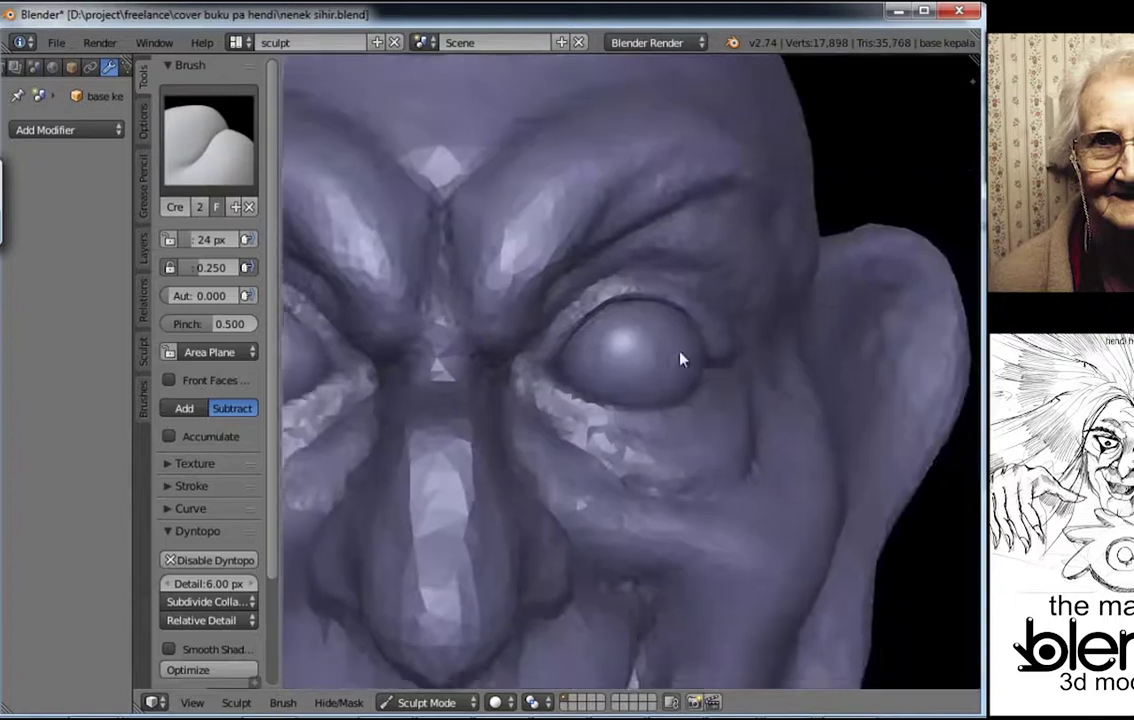
pyautogui.scroll(3, 567, 321)
pyautogui.scroll(-4, 583, 328)
# Step: Save the witch head file, overwriting the existing copy
pyautogui.moveTo(714, 321); pyautogui.dragTo(757, 304, button='middle')
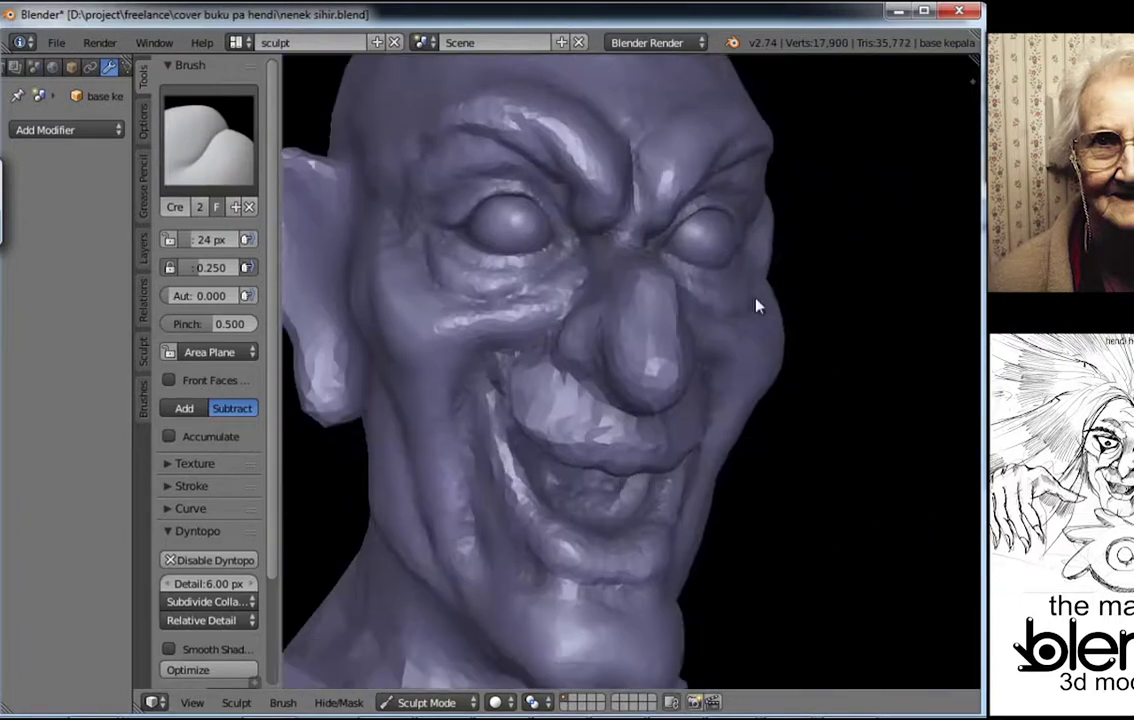
pyautogui.hotkey('ctrl', 's')
pyautogui.click(683, 378)
# Step: Select the Clay brush in Add mode and frame a three-quarter view of the eye and ear
pyautogui.moveTo(523, 408); pyautogui.dragTo(527, 372, button='middle')
pyautogui.click(208, 140)
pyautogui.click(325, 231)
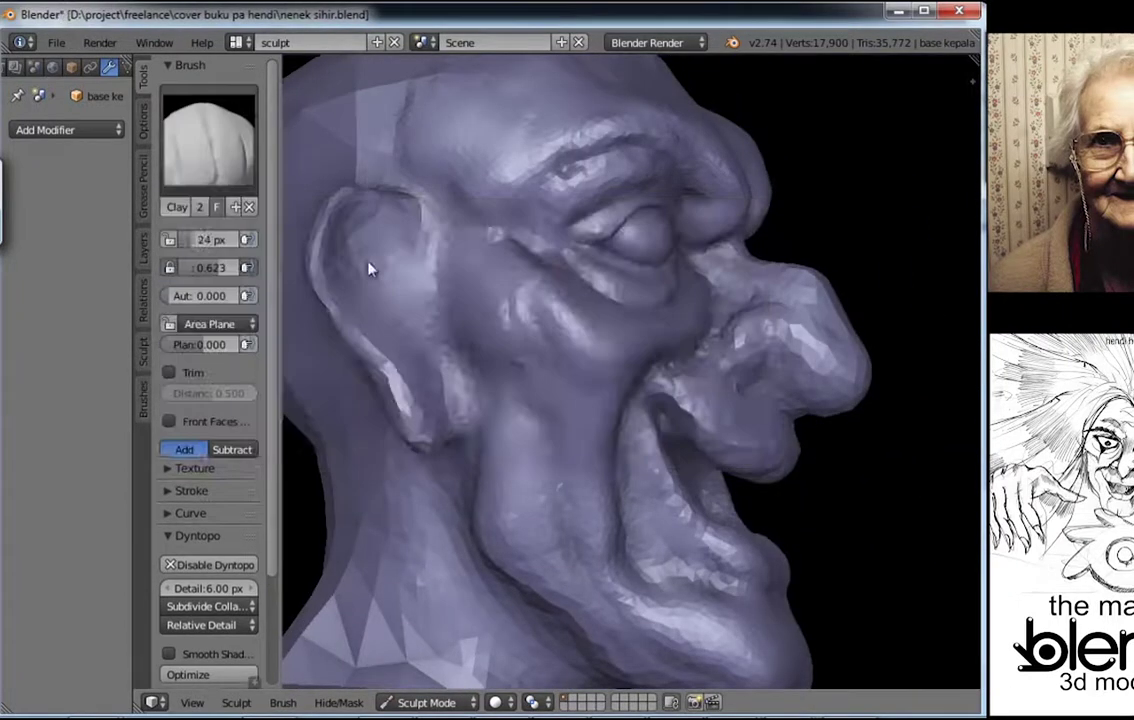
pyautogui.moveTo(325, 231); pyautogui.dragTo(463, 326, button='middle')
pyautogui.moveTo(545, 385)
pyautogui.mouseDown(button='middle')
pyautogui.moveTo(559, 385)
pyautogui.moveTo(572, 418)
pyautogui.moveTo(683, 507)
pyautogui.mouseUp(button='middle')
pyautogui.moveTo(637, 573)
pyautogui.mouseDown(button='middle')
pyautogui.moveTo(676, 473)
pyautogui.moveTo(658, 390)
pyautogui.moveTo(721, 299)
pyautogui.moveTo(750, 287)
pyautogui.mouseUp(button='middle')
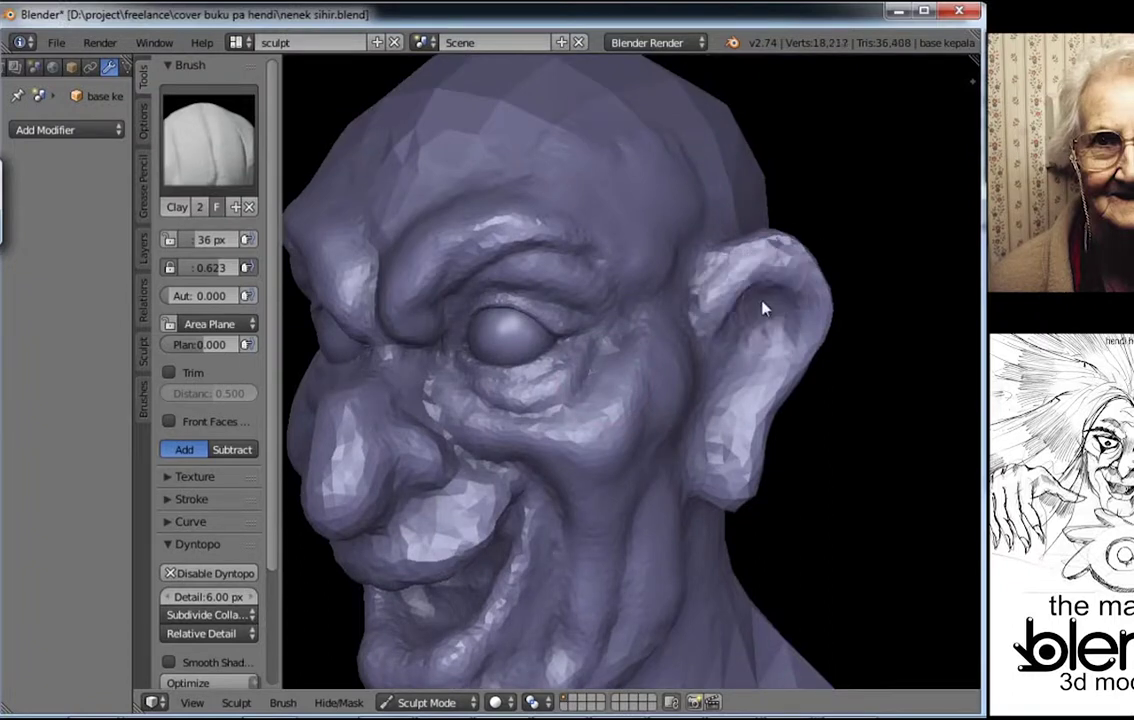
pyautogui.moveTo(762, 310); pyautogui.dragTo(752, 308, button='middle')
pyautogui.scroll(2, 722, 405)
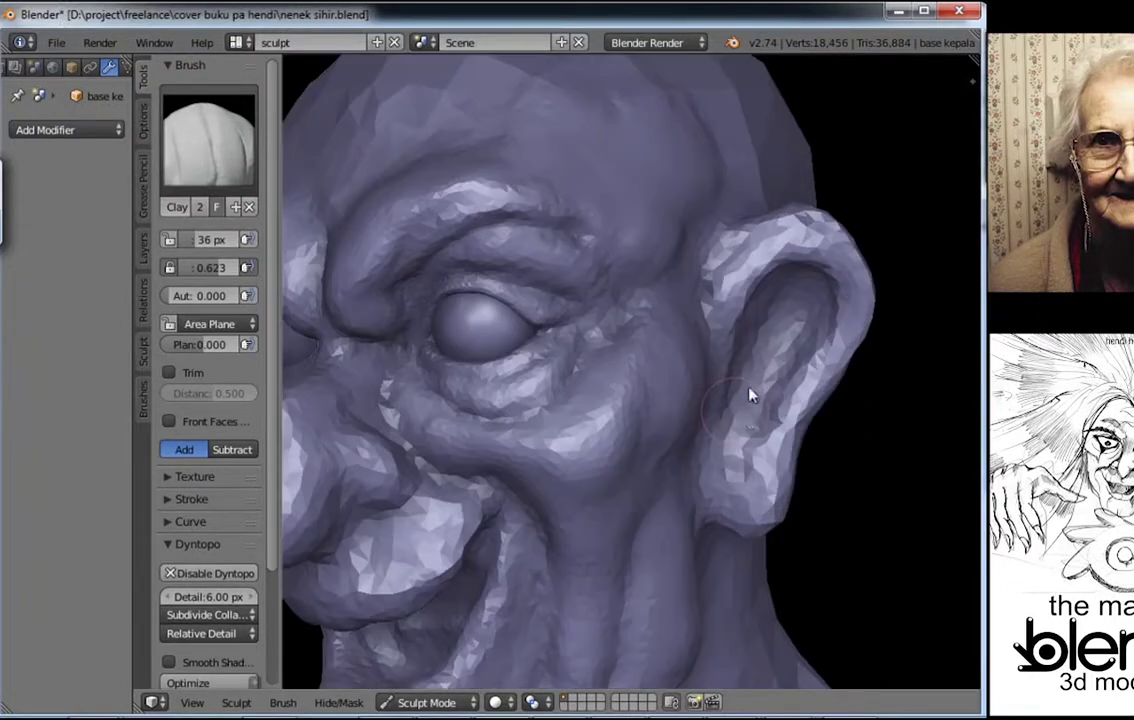
# Step: Build up Clay folds on the ear and around it
pyautogui.moveTo(778, 326)
pyautogui.mouseDown()
pyautogui.moveTo(792, 354)
pyautogui.moveTo(815, 337)
pyautogui.mouseUp()
pyautogui.moveTo(815, 337); pyautogui.dragTo(790, 324, button='middle')
pyautogui.moveTo(790, 324)
pyautogui.mouseDown()
pyautogui.moveTo(783, 356)
pyautogui.moveTo(734, 392)
pyautogui.mouseUp()
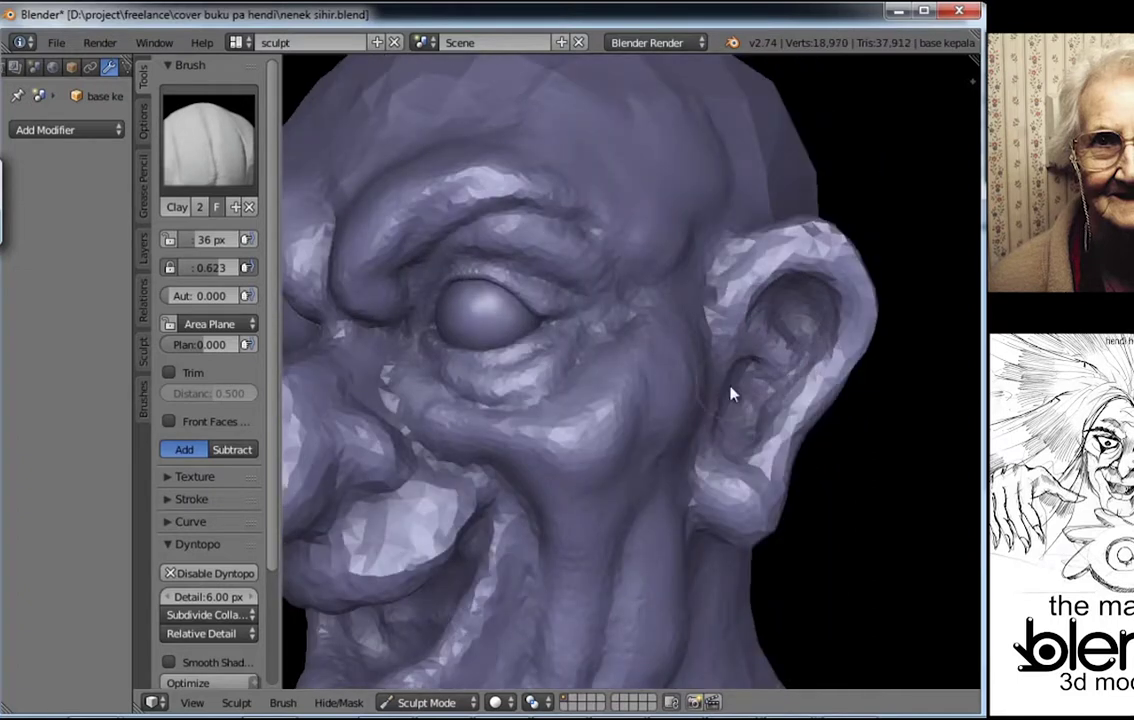
pyautogui.moveTo(734, 392)
pyautogui.mouseDown(button='middle')
pyautogui.moveTo(742, 400)
pyautogui.moveTo(780, 362)
pyautogui.moveTo(733, 388)
pyautogui.moveTo(732, 368)
pyautogui.moveTo(650, 370)
pyautogui.moveTo(656, 391)
pyautogui.moveTo(744, 367)
pyautogui.moveTo(602, 388)
pyautogui.moveTo(607, 332)
pyautogui.mouseUp(button='middle')
pyautogui.scroll(2, 730, 375)
pyautogui.moveTo(612, 410)
pyautogui.mouseDown(button='middle')
pyautogui.moveTo(607, 355)
pyautogui.moveTo(726, 317)
pyautogui.moveTo(663, 362)
pyautogui.moveTo(486, 420)
pyautogui.moveTo(514, 337)
pyautogui.moveTo(586, 318)
pyautogui.moveTo(731, 372)
pyautogui.moveTo(602, 347)
pyautogui.moveTo(721, 332)
pyautogui.moveTo(571, 363)
pyautogui.moveTo(481, 354)
pyautogui.mouseUp(button='middle')
# Step: Switch to the Crease brush, then to the Grab brush
pyautogui.hotkey('shift', 'c')
pyautogui.scroll(2, 486, 420)
pyautogui.press('g')
pyautogui.scroll(2, 602, 347)
pyautogui.scroll(2, 571, 363)
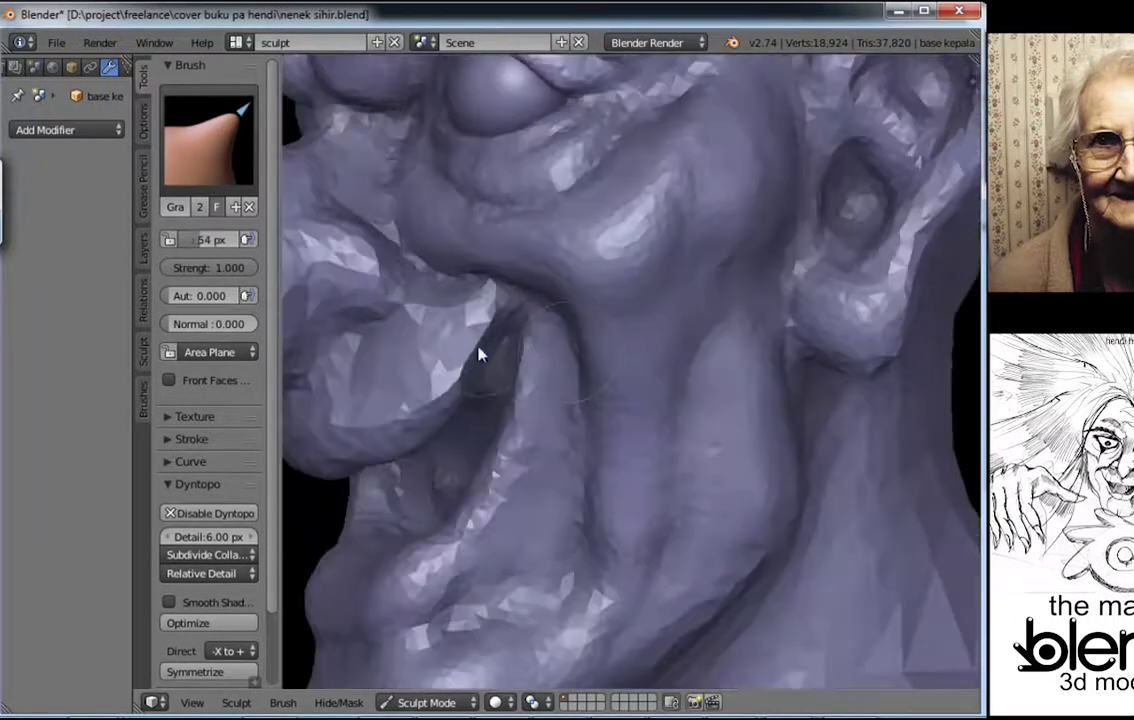
# Step: Paint a mask around the mouth corners and pick the Grab brush
pyautogui.press('m')
pyautogui.moveTo(481, 354)
pyautogui.mouseDown()
pyautogui.moveTo(435, 385)
pyautogui.moveTo(450, 349)
pyautogui.moveTo(590, 290)
pyautogui.moveTo(471, 375)
pyautogui.mouseUp()
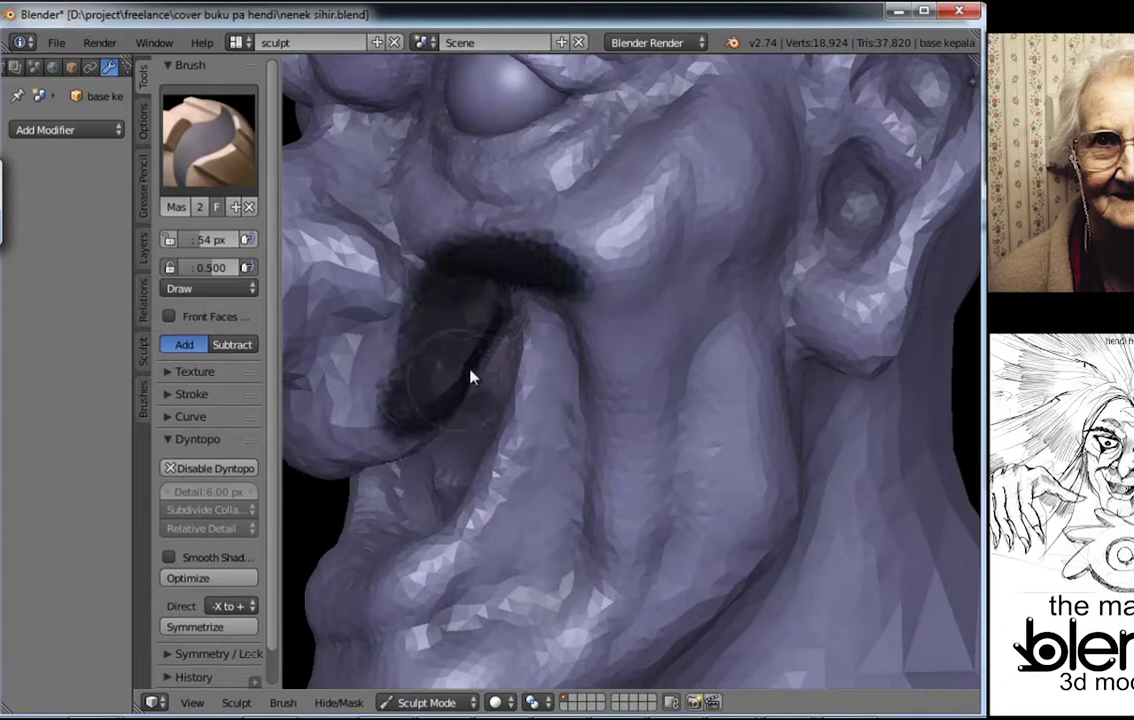
pyautogui.press('g')
pyautogui.press('f')
pyautogui.click(524, 316)
pyautogui.moveTo(524, 316); pyautogui.dragTo(620, 338, button='middle')
pyautogui.scroll(-3, 620, 338)
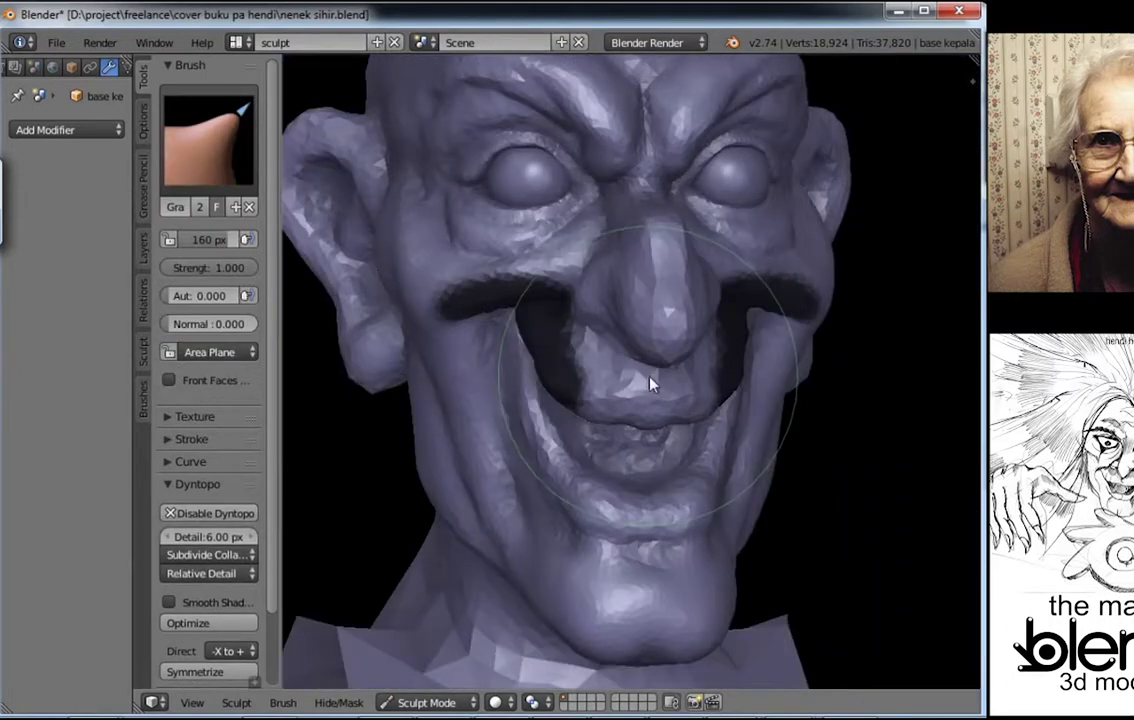
# Step: Zoom in on the mouth in three-quarter view and shrink the brush with F
pyautogui.moveTo(653, 380)
pyautogui.mouseDown(button='middle')
pyautogui.moveTo(630, 392)
pyautogui.moveTo(772, 380)
pyautogui.moveTo(610, 392)
pyautogui.moveTo(476, 338)
pyautogui.mouseUp(button='middle')
pyautogui.scroll(3, 663, 401)
pyautogui.scroll(2, 476, 338)
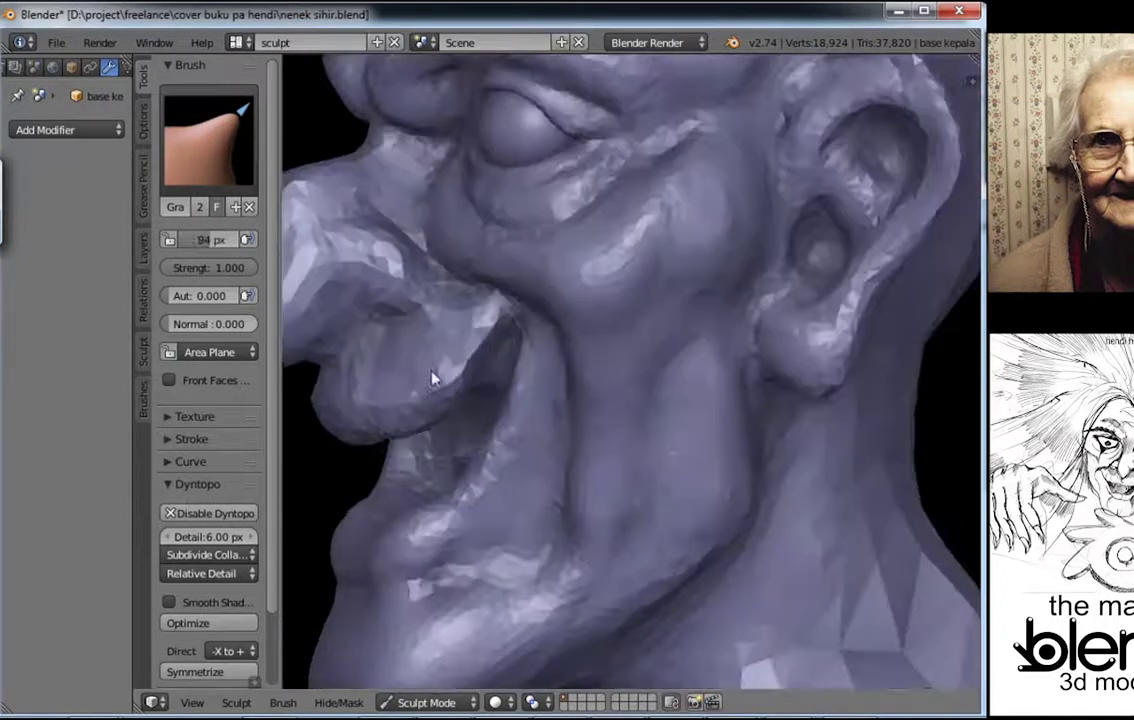
pyautogui.scroll(2, 435, 375)
pyautogui.scroll(2, 542, 385)
pyautogui.press('f')
pyautogui.click(537, 360)
pyautogui.scroll(2, 660, 402)
pyautogui.scroll(-3, 660, 402)
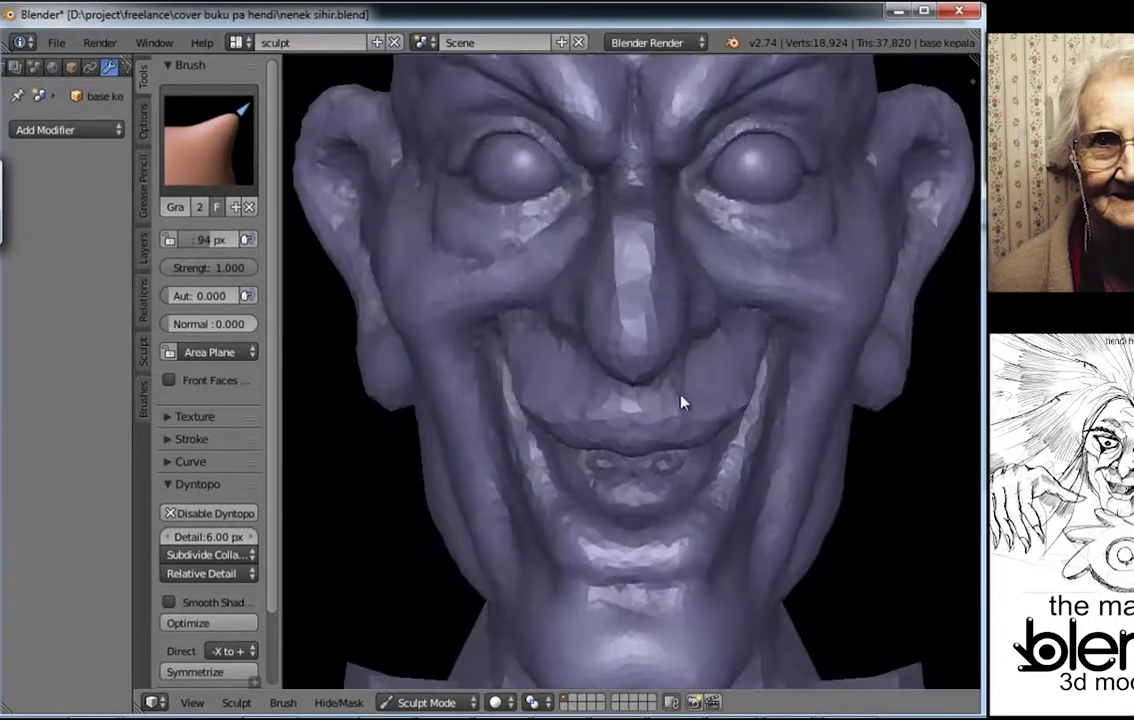
# Step: Switch to the Crease brush and orbit around to the head's other side
pyautogui.hotkey('shift', 'c')
pyautogui.moveTo(559, 387); pyautogui.dragTo(519, 321, button='middle')
pyautogui.scroll(2, 575, 380)
pyautogui.moveTo(575, 380)
pyautogui.mouseDown(button='middle')
pyautogui.moveTo(582, 309)
pyautogui.moveTo(683, 309)
pyautogui.moveTo(615, 329)
pyautogui.moveTo(792, 304)
pyautogui.moveTo(773, 358)
pyautogui.moveTo(575, 294)
pyautogui.moveTo(602, 329)
pyautogui.moveTo(726, 276)
pyautogui.moveTo(625, 314)
pyautogui.mouseUp(button='middle')
pyautogui.scroll(2, 667, 318)
pyautogui.scroll(1, 559, 306)
pyautogui.scroll(1, 597, 283)
pyautogui.scroll(1, 625, 314)
pyautogui.scroll(1, 737, 328)
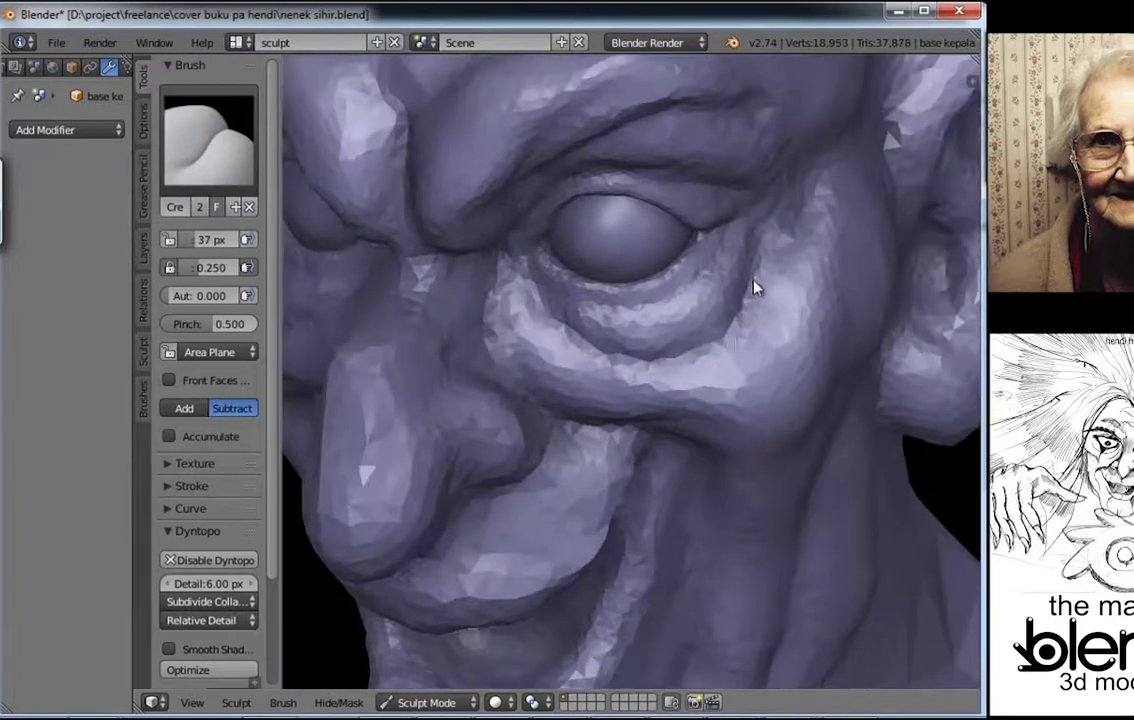
# Step: Choose the Clay brush, save the file, and add clay beside the eye and on the cheek
pyautogui.moveTo(755, 287); pyautogui.dragTo(729, 314, button='middle')
pyautogui.click(210, 140)
pyautogui.click(273, 241)
pyautogui.hotkey('ctrl', 's')
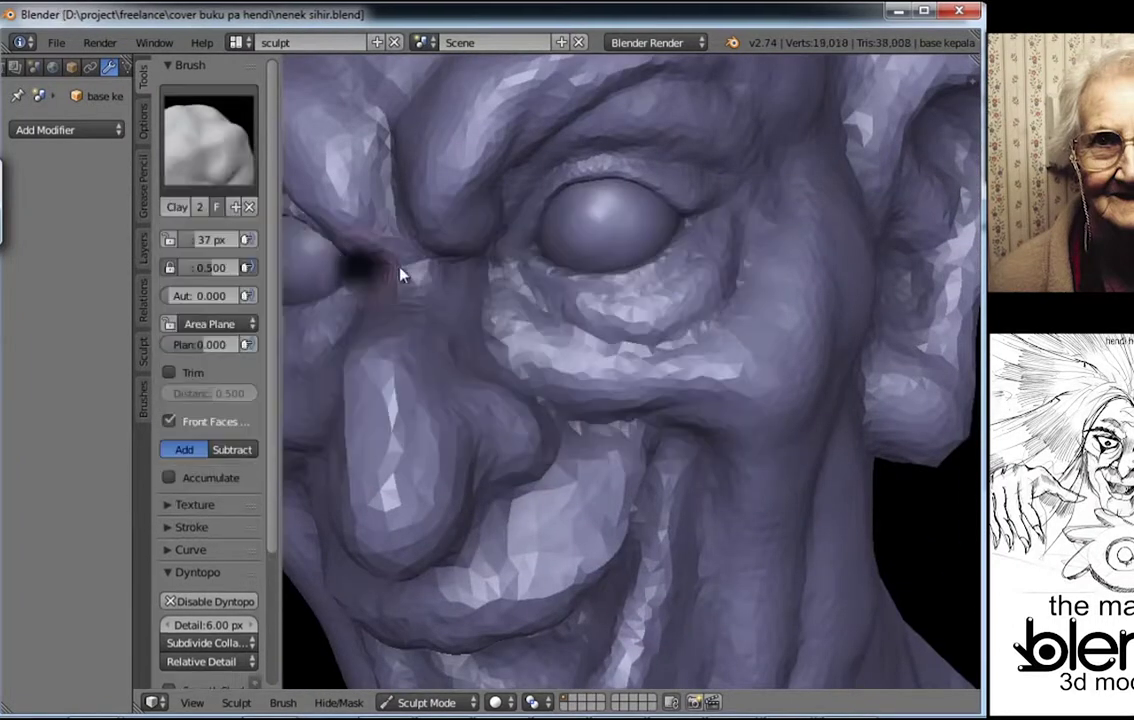
pyautogui.scroll(-3, 400, 275)
pyautogui.moveTo(400, 275); pyautogui.dragTo(742, 367, button='middle')
pyautogui.moveTo(742, 367); pyautogui.dragTo(678, 294)
pyautogui.moveTo(678, 294)
pyautogui.mouseDown(button='middle')
pyautogui.moveTo(726, 329)
pyautogui.moveTo(698, 372)
pyautogui.mouseUp(button='middle')
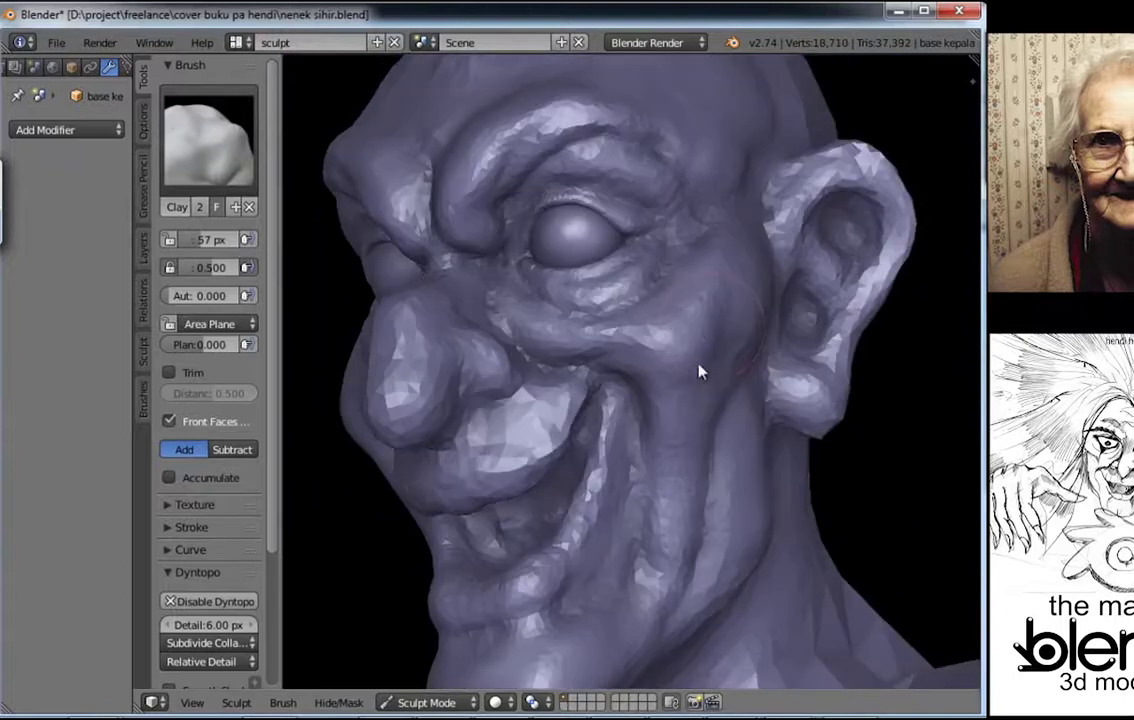
pyautogui.moveTo(716, 271)
pyautogui.mouseDown(button='middle')
pyautogui.moveTo(658, 374)
pyautogui.moveTo(708, 329)
pyautogui.moveTo(684, 339)
pyautogui.moveTo(709, 347)
pyautogui.moveTo(747, 291)
pyautogui.mouseUp(button='middle')
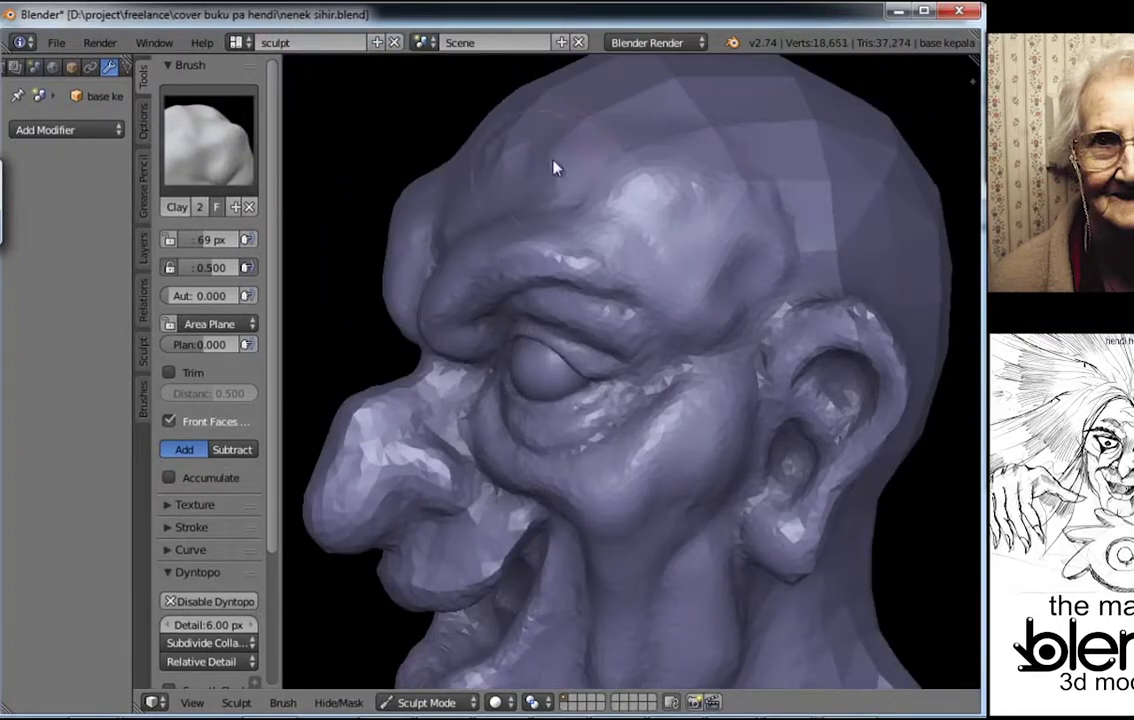
# Step: Switch to the Clay Strips brush and build up the forehead
pyautogui.moveTo(557, 168); pyautogui.dragTo(620, 182, button='middle')
pyautogui.moveTo(630, 238)
pyautogui.mouseDown(button='middle')
pyautogui.moveTo(653, 299)
pyautogui.moveTo(600, 260)
pyautogui.mouseUp(button='middle')
pyautogui.click(209, 140)
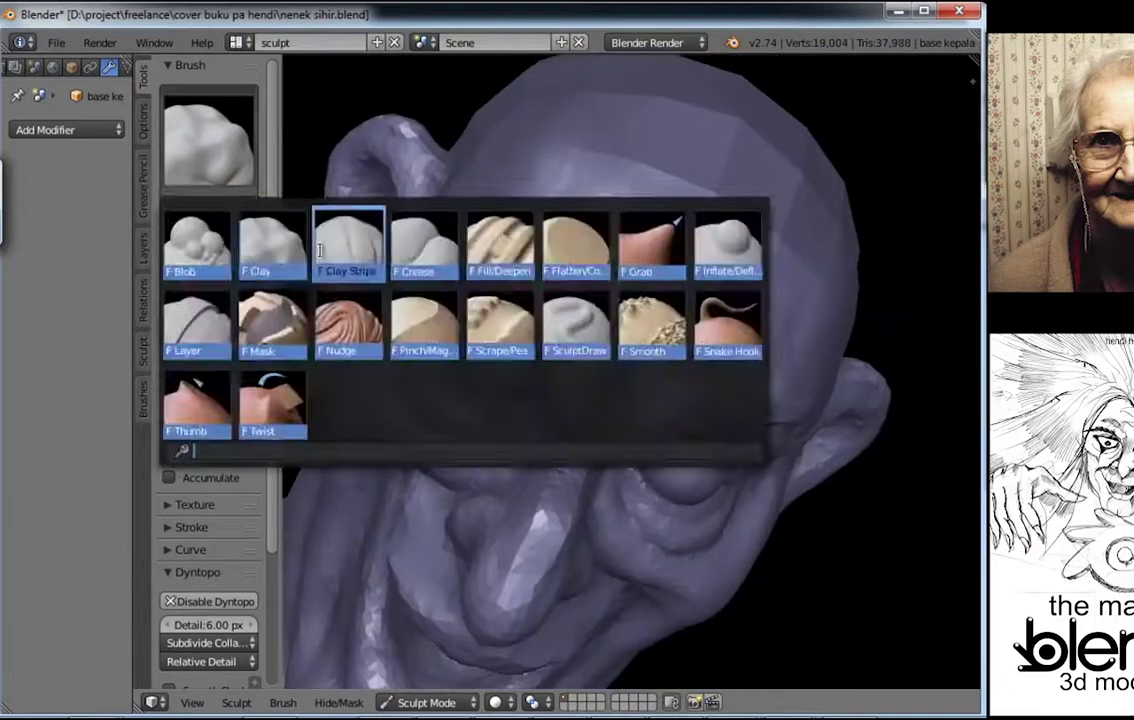
pyautogui.click(320, 250)
pyautogui.moveTo(320, 250)
pyautogui.mouseDown(button='middle')
pyautogui.moveTo(579, 202)
pyautogui.moveTo(545, 239)
pyautogui.mouseUp(button='middle')
pyautogui.moveTo(545, 239); pyautogui.dragTo(578, 237)
pyautogui.moveTo(578, 237); pyautogui.dragTo(556, 292, button='middle')
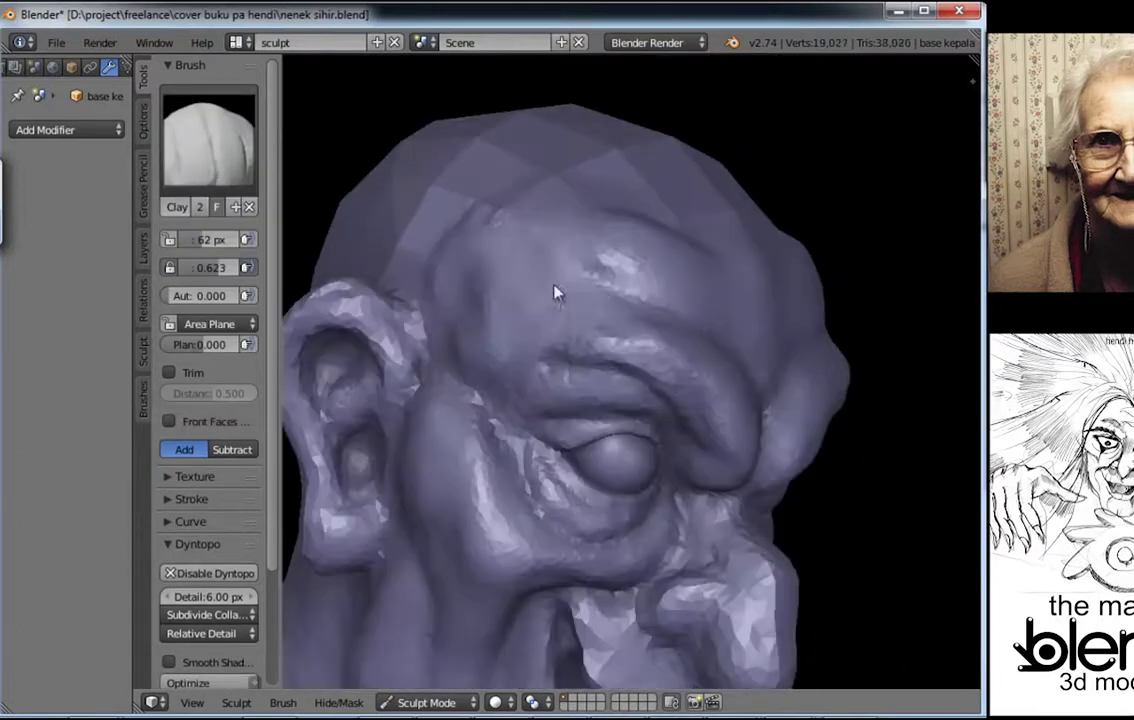
pyautogui.scroll(-2, 500, 280)
pyautogui.moveTo(435, 273)
pyautogui.mouseDown()
pyautogui.moveTo(460, 266)
pyautogui.moveTo(526, 321)
pyautogui.mouseUp()
# Step: Build up the neck with Clay Strips from a side view of the jaw
pyautogui.moveTo(526, 321); pyautogui.dragTo(684, 256, button='middle')
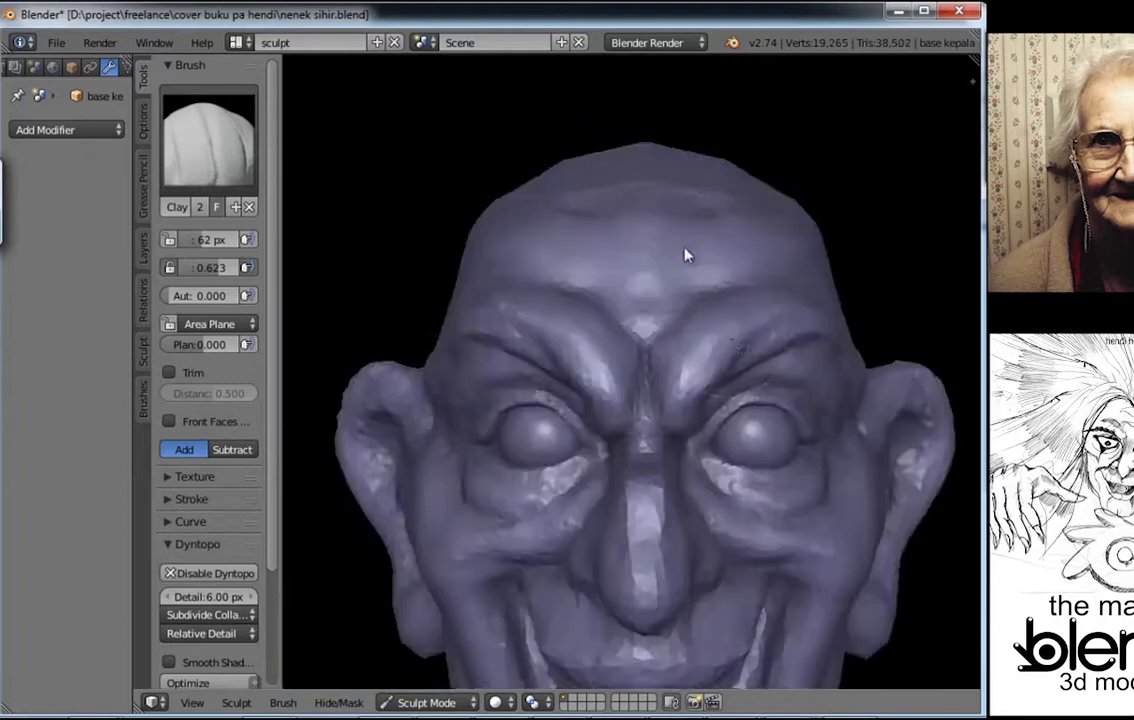
pyautogui.scroll(-2, 700, 290)
pyautogui.moveTo(729, 314); pyautogui.dragTo(663, 362)
pyautogui.scroll(2, 663, 362)
pyautogui.moveTo(663, 362); pyautogui.dragTo(506, 488, button='middle')
pyautogui.scroll(2, 502, 430)
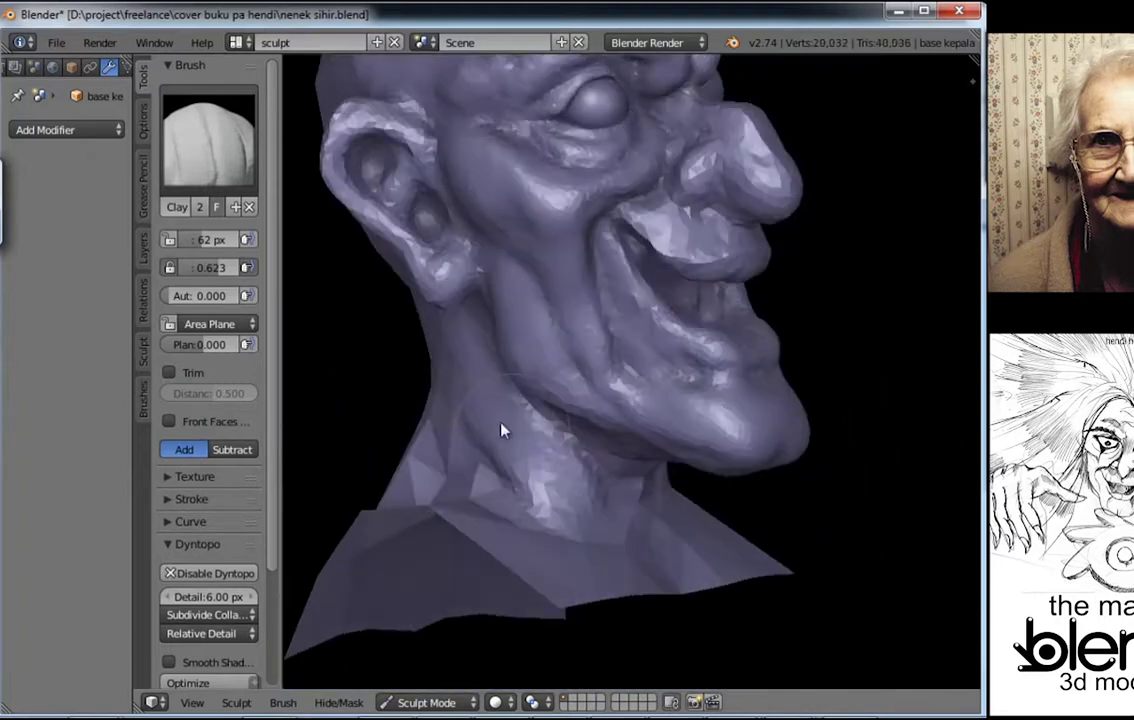
pyautogui.moveTo(502, 430); pyautogui.dragTo(519, 451)
pyautogui.moveTo(519, 451)
pyautogui.mouseDown(button='middle')
pyautogui.moveTo(470, 520)
pyautogui.moveTo(537, 600)
pyautogui.moveTo(628, 525)
pyautogui.moveTo(729, 392)
pyautogui.mouseUp(button='middle')
pyautogui.scroll(-2, 727, 450)
# Step: Sculpt clay onto the neck and chin area
pyautogui.moveTo(726, 514); pyautogui.dragTo(716, 526, button='middle')
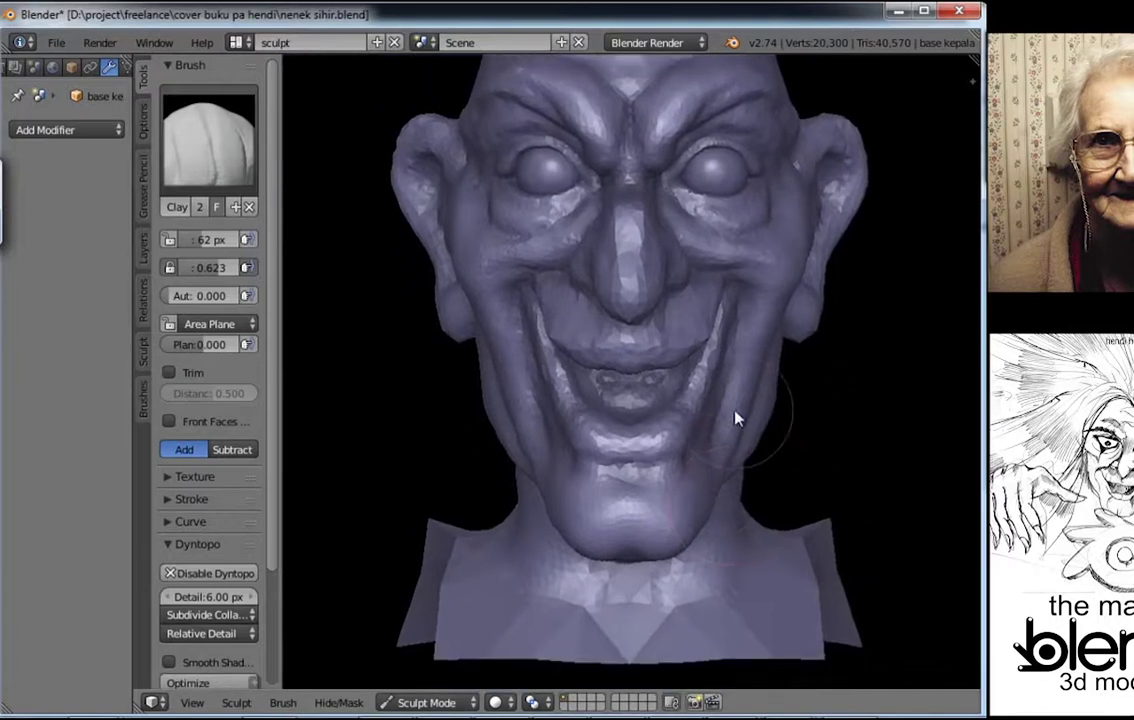
pyautogui.moveTo(736, 418); pyautogui.dragTo(607, 531)
pyautogui.moveTo(607, 531)
pyautogui.mouseDown(button='middle')
pyautogui.moveTo(633, 537)
pyautogui.moveTo(701, 519)
pyautogui.mouseUp(button='middle')
pyautogui.scroll(2, 652, 560)
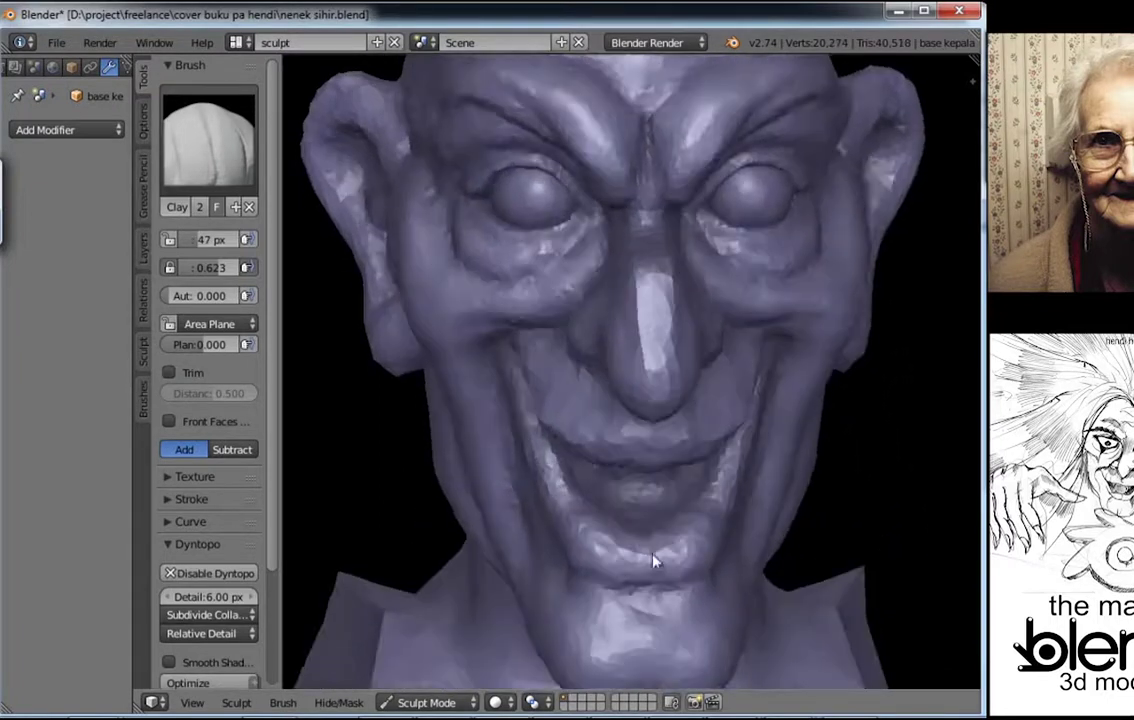
pyautogui.scroll(2, 652, 561)
pyautogui.moveTo(635, 562); pyautogui.dragTo(638, 557)
pyautogui.moveTo(577, 509)
pyautogui.mouseDown(button='middle')
pyautogui.moveTo(707, 535)
pyautogui.moveTo(656, 476)
pyautogui.moveTo(699, 456)
pyautogui.moveTo(607, 443)
pyautogui.moveTo(531, 471)
pyautogui.moveTo(526, 413)
pyautogui.moveTo(539, 451)
pyautogui.moveTo(613, 446)
pyautogui.mouseUp(button='middle')
# Step: Carve creases along the line and corner of the grinning mouth
pyautogui.press('g')
pyautogui.hotkey('shift', 'c')
pyautogui.moveTo(613, 446); pyautogui.dragTo(519, 402)
pyautogui.moveTo(519, 402)
pyautogui.mouseDown(button='middle')
pyautogui.moveTo(678, 476)
pyautogui.moveTo(752, 445)
pyautogui.moveTo(716, 458)
pyautogui.moveTo(724, 493)
pyautogui.mouseUp(button='middle')
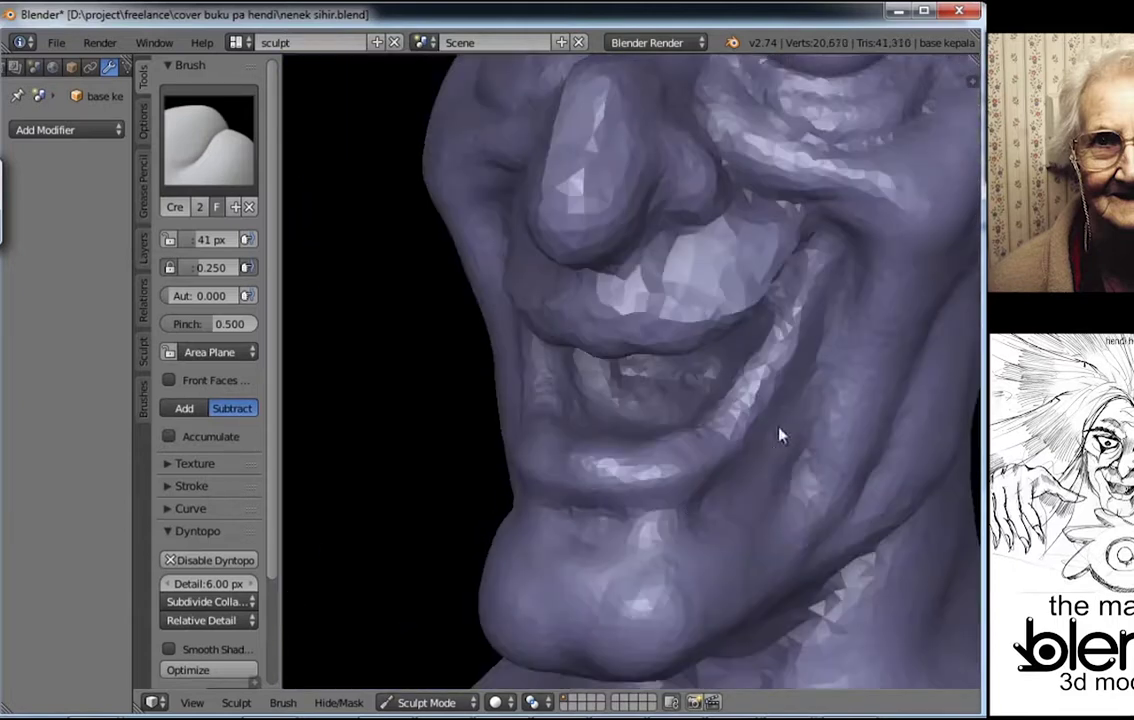
pyautogui.moveTo(781, 435); pyautogui.dragTo(750, 434, button='middle')
pyautogui.moveTo(750, 434); pyautogui.dragTo(731, 433)
pyautogui.moveTo(731, 433)
pyautogui.mouseDown(button='middle')
pyautogui.moveTo(739, 428)
pyautogui.moveTo(721, 413)
pyautogui.moveTo(711, 437)
pyautogui.mouseUp(button='middle')
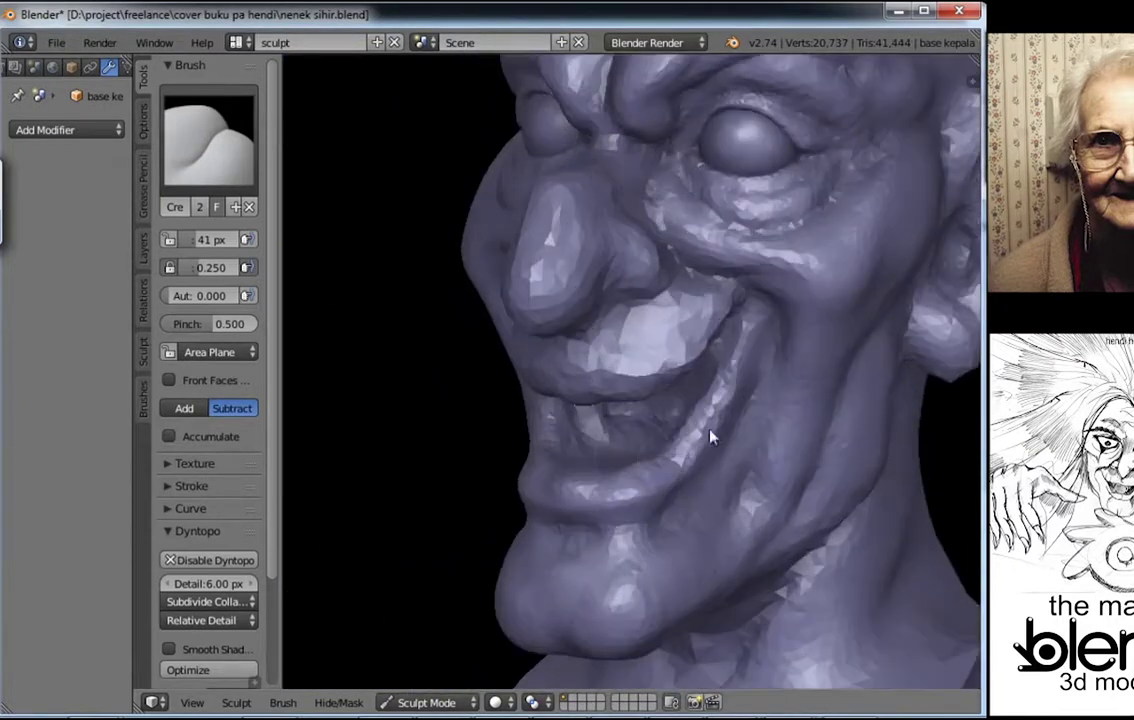
# Step: Build up clay around the grinning mouth and on the cheek
pyautogui.press('c')
pyautogui.moveTo(359, 273); pyautogui.dragTo(612, 440, button='middle')
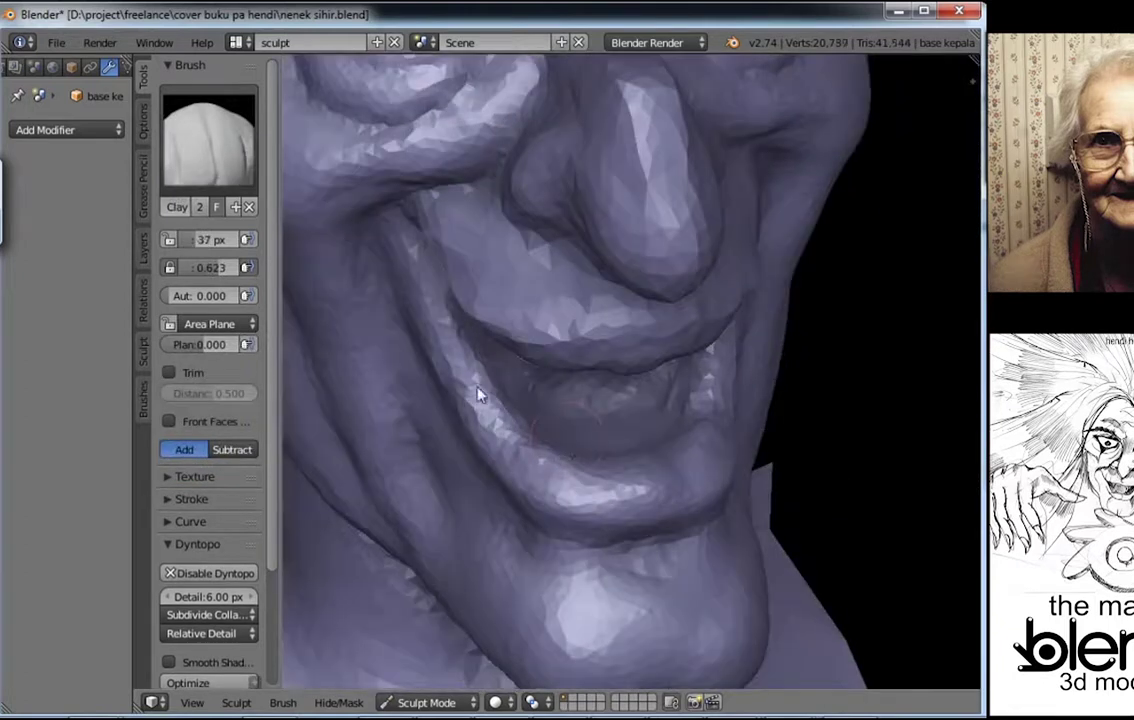
pyautogui.moveTo(478, 395)
pyautogui.mouseDown(button='middle')
pyautogui.moveTo(592, 484)
pyautogui.moveTo(653, 491)
pyautogui.moveTo(724, 300)
pyautogui.moveTo(686, 435)
pyautogui.mouseUp(button='middle')
pyautogui.moveTo(686, 435)
pyautogui.mouseDown()
pyautogui.moveTo(673, 471)
pyautogui.moveTo(704, 463)
pyautogui.mouseUp()
pyautogui.moveTo(704, 463)
pyautogui.mouseDown(button='middle')
pyautogui.moveTo(710, 472)
pyautogui.moveTo(729, 337)
pyautogui.moveTo(699, 332)
pyautogui.moveTo(661, 347)
pyautogui.mouseUp(button='middle')
pyautogui.scroll(3, 699, 332)
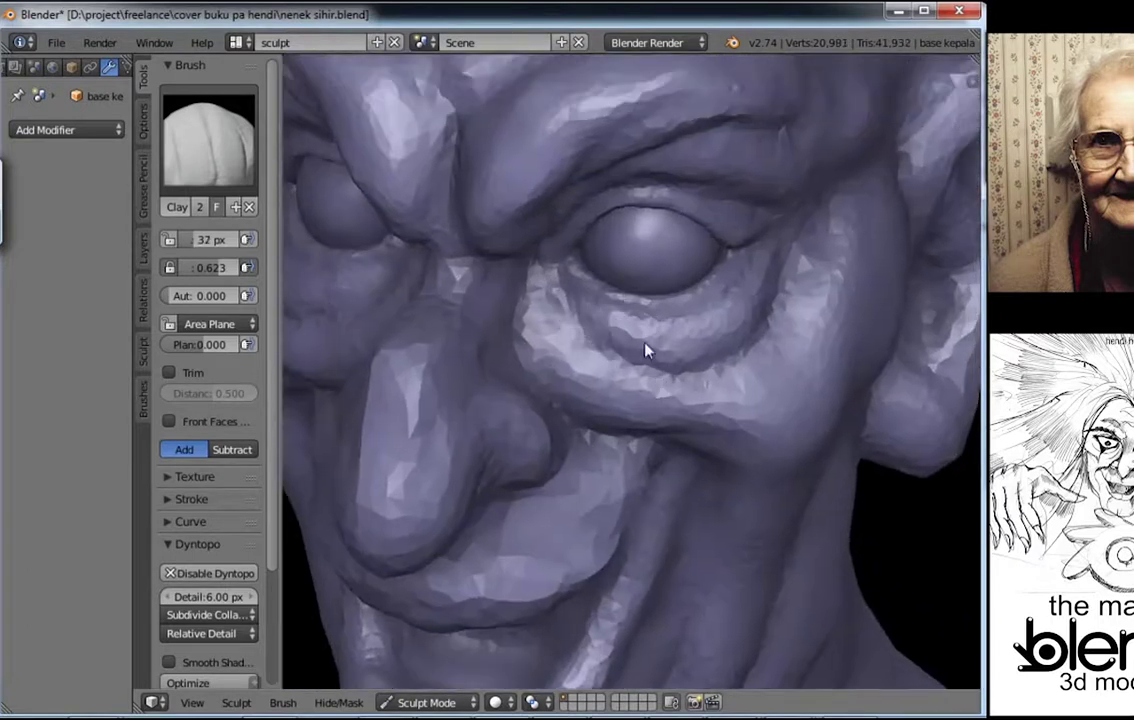
# Step: Carve Crease wrinkles under the eye and around the eyelid
pyautogui.hotkey('shift', 'c')
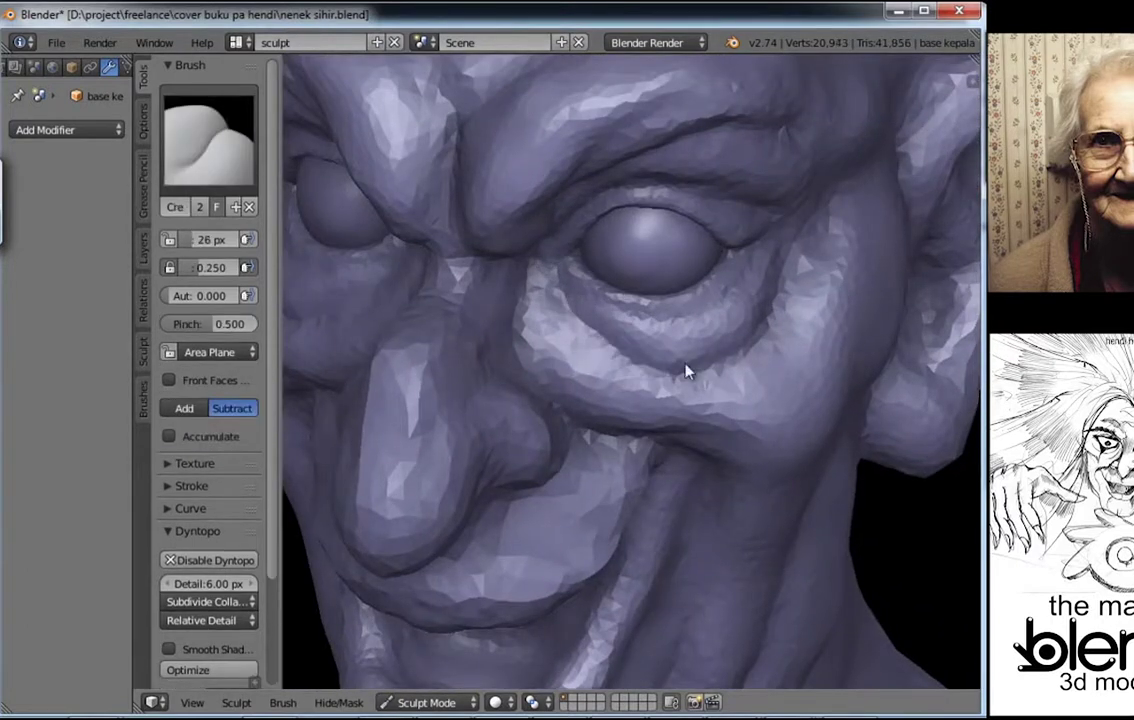
pyautogui.moveTo(686, 372); pyautogui.dragTo(749, 304, button='middle')
pyautogui.scroll(2, 749, 304)
pyautogui.moveTo(683, 398); pyautogui.dragTo(691, 383)
pyautogui.moveTo(691, 383); pyautogui.dragTo(570, 387, button='middle')
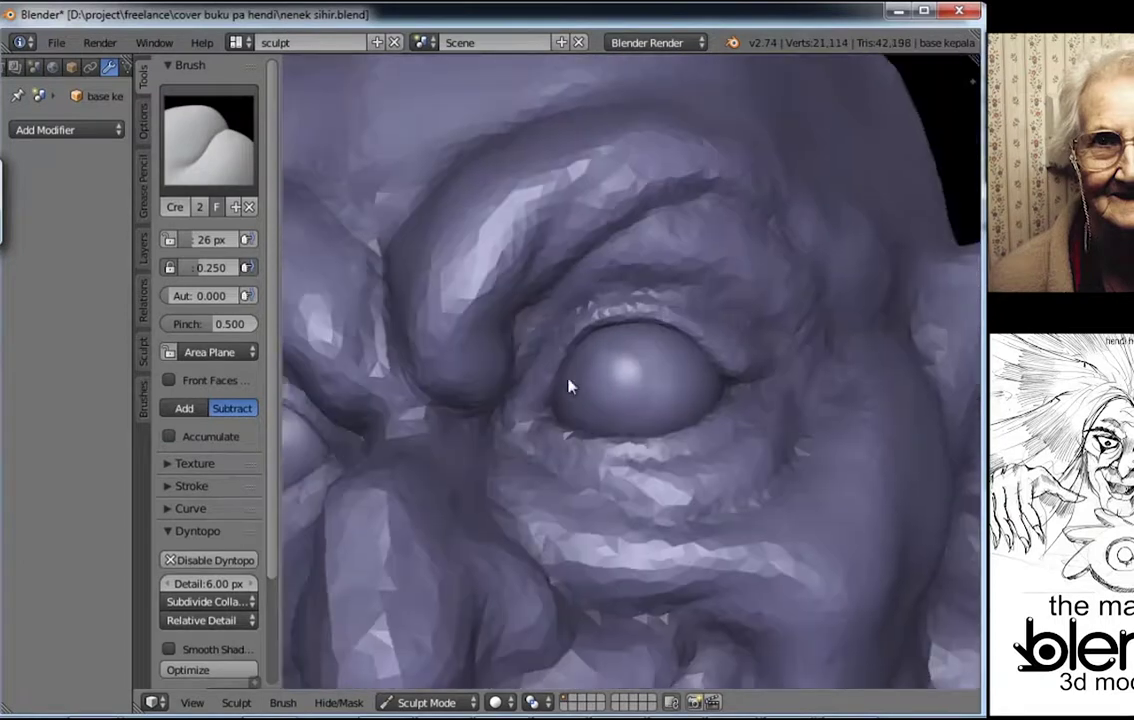
pyautogui.scroll(-1, 592, 299)
pyautogui.scroll(-1, 708, 331)
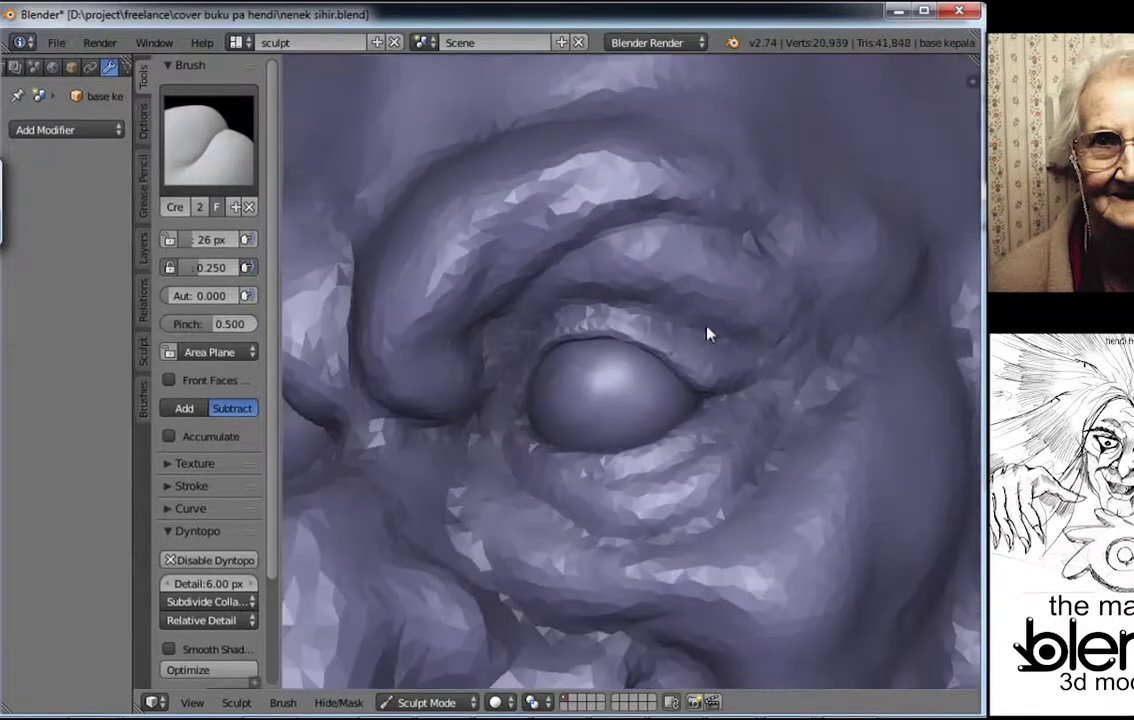
pyautogui.moveTo(708, 331)
pyautogui.mouseDown(button='middle')
pyautogui.moveTo(736, 306)
pyautogui.moveTo(697, 397)
pyautogui.moveTo(506, 228)
pyautogui.mouseUp(button='middle')
# Step: Add clay around the eye and build a rounded bulge on the nose
pyautogui.press('c')
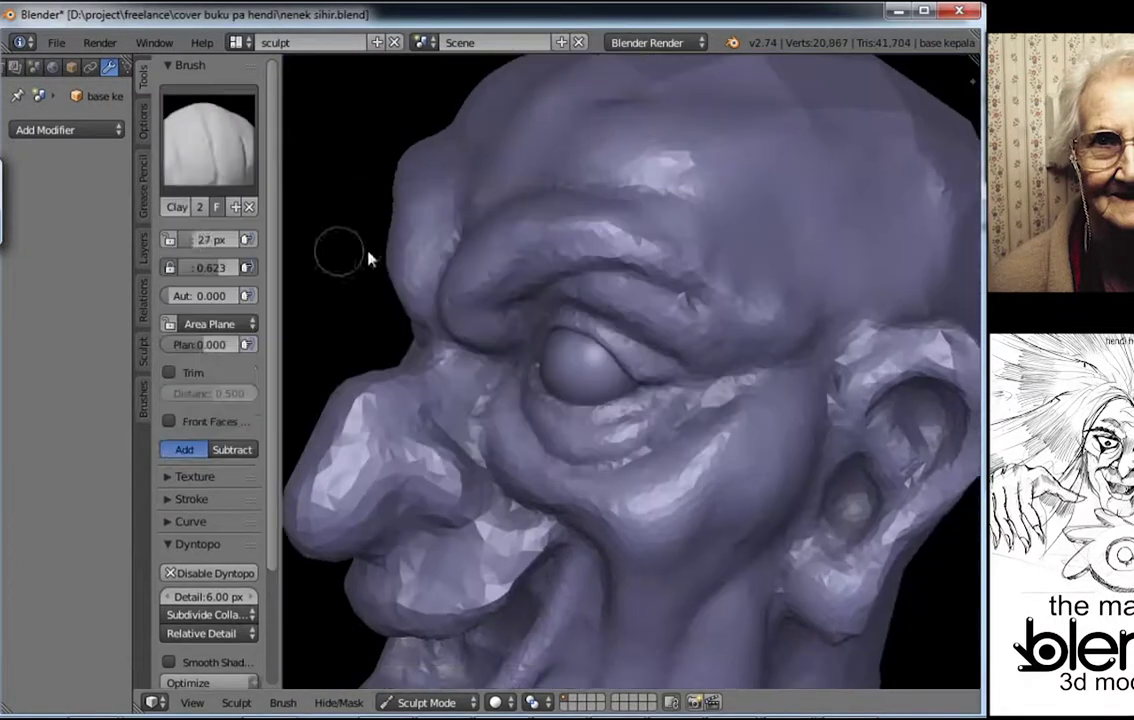
pyautogui.scroll(3, 767, 425)
pyautogui.moveTo(767, 425)
pyautogui.mouseDown(button='middle')
pyautogui.moveTo(753, 412)
pyautogui.moveTo(633, 446)
pyautogui.moveTo(726, 459)
pyautogui.mouseUp(button='middle')
pyautogui.scroll(-3, 753, 412)
pyautogui.scroll(2, 705, 451)
pyautogui.moveTo(705, 451)
pyautogui.mouseDown()
pyautogui.moveTo(691, 456)
pyautogui.moveTo(759, 430)
pyautogui.mouseUp()
pyautogui.moveTo(711, 430)
pyautogui.mouseDown(button='middle')
pyautogui.moveTo(653, 392)
pyautogui.moveTo(663, 415)
pyautogui.moveTo(633, 400)
pyautogui.mouseUp(button='middle')
pyautogui.scroll(2, 633, 400)
# Step: Carve a Crease line beside the nose
pyautogui.press('x')
pyautogui.moveTo(653, 481); pyautogui.dragTo(645, 433, button='middle')
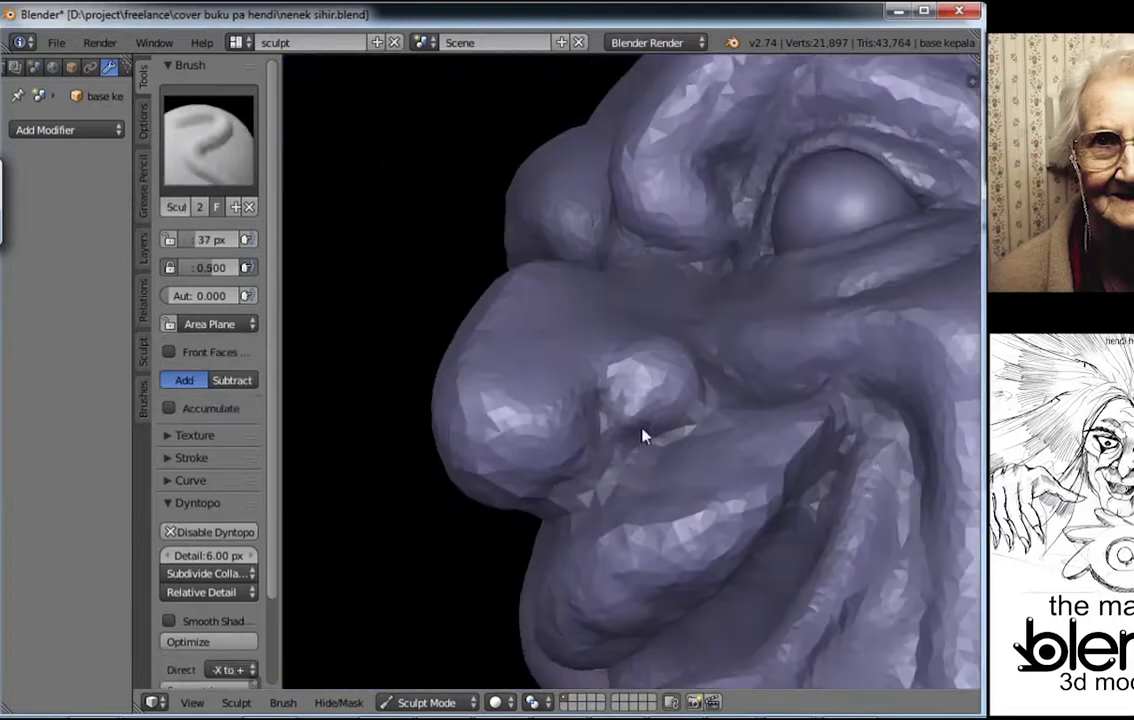
pyautogui.hotkey('shift', 'c')
pyautogui.moveTo(623, 435); pyautogui.dragTo(638, 430)
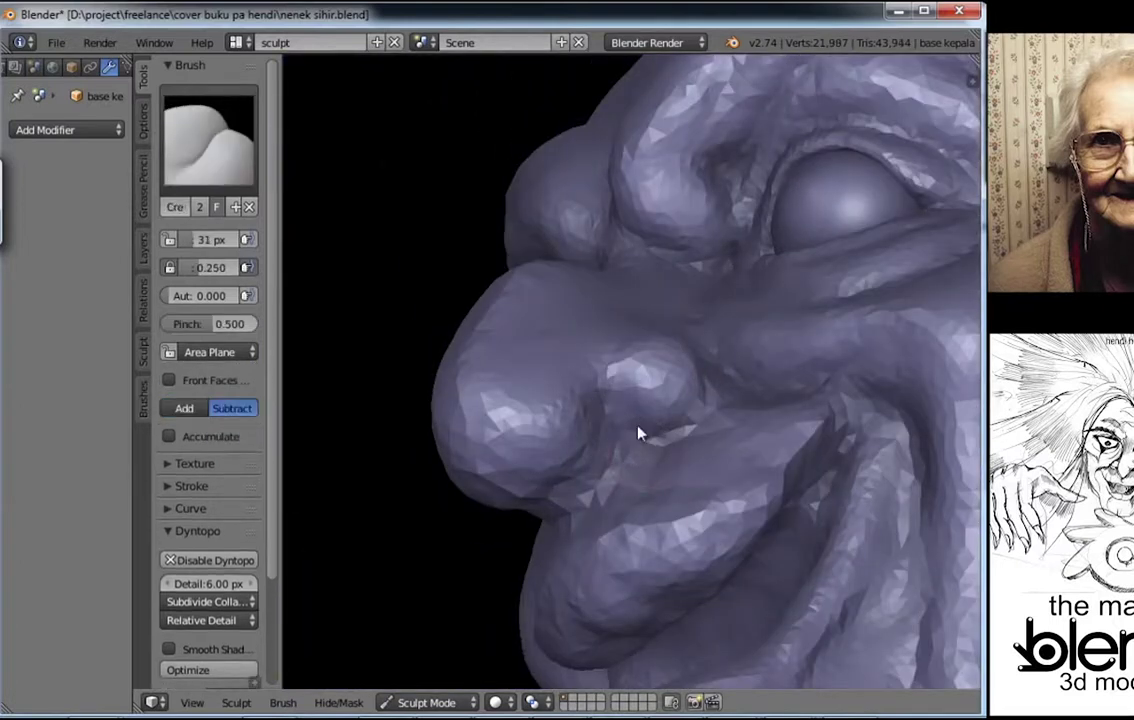
pyautogui.moveTo(638, 430)
pyautogui.mouseDown(button='middle')
pyautogui.moveTo(630, 466)
pyautogui.moveTo(627, 397)
pyautogui.moveTo(752, 337)
pyautogui.moveTo(731, 385)
pyautogui.mouseUp(button='middle')
pyautogui.moveTo(731, 385); pyautogui.dragTo(693, 362)
# Step: Choose the Clay brush and deepen the nostril with strokes inside it
pyautogui.click(209, 137)
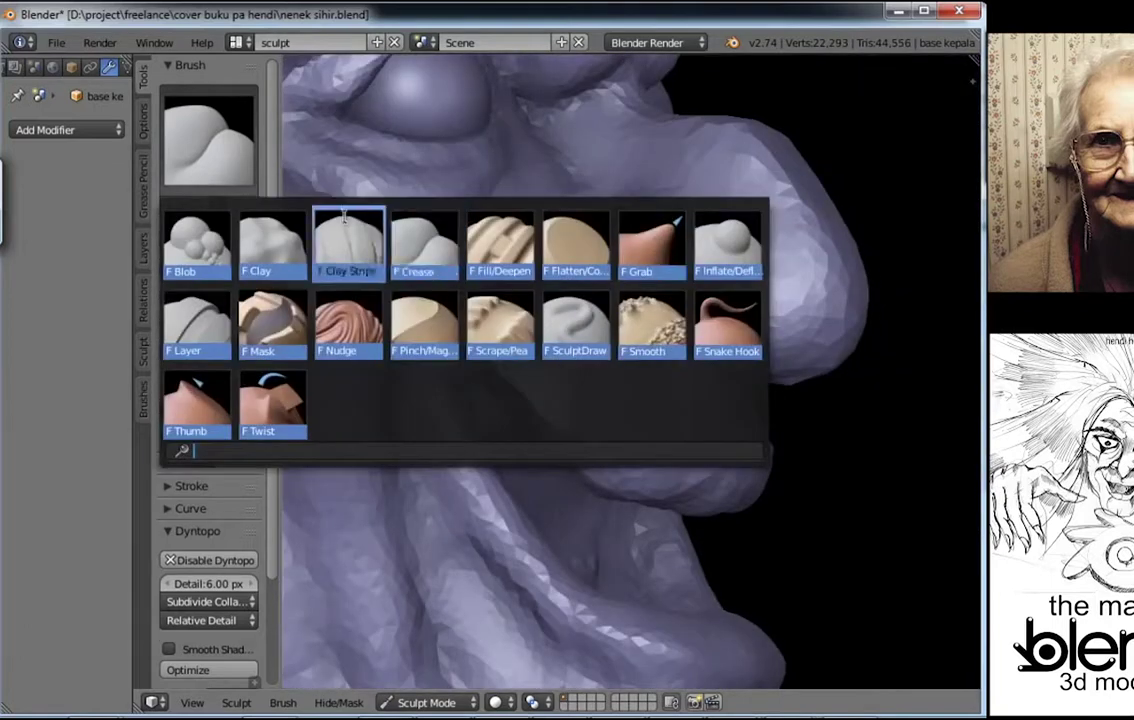
pyautogui.click(347, 243)
pyautogui.moveTo(655, 255); pyautogui.dragTo(713, 287)
pyautogui.moveTo(713, 287); pyautogui.dragTo(688, 281, button='middle')
pyautogui.moveTo(688, 281); pyautogui.dragTo(688, 289)
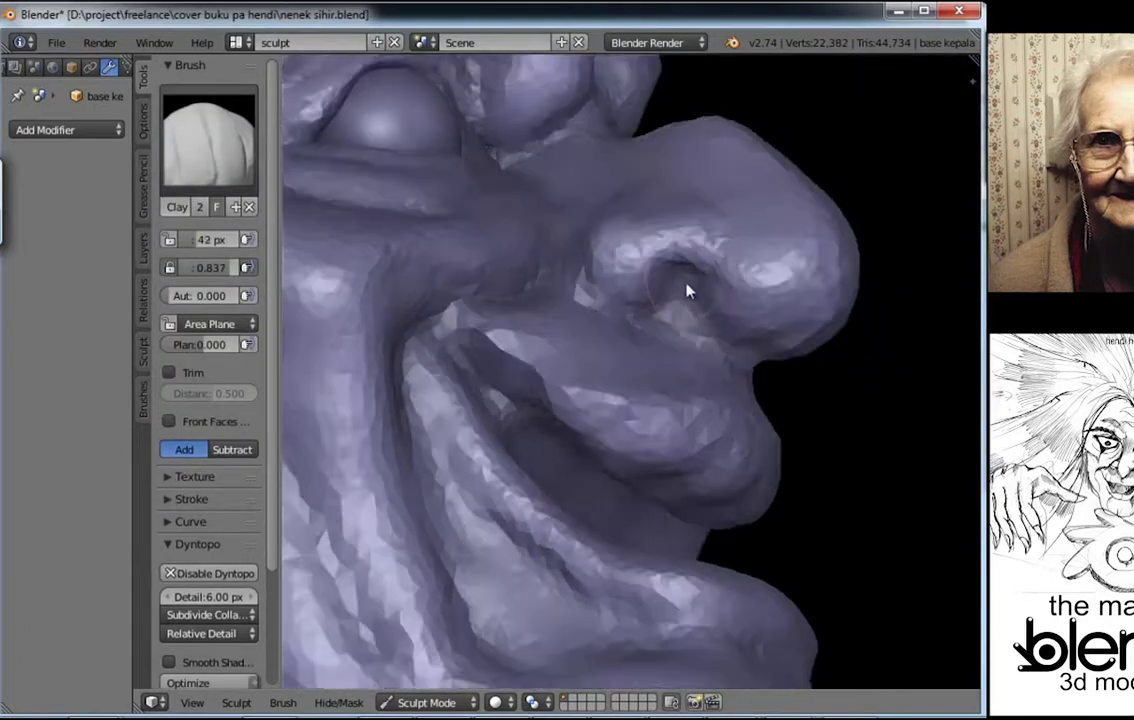
pyautogui.moveTo(683, 283)
pyautogui.mouseDown(button='middle')
pyautogui.moveTo(686, 328)
pyautogui.moveTo(744, 332)
pyautogui.moveTo(623, 256)
pyautogui.mouseUp(button='middle')
pyautogui.moveTo(623, 256); pyautogui.dragTo(625, 262)
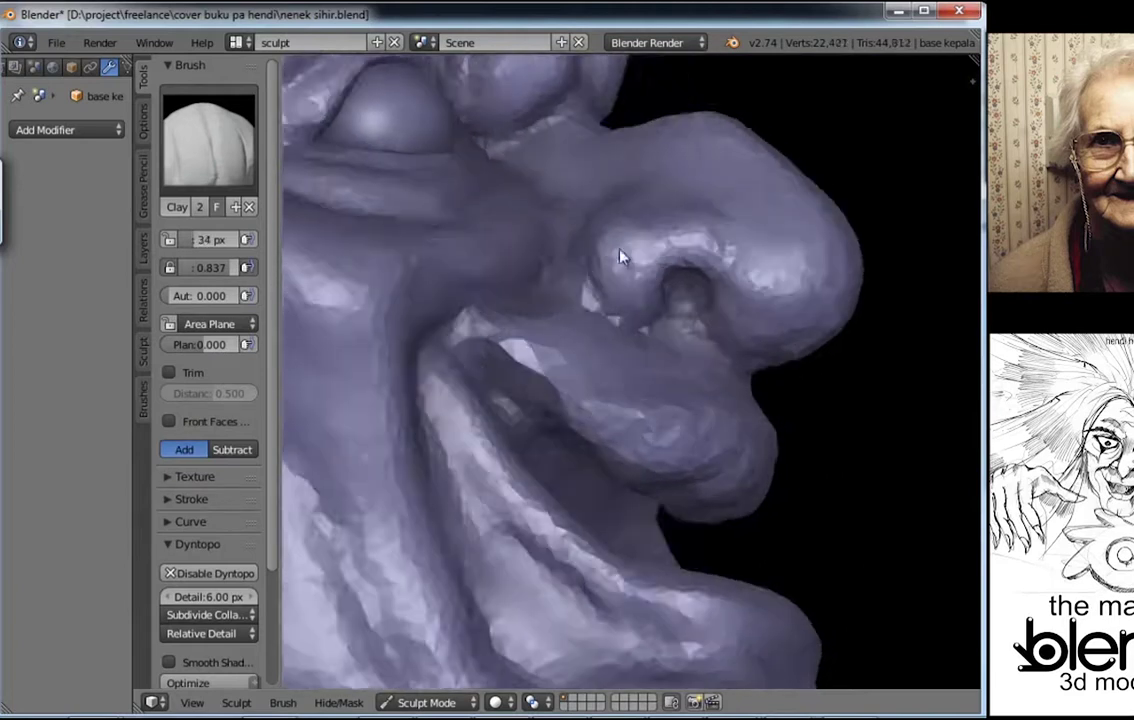
# Step: Add clay along the nose bridge, then pick the Crease brush
pyautogui.moveTo(625, 262)
pyautogui.mouseDown(button='middle')
pyautogui.moveTo(737, 324)
pyautogui.moveTo(641, 387)
pyautogui.moveTo(661, 314)
pyautogui.moveTo(726, 385)
pyautogui.moveTo(636, 376)
pyautogui.moveTo(635, 329)
pyautogui.mouseUp(button='middle')
pyautogui.moveTo(635, 329); pyautogui.dragTo(640, 335)
pyautogui.moveTo(640, 335)
pyautogui.mouseDown(button='middle')
pyautogui.moveTo(734, 339)
pyautogui.moveTo(708, 385)
pyautogui.moveTo(759, 362)
pyautogui.mouseUp(button='middle')
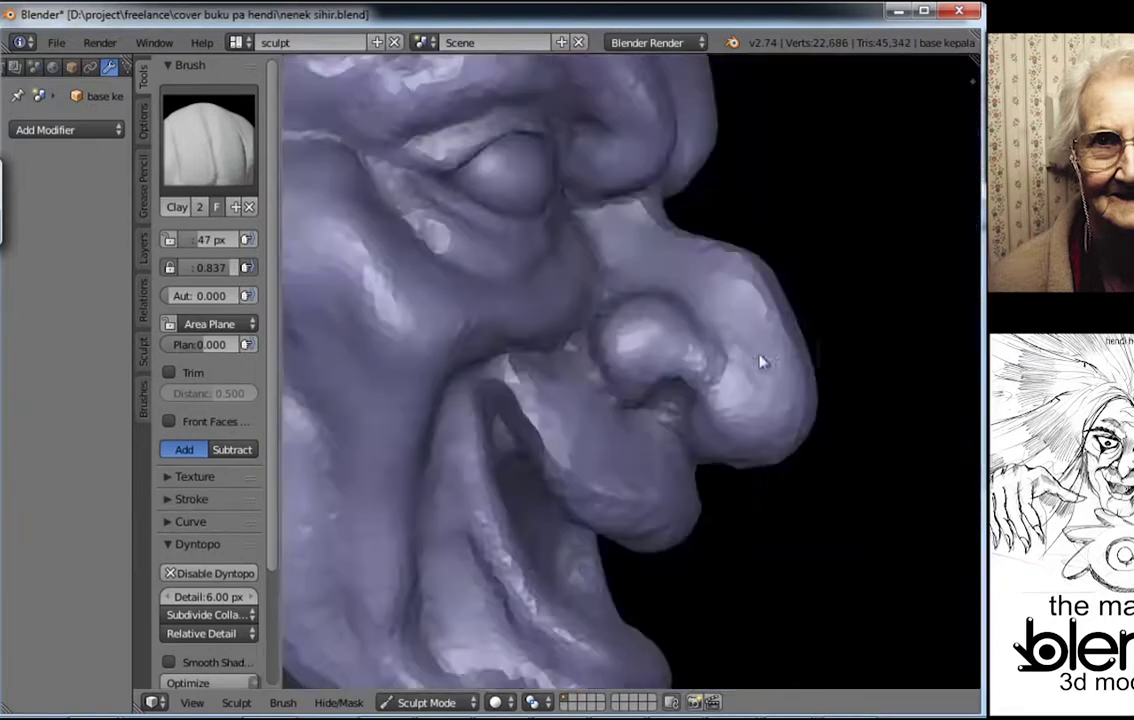
pyautogui.moveTo(673, 329)
pyautogui.mouseDown(button='middle')
pyautogui.moveTo(714, 446)
pyautogui.moveTo(781, 418)
pyautogui.moveTo(643, 423)
pyautogui.moveTo(633, 405)
pyautogui.moveTo(676, 392)
pyautogui.moveTo(676, 314)
pyautogui.moveTo(734, 406)
pyautogui.moveTo(759, 368)
pyautogui.moveTo(757, 342)
pyautogui.moveTo(775, 406)
pyautogui.moveTo(700, 441)
pyautogui.mouseUp(button='middle')
pyautogui.hotkey('shift', 'c')
# Step: Save the sculpt and switch to the Grab brush, sizing it to about 103 px
pyautogui.hotkey('ctrl', 's')
pyautogui.press('g')
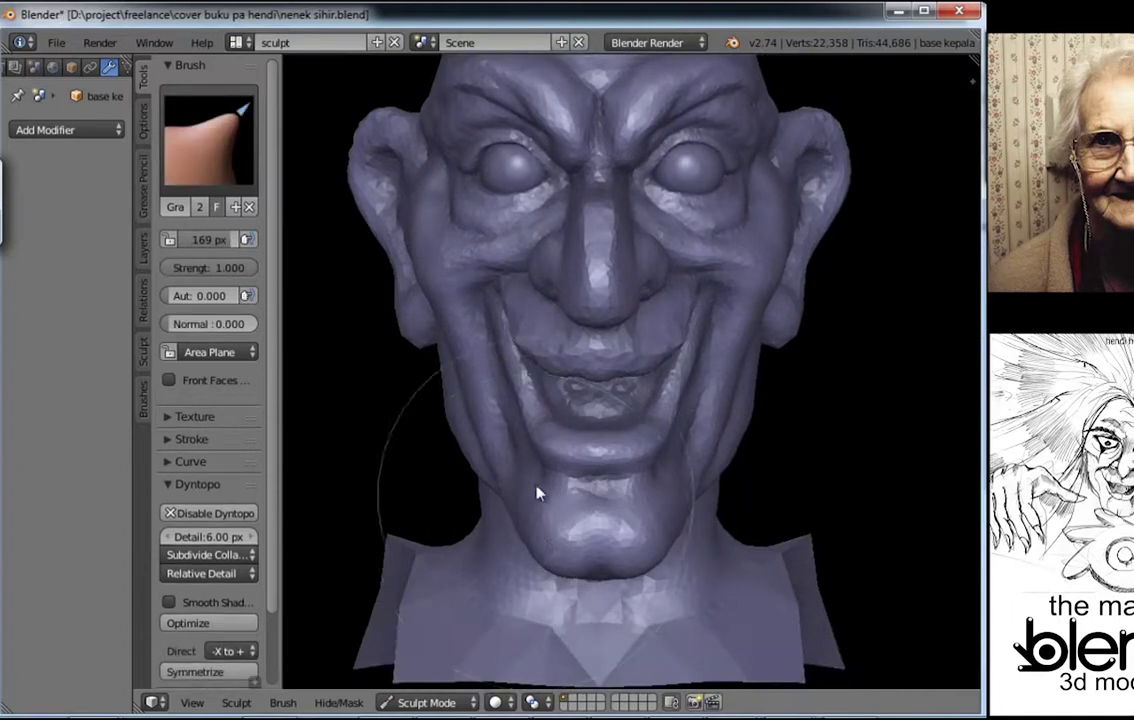
pyautogui.moveTo(539, 488)
pyautogui.mouseDown(button='middle')
pyautogui.moveTo(529, 478)
pyautogui.moveTo(645, 466)
pyautogui.moveTo(570, 418)
pyautogui.moveTo(484, 395)
pyautogui.mouseUp(button='middle')
pyautogui.moveTo(458, 337)
pyautogui.mouseDown(button='middle')
pyautogui.moveTo(473, 357)
pyautogui.moveTo(785, 253)
pyautogui.mouseUp(button='middle')
pyautogui.press('f')
pyautogui.click(509, 330)
pyautogui.scroll(5, 694, 278)
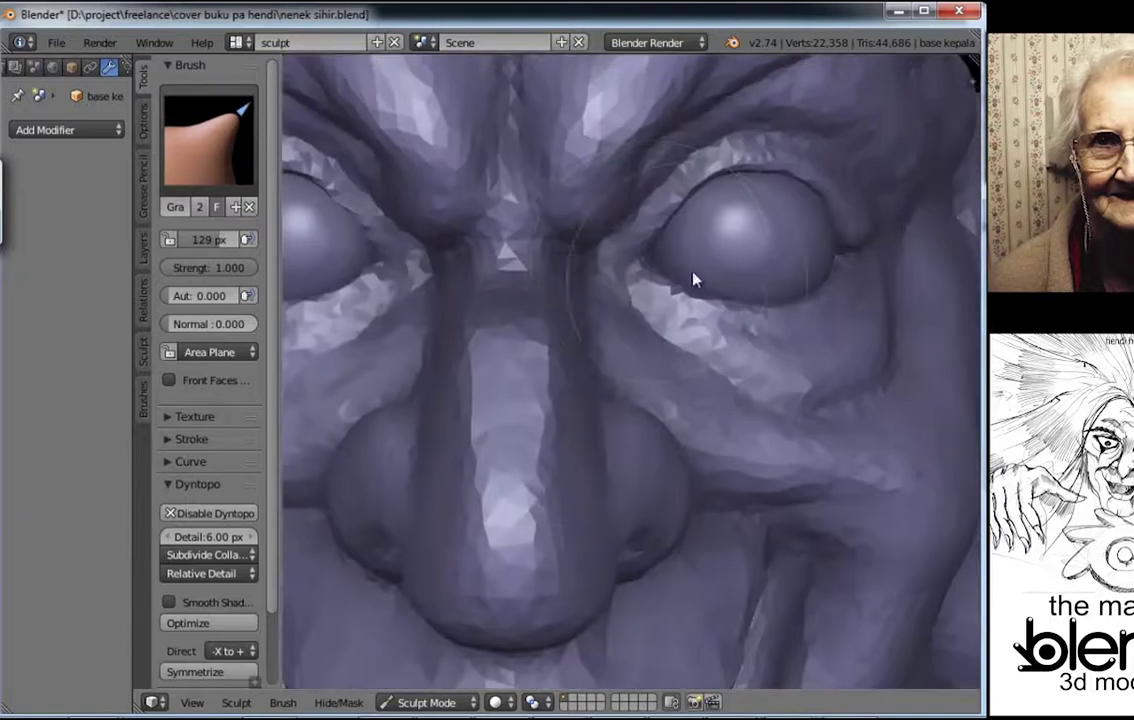
pyautogui.press('f')
pyautogui.click(640, 270)
pyautogui.scroll(-5, 690, 300)
pyautogui.moveTo(706, 330); pyautogui.dragTo(716, 347, button='middle')
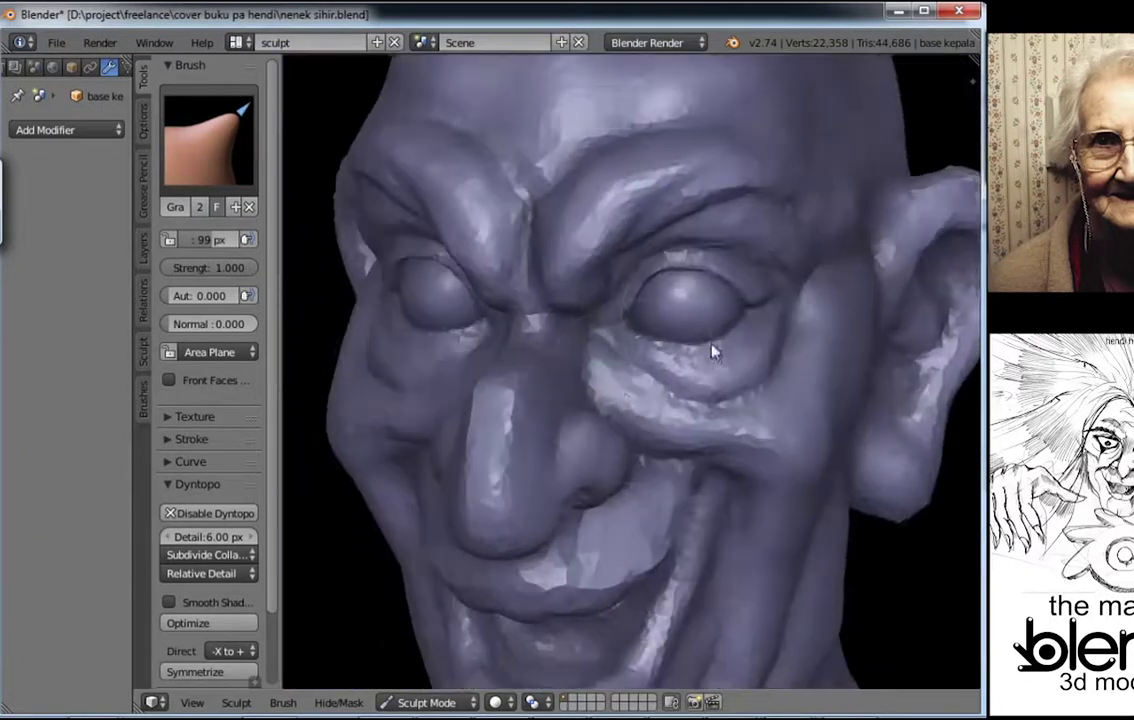
pyautogui.scroll(2, 430, 380)
pyautogui.press('f')
pyautogui.click(418, 367)
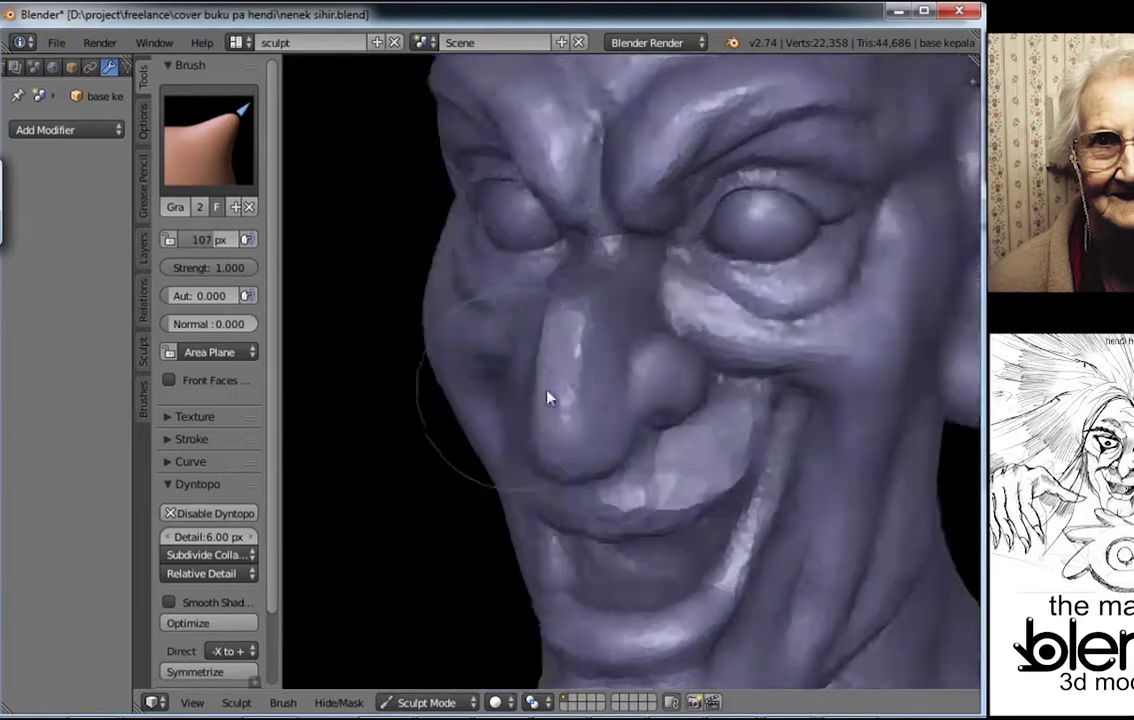
pyautogui.scroll(-2, 700, 355)
pyautogui.moveTo(423, 380)
pyautogui.mouseDown(button='middle')
pyautogui.moveTo(700, 355)
pyautogui.moveTo(742, 370)
pyautogui.mouseUp(button='middle')
pyautogui.scroll(2, 721, 311)
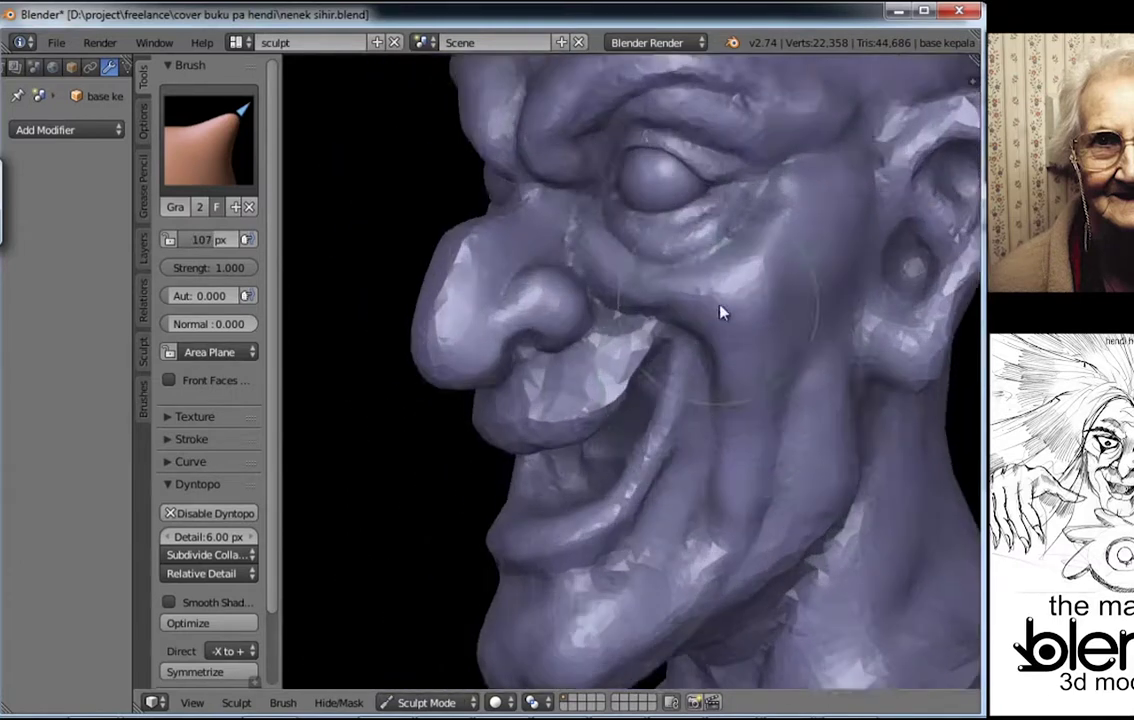
pyautogui.scroll(1, 673, 338)
# Step: Switch to the subtractive Crease brush and inspect the eye from side and frontal angles
pyautogui.hotkey('shift', 'c')
pyautogui.moveTo(675, 338)
pyautogui.mouseDown(button='middle')
pyautogui.moveTo(785, 273)
pyautogui.moveTo(729, 367)
pyautogui.moveTo(577, 261)
pyautogui.mouseUp(button='middle')
pyautogui.scroll(-2, 729, 367)
pyautogui.scroll(3, 700, 250)
pyautogui.moveTo(700, 250)
pyautogui.mouseDown(button='middle')
pyautogui.moveTo(759, 304)
pyautogui.moveTo(600, 354)
pyautogui.moveTo(685, 402)
pyautogui.moveTo(724, 334)
pyautogui.moveTo(678, 359)
pyautogui.moveTo(742, 375)
pyautogui.moveTo(678, 335)
pyautogui.moveTo(683, 297)
pyautogui.moveTo(731, 377)
pyautogui.moveTo(767, 359)
pyautogui.moveTo(729, 370)
pyautogui.moveTo(696, 299)
pyautogui.moveTo(731, 321)
pyautogui.mouseUp(button='middle')
pyautogui.scroll(-1, 685, 402)
pyautogui.scroll(2, 697, 311)
pyautogui.scroll(2, 729, 370)
pyautogui.scroll(2, 664, 352)
pyautogui.moveTo(630, 390)
pyautogui.mouseDown(button='middle')
pyautogui.moveTo(600, 367)
pyautogui.moveTo(668, 455)
pyautogui.moveTo(580, 455)
pyautogui.moveTo(516, 433)
pyautogui.mouseUp(button='middle')
# Step: Return to Grab at 61 px, then enlarge to 200 px and lasso-mask the nose
pyautogui.press('g')
pyautogui.press('f')
pyautogui.click(500, 410)
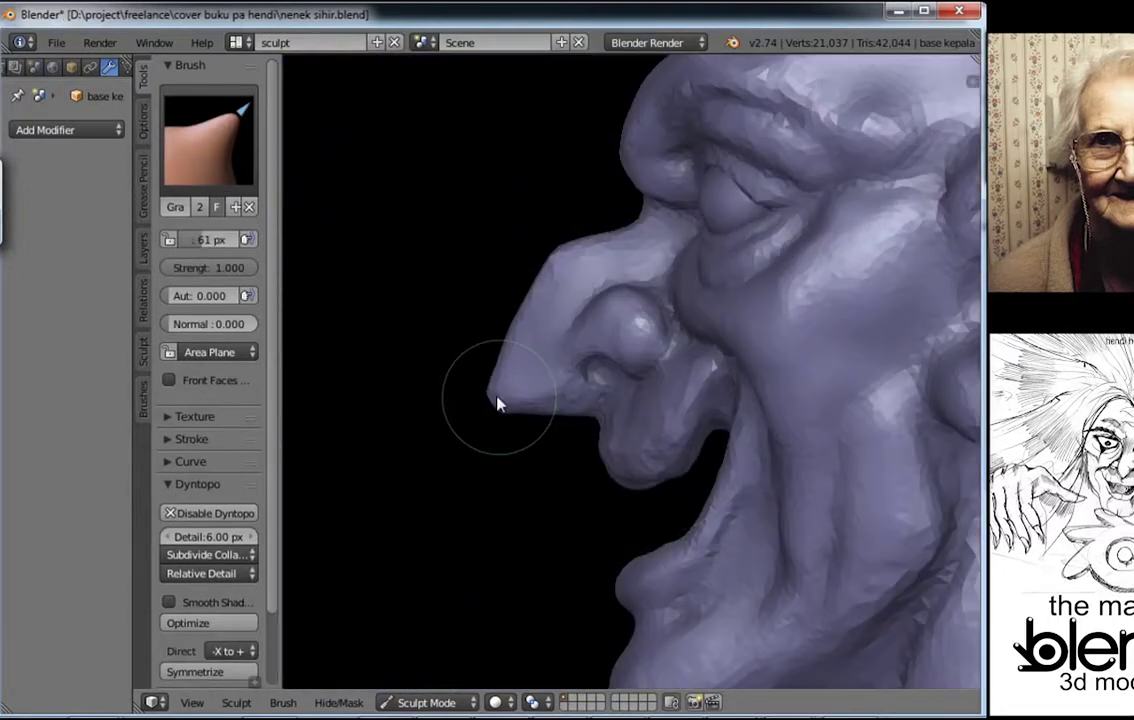
pyautogui.scroll(-4, 570, 385)
pyautogui.moveTo(640, 367)
pyautogui.mouseDown(button='middle')
pyautogui.moveTo(777, 233)
pyautogui.moveTo(785, 337)
pyautogui.moveTo(640, 300)
pyautogui.moveTo(595, 266)
pyautogui.moveTo(705, 333)
pyautogui.moveTo(600, 362)
pyautogui.moveTo(577, 520)
pyautogui.moveTo(694, 458)
pyautogui.moveTo(509, 349)
pyautogui.moveTo(514, 337)
pyautogui.moveTo(660, 388)
pyautogui.moveTo(645, 349)
pyautogui.moveTo(663, 380)
pyautogui.moveTo(577, 435)
pyautogui.moveTo(540, 370)
pyautogui.mouseUp(button='middle')
pyautogui.scroll(2, 577, 520)
pyautogui.press('f')
pyautogui.moveTo(415, 168)
pyautogui.keyDown('ctrl'); pyautogui.keyDown('shift'); pyautogui.mouseDown()
pyautogui.moveTo(387, 220)
pyautogui.moveTo(562, 329)
pyautogui.mouseUp(); pyautogui.keyUp('shift'); pyautogui.keyUp('ctrl')
pyautogui.moveTo(562, 329)
pyautogui.mouseDown(button='middle')
pyautogui.moveTo(572, 443)
pyautogui.moveTo(510, 385)
pyautogui.mouseUp(button='middle')
pyautogui.keyDown('ctrl'); pyautogui.keyDown('shift'); pyautogui.moveTo(510, 385); pyautogui.dragTo(534, 464); pyautogui.keyUp('shift'); pyautogui.keyUp('ctrl')
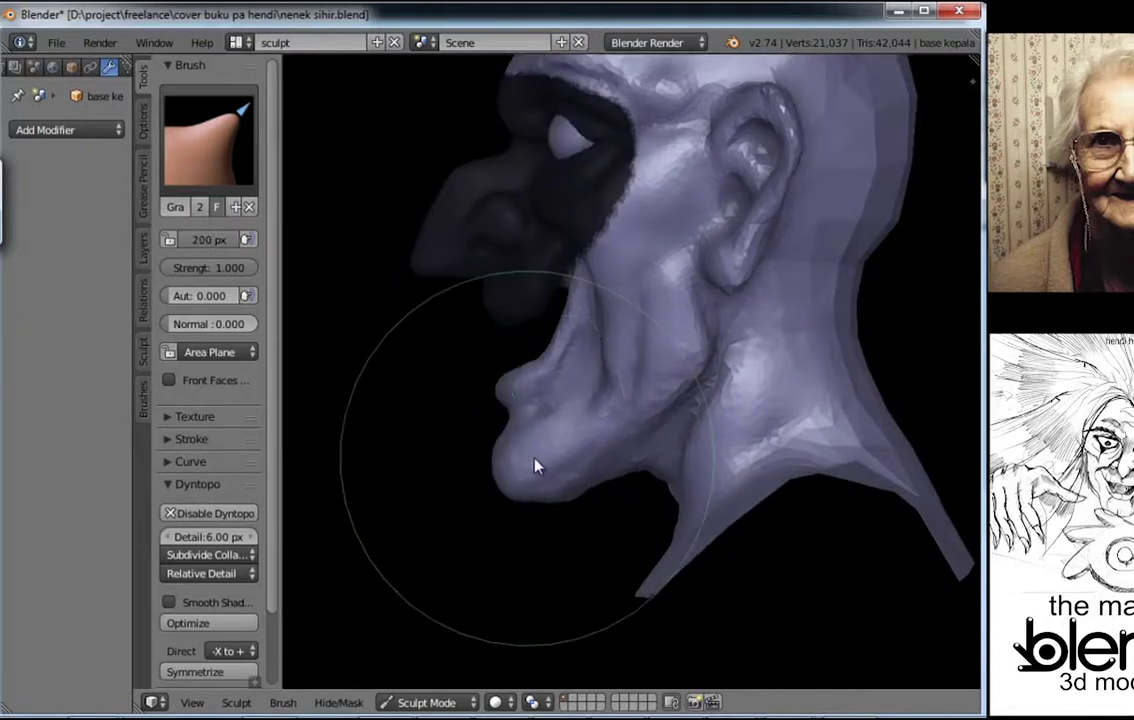
# Step: Shrink the brush to 95 px and save the sculpt file again
pyautogui.moveTo(549, 471)
pyautogui.mouseDown(button='middle')
pyautogui.moveTo(656, 431)
pyautogui.moveTo(704, 381)
pyautogui.moveTo(785, 387)
pyautogui.moveTo(701, 400)
pyautogui.moveTo(633, 445)
pyautogui.moveTo(590, 421)
pyautogui.moveTo(620, 451)
pyautogui.mouseUp(button='middle')
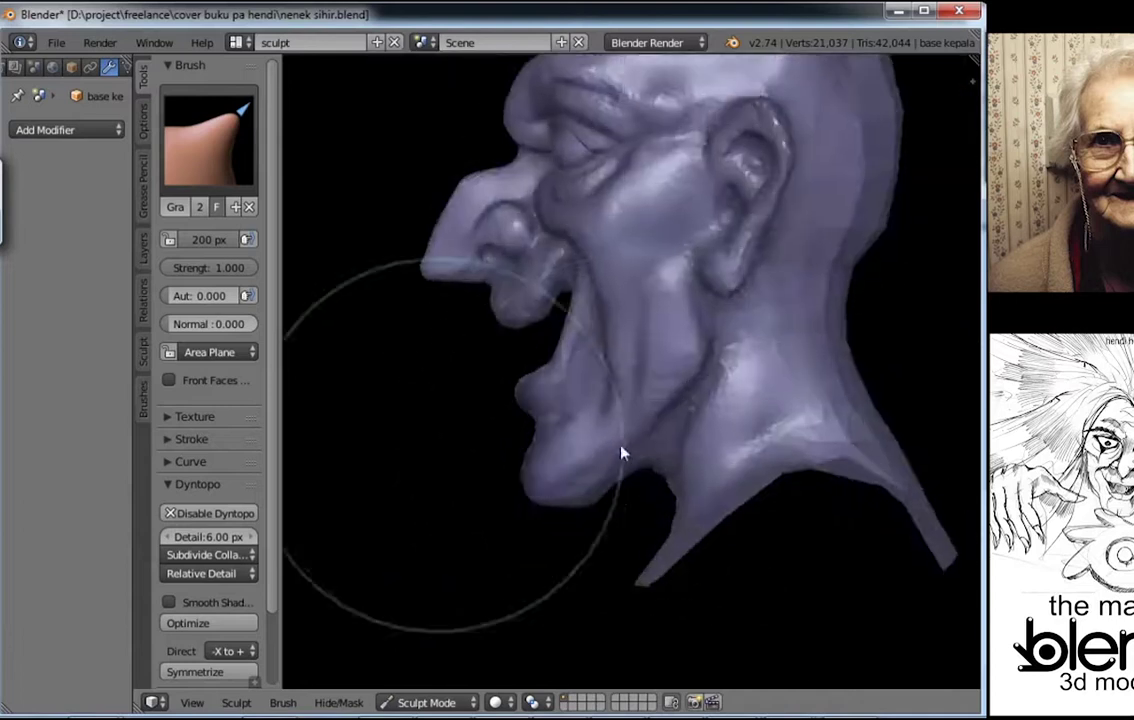
pyautogui.press('f')
pyautogui.click(585, 511)
pyautogui.moveTo(569, 511); pyautogui.dragTo(665, 435, button='middle')
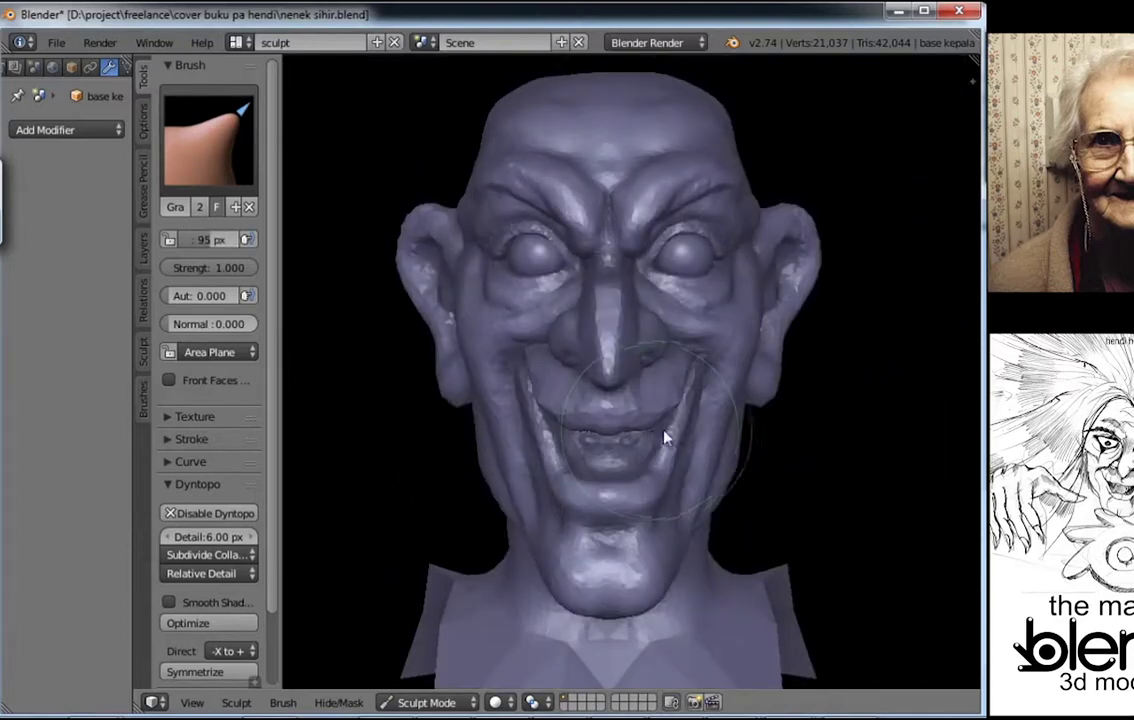
pyautogui.scroll(2, 665, 435)
pyautogui.hotkey('ctrl', 's')
# Step: Grab-pull the area beside the mouth to push the upper lip forward
pyautogui.moveTo(550, 459); pyautogui.dragTo(562, 456, button='middle')
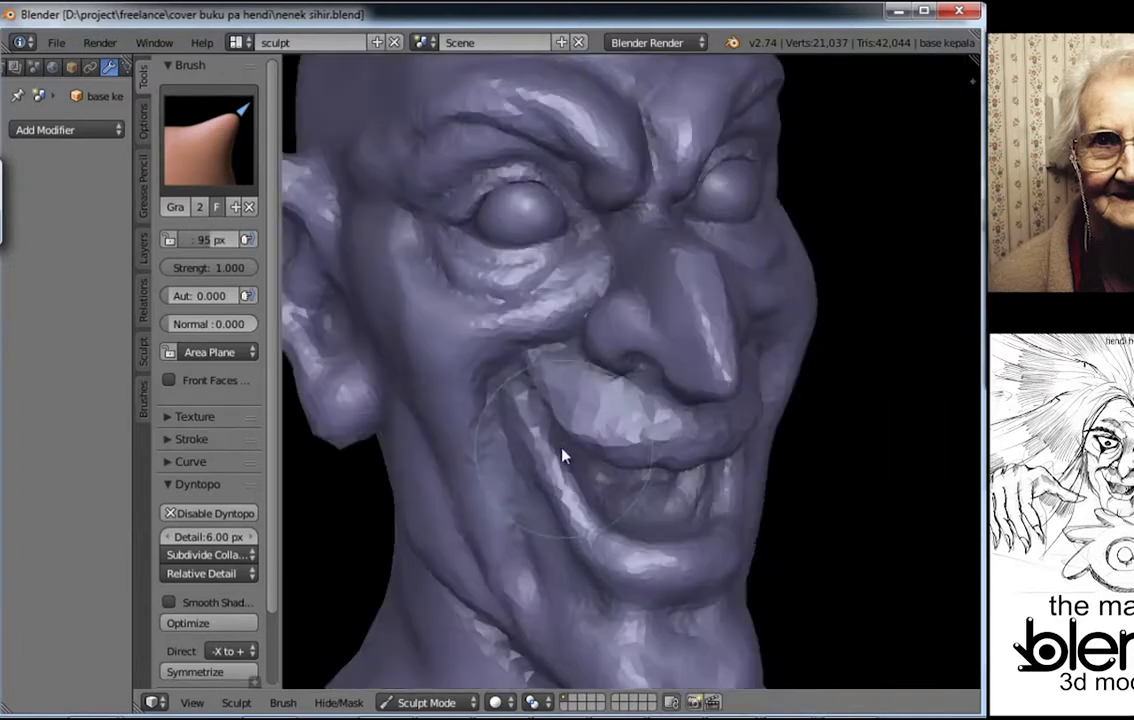
pyautogui.moveTo(562, 456); pyautogui.dragTo(590, 448)
pyautogui.moveTo(590, 448); pyautogui.dragTo(810, 392, button='middle')
pyautogui.scroll(2, 577, 442)
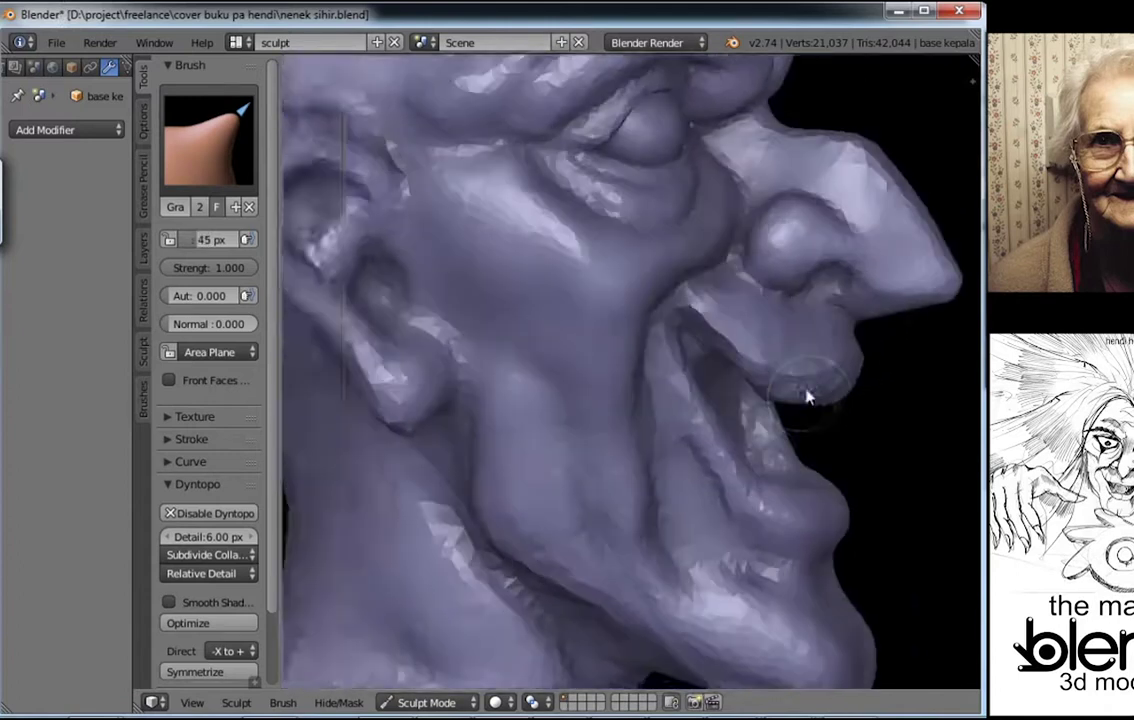
pyautogui.moveTo(775, 380); pyautogui.dragTo(767, 372)
pyautogui.moveTo(767, 372); pyautogui.dragTo(658, 381, button='middle')
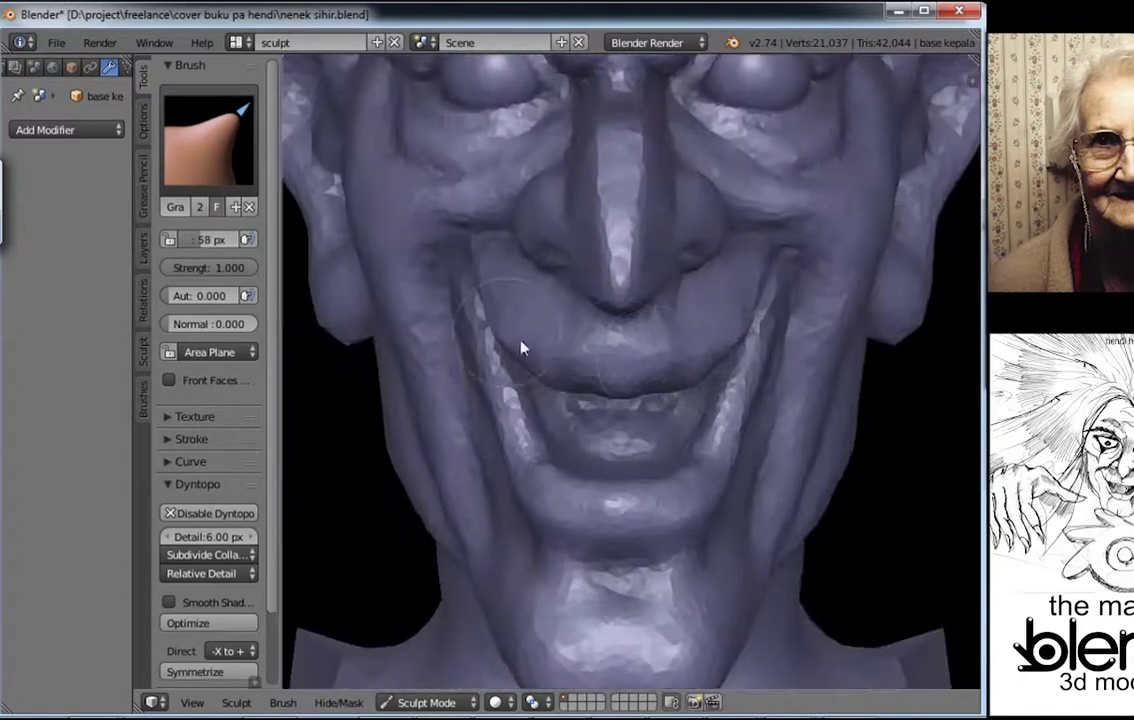
pyautogui.moveTo(521, 347)
pyautogui.mouseDown(button='middle')
pyautogui.moveTo(600, 339)
pyautogui.moveTo(699, 354)
pyautogui.mouseUp(button='middle')
pyautogui.scroll(1, 630, 403)
pyautogui.moveTo(630, 403)
pyautogui.mouseDown(button='middle')
pyautogui.moveTo(726, 456)
pyautogui.moveTo(663, 418)
pyautogui.mouseUp(button='middle')
# Step: Carve a subtractive crease along the side of the mouth
pyautogui.hotkey('shift', 'c')
pyautogui.scroll(1, 696, 406)
pyautogui.moveTo(698, 378)
pyautogui.mouseDown(button='middle')
pyautogui.moveTo(711, 332)
pyautogui.moveTo(724, 486)
pyautogui.moveTo(735, 377)
pyautogui.moveTo(666, 344)
pyautogui.moveTo(701, 246)
pyautogui.moveTo(731, 309)
pyautogui.mouseUp(button='middle')
pyautogui.moveTo(731, 309); pyautogui.dragTo(620, 311)
# Step: Carve a crease along the fold beside the mouth
pyautogui.moveTo(620, 311)
pyautogui.mouseDown(button='middle')
pyautogui.moveTo(681, 397)
pyautogui.moveTo(736, 392)
pyautogui.mouseUp(button='middle')
pyautogui.scroll(2, 680, 422)
pyautogui.scroll(-1, 680, 422)
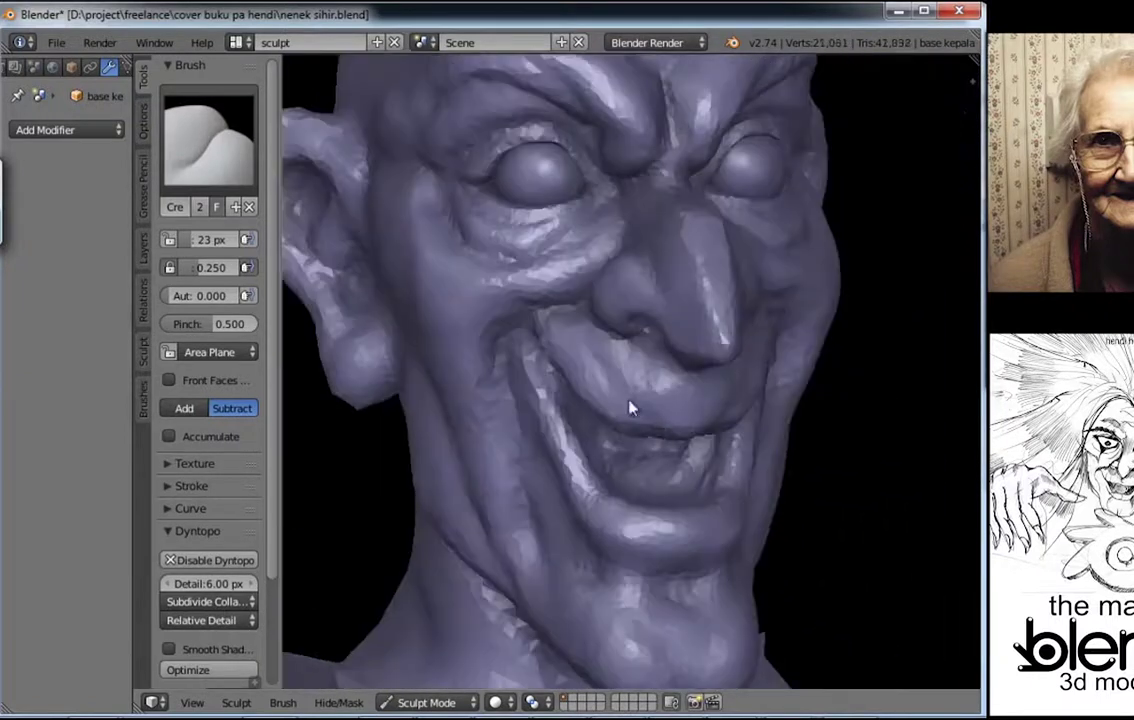
pyautogui.moveTo(633, 477); pyautogui.dragTo(638, 355)
pyautogui.moveTo(638, 355)
pyautogui.mouseDown(button='middle')
pyautogui.moveTo(754, 436)
pyautogui.moveTo(722, 263)
pyautogui.mouseUp(button='middle')
pyautogui.scroll(2, 689, 467)
pyautogui.scroll(2, 722, 263)
# Step: Sculpt a crease above the eye and a wrinkle on the cheek
pyautogui.moveTo(722, 263); pyautogui.dragTo(838, 192)
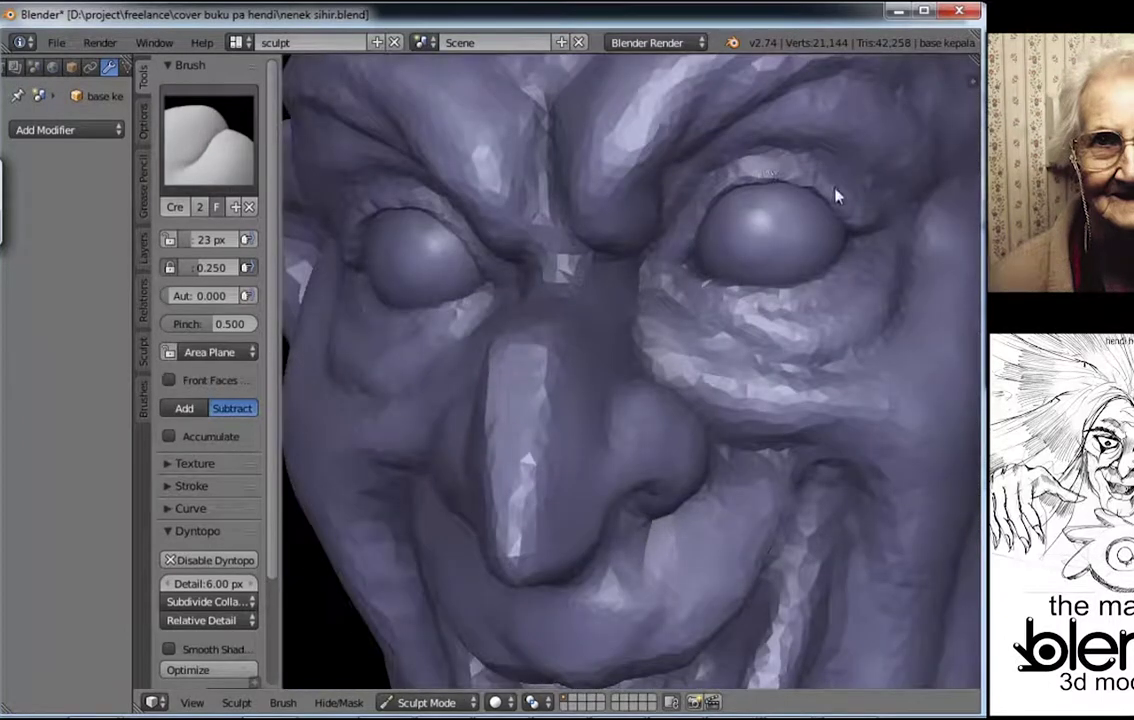
pyautogui.scroll(2, 696, 299)
pyautogui.moveTo(838, 192)
pyautogui.mouseDown(button='middle')
pyautogui.moveTo(696, 299)
pyautogui.moveTo(663, 286)
pyautogui.moveTo(714, 255)
pyautogui.moveTo(696, 304)
pyautogui.moveTo(734, 337)
pyautogui.mouseUp(button='middle')
pyautogui.scroll(-3, 663, 286)
pyautogui.moveTo(812, 375); pyautogui.dragTo(757, 440)
# Step: Zoom in on both eyes and carve a wrinkle under the eye
pyautogui.moveTo(757, 440)
pyautogui.mouseDown(button='middle')
pyautogui.moveTo(747, 423)
pyautogui.moveTo(666, 489)
pyautogui.moveTo(653, 400)
pyautogui.moveTo(630, 424)
pyautogui.moveTo(587, 349)
pyautogui.moveTo(618, 413)
pyautogui.moveTo(595, 410)
pyautogui.moveTo(706, 407)
pyautogui.moveTo(703, 339)
pyautogui.moveTo(595, 487)
pyautogui.moveTo(570, 405)
pyautogui.moveTo(577, 550)
pyautogui.moveTo(590, 493)
pyautogui.mouseUp(button='middle')
pyautogui.scroll(2, 630, 424)
pyautogui.moveTo(489, 425)
pyautogui.mouseDown(button='middle')
pyautogui.moveTo(531, 397)
pyautogui.moveTo(572, 263)
pyautogui.moveTo(536, 324)
pyautogui.mouseUp(button='middle')
pyautogui.scroll(2, 631, 345)
pyautogui.moveTo(631, 345)
pyautogui.mouseDown(button='middle')
pyautogui.moveTo(780, 337)
pyautogui.moveTo(742, 456)
pyautogui.moveTo(709, 418)
pyautogui.mouseUp(button='middle')
pyautogui.scroll(3, 714, 471)
pyautogui.scroll(2, 650, 416)
pyautogui.moveTo(678, 506); pyautogui.dragTo(735, 527, button='middle')
# Step: With the view maximized, deepen the Crease wrinkles under the eye and around the eyelid
pyautogui.press('space')
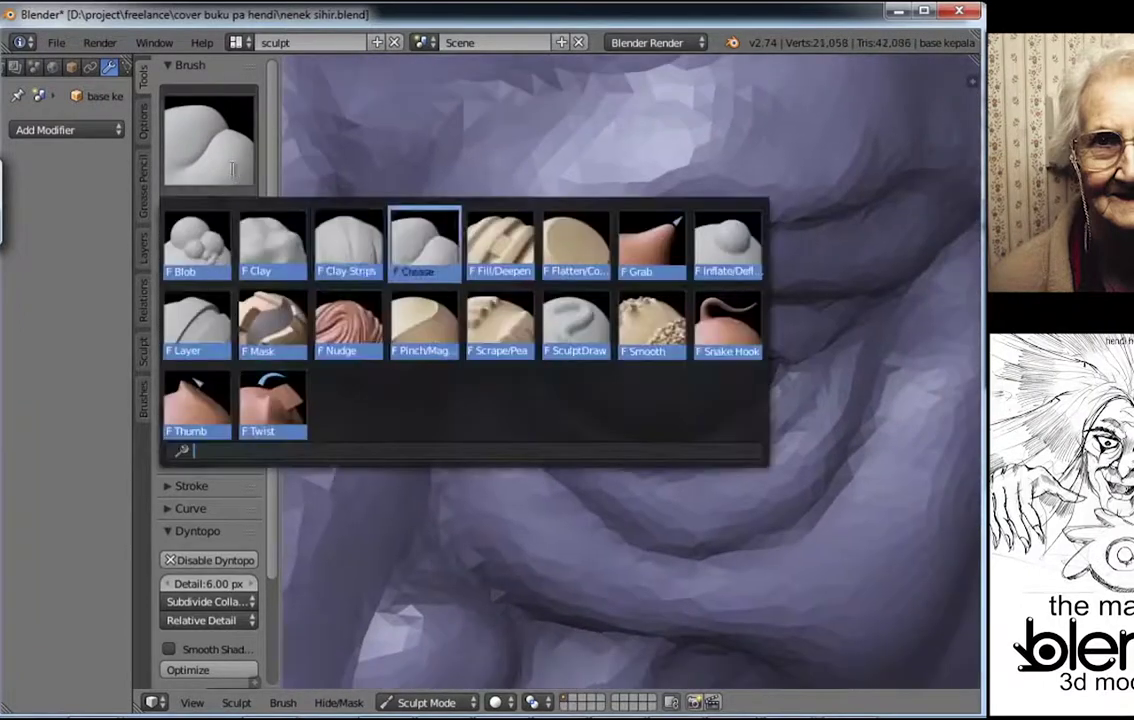
pyautogui.click(266, 243)
pyautogui.moveTo(628, 473)
pyautogui.mouseDown(button='middle')
pyautogui.moveTo(566, 440)
pyautogui.moveTo(607, 420)
pyautogui.mouseUp(button='middle')
pyautogui.hotkey('shift', 'c')
pyautogui.hotkey('ctrl', 'Up')
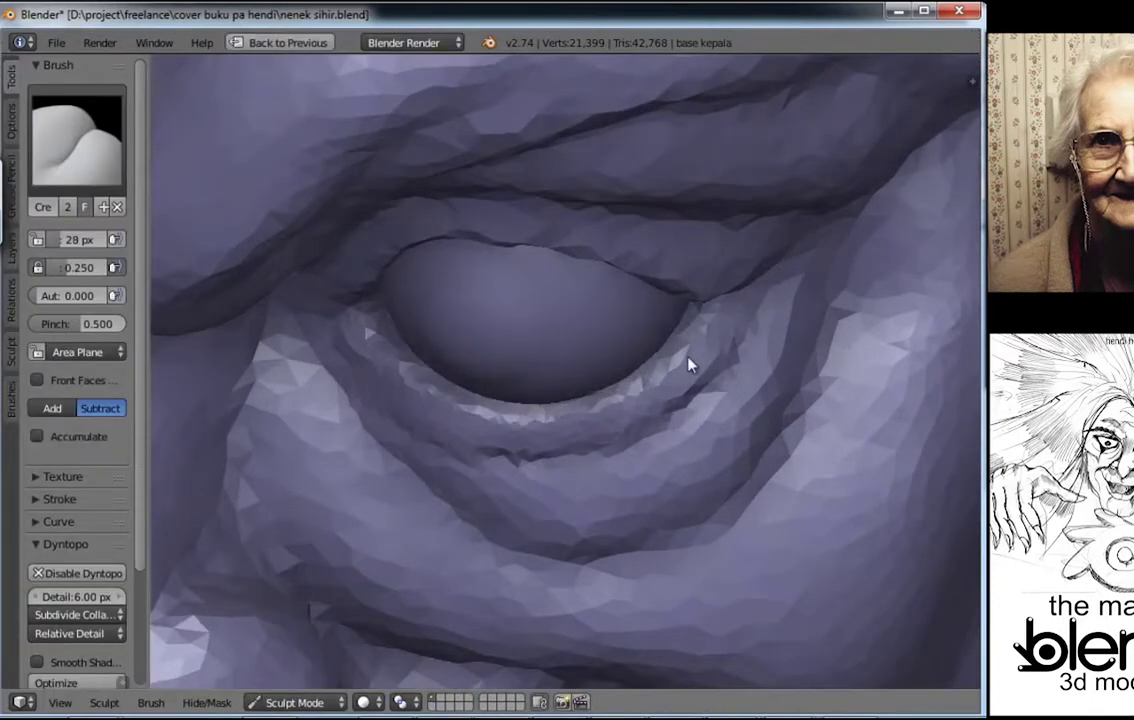
pyautogui.moveTo(688, 365)
pyautogui.mouseDown(button='middle')
pyautogui.moveTo(650, 251)
pyautogui.moveTo(656, 471)
pyautogui.moveTo(617, 445)
pyautogui.mouseUp(button='middle')
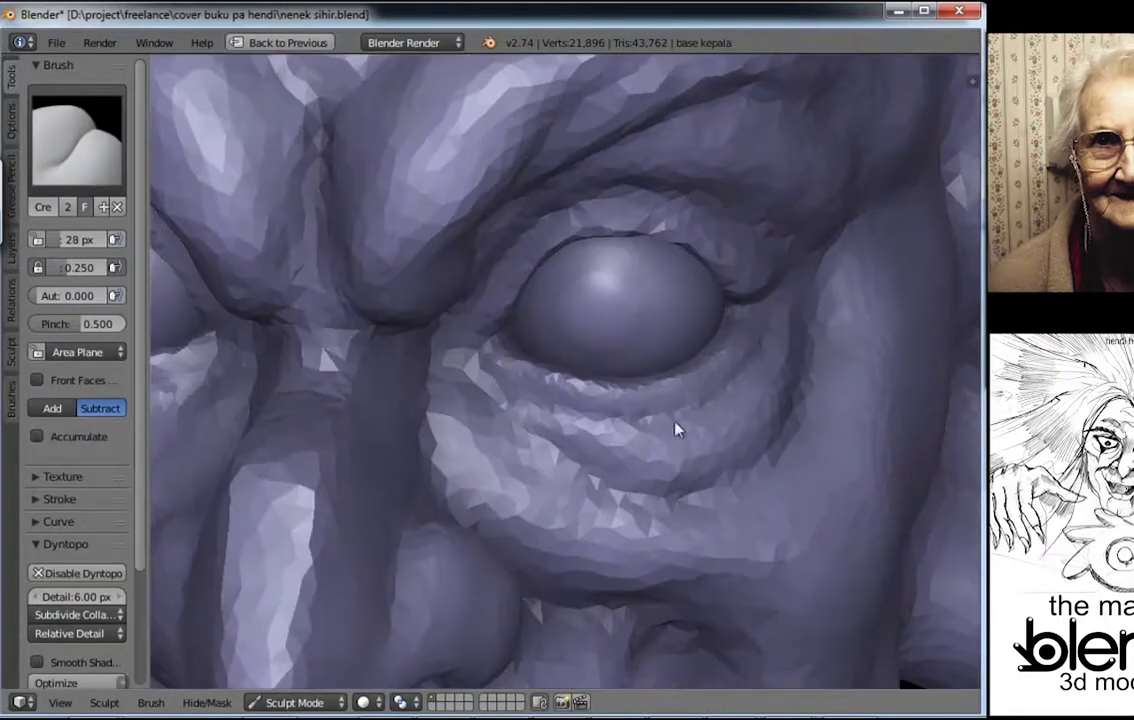
pyautogui.scroll(-3, 640, 415)
pyautogui.moveTo(615, 400)
pyautogui.mouseDown(button='middle')
pyautogui.moveTo(537, 392)
pyautogui.moveTo(615, 423)
pyautogui.mouseUp(button='middle')
pyautogui.scroll(3, 590, 450)
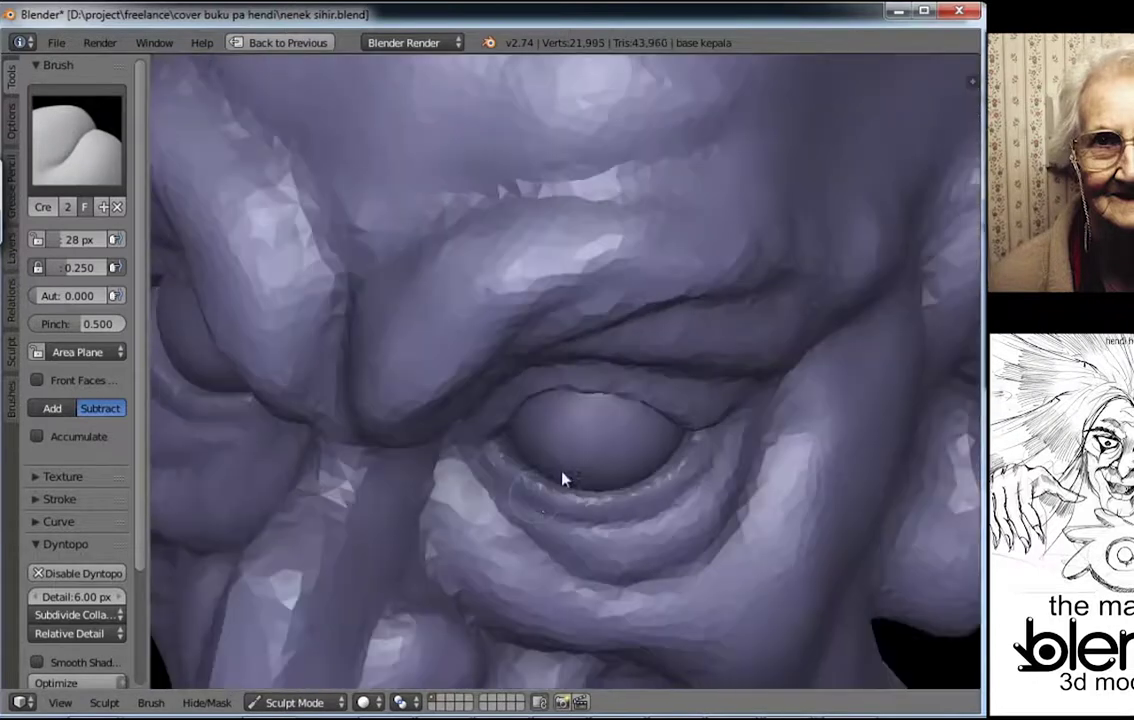
# Step: Switch to the Grab brush, check the eye and nose shape, and save the file
pyautogui.press('g')
pyautogui.moveTo(494, 448)
pyautogui.mouseDown(button='middle')
pyautogui.moveTo(577, 514)
pyautogui.moveTo(488, 362)
pyautogui.moveTo(565, 302)
pyautogui.mouseUp(button='middle')
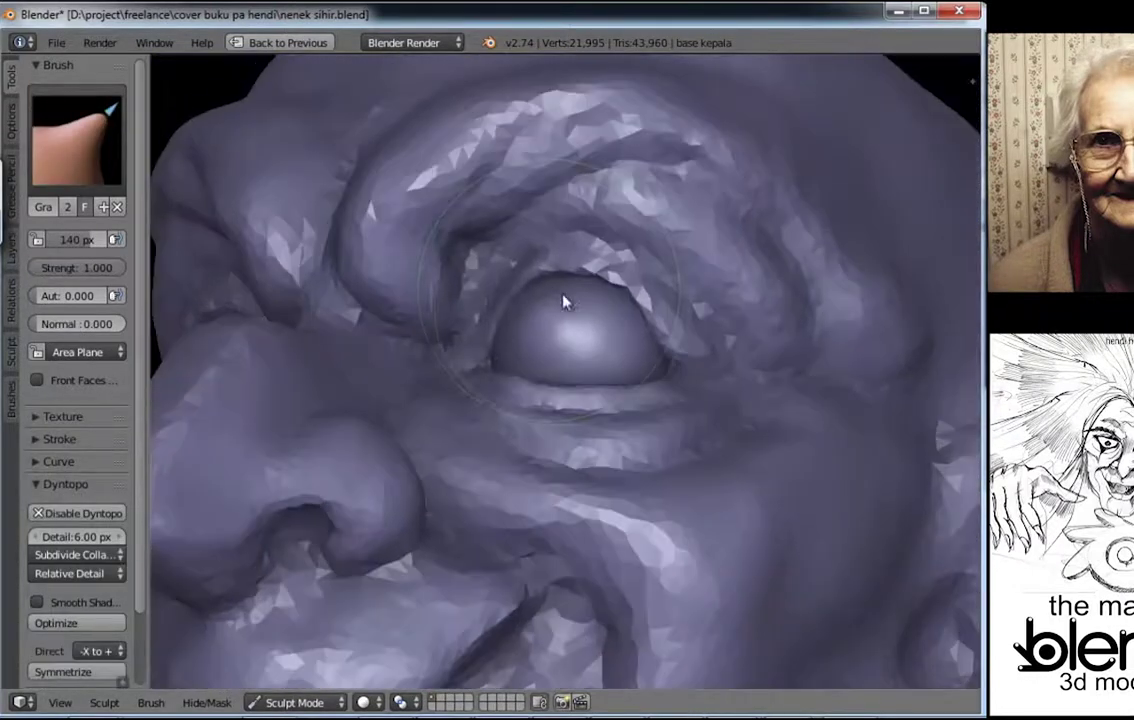
pyautogui.scroll(-2, 500, 327)
pyautogui.scroll(-2, 650, 515)
pyautogui.moveTo(628, 350)
pyautogui.mouseDown(button='middle')
pyautogui.moveTo(650, 515)
pyautogui.moveTo(638, 286)
pyautogui.mouseUp(button='middle')
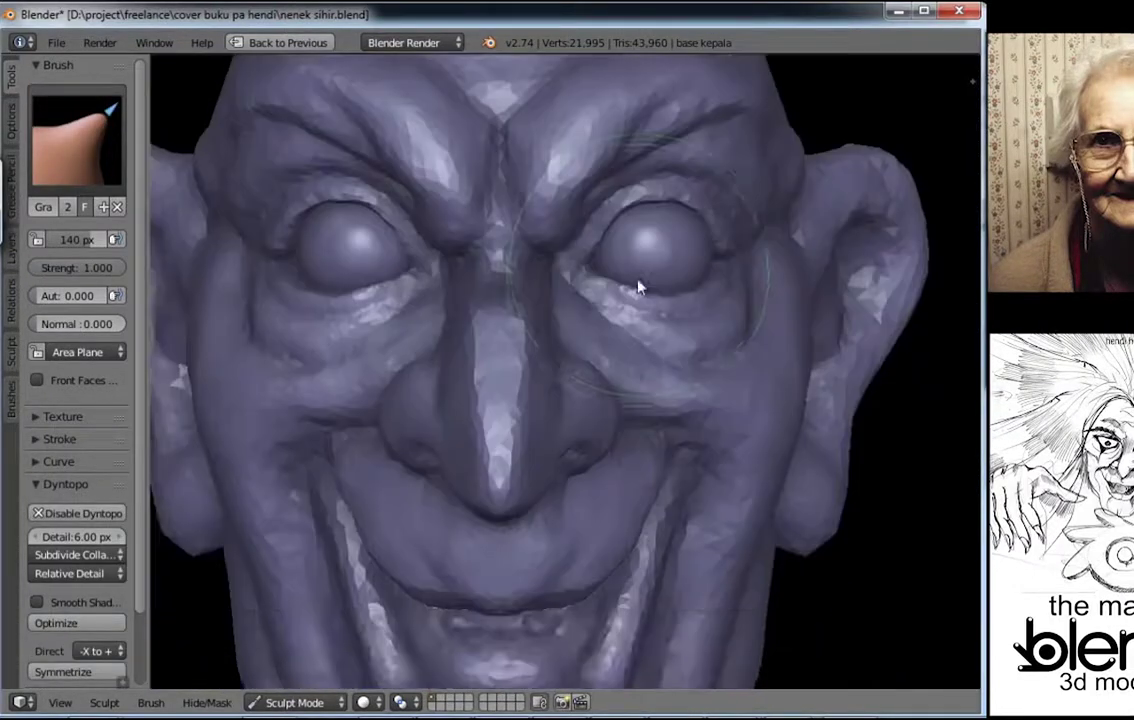
pyautogui.scroll(-2, 635, 477)
pyautogui.hotkey('ctrl', 's')
pyautogui.moveTo(635, 477)
pyautogui.mouseDown(button='middle')
pyautogui.moveTo(661, 474)
pyautogui.moveTo(625, 444)
pyautogui.mouseUp(button='middle')
pyautogui.hotkey('ctrl', 's')
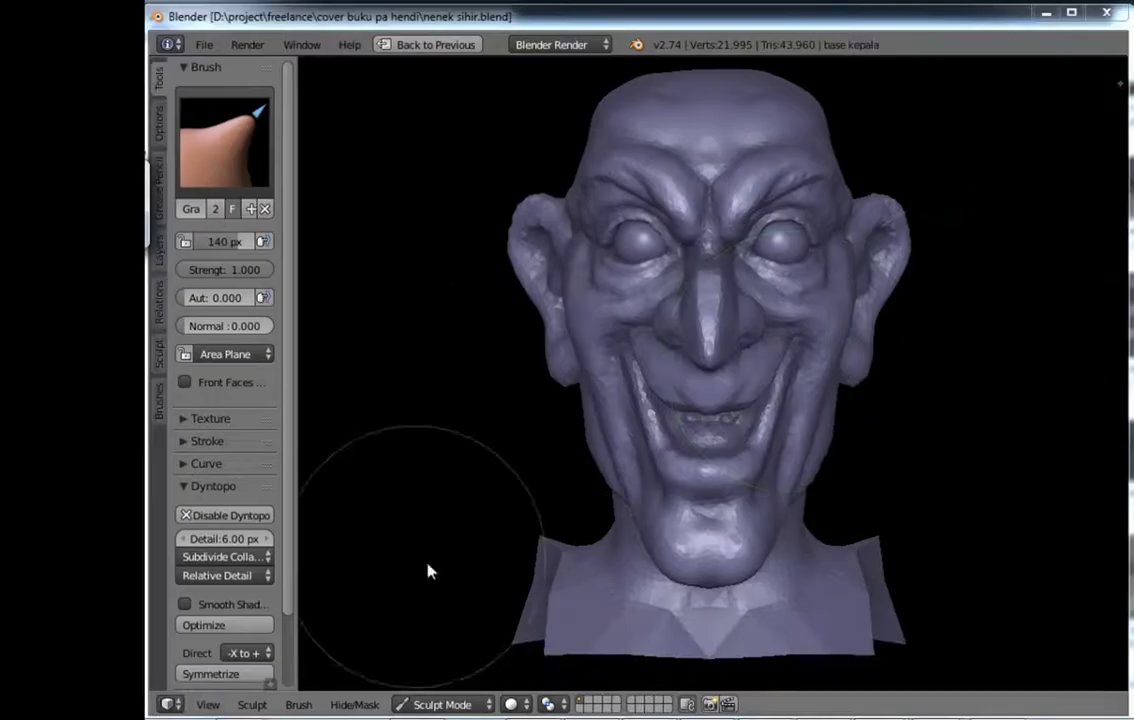
# Step: Return to Object Mode with the default layout and add a plane in front view
pyautogui.hotkey('ctrl', 'Tab')
pyautogui.click(405, 46)
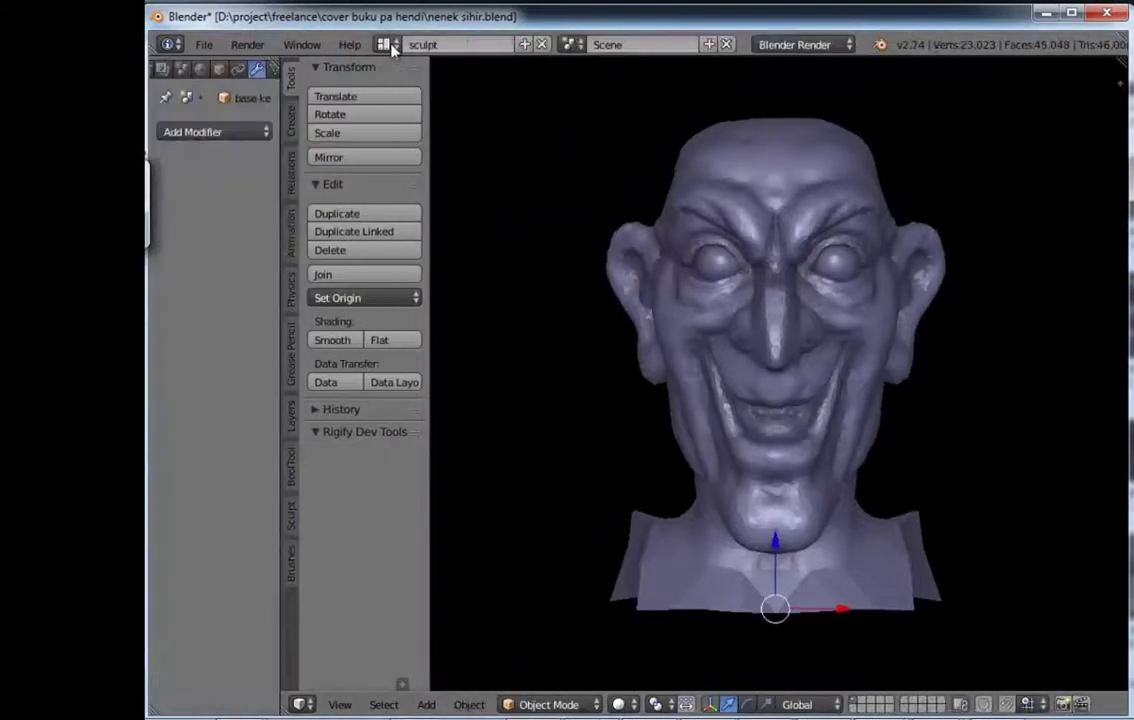
pyautogui.moveTo(645, 375)
pyautogui.mouseDown(button='middle')
pyautogui.moveTo(729, 330)
pyautogui.moveTo(700, 320)
pyautogui.mouseUp(button='middle')
pyautogui.press('KP_1')
pyautogui.hotkey('shift', 'a')
pyautogui.click(737, 290)
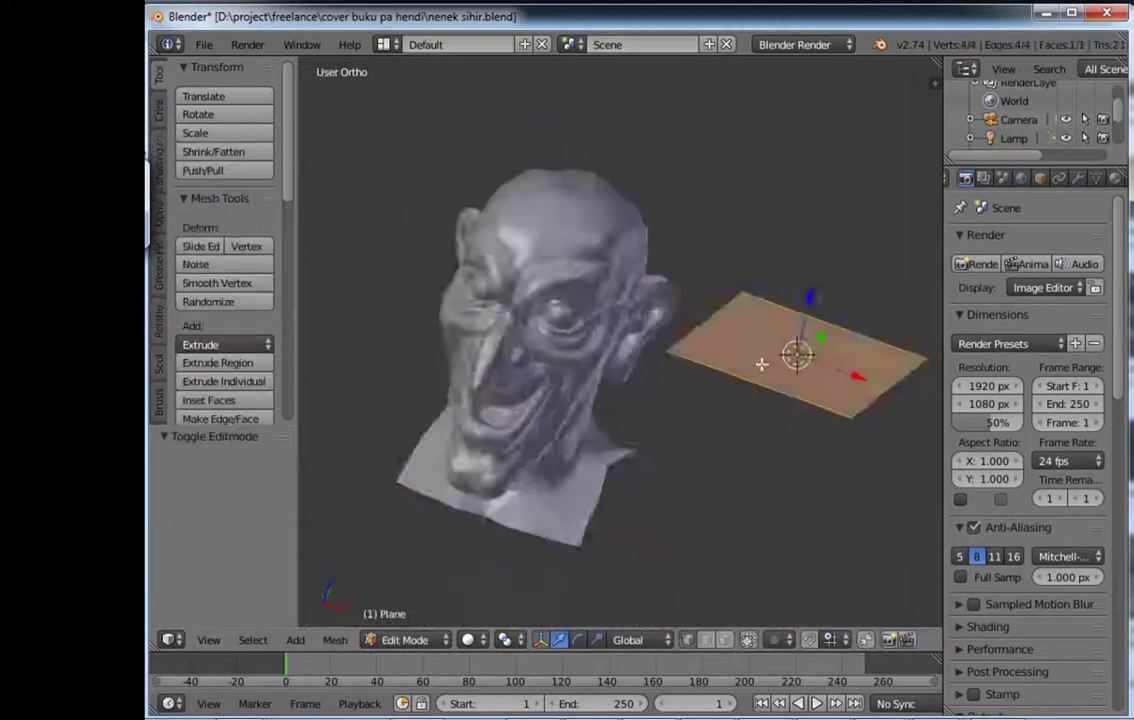
# Step: Move the new plane over toward the witch head
pyautogui.press('Tab')
pyautogui.press('KP_1')
pyautogui.keyDown('shift'); pyautogui.moveTo(608, 309); pyautogui.dragTo(720, 330, button='middle'); pyautogui.keyUp('shift')
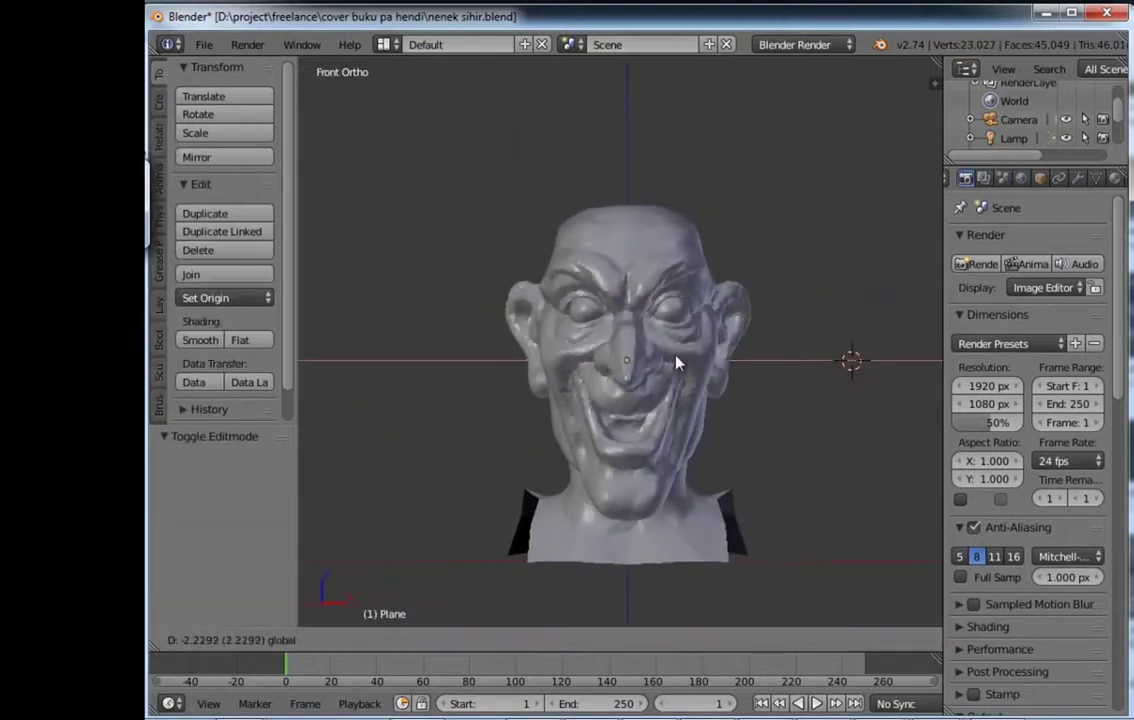
pyautogui.click(676, 362)
pyautogui.scroll(3, 760, 357)
# Step: From the right side view, slide the plane along Y in front of the face and enter Edit Mode
pyautogui.press('z')
pyautogui.press('KP_3')
pyautogui.press('g')
pyautogui.press('y')
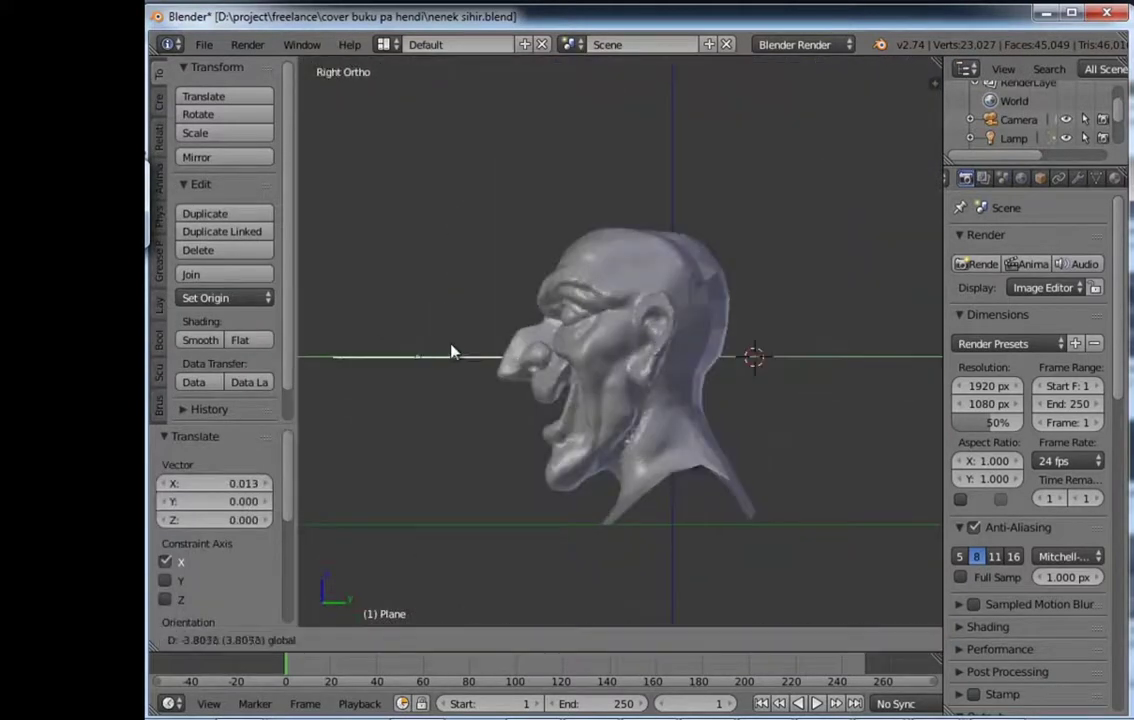
pyautogui.click(452, 352)
pyautogui.press('KP_1')
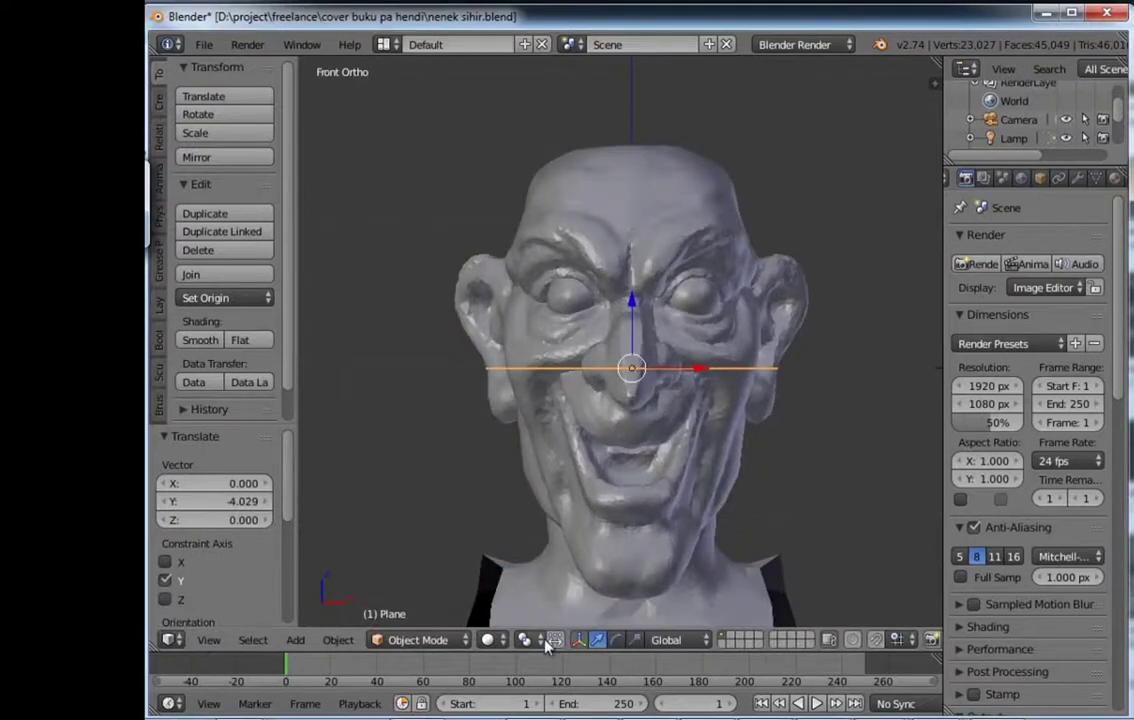
pyautogui.press('Tab')
pyautogui.moveTo(540, 610); pyautogui.dragTo(461, 622, button='middle')
# Step: Turn on snapping with Face as the snap target
pyautogui.click(753, 640)
pyautogui.click(775, 640)
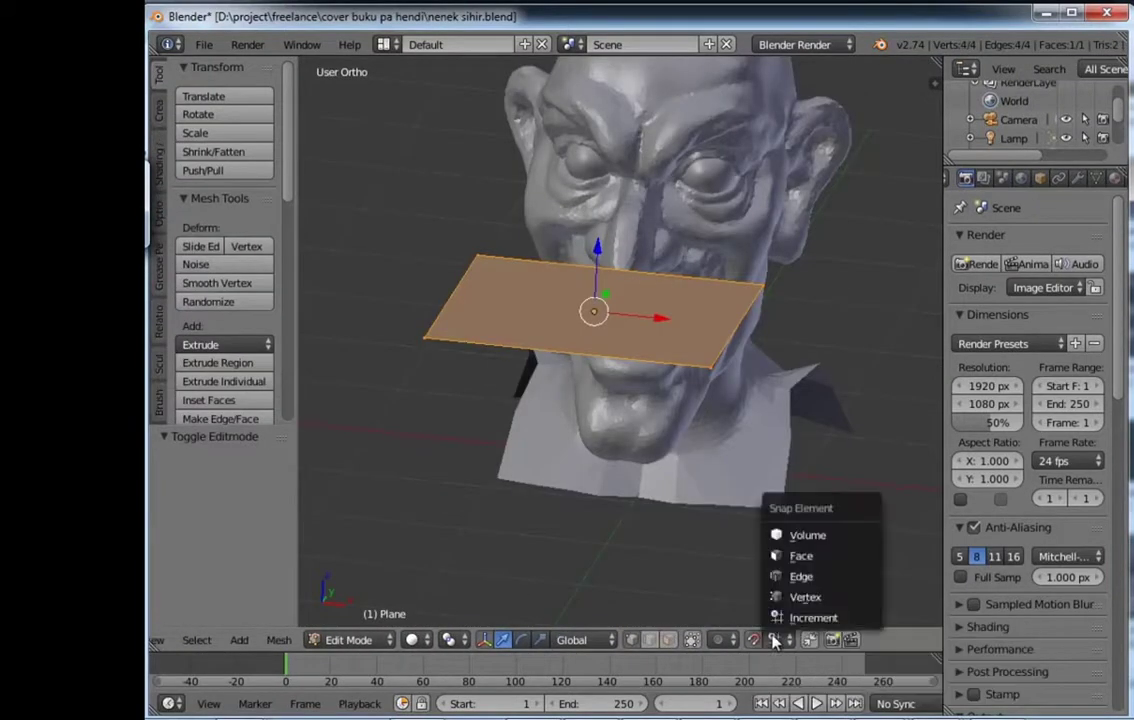
pyautogui.click(800, 667)
# Step: Delete all of the plane's vertices, reposition the empty plane in front view, and return to edit mode
pyautogui.press('a')
pyautogui.press('a')
pyautogui.press('x')
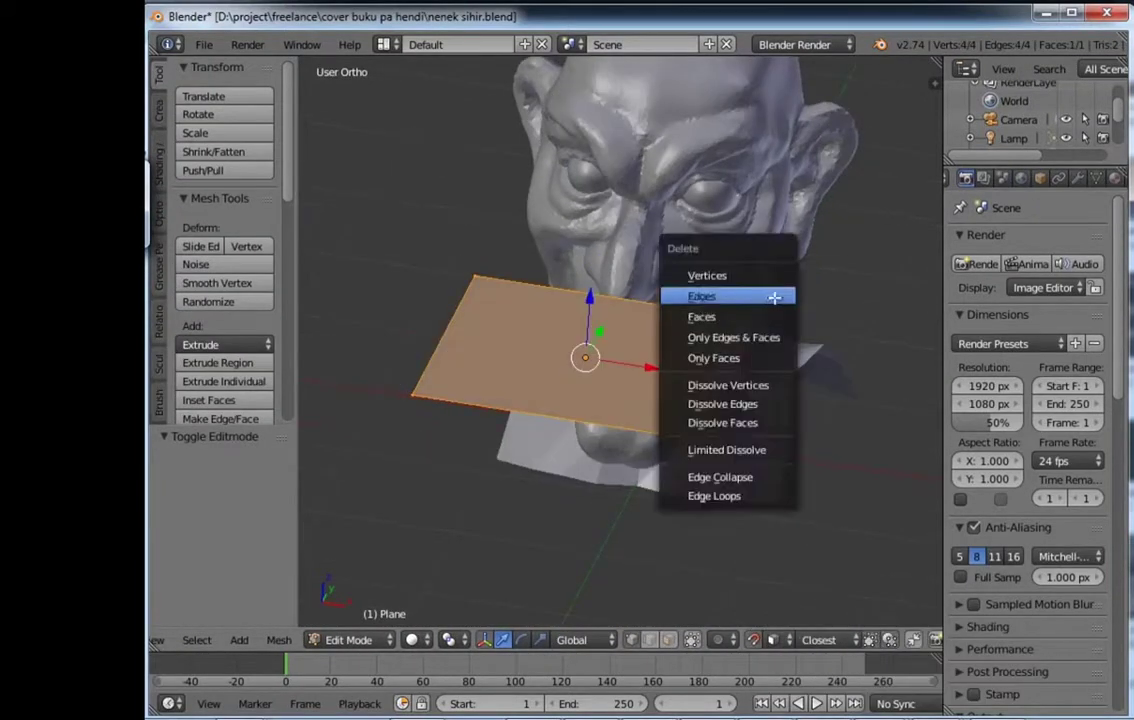
pyautogui.click(777, 269)
pyautogui.press('Tab')
pyautogui.press('KP_1')
pyautogui.scroll(1, 676, 465)
pyautogui.press('g')
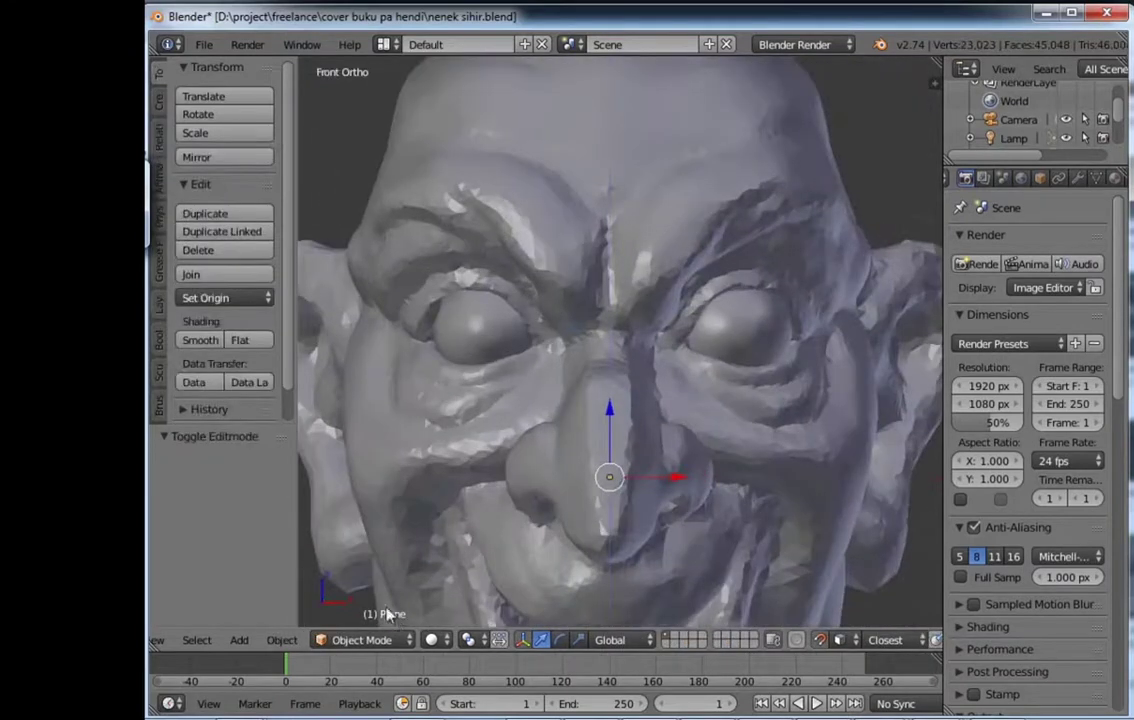
pyautogui.press('Tab')
pyautogui.scroll(2, 614, 348)
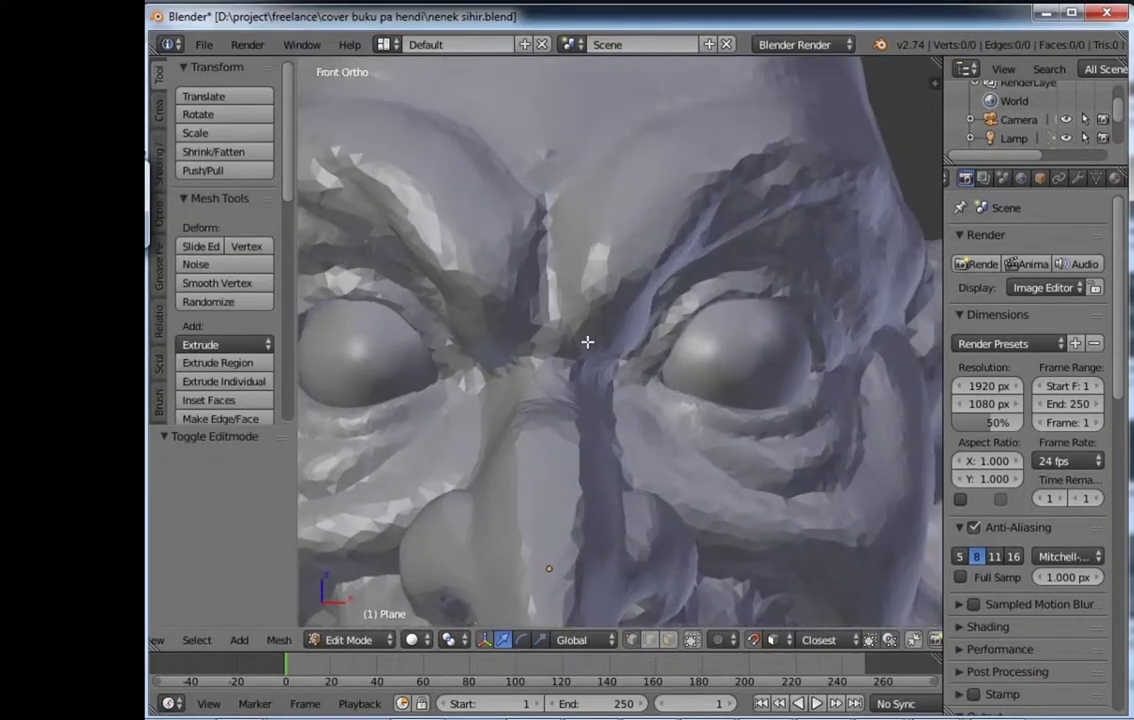
# Step: Place snapped vertices along the upper eyelid by extruding from point to point
pyautogui.click(668, 355)
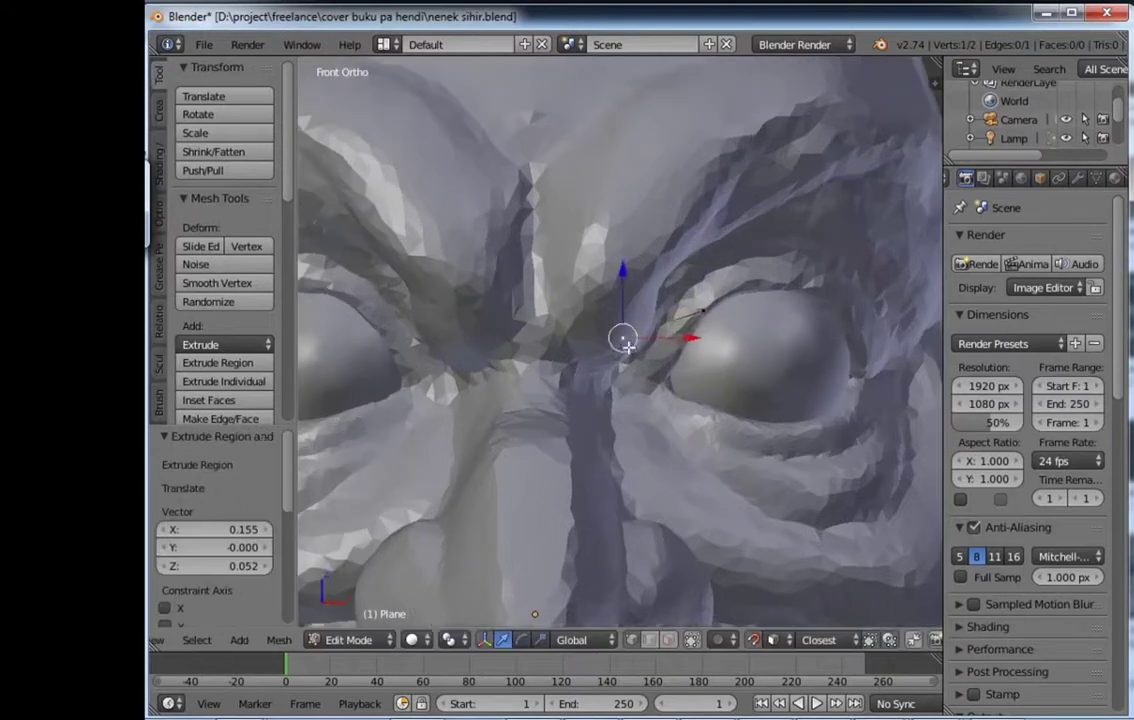
pyautogui.scroll(2, 620, 337)
pyautogui.scroll(2, 620, 320)
pyautogui.press('e')
pyautogui.click(793, 328)
pyautogui.press('e')
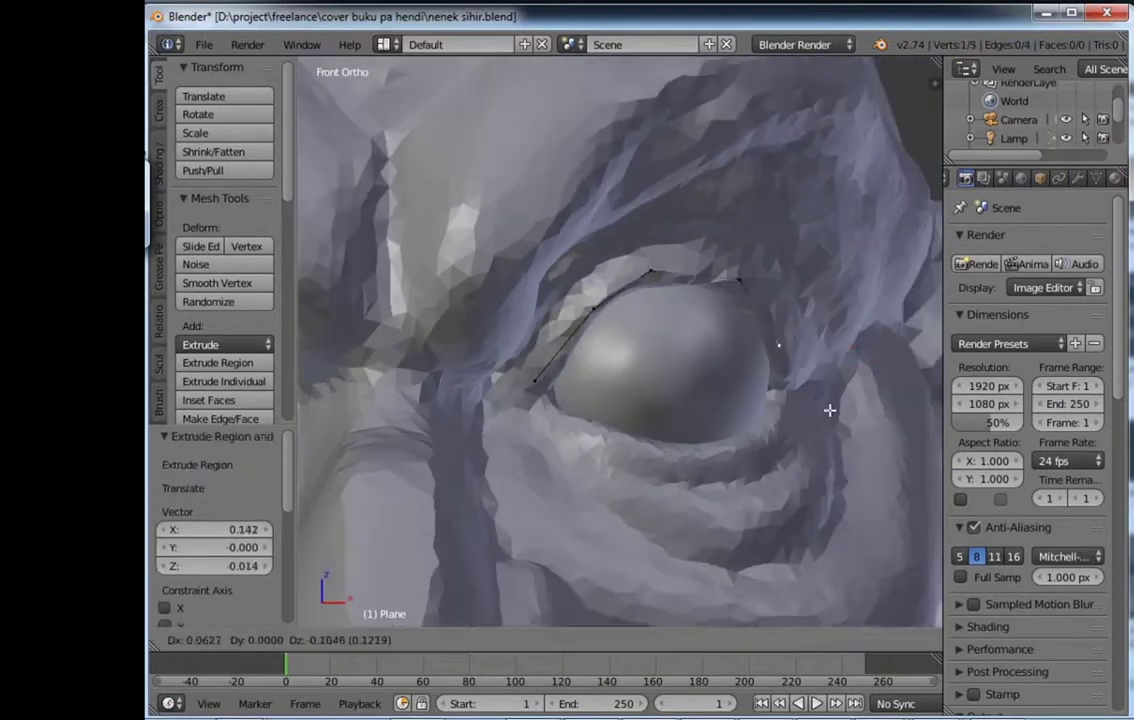
pyautogui.click(833, 405)
# Step: Continue extruding vertices around the lower eyelid to finish the eye loop
pyautogui.moveTo(833, 405); pyautogui.dragTo(765, 422, button='middle')
pyautogui.press('e')
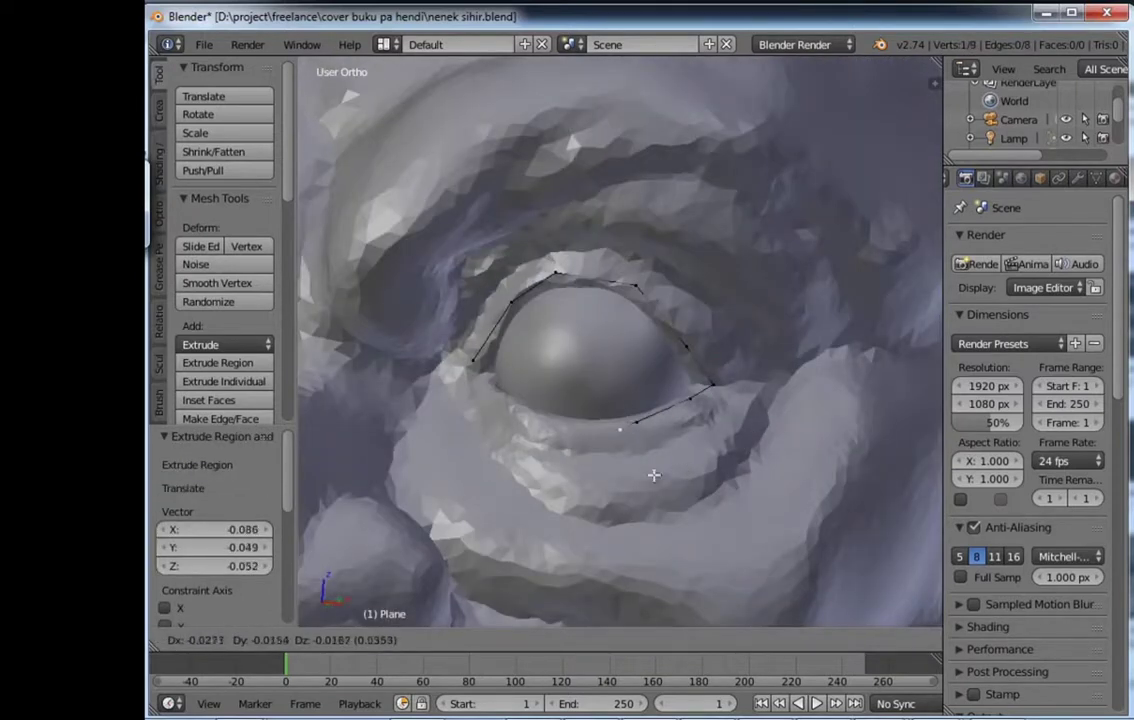
pyautogui.click(653, 475)
pyautogui.moveTo(653, 475); pyautogui.dragTo(578, 464, button='middle')
pyautogui.press('e')
pyautogui.click(516, 449)
pyautogui.moveTo(519, 440); pyautogui.dragTo(519, 400, button='middle')
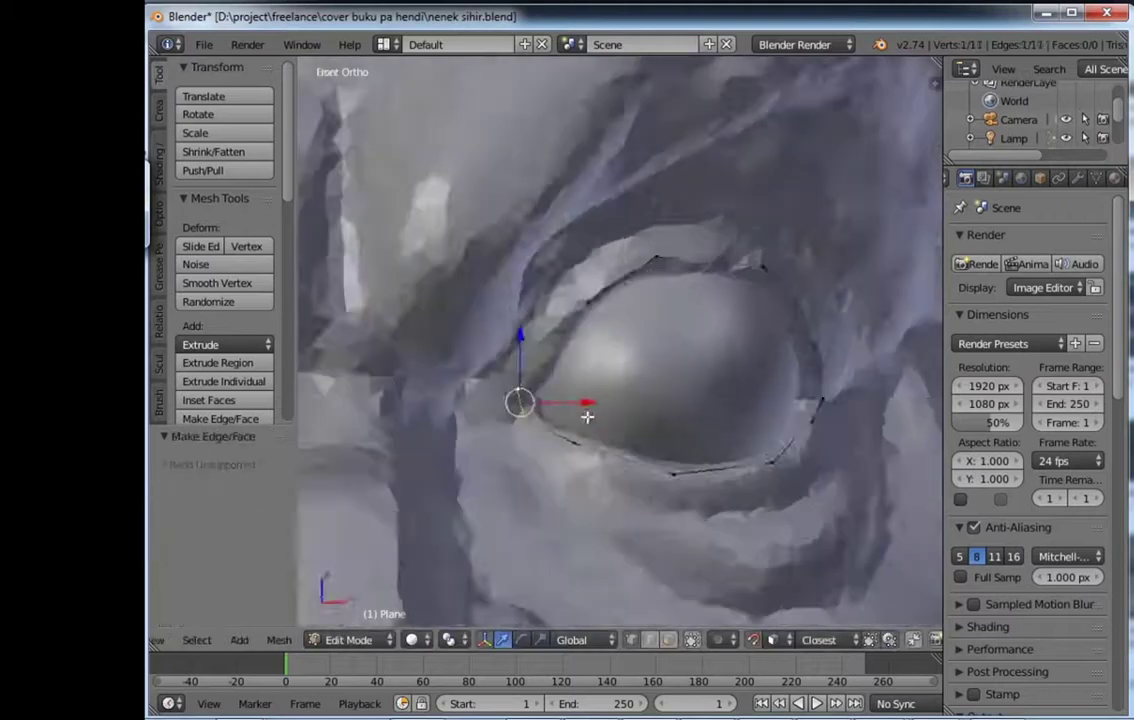
pyautogui.press('Tab')
# Step: Add a Mirror modifier to the plane so the eye loop appears on the other eye
pyautogui.press('KP_1')
pyautogui.scroll(-4, 620, 390)
pyautogui.click(1077, 178)
pyautogui.click(968, 241)
pyautogui.click(640, 370)
# Step: In edit mode, nudge a vertex of the eye loop along X and return to front view
pyautogui.scroll(3, 749, 405)
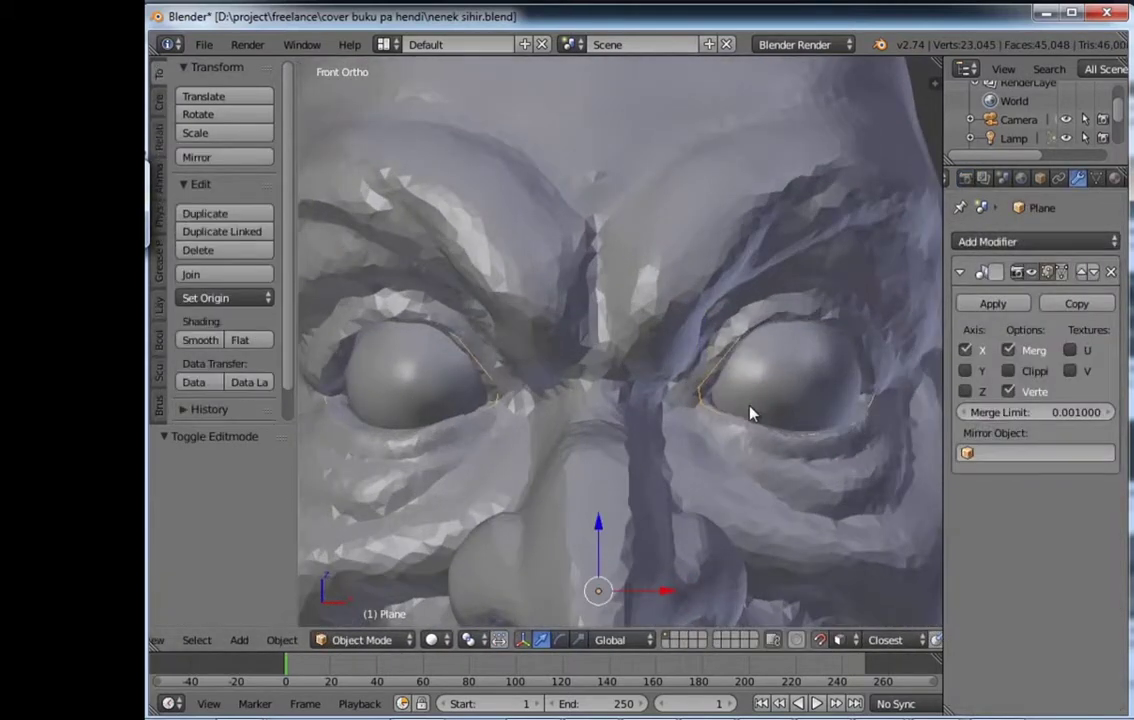
pyautogui.press('Tab')
pyautogui.scroll(3, 640, 380)
pyautogui.moveTo(640, 380); pyautogui.dragTo(595, 374, button='middle')
pyautogui.moveTo(605, 376); pyautogui.dragTo(600, 376)
pyautogui.press('KP_1')
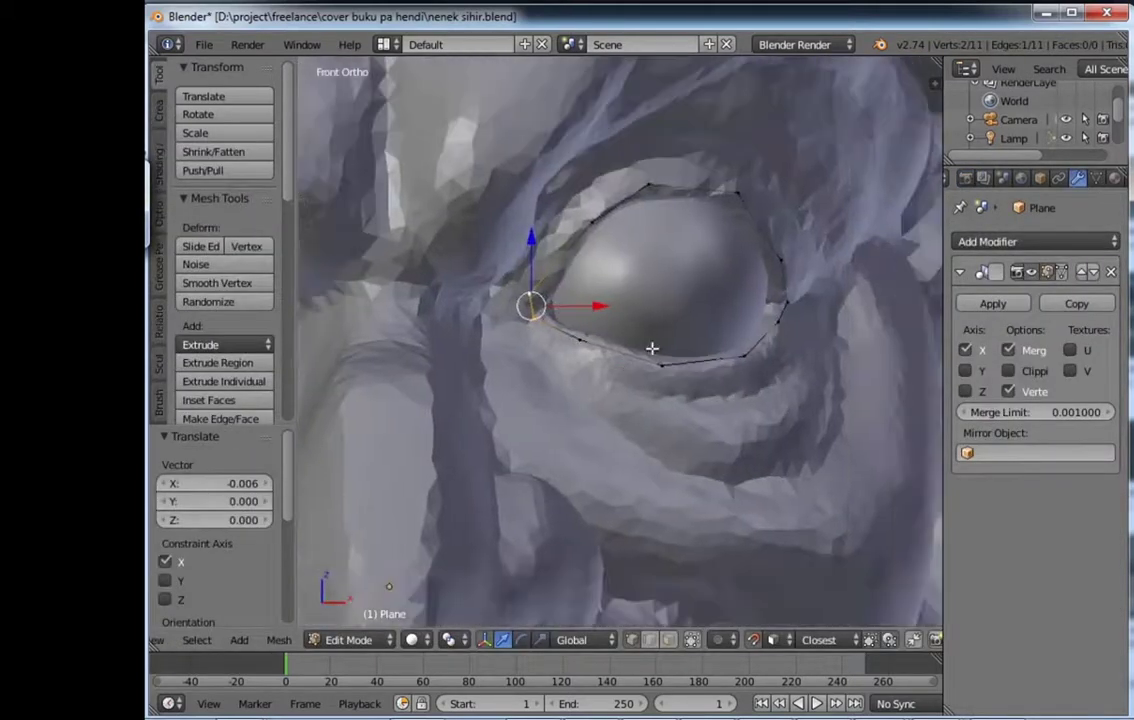
# Step: Extrude the eye loop and scale it outward into a second ring, then adjust its vertices
pyautogui.press('e')
pyautogui.rightClick(727, 412)
pyautogui.press('s')
pyautogui.click(662, 385)
pyautogui.rightClick(662, 385)
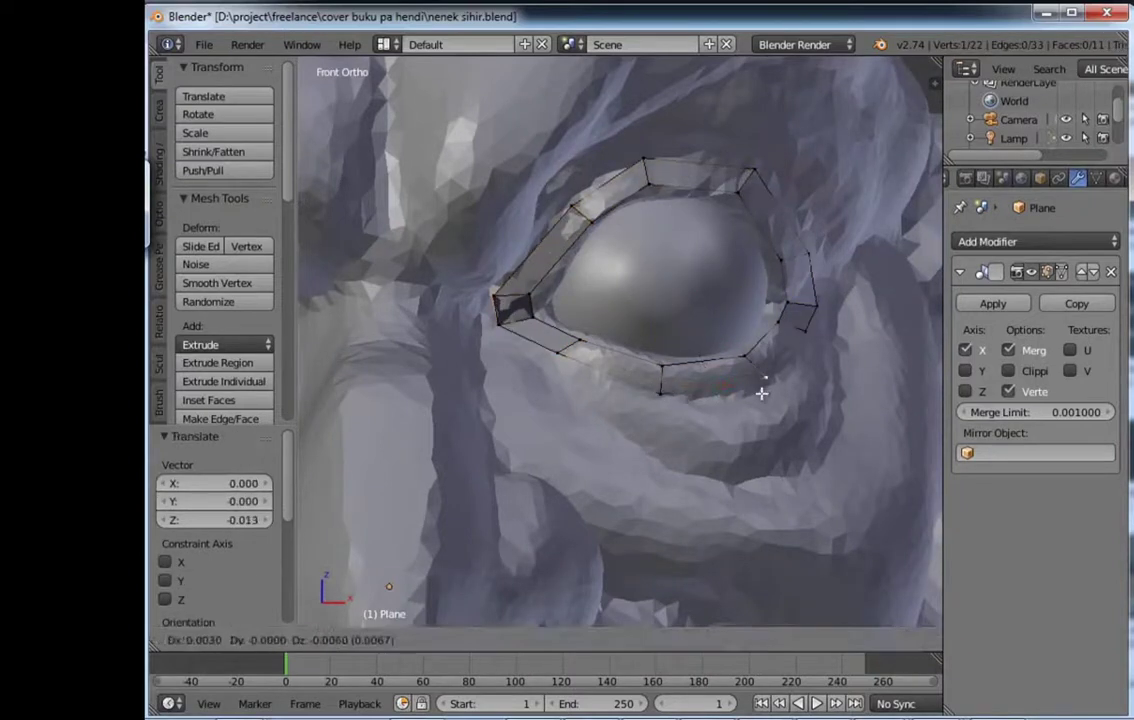
pyautogui.click(761, 393)
pyautogui.moveTo(761, 393); pyautogui.dragTo(707, 349, button='middle')
pyautogui.click(669, 276)
pyautogui.press('KP_1')
pyautogui.rightClick(498, 304)
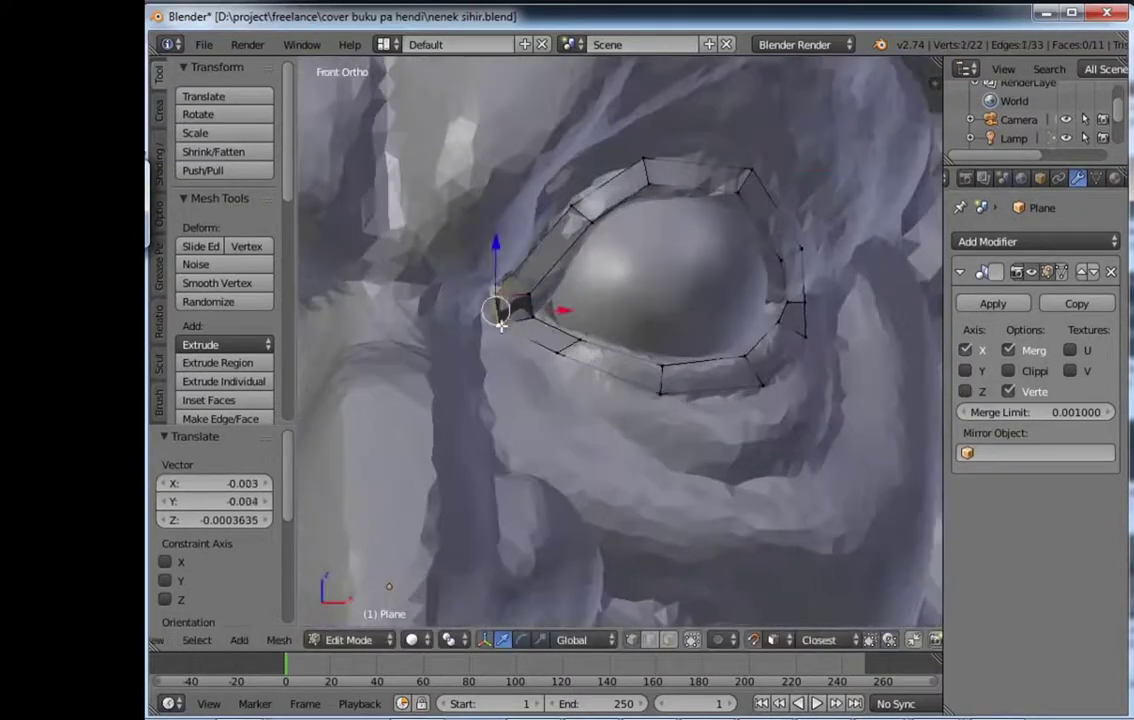
pyautogui.moveTo(498, 304); pyautogui.dragTo(624, 339)
pyautogui.scroll(-3, 641, 343)
# Step: Extrude and scale the outer ring once more into a third ring and tweak a vertex
pyautogui.keyDown('alt'); pyautogui.rightClick(760, 255); pyautogui.keyUp('alt')
pyautogui.press('e')
pyautogui.press('s')
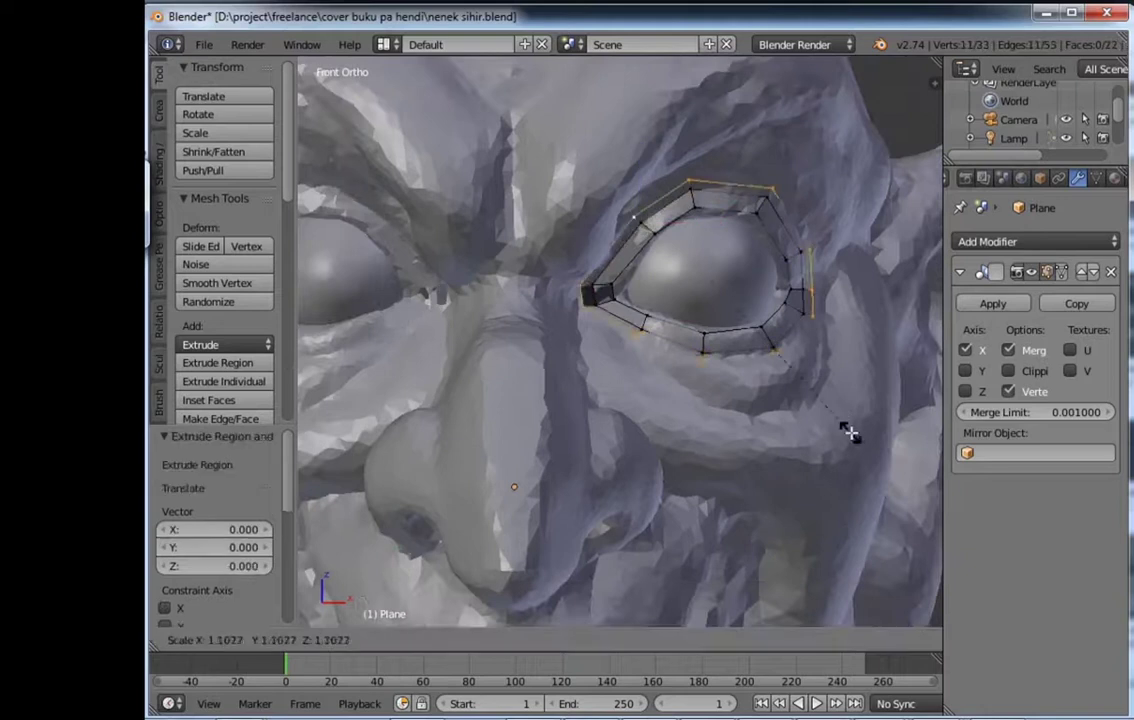
pyautogui.click(848, 430)
pyautogui.scroll(3, 848, 430)
pyautogui.rightClick(815, 360)
pyautogui.moveTo(582, 275); pyautogui.dragTo(718, 181, button='middle')
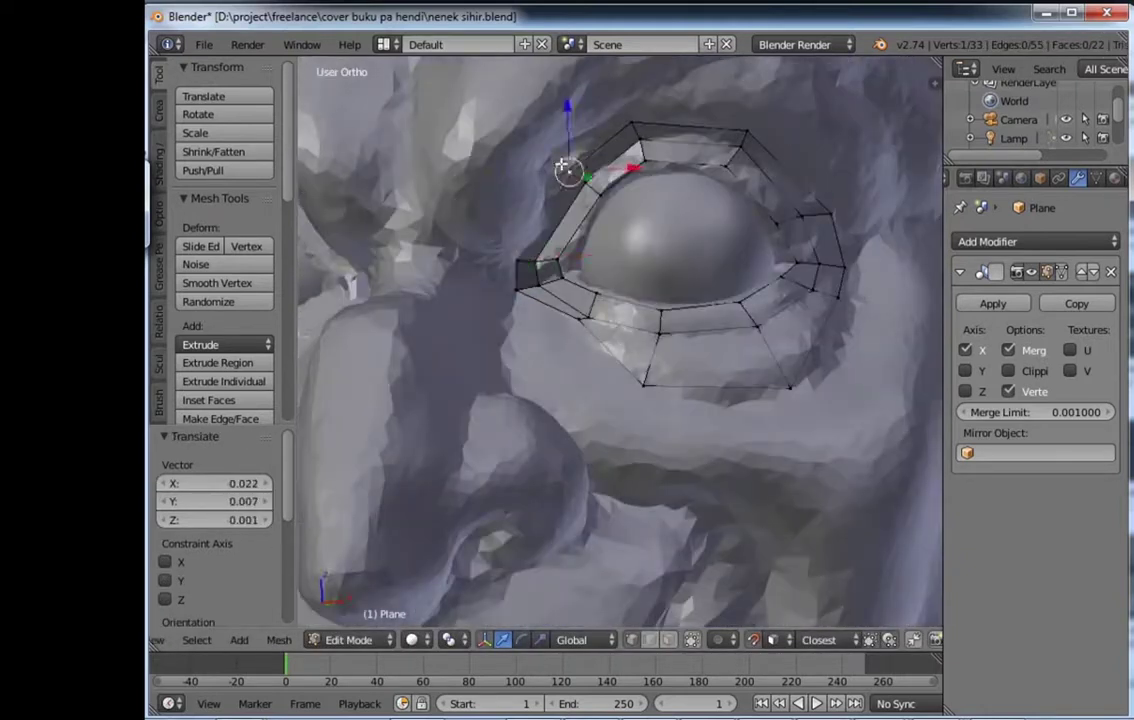
pyautogui.click(818, 328)
pyautogui.moveTo(818, 328); pyautogui.dragTo(661, 304, button='middle')
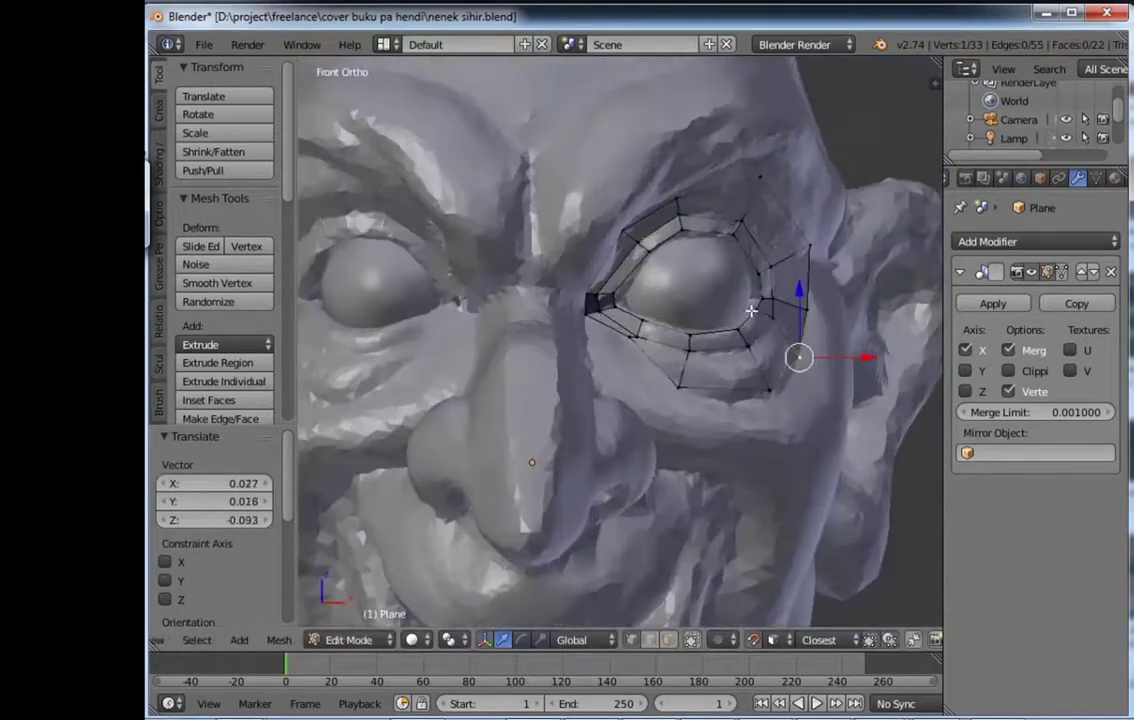
# Step: Deselect everything and frame the mouth in front view
pyautogui.scroll(2, 620, 152)
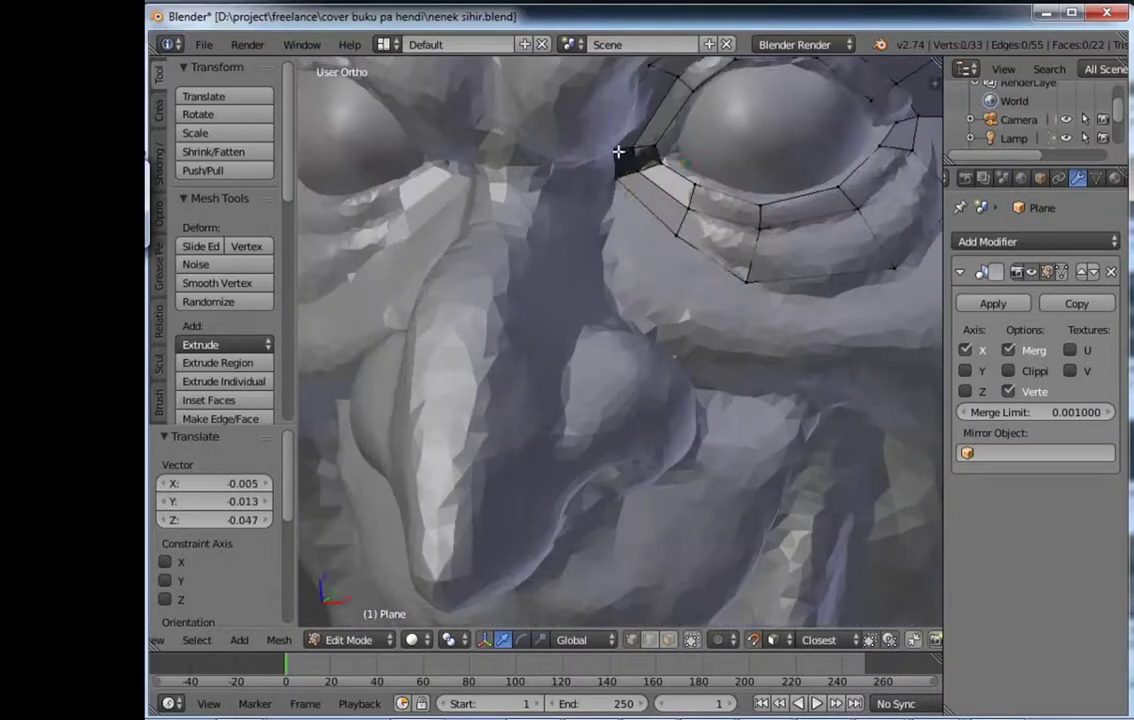
pyautogui.press('Tab')
pyautogui.press('Tab')
pyautogui.press('KP_1')
pyautogui.press('a')
pyautogui.scroll(2, 621, 337)
# Step: Extrude snapped vertices along the grinning upper lip
pyautogui.scroll(2, 621, 337)
pyautogui.press('e')
pyautogui.click(590, 370)
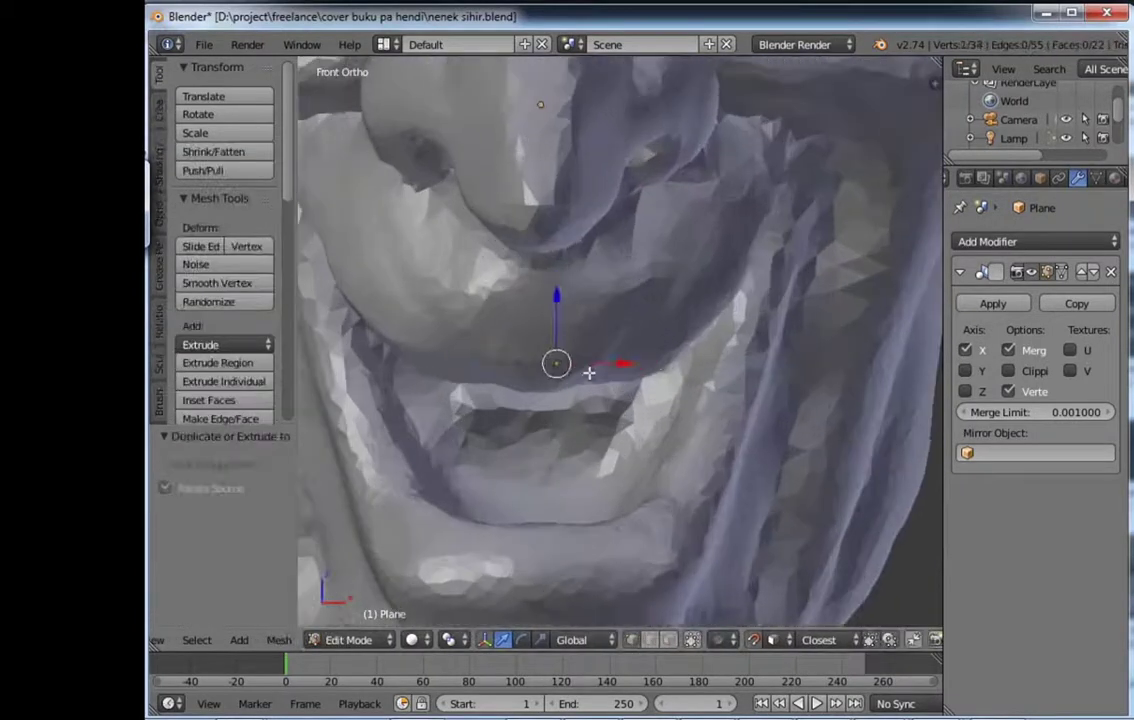
pyautogui.moveTo(590, 370); pyautogui.dragTo(985, 355, button='middle')
pyautogui.moveTo(541, 352); pyautogui.dragTo(620, 200, button='middle')
pyautogui.press('e')
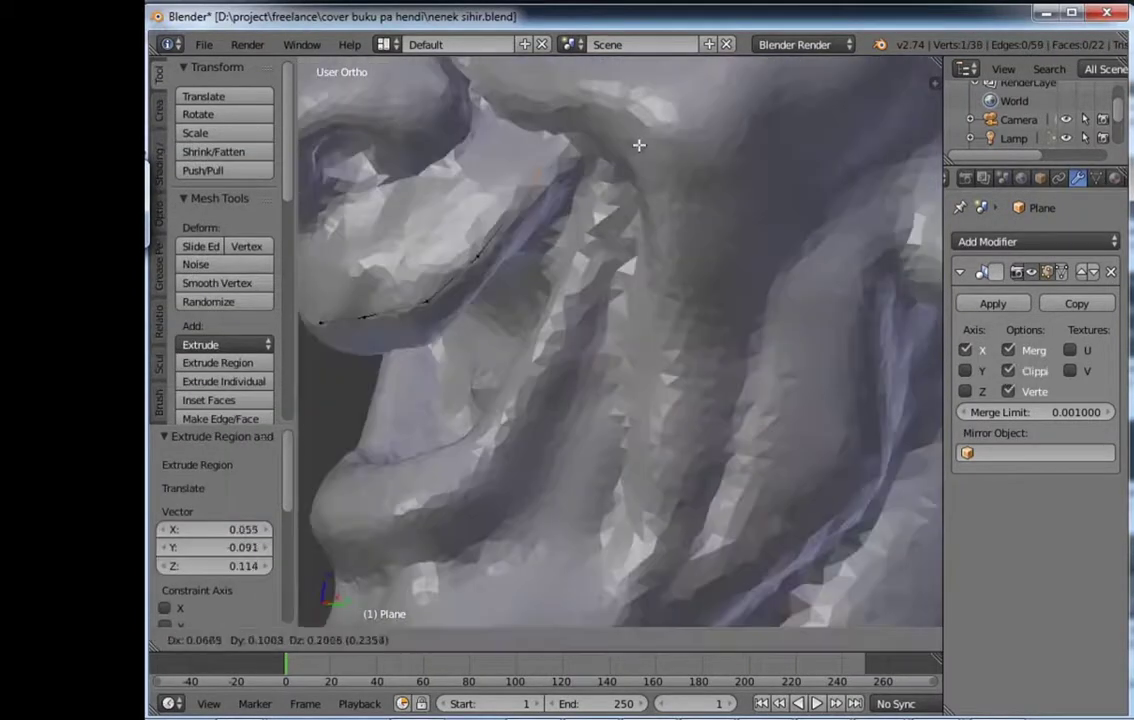
pyautogui.click(695, 133)
pyautogui.moveTo(695, 133); pyautogui.dragTo(652, 273, button='middle')
pyautogui.press('e')
pyautogui.moveTo(587, 363); pyautogui.dragTo(711, 339, button='middle')
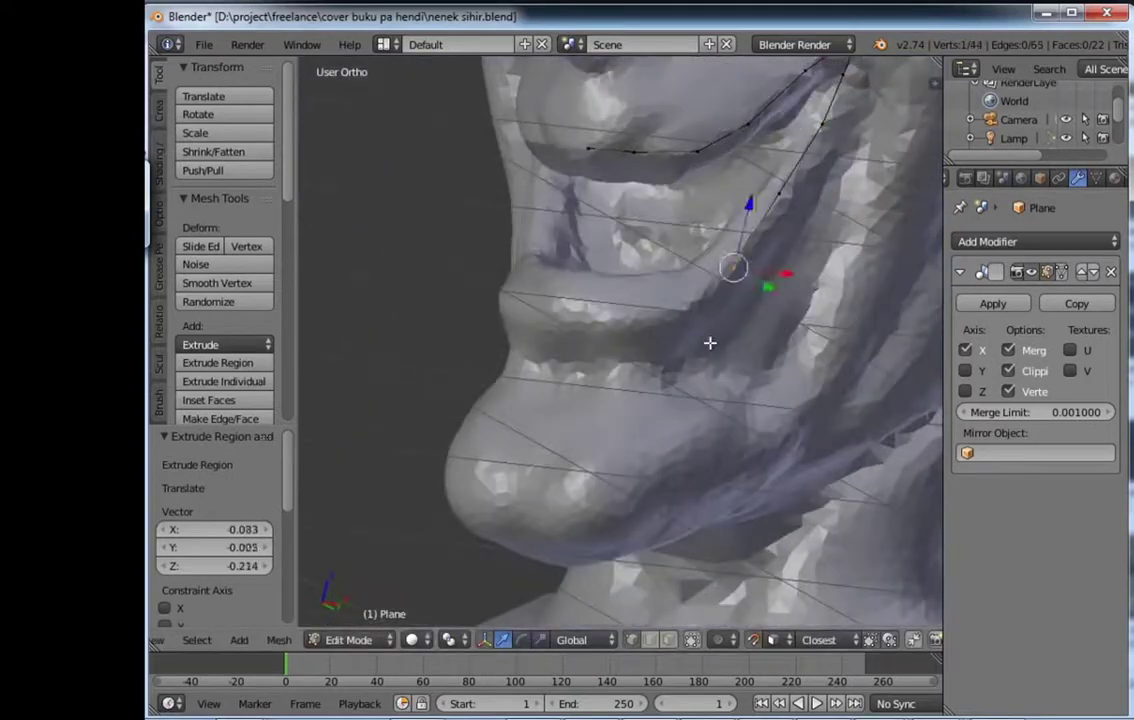
# Step: Extrude vertices down the smile fold from the mouth corner up toward the nose
pyautogui.press('e')
pyautogui.click(720, 360)
pyautogui.press('KP_1')
pyautogui.press('e')
pyautogui.click(587, 399)
pyautogui.moveTo(696, 271); pyautogui.dragTo(580, 471, button='middle')
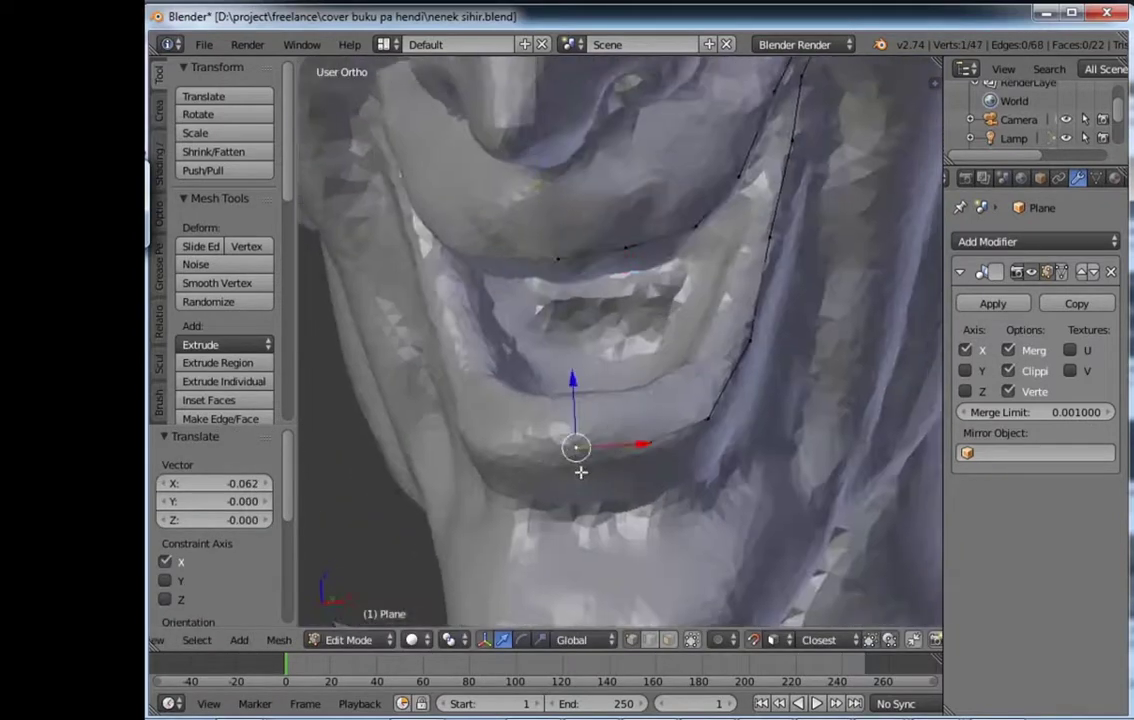
pyautogui.press('e')
pyautogui.click(615, 404)
pyautogui.moveTo(615, 404)
pyautogui.mouseDown(button='middle')
pyautogui.moveTo(671, 435)
pyautogui.moveTo(744, 186)
pyautogui.mouseUp(button='middle')
pyautogui.press('e')
pyautogui.click(688, 453)
pyautogui.click(744, 614)
pyautogui.moveTo(744, 614); pyautogui.dragTo(660, 262, button='middle')
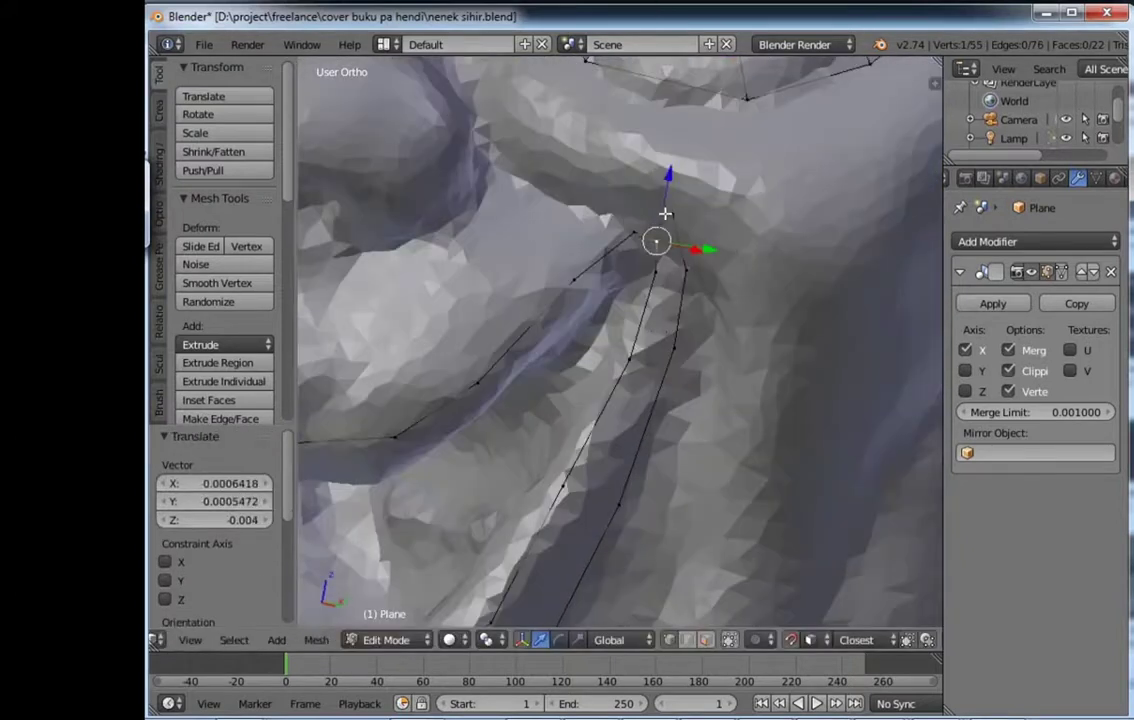
pyautogui.scroll(-4, 610, 238)
pyautogui.press('e')
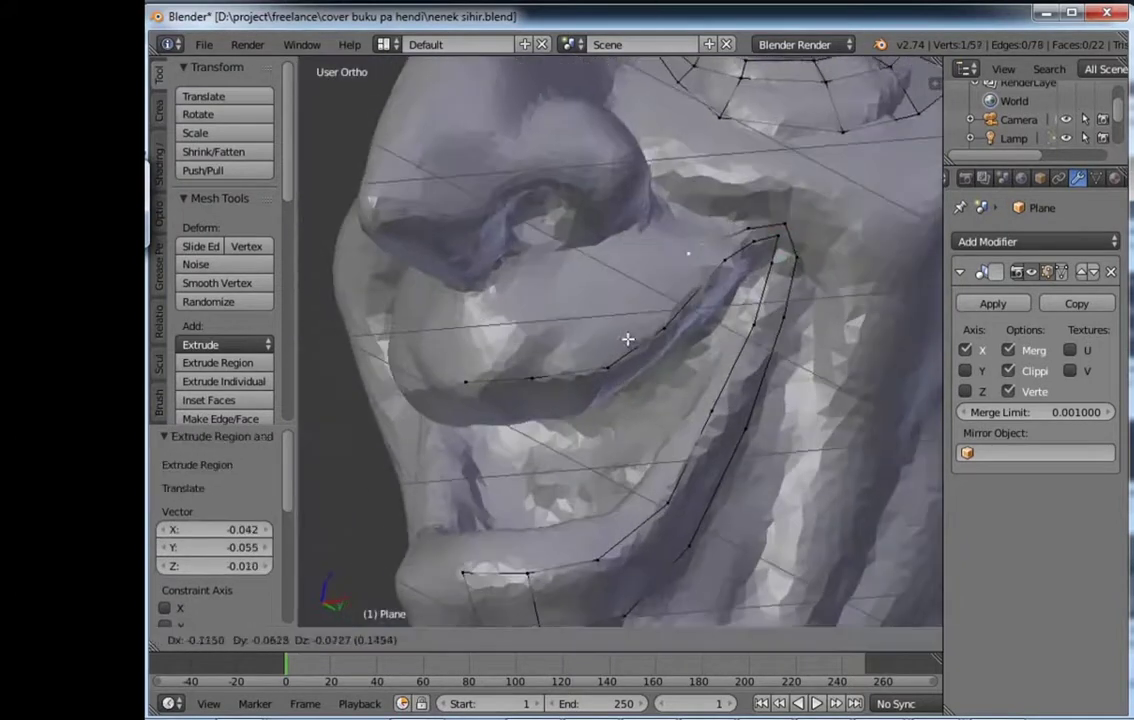
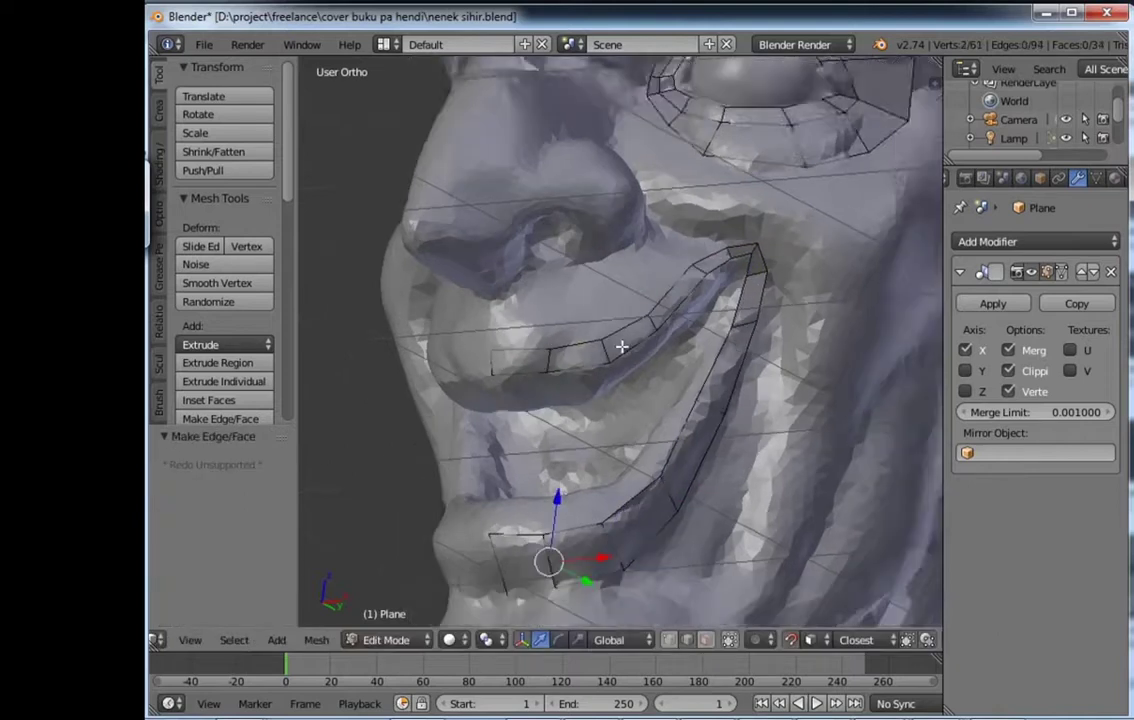
# Step: In vertex select mode, extrude new vertices along the laugh line onto the lip surface
pyautogui.moveTo(621, 346)
pyautogui.mouseDown(button='middle')
pyautogui.moveTo(640, 330)
pyautogui.moveTo(564, 264)
pyautogui.moveTo(630, 272)
pyautogui.mouseUp(button='middle')
pyautogui.hotkey('ctrl', 'Tab')
pyautogui.click(645, 337)
pyautogui.press('e')
pyautogui.keyDown('ctrl'); pyautogui.click(628, 256); pyautogui.keyUp('ctrl')
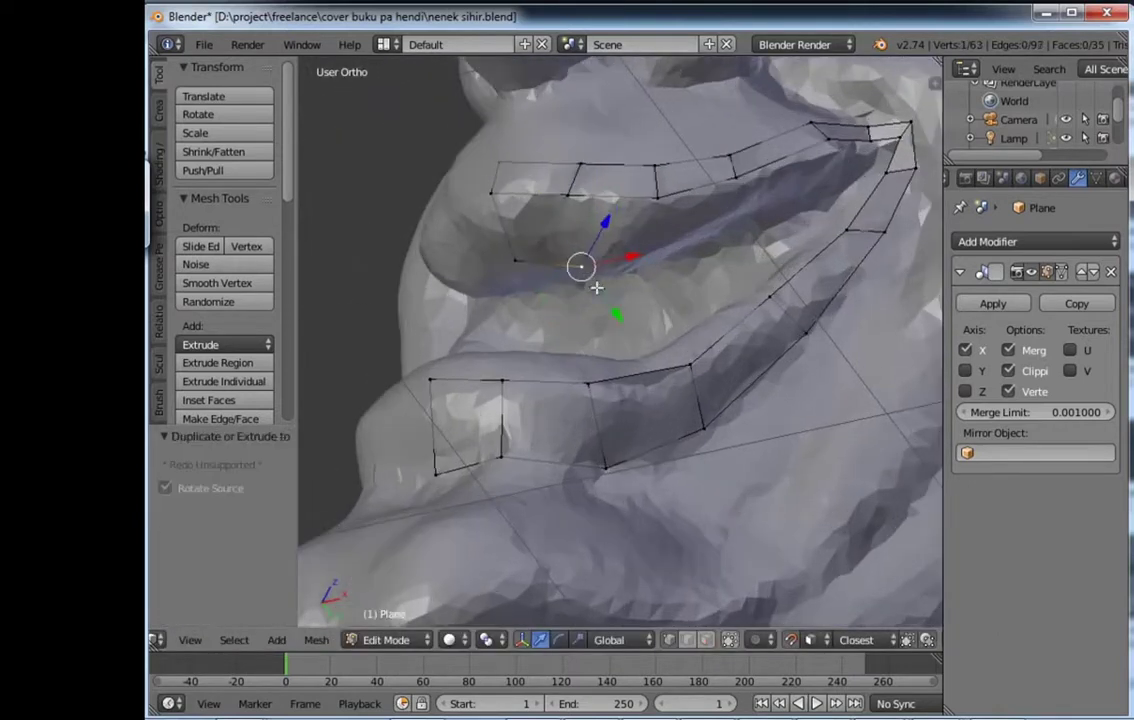
pyautogui.press('e')
pyautogui.click(623, 256)
pyautogui.press('g')
pyautogui.click(623, 203)
pyautogui.keyDown('ctrl'); pyautogui.click(656, 271); pyautogui.keyUp('ctrl')
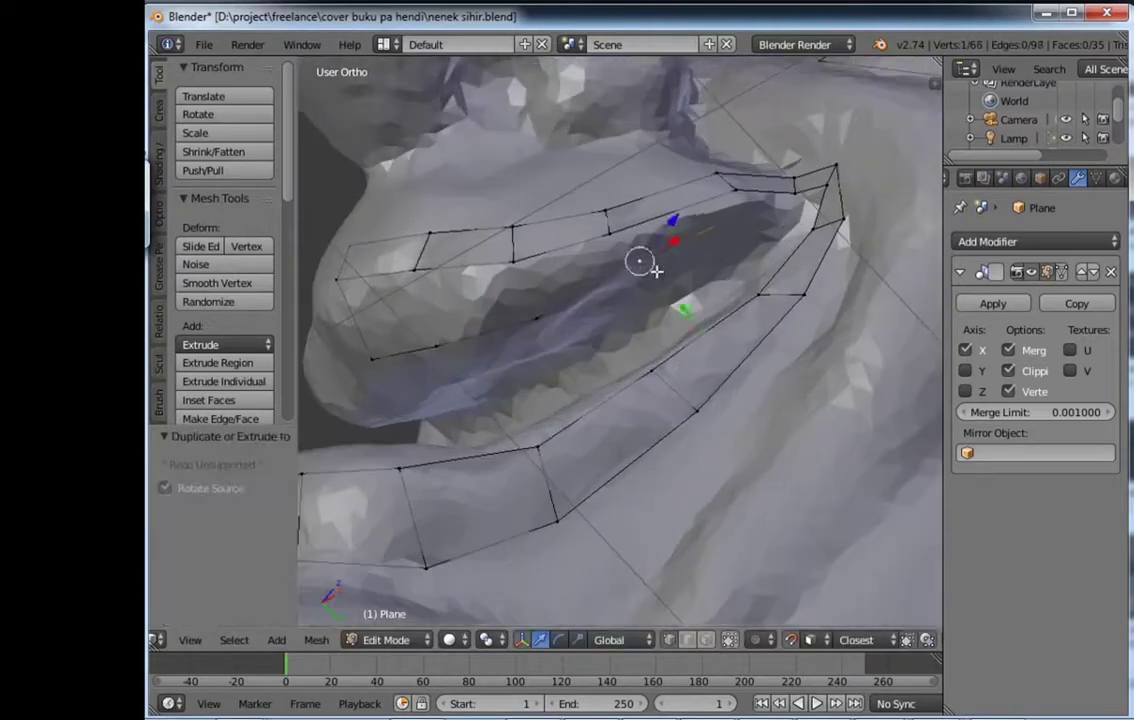
pyautogui.click(840, 210)
# Step: Extrude the edge further down toward the chin from the front view
pyautogui.moveTo(840, 210); pyautogui.dragTo(767, 420, button='middle')
pyautogui.press('KP_1')
pyautogui.press('e')
pyautogui.click(732, 284)
pyautogui.press('e')
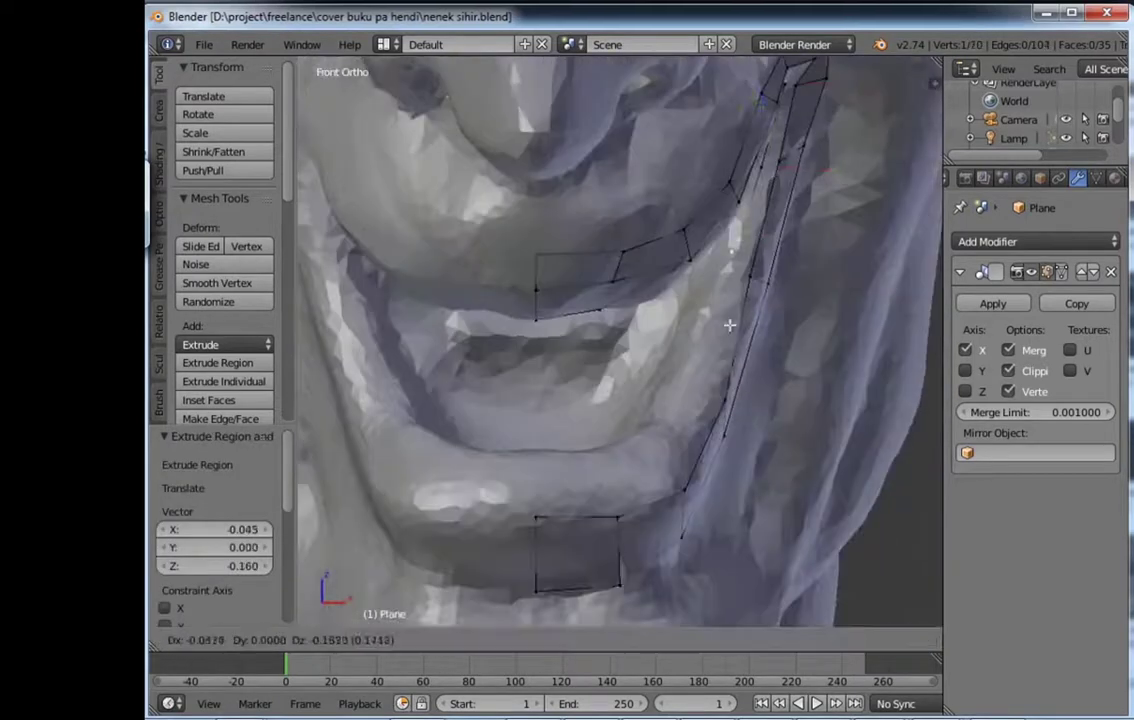
pyautogui.click(730, 325)
pyautogui.moveTo(683, 349)
pyautogui.mouseDown(button='middle')
pyautogui.moveTo(683, 261)
pyautogui.moveTo(615, 342)
pyautogui.moveTo(562, 273)
pyautogui.moveTo(570, 240)
pyautogui.moveTo(665, 174)
pyautogui.moveTo(638, 248)
pyautogui.moveTo(678, 296)
pyautogui.moveTo(699, 218)
pyautogui.mouseUp(button='middle')
# Step: Subdivide the edge at the mouth corner and snap the new vertex onto the surface
pyautogui.hotkey('ctrl', 'Tab')
pyautogui.keyDown('shift'); pyautogui.rightClick(569, 353); pyautogui.keyUp('shift')
pyautogui.hotkey('ctrl', 'Tab')
pyautogui.moveTo(699, 218); pyautogui.dragTo(686, 235, button='right')
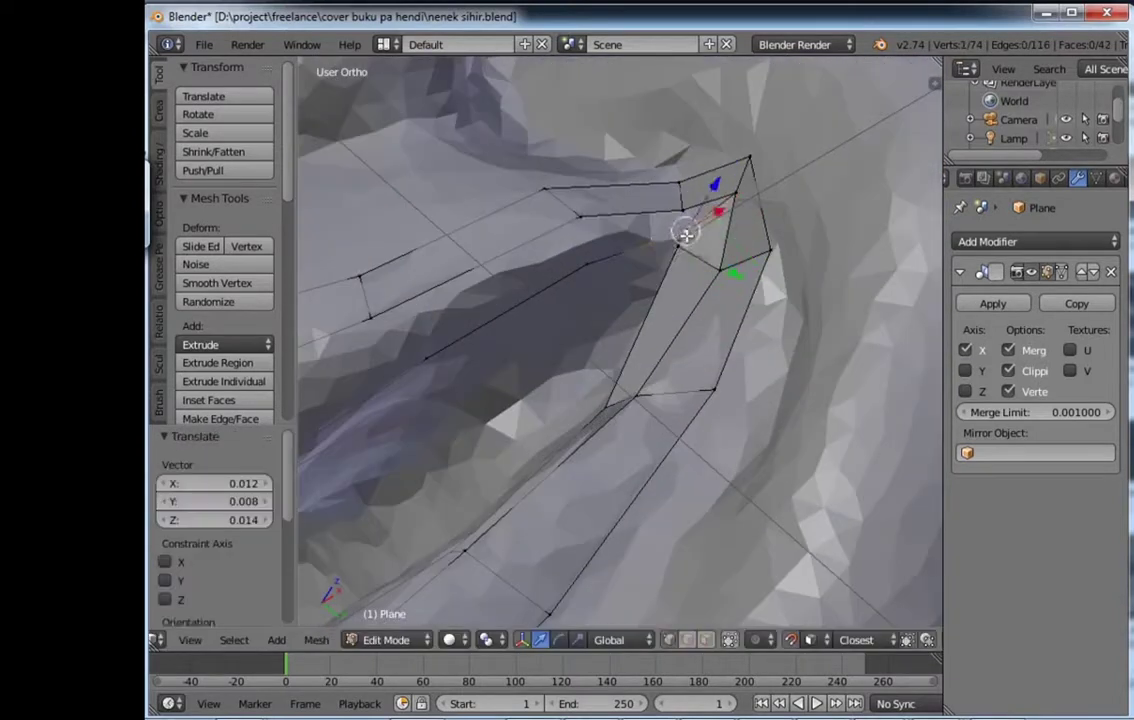
pyautogui.press('w')
pyautogui.click(687, 242)
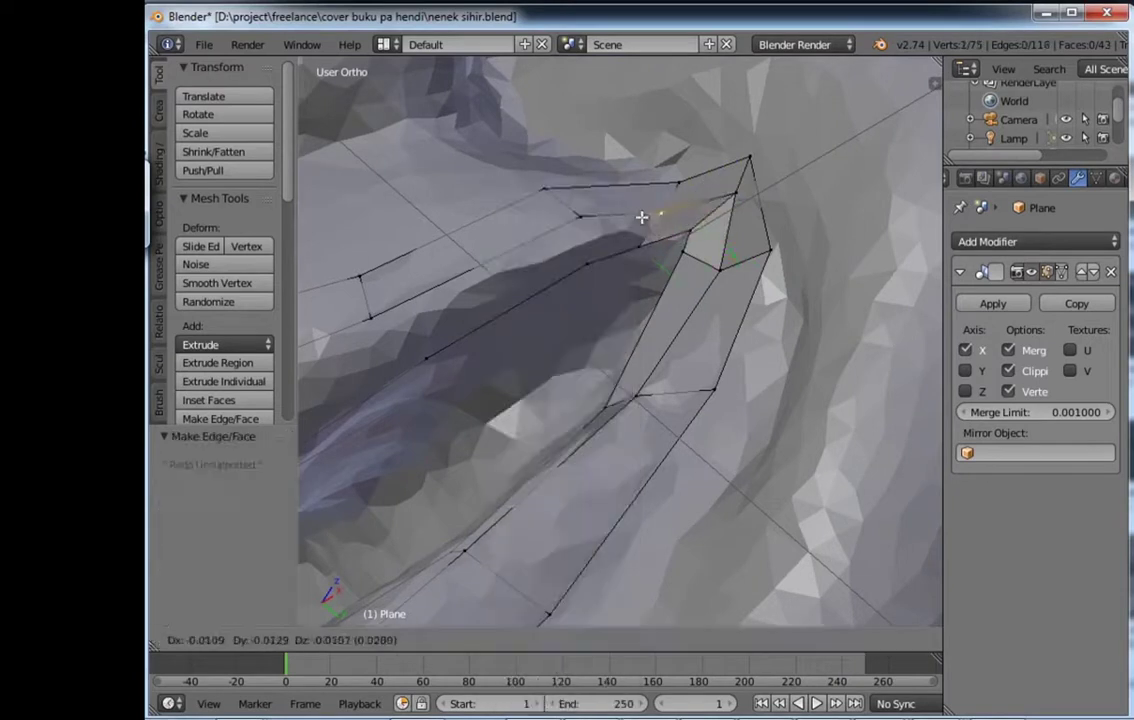
pyautogui.moveTo(590, 241); pyautogui.dragTo(524, 256, button='middle')
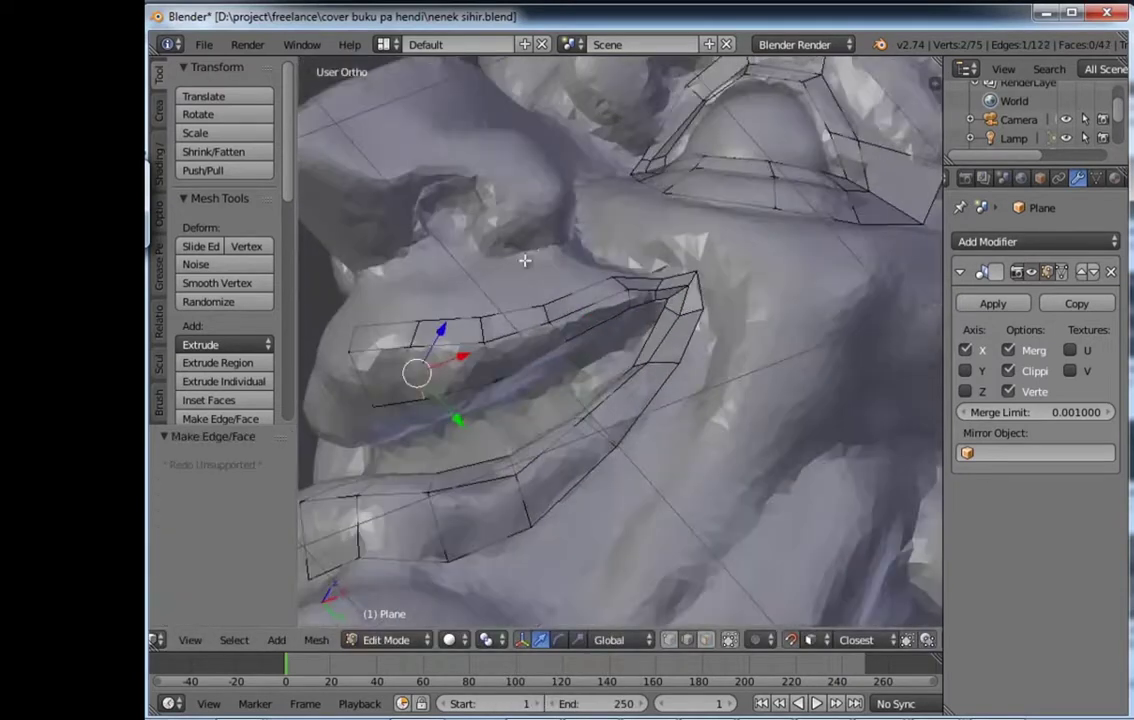
pyautogui.scroll(-3, 524, 256)
pyautogui.scroll(3, 671, 208)
pyautogui.moveTo(671, 208)
pyautogui.mouseDown(button='middle')
pyautogui.moveTo(690, 289)
pyautogui.moveTo(662, 304)
pyautogui.mouseUp(button='middle')
pyautogui.press('g')
# Step: Extrude a vertex above the upper lip toward the nose and fill the gap with faces
pyautogui.press('e')
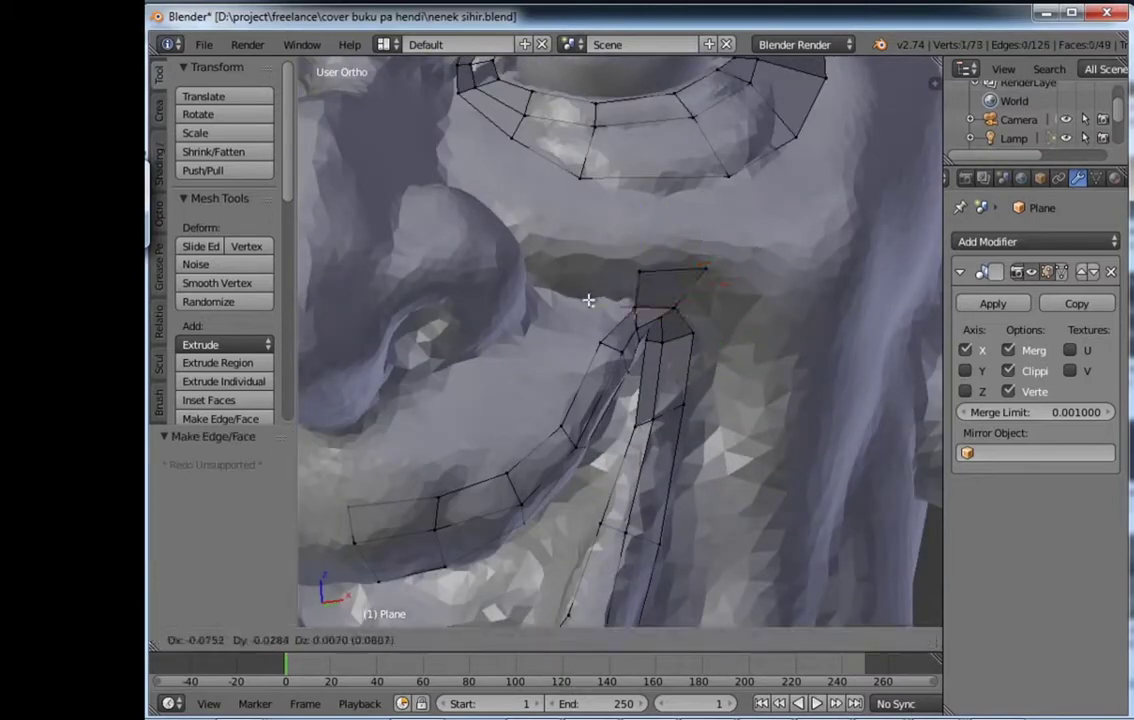
pyautogui.click(612, 268)
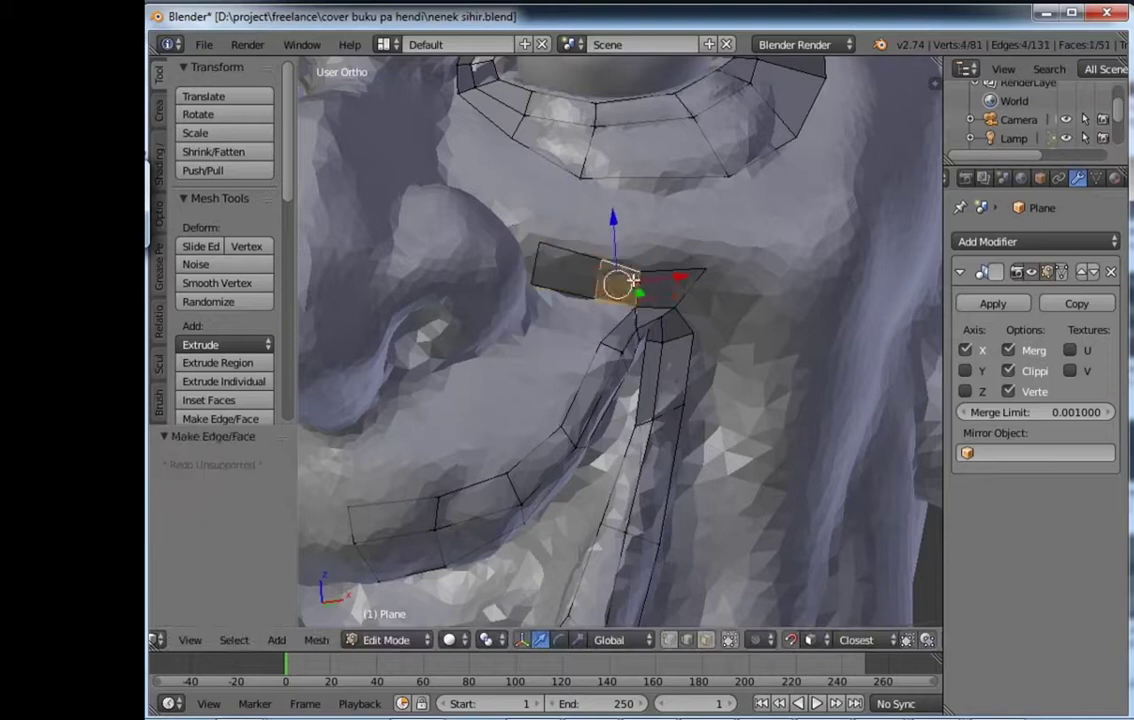
pyautogui.moveTo(632, 281)
pyautogui.mouseDown(button='middle')
pyautogui.moveTo(623, 336)
pyautogui.moveTo(726, 268)
pyautogui.mouseUp(button='middle')
pyautogui.press('e')
pyautogui.press('e')
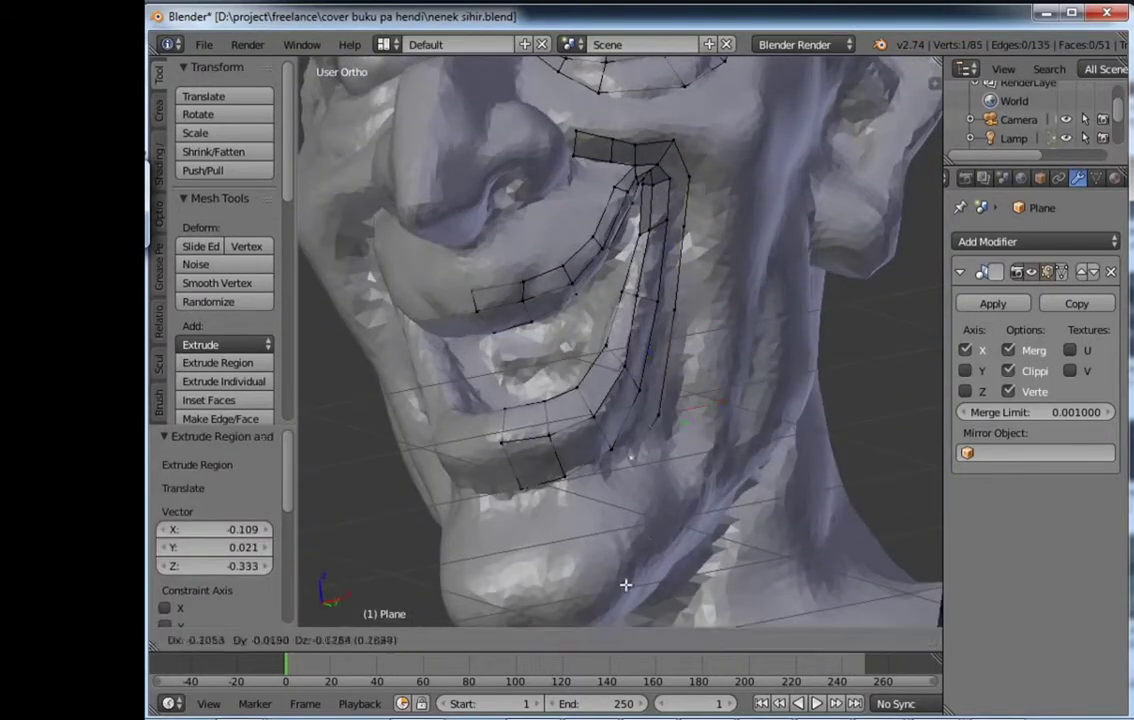
pyautogui.moveTo(551, 70); pyautogui.dragTo(600, 300, button='middle')
pyautogui.press('f')
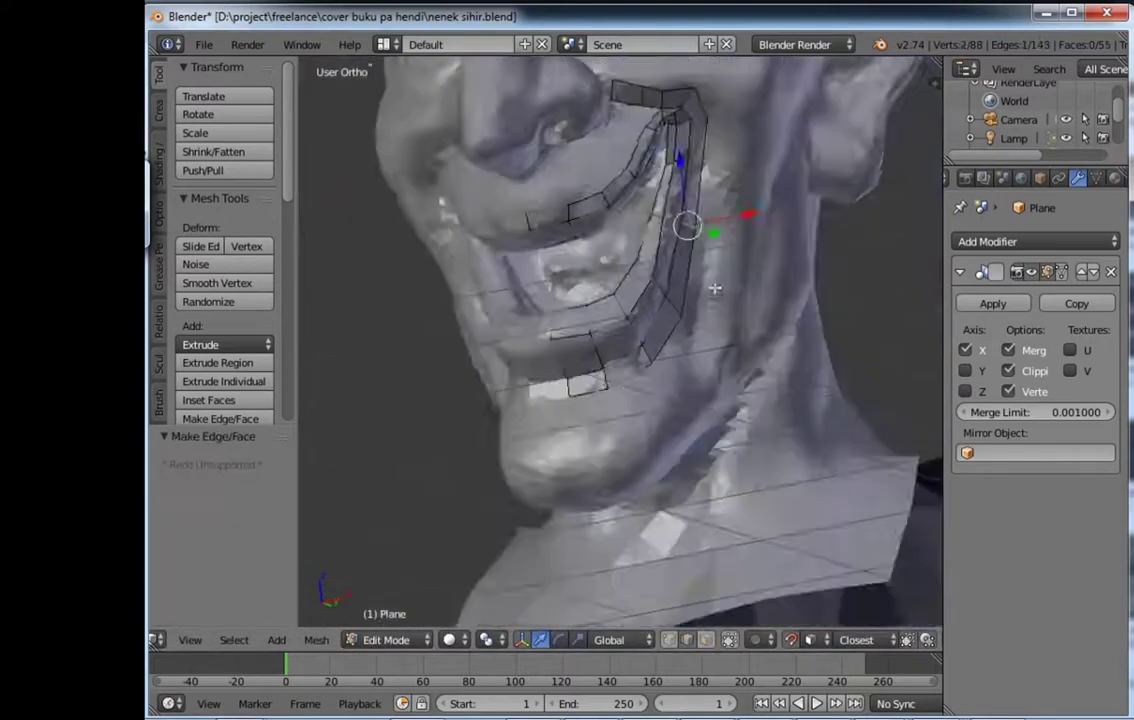
pyautogui.scroll(2, 698, 313)
pyautogui.moveTo(698, 313); pyautogui.dragTo(620, 280, button='middle')
# Step: Merge the overlapping vertices near the nose corner with Alt+M, At Last
pyautogui.hotkey('alt', 'm')
pyautogui.click(620, 301)
pyautogui.press('g')
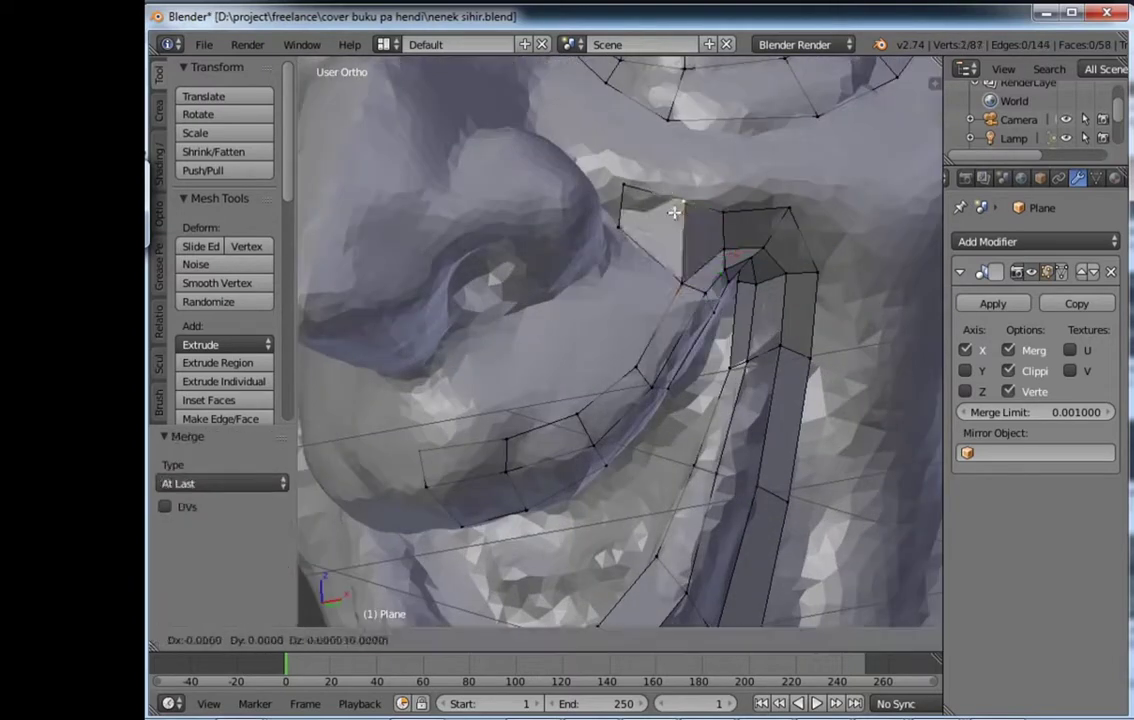
pyautogui.hotkey('alt', 'm')
pyautogui.click(614, 211)
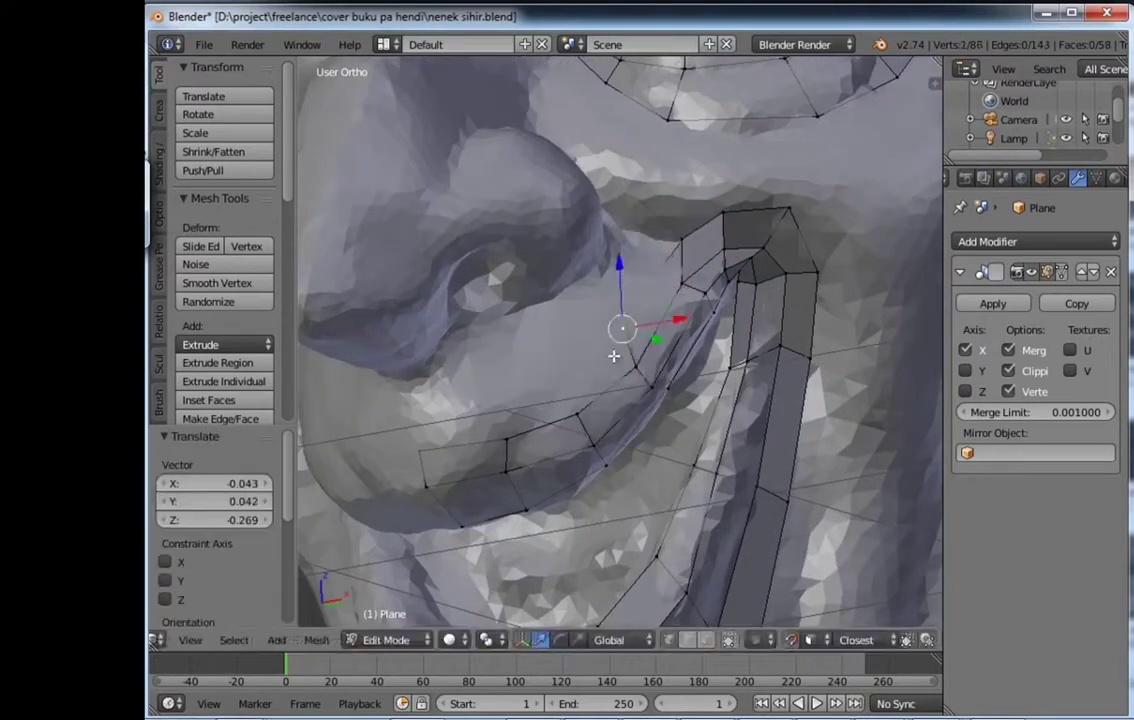
pyautogui.moveTo(771, 228); pyautogui.dragTo(625, 335, button='middle')
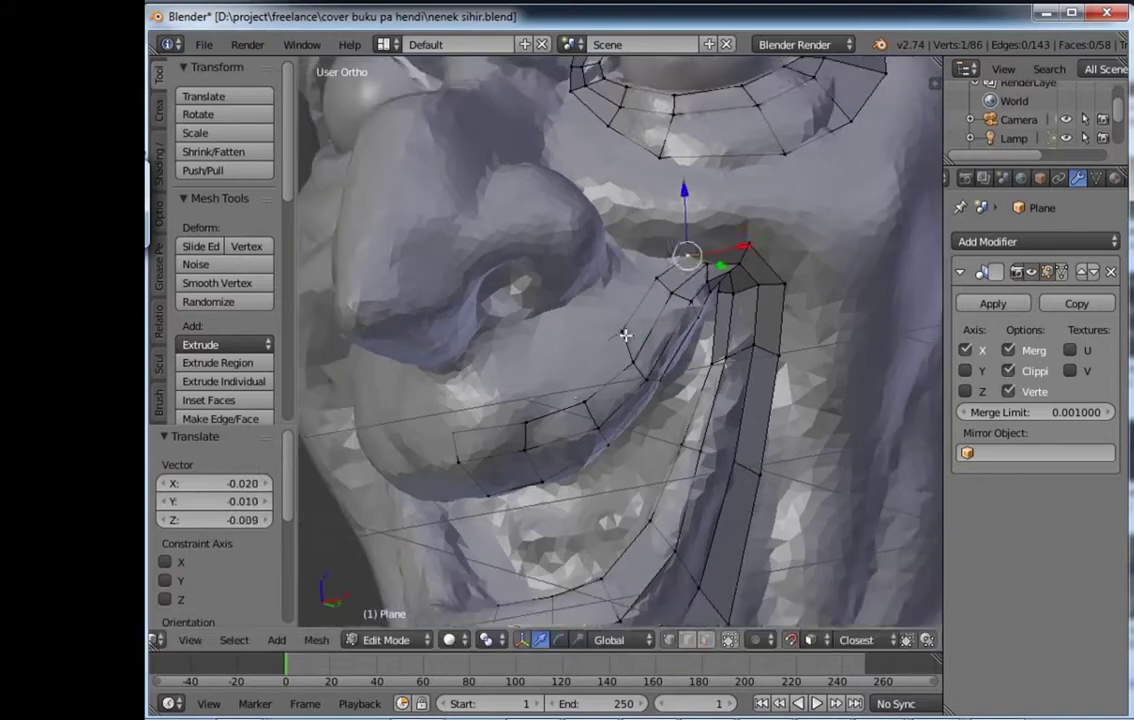
pyautogui.click(481, 413)
# Step: Extrude vertices across the upper lip and fill a quad beside the nose
pyautogui.hotkey('ctrl', 'Tab')
pyautogui.click(418, 423)
pyautogui.moveTo(577, 380)
pyautogui.mouseDown(button='middle')
pyautogui.moveTo(744, 336)
pyautogui.moveTo(435, 496)
pyautogui.mouseUp(button='middle')
pyautogui.press('e')
pyautogui.click(510, 449)
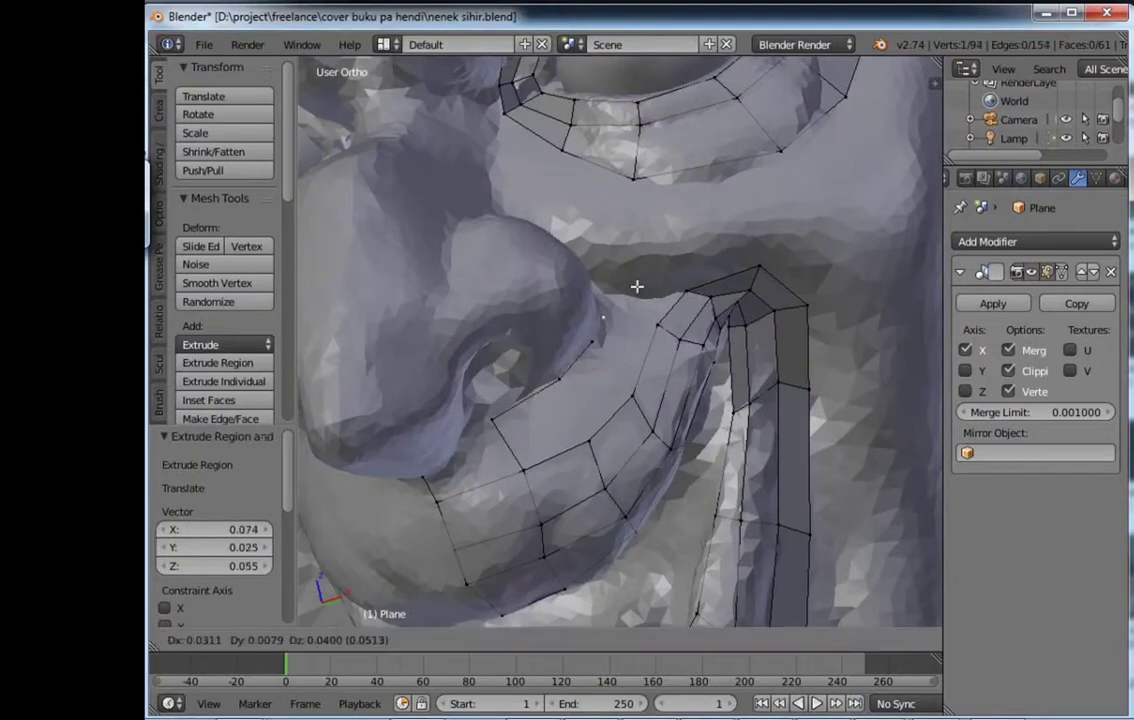
pyautogui.hotkey('ctrl', 'Tab')
pyautogui.click(520, 423)
pyautogui.moveTo(520, 423)
pyautogui.mouseDown(button='middle')
pyautogui.moveTo(719, 306)
pyautogui.moveTo(618, 300)
pyautogui.mouseUp(button='middle')
pyautogui.press('e')
pyautogui.moveTo(618, 300); pyautogui.dragTo(623, 298, button='right')
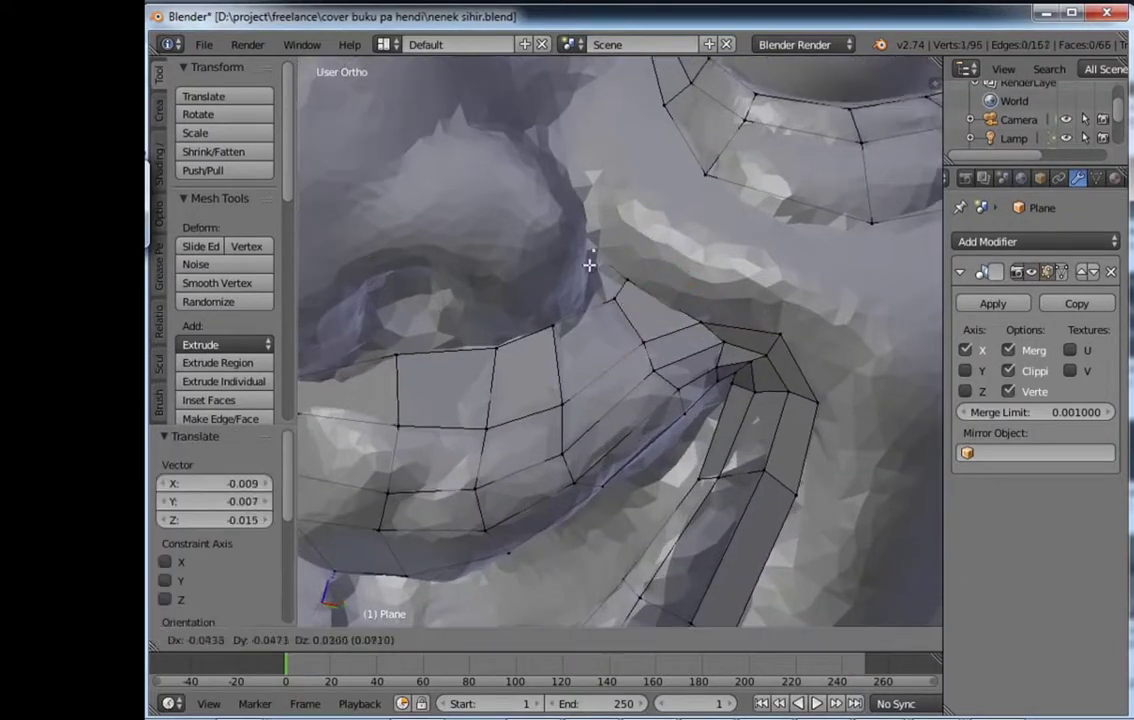
pyautogui.press('f')
pyautogui.hotkey('ctrl', 'Tab')
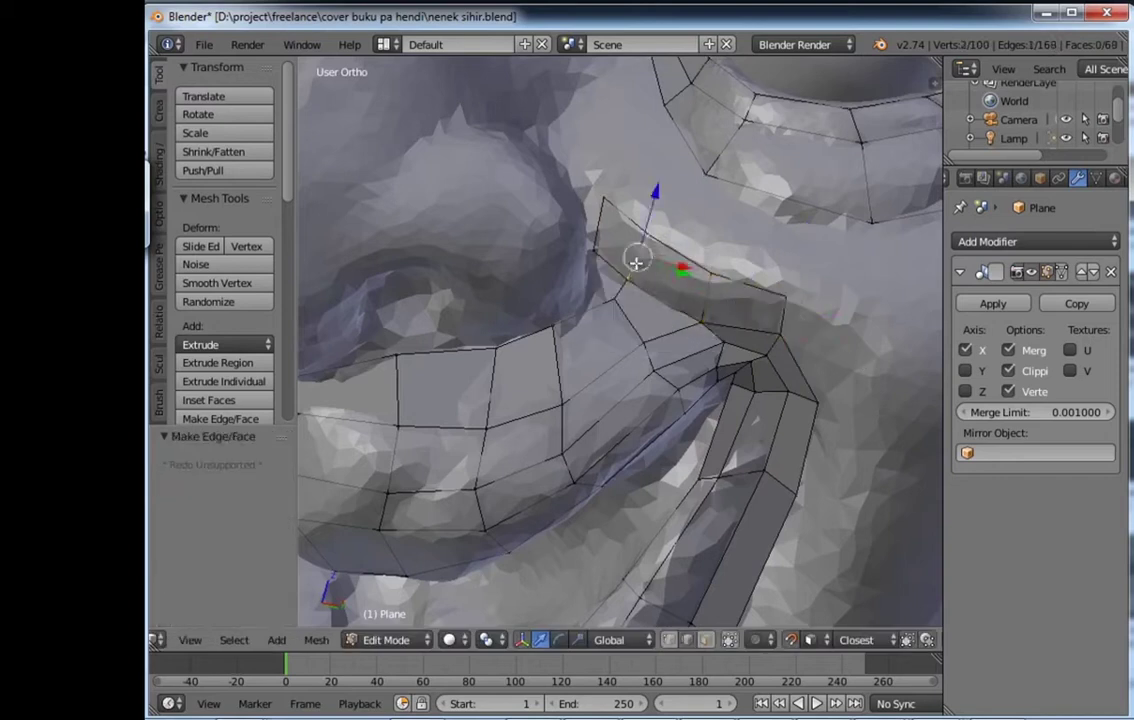
# Step: Extrude vertices along the chin strip and fill a new quad face
pyautogui.moveTo(739, 300); pyautogui.dragTo(714, 291, button='middle')
pyautogui.rightClick(714, 291)
pyautogui.press('e')
pyautogui.click(785, 253)
pyautogui.moveTo(785, 253); pyautogui.dragTo(754, 319, button='middle')
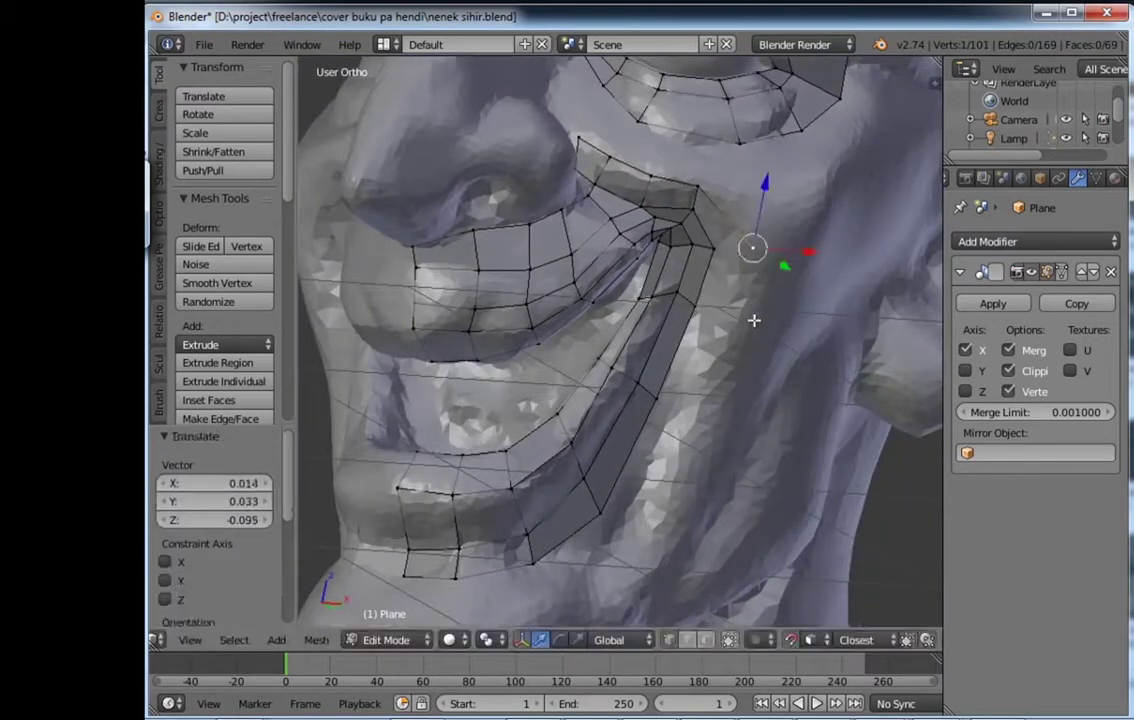
pyautogui.press('e')
pyautogui.click(741, 478)
pyautogui.moveTo(741, 478); pyautogui.dragTo(731, 352, button='middle')
pyautogui.press('e')
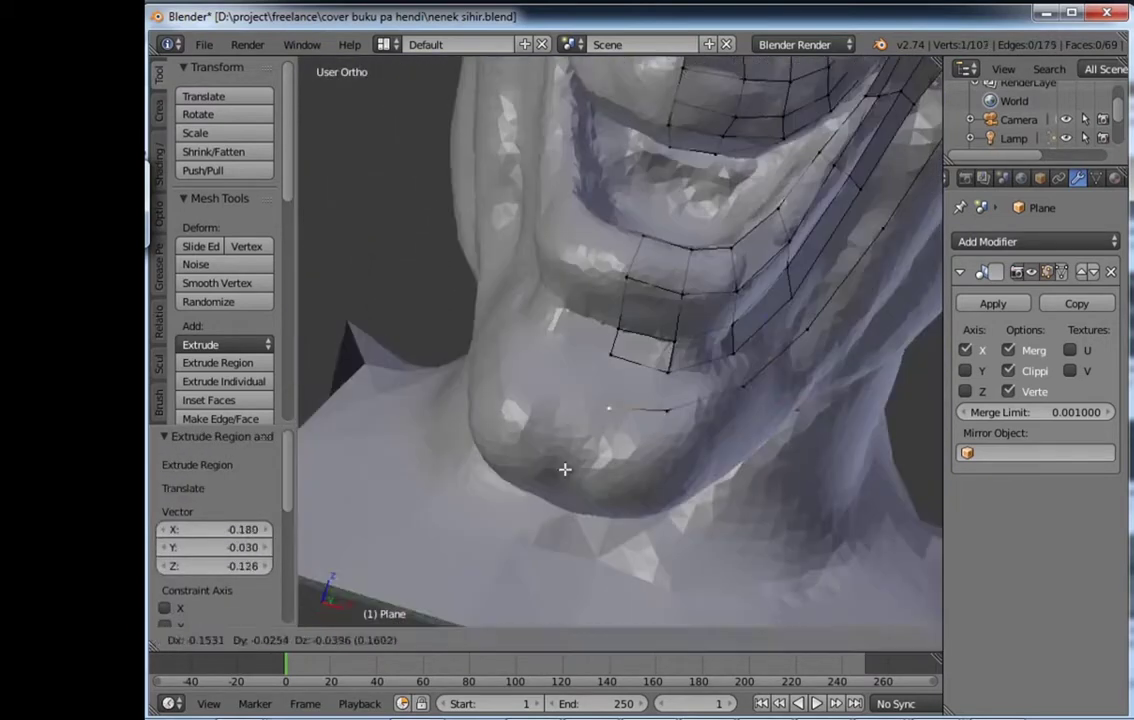
pyautogui.click(597, 441)
pyautogui.press('f')
# Step: Extrude a vertex beside the nose, fill faces there, and slide the vertex onto the surface
pyautogui.moveTo(684, 390); pyautogui.dragTo(767, 385, button='middle')
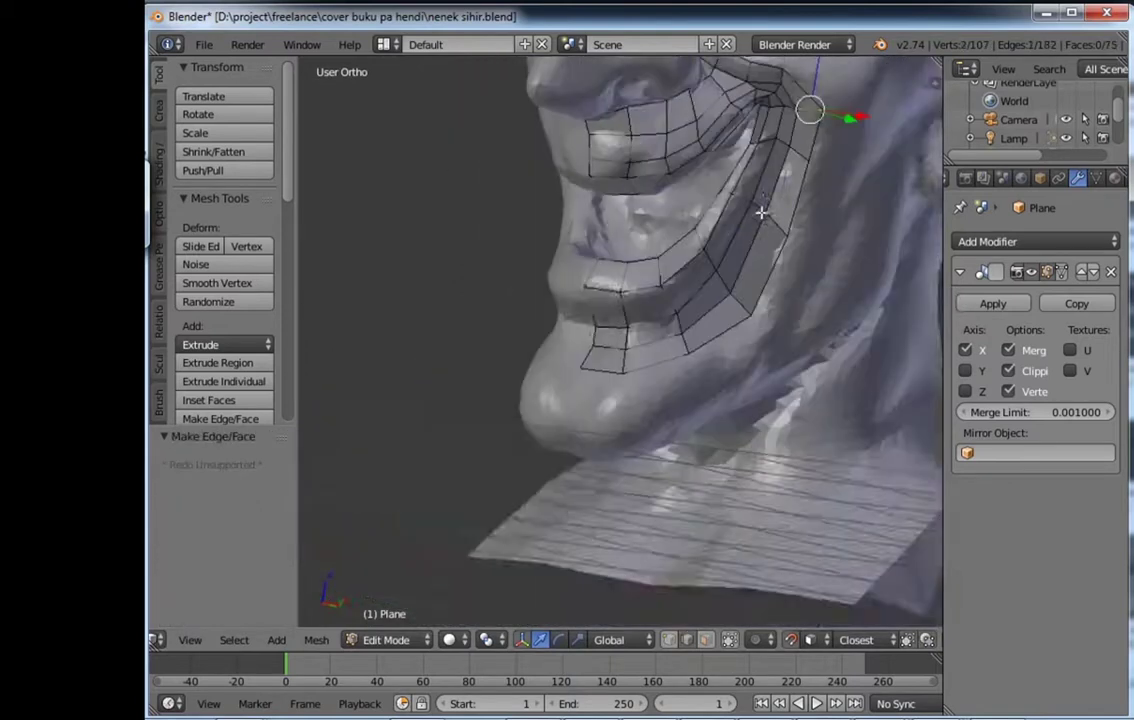
pyautogui.scroll(3, 767, 385)
pyautogui.scroll(3, 731, 291)
pyautogui.scroll(2, 623, 441)
pyautogui.press('e')
pyautogui.click(531, 368)
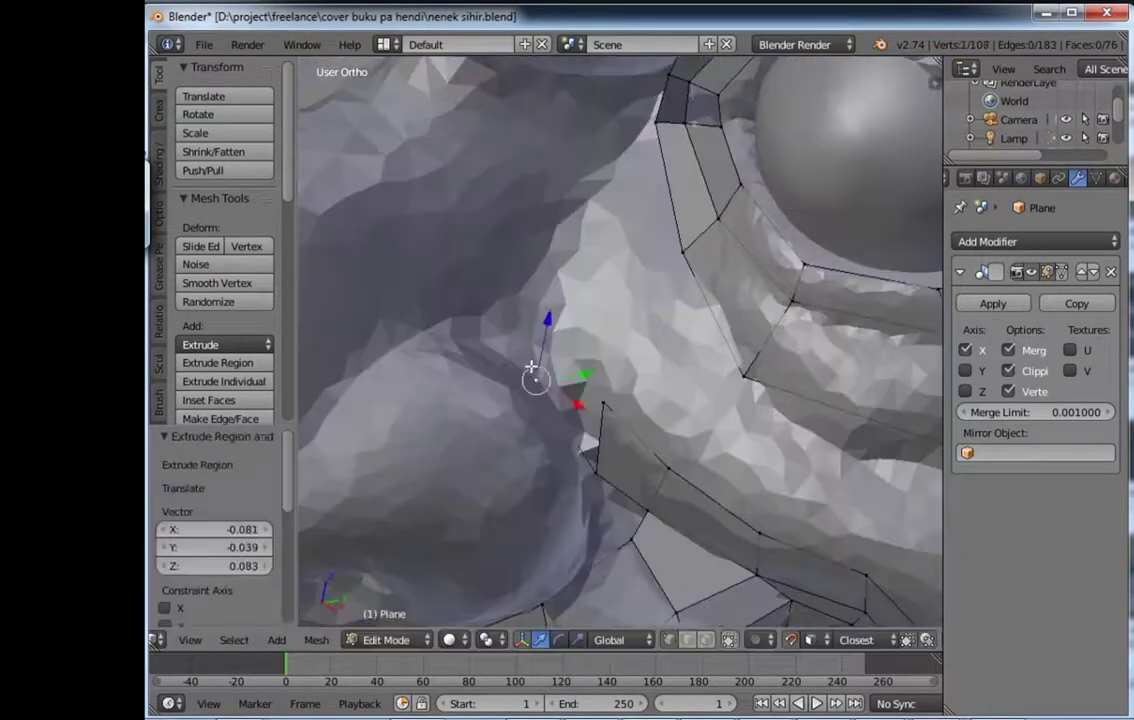
pyautogui.press('2')
pyautogui.press('f')
pyautogui.scroll(-2, 590, 340)
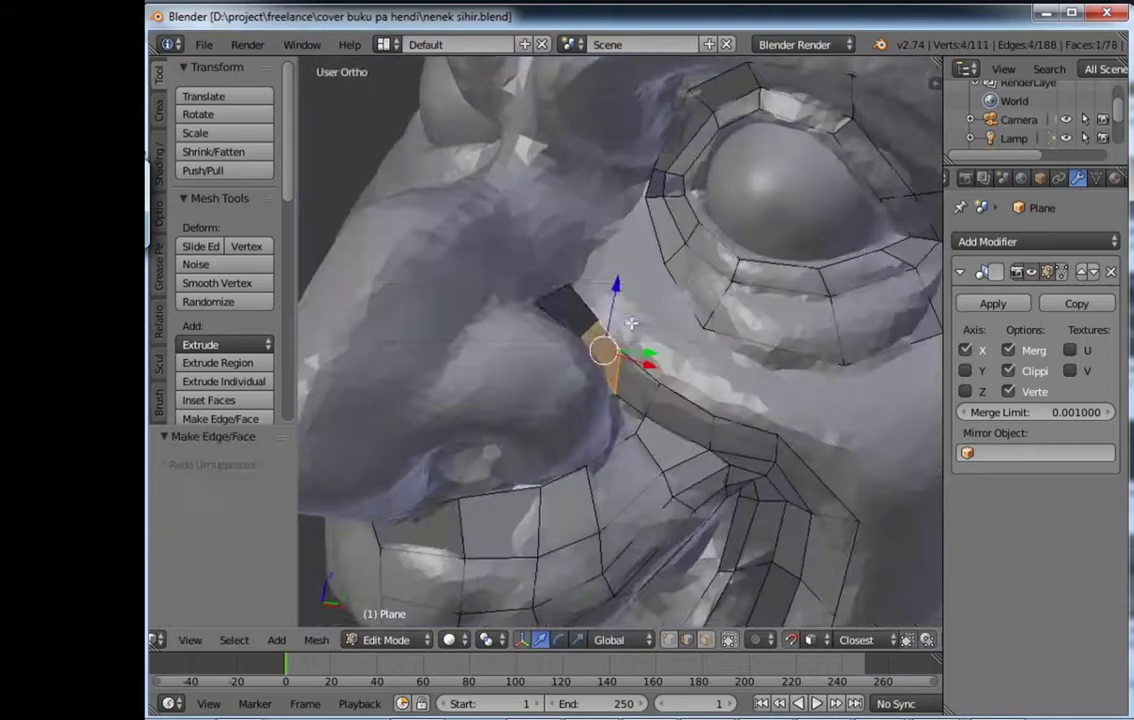
pyautogui.scroll(2, 615, 443)
pyautogui.press('1')
pyautogui.press('g')
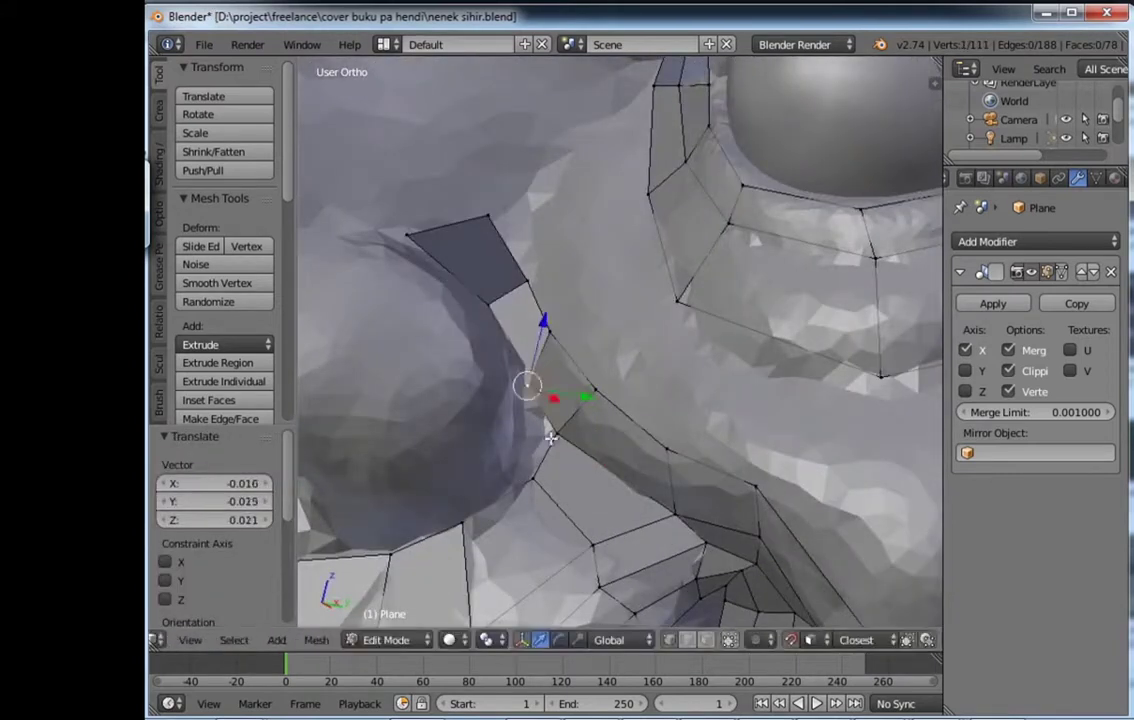
# Step: Extrude more vertices beside the nose below the eyeball to start the next faces
pyautogui.moveTo(573, 452)
pyautogui.mouseDown(button='middle')
pyautogui.moveTo(709, 410)
pyautogui.moveTo(620, 359)
pyautogui.moveTo(734, 329)
pyautogui.moveTo(528, 350)
pyautogui.moveTo(645, 373)
pyautogui.moveTo(590, 362)
pyautogui.moveTo(620, 354)
pyautogui.moveTo(662, 378)
pyautogui.moveTo(552, 473)
pyautogui.moveTo(618, 387)
pyautogui.mouseUp(button='middle')
pyautogui.press('e')
pyautogui.click(642, 338)
pyautogui.click(616, 382)
pyautogui.press('Tab')
pyautogui.press('Tab')
pyautogui.press('e')
pyautogui.press('Escape')
# Step: Extrude a chain of vertices from the mesh edge around the nostril opening
pyautogui.moveTo(737, 468); pyautogui.dragTo(684, 427, button='middle')
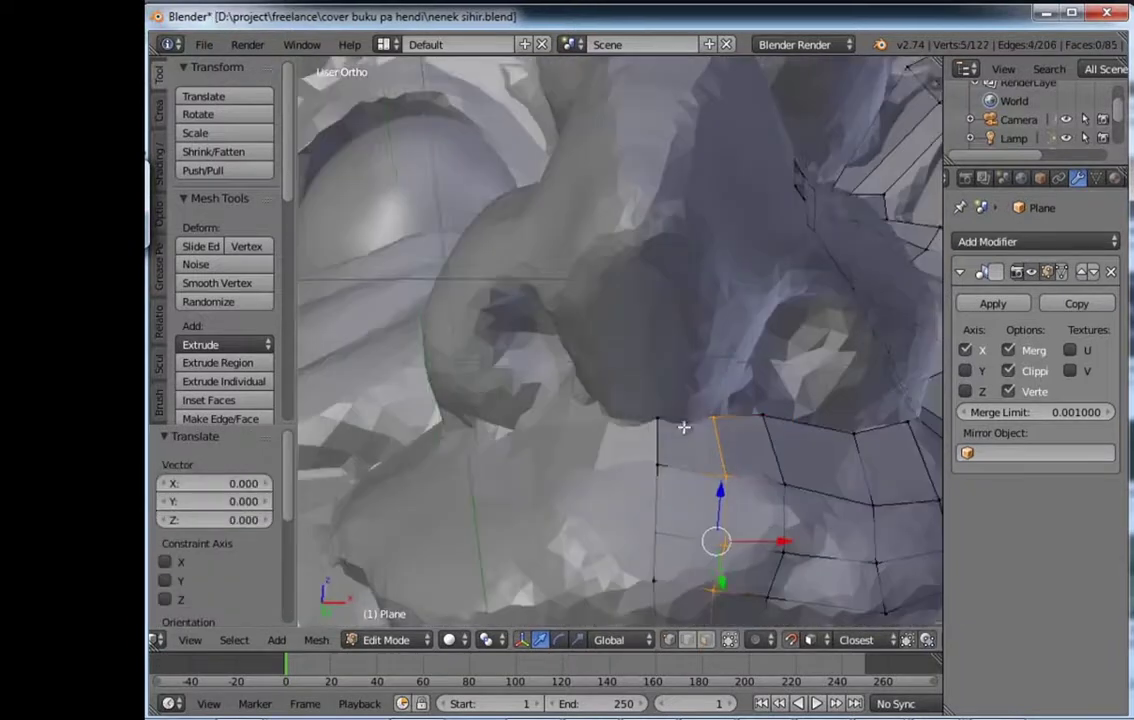
pyautogui.press('e')
pyautogui.click(612, 250)
pyautogui.moveTo(612, 250)
pyautogui.mouseDown(button='middle')
pyautogui.moveTo(615, 405)
pyautogui.moveTo(627, 394)
pyautogui.mouseUp(button='middle')
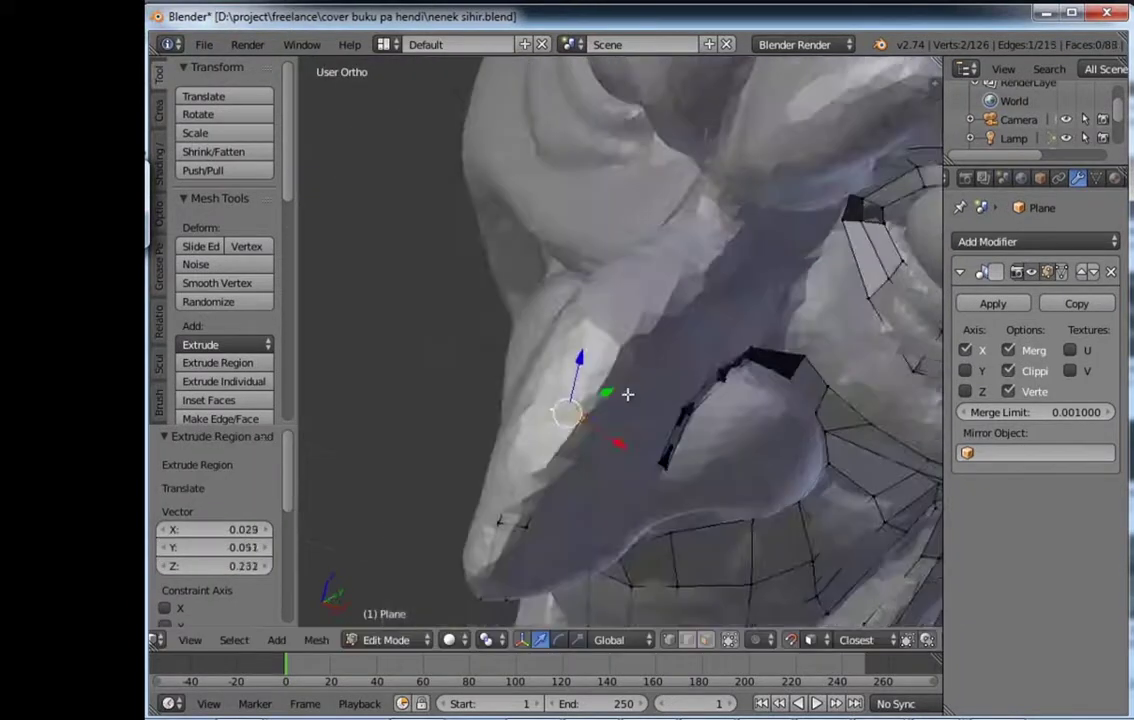
pyautogui.click(742, 250)
pyautogui.moveTo(742, 250); pyautogui.dragTo(600, 451, button='middle')
pyautogui.press('e')
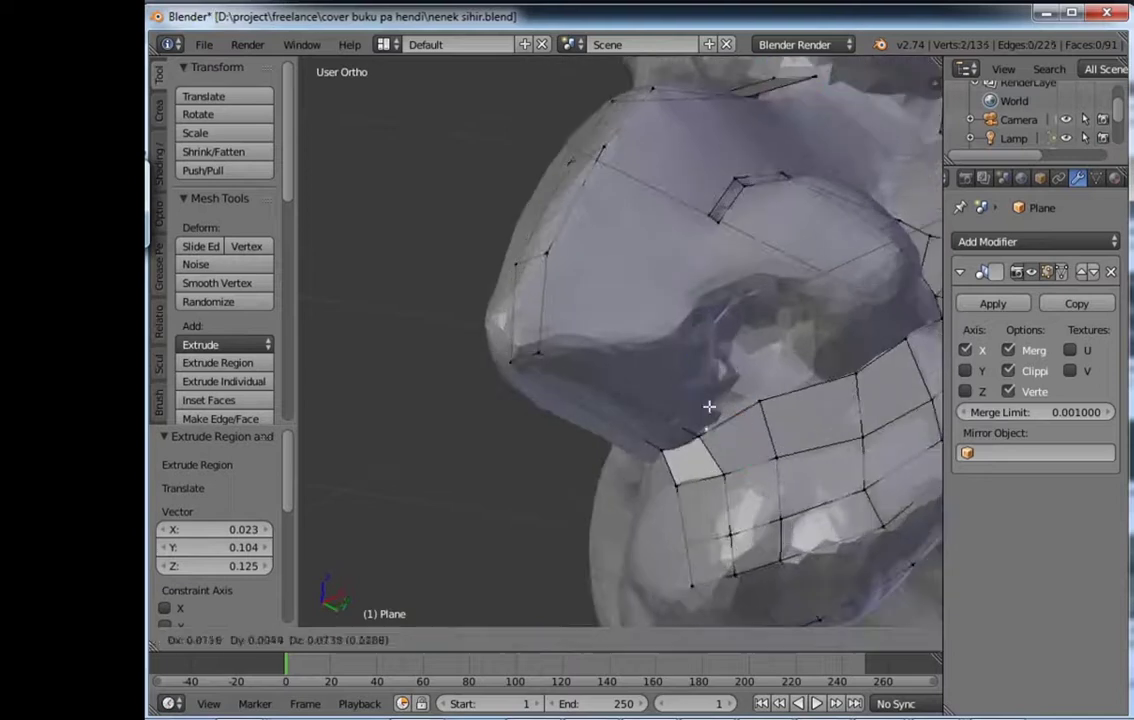
pyautogui.click(729, 293)
pyautogui.moveTo(729, 293)
pyautogui.mouseDown(button='middle')
pyautogui.moveTo(678, 286)
pyautogui.moveTo(735, 310)
pyautogui.mouseUp(button='middle')
pyautogui.press('e')
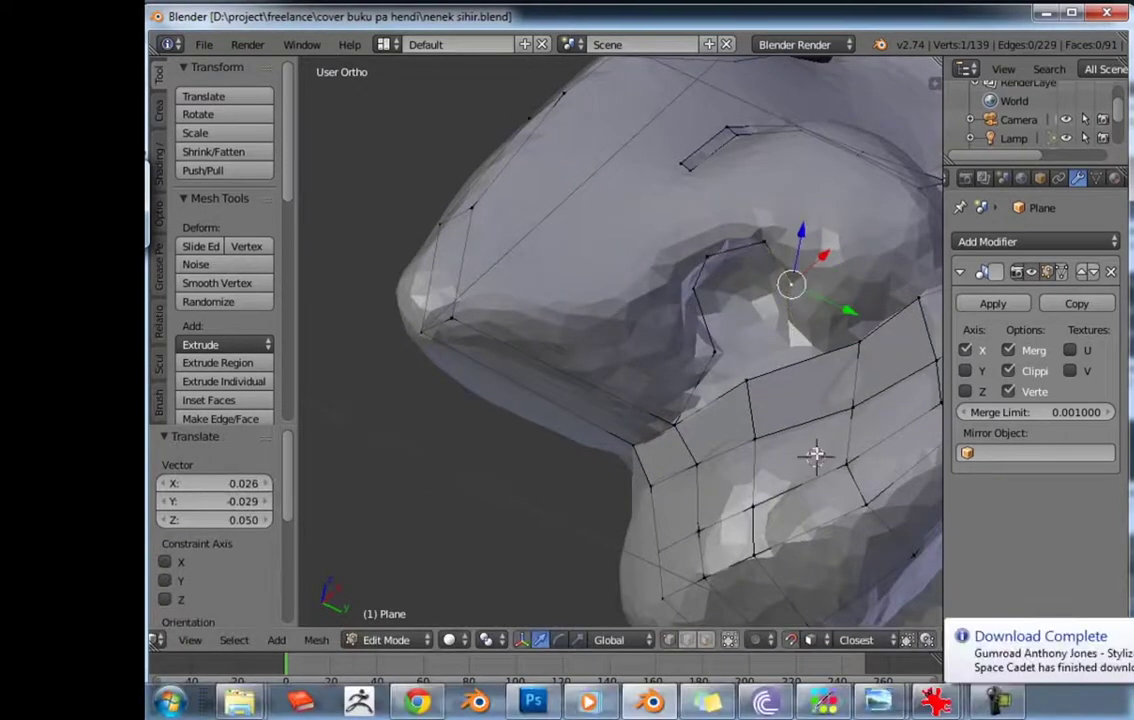
# Step: Continue the nostril chain and fill faces between its vertices, moving them onto the nose surface
pyautogui.moveTo(823, 494); pyautogui.dragTo(792, 425, button='middle')
pyautogui.press('e')
pyautogui.click(811, 393)
pyautogui.press('e')
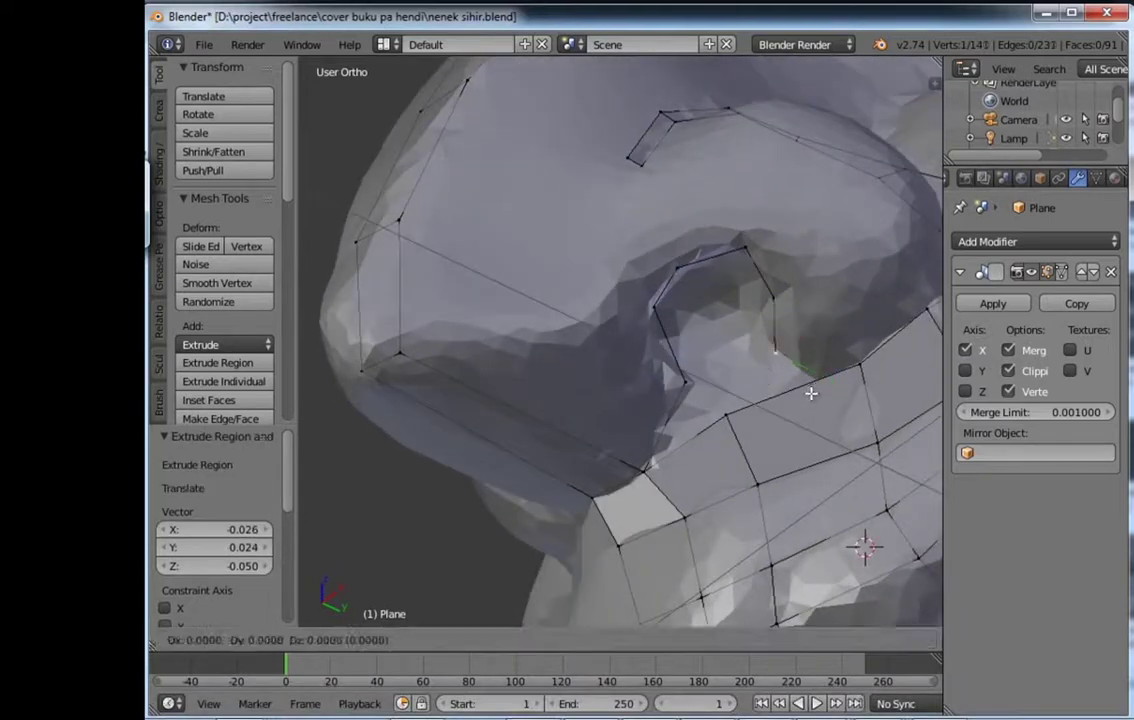
pyautogui.moveTo(849, 368); pyautogui.dragTo(592, 405, button='middle')
pyautogui.press('f')
pyautogui.press('e')
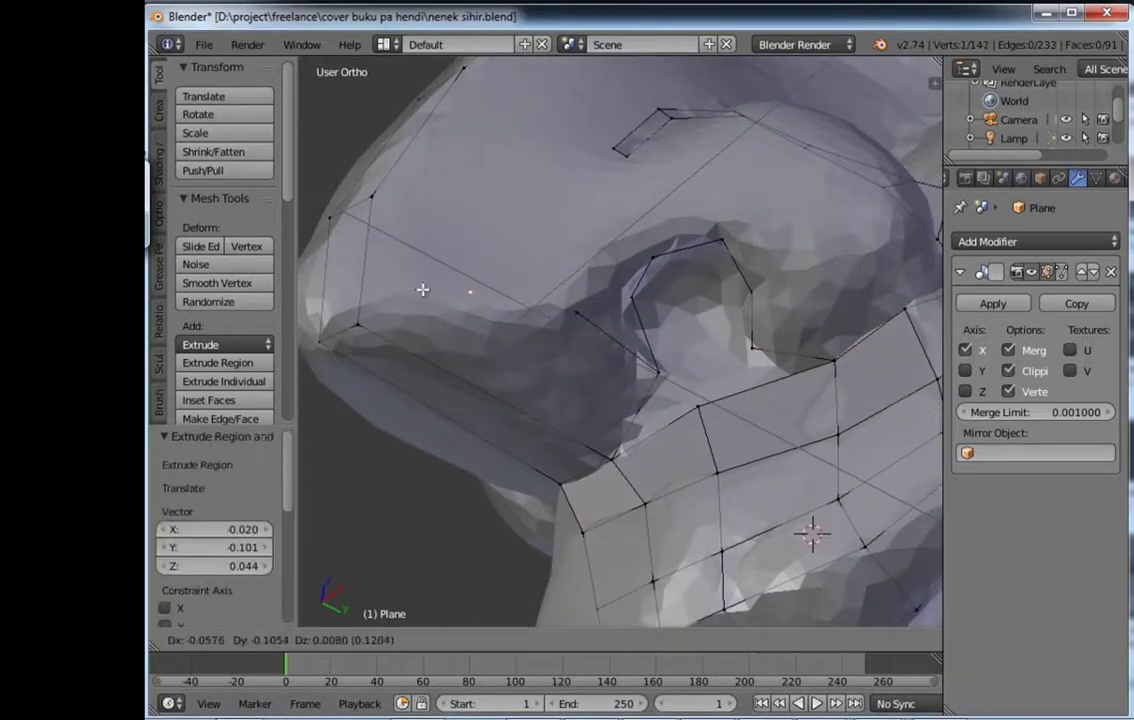
pyautogui.click(489, 419)
pyautogui.press('f')
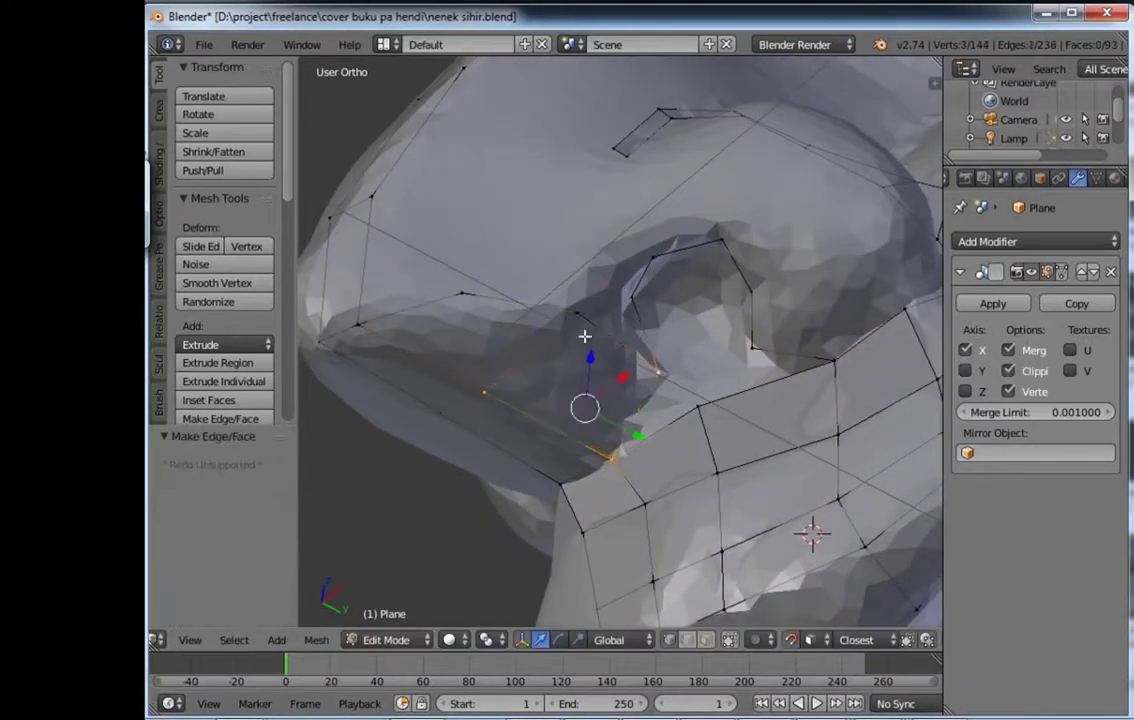
pyautogui.moveTo(585, 335)
pyautogui.mouseDown(button='middle')
pyautogui.moveTo(715, 475)
pyautogui.moveTo(612, 356)
pyautogui.mouseUp(button='middle')
pyautogui.press('f')
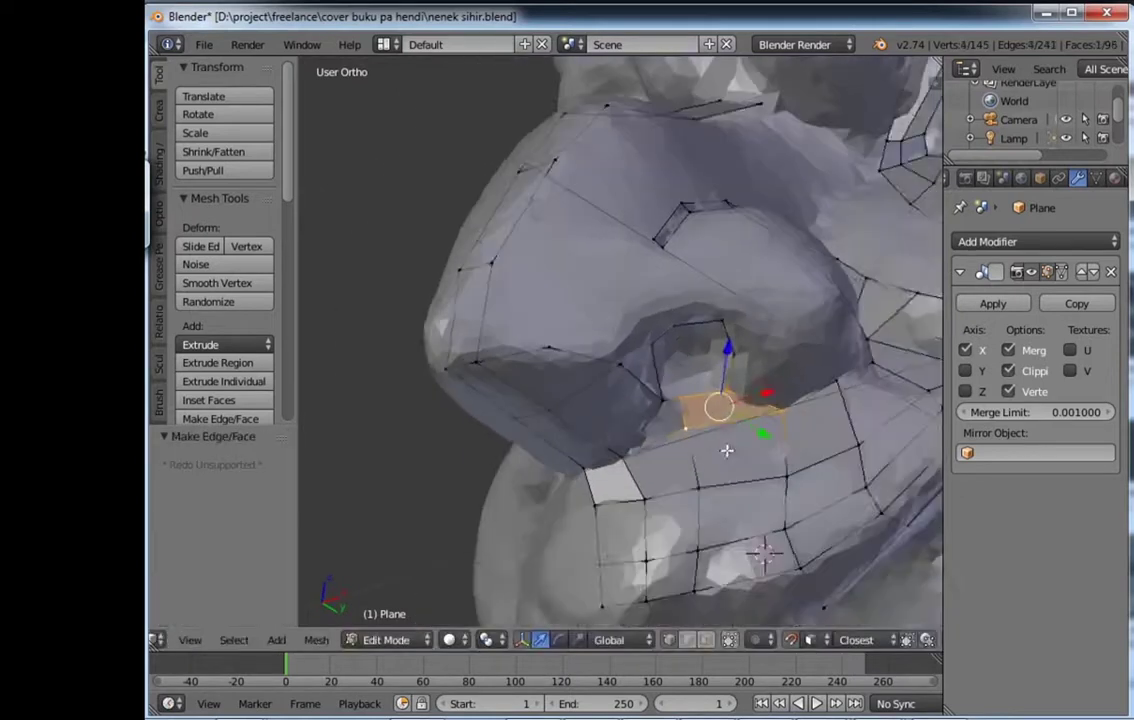
pyautogui.press('g')
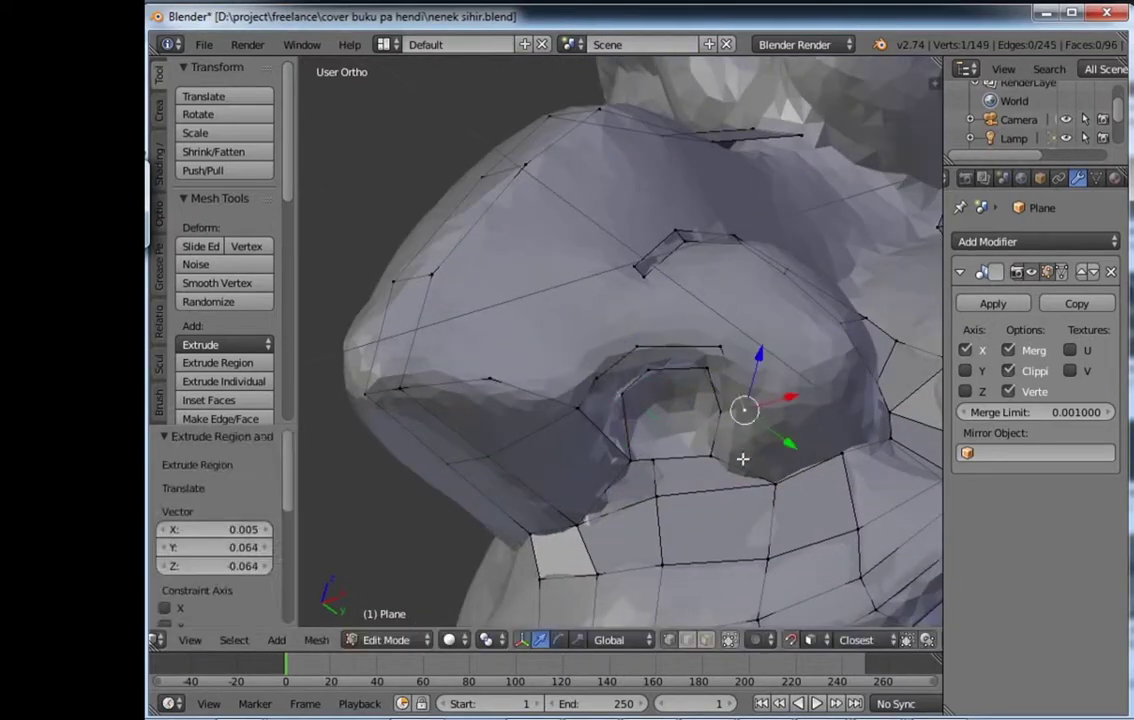
# Step: Switch to vertex select and extrude new vertices along the nostril rim
pyautogui.hotkey('ctrl', 'Tab')
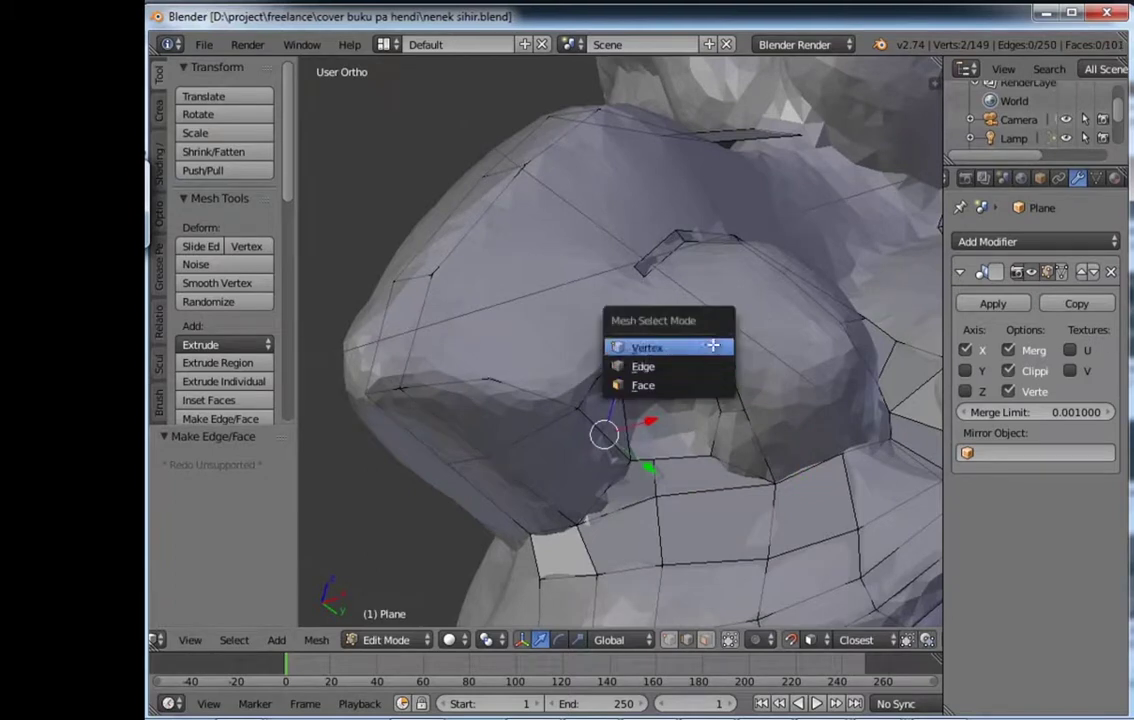
pyautogui.click(709, 345)
pyautogui.moveTo(709, 360)
pyautogui.mouseDown(button='middle')
pyautogui.moveTo(777, 461)
pyautogui.moveTo(392, 370)
pyautogui.moveTo(759, 392)
pyautogui.moveTo(625, 385)
pyautogui.mouseUp(button='middle')
pyautogui.press('e')
pyautogui.click(722, 469)
pyautogui.moveTo(625, 385); pyautogui.dragTo(590, 380, button='right')
pyautogui.click(690, 438)
pyautogui.moveTo(690, 438)
pyautogui.mouseDown(button='middle')
pyautogui.moveTo(555, 490)
pyautogui.moveTo(606, 396)
pyautogui.mouseUp(button='middle')
pyautogui.keyDown('shift'); pyautogui.rightClick(582, 461); pyautogui.keyUp('shift')
pyautogui.press('e')
# Step: Extrude more vertices inside the nostril and join two of them with F
pyautogui.press('e')
pyautogui.moveTo(452, 320)
pyautogui.mouseDown(button='middle')
pyautogui.moveTo(721, 375)
pyautogui.moveTo(764, 352)
pyautogui.moveTo(585, 420)
pyautogui.mouseUp(button='middle')
pyautogui.click(721, 375)
pyautogui.press('e')
pyautogui.click(556, 369)
pyautogui.moveTo(556, 369); pyautogui.dragTo(600, 418, button='middle')
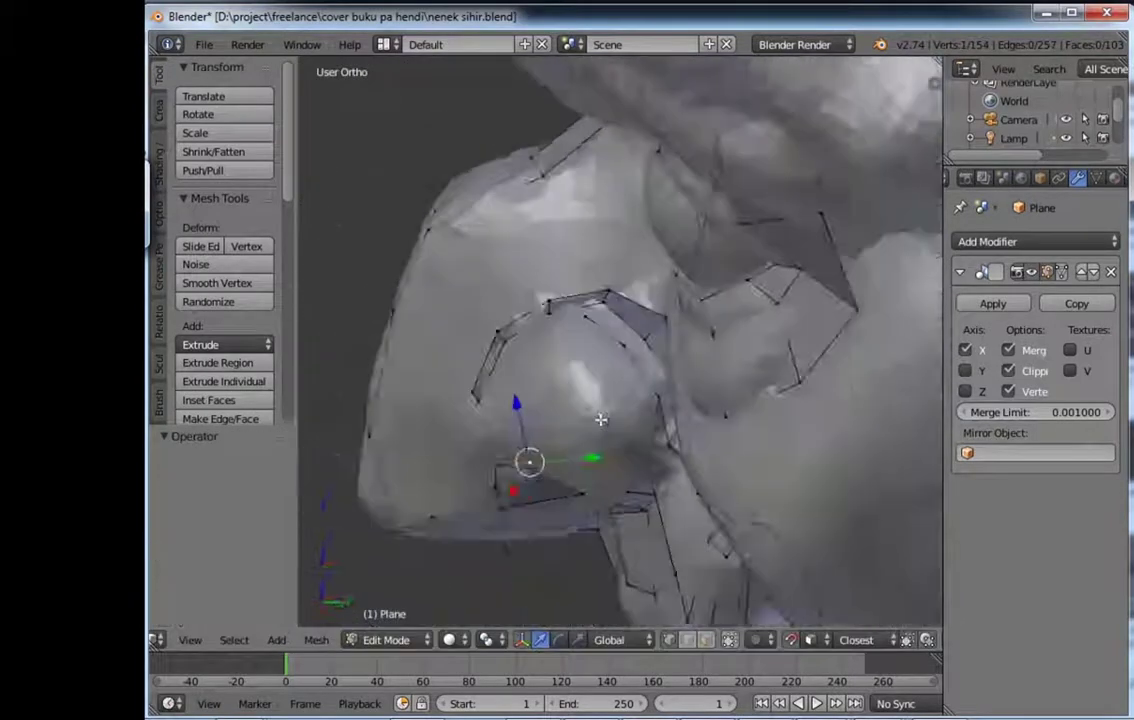
pyautogui.press('e')
pyautogui.click(483, 444)
pyautogui.keyDown('shift'); pyautogui.rightClick(571, 368); pyautogui.keyUp('shift')
pyautogui.press('f')
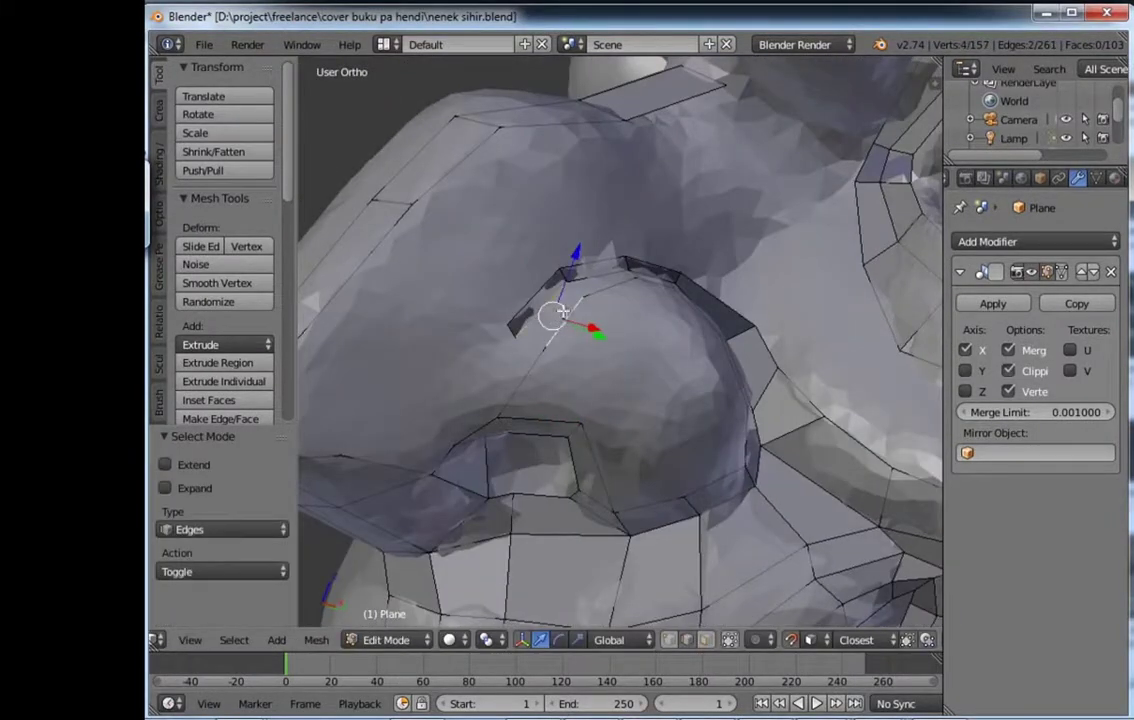
pyautogui.moveTo(563, 313)
pyautogui.mouseDown(button='middle')
pyautogui.moveTo(701, 392)
pyautogui.moveTo(658, 380)
pyautogui.moveTo(754, 448)
pyautogui.mouseUp(button='middle')
# Step: Delete stray vertices, extrude an edge along the nose and fill a new face
pyautogui.press('x')
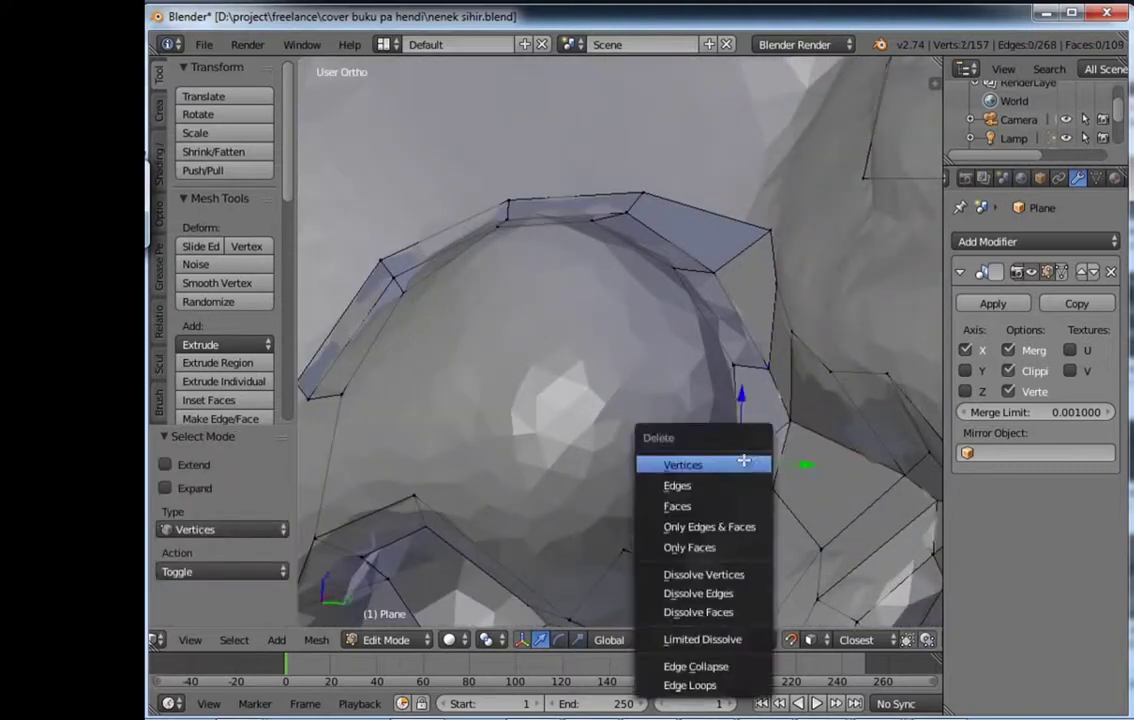
pyautogui.click(744, 464)
pyautogui.press('g')
pyautogui.moveTo(740, 390)
pyautogui.mouseDown(button='middle')
pyautogui.moveTo(752, 428)
pyautogui.moveTo(818, 393)
pyautogui.moveTo(493, 333)
pyautogui.moveTo(613, 380)
pyautogui.moveTo(531, 385)
pyautogui.moveTo(565, 371)
pyautogui.mouseUp(button='middle')
pyautogui.press('e')
pyautogui.click(531, 388)
pyautogui.press('g')
pyautogui.press('g')
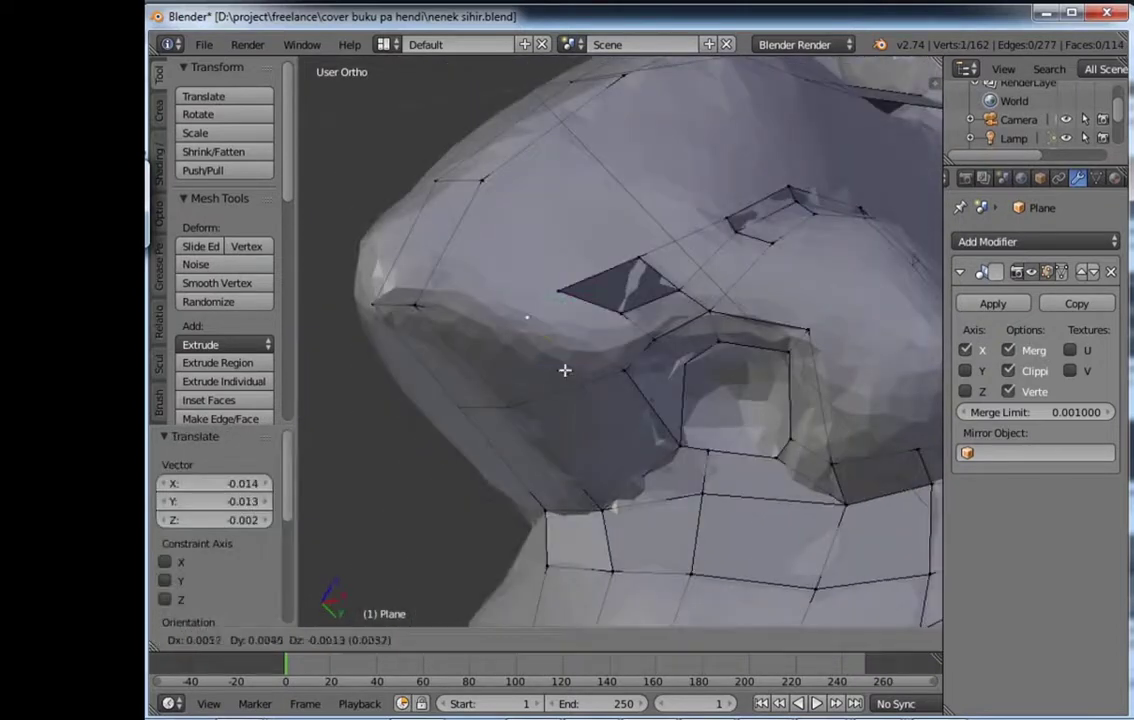
pyautogui.press('f')
# Step: Recalculate normals on the whole mesh, then adjust vertices from the side view
pyautogui.press('g')
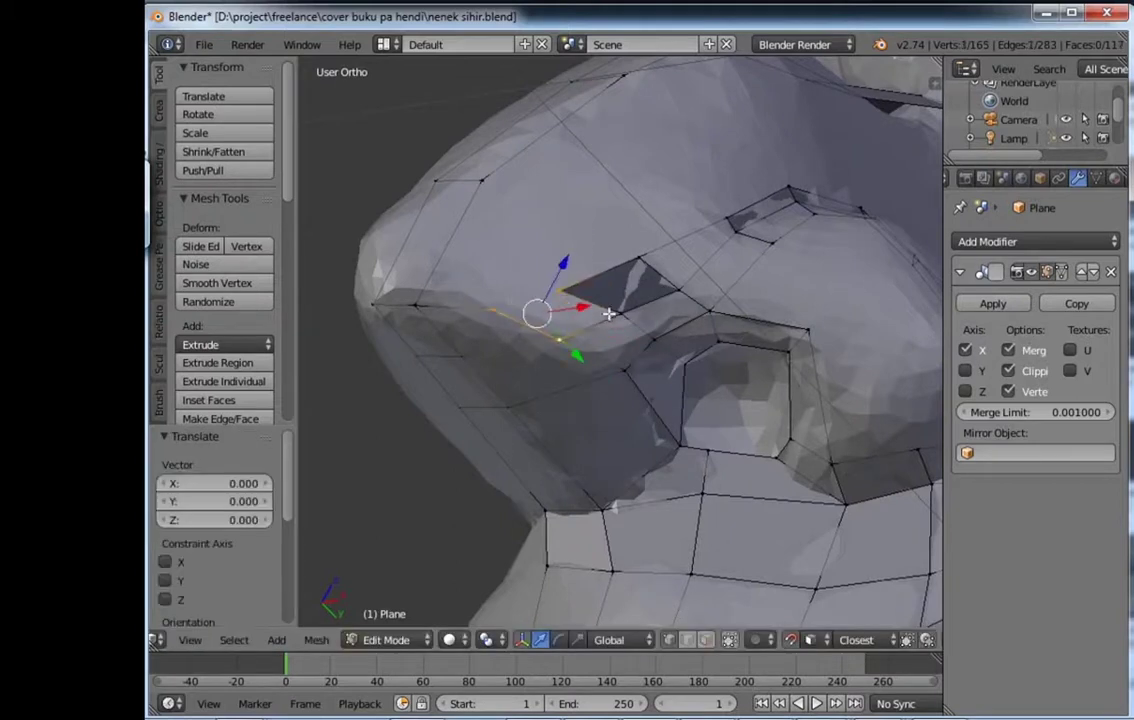
pyautogui.moveTo(609, 314); pyautogui.dragTo(587, 357, button='middle')
pyautogui.press('a')
pyautogui.hotkey('ctrl', 'shift', 'n')
pyautogui.moveTo(587, 284)
pyautogui.mouseDown(button='middle')
pyautogui.moveTo(530, 296)
pyautogui.moveTo(607, 392)
pyautogui.mouseUp(button='middle')
pyautogui.press('KP_3')
pyautogui.press('f')
pyautogui.press('g')
pyautogui.click(468, 413)
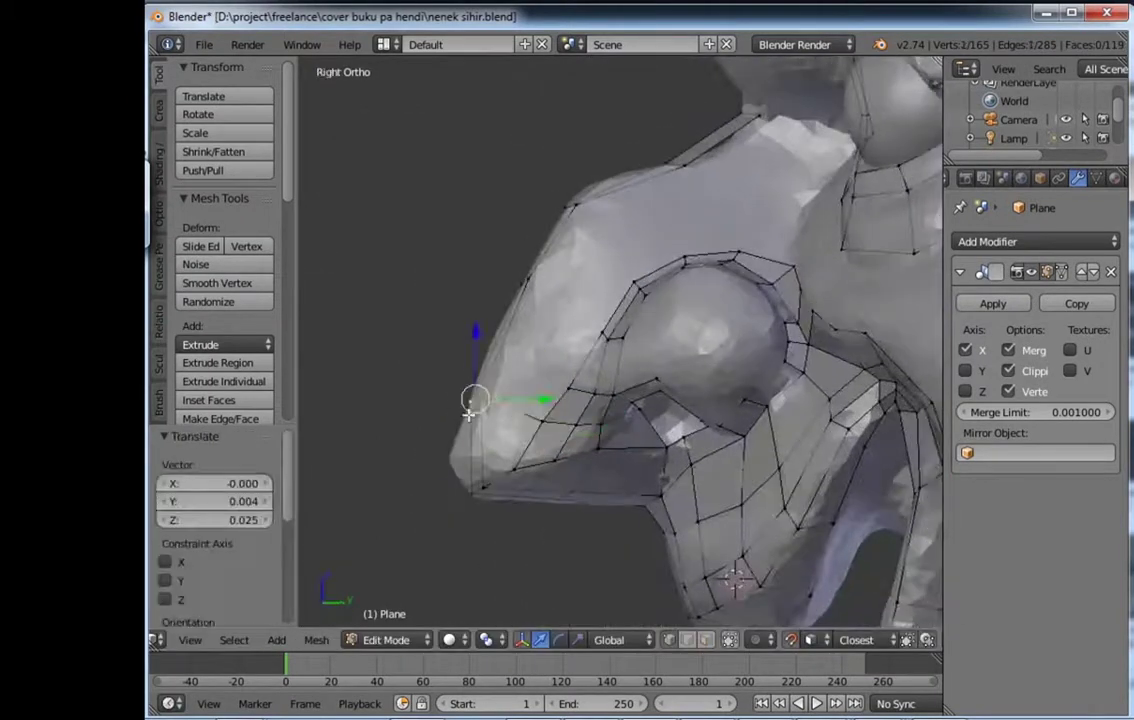
pyautogui.click(516, 441)
pyautogui.moveTo(516, 441); pyautogui.dragTo(535, 410, button='middle')
# Step: Cut an edge loop and fill a face between three vertices on the nose wing
pyautogui.hotkey('ctrl', 'r')
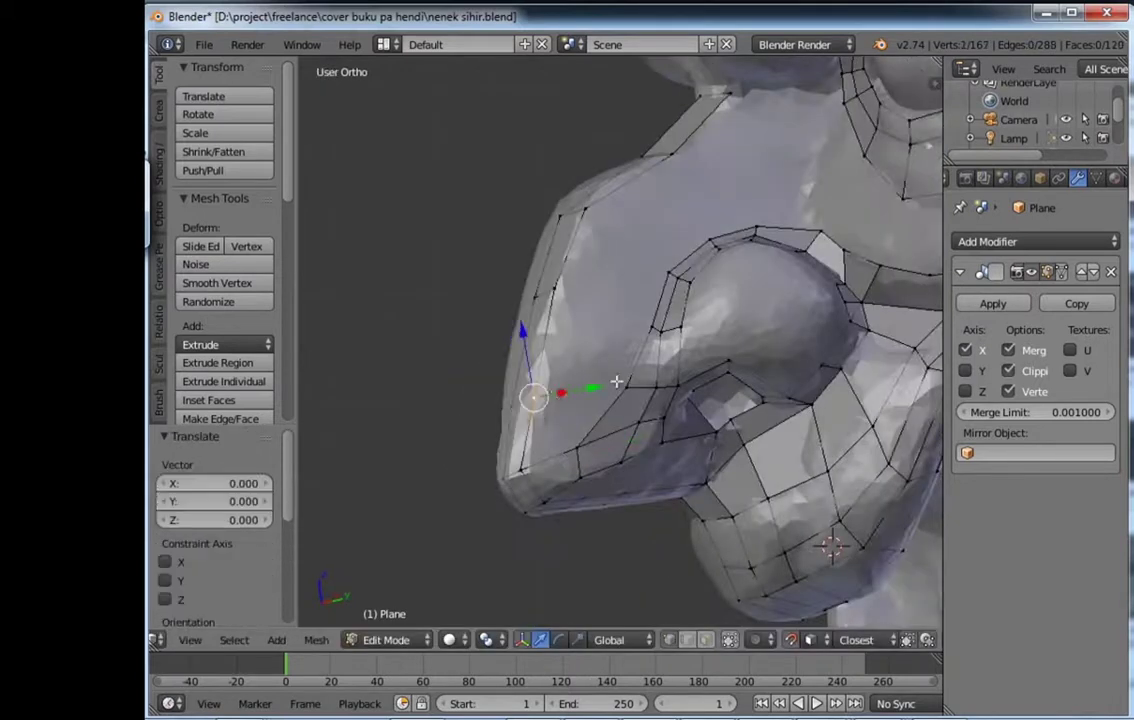
pyautogui.moveTo(617, 381)
pyautogui.mouseDown(button='middle')
pyautogui.moveTo(663, 337)
pyautogui.moveTo(704, 385)
pyautogui.moveTo(699, 273)
pyautogui.moveTo(681, 324)
pyautogui.moveTo(721, 233)
pyautogui.moveTo(765, 322)
pyautogui.mouseUp(button='middle')
pyautogui.press('f')
pyautogui.press('f')
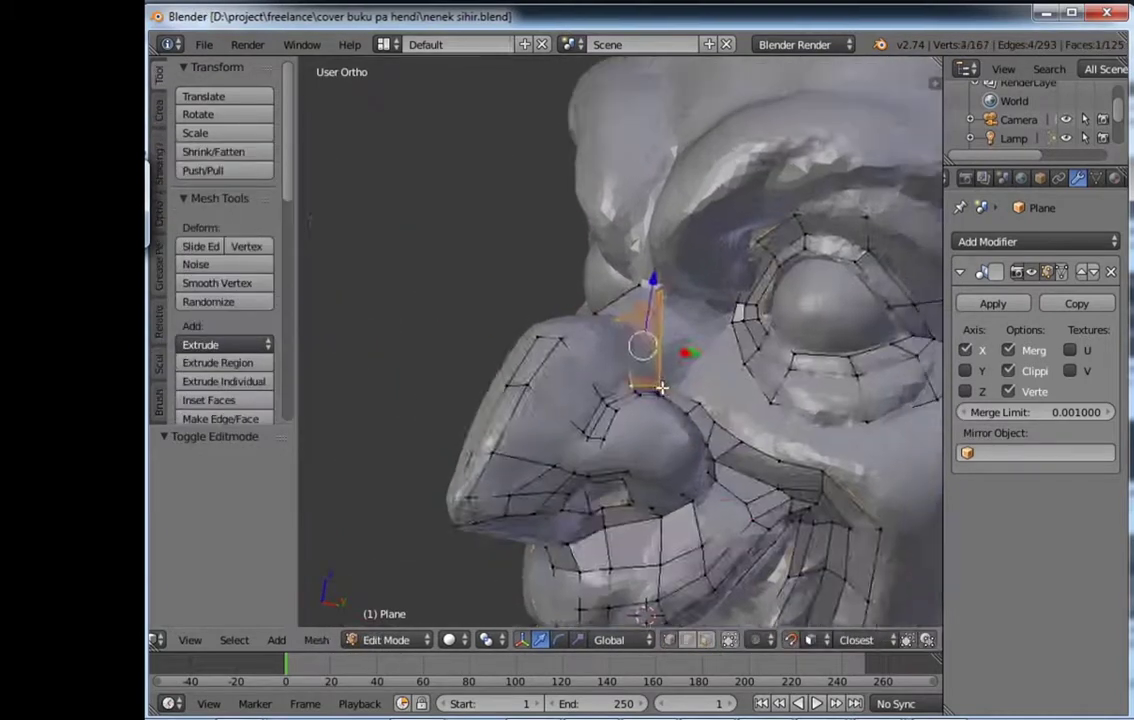
pyautogui.moveTo(661, 388); pyautogui.dragTo(633, 393, button='middle')
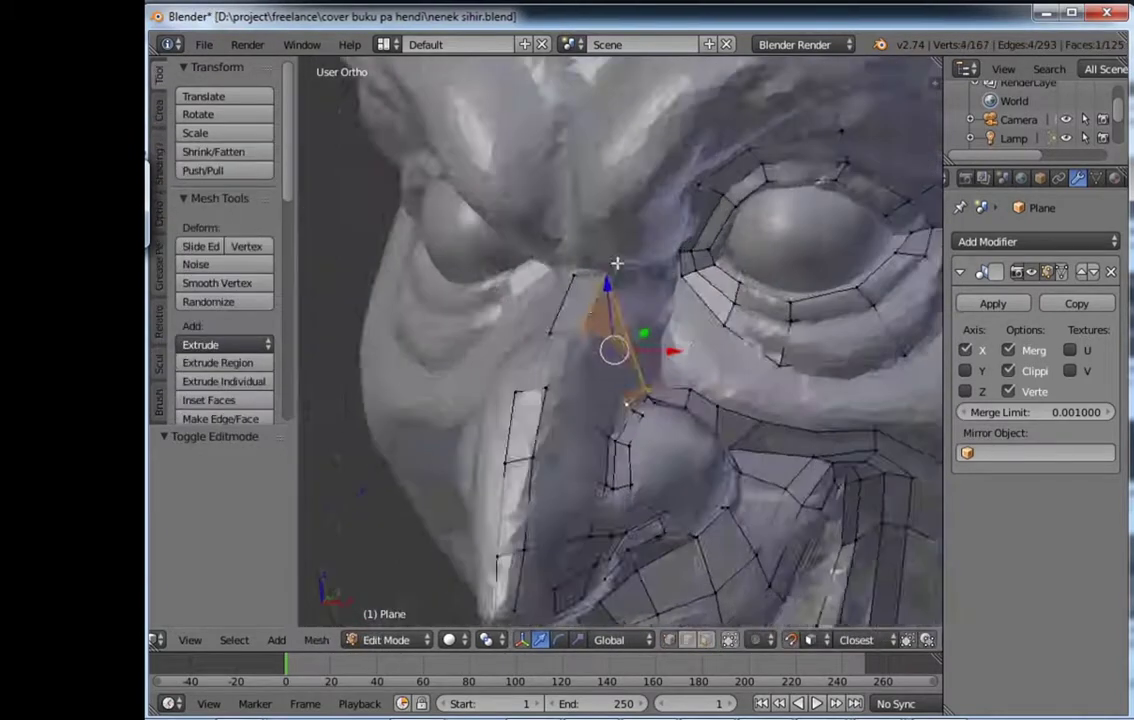
# Step: Extrude a strip of faces up the nose bridge between the eyes
pyautogui.press('e')
pyautogui.moveTo(671, 279); pyautogui.dragTo(653, 368, button='middle')
pyautogui.press('e')
pyautogui.click(625, 216)
pyautogui.moveTo(640, 260); pyautogui.dragTo(678, 367, button='middle')
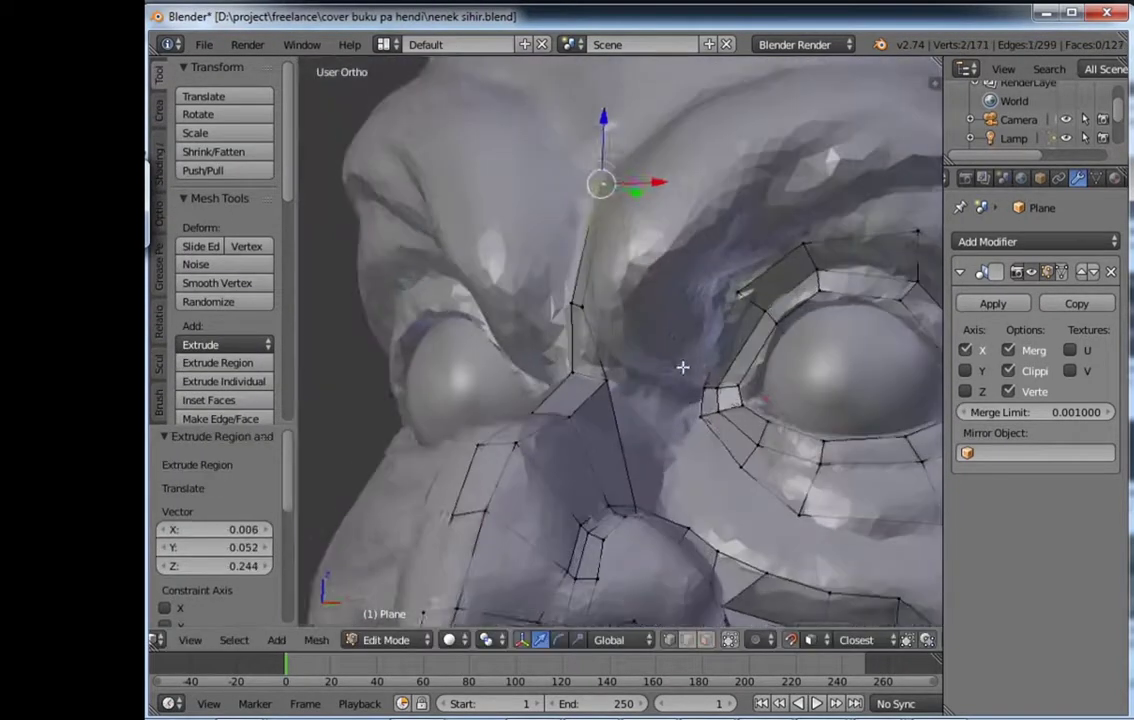
pyautogui.press('e')
pyautogui.click(612, 405)
pyautogui.moveTo(612, 405)
pyautogui.mouseDown(button='middle')
pyautogui.moveTo(695, 426)
pyautogui.moveTo(609, 395)
pyautogui.mouseUp(button='middle')
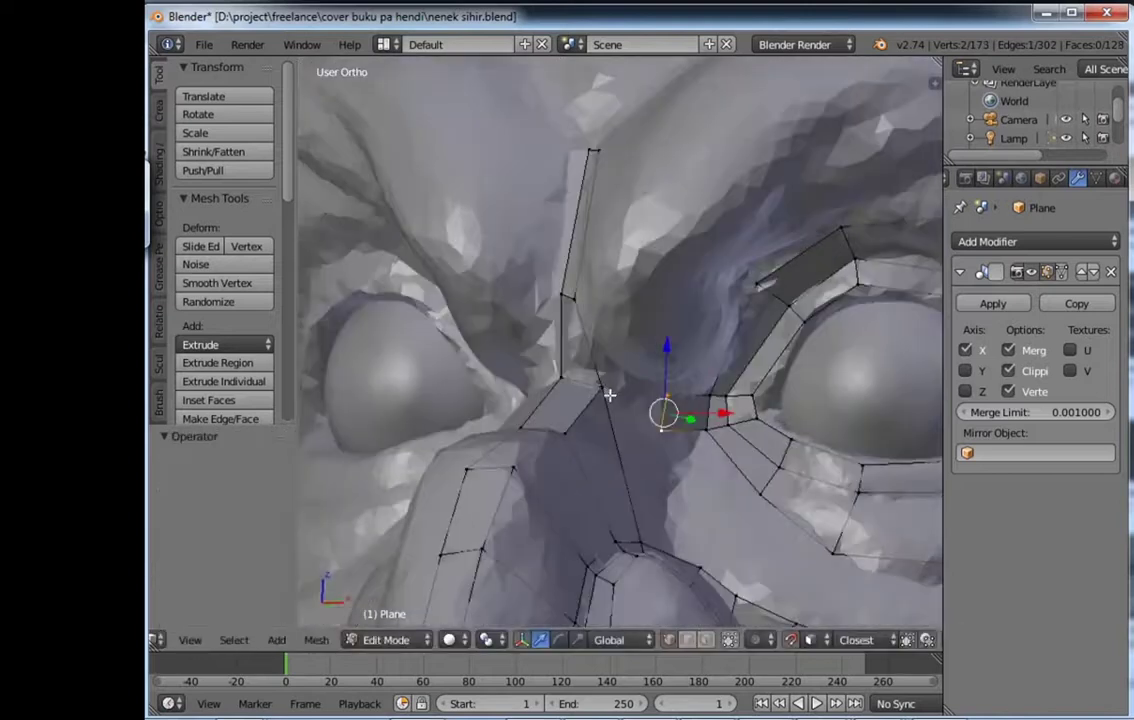
# Step: Add a loop cut to the bridge strip, reposition vertices and extrude an edge toward the eye
pyautogui.moveTo(657, 360)
pyautogui.mouseDown(button='middle')
pyautogui.moveTo(630, 380)
pyautogui.moveTo(658, 392)
pyautogui.moveTo(673, 426)
pyautogui.moveTo(805, 443)
pyautogui.moveTo(843, 376)
pyautogui.mouseUp(button='middle')
pyautogui.hotkey('ctrl', 'r')
pyautogui.click(630, 380)
pyautogui.press('g')
pyautogui.click(633, 400)
pyautogui.press('e')
pyautogui.click(686, 461)
# Step: Extrude vertices from the eye corner and fill faces between the eye ring and nose strip
pyautogui.press('e')
pyautogui.click(922, 379)
pyautogui.moveTo(922, 379)
pyautogui.mouseDown(button='middle')
pyautogui.moveTo(754, 324)
pyautogui.moveTo(456, 266)
pyautogui.mouseUp(button='middle')
pyautogui.press('e')
pyautogui.click(754, 324)
pyautogui.press('e')
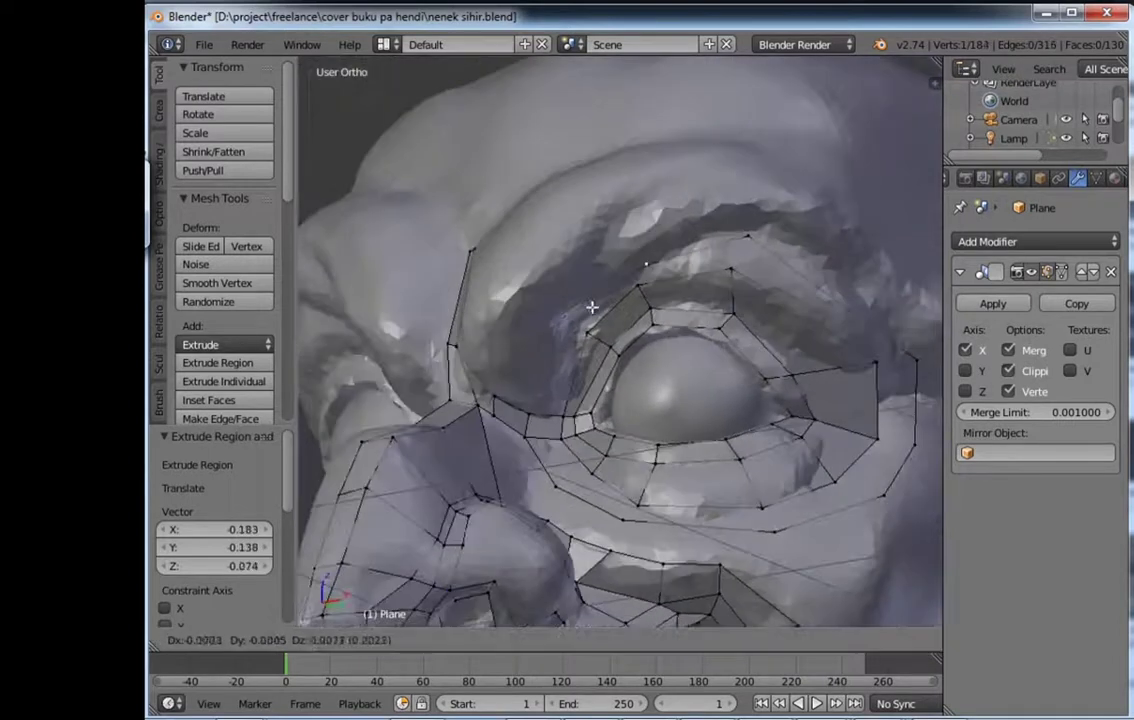
pyautogui.click(573, 393)
pyautogui.press('f')
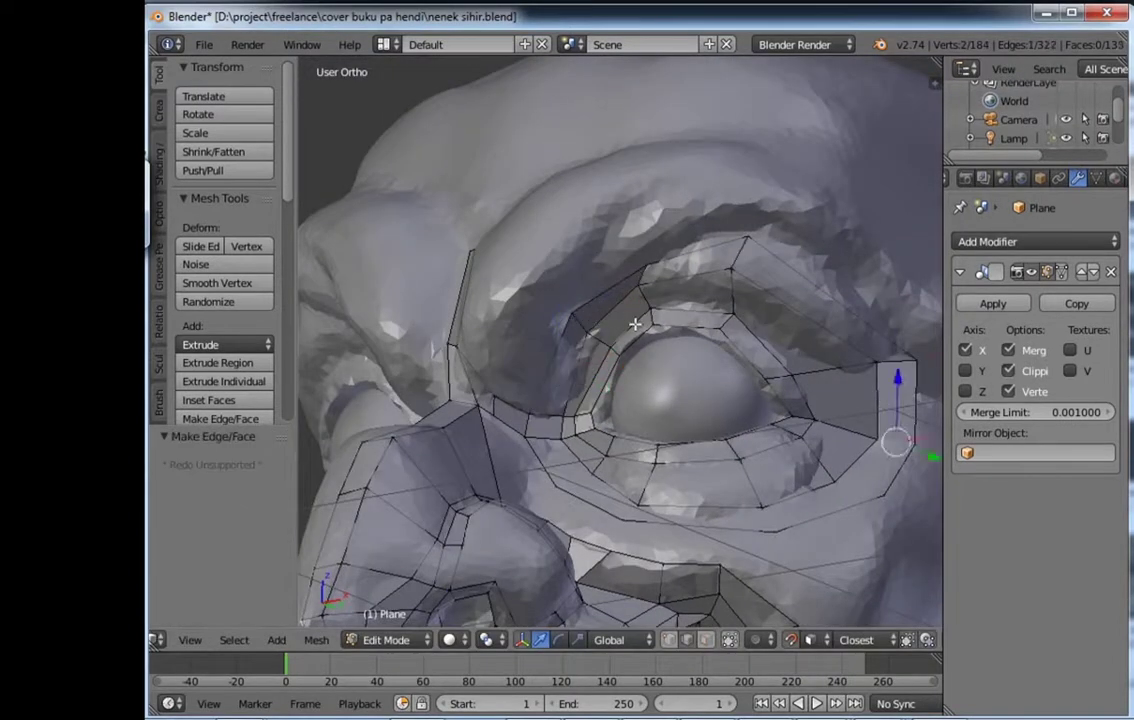
# Step: Adjust vertices at the eye corner and loop cut through the eye-corner faces
pyautogui.moveTo(635, 323)
pyautogui.mouseDown(button='middle')
pyautogui.moveTo(627, 397)
pyautogui.moveTo(547, 380)
pyautogui.moveTo(488, 410)
pyautogui.mouseUp(button='middle')
pyautogui.rightClick(488, 410)
pyautogui.press('g')
pyautogui.click(526, 413)
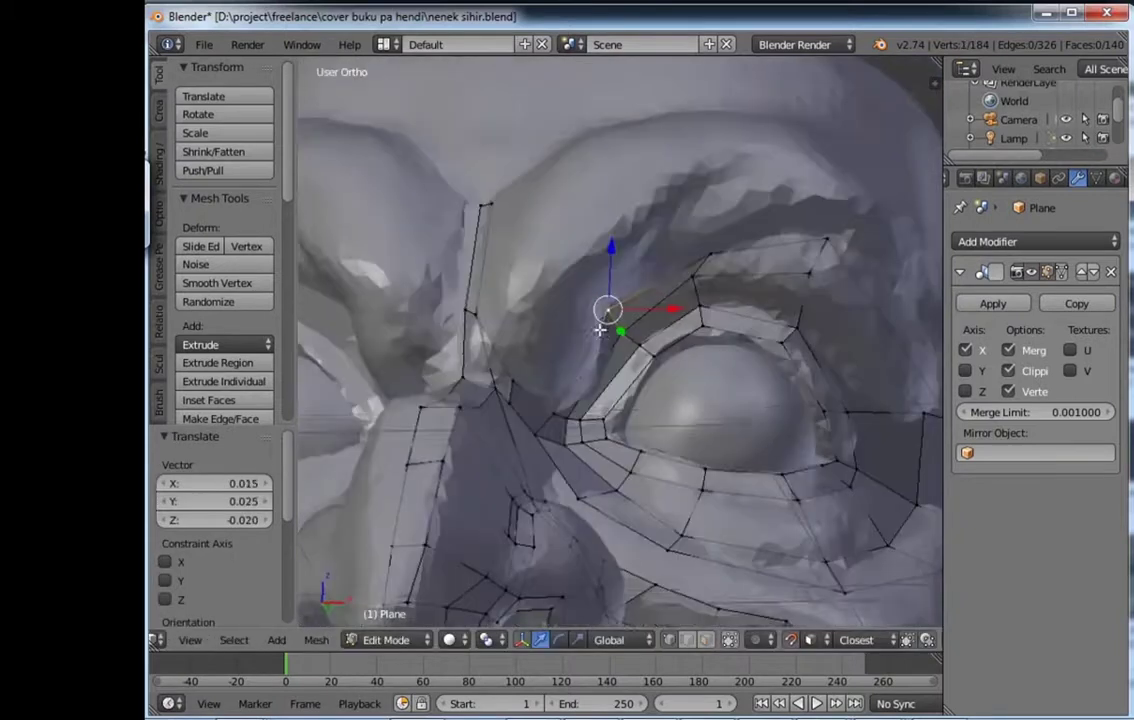
pyautogui.moveTo(543, 291); pyautogui.dragTo(544, 431, button='middle')
pyautogui.hotkey('ctrl', 'r')
pyautogui.click(570, 393)
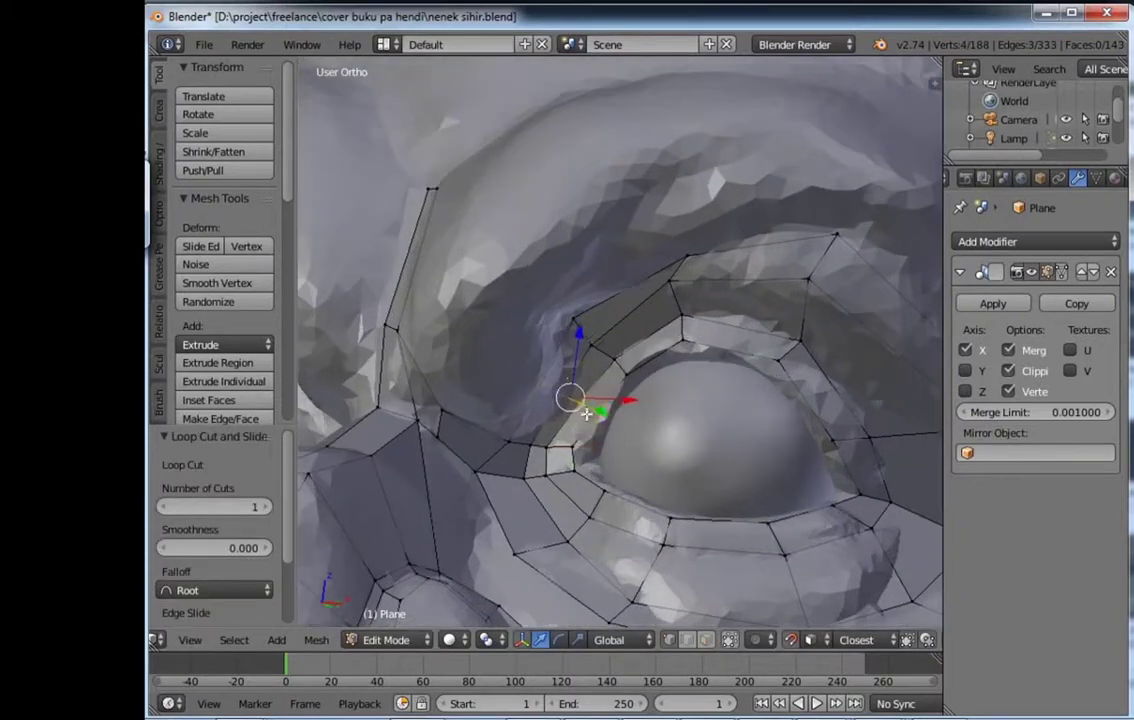
pyautogui.rightClick(556, 384)
pyautogui.press('g')
pyautogui.click(556, 384)
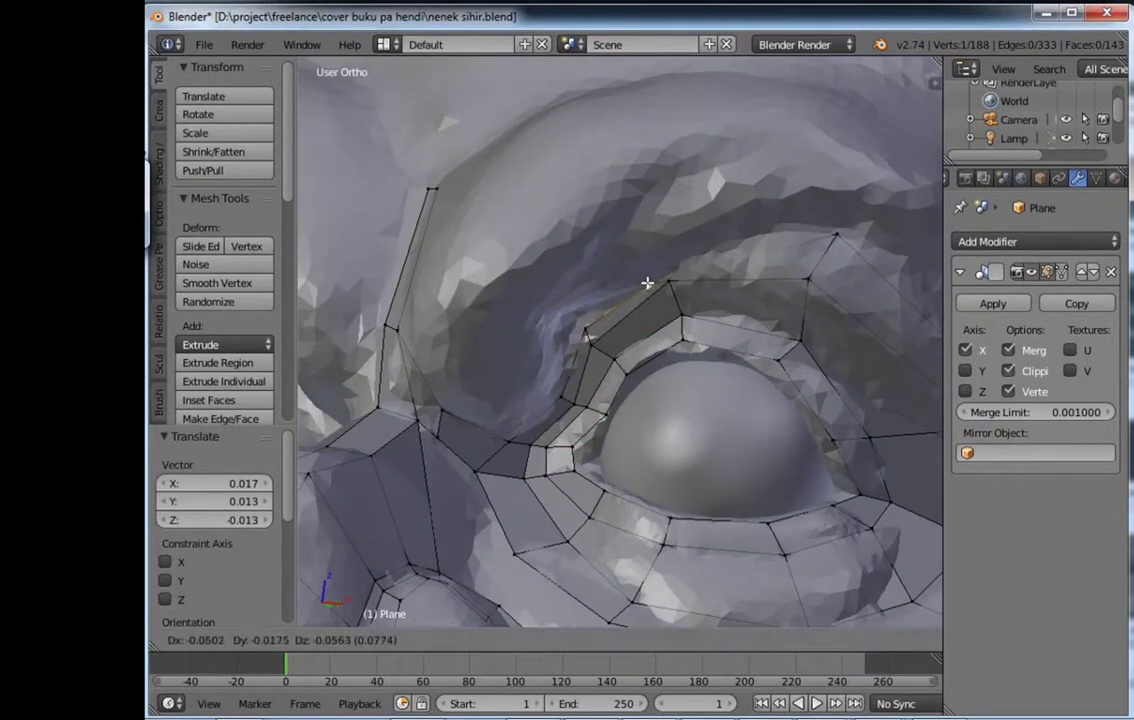
# Step: Reposition the nose-bridge vertex along X and the vertex beside the nose
pyautogui.scroll(-3, 691, 321)
pyautogui.scroll(4, 600, 330)
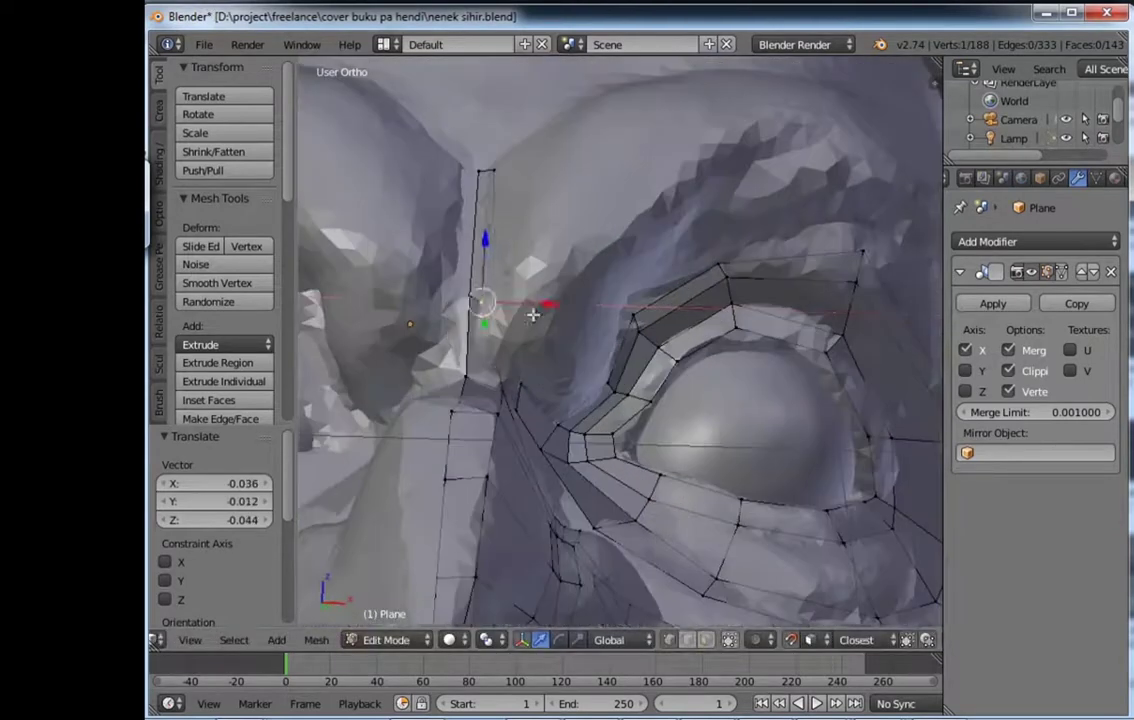
pyautogui.rightClick(456, 299)
pyautogui.press('g')
pyautogui.press('x')
pyautogui.click(480, 360)
pyautogui.rightClick(480, 360)
pyautogui.press('g')
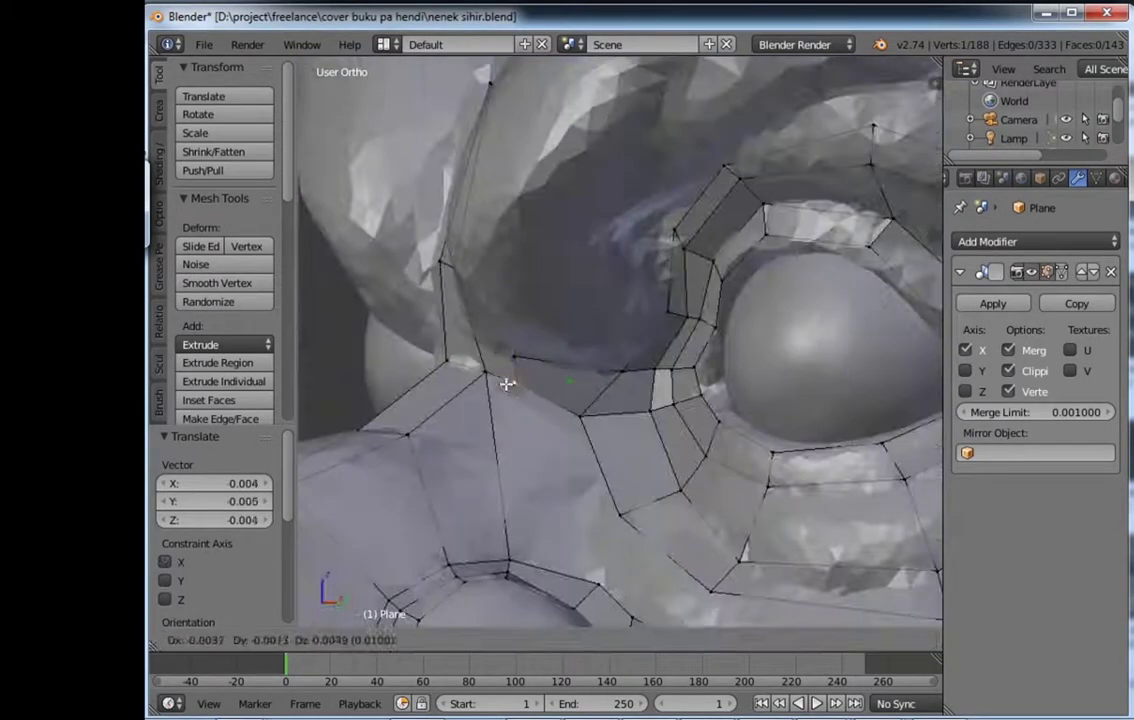
pyautogui.click(508, 384)
# Step: Extrude a vertex below the eye and fill a face there
pyautogui.scroll(-3, 544, 367)
pyautogui.moveTo(544, 367); pyautogui.dragTo(520, 420, button='middle')
pyautogui.press('e')
pyautogui.click(512, 467)
pyautogui.press('f')
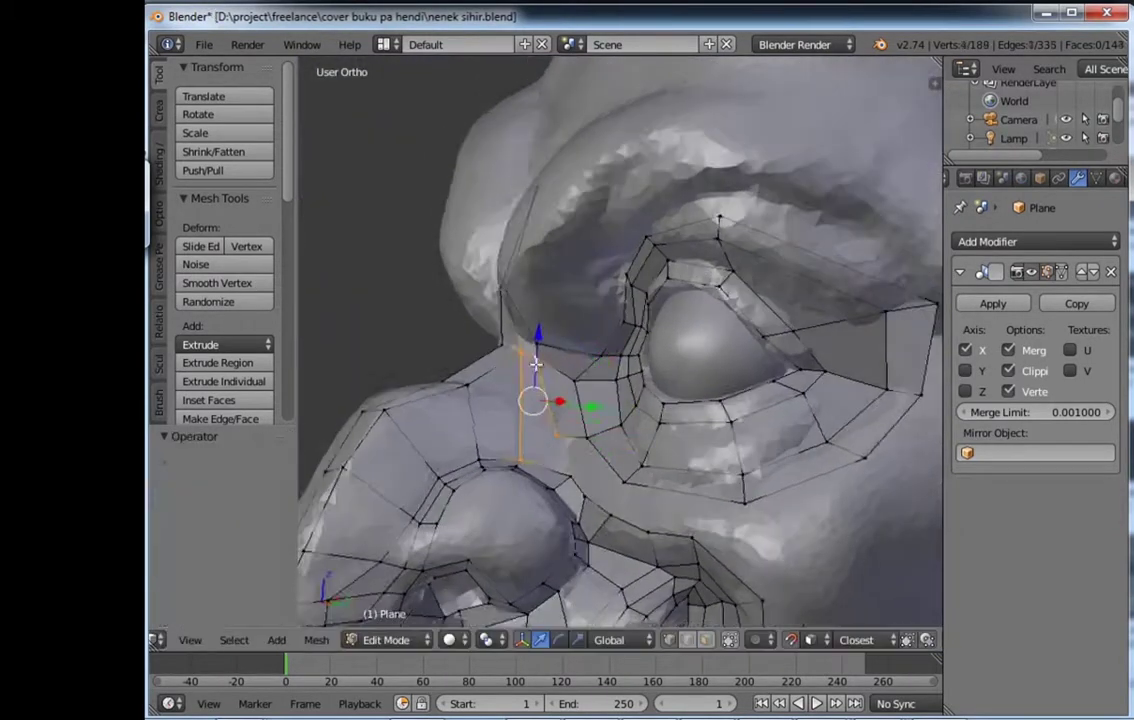
pyautogui.press('e')
pyautogui.moveTo(536, 364)
pyautogui.mouseDown(button='middle')
pyautogui.moveTo(587, 435)
pyautogui.moveTo(562, 420)
pyautogui.mouseUp(button='middle')
pyautogui.click(552, 423)
# Step: Move the under-eye vertices onto the surface and fill a face under the eye
pyautogui.press('g')
pyautogui.click(581, 467)
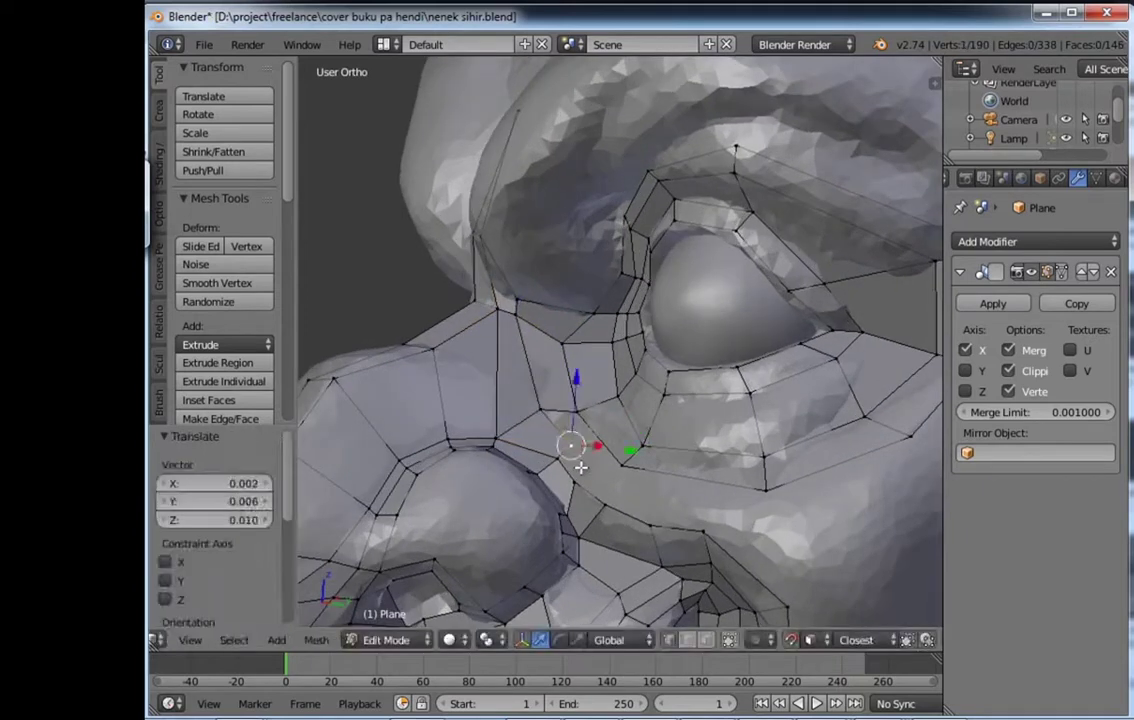
pyautogui.press('g')
pyautogui.click(583, 466)
pyautogui.moveTo(583, 466); pyautogui.dragTo(740, 462, button='middle')
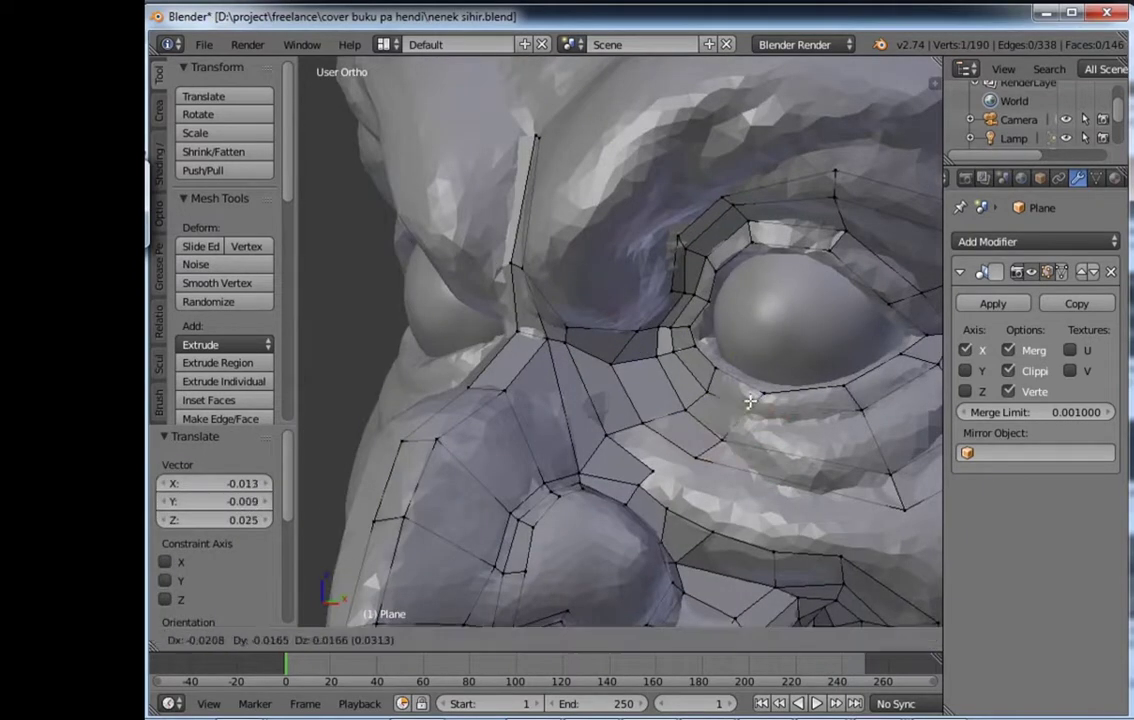
pyautogui.press('g')
pyautogui.click(800, 474)
pyautogui.moveTo(800, 474)
pyautogui.mouseDown(button='middle')
pyautogui.moveTo(678, 481)
pyautogui.moveTo(665, 459)
pyautogui.moveTo(610, 440)
pyautogui.mouseUp(button='middle')
pyautogui.press('f')
pyautogui.press('g')
pyautogui.click(665, 459)
# Step: Select the edge and vertices under the eye and slide the new edge loop into place
pyautogui.hotkey('ctrl', 'Tab')
pyautogui.click(607, 446)
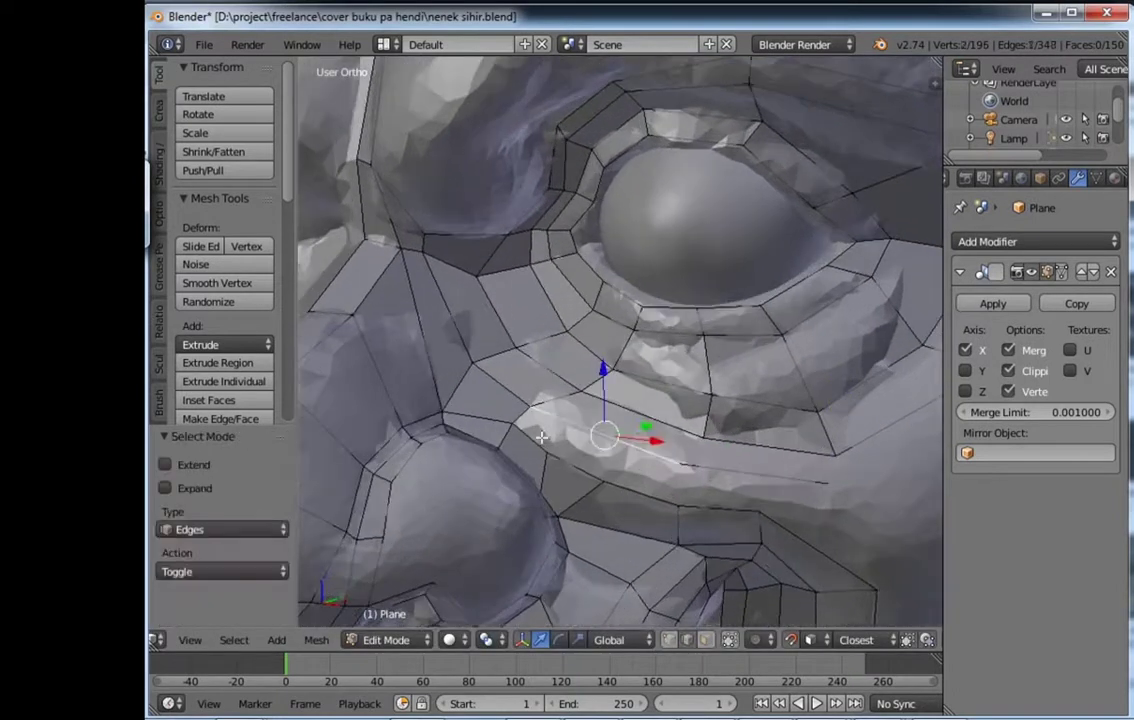
pyautogui.hotkey('ctrl', 'Tab')
pyautogui.click(600, 426)
pyautogui.click(578, 454)
pyautogui.moveTo(564, 443)
pyautogui.mouseDown(button='middle')
pyautogui.moveTo(665, 339)
pyautogui.moveTo(640, 345)
pyautogui.mouseUp(button='middle')
pyautogui.keyDown('ctrl'); pyautogui.click(641, 301); pyautogui.keyUp('ctrl')
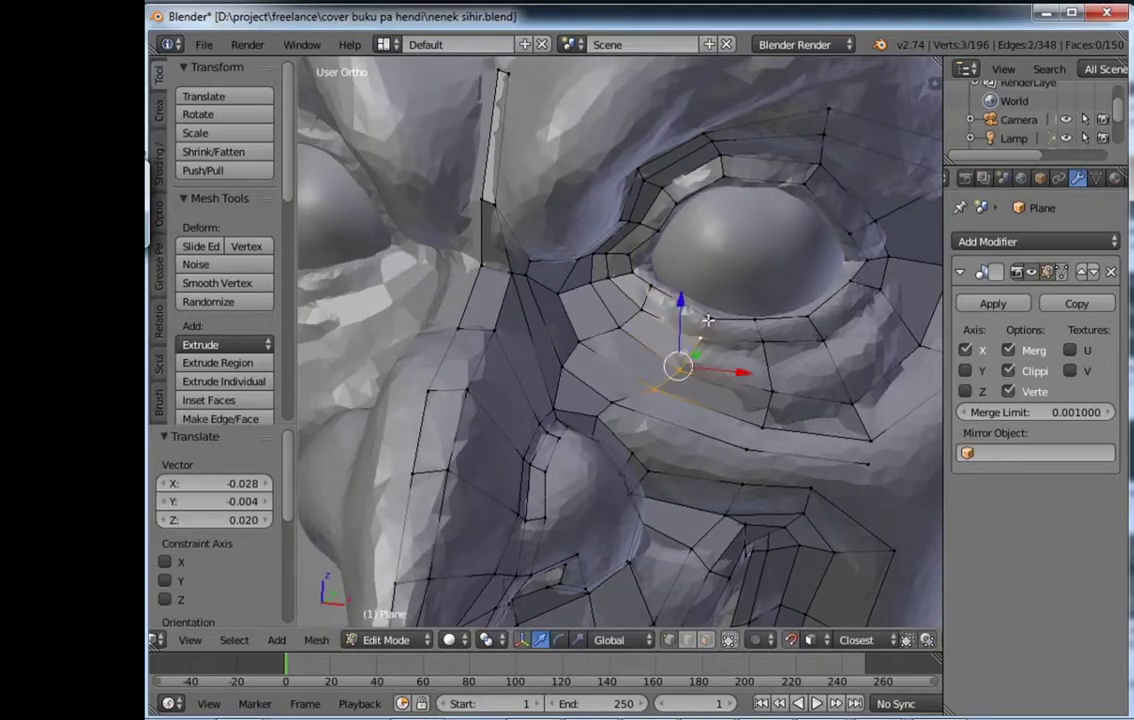
pyautogui.click(692, 402)
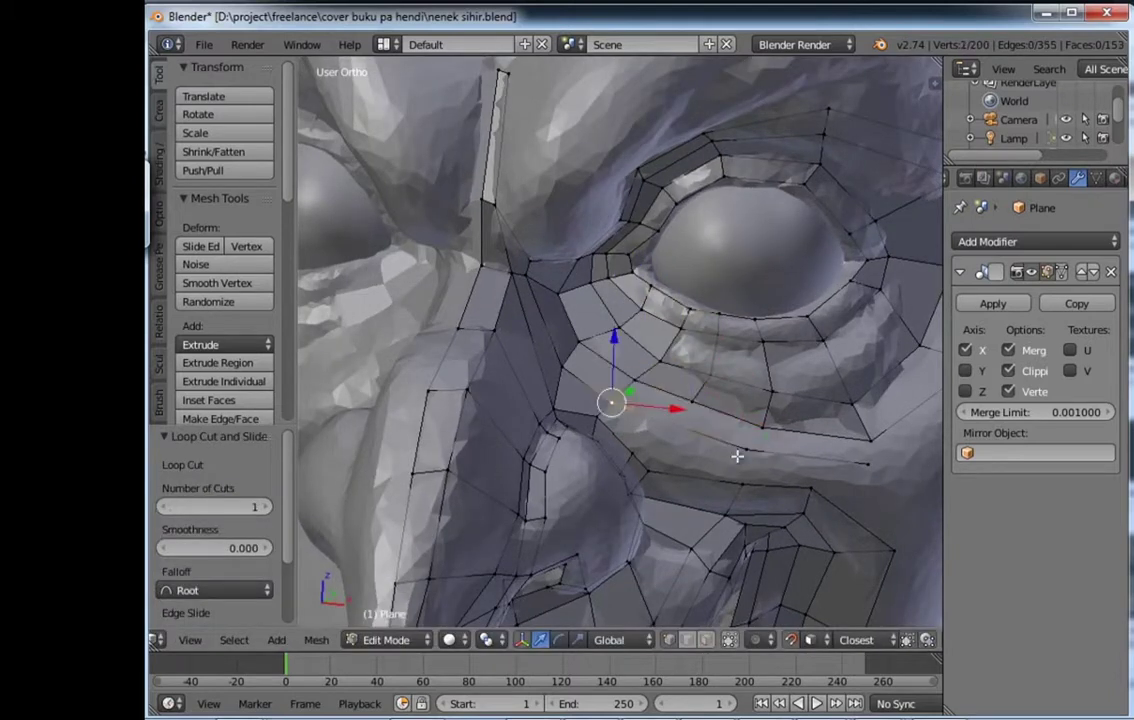
# Step: Subdivide the edge below the eye and fill two more faces under it
pyautogui.press('w')
pyautogui.click(737, 456)
pyautogui.moveTo(737, 456); pyautogui.dragTo(678, 246, button='middle')
pyautogui.keyDown('shift'); pyautogui.rightClick(621, 415); pyautogui.keyUp('shift')
pyautogui.press('f')
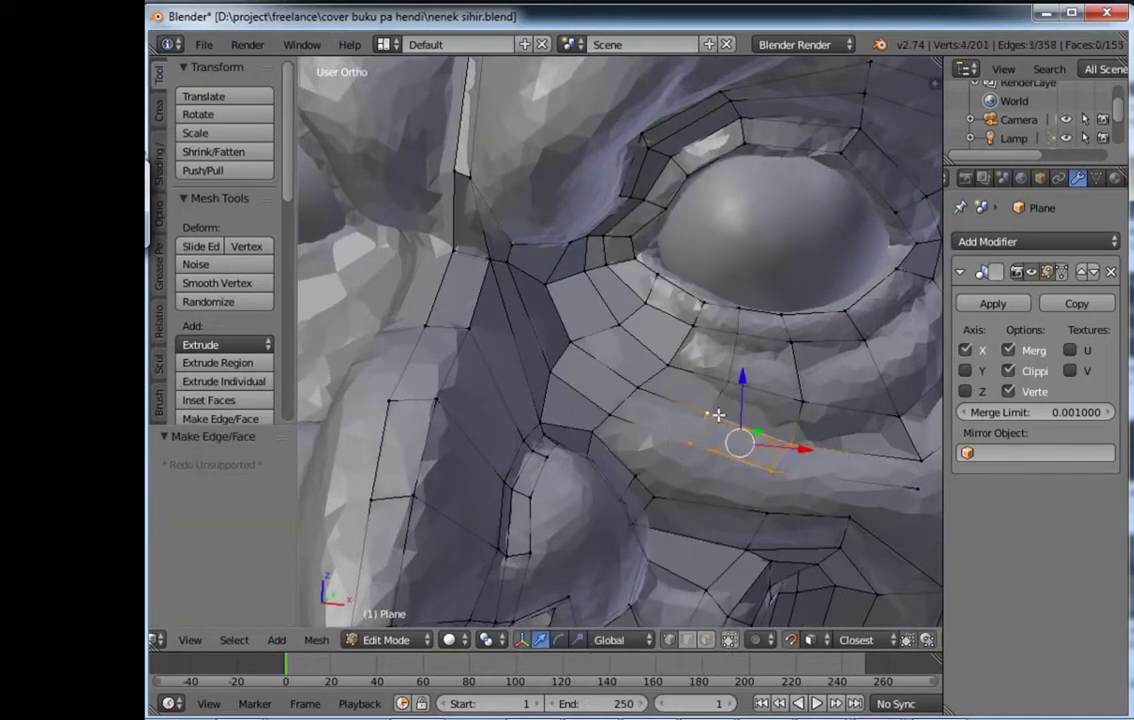
pyautogui.press('f')
pyautogui.moveTo(718, 415); pyautogui.dragTo(673, 414, button='middle')
# Step: Move a vertex onto the cheek and extrude from the cheek edge outward
pyautogui.press('g')
pyautogui.click(724, 404)
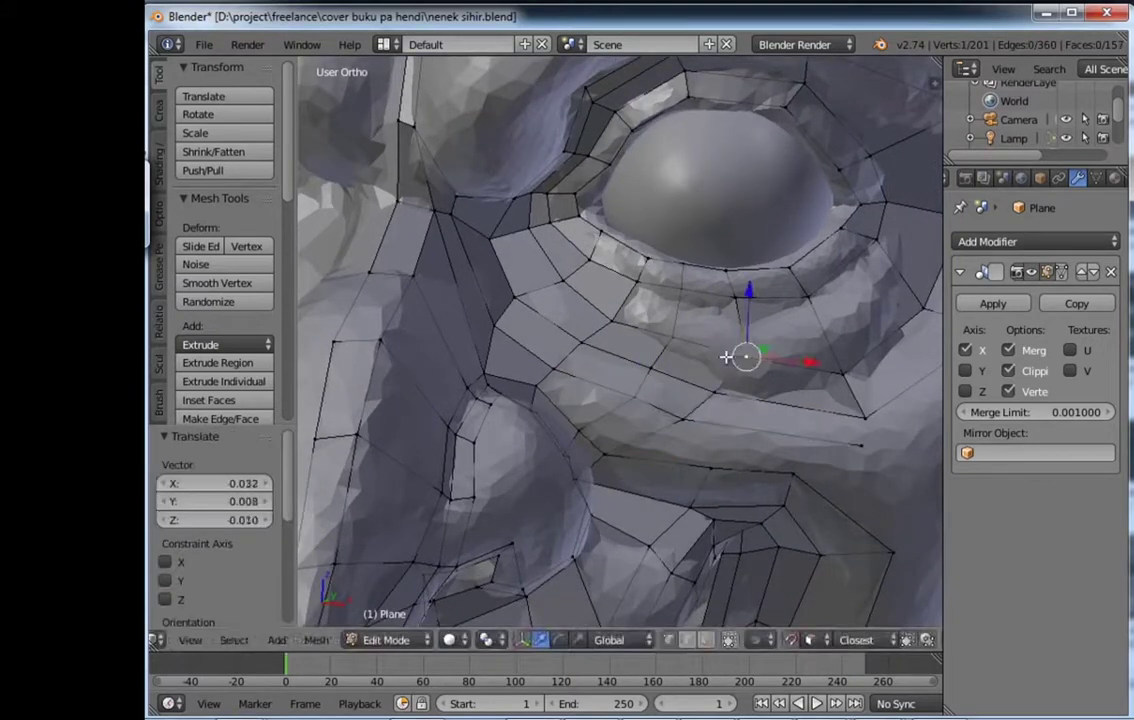
pyautogui.moveTo(726, 356)
pyautogui.mouseDown(button='middle')
pyautogui.moveTo(676, 380)
pyautogui.moveTo(696, 430)
pyautogui.moveTo(683, 418)
pyautogui.moveTo(714, 435)
pyautogui.moveTo(663, 463)
pyautogui.mouseUp(button='middle')
pyautogui.rightClick(700, 392)
pyautogui.scroll(-3, 731, 405)
pyautogui.press('e')
pyautogui.click(700, 400)
# Step: Place the extruded cheek vertex and reposition vertices around the eye
pyautogui.press('g')
pyautogui.click(679, 469)
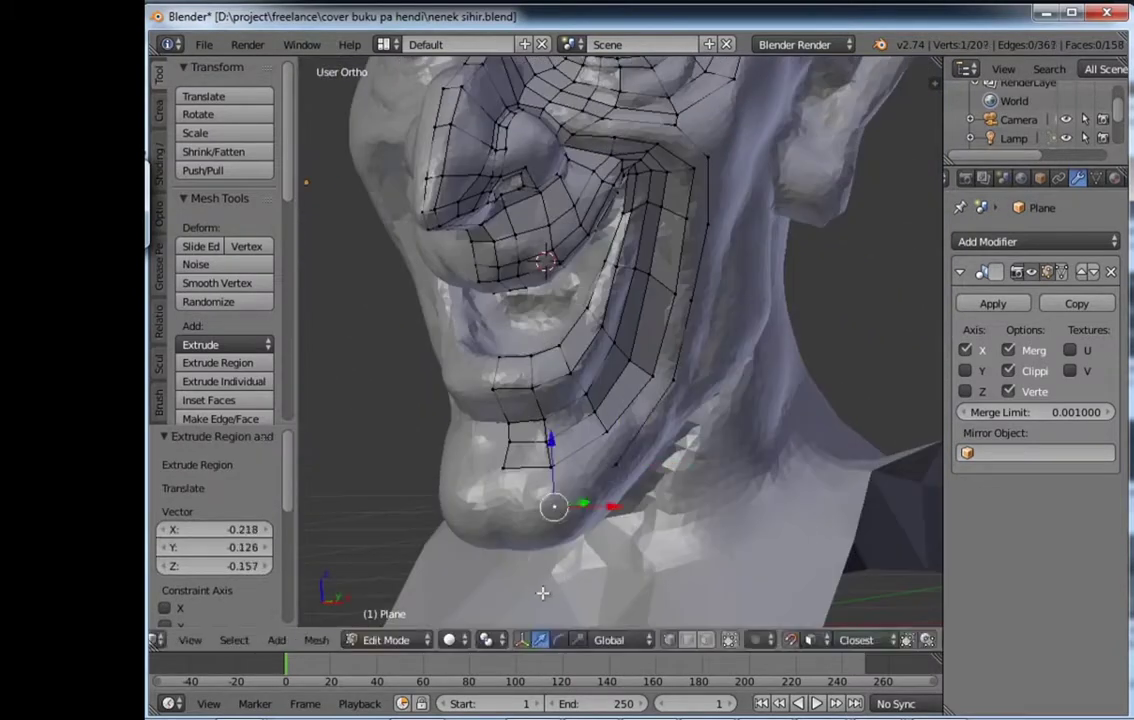
pyautogui.press('2')
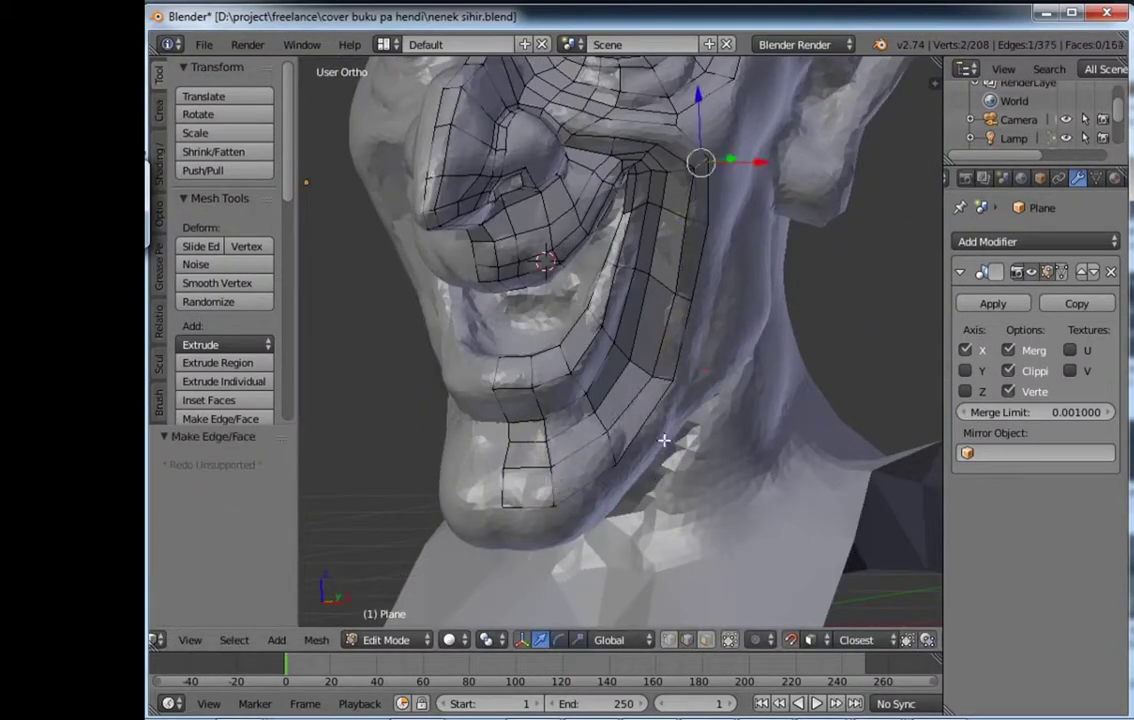
pyautogui.moveTo(663, 440); pyautogui.dragTo(663, 294, button='middle')
pyautogui.hotkey('ctrl', 'Tab')
pyautogui.click(600, 339)
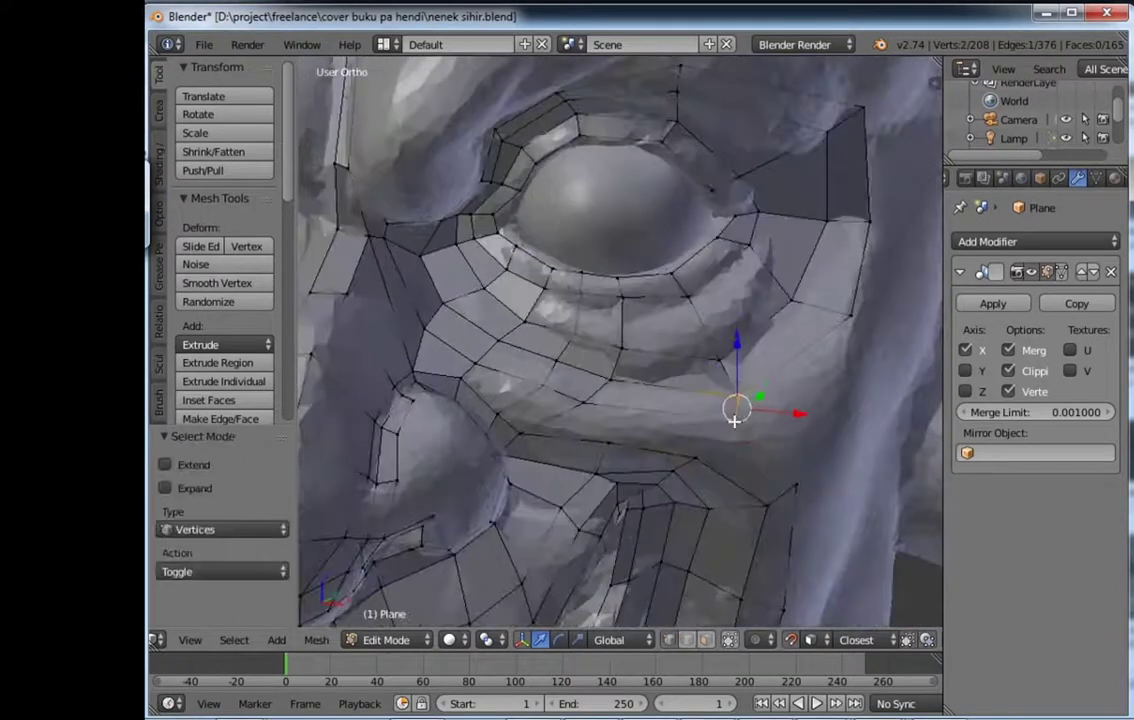
pyautogui.moveTo(734, 421); pyautogui.dragTo(730, 417, button='right')
pyautogui.moveTo(730, 417); pyautogui.dragTo(626, 386, button='middle')
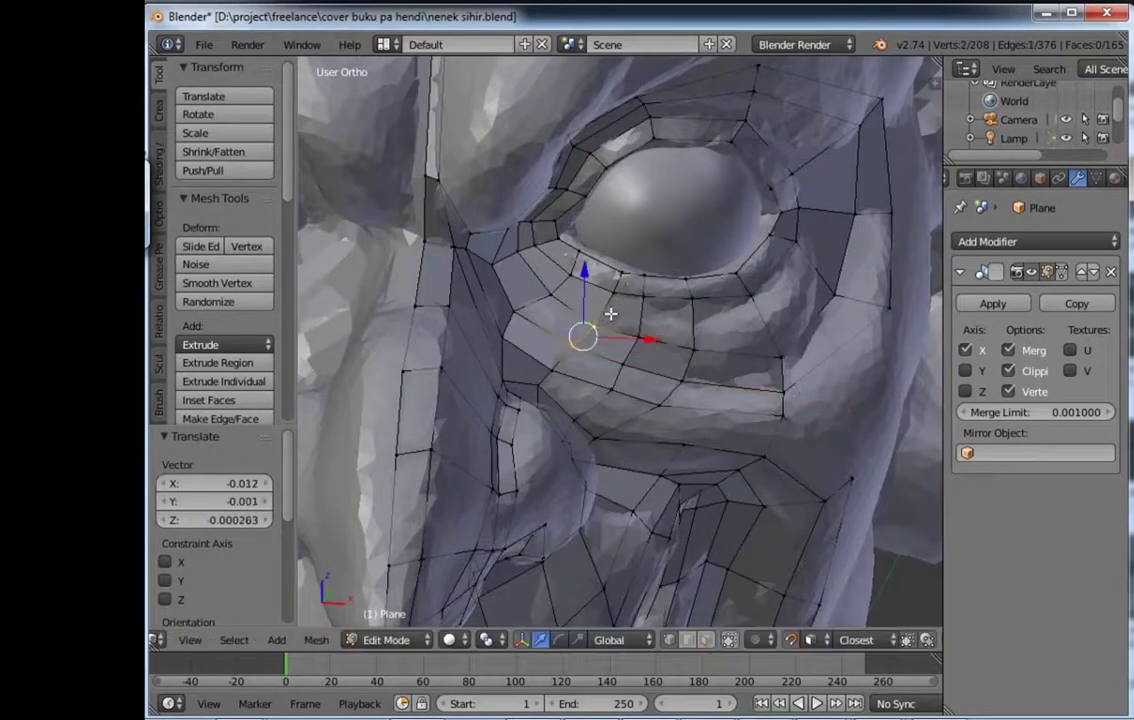
pyautogui.press('g')
pyautogui.moveTo(610, 314)
pyautogui.mouseDown(button='middle')
pyautogui.moveTo(600, 300)
pyautogui.moveTo(699, 388)
pyautogui.mouseUp(button='middle')
# Step: Loop cut the eye ring and fill a face at the outer eye corner
pyautogui.hotkey('ctrl', 'r')
pyautogui.click(613, 406)
pyautogui.press('f')
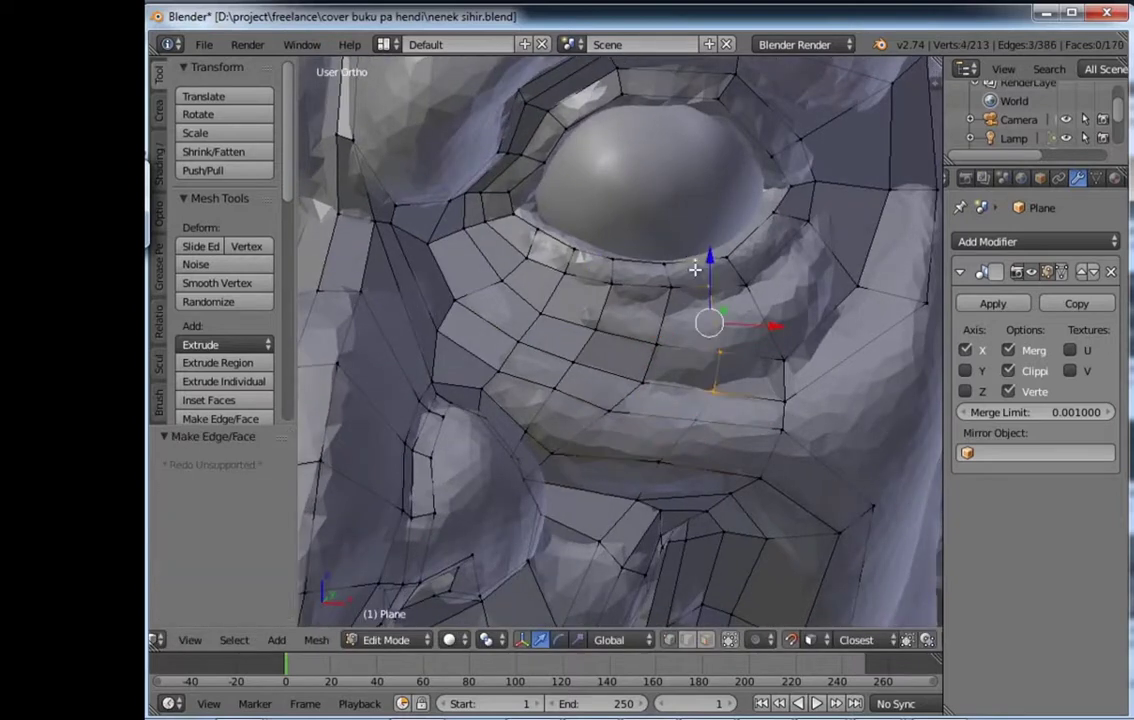
pyautogui.moveTo(696, 266)
pyautogui.mouseDown(button='middle')
pyautogui.moveTo(757, 380)
pyautogui.moveTo(648, 455)
pyautogui.mouseUp(button='middle')
pyautogui.press('e')
pyautogui.click(666, 374)
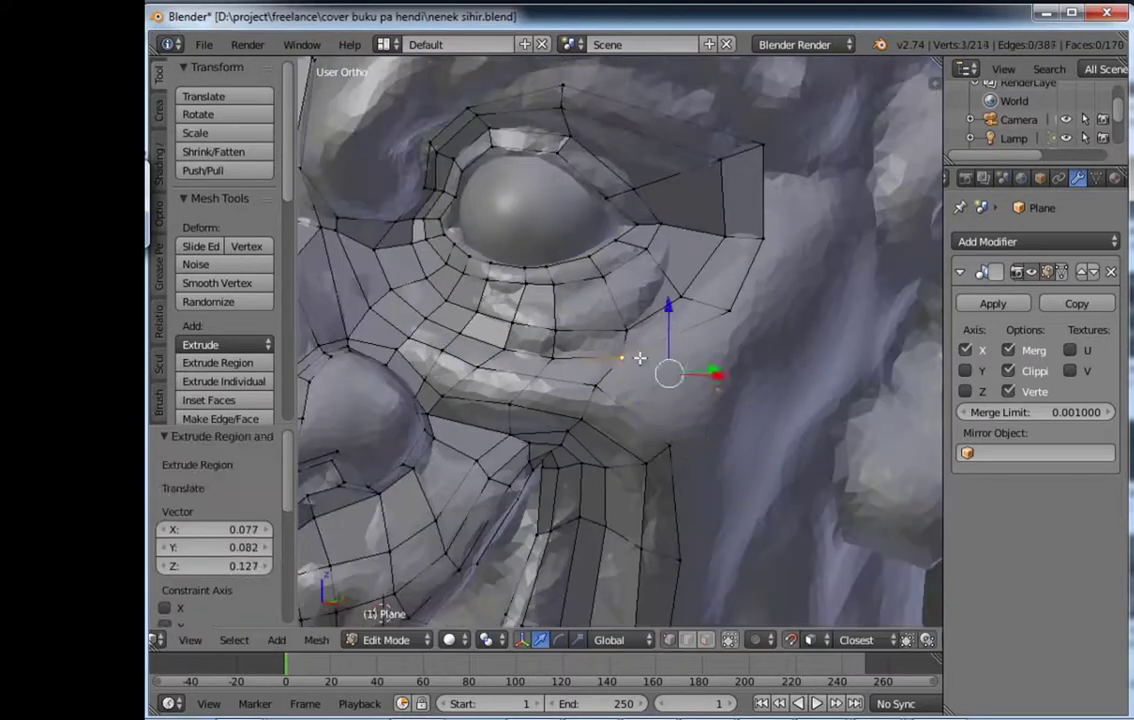
pyautogui.press('f')
# Step: Extrude the outer eye-corner edge toward the temple
pyautogui.press('e')
pyautogui.click(678, 496)
pyautogui.moveTo(678, 496); pyautogui.dragTo(762, 349, button='middle')
pyautogui.hotkey('ctrl', 'Tab')
pyautogui.click(736, 412)
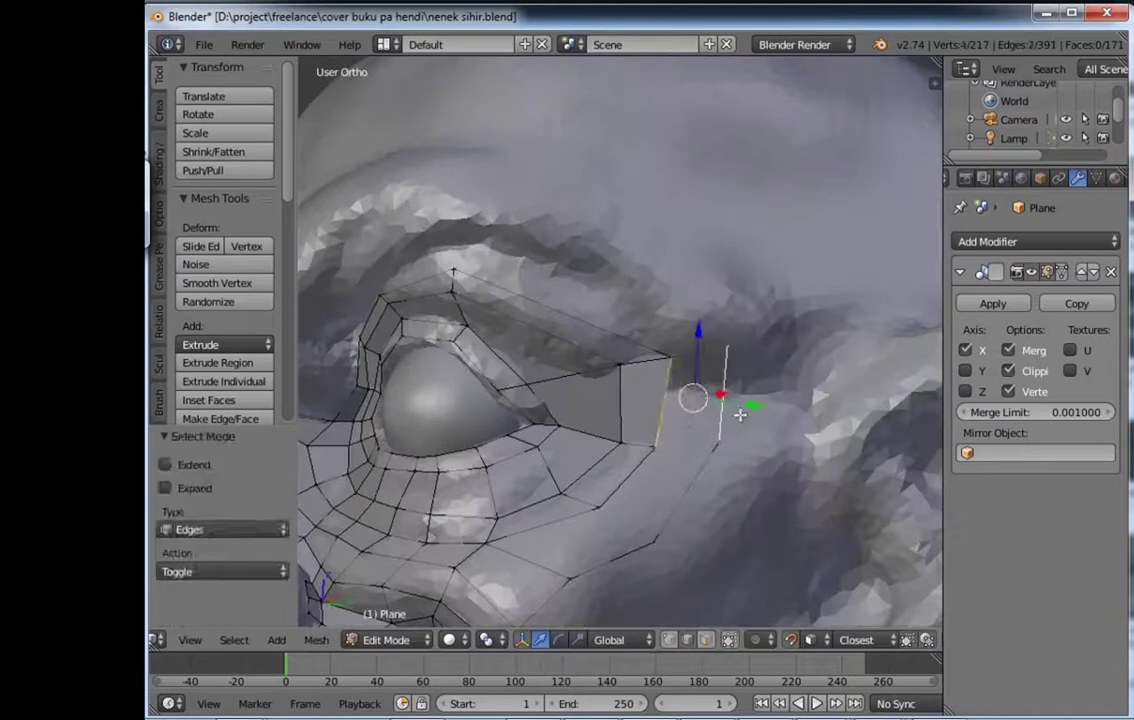
pyautogui.hotkey('ctrl', 'Tab')
pyautogui.click(657, 431)
pyautogui.moveTo(657, 431)
pyautogui.mouseDown(button='middle')
pyautogui.moveTo(633, 342)
pyautogui.moveTo(782, 349)
pyautogui.mouseUp(button='middle')
pyautogui.press('e')
pyautogui.press('e')
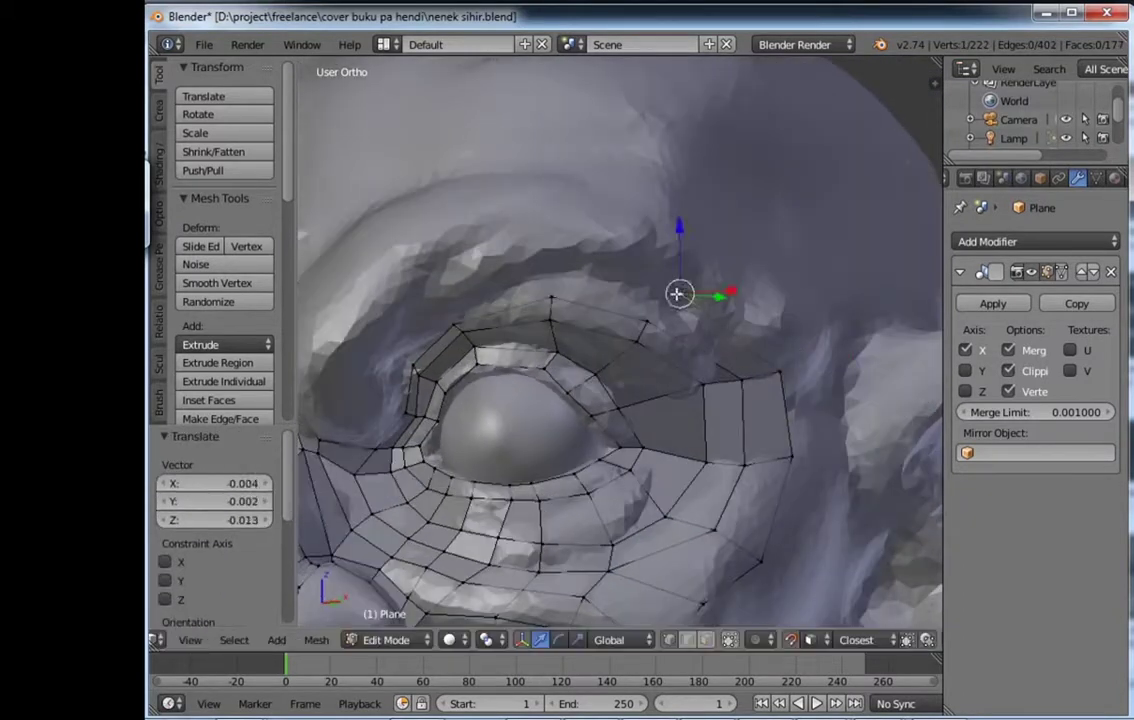
# Step: Fill a face and extrude vertices along the brow
pyautogui.click(550, 289)
pyautogui.moveTo(550, 289); pyautogui.dragTo(607, 435, button='middle')
pyautogui.hotkey('ctrl', 'Tab')
pyautogui.click(544, 332)
pyautogui.press('f')
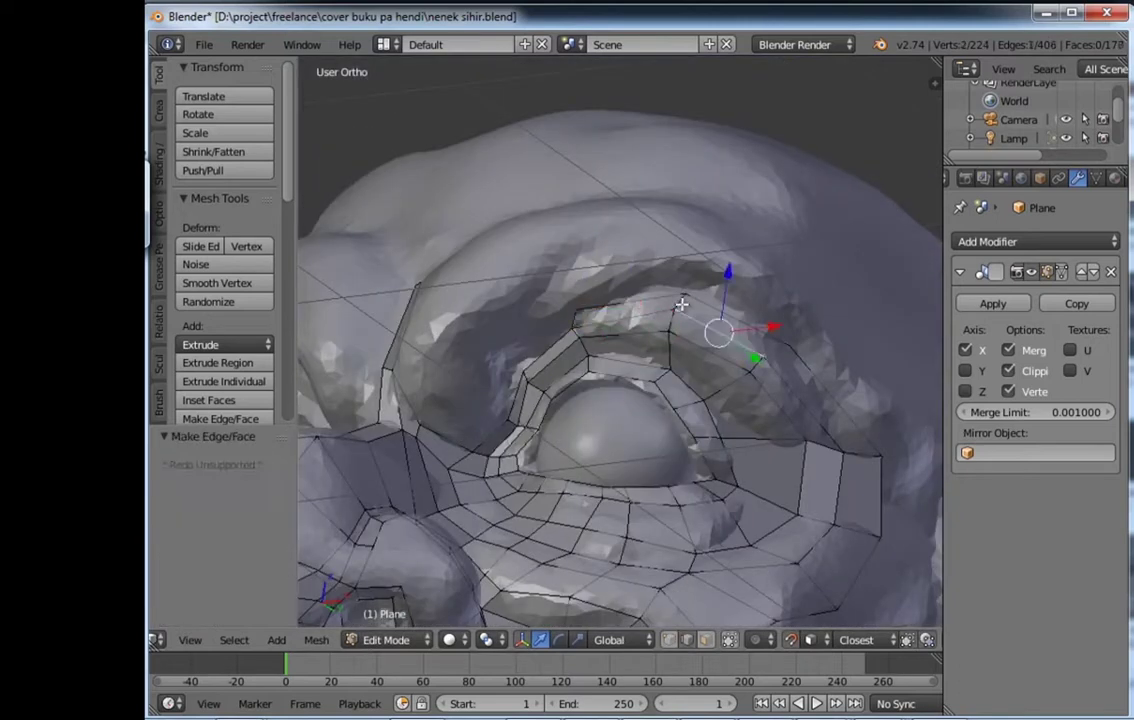
pyautogui.moveTo(581, 365)
pyautogui.mouseDown(button='middle')
pyautogui.moveTo(645, 392)
pyautogui.moveTo(633, 396)
pyautogui.mouseUp(button='middle')
pyautogui.rightClick(645, 392)
pyautogui.press('e')
pyautogui.click(678, 392)
pyautogui.click(592, 491)
# Step: Select the inner eye-corner edge toward the nose bridge and view the whole head
pyautogui.moveTo(592, 491); pyautogui.dragTo(621, 452, button='middle')
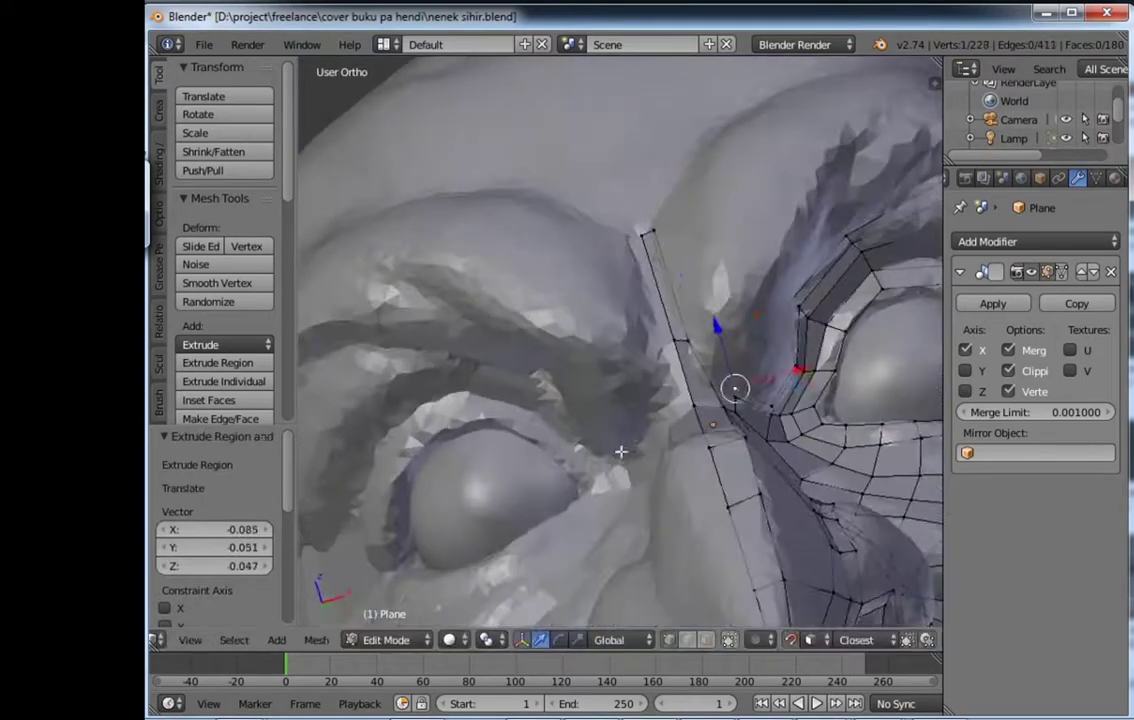
pyautogui.click(551, 283)
pyautogui.moveTo(551, 283); pyautogui.dragTo(614, 281, button='middle')
pyautogui.moveTo(607, 352); pyautogui.dragTo(653, 360, button='middle')
pyautogui.hotkey('ctrl', 'Tab')
pyautogui.scroll(-3, 640, 360)
# Step: Extrude new vertices at the chin and along the jaw, then fill a jaw face
pyautogui.press('e')
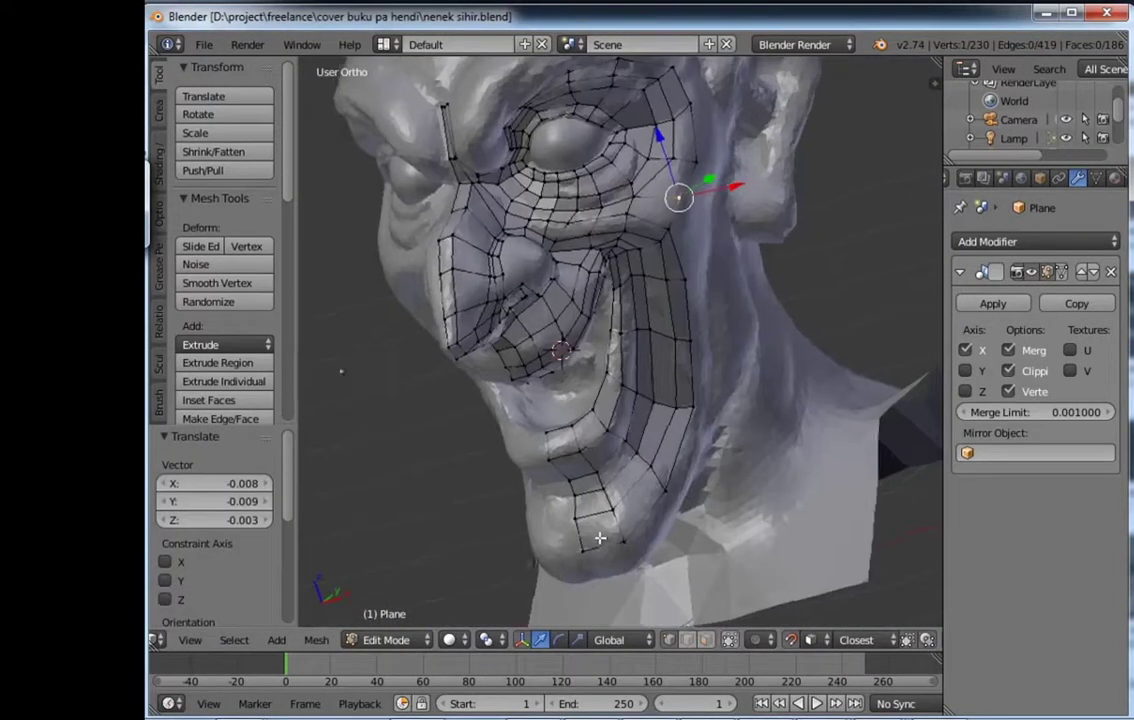
pyautogui.moveTo(660, 314); pyautogui.dragTo(592, 562, button='middle')
pyautogui.click(583, 516)
pyautogui.moveTo(583, 516)
pyautogui.mouseDown(button='middle')
pyautogui.moveTo(587, 496)
pyautogui.moveTo(711, 374)
pyautogui.mouseUp(button='middle')
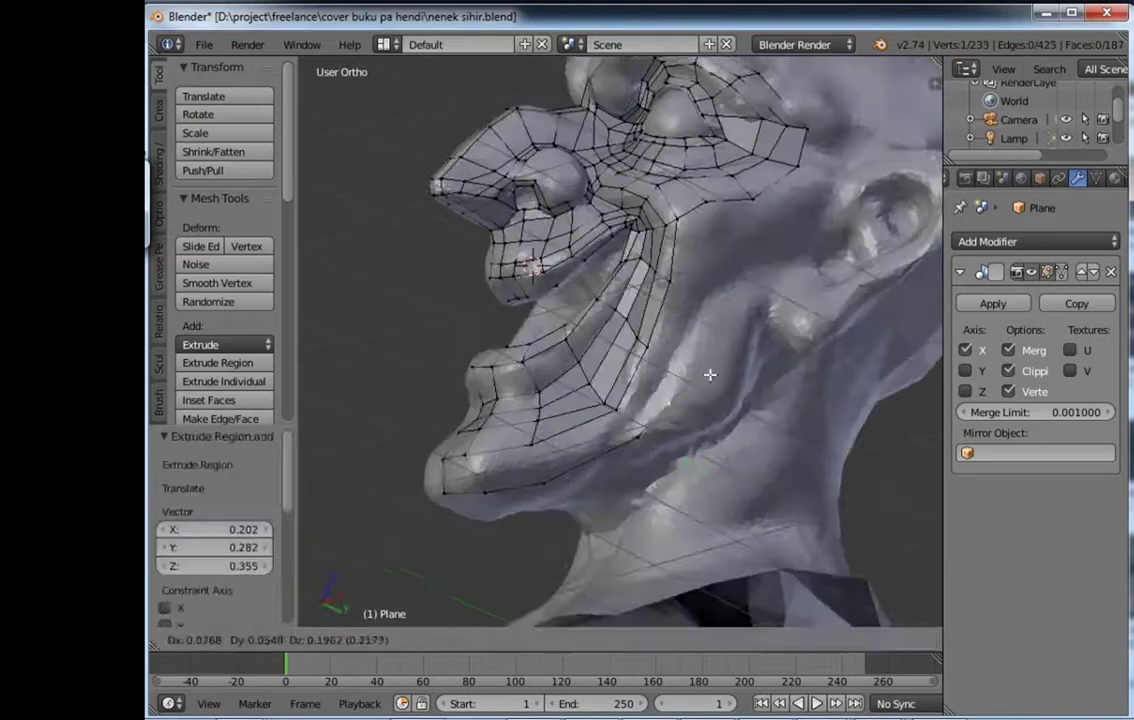
pyautogui.press('e')
pyautogui.moveTo(864, 232); pyautogui.dragTo(540, 560, button='middle')
pyautogui.hotkey('ctrl', 'Tab')
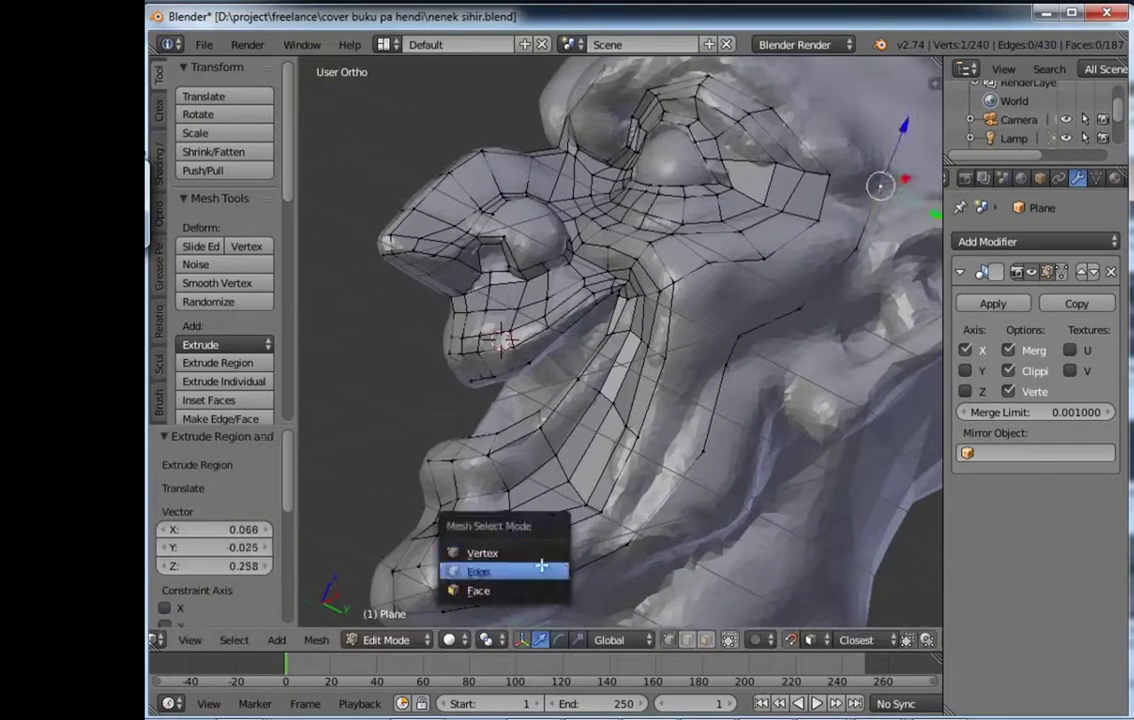
pyautogui.click(500, 570)
pyautogui.press('f')
# Step: In the side view, fill a cheek face and reposition a vertex near the ear
pyautogui.press('f')
pyautogui.press('KP_3')
pyautogui.hotkey('ctrl', 'Tab')
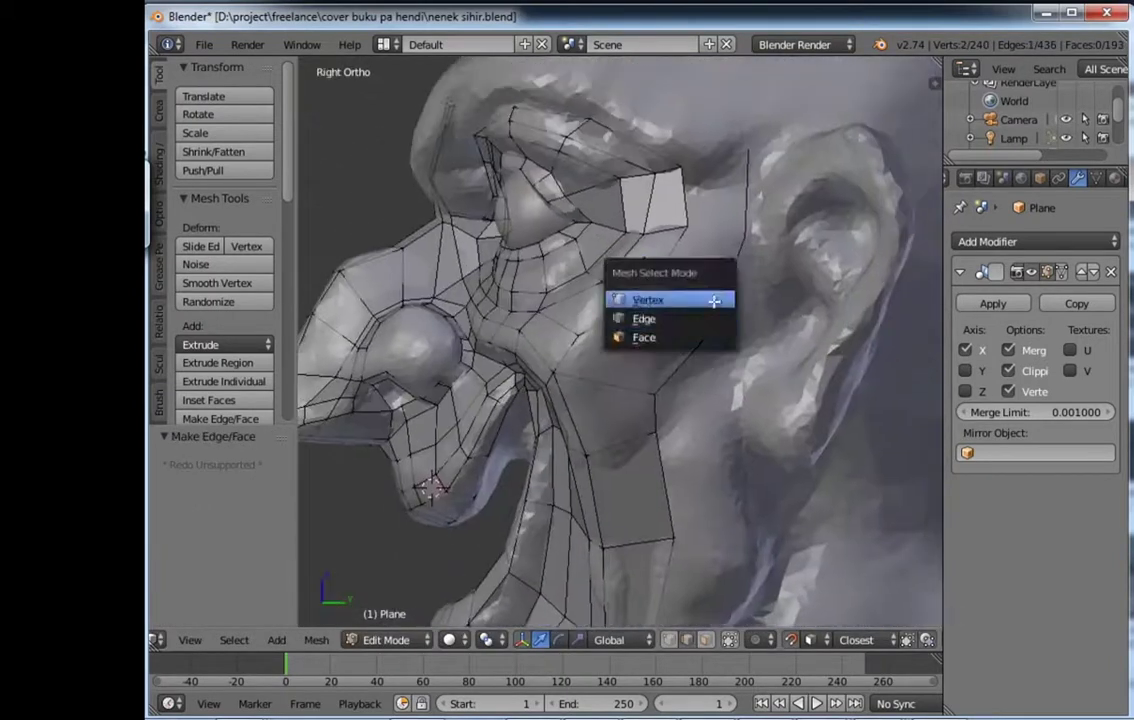
pyautogui.click(663, 299)
pyautogui.press('g')
pyautogui.press('f')
pyautogui.rightClick(714, 302)
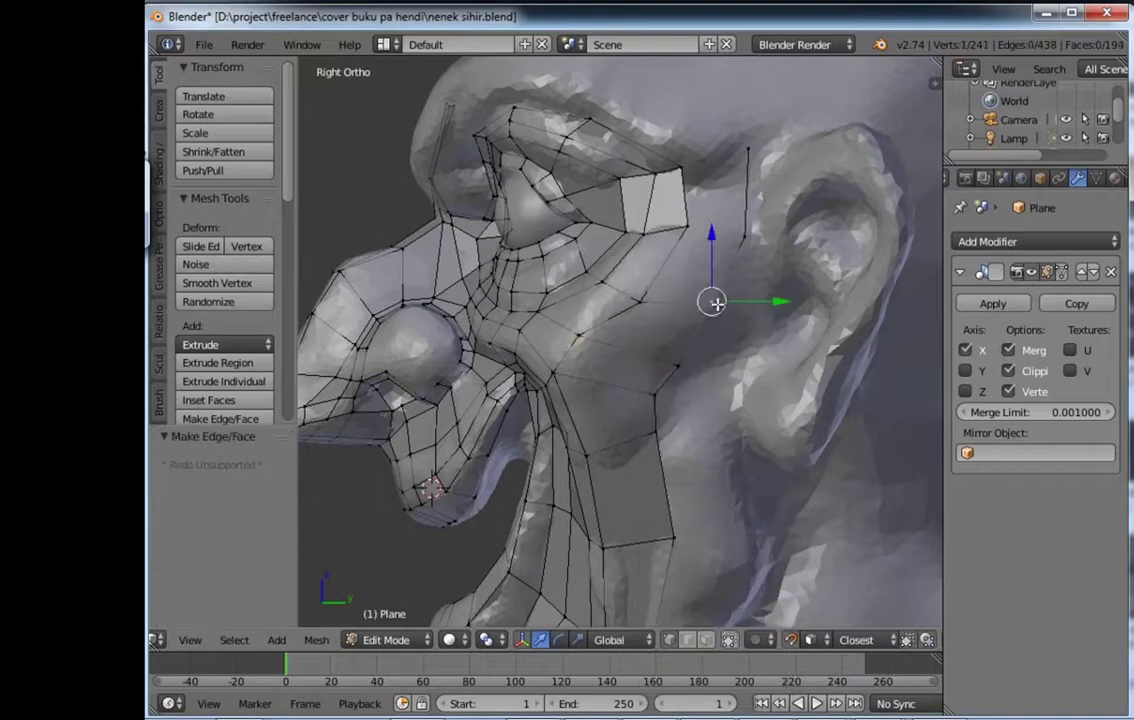
pyautogui.click(642, 310)
pyautogui.keyDown('shift'); pyautogui.moveTo(706, 250); pyautogui.dragTo(736, 397, button='middle'); pyautogui.keyUp('shift')
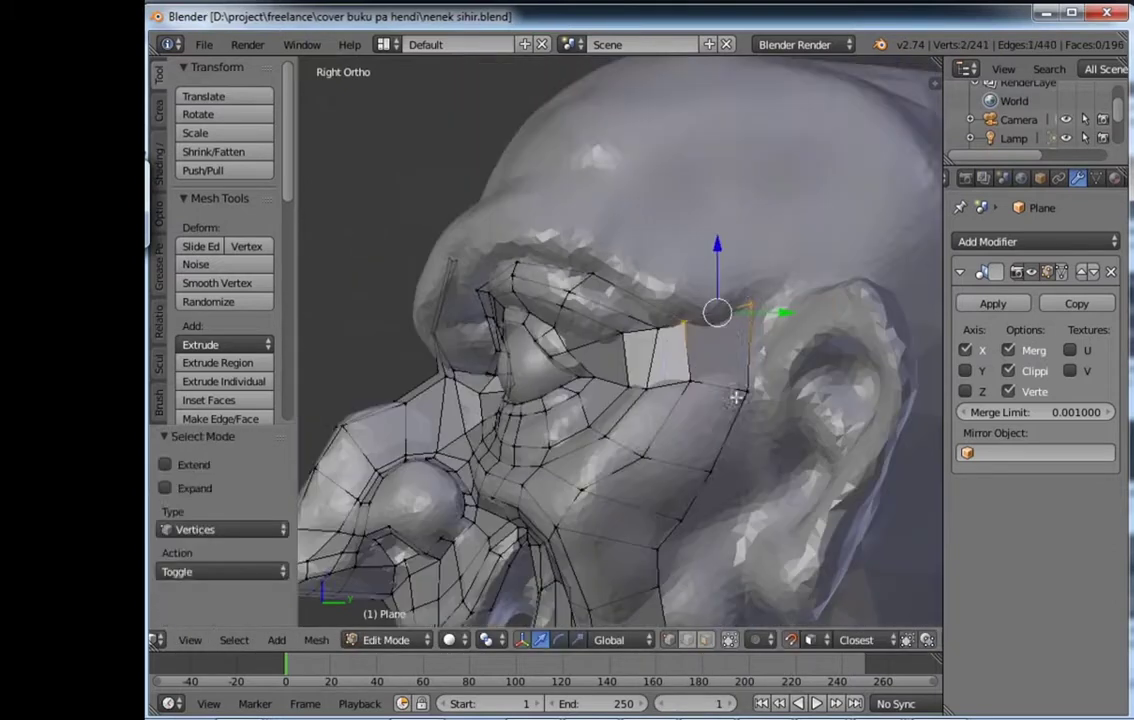
pyautogui.click(645, 226)
# Step: Extrude vertices toward the temple and along the brow above the eye
pyautogui.moveTo(645, 226); pyautogui.dragTo(645, 213, button='middle')
pyautogui.press('e')
pyautogui.click(734, 273)
pyautogui.moveTo(734, 273)
pyautogui.mouseDown(button='middle')
pyautogui.moveTo(577, 310)
pyautogui.moveTo(610, 370)
pyautogui.mouseUp(button='middle')
pyautogui.press('e')
pyautogui.click(473, 438)
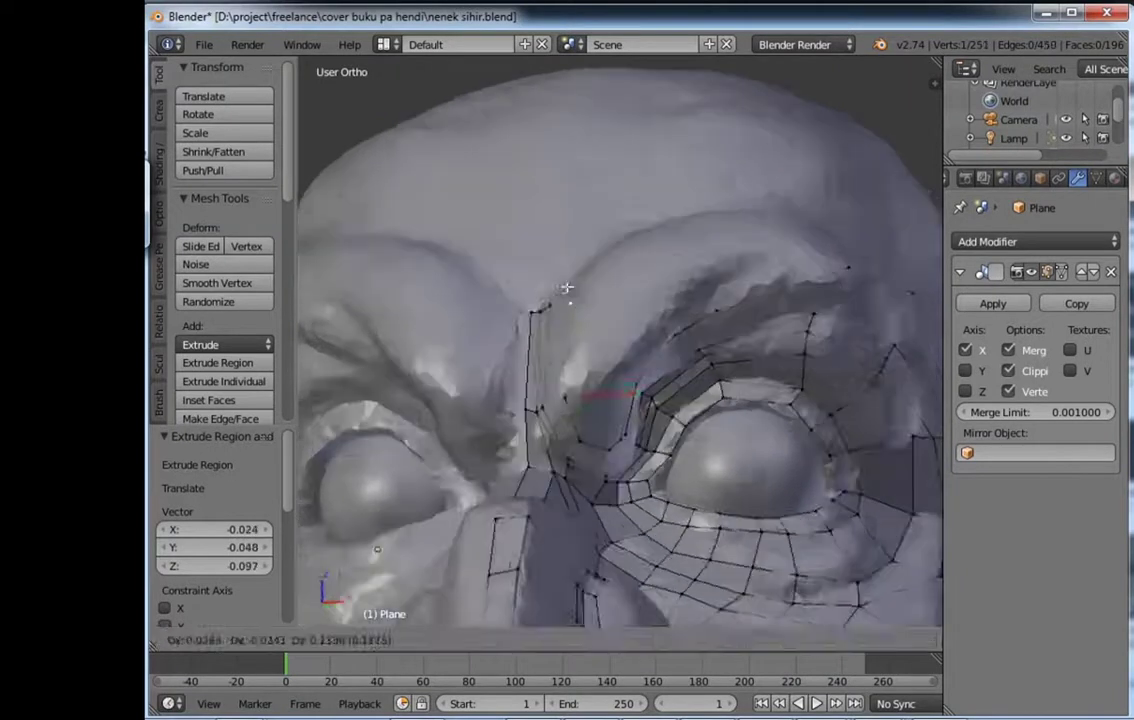
pyautogui.moveTo(473, 438); pyautogui.dragTo(554, 335, button='middle')
# Step: Fill faces between the brow edges and above the eye
pyautogui.hotkey('ctrl', 'Tab')
pyautogui.click(554, 335)
pyautogui.moveTo(543, 378); pyautogui.dragTo(651, 440, button='middle')
pyautogui.press('f')
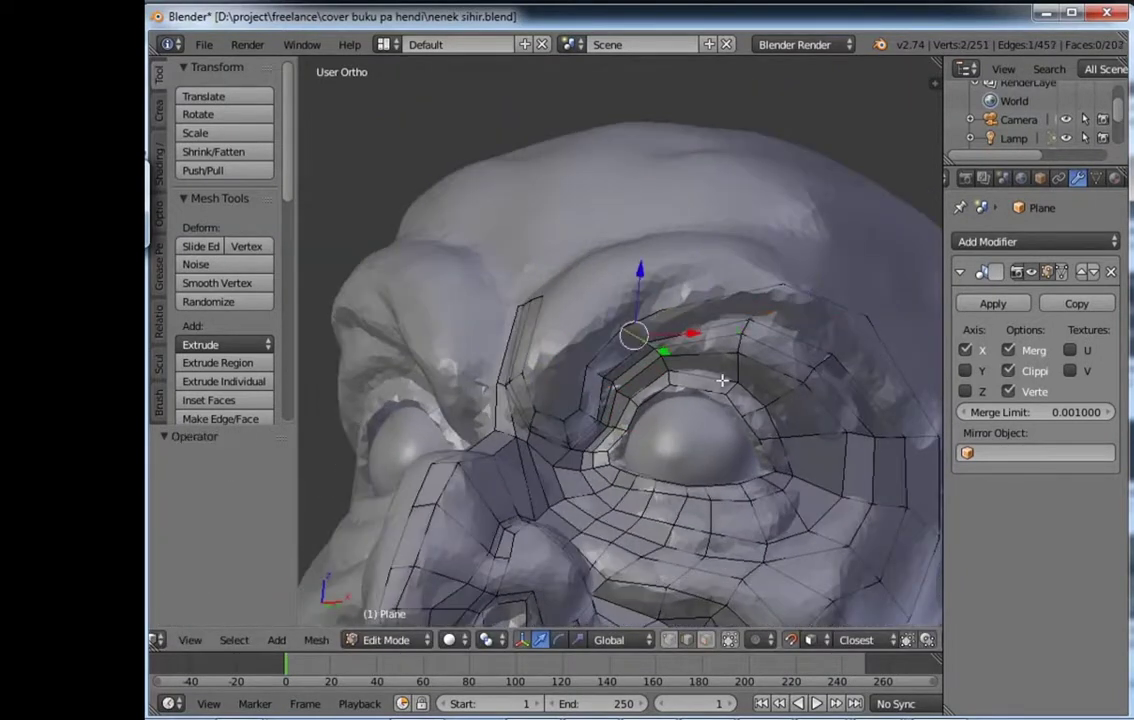
pyautogui.moveTo(722, 380); pyautogui.dragTo(706, 384, button='middle')
pyautogui.press('f')
# Step: Delete the stray vertex on the brow and save the file
pyautogui.click(711, 306)
pyautogui.moveTo(711, 306)
pyautogui.mouseDown(button='middle')
pyautogui.moveTo(661, 315)
pyautogui.moveTo(696, 319)
pyautogui.mouseUp(button='middle')
pyautogui.press('x')
pyautogui.click(700, 321)
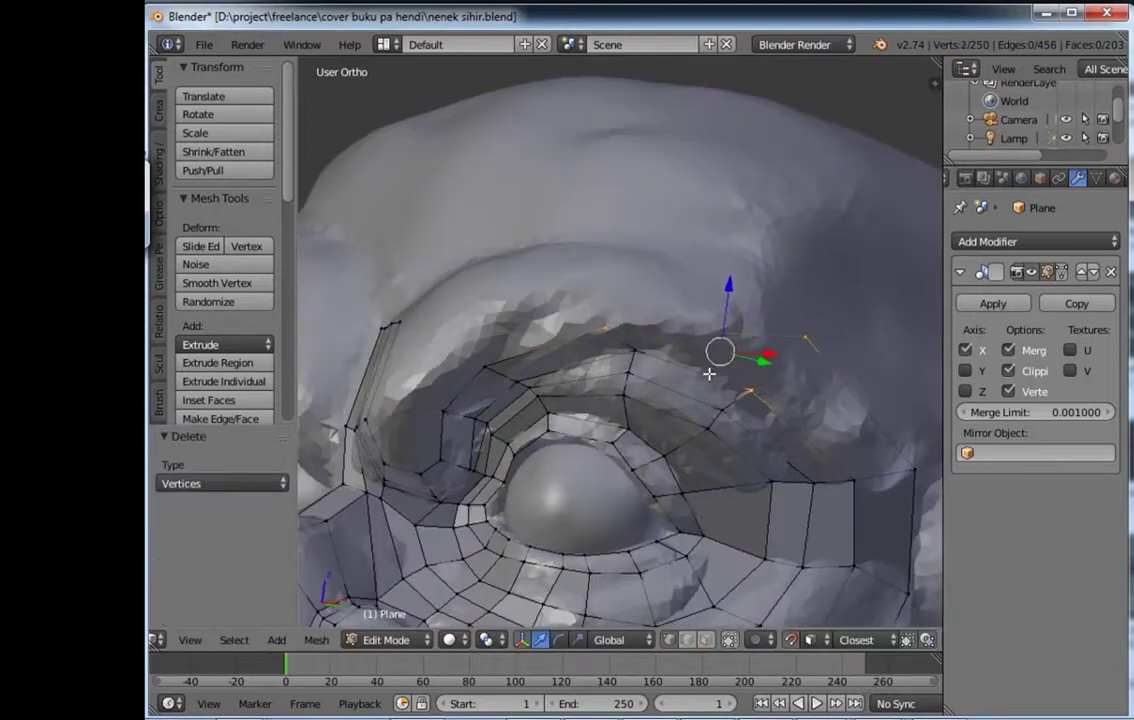
pyautogui.moveTo(604, 325); pyautogui.dragTo(742, 355, button='middle')
pyautogui.hotkey('ctrl', 's')
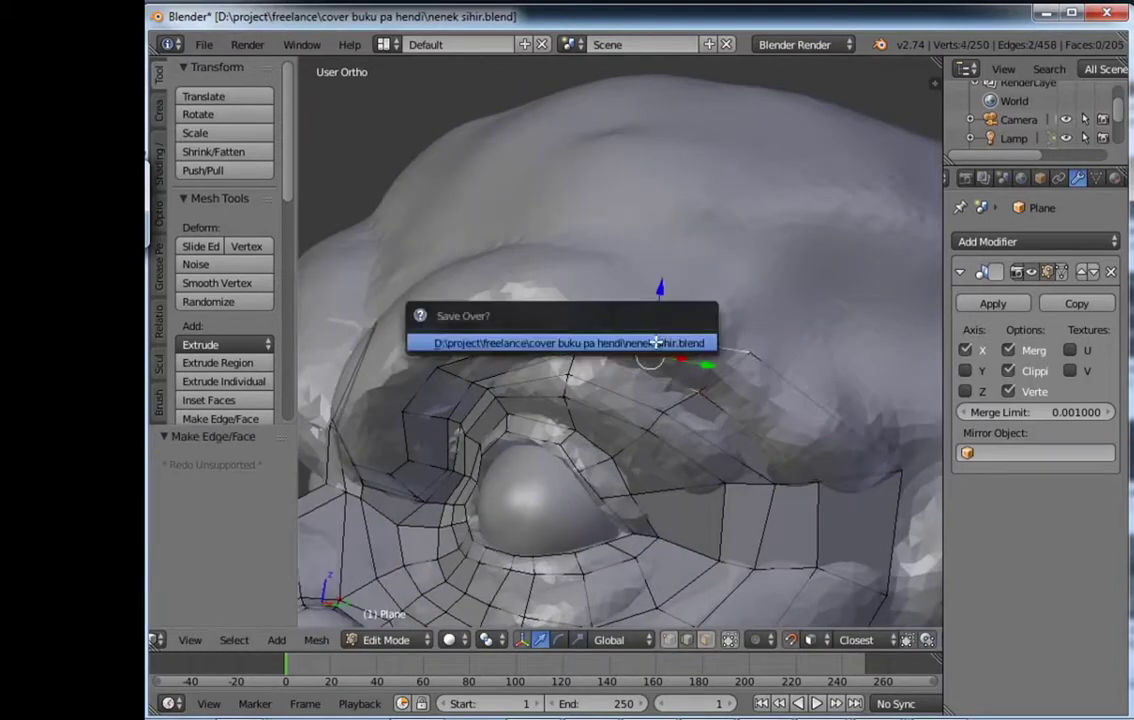
# Step: Fill a face and reposition the vertices at the inner eye corner
pyautogui.press('f')
pyautogui.rightClick(460, 403)
pyautogui.moveTo(460, 403); pyautogui.dragTo(543, 450, button='middle')
pyautogui.moveTo(521, 381)
pyautogui.mouseDown(button='middle')
pyautogui.moveTo(568, 392)
pyautogui.moveTo(517, 410)
pyautogui.mouseUp(button='middle')
pyautogui.click(572, 387)
pyautogui.hotkey('ctrl', 'z')
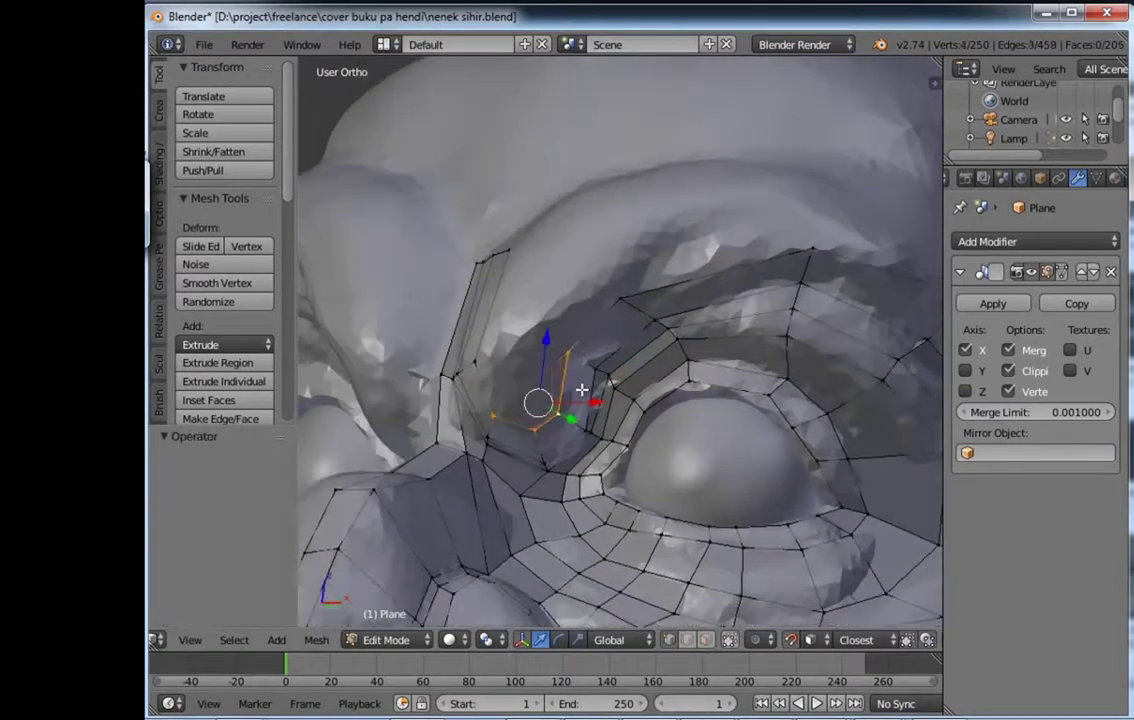
pyautogui.press('g')
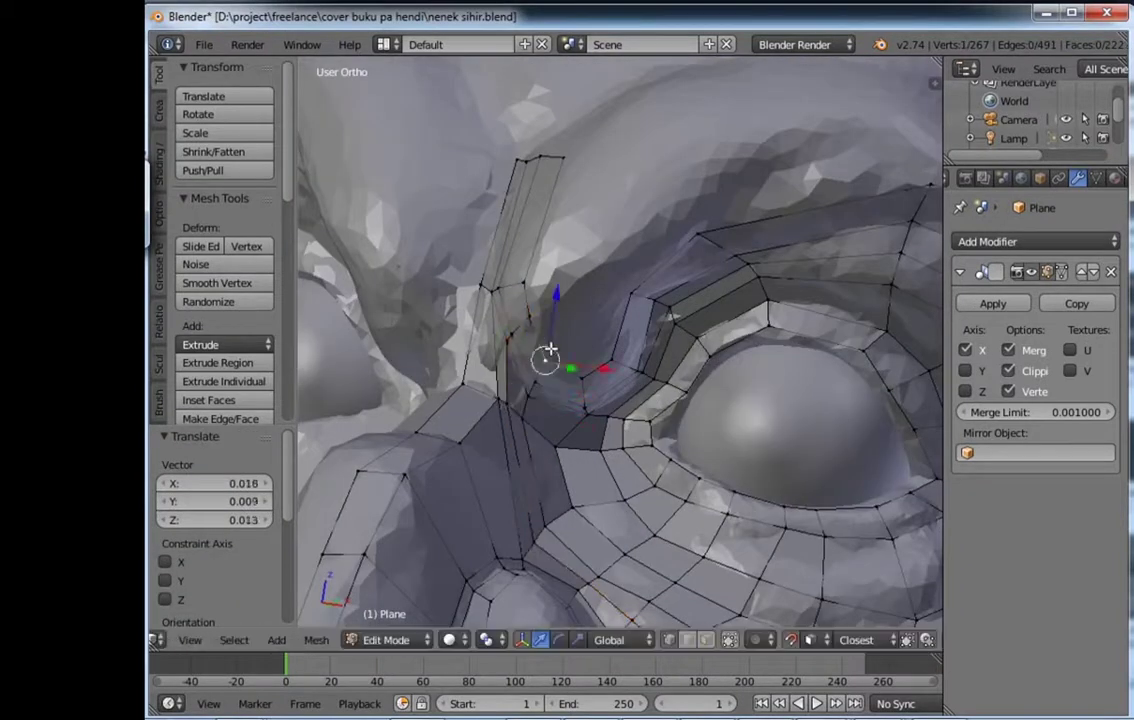
# Step: Fill a face beside the nose bridge and extrude a vertex upward
pyautogui.press('f')
pyautogui.click(543, 278)
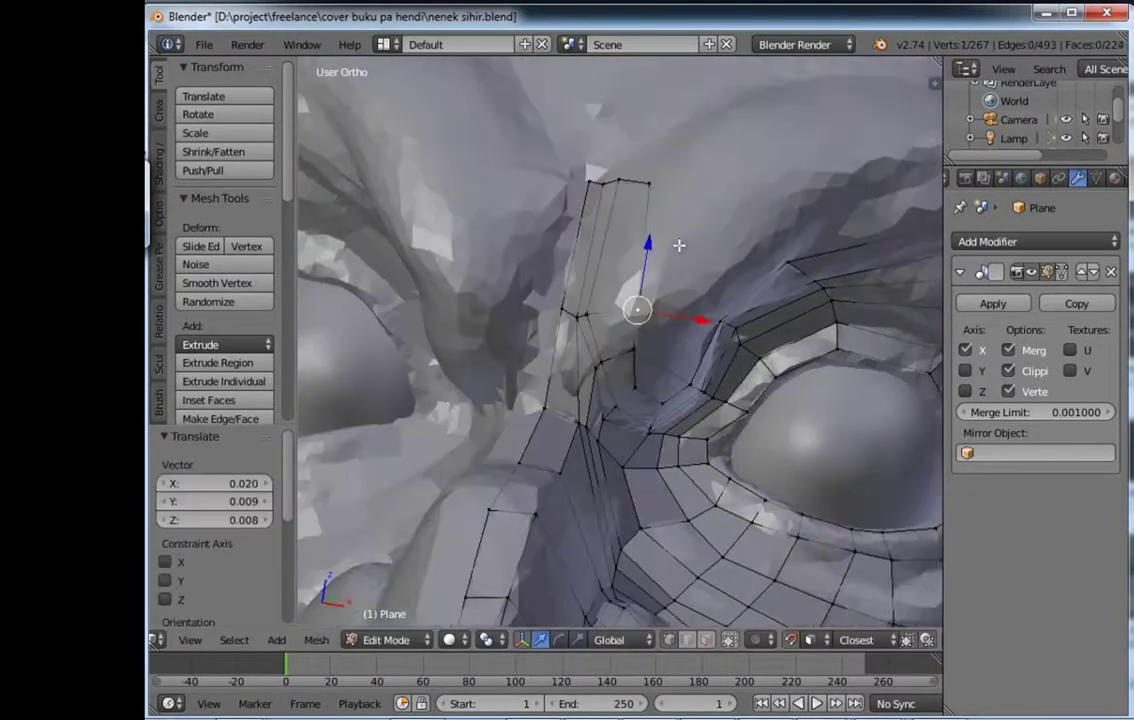
pyautogui.moveTo(543, 278); pyautogui.dragTo(502, 226, button='middle')
pyautogui.click(511, 292)
pyautogui.press('e')
pyautogui.click(511, 292)
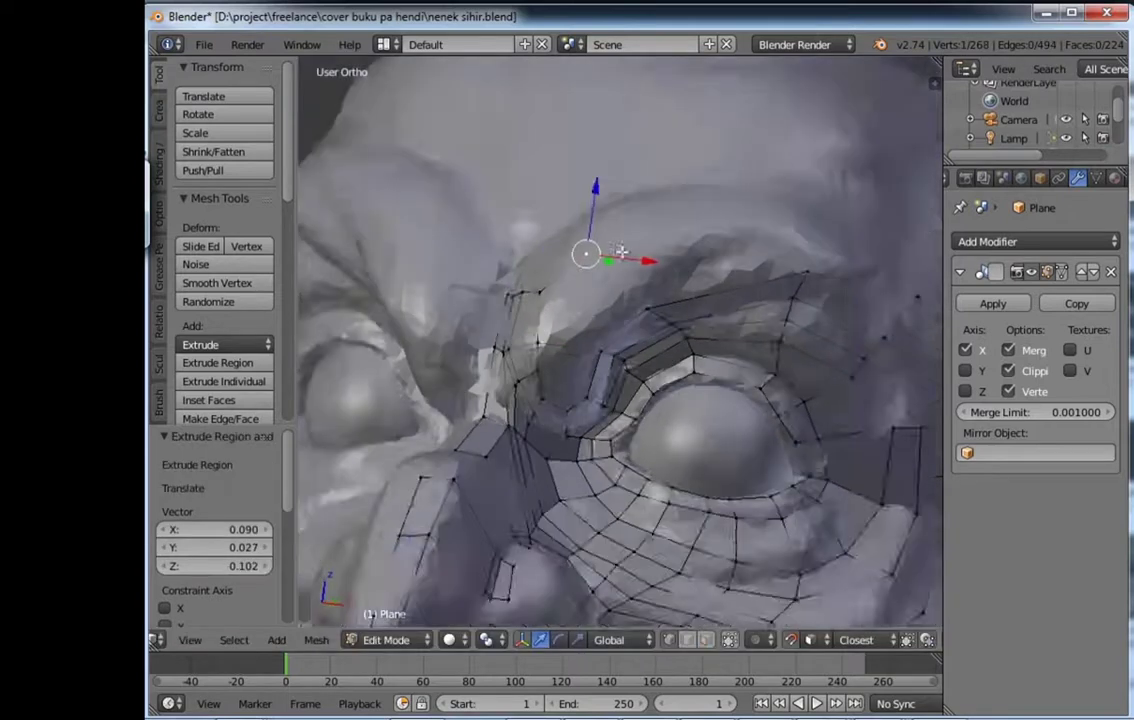
pyautogui.moveTo(511, 292)
pyautogui.mouseDown(button='middle')
pyautogui.moveTo(518, 323)
pyautogui.moveTo(481, 324)
pyautogui.moveTo(624, 339)
pyautogui.mouseUp(button='middle')
# Step: Cut a new edge loop around the eye and adjust a vertex above it
pyautogui.scroll(-5, 481, 324)
pyautogui.scroll(3, 602, 375)
pyautogui.scroll(2, 531, 302)
pyautogui.rightClick(531, 302)
pyautogui.hotkey('ctrl', 'r')
pyautogui.click(741, 307)
pyautogui.press('g')
pyautogui.click(649, 318)
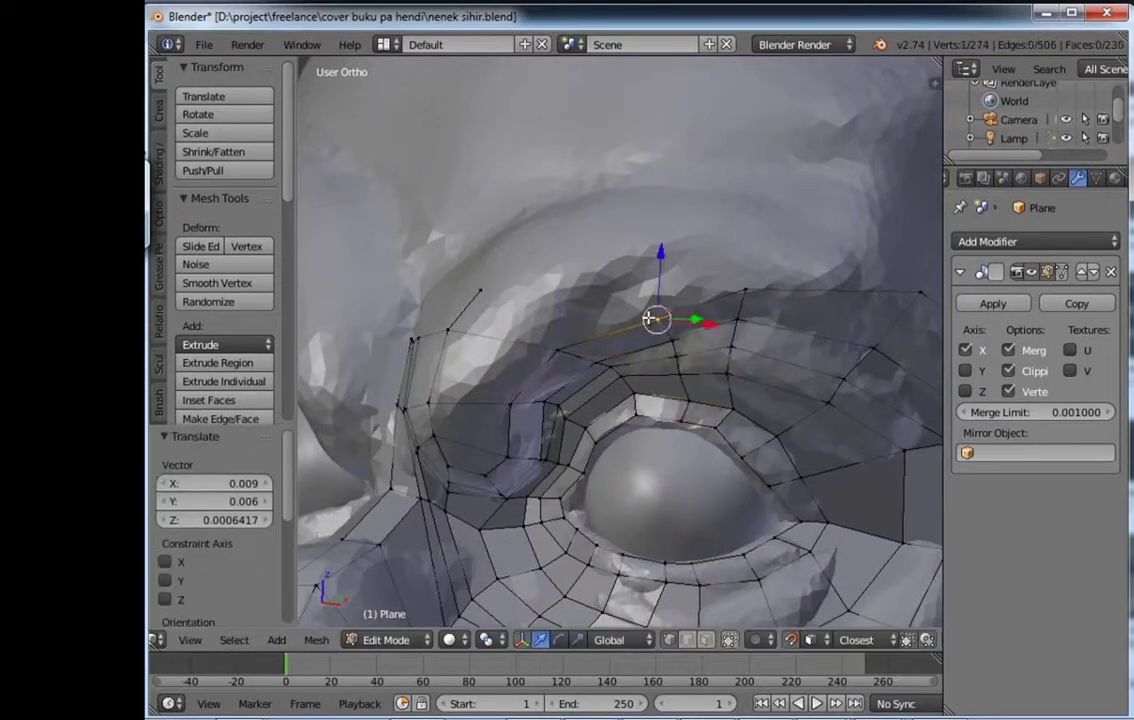
pyautogui.click(614, 249)
# Step: Select two vertices around the eye and move them into place
pyautogui.keyDown('shift'); pyautogui.rightClick(484, 291); pyautogui.keyUp('shift')
pyautogui.hotkey('ctrl', 'Tab')
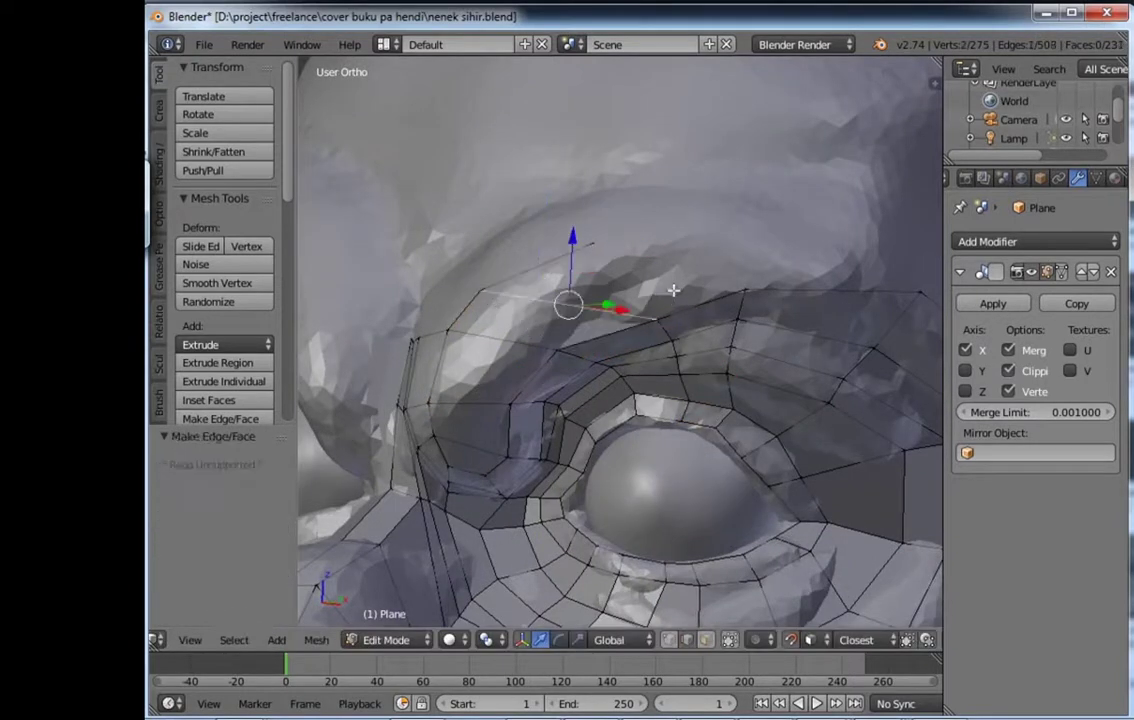
pyautogui.moveTo(674, 290)
pyautogui.mouseDown(button='middle')
pyautogui.moveTo(574, 324)
pyautogui.moveTo(728, 290)
pyautogui.moveTo(668, 422)
pyautogui.moveTo(695, 332)
pyautogui.moveTo(673, 314)
pyautogui.mouseUp(button='middle')
pyautogui.press('g')
pyautogui.click(601, 334)
pyautogui.click(530, 329)
# Step: Extrude, rotate and move the two brow vertices, then save the file
pyautogui.press('e')
pyautogui.click(668, 422)
pyautogui.press('r')
pyautogui.click(668, 422)
pyautogui.press('g')
pyautogui.click(668, 422)
pyautogui.hotkey('ctrl', 's')
# Step: Undo the last extrusion and delete the unwanted faces near the eye
pyautogui.press('Escape')
pyautogui.moveTo(699, 273)
pyautogui.mouseDown(button='middle')
pyautogui.moveTo(633, 291)
pyautogui.moveTo(577, 281)
pyautogui.moveTo(582, 310)
pyautogui.moveTo(650, 235)
pyautogui.moveTo(549, 331)
pyautogui.moveTo(638, 319)
pyautogui.moveTo(612, 261)
pyautogui.mouseUp(button='middle')
pyautogui.hotkey('ctrl', 'z')
pyautogui.hotkey('ctrl', 'z')
pyautogui.click(582, 275)
pyautogui.moveTo(612, 261); pyautogui.dragTo(549, 314, button='right')
# Step: Move a vertex and extrude the vertices under the chin
pyautogui.moveTo(549, 314)
pyautogui.mouseDown(button='middle')
pyautogui.moveTo(643, 395)
pyautogui.moveTo(587, 304)
pyautogui.mouseUp(button='middle')
pyautogui.moveTo(652, 258); pyautogui.dragTo(640, 271, button='right')
pyautogui.moveTo(640, 271); pyautogui.dragTo(706, 357, button='middle')
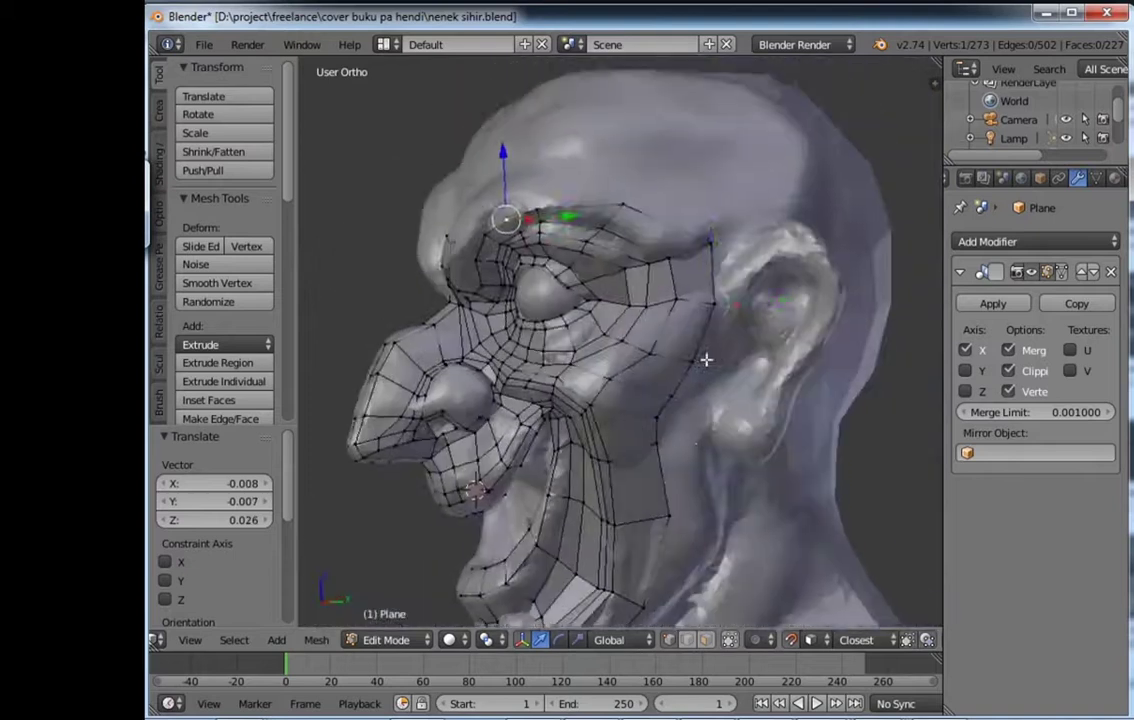
pyautogui.scroll(5, 706, 357)
pyautogui.press('g')
pyautogui.press('e')
pyautogui.click(557, 537)
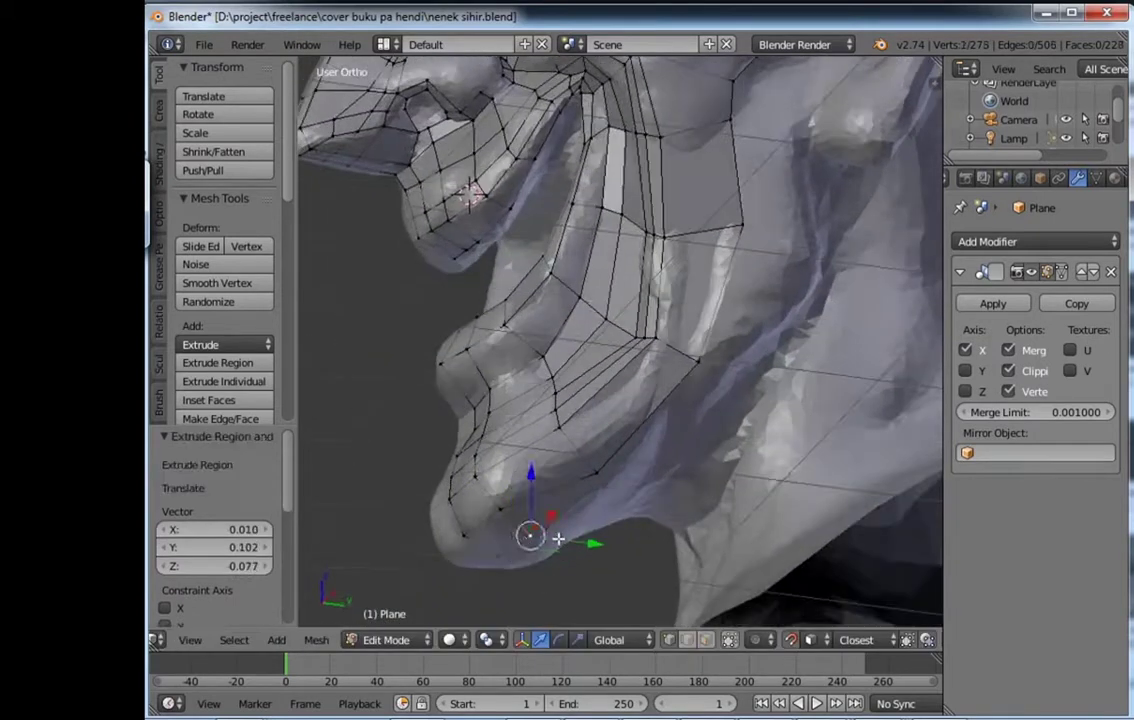
# Step: Extrude further chin vertices, fill a face at the chin, and save over the file
pyautogui.moveTo(557, 537)
pyautogui.mouseDown(button='middle')
pyautogui.moveTo(696, 425)
pyautogui.moveTo(731, 380)
pyautogui.moveTo(675, 360)
pyautogui.moveTo(721, 291)
pyautogui.moveTo(698, 412)
pyautogui.mouseUp(button='middle')
pyautogui.scroll(3, 675, 360)
pyautogui.press('g')
pyautogui.click(708, 352)
pyautogui.press('e')
pyautogui.click(721, 291)
pyautogui.press('f')
pyautogui.hotkey('ctrl', 's')
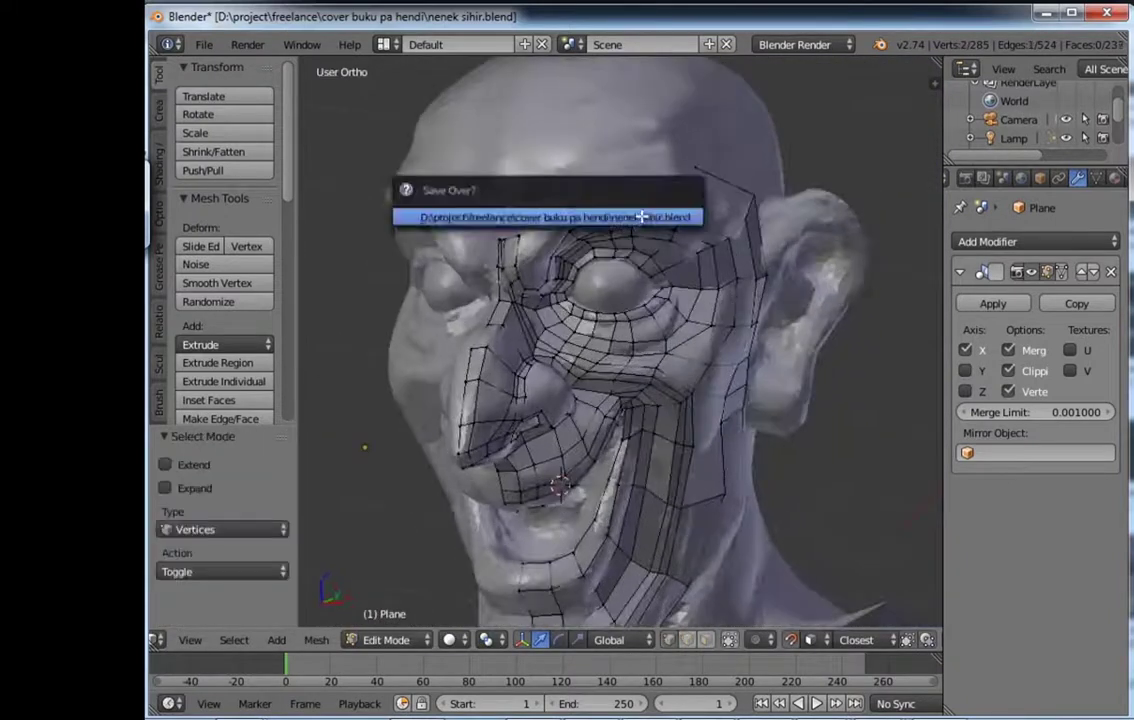
pyautogui.click(632, 218)
# Step: Extrude and rotate vertices between the eyes and along the brow, then save
pyautogui.press('g')
pyautogui.moveTo(630, 317)
pyautogui.mouseDown(button='middle')
pyautogui.moveTo(733, 259)
pyautogui.moveTo(620, 349)
pyautogui.mouseUp(button='middle')
pyautogui.click(733, 259)
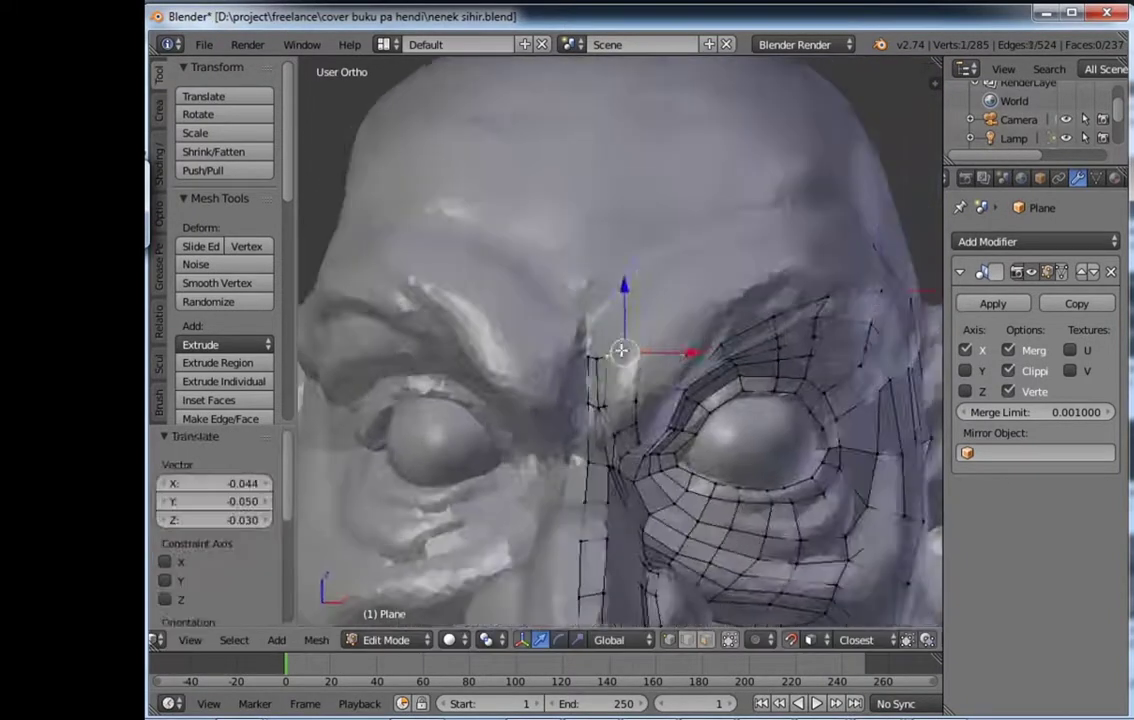
pyautogui.press('e')
pyautogui.click(696, 367)
pyautogui.moveTo(784, 305); pyautogui.dragTo(701, 380, button='middle')
pyautogui.press('e')
pyautogui.click(701, 380)
pyautogui.press('r')
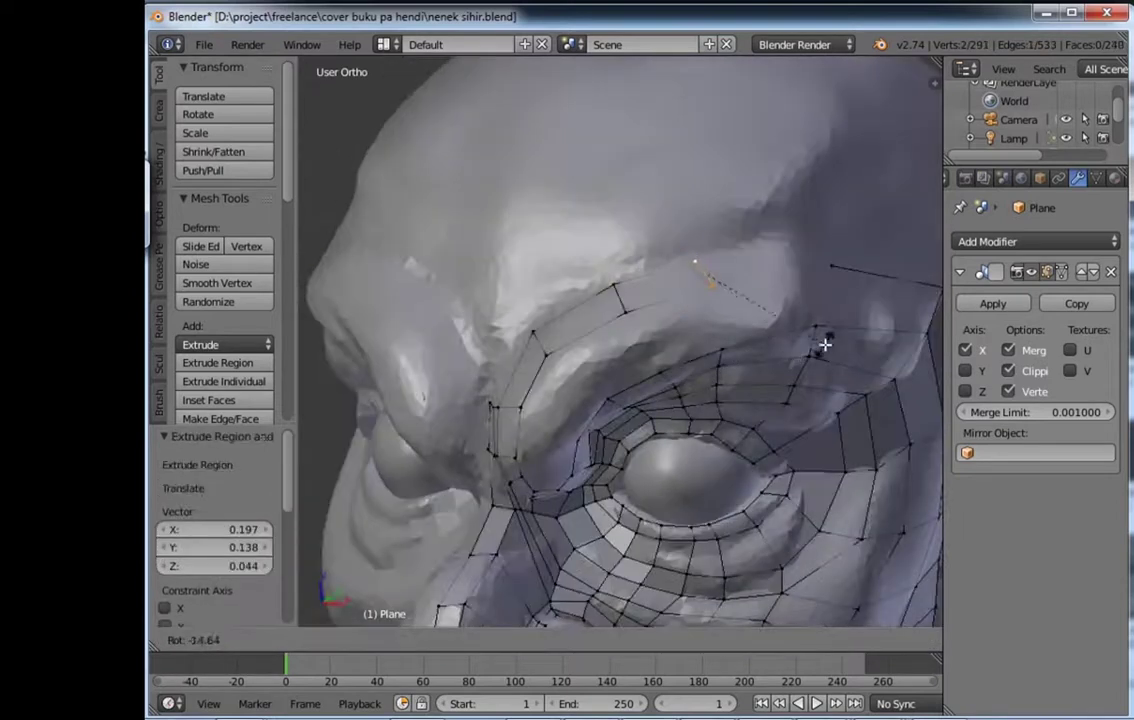
pyautogui.hotkey('ctrl', 's')
pyautogui.click(760, 294)
# Step: Move the brow vertices with proportional editing and fill a face between the edges
pyautogui.moveTo(760, 294); pyautogui.dragTo(600, 330, button='middle')
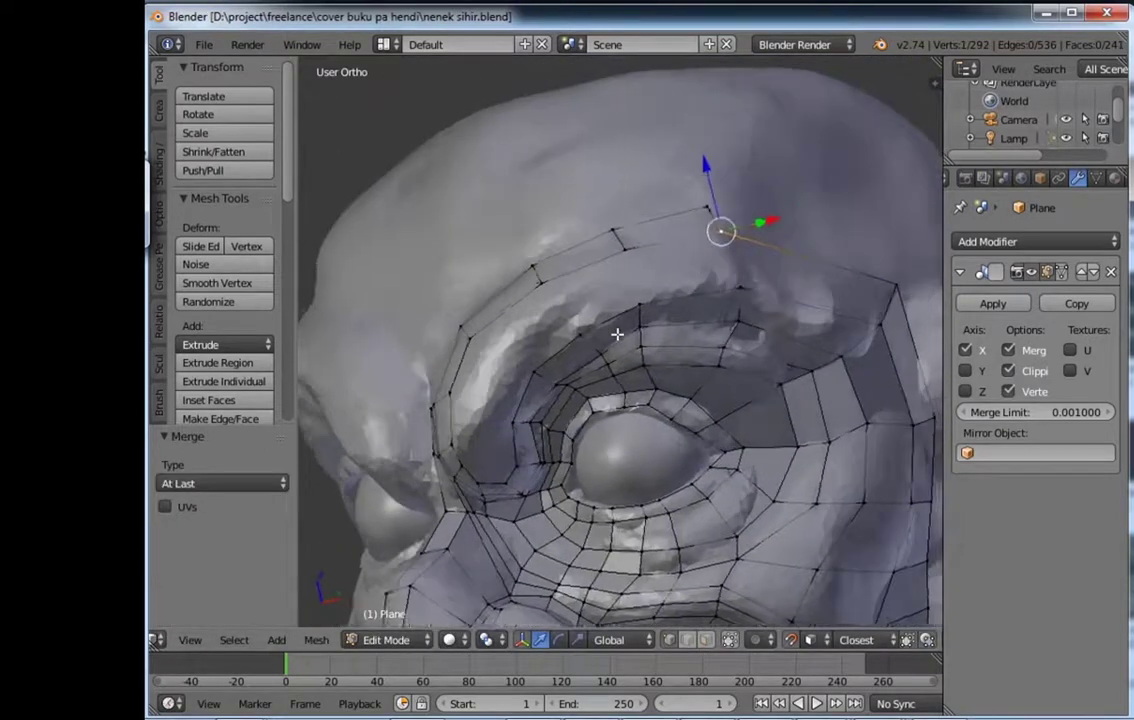
pyautogui.hotkey('ctrl', 'Tab')
pyautogui.click(500, 364)
pyautogui.moveTo(500, 364); pyautogui.dragTo(504, 458, button='middle')
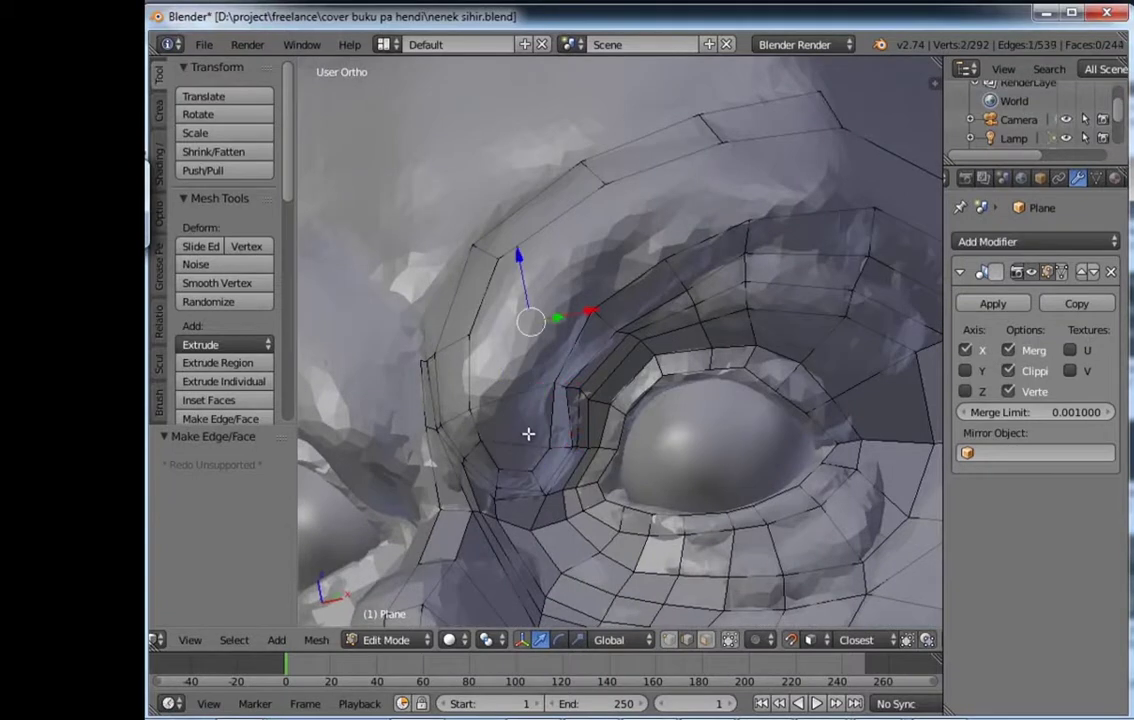
pyautogui.moveTo(531, 321)
pyautogui.mouseDown()
pyautogui.moveTo(587, 321)
pyautogui.moveTo(651, 281)
pyautogui.mouseUp()
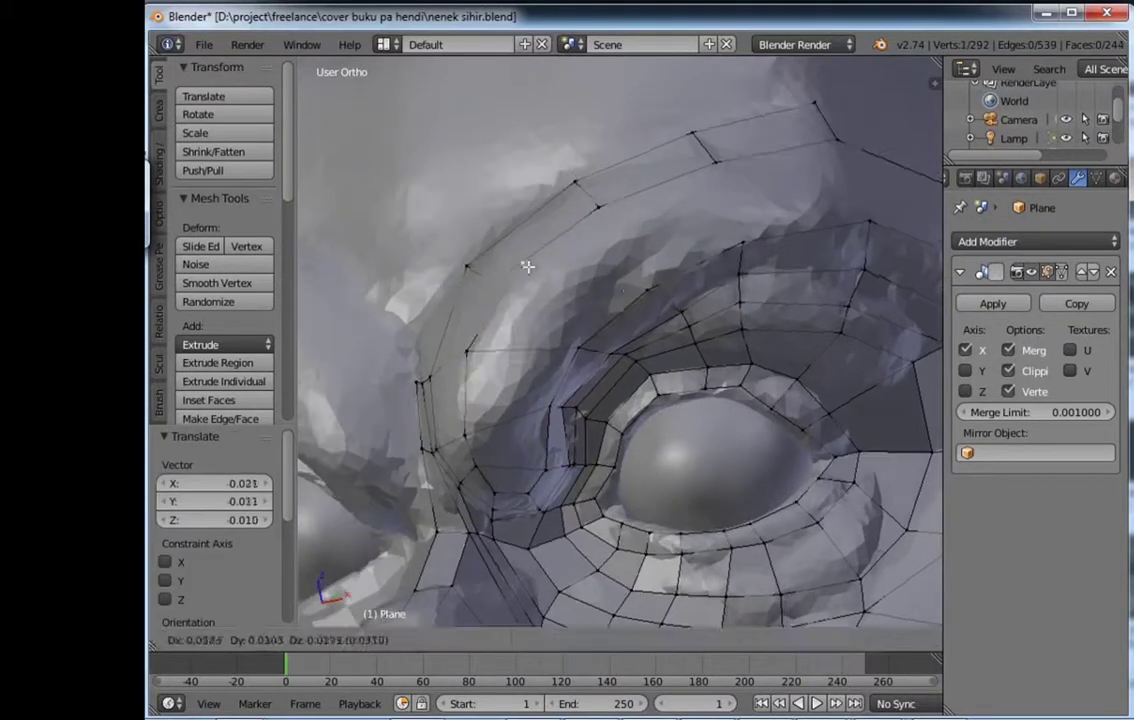
pyautogui.press('f')
pyautogui.keyDown('shift'); pyautogui.moveTo(617, 272); pyautogui.dragTo(637, 297, button='middle'); pyautogui.keyUp('shift')
pyautogui.hotkey('ctrl', 'Tab')
pyautogui.click(692, 220)
# Step: Fit a vertex to the brow, join brow vertices with an edge, and save
pyautogui.moveTo(585, 205); pyautogui.dragTo(630, 210)
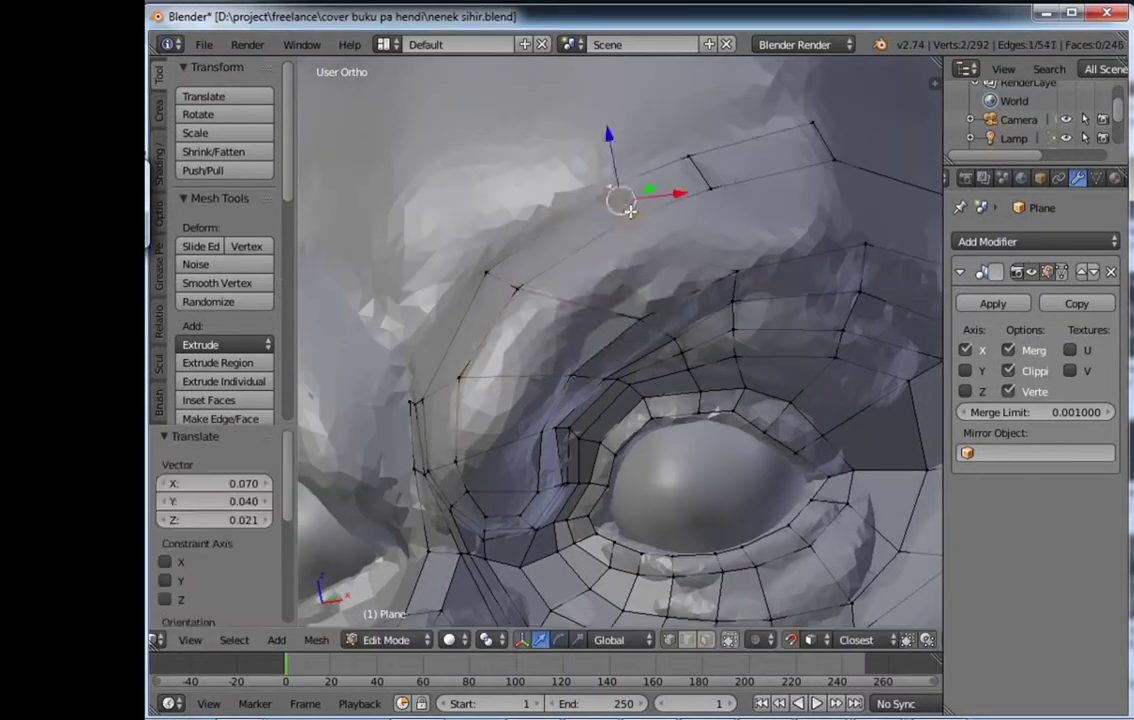
pyautogui.moveTo(722, 312); pyautogui.dragTo(691, 250, button='middle')
pyautogui.keyDown('shift'); pyautogui.rightClick(668, 230); pyautogui.keyUp('shift')
pyautogui.press('f')
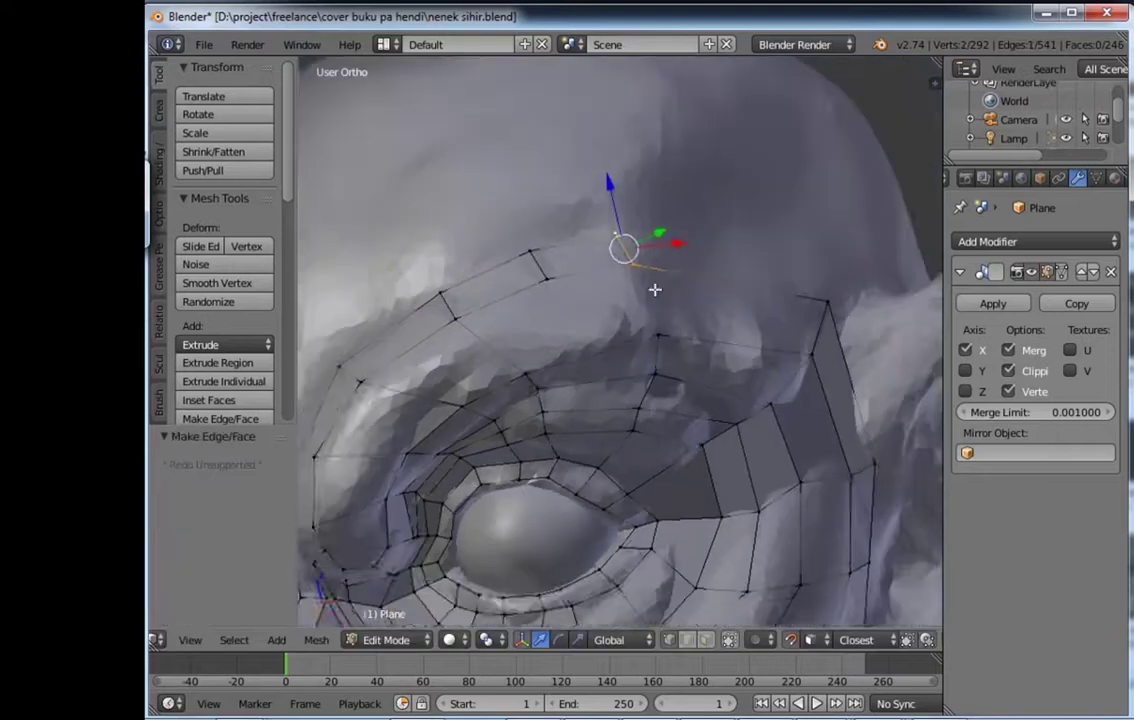
pyautogui.press('KP_1')
pyautogui.hotkey('ctrl', 's')
pyautogui.moveTo(731, 356)
pyautogui.mouseDown(button='middle')
pyautogui.moveTo(643, 365)
pyautogui.moveTo(578, 232)
pyautogui.mouseUp(button='middle')
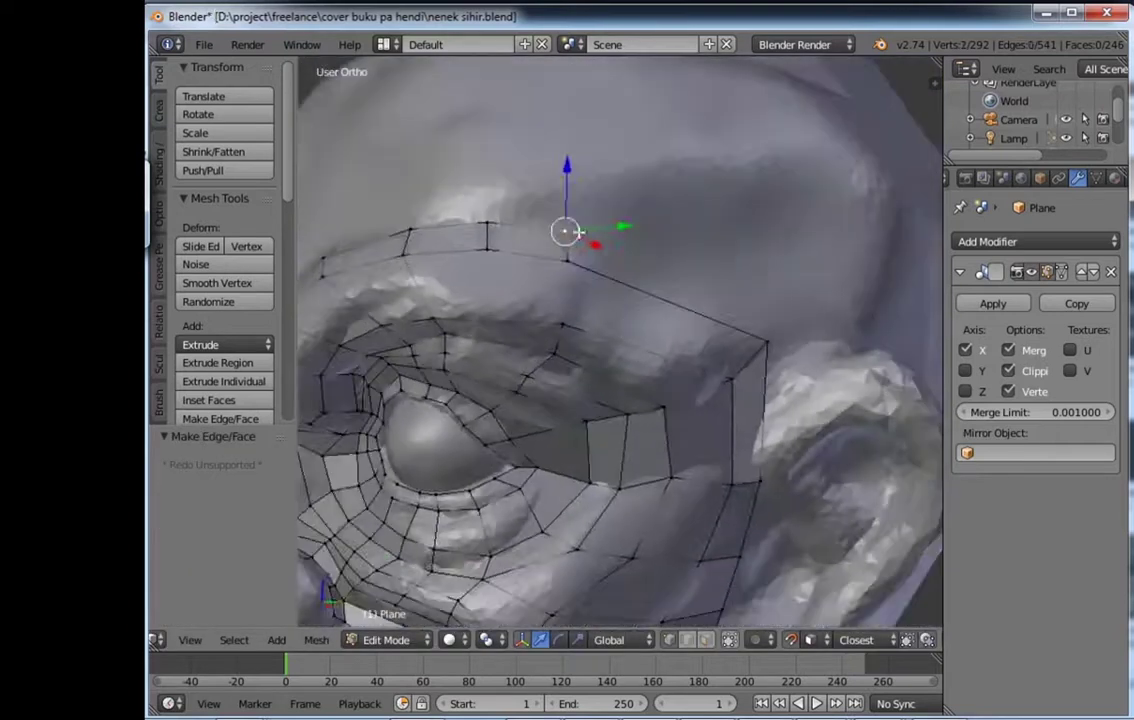
pyautogui.click(745, 279)
# Step: Add an edge loop across the brow faces and slide it into position
pyautogui.hotkey('ctrl', 'Tab')
pyautogui.moveTo(552, 329); pyautogui.dragTo(578, 213, button='middle')
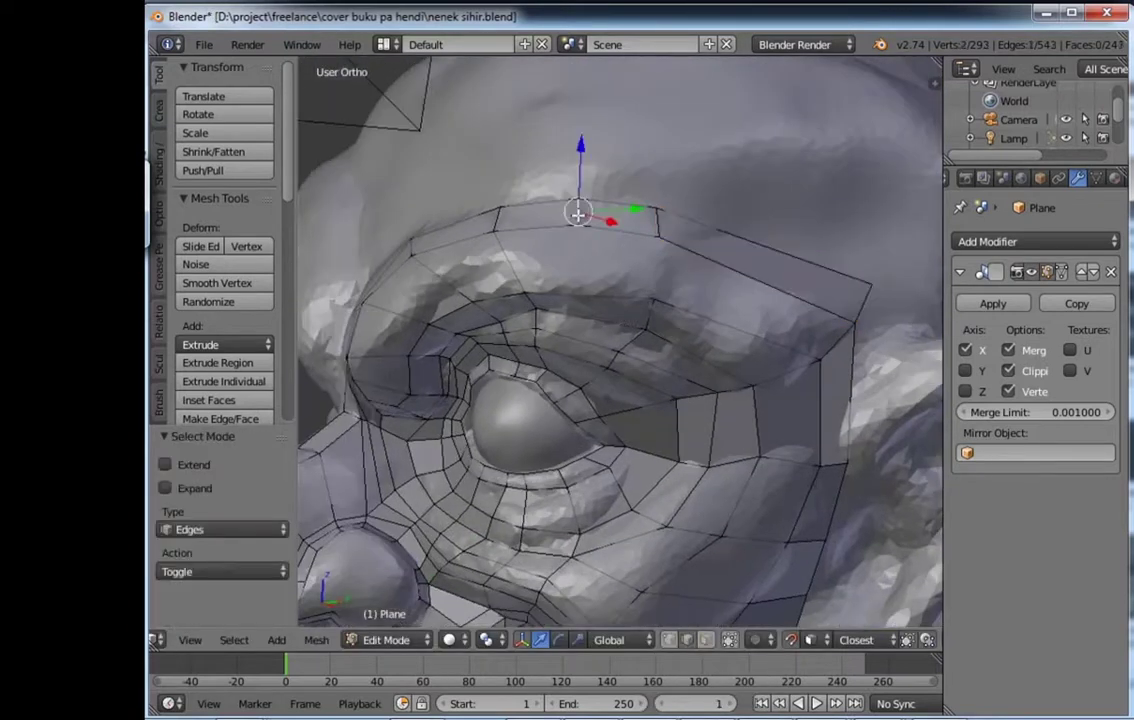
pyautogui.hotkey('ctrl', 'r')
pyautogui.click(585, 315)
pyautogui.moveTo(585, 315); pyautogui.dragTo(645, 320, button='middle')
pyautogui.hotkey('ctrl', 'e')
pyautogui.click(557, 563)
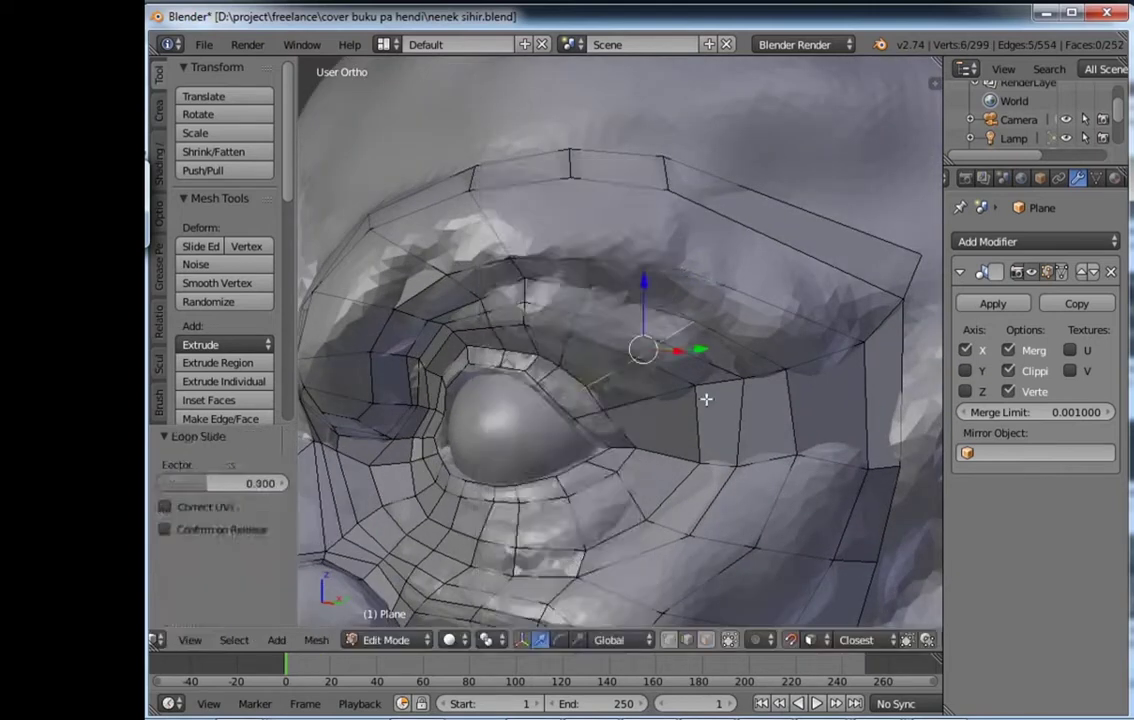
# Step: Select a single brow vertex and move it to refine the brow shape
pyautogui.press('1')
pyautogui.rightClick(561, 362)
pyautogui.press('g')
pyautogui.click(600, 290)
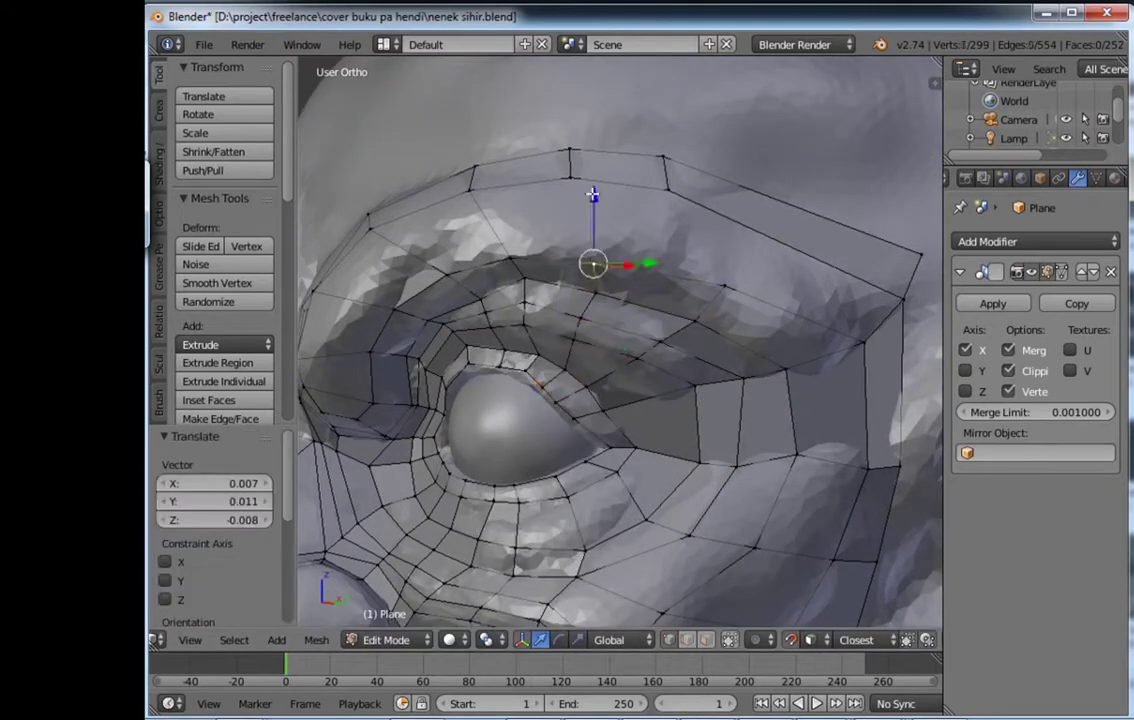
pyautogui.press('2')
pyautogui.scroll(-3, 755, 254)
# Step: Add a new edge loop around the eye and slide it into position
pyautogui.hotkey('ctrl', 'r')
pyautogui.click(544, 342)
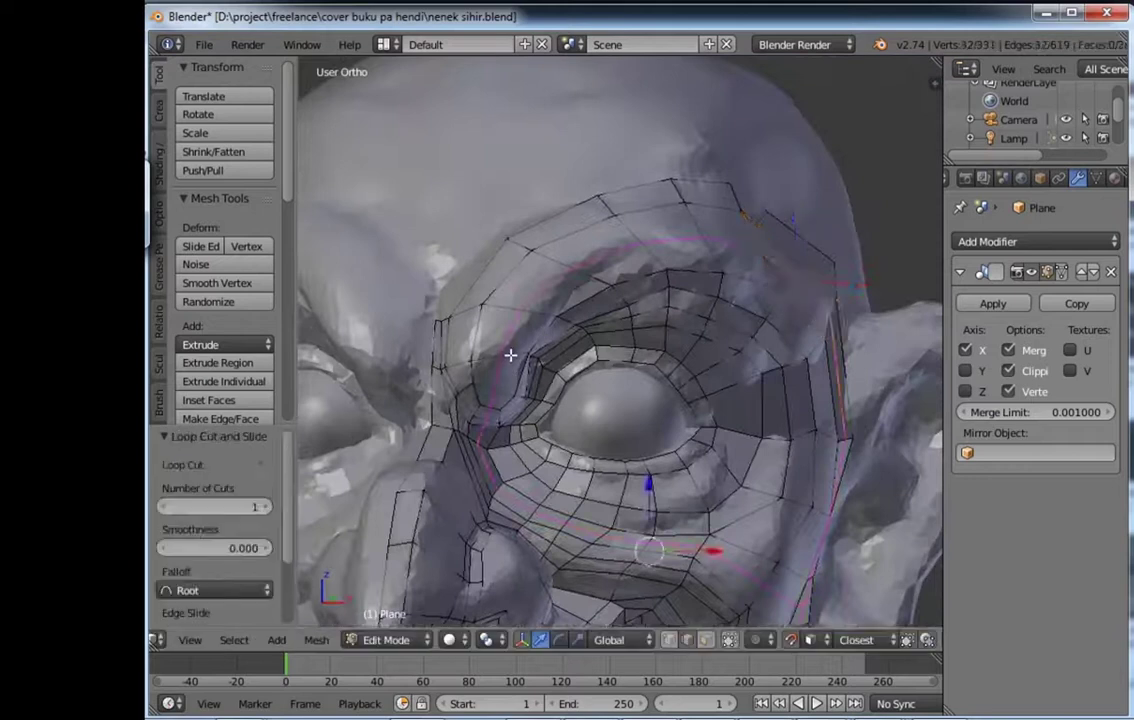
pyautogui.moveTo(544, 342); pyautogui.dragTo(700, 447, button='middle')
pyautogui.press('g')
pyautogui.click(700, 447)
# Step: In vertex mode, snap two jaw and cheek vertices onto the sculpt surface
pyautogui.scroll(3, 700, 447)
pyautogui.scroll(3, 579, 451)
pyautogui.press('1')
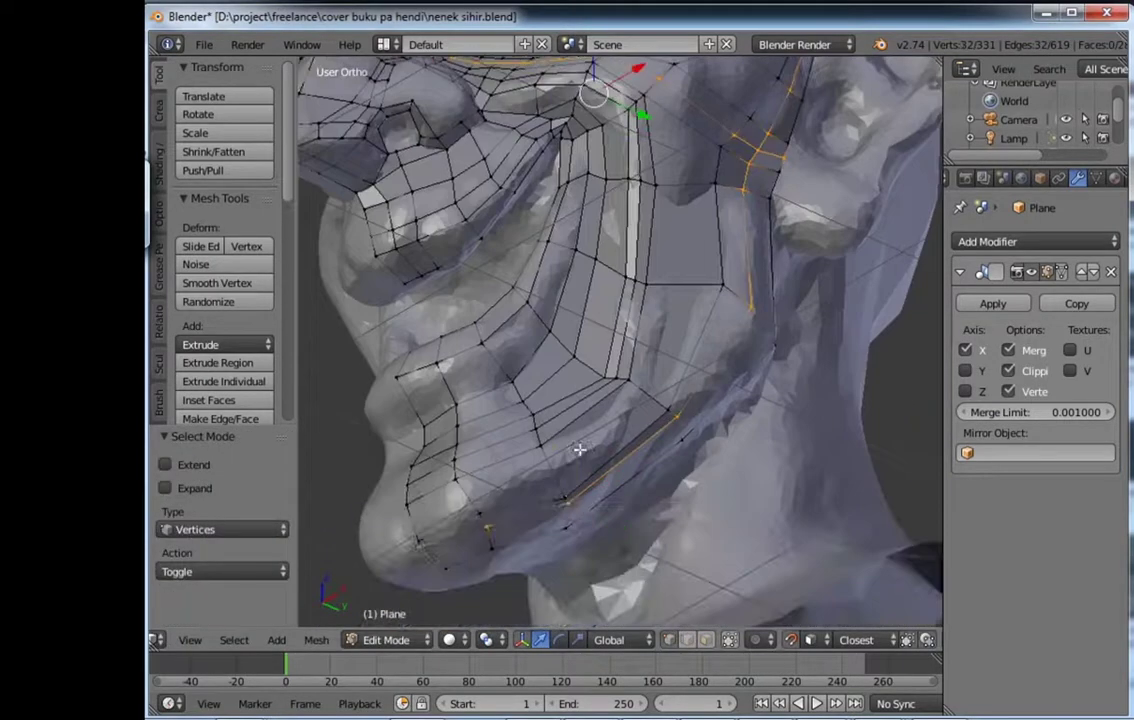
pyautogui.click(610, 445)
pyautogui.press('g')
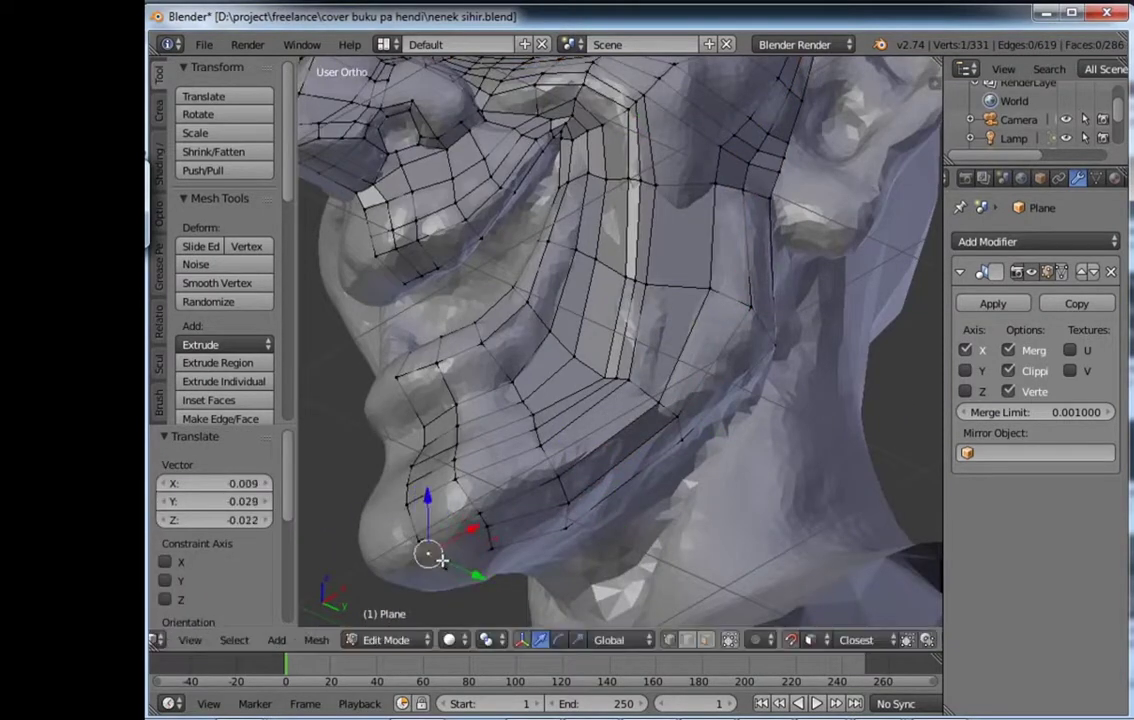
pyautogui.click(476, 502)
# Step: Snap another cheek vertex and a vertex beside the eye onto the sculpt
pyautogui.scroll(-2, 562, 450)
pyautogui.moveTo(562, 450); pyautogui.dragTo(684, 386, button='middle')
pyautogui.press('g')
pyautogui.click(628, 388)
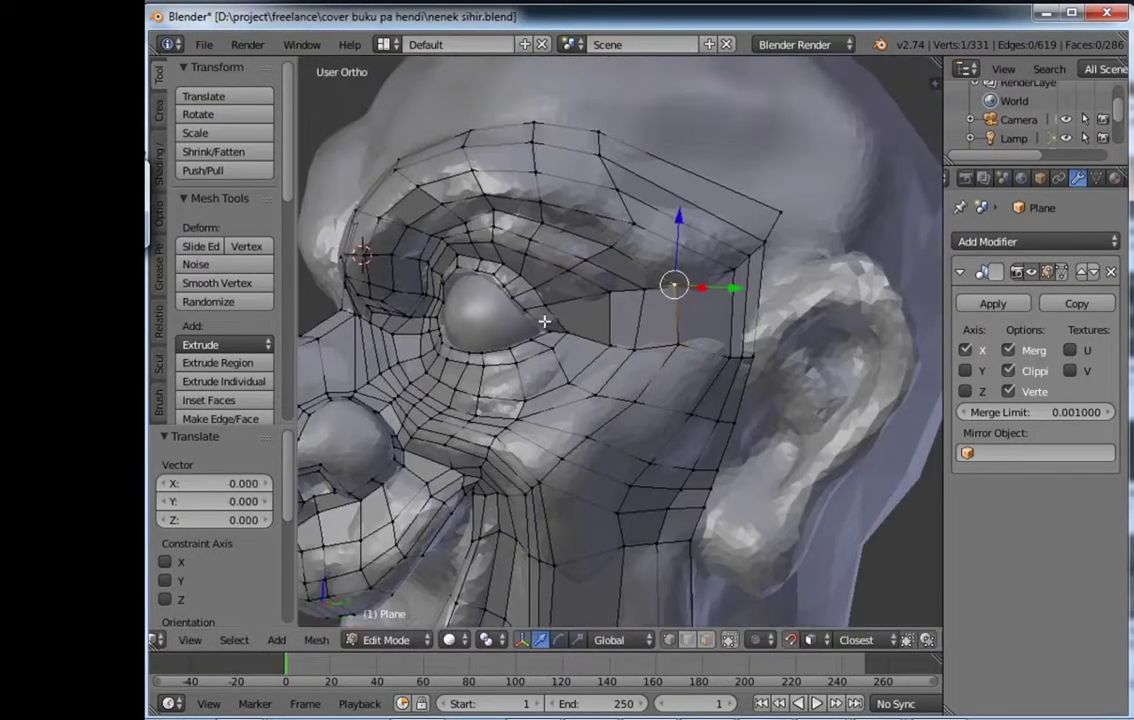
pyautogui.scroll(3, 544, 321)
pyautogui.press('g')
pyautogui.click(587, 299)
pyautogui.scroll(-3, 587, 299)
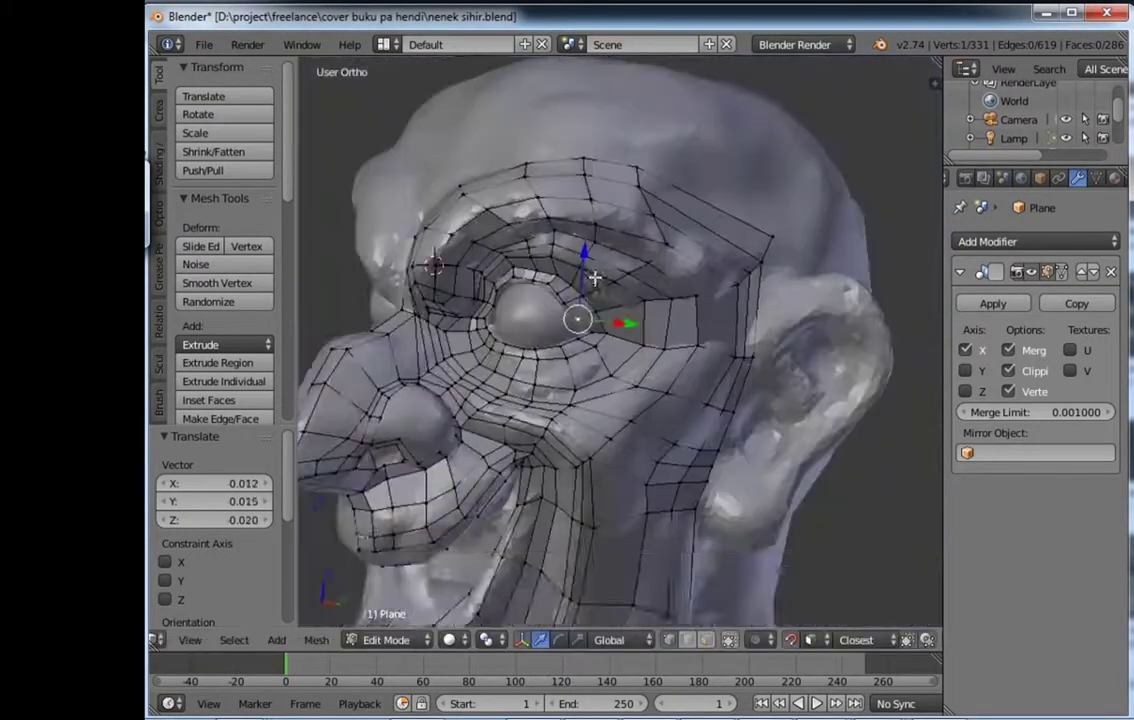
# Step: Extrude the brow edge into a strip running toward the back of the head
pyautogui.moveTo(572, 319)
pyautogui.mouseDown(button='middle')
pyautogui.moveTo(645, 348)
pyautogui.moveTo(785, 316)
pyautogui.mouseUp(button='middle')
pyautogui.press('r')
pyautogui.click(676, 387)
pyautogui.press('e')
pyautogui.click(797, 397)
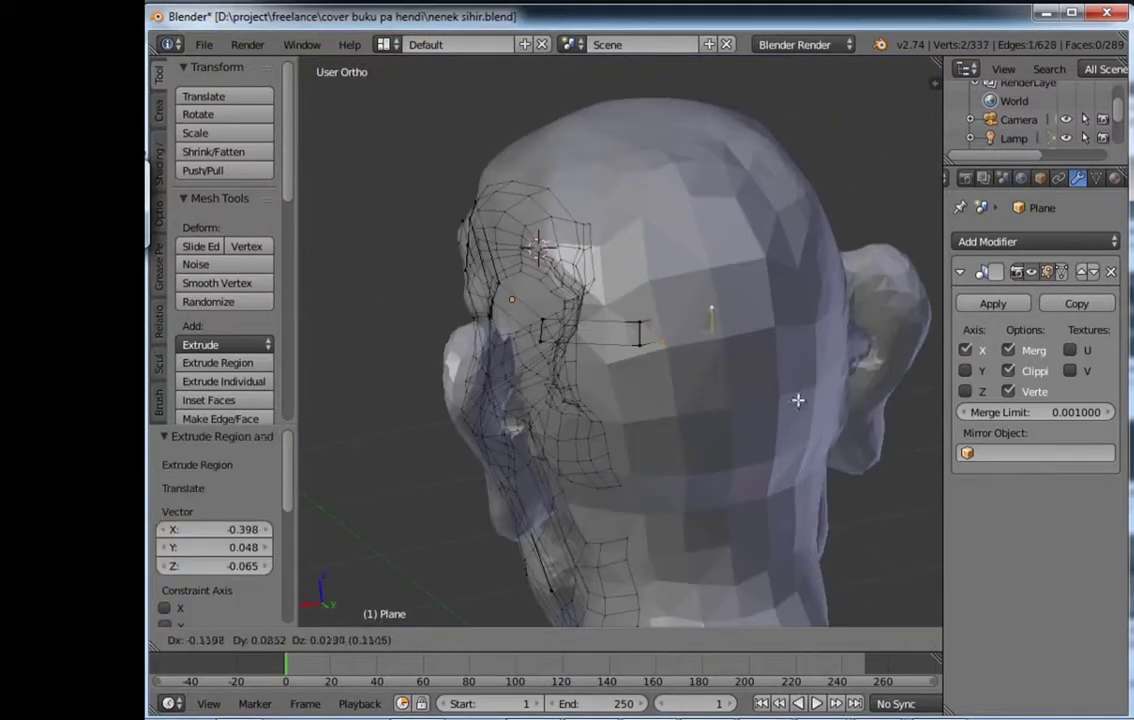
pyautogui.moveTo(706, 388); pyautogui.dragTo(724, 376, button='middle')
# Step: Extrude a new vertex out from the brow edge
pyautogui.rightClick(646, 279)
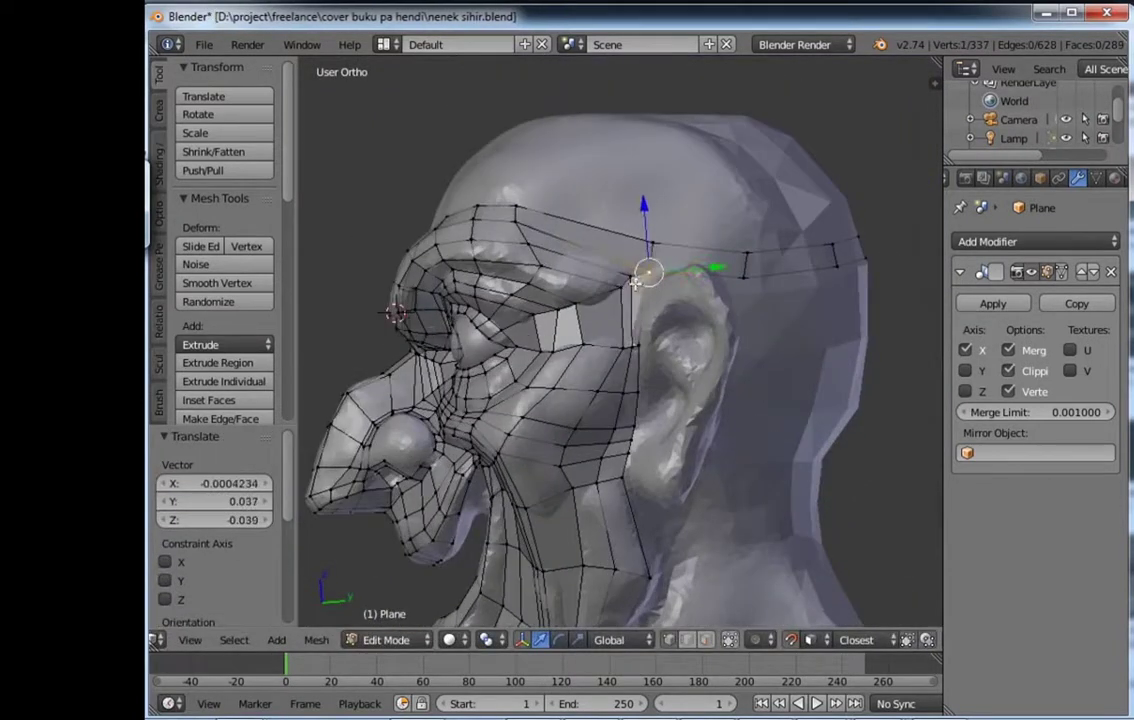
pyautogui.moveTo(634, 283)
pyautogui.mouseDown(button='middle')
pyautogui.moveTo(628, 337)
pyautogui.moveTo(553, 441)
pyautogui.mouseUp(button='middle')
pyautogui.scroll(3, 640, 337)
pyautogui.press('e')
pyautogui.click(577, 344)
# Step: Switch to vertex selection and extrude a vertex up the forehead
pyautogui.hotkey('ctrl', 'Tab')
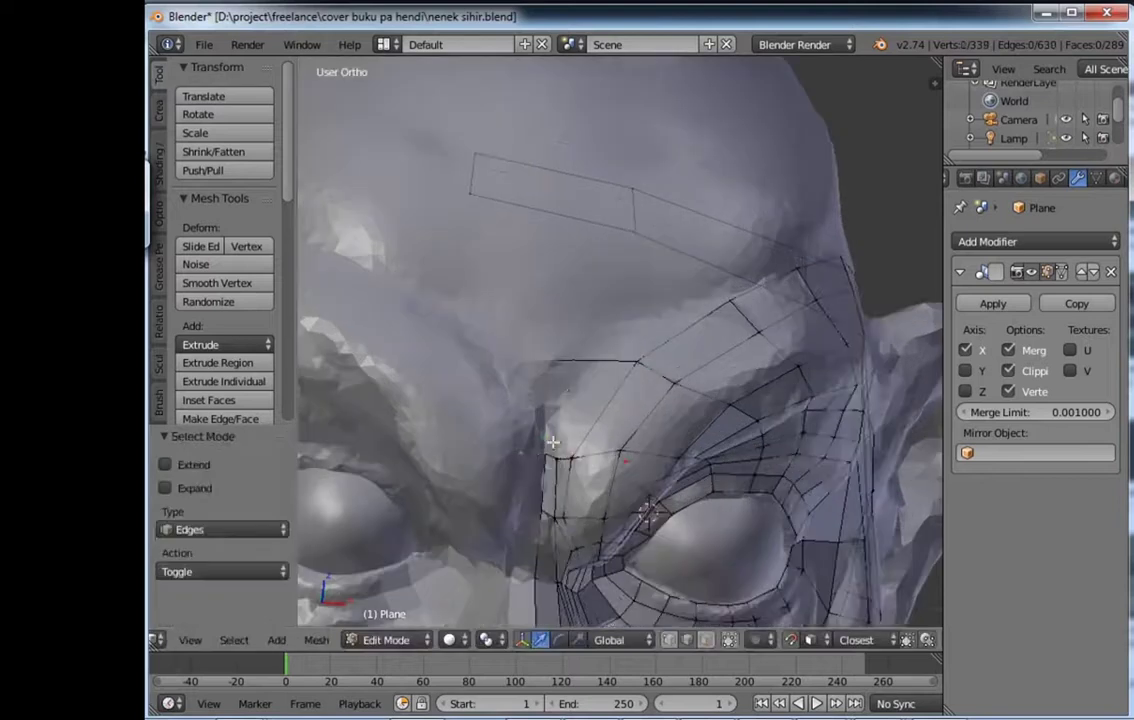
pyautogui.hotkey('ctrl', 'Tab')
pyautogui.click(552, 357)
pyautogui.scroll(-3, 552, 357)
pyautogui.press('e')
pyautogui.click(587, 225)
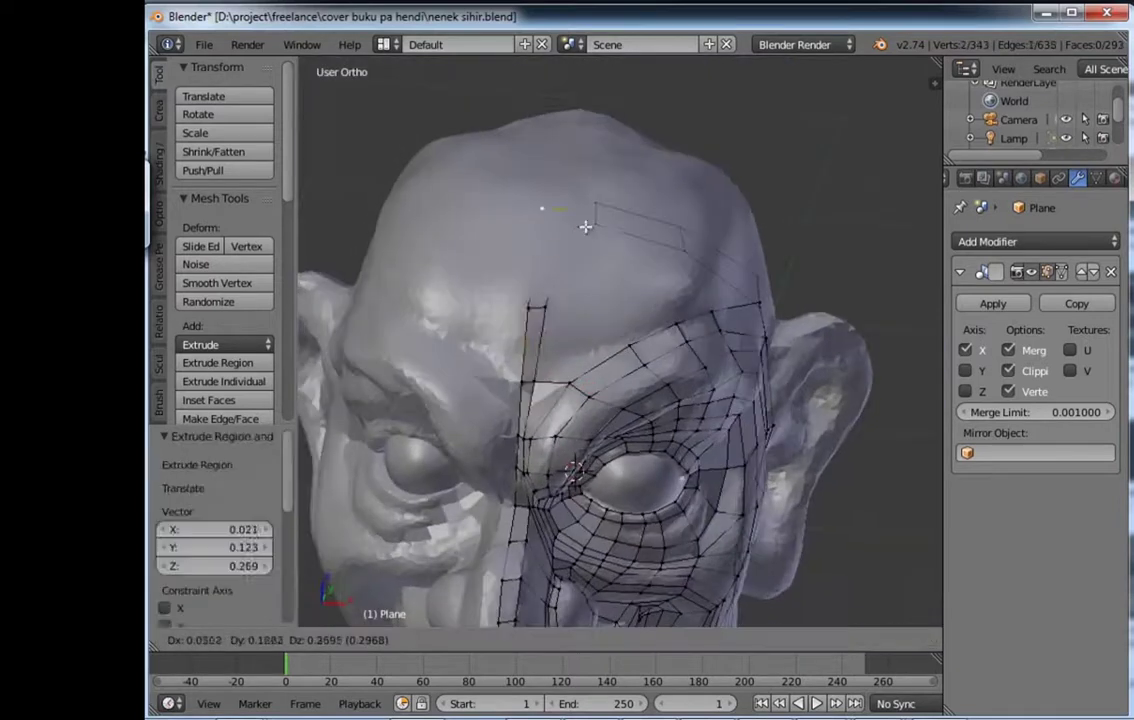
pyautogui.scroll(3, 591, 340)
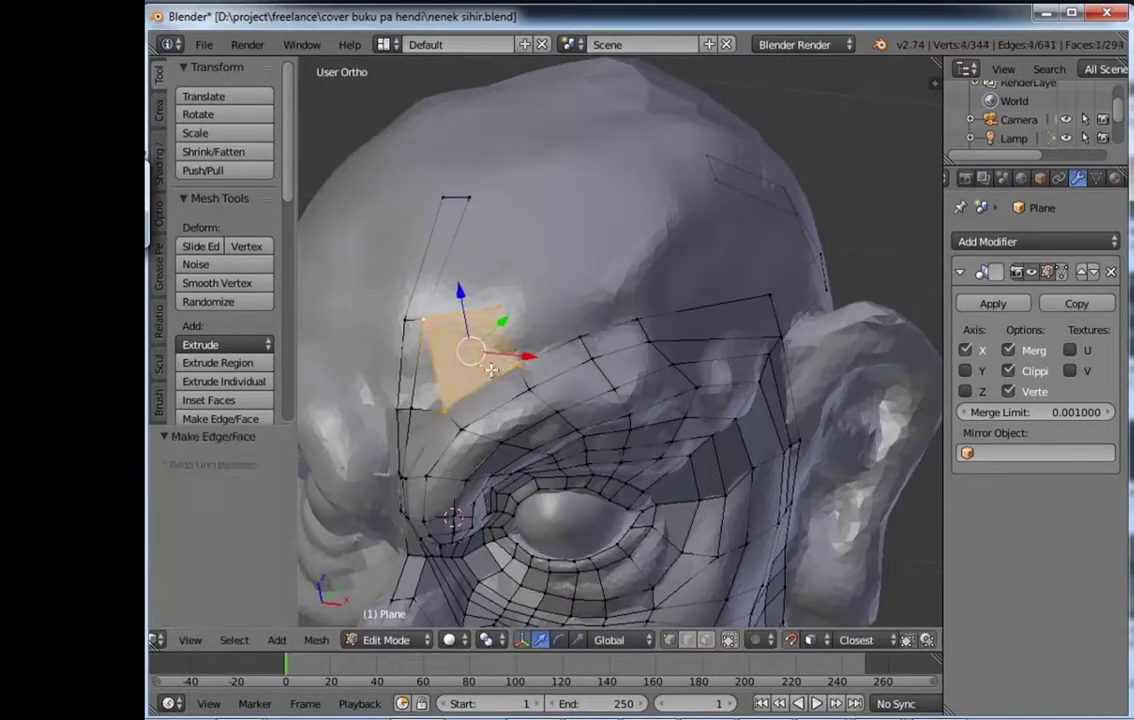
# Step: Undo that and extrude a vertex over the forehead instead
pyautogui.hotkey('ctrl', 'z')
pyautogui.moveTo(491, 370); pyautogui.dragTo(470, 390, button='middle')
pyautogui.press('e')
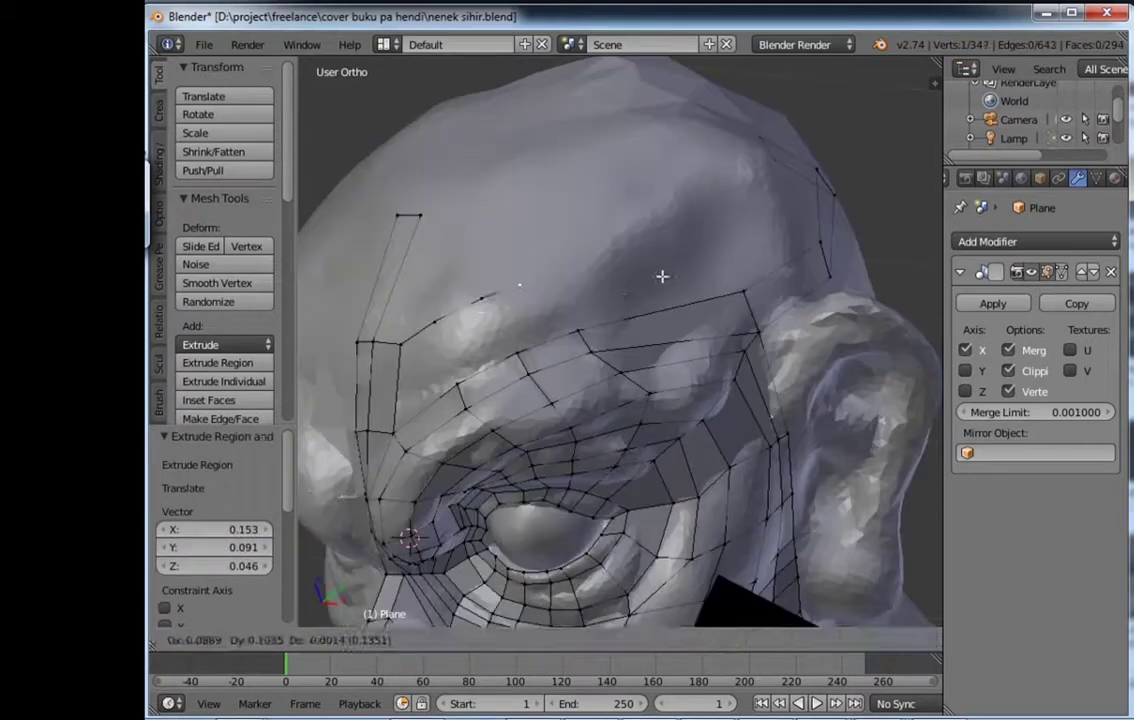
pyautogui.moveTo(537, 296); pyautogui.dragTo(840, 356, button='middle')
pyautogui.click(672, 344)
# Step: Fill a face between the forehead vertices to close the gap
pyautogui.moveTo(672, 344)
pyautogui.mouseDown(button='middle')
pyautogui.moveTo(562, 352)
pyautogui.moveTo(653, 281)
pyautogui.moveTo(557, 291)
pyautogui.mouseUp(button='middle')
pyautogui.press('f')
pyautogui.moveTo(673, 283)
pyautogui.mouseDown(button='middle')
pyautogui.moveTo(628, 347)
pyautogui.moveTo(564, 280)
pyautogui.mouseUp(button='middle')
pyautogui.click(554, 288)
pyautogui.scroll(-3, 450, 471)
pyautogui.moveTo(450, 471); pyautogui.dragTo(400, 324, button='middle')
# Step: Extrude the cheek edge twice toward the ear
pyautogui.press('Tab')
pyautogui.press('Tab')
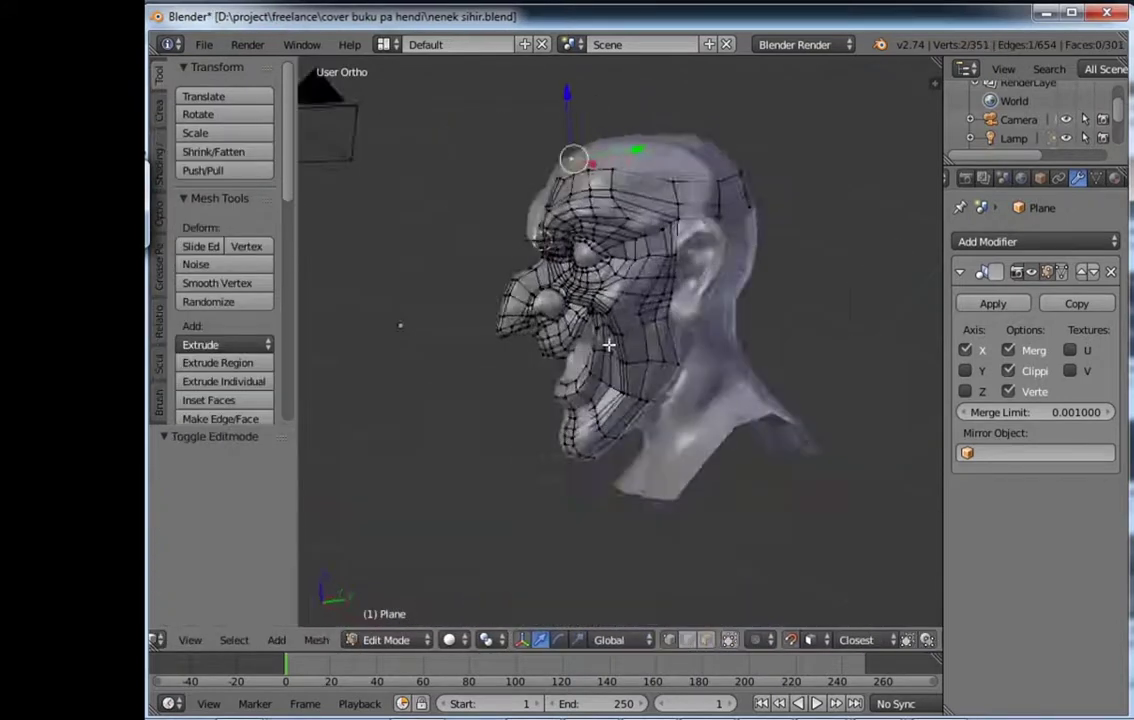
pyautogui.scroll(4, 400, 324)
pyautogui.moveTo(759, 501); pyautogui.dragTo(570, 450, button='middle')
pyautogui.press('e')
pyautogui.click(630, 410)
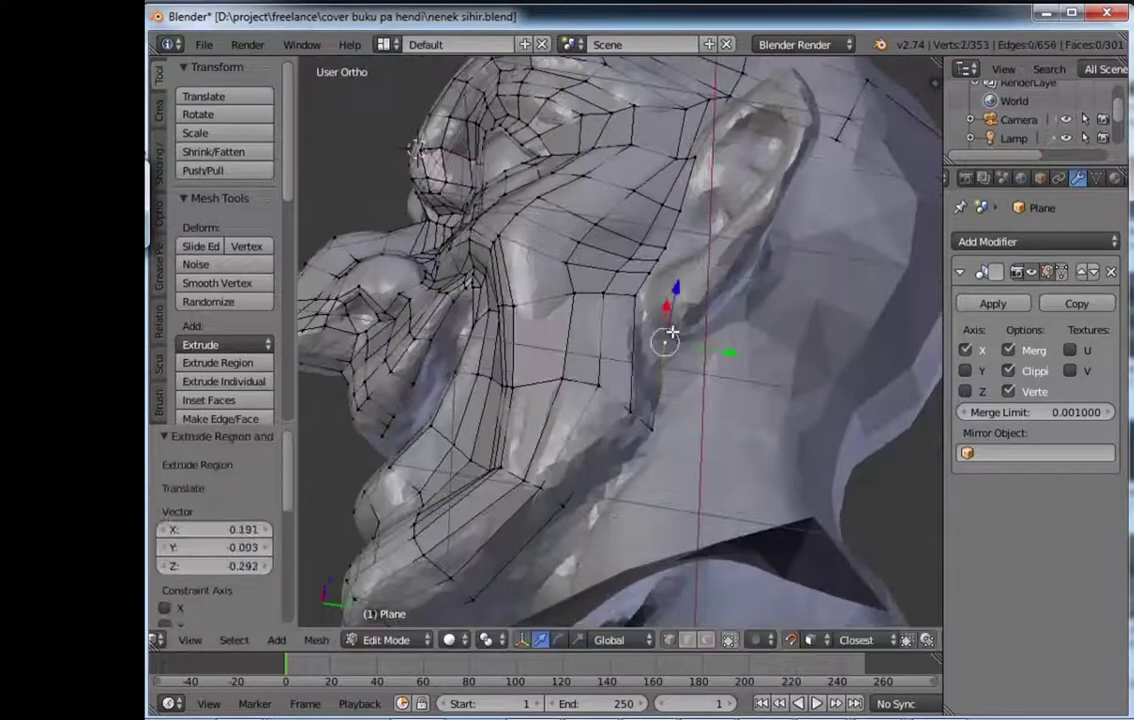
pyautogui.moveTo(648, 437); pyautogui.dragTo(617, 447, button='middle')
pyautogui.press('e')
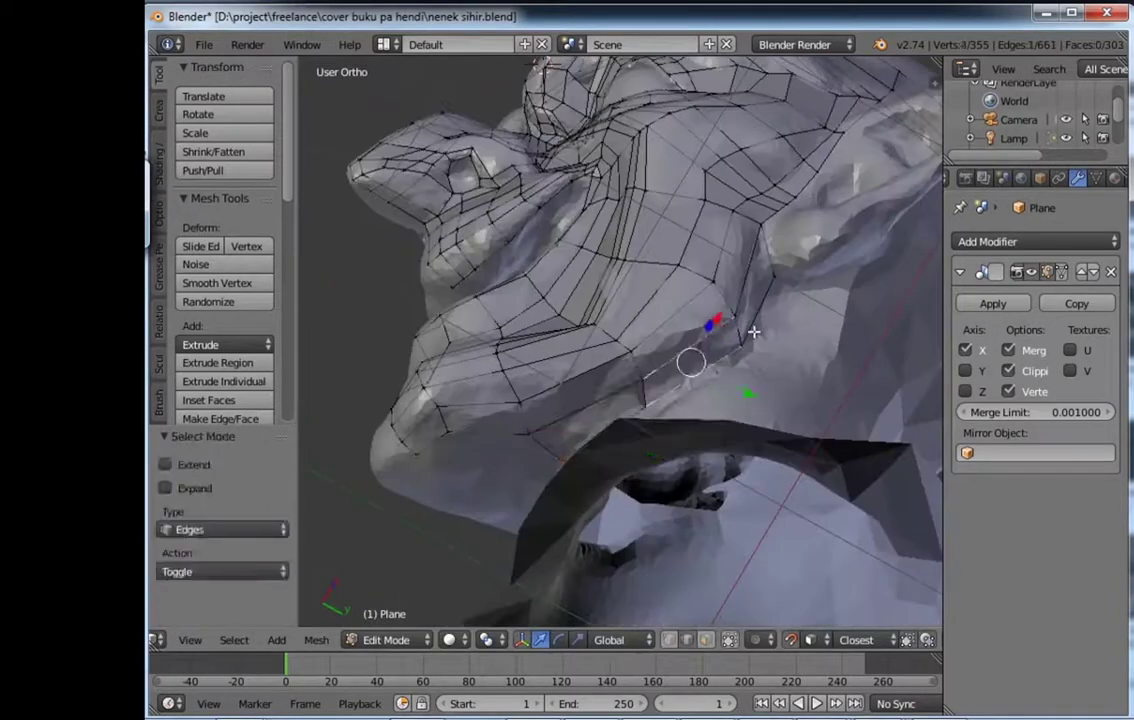
pyautogui.moveTo(708, 311); pyautogui.dragTo(565, 432, button='middle')
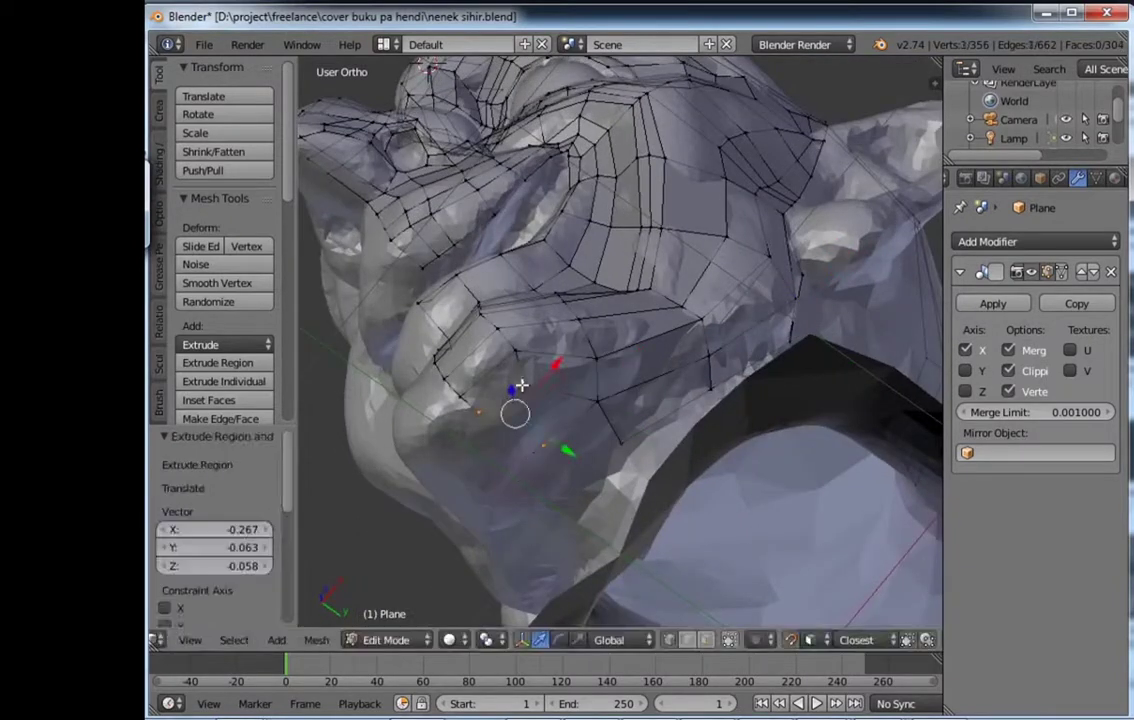
# Step: Extrude the jaw vertex back along the jaw line
pyautogui.click(643, 532)
pyautogui.press('KP_3')
pyautogui.moveTo(683, 405); pyautogui.dragTo(620, 435, button='middle')
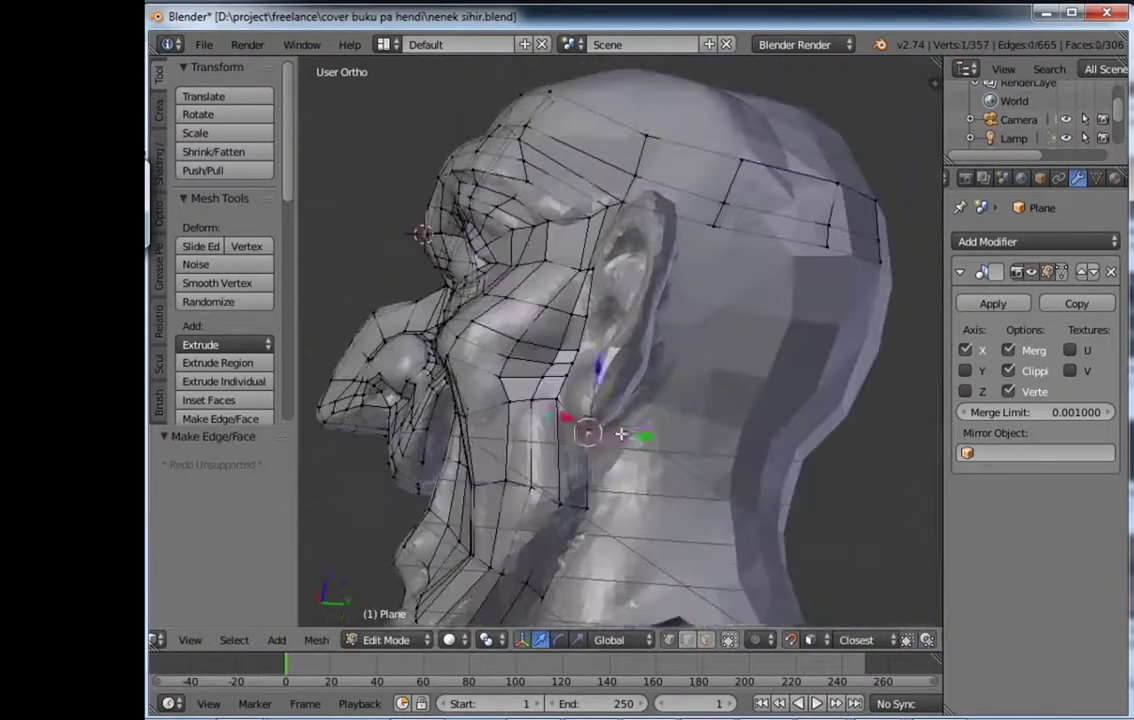
pyautogui.press('e')
pyautogui.click(716, 288)
pyautogui.moveTo(678, 271)
pyautogui.mouseDown(button='middle')
pyautogui.moveTo(716, 190)
pyautogui.moveTo(622, 377)
pyautogui.mouseUp(button='middle')
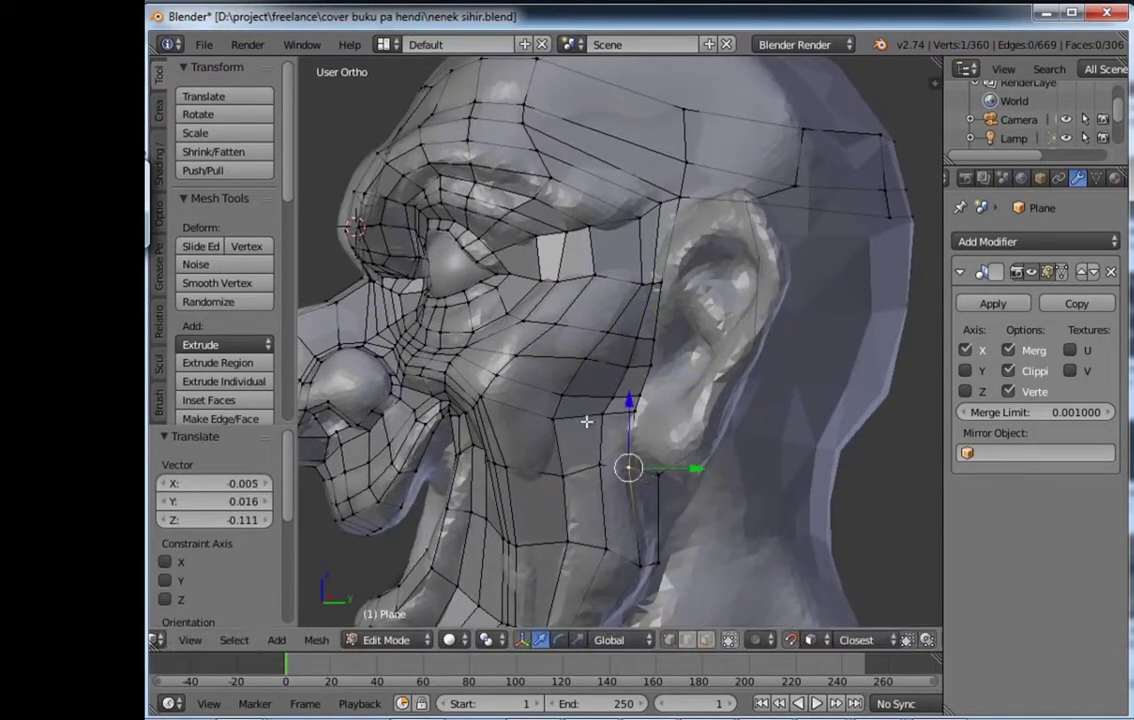
# Step: Move a jaw vertex into place on the sculpt surface
pyautogui.moveTo(638, 411)
pyautogui.mouseDown(button='middle')
pyautogui.moveTo(678, 368)
pyautogui.moveTo(672, 450)
pyautogui.mouseUp(button='middle')
pyautogui.moveTo(672, 450); pyautogui.dragTo(678, 461)
pyautogui.moveTo(678, 461)
pyautogui.mouseDown(button='middle')
pyautogui.moveTo(678, 436)
pyautogui.moveTo(604, 467)
pyautogui.mouseUp(button='middle')
pyautogui.click(593, 473)
pyautogui.scroll(-4, 593, 473)
# Step: Preview the mesh, then fill a forehead face and move its vertices into place
pyautogui.press('Tab')
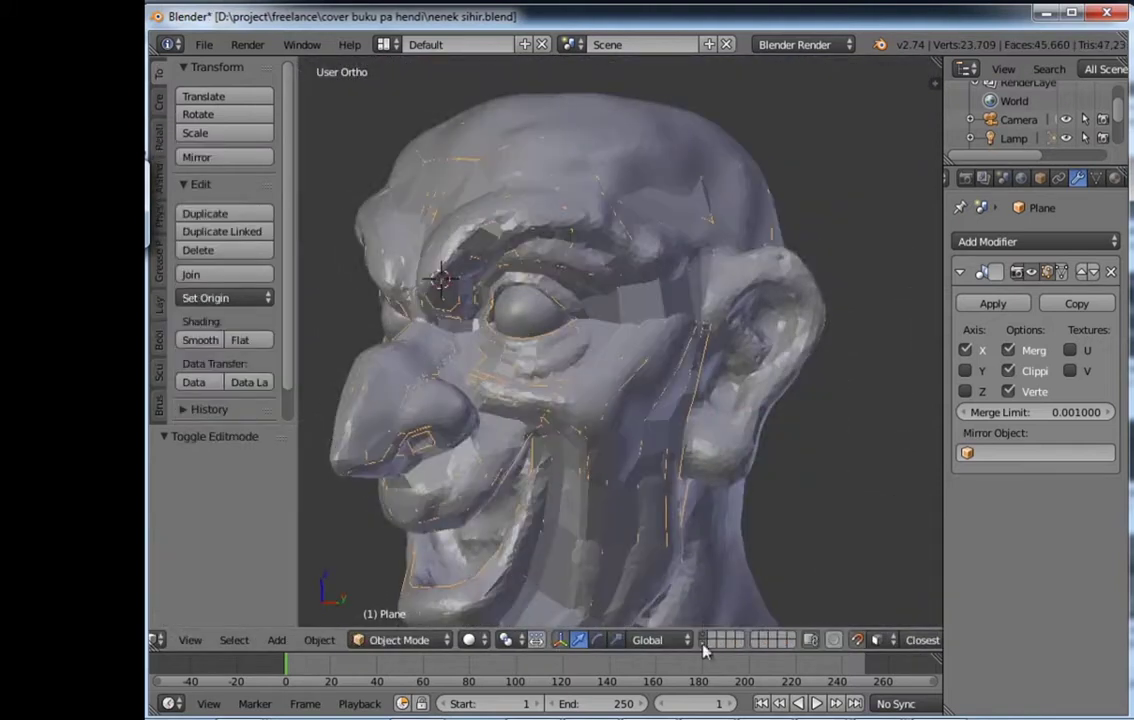
pyautogui.moveTo(622, 570)
pyautogui.mouseDown(button='middle')
pyautogui.moveTo(579, 416)
pyautogui.moveTo(576, 261)
pyautogui.moveTo(435, 223)
pyautogui.moveTo(590, 127)
pyautogui.moveTo(580, 233)
pyautogui.mouseUp(button='middle')
pyautogui.press('Tab')
pyautogui.rightClick(580, 233)
pyautogui.moveTo(580, 233); pyautogui.dragTo(616, 257)
pyautogui.press('f')
pyautogui.moveTo(616, 257); pyautogui.dragTo(549, 267, button='middle')
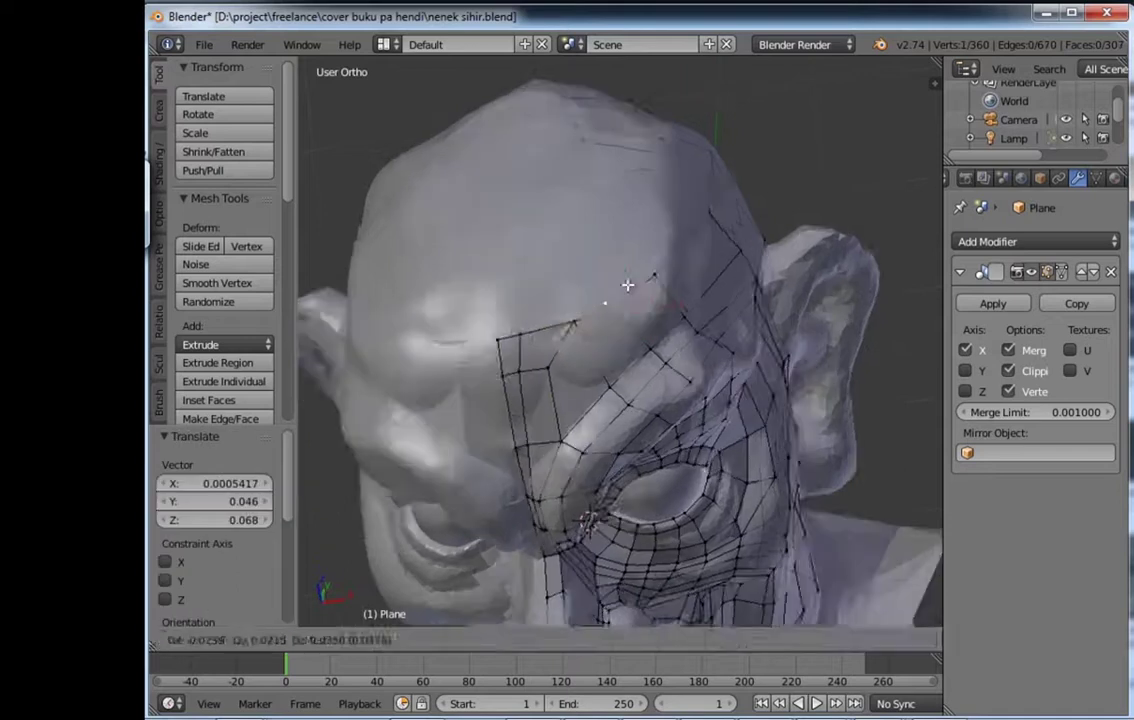
pyautogui.press('g')
# Step: Extrude the edges at the back of the head and fill a face
pyautogui.click(616, 321)
pyautogui.moveTo(616, 321)
pyautogui.mouseDown(button='middle')
pyautogui.moveTo(673, 352)
pyautogui.moveTo(653, 472)
pyautogui.mouseUp(button='middle')
pyautogui.press('e')
pyautogui.press('f')
pyautogui.moveTo(694, 284)
pyautogui.mouseDown(button='middle')
pyautogui.moveTo(664, 306)
pyautogui.moveTo(654, 400)
pyautogui.mouseUp(button='middle')
# Step: Extrude an edge down the side of the head and fill the new face
pyautogui.press('g')
pyautogui.click(630, 275)
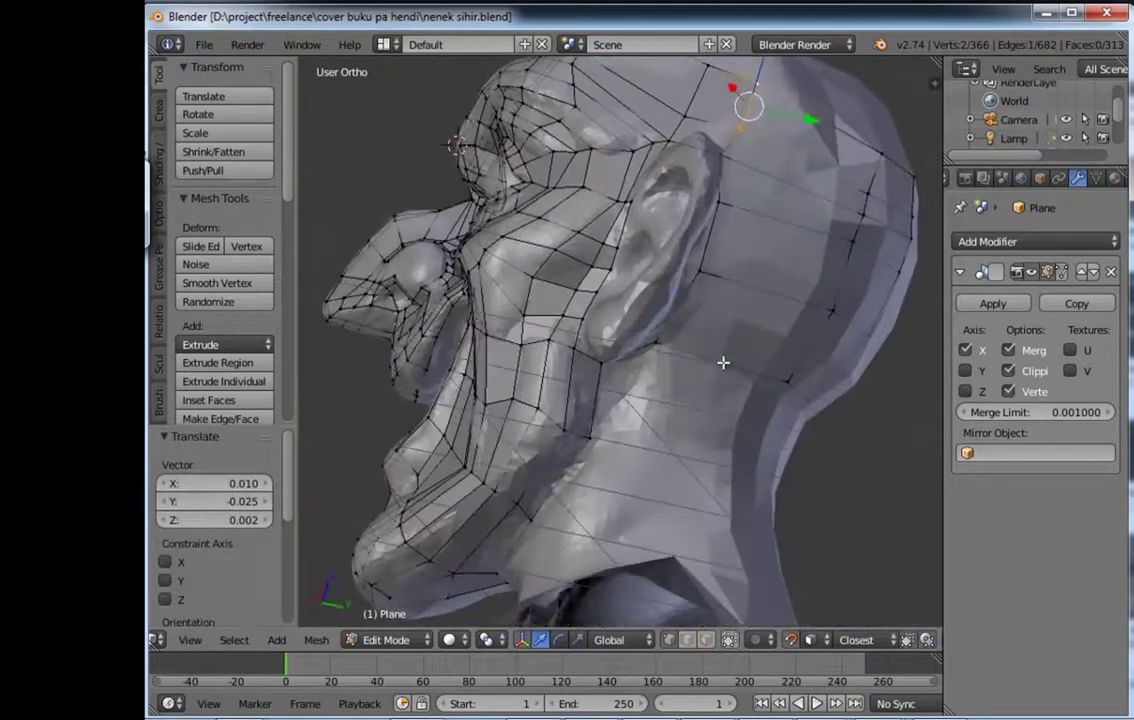
pyautogui.press('e')
pyautogui.click(627, 462)
pyautogui.moveTo(627, 462)
pyautogui.mouseDown(button='middle')
pyautogui.moveTo(501, 473)
pyautogui.moveTo(598, 368)
pyautogui.moveTo(719, 309)
pyautogui.mouseUp(button='middle')
pyautogui.press('f')
# Step: Extrude the edge further and switch back to vertex selection
pyautogui.press('e')
pyautogui.click(780, 337)
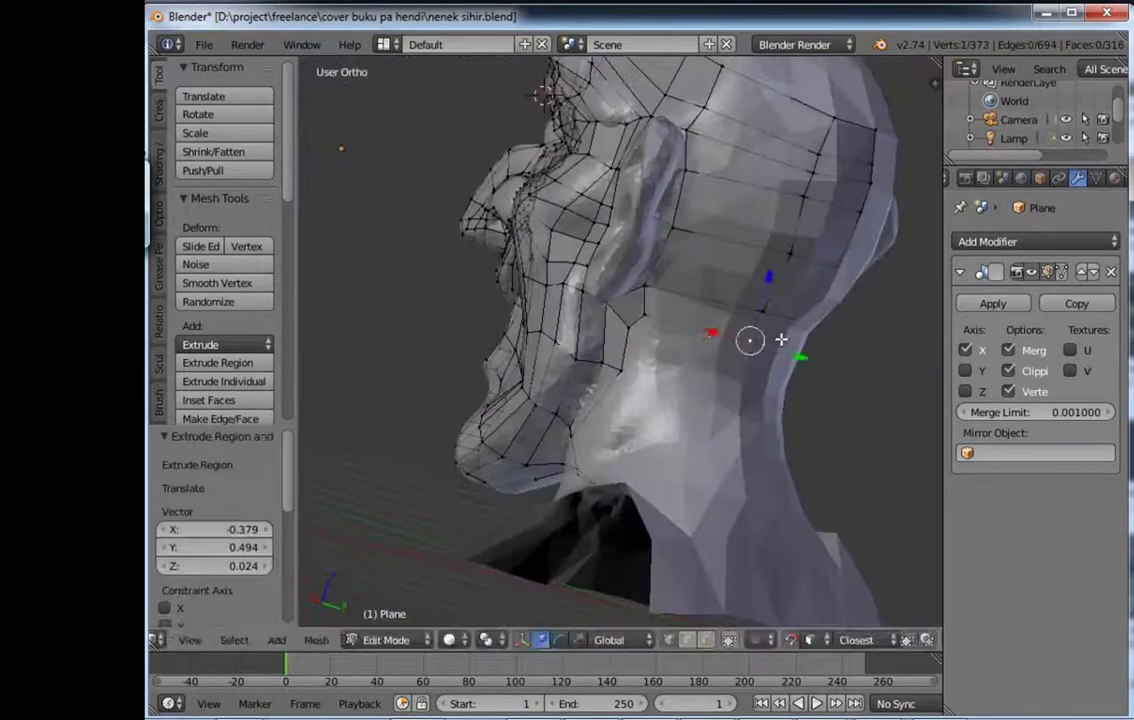
pyautogui.moveTo(780, 337)
pyautogui.mouseDown(button='middle')
pyautogui.moveTo(420, 321)
pyautogui.moveTo(692, 311)
pyautogui.mouseUp(button='middle')
pyautogui.press('2')
pyautogui.hotkey('ctrl', 'Tab')
pyautogui.click(655, 274)
# Step: From the side view, snap two vertices onto the head surface
pyautogui.press('KP_3')
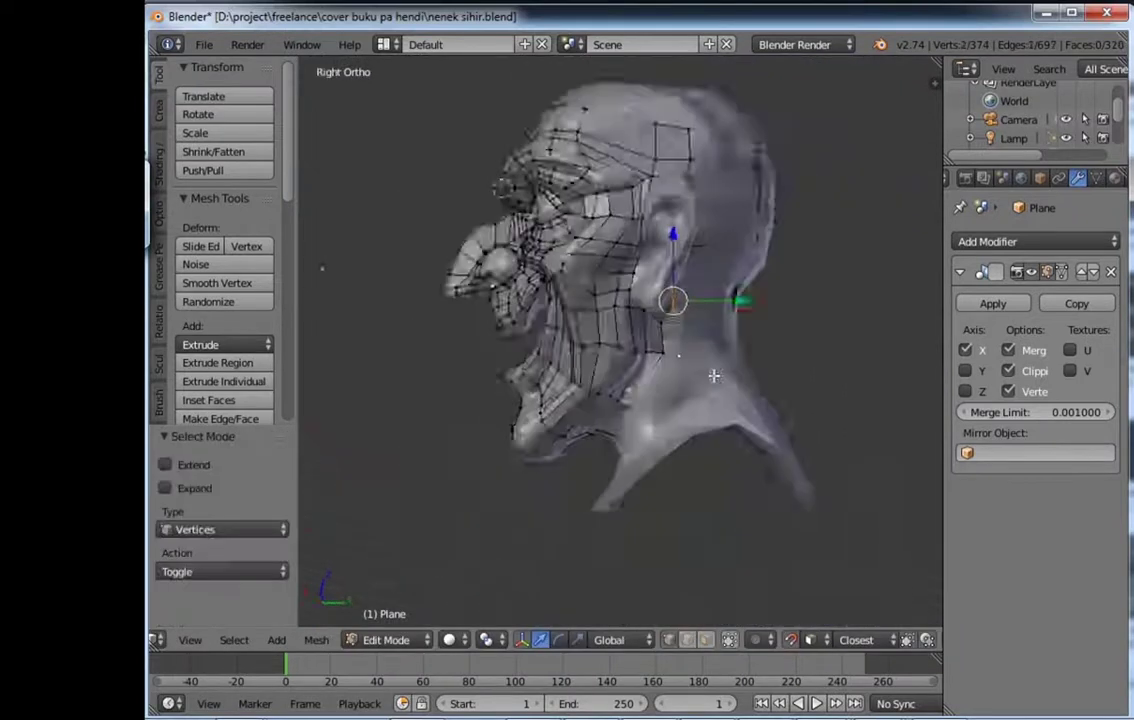
pyautogui.press('g')
pyautogui.scroll(3, 565, 348)
pyautogui.press('g')
pyautogui.click(565, 348)
pyautogui.scroll(-3, 708, 339)
# Step: Extrude an edge down the neck and fill the remaining gap with a face
pyautogui.press('g')
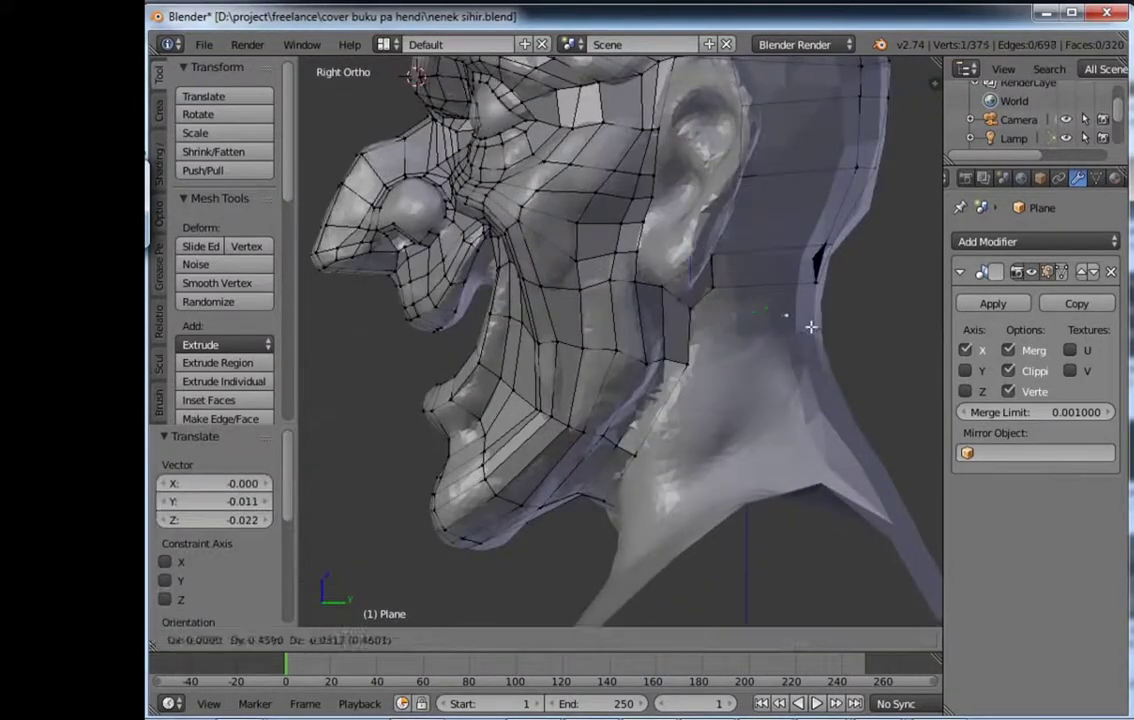
pyautogui.moveTo(810, 321); pyautogui.dragTo(751, 306, button='middle')
pyautogui.press('e')
pyautogui.press('f')
pyautogui.moveTo(672, 303); pyautogui.dragTo(673, 291, button='middle')
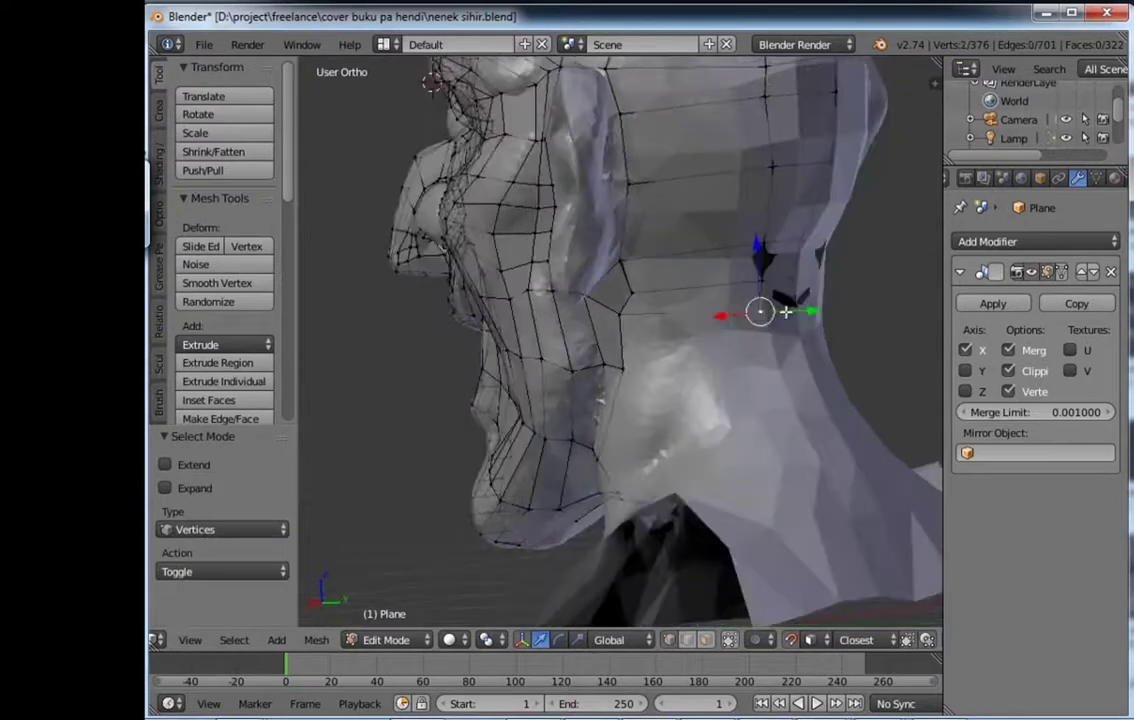
# Step: Extrude the neck border edges into place, then return to vertex selection
pyautogui.press('e')
pyautogui.click(714, 448)
pyautogui.press('e')
pyautogui.click(741, 564)
pyautogui.moveTo(741, 564)
pyautogui.mouseDown(button='middle')
pyautogui.moveTo(764, 377)
pyautogui.moveTo(656, 443)
pyautogui.moveTo(724, 372)
pyautogui.mouseUp(button='middle')
pyautogui.hotkey('ctrl', 'Tab')
pyautogui.click(627, 345)
# Step: Extrude the neck border twice more and fill the gap with a face
pyautogui.press('e')
pyautogui.click(731, 420)
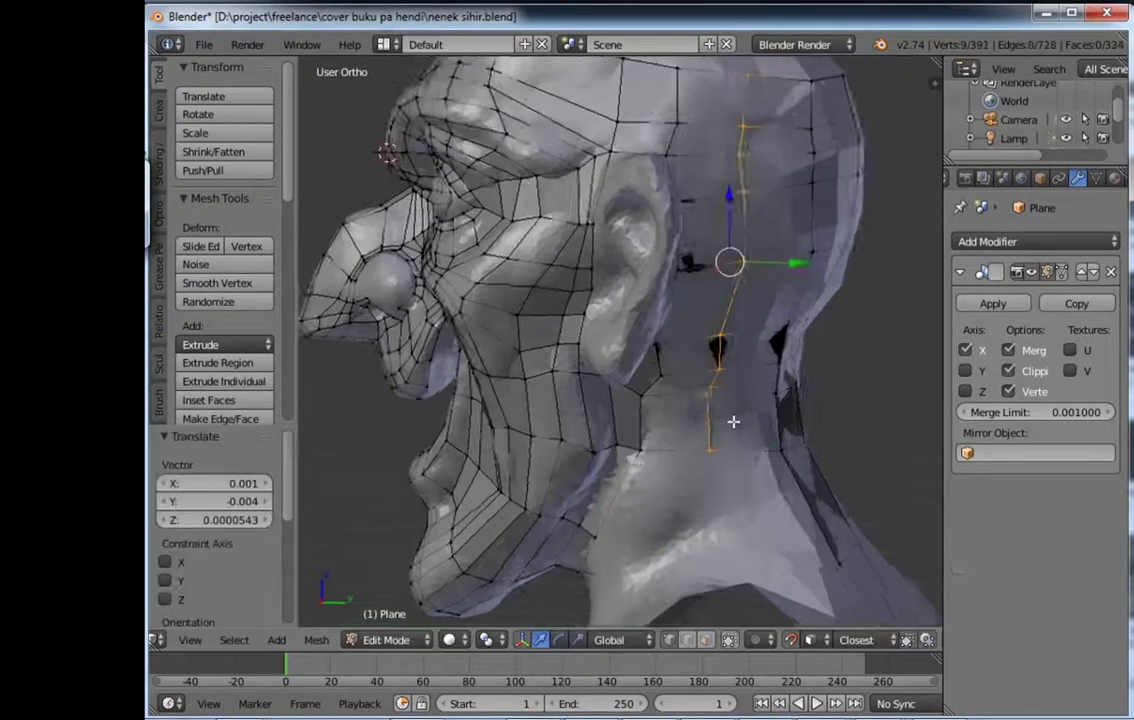
pyautogui.moveTo(731, 420); pyautogui.dragTo(678, 412, button='middle')
pyautogui.press('e')
pyautogui.click(705, 347)
pyautogui.moveTo(705, 347); pyautogui.dragTo(815, 420, button='middle')
pyautogui.press('f')
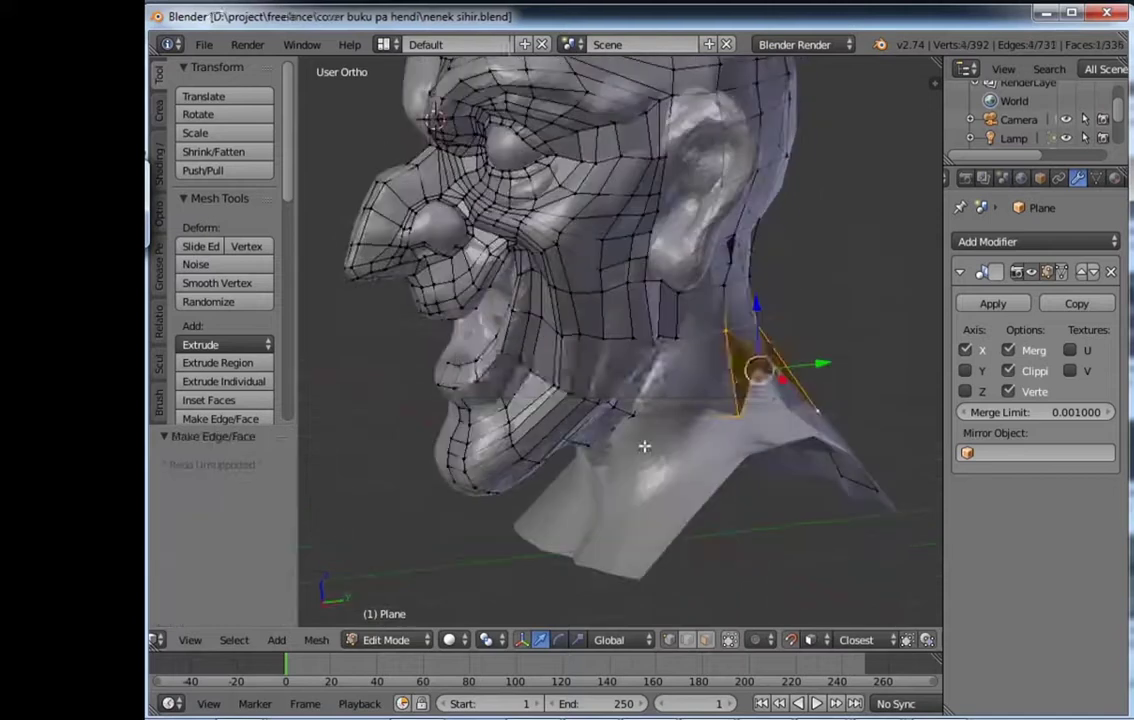
# Step: Extrude two more vertices further down the neck
pyautogui.moveTo(645, 448)
pyautogui.mouseDown(button='middle')
pyautogui.moveTo(600, 448)
pyautogui.moveTo(720, 485)
pyautogui.mouseUp(button='middle')
pyautogui.press('e')
pyautogui.click(637, 543)
pyautogui.press('e')
pyautogui.press('e')
pyautogui.click(690, 460)
# Step: Add a loop cut along the neck strip, then adjust and connect neck vertices
pyautogui.hotkey('ctrl', 'r')
pyautogui.click(676, 447)
pyautogui.click(676, 447)
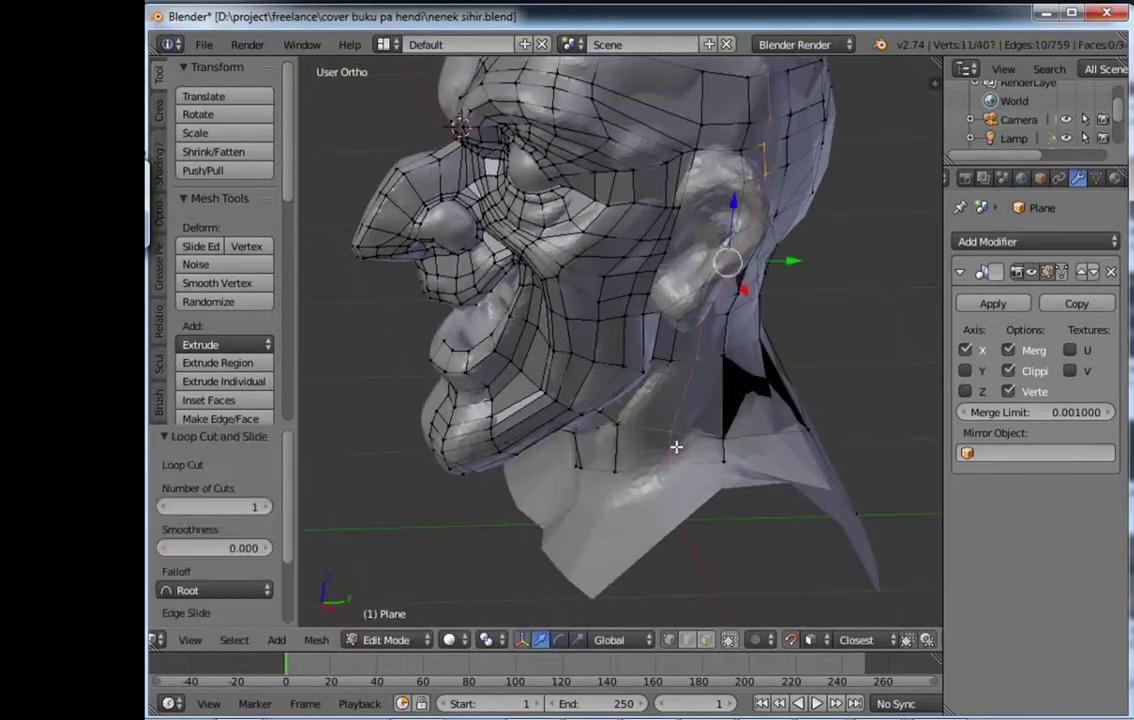
pyautogui.moveTo(676, 447)
pyautogui.mouseDown(button='middle')
pyautogui.moveTo(663, 443)
pyautogui.moveTo(645, 299)
pyautogui.moveTo(669, 485)
pyautogui.moveTo(735, 500)
pyautogui.moveTo(641, 381)
pyautogui.moveTo(638, 425)
pyautogui.mouseUp(button='middle')
pyautogui.press('g')
pyautogui.click(668, 458)
pyautogui.rightClick(729, 507)
pyautogui.press('f')
pyautogui.click(762, 441)
# Step: Slide the new edge loop into place and add a loop cut across the nose
pyautogui.press('g')
pyautogui.press('g')
pyautogui.click(648, 426)
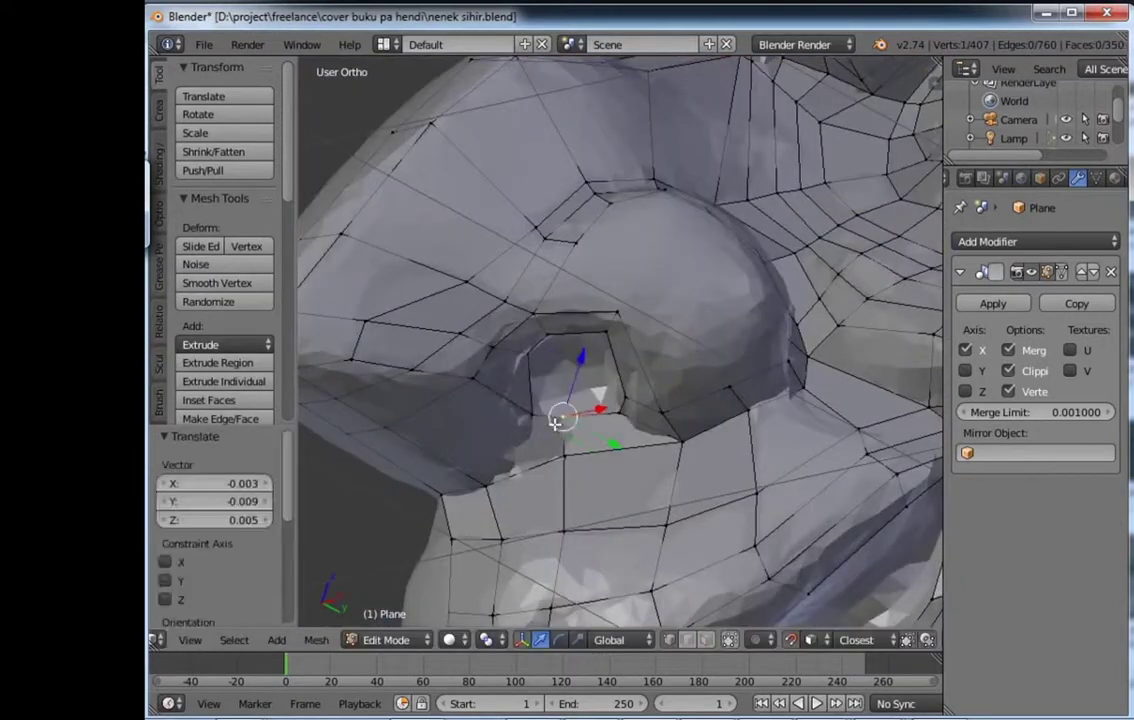
pyautogui.click(518, 375)
pyautogui.hotkey('ctrl', 'r')
pyautogui.click(521, 392)
pyautogui.moveTo(521, 392); pyautogui.dragTo(491, 329, button='middle')
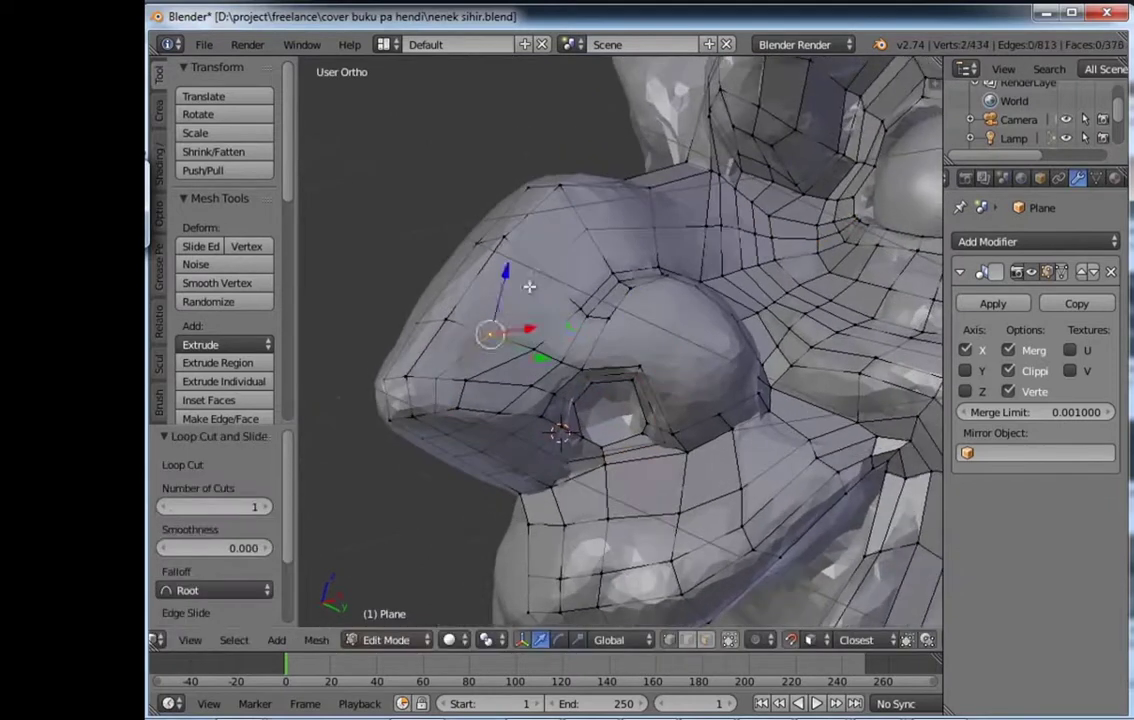
pyautogui.moveTo(570, 325); pyautogui.dragTo(657, 351, button='middle')
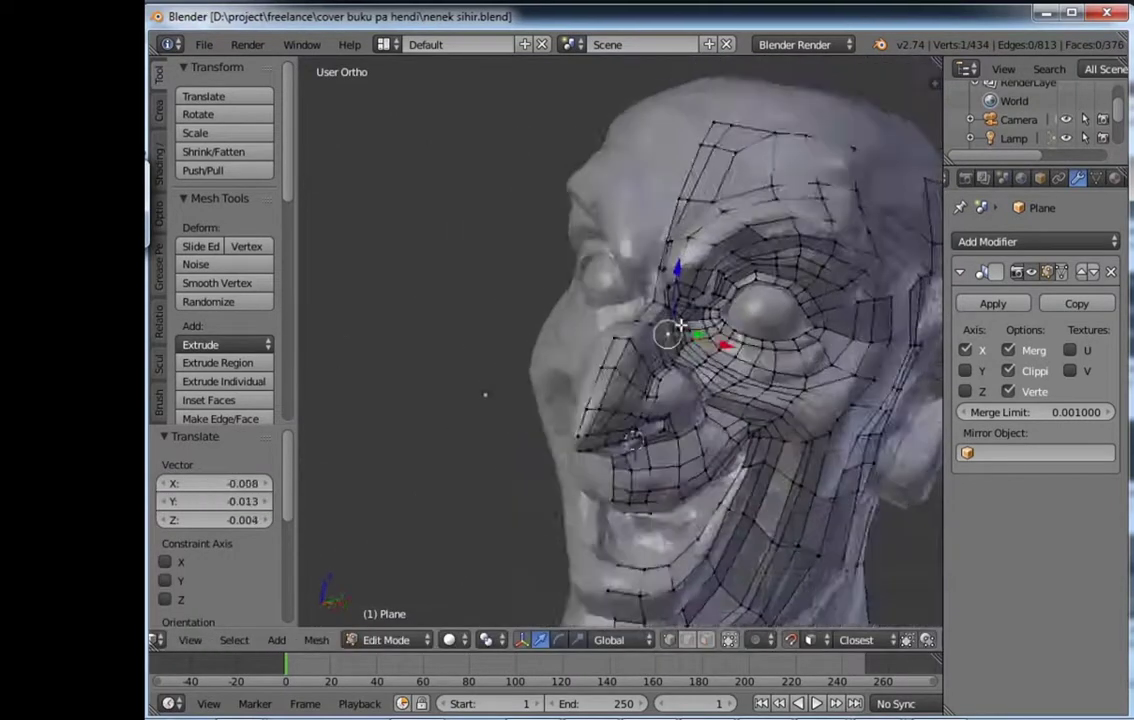
# Step: Add a loop cut across the brow and move the new vertices onto the scalp
pyautogui.hotkey('ctrl', 'r')
pyautogui.click(734, 263)
pyautogui.moveTo(734, 263)
pyautogui.mouseDown(button='middle')
pyautogui.moveTo(752, 380)
pyautogui.moveTo(489, 266)
pyautogui.mouseUp(button='middle')
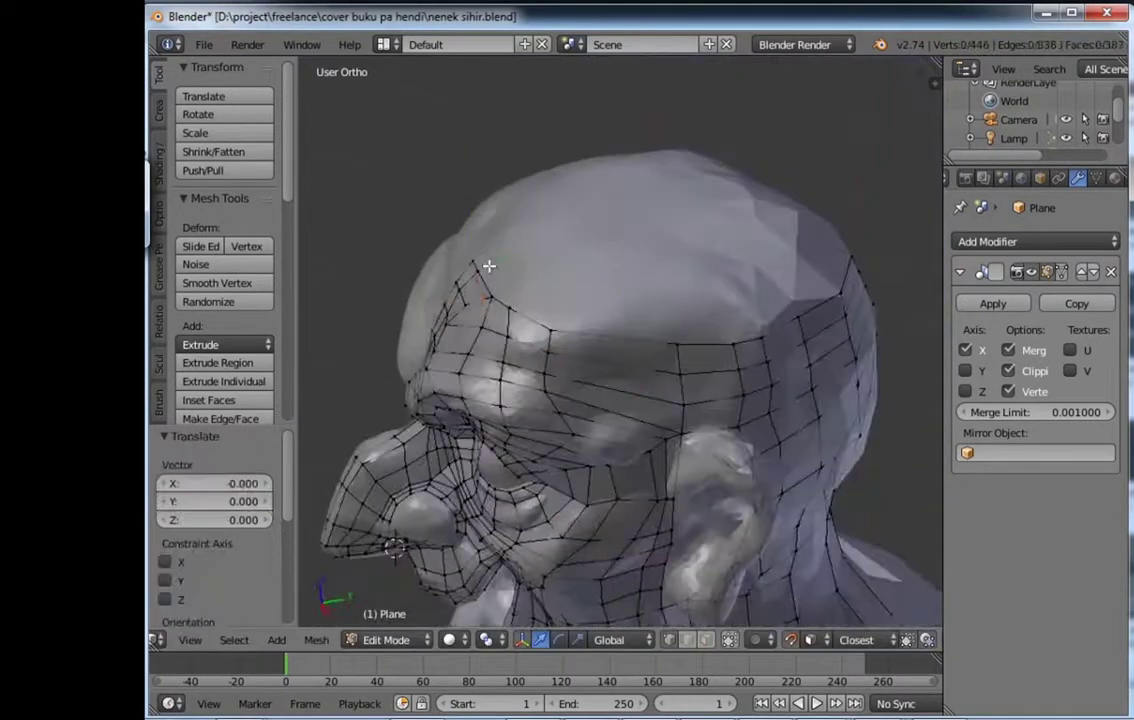
pyautogui.press('g')
pyautogui.click(552, 283)
# Step: Extrude the forehead's upper edges back over the top of the scalp
pyautogui.press('e')
pyautogui.click(575, 296)
pyautogui.moveTo(575, 296); pyautogui.dragTo(678, 272, button='middle')
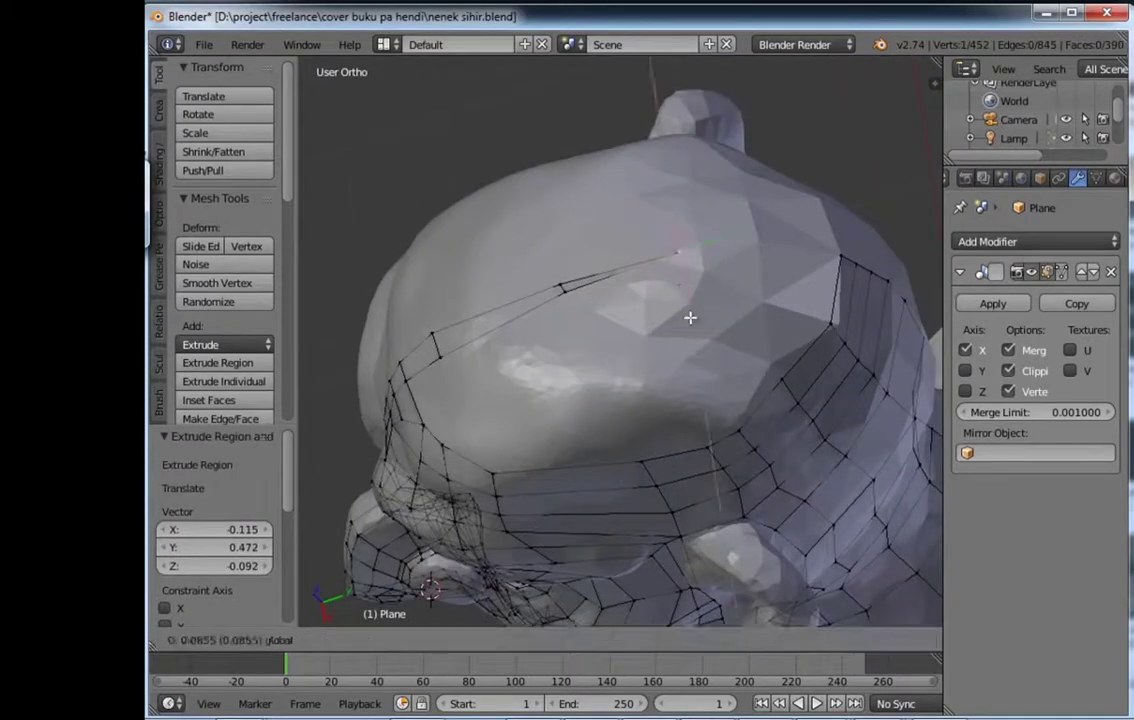
pyautogui.click(690, 317)
pyautogui.moveTo(690, 317)
pyautogui.mouseDown(button='middle')
pyautogui.moveTo(662, 381)
pyautogui.moveTo(772, 375)
pyautogui.moveTo(733, 356)
pyautogui.moveTo(720, 373)
pyautogui.moveTo(694, 373)
pyautogui.mouseUp(button='middle')
# Step: Fill the gaps at the crown with new faces, undoing one wrong fill
pyautogui.click(698, 376)
pyautogui.press('f')
pyautogui.click(800, 392)
pyautogui.press('g')
pyautogui.click(750, 373)
pyautogui.press('f')
pyautogui.hotkey('ctrl', 'z')
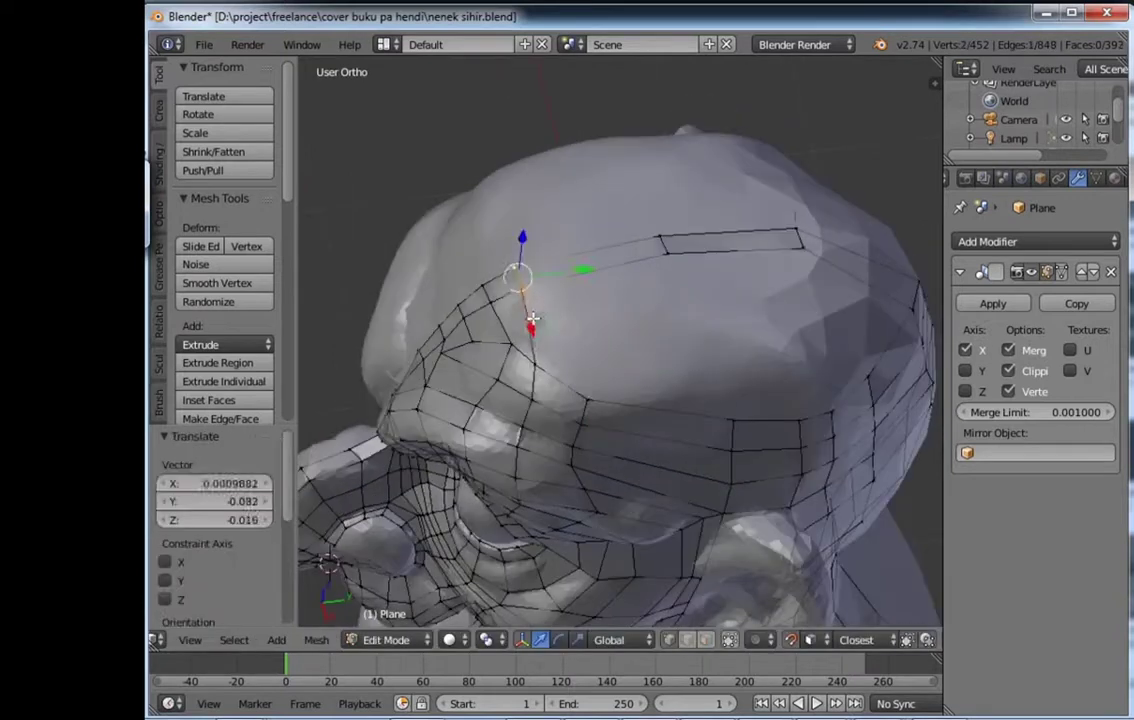
pyautogui.hotkey('ctrl', 'z')
pyautogui.press('f')
# Step: Move more crown vertices onto the scalp and fill the remaining crown gap with a face
pyautogui.moveTo(606, 281)
pyautogui.mouseDown(button='middle')
pyautogui.moveTo(650, 392)
pyautogui.moveTo(537, 329)
pyautogui.moveTo(710, 428)
pyautogui.mouseUp(button='middle')
pyautogui.keyDown('ctrl'); pyautogui.rightClick(626, 469); pyautogui.keyUp('ctrl')
pyautogui.press('g')
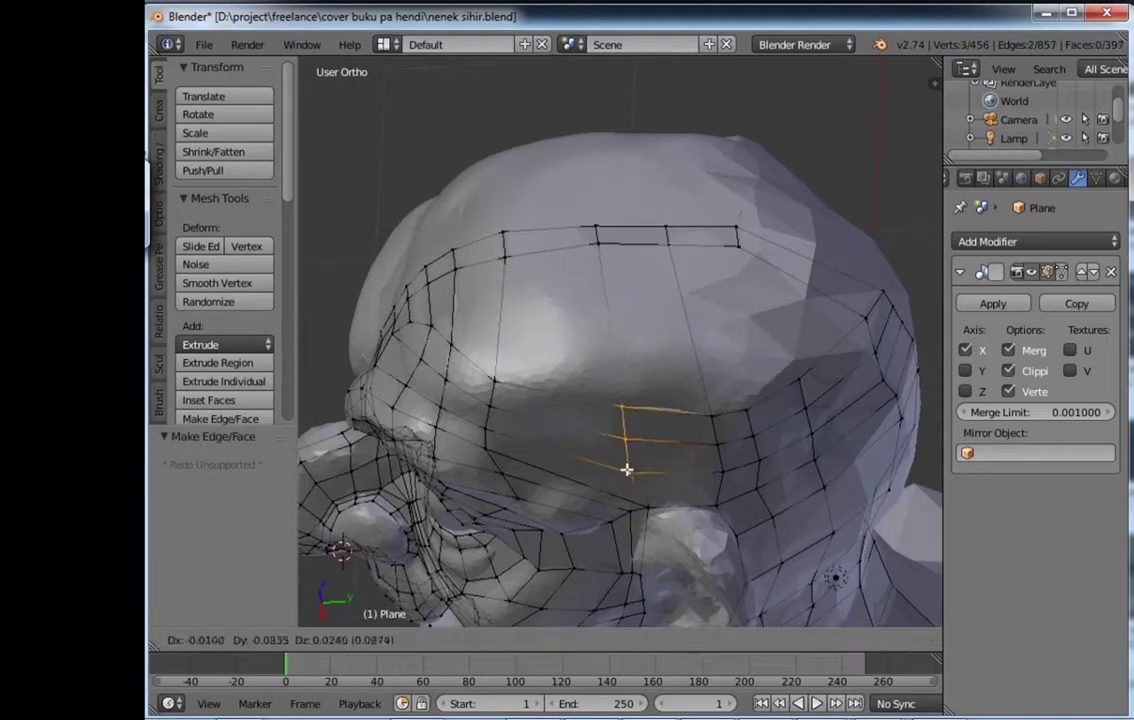
pyautogui.press('a')
pyautogui.moveTo(606, 259)
pyautogui.mouseDown(button='middle')
pyautogui.moveTo(600, 301)
pyautogui.moveTo(642, 407)
pyautogui.mouseUp(button='middle')
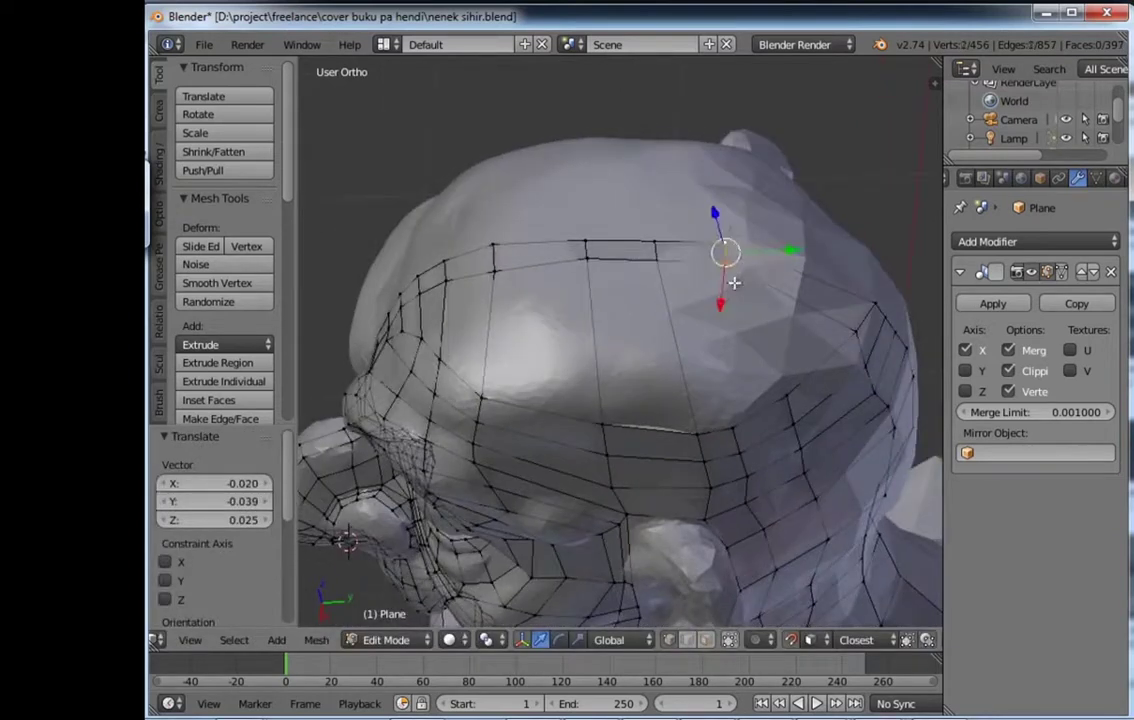
pyautogui.press('f')
pyautogui.moveTo(656, 285); pyautogui.dragTo(706, 428, button='middle')
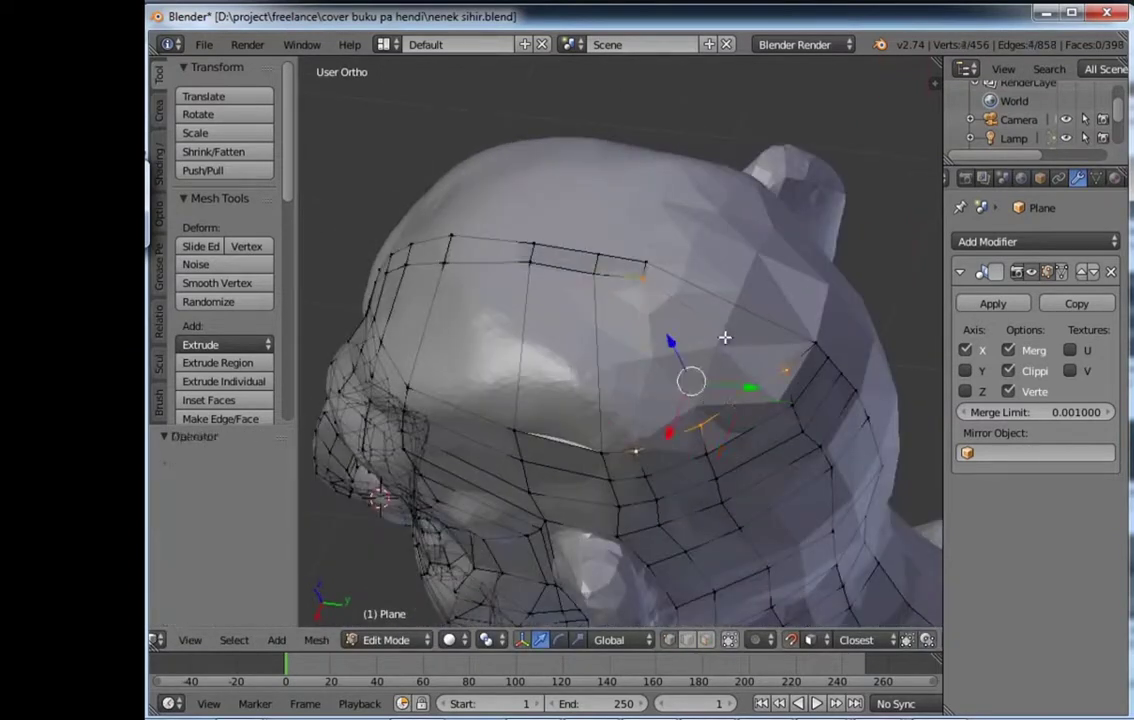
pyautogui.click(671, 340)
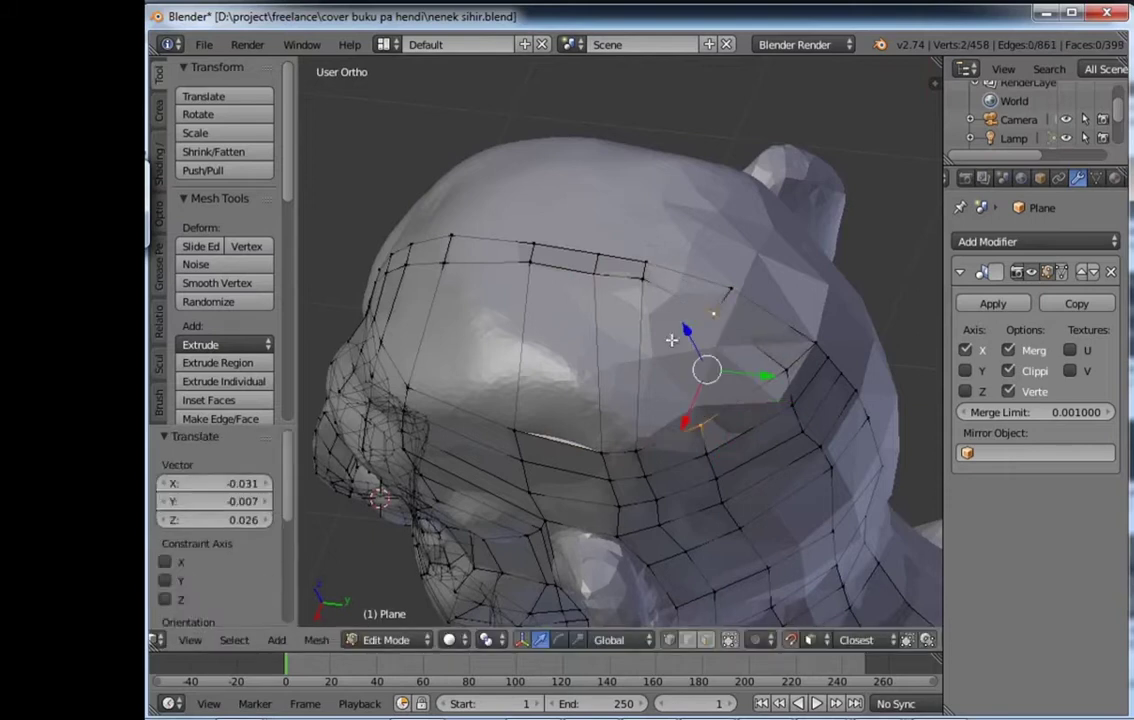
# Step: Add loop cuts across the crown and around the eye
pyautogui.hotkey('ctrl', 'r')
pyautogui.click(756, 358)
pyautogui.moveTo(756, 358); pyautogui.dragTo(756, 368, button='middle')
pyautogui.moveTo(689, 422)
pyautogui.mouseDown(button='middle')
pyautogui.moveTo(655, 375)
pyautogui.moveTo(731, 271)
pyautogui.moveTo(738, 378)
pyautogui.moveTo(734, 337)
pyautogui.moveTo(671, 410)
pyautogui.moveTo(600, 321)
pyautogui.moveTo(700, 390)
pyautogui.moveTo(818, 423)
pyautogui.mouseUp(button='middle')
pyautogui.hotkey('ctrl', 'r')
pyautogui.click(731, 271)
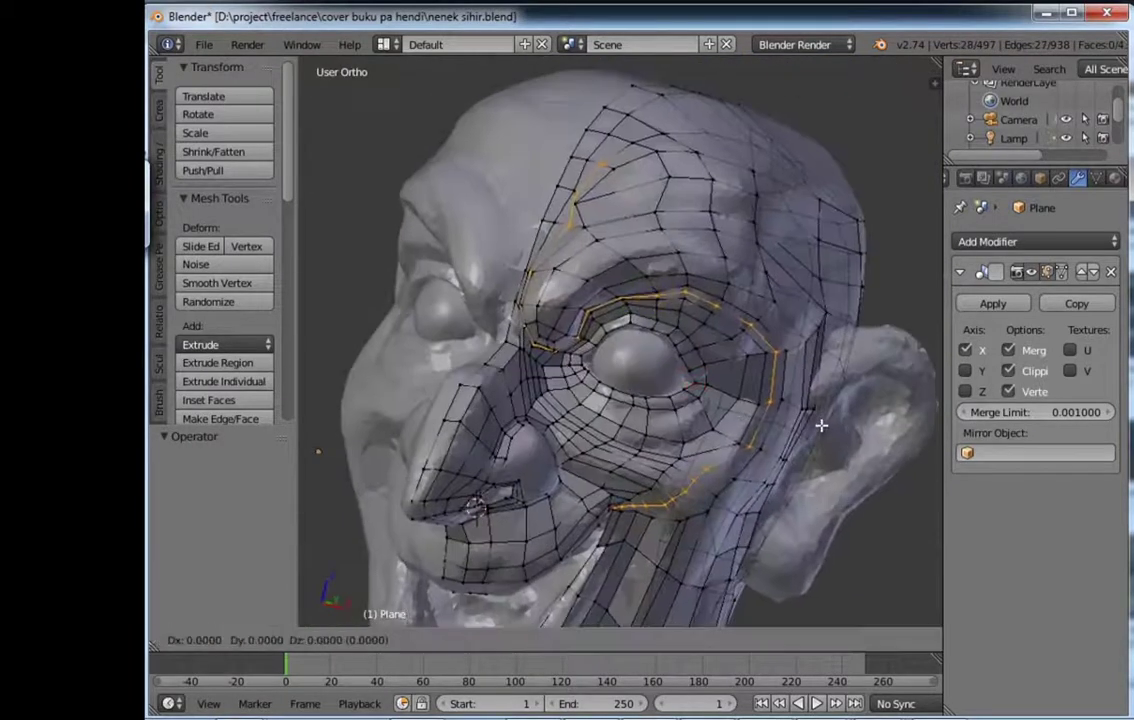
# Step: Inspect the eyes, forehead and nose from several angles, cancelling a stray vertex move
pyautogui.scroll(5, 527, 378)
pyautogui.moveTo(527, 378); pyautogui.dragTo(477, 386, button='right')
pyautogui.moveTo(513, 339); pyautogui.dragTo(520, 334, button='right')
pyautogui.moveTo(520, 334); pyautogui.dragTo(572, 296, button='middle')
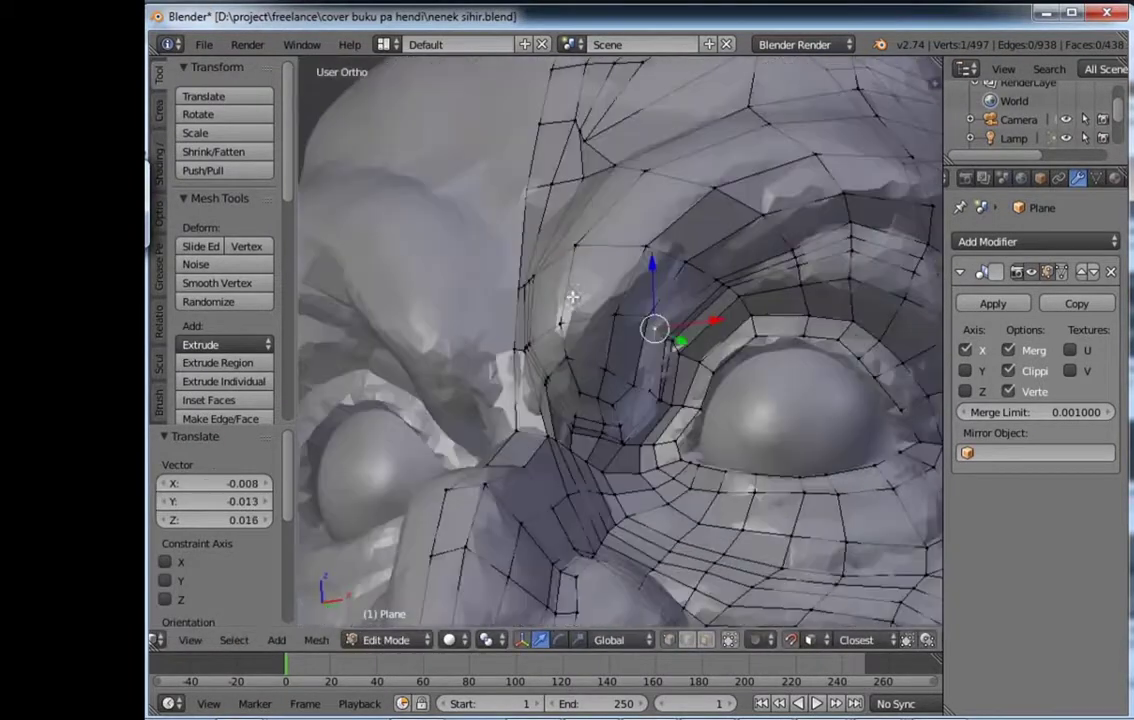
pyautogui.moveTo(606, 367); pyautogui.dragTo(606, 368, button='right')
pyautogui.moveTo(606, 368); pyautogui.dragTo(566, 396, button='middle')
pyautogui.moveTo(584, 391); pyautogui.dragTo(590, 386, button='right')
pyautogui.moveTo(590, 386); pyautogui.dragTo(654, 344, button='middle')
pyautogui.scroll(-3, 654, 344)
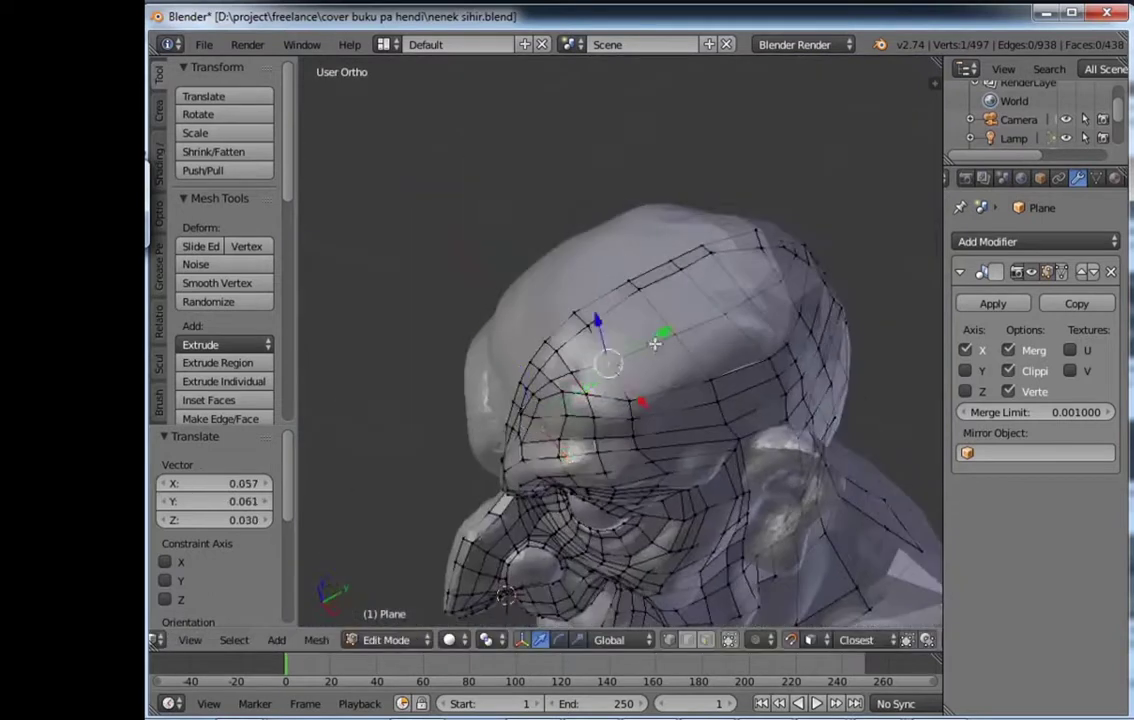
pyautogui.rightClick(766, 322)
pyautogui.moveTo(766, 322)
pyautogui.mouseDown(button='middle')
pyautogui.moveTo(739, 423)
pyautogui.moveTo(582, 354)
pyautogui.mouseUp(button='middle')
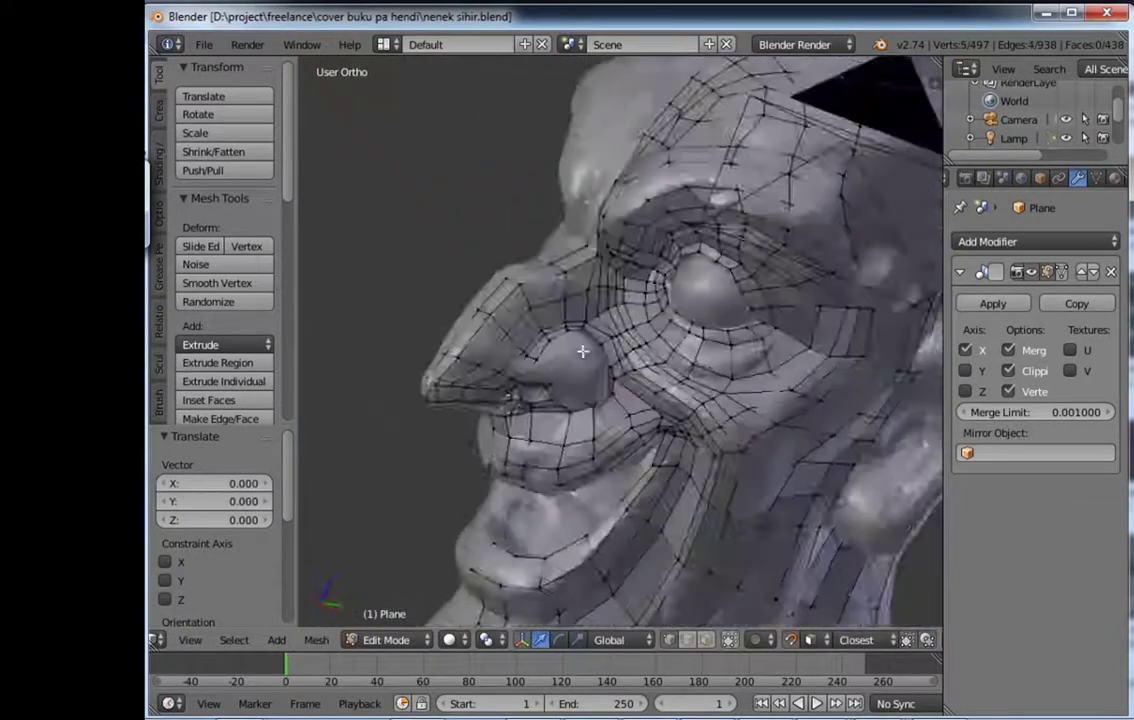
pyautogui.scroll(2, 653, 402)
pyautogui.moveTo(653, 402)
pyautogui.mouseDown(button='middle')
pyautogui.moveTo(700, 330)
pyautogui.moveTo(693, 374)
pyautogui.mouseUp(button='middle')
# Step: Add a second, centred edge loop ringing the eye socket
pyautogui.hotkey('ctrl', 'r')
pyautogui.click(721, 349)
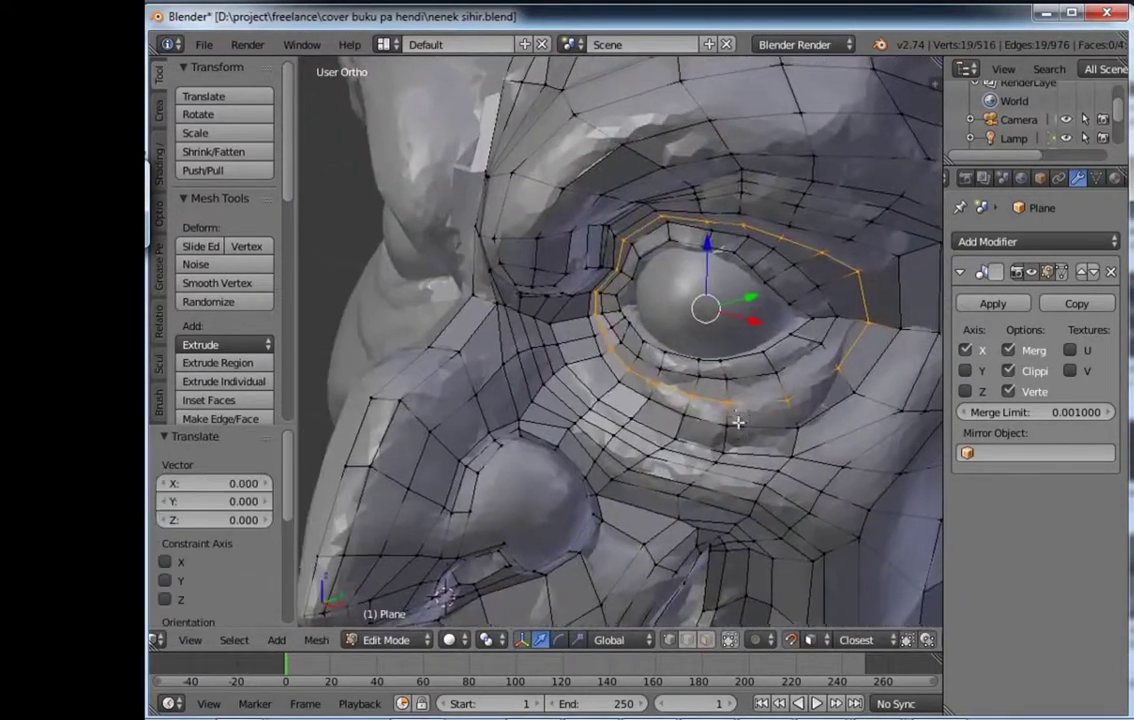
pyautogui.rightClick(672, 431)
pyautogui.rightClick(783, 454)
pyautogui.moveTo(760, 459); pyautogui.dragTo(613, 370, button='middle')
pyautogui.scroll(3, 551, 540)
pyautogui.moveTo(551, 540); pyautogui.dragTo(537, 516, button='middle')
# Step: Extrude new vertices outward from the nostril edge around the nose wing
pyautogui.rightClick(537, 516)
pyautogui.press('e')
pyautogui.click(648, 415)
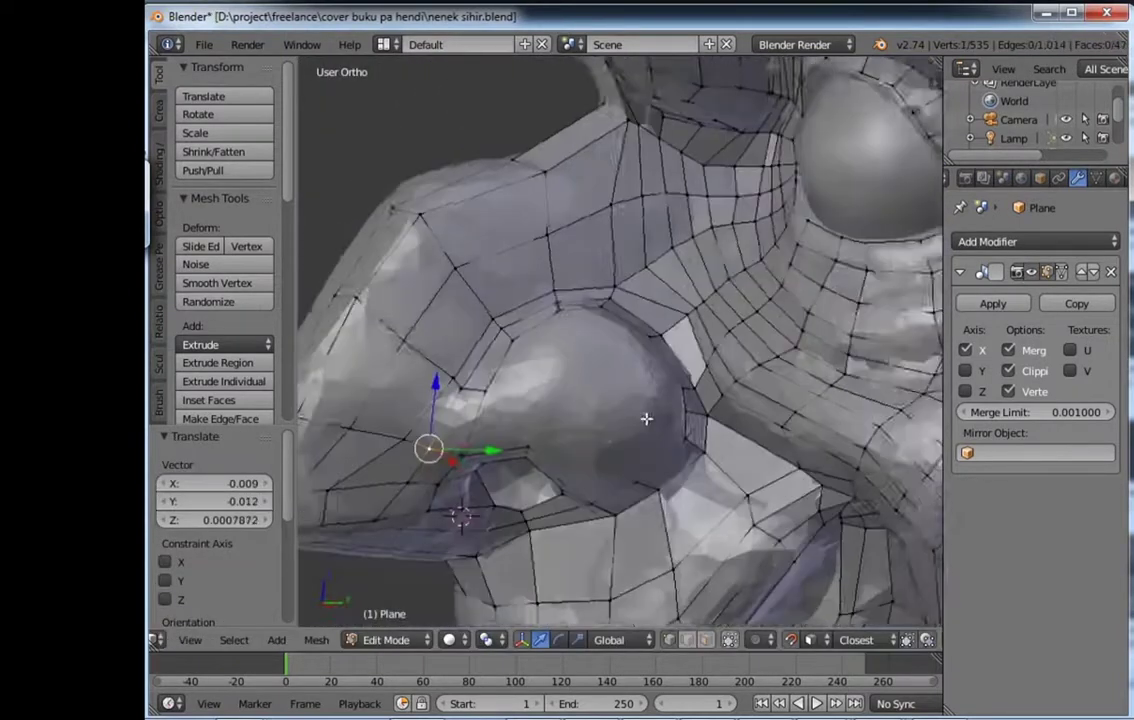
pyautogui.scroll(2, 648, 415)
pyautogui.moveTo(481, 324)
pyautogui.mouseDown(button='middle')
pyautogui.moveTo(605, 323)
pyautogui.moveTo(640, 355)
pyautogui.mouseUp(button='middle')
pyautogui.press('e')
pyautogui.click(642, 357)
pyautogui.press('e')
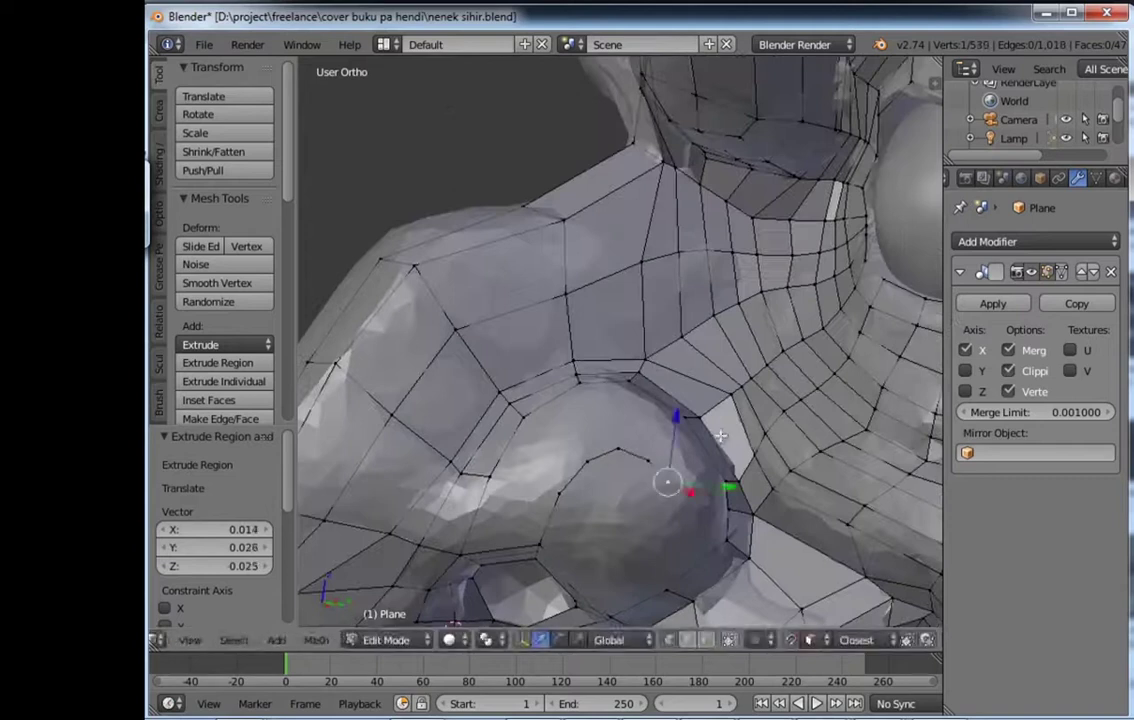
pyautogui.moveTo(720, 436); pyautogui.dragTo(560, 470, button='middle')
# Step: Join two nostril vertices with an edge and extrude further vertices around the nostril
pyautogui.hotkey('ctrl', 'Tab')
pyautogui.press('Escape')
pyautogui.keyDown('shift'); pyautogui.rightClick(628, 445); pyautogui.keyUp('shift')
pyautogui.press('f')
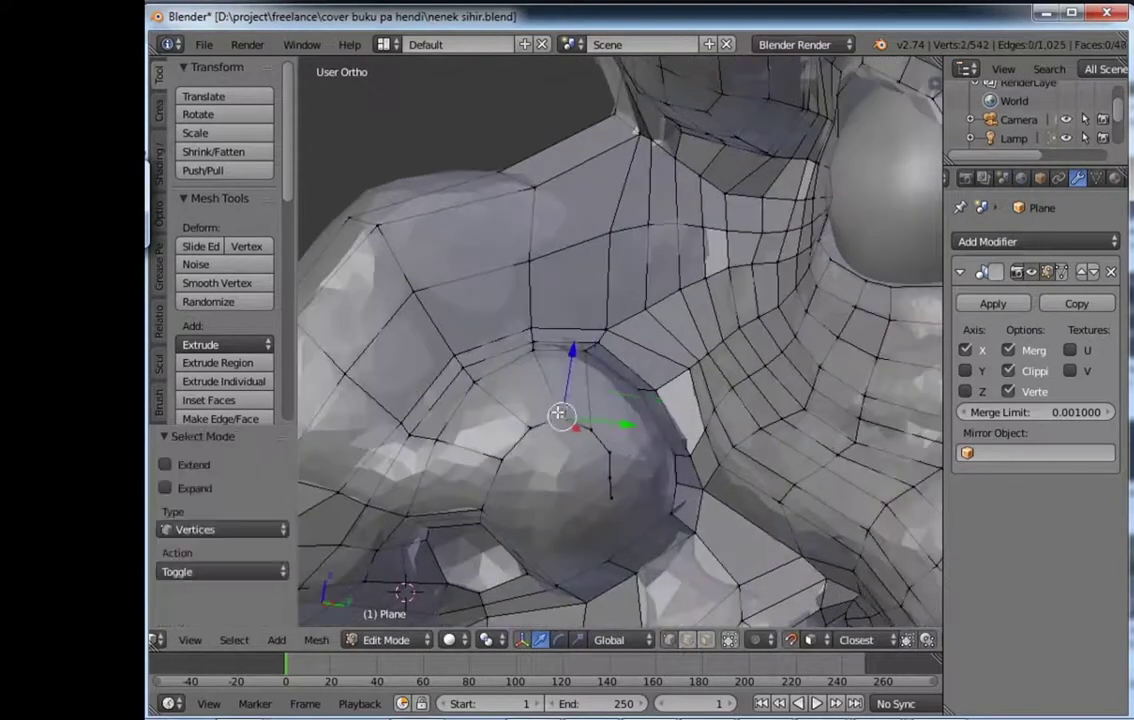
pyautogui.moveTo(560, 414); pyautogui.dragTo(578, 404, button='right')
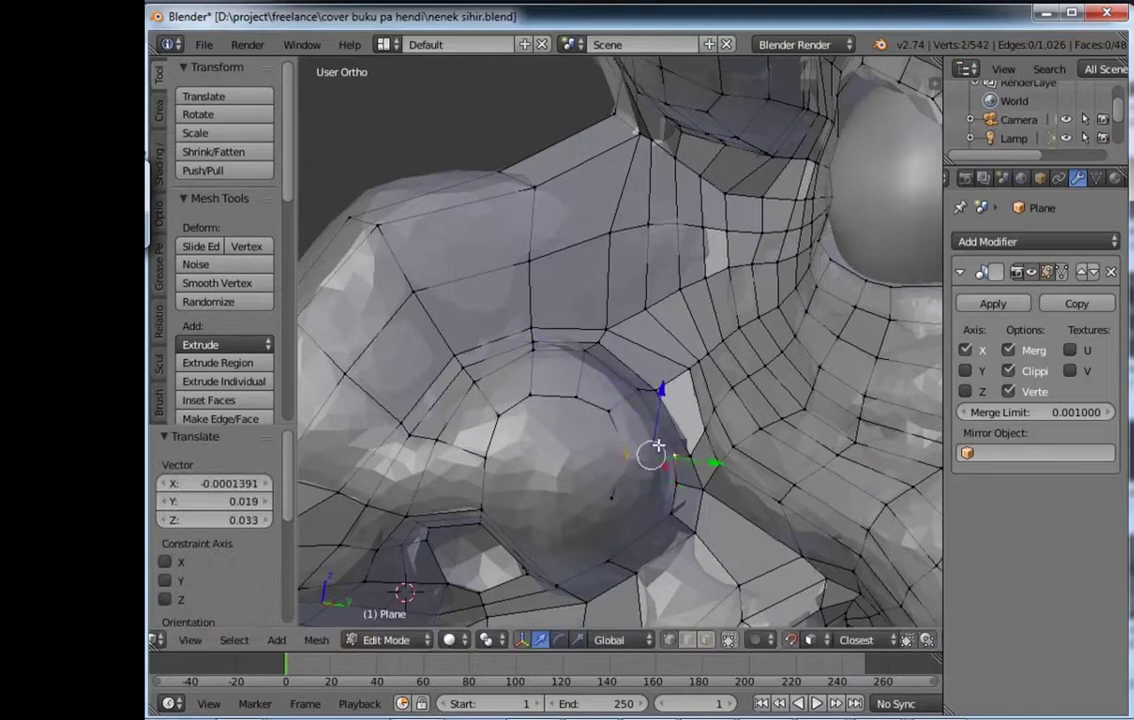
pyautogui.press('e')
pyautogui.moveTo(638, 390)
pyautogui.mouseDown(button='middle')
pyautogui.moveTo(602, 451)
pyautogui.moveTo(592, 447)
pyautogui.mouseUp(button='middle')
pyautogui.click(618, 437)
pyautogui.press('e')
pyautogui.click(592, 447)
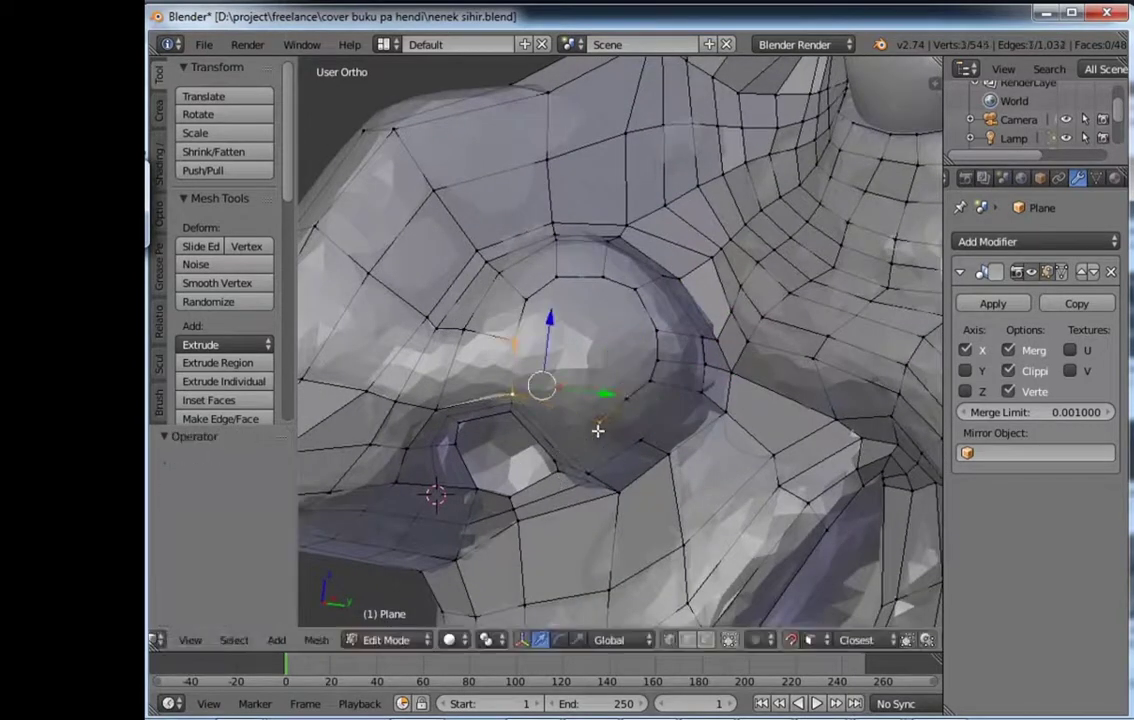
# Step: Add an edge loop around the nostril and move its vertices onto the surface
pyautogui.hotkey('ctrl', 'Tab')
pyautogui.click(614, 418)
pyautogui.click(633, 386)
pyautogui.hotkey('ctrl', 'r')
pyautogui.click(570, 418)
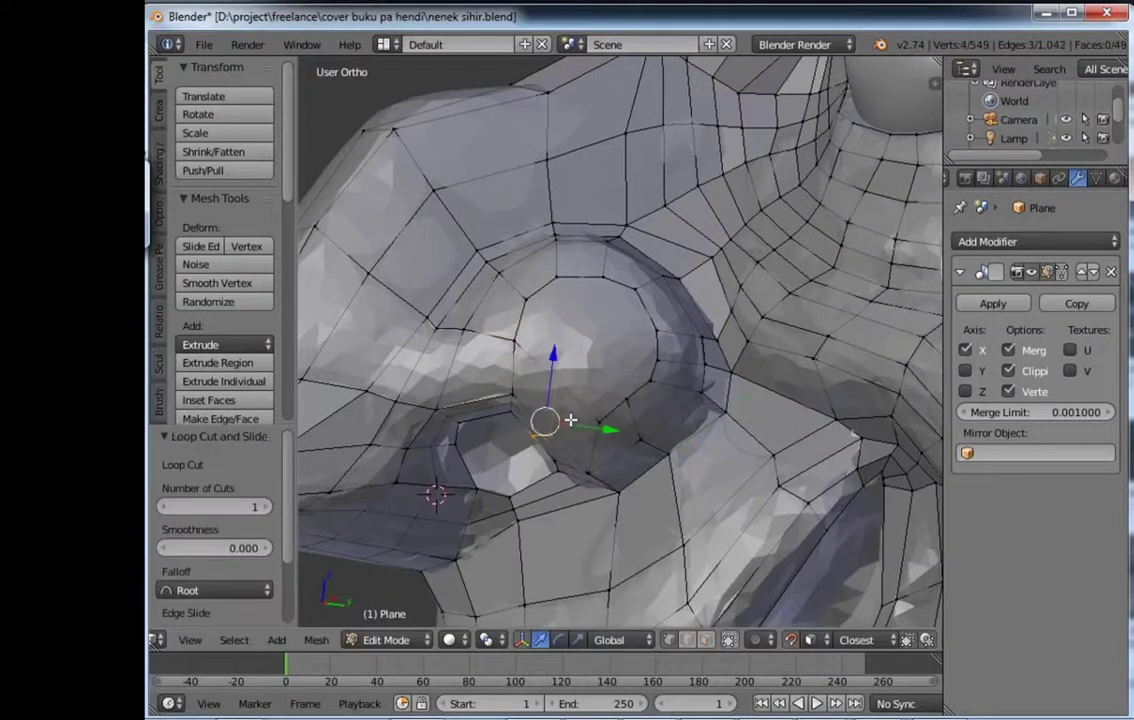
pyautogui.moveTo(570, 418); pyautogui.dragTo(691, 430, button='middle')
pyautogui.press('g')
pyautogui.click(624, 388)
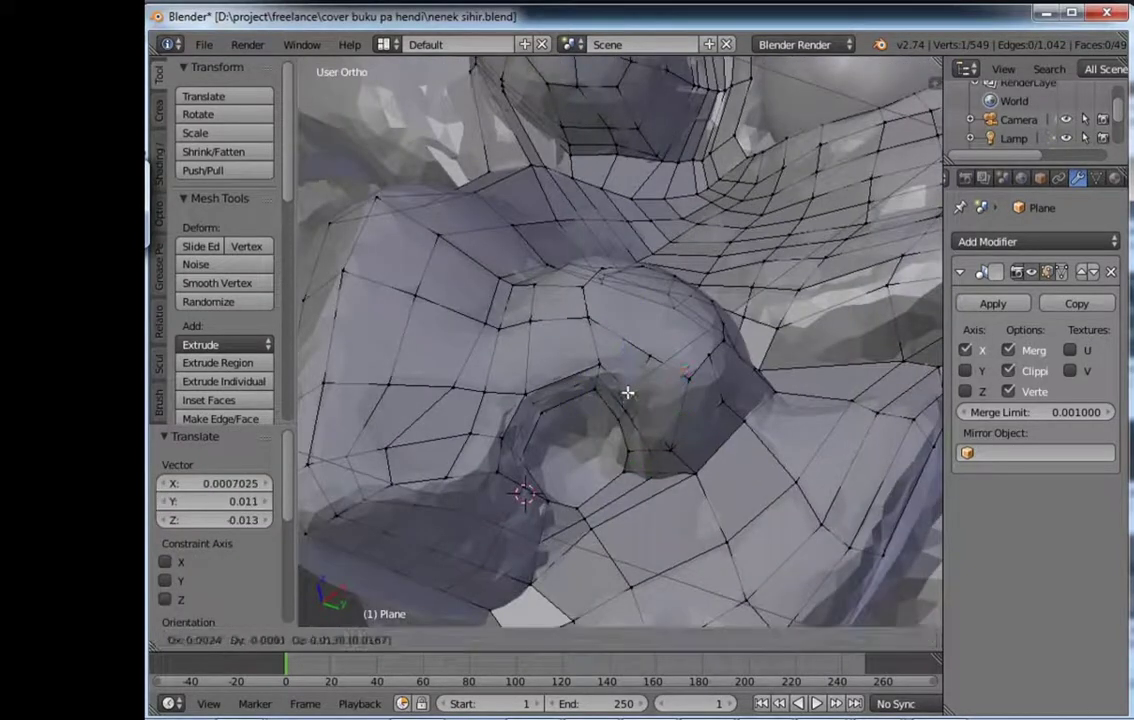
pyautogui.scroll(-3, 624, 388)
# Step: Reposition the selected vertices on the nose to fit the rounded bulge
pyautogui.press('Tab')
pyautogui.moveTo(624, 388); pyautogui.dragTo(624, 578, button='middle')
pyautogui.scroll(3, 705, 608)
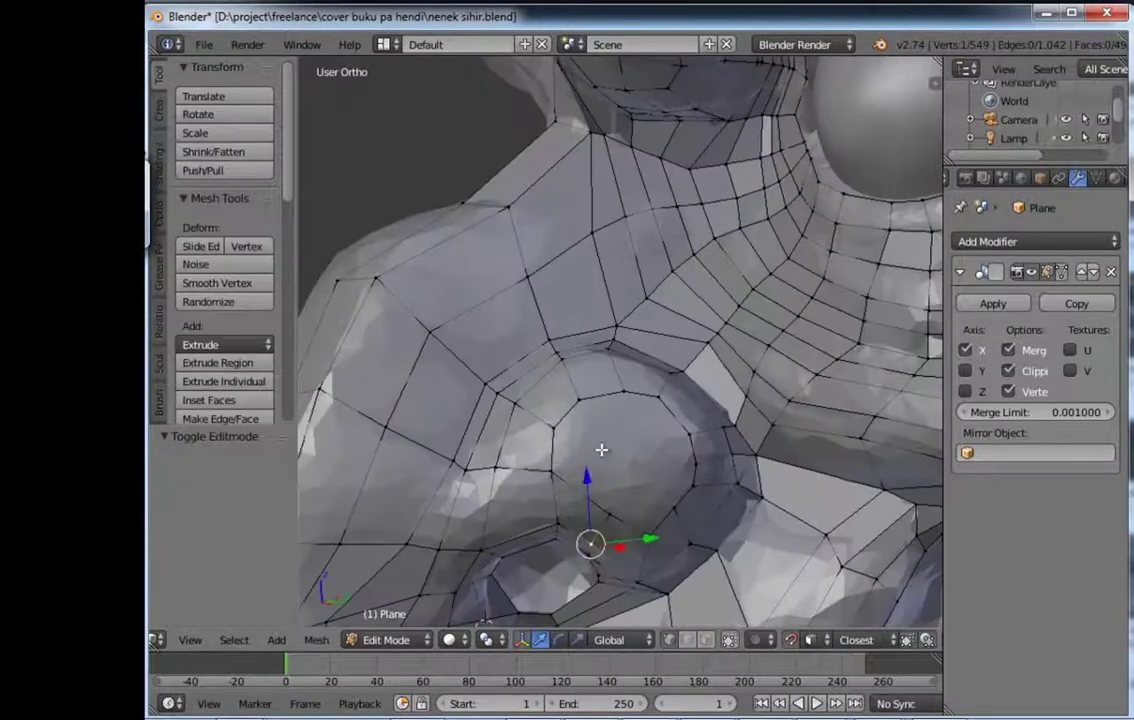
pyautogui.press('g')
pyautogui.click(544, 452)
pyautogui.press('g')
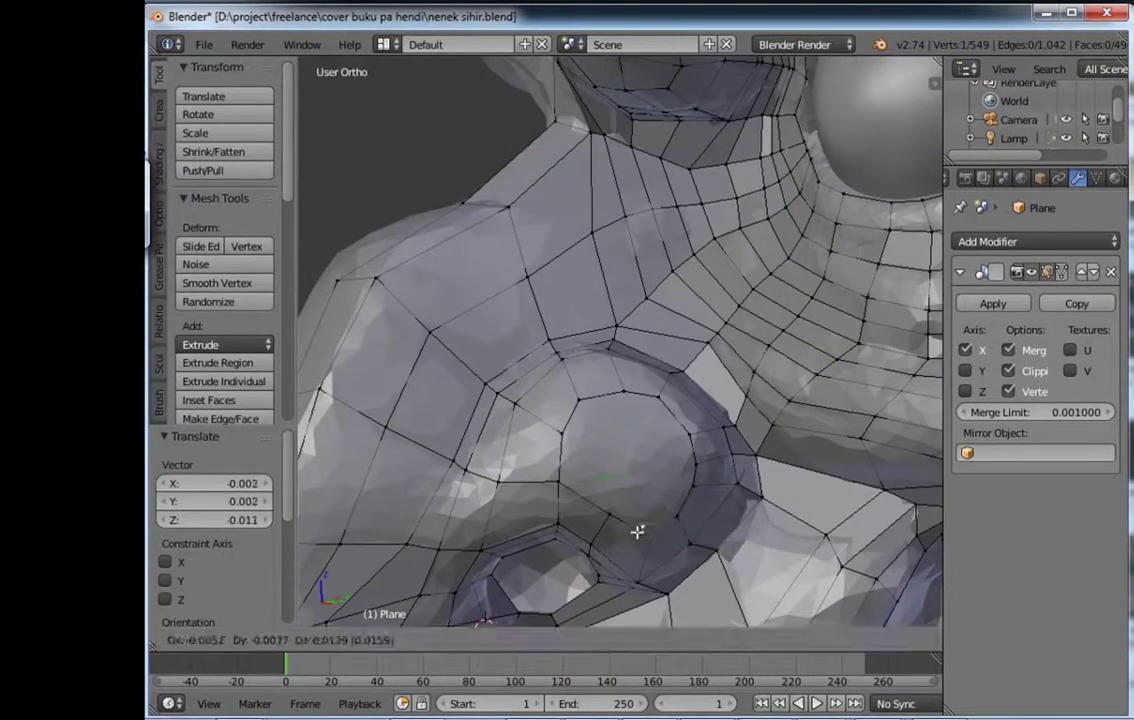
pyautogui.click(638, 529)
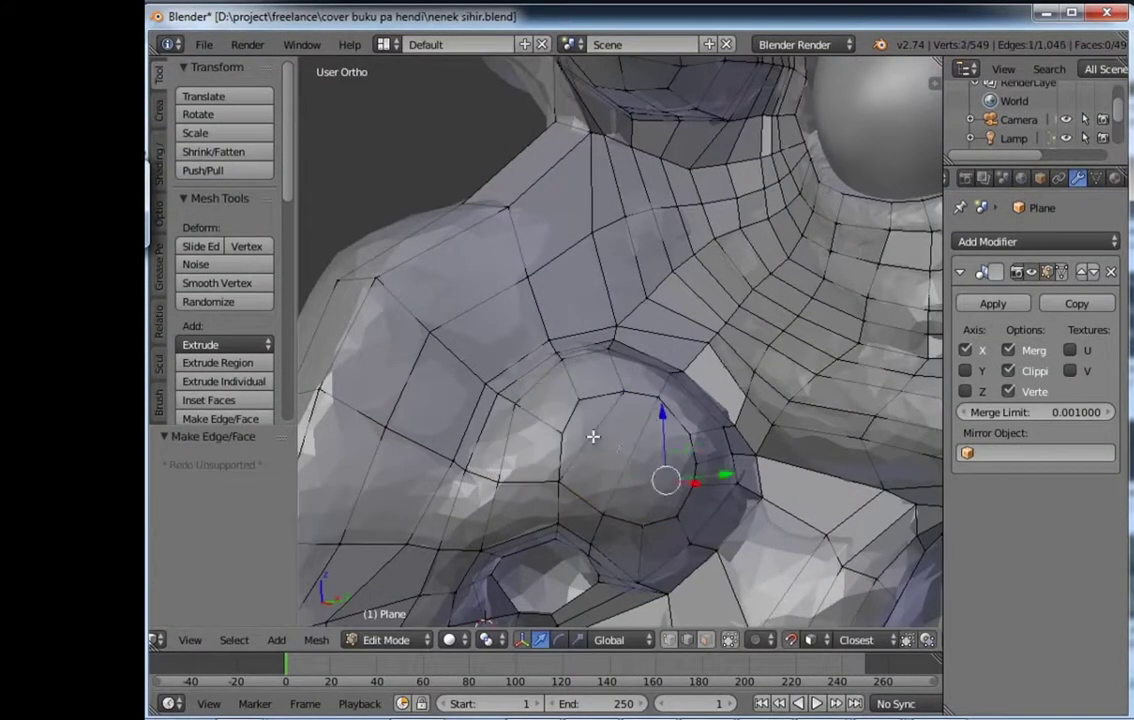
pyautogui.scroll(2, 689, 471)
pyautogui.scroll(2, 689, 471)
# Step: Adjust a vertex at the bulge's edge and delete the stray vertex beside it
pyautogui.hotkey('ctrl', 'Tab')
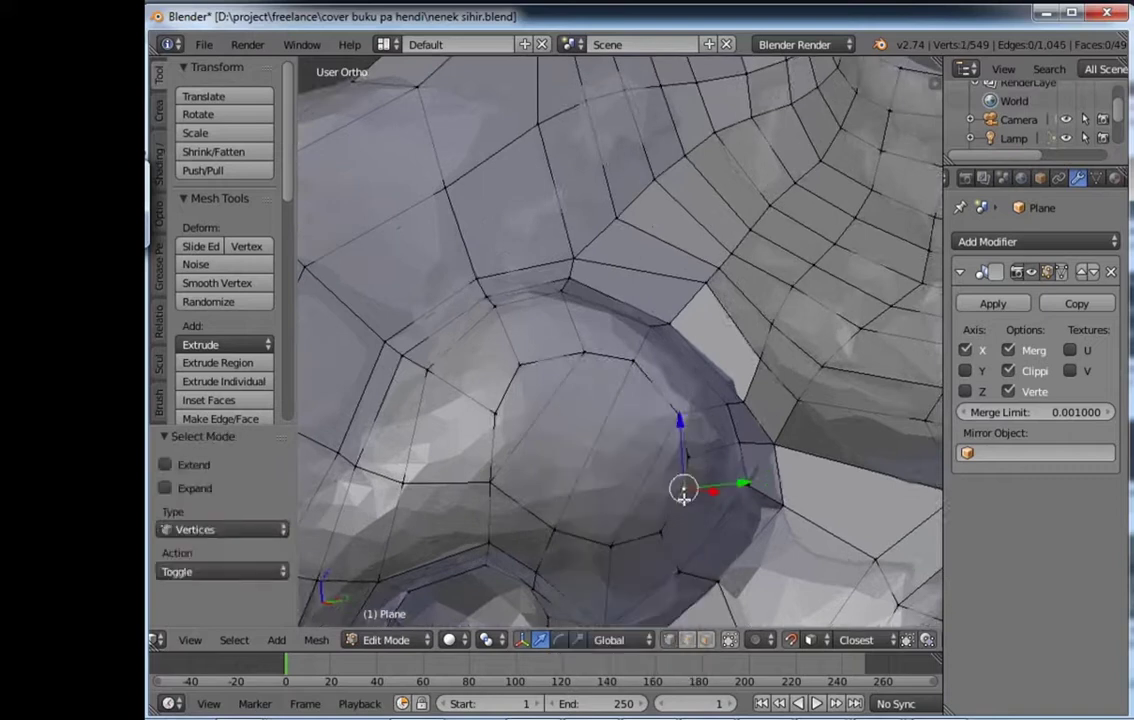
pyautogui.press('g')
pyautogui.click(653, 514)
pyautogui.hotkey('ctrl', 'Tab')
pyautogui.click(658, 435)
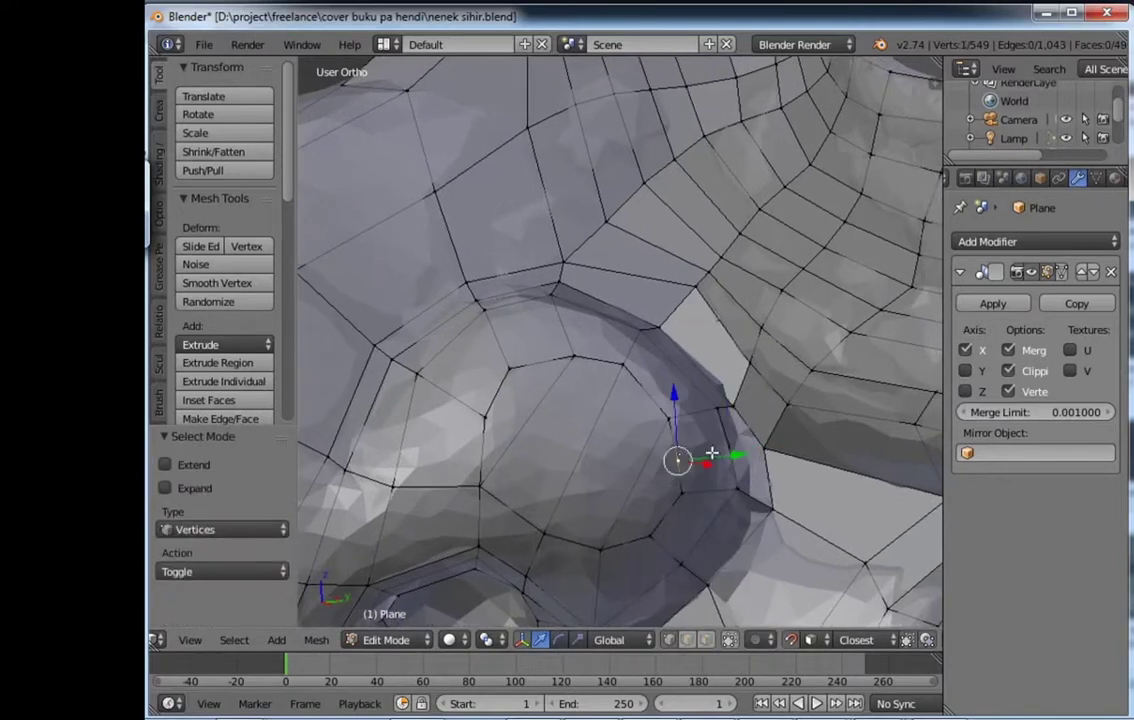
pyautogui.press('x')
pyautogui.click(679, 424)
pyautogui.moveTo(709, 463); pyautogui.dragTo(679, 495, button='middle')
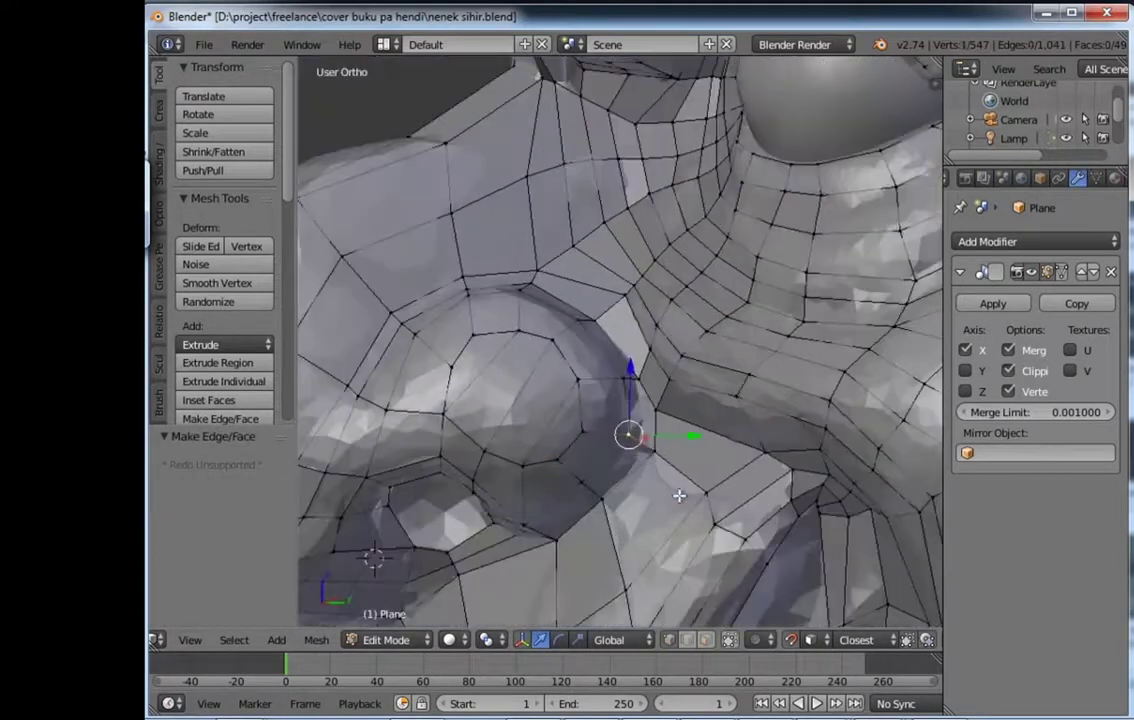
pyautogui.click(628, 437)
pyautogui.hotkey('ctrl', 'Tab')
# Step: Delete the unwanted edges where the rounded bulge meets the cheek
pyautogui.click(650, 397)
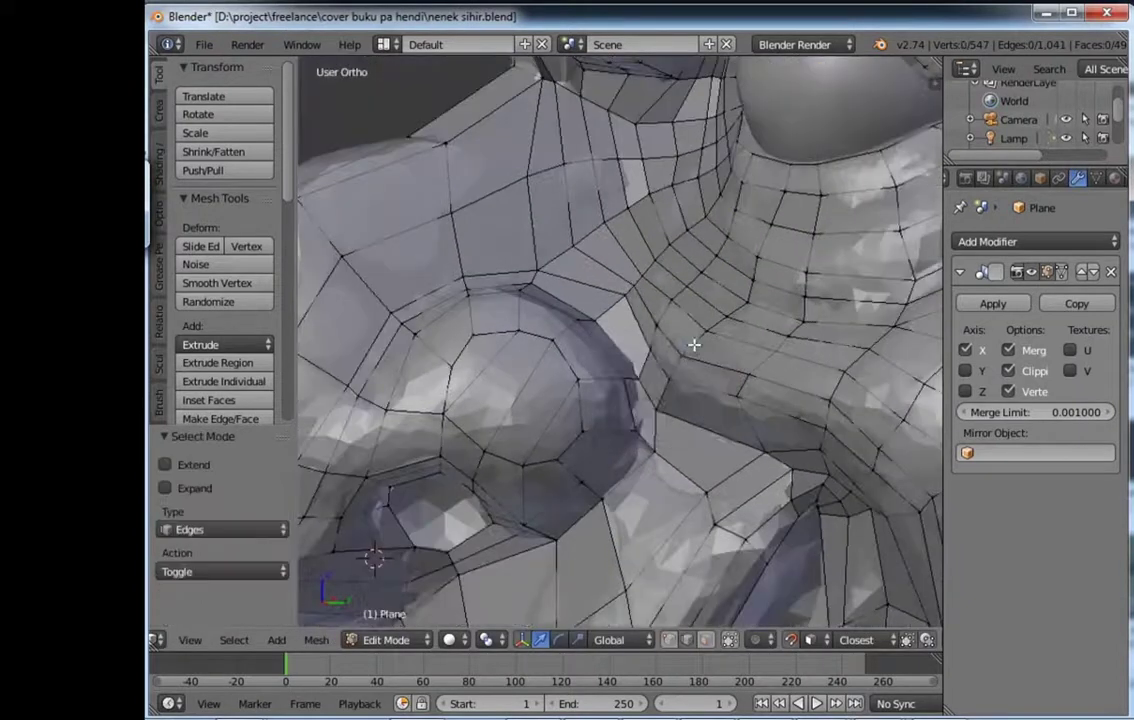
pyautogui.keyDown('alt'); pyautogui.rightClick(696, 339); pyautogui.keyUp('alt')
pyautogui.press('x')
pyautogui.click(641, 410)
pyautogui.press('x')
pyautogui.click(653, 233)
# Step: Reposition a vertex near the gap and turn on wireframe display to see hidden edges
pyautogui.hotkey('ctrl', 'Tab')
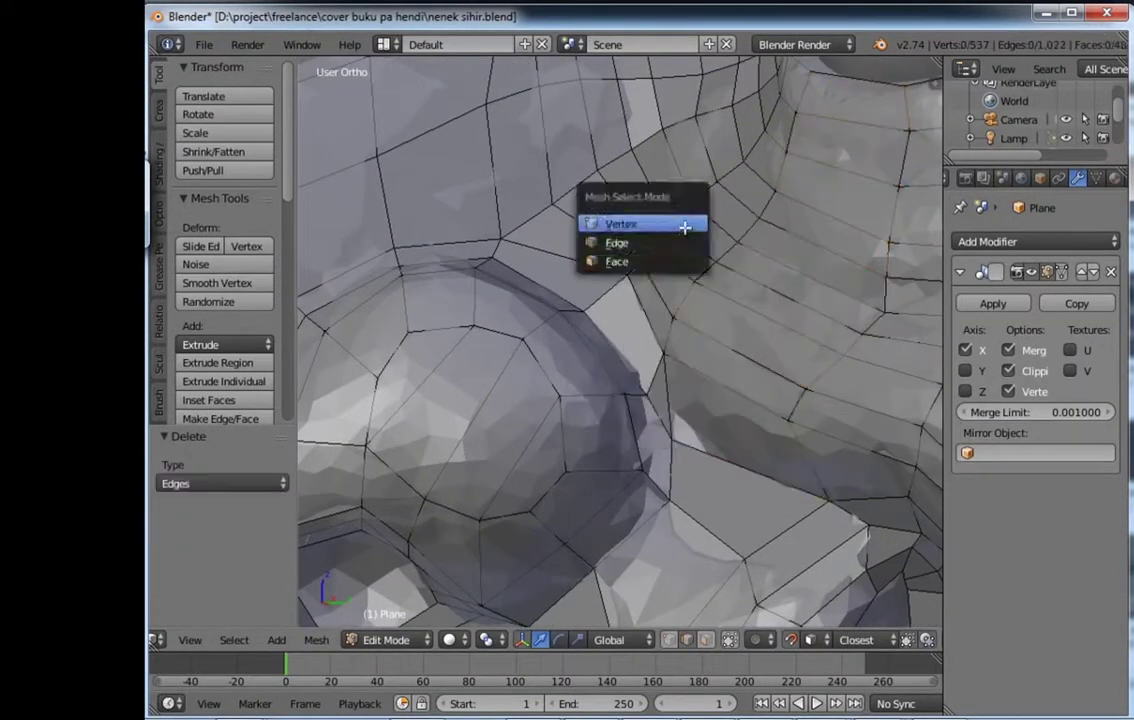
pyautogui.click(678, 223)
pyautogui.press('x')
pyautogui.press('Escape')
pyautogui.click(663, 489)
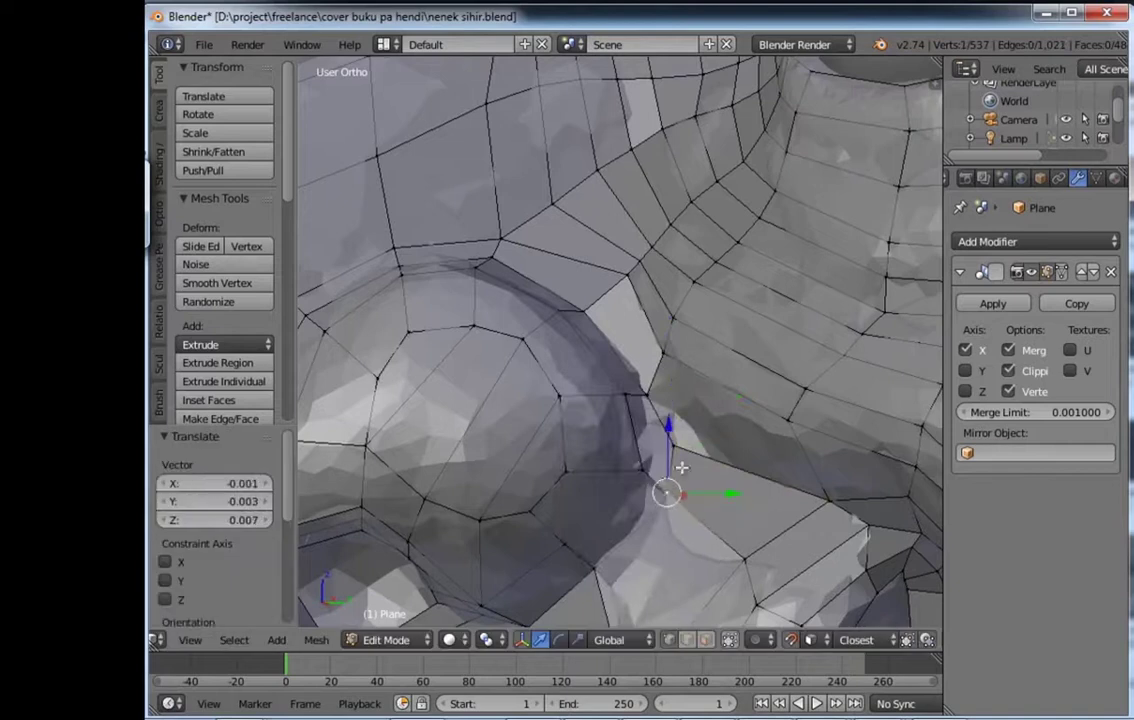
pyautogui.moveTo(673, 464); pyautogui.dragTo(587, 461, button='middle')
pyautogui.press('z')
pyautogui.press('z')
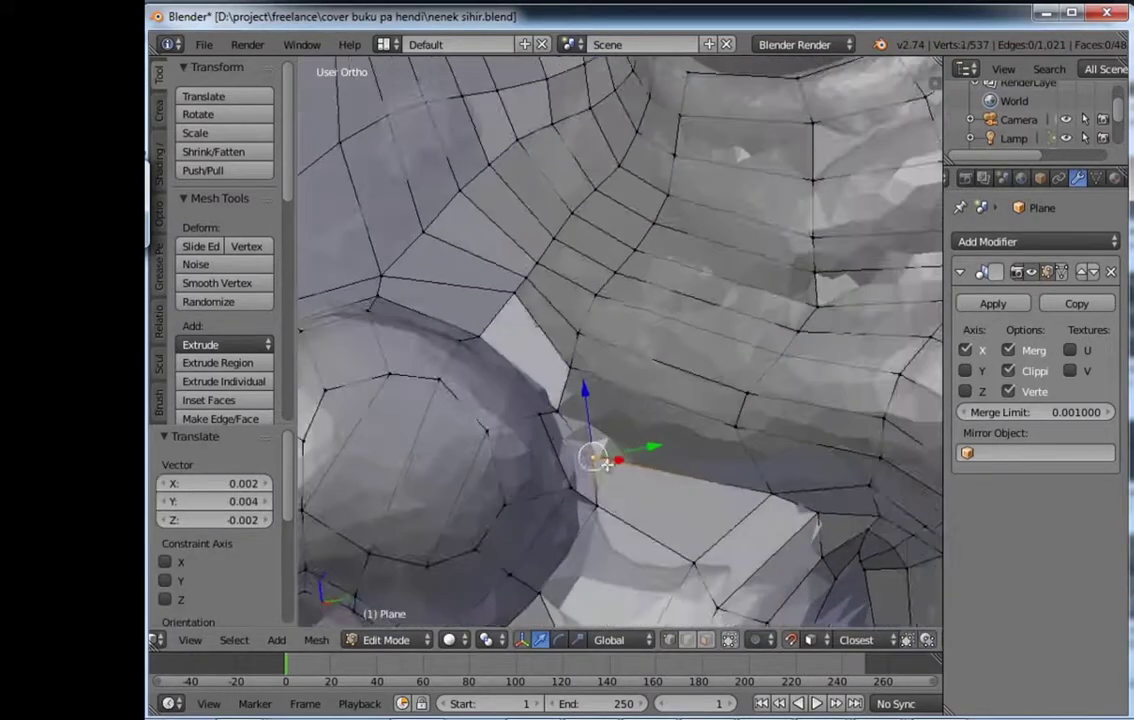
pyautogui.moveTo(678, 332); pyautogui.dragTo(622, 399, button='middle')
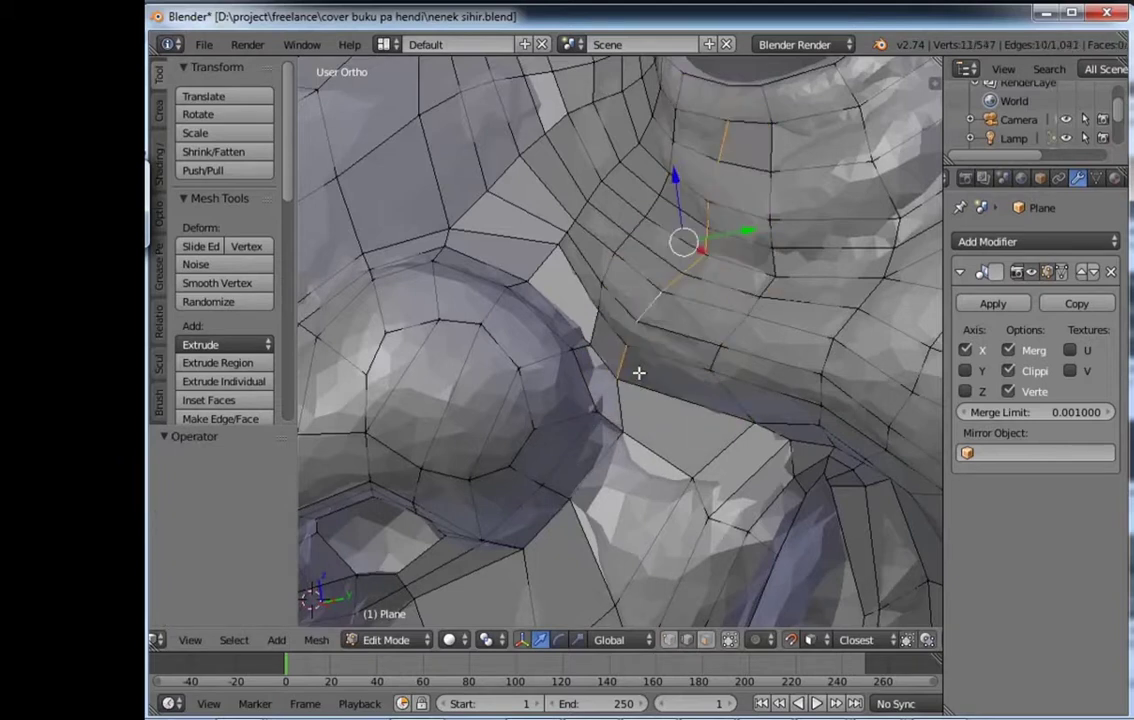
pyautogui.moveTo(638, 373); pyautogui.dragTo(595, 382, button='middle')
# Step: Slide a vertex toward the bulge and select the edge and vertex beside it
pyautogui.hotkey('ctrl', 'Tab')
pyautogui.click(595, 380)
pyautogui.moveTo(602, 397); pyautogui.dragTo(616, 400, button='right')
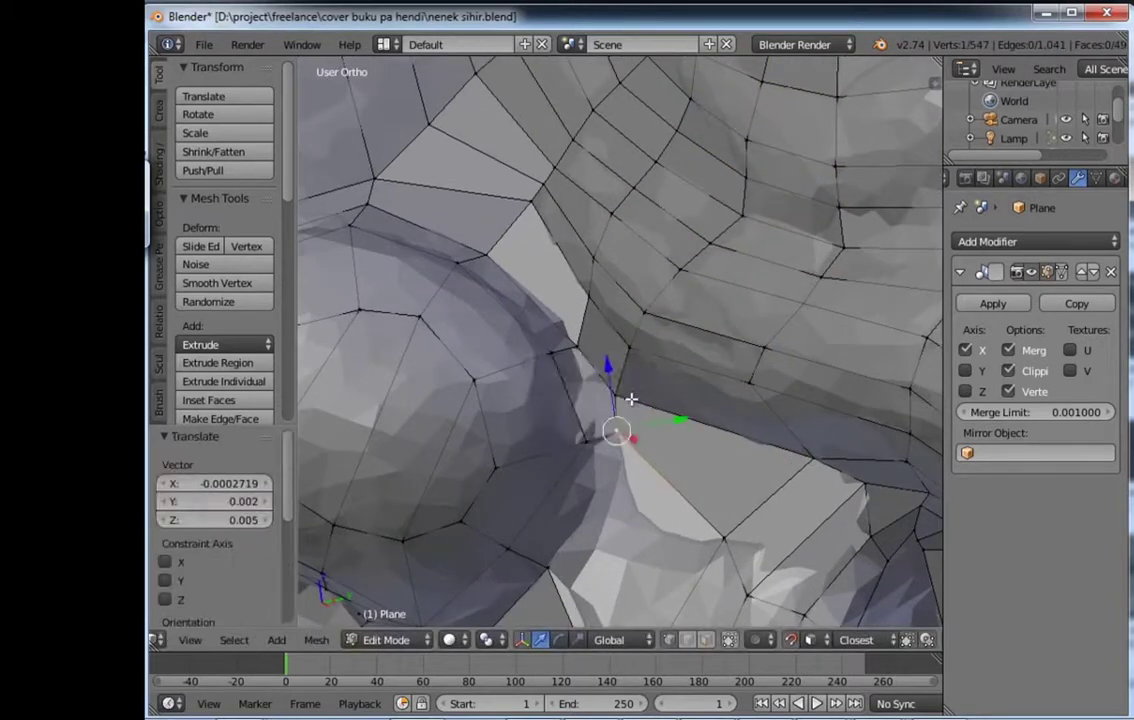
pyautogui.hotkey('ctrl', 'Tab')
pyautogui.click(631, 399)
pyautogui.hotkey('ctrl', 'Tab')
pyautogui.hotkey('ctrl', 'Tab')
pyautogui.click(557, 387)
pyautogui.keyDown('alt'); pyautogui.rightClick(634, 338); pyautogui.keyUp('alt')
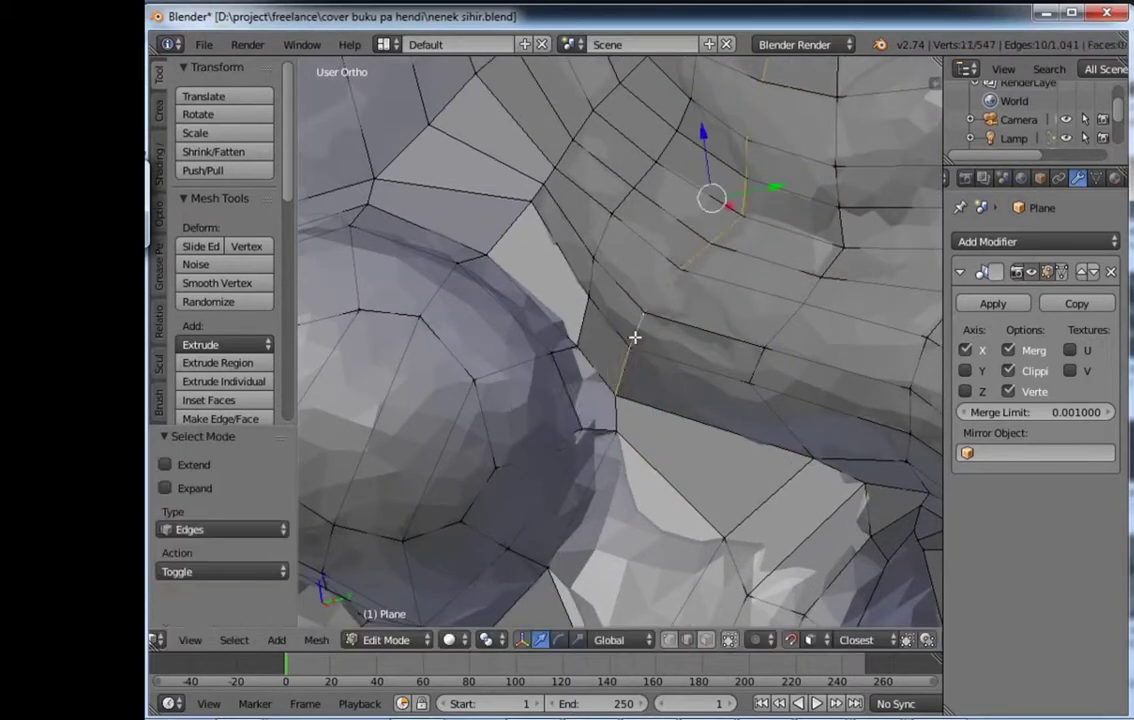
pyautogui.moveTo(634, 338); pyautogui.dragTo(627, 478, button='middle')
pyautogui.hotkey('ctrl', 'Tab')
pyautogui.rightClick(627, 478)
# Step: Try a loop cut across the strip, adjust the vertex, then undo the extra cut
pyautogui.press('g')
pyautogui.click(625, 464)
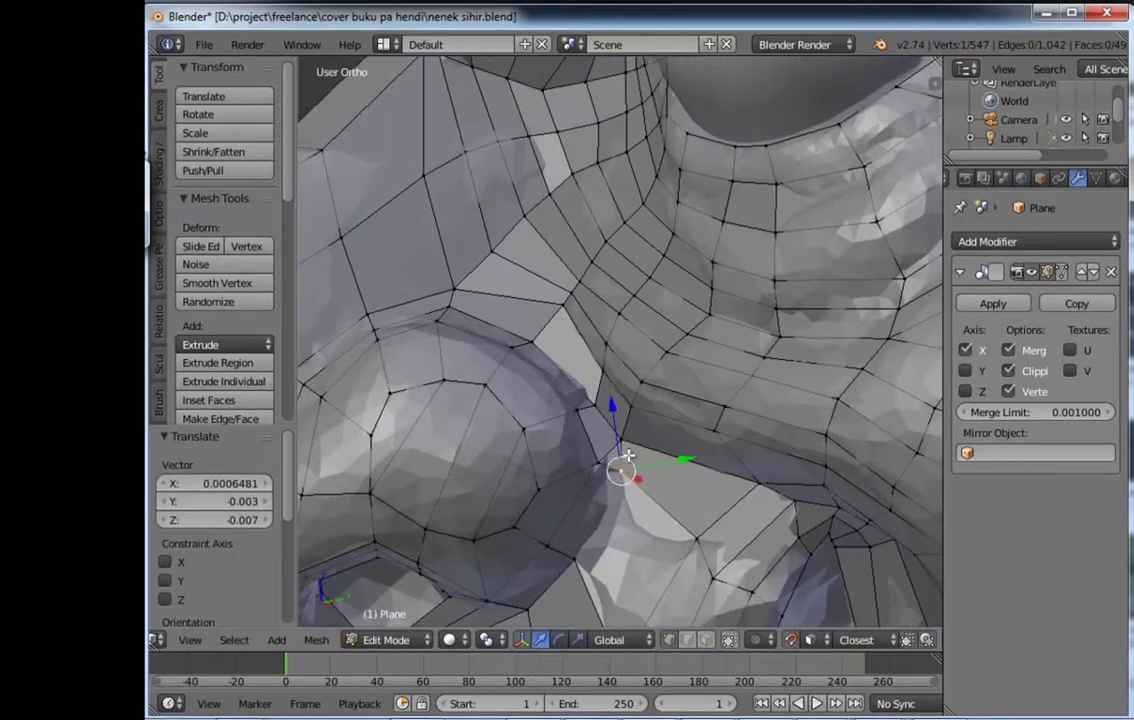
pyautogui.hotkey('ctrl', 'r')
pyautogui.click(678, 500)
pyautogui.press('g')
pyautogui.click(637, 502)
pyautogui.press('Tab')
pyautogui.press('Tab')
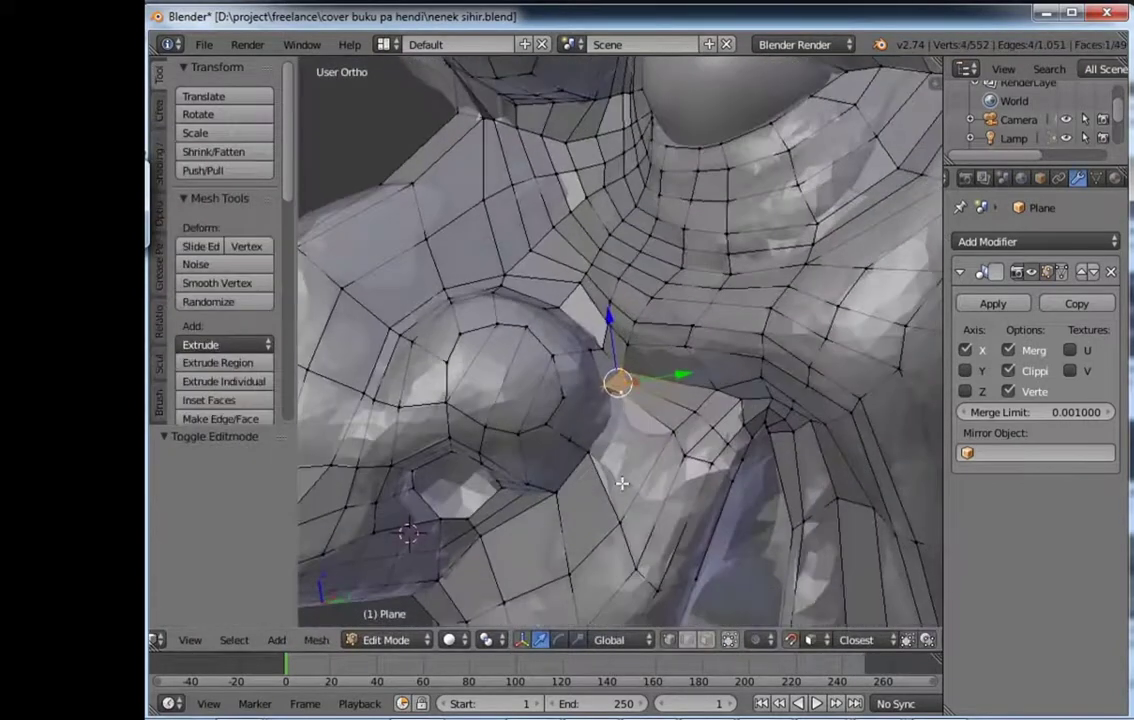
pyautogui.moveTo(620, 524)
pyautogui.mouseDown(button='middle')
pyautogui.moveTo(621, 407)
pyautogui.moveTo(648, 435)
pyautogui.moveTo(677, 421)
pyautogui.mouseUp(button='middle')
pyautogui.press('g')
pyautogui.hotkey('ctrl', 'z')
pyautogui.click(622, 415)
# Step: Delete the extra vertex and extrude a new vertex up toward the bulge
pyautogui.press('x')
pyautogui.click(633, 405)
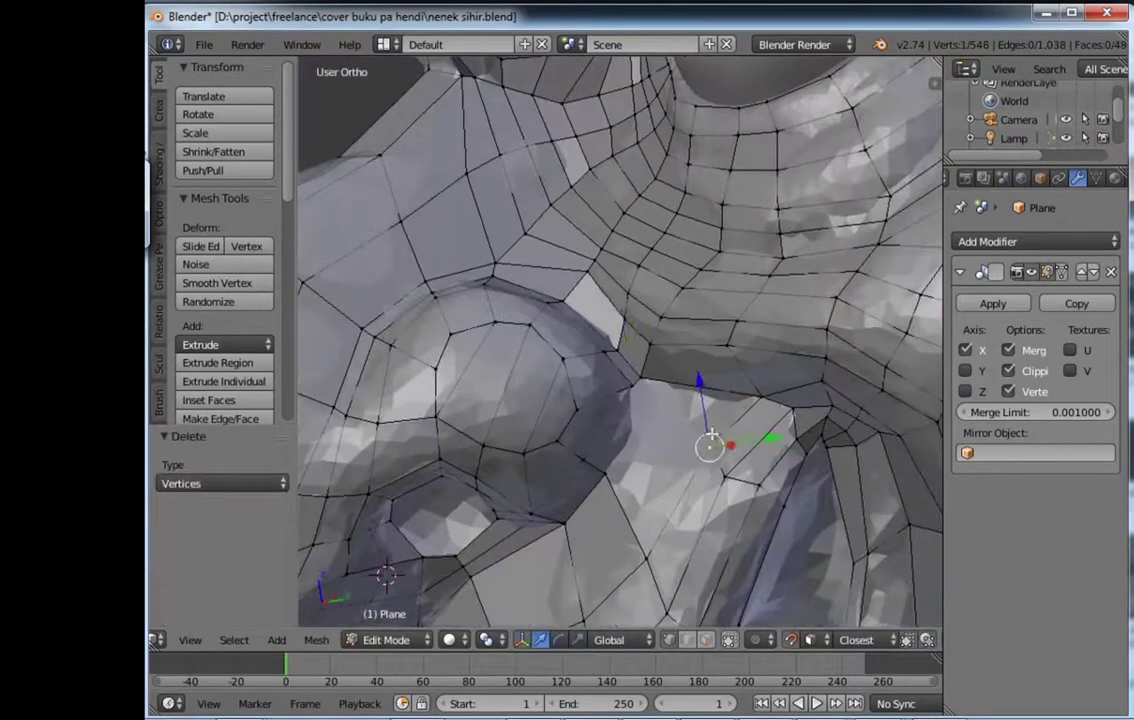
pyautogui.press('e')
pyautogui.click(595, 483)
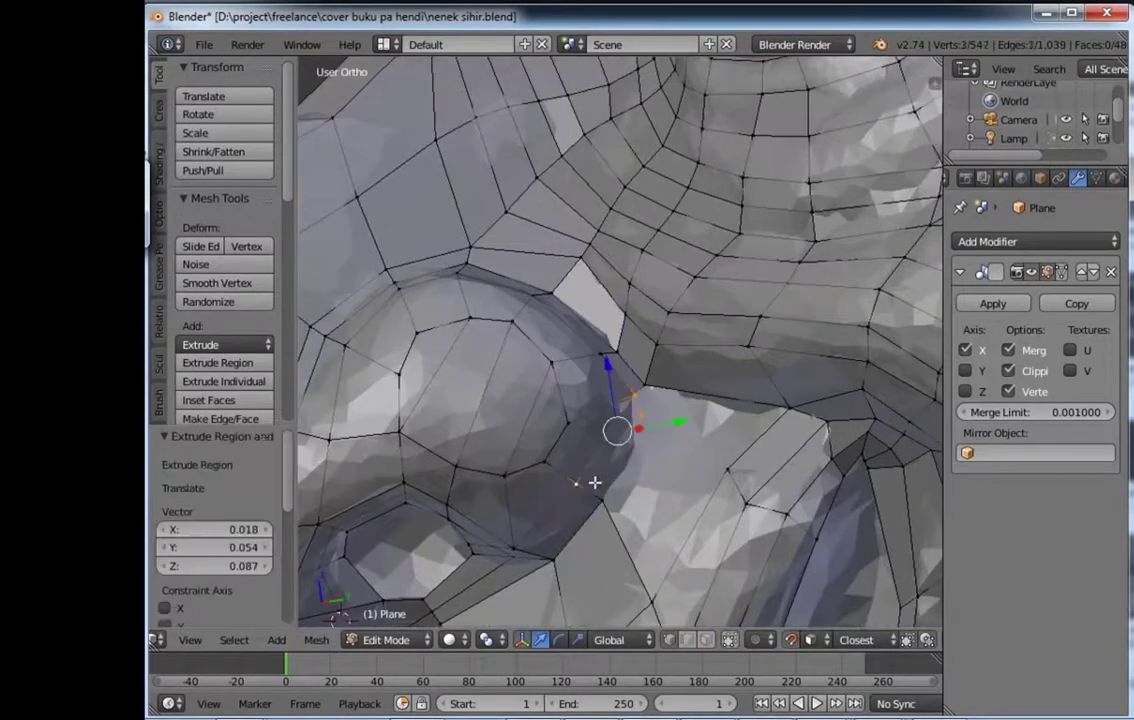
pyautogui.moveTo(648, 421); pyautogui.dragTo(665, 405, button='right')
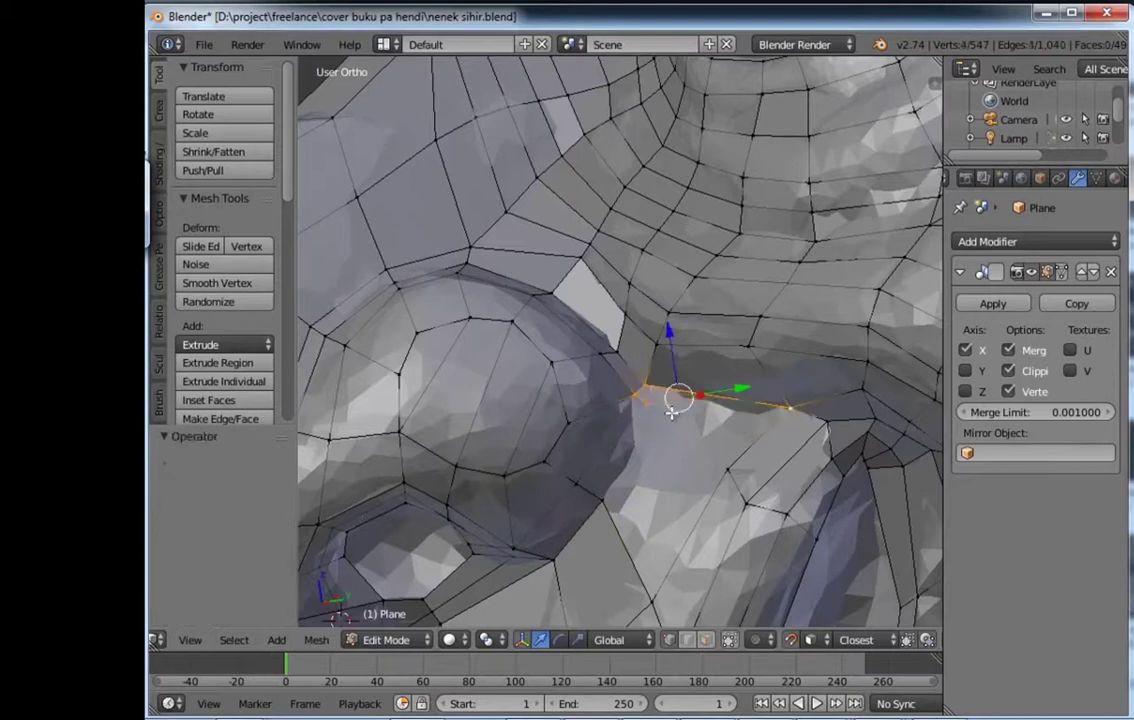
# Step: Merge the two vertices At Last and fill a new quad face across the gap
pyautogui.hotkey('alt', 'm')
pyautogui.click(707, 432)
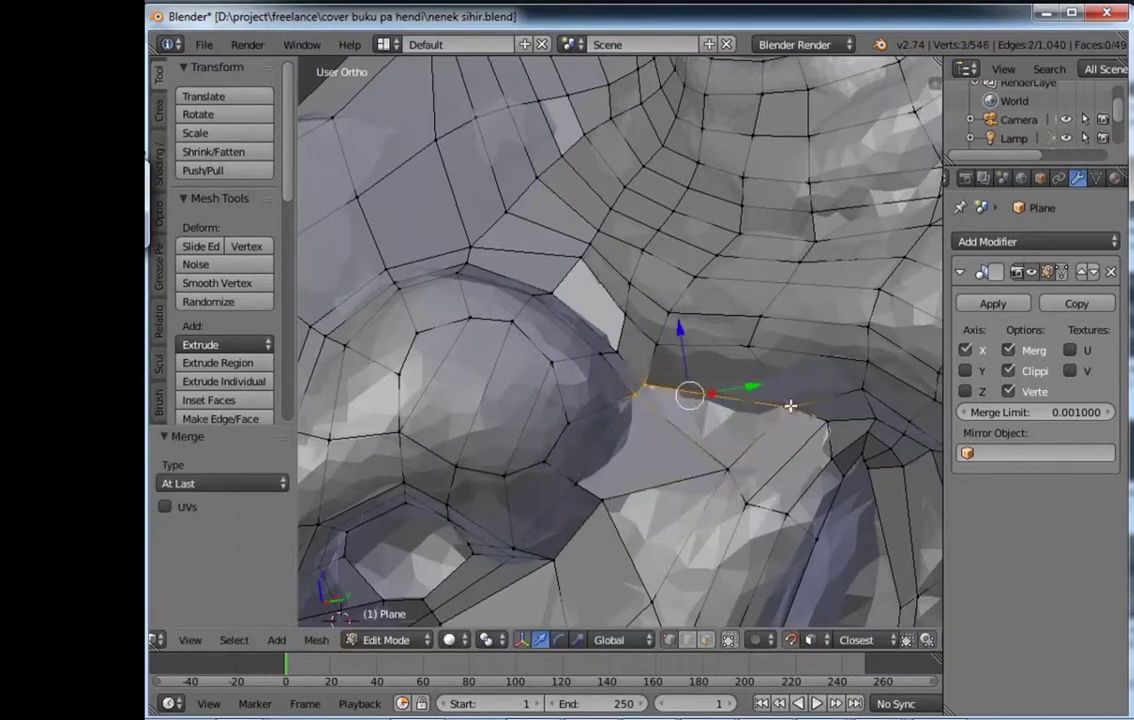
pyautogui.keyDown('shift'); pyautogui.rightClick(727, 469); pyautogui.keyUp('shift')
pyautogui.press('f')
pyautogui.moveTo(727, 469); pyautogui.dragTo(675, 430, button='middle')
# Step: Remove leftover edges, extrude and move another vertex, and place a loop cut
pyautogui.press('x')
pyautogui.press('Escape')
pyautogui.hotkey('ctrl', 'Tab')
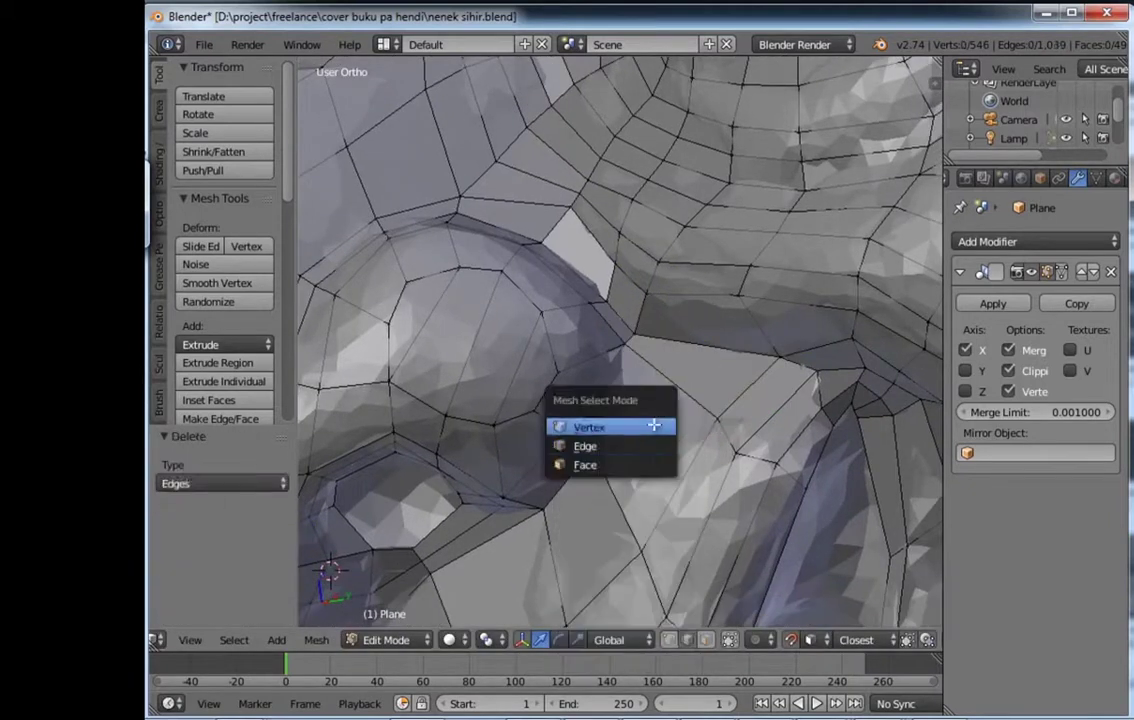
pyautogui.click(653, 425)
pyautogui.press('e')
pyautogui.click(645, 360)
pyautogui.press('g')
pyautogui.moveTo(682, 421)
pyautogui.mouseDown(button='middle')
pyautogui.moveTo(705, 424)
pyautogui.moveTo(716, 461)
pyautogui.mouseUp(button='middle')
pyautogui.click(729, 483)
pyautogui.click(691, 451)
# Step: Undo the last change, slide the lower-face vertices into place, and box-select around the nose
pyautogui.hotkey('ctrl', 'z')
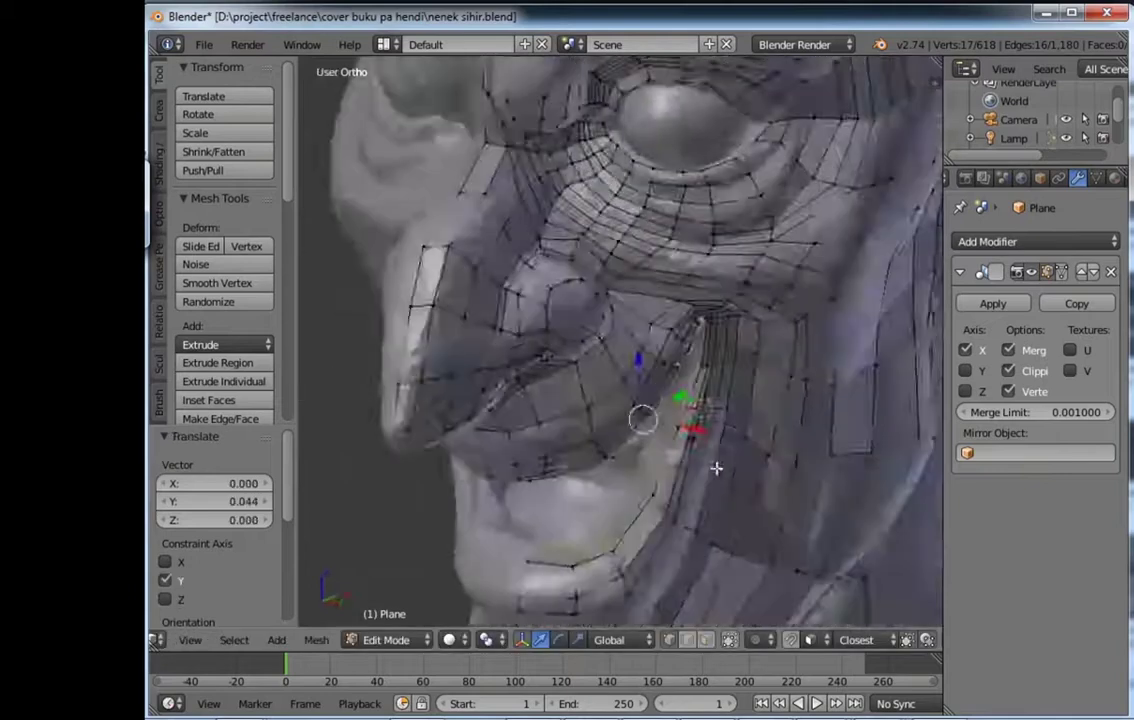
pyautogui.press('g')
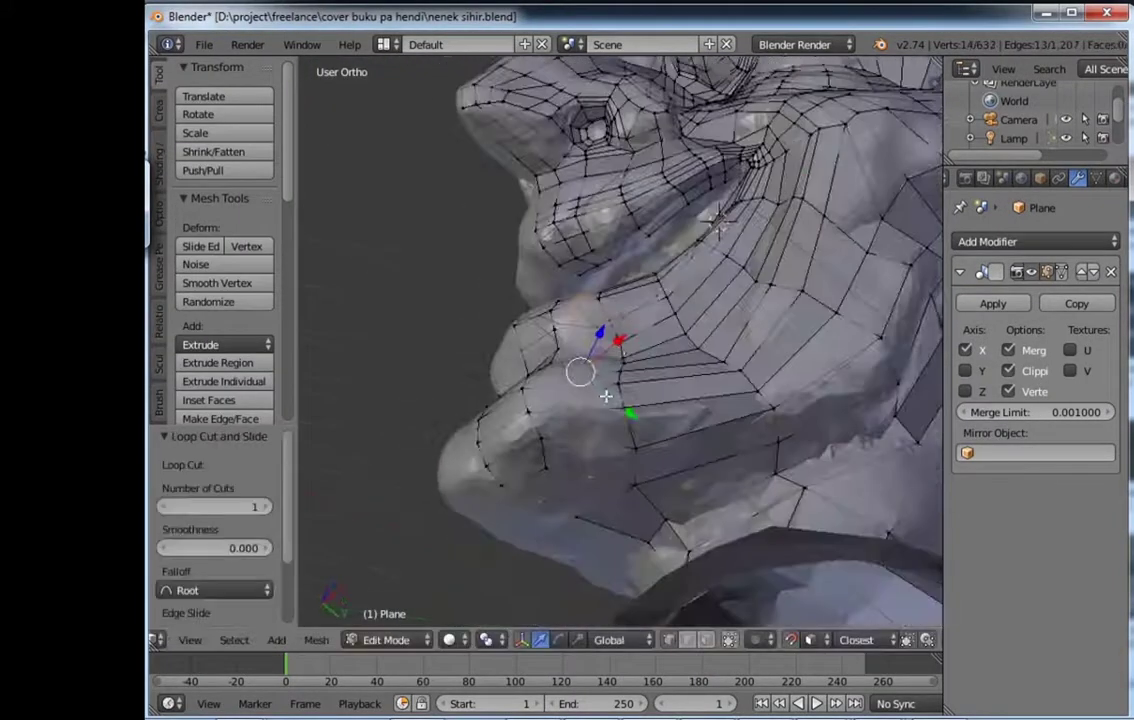
pyautogui.moveTo(580, 263); pyautogui.dragTo(633, 346)
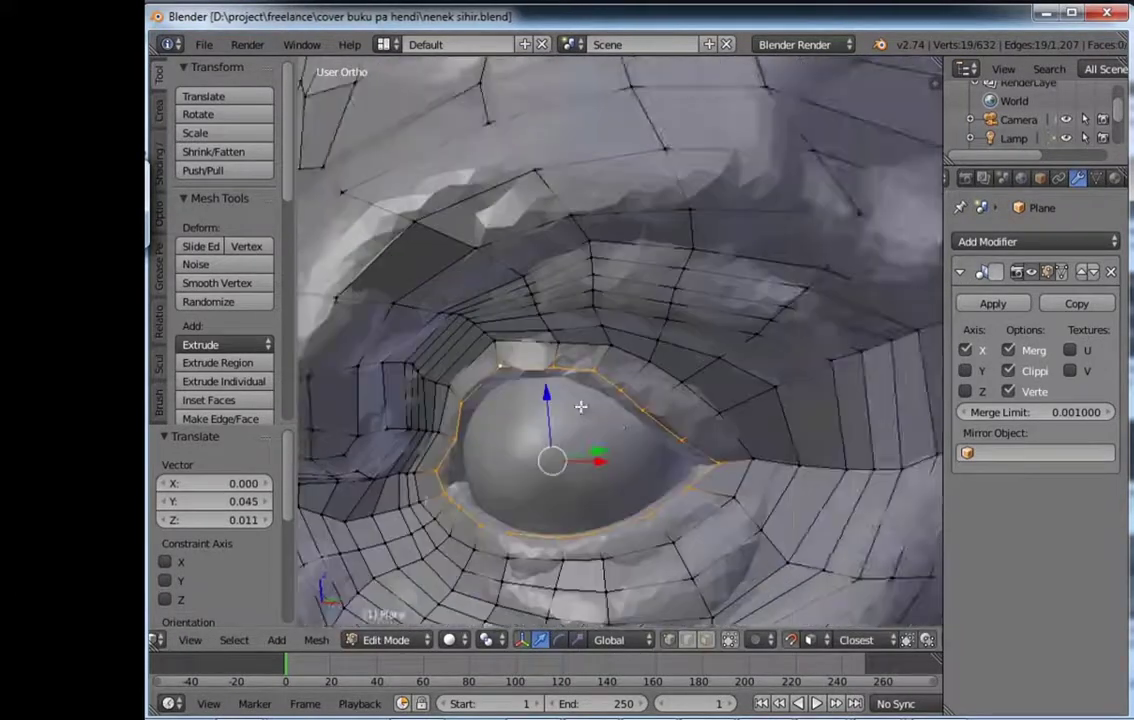
# Step: Extrude the eye-opening loop, scale it inward, and push it back into the socket
pyautogui.press('e')
pyautogui.press('s')
pyautogui.click(560, 420)
pyautogui.moveTo(560, 420)
pyautogui.mouseDown(button='middle')
pyautogui.moveTo(505, 476)
pyautogui.moveTo(492, 469)
pyautogui.mouseUp(button='middle')
pyautogui.press('g')
pyautogui.click(481, 510)
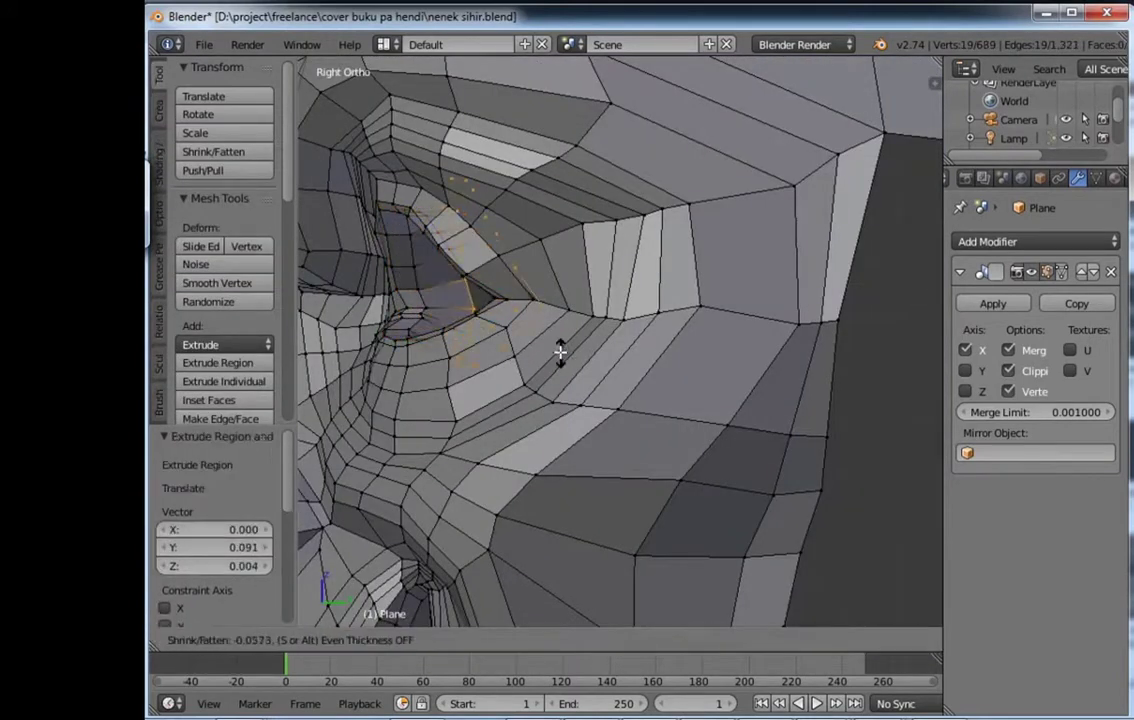
pyautogui.click(560, 352)
pyautogui.press('KP_1')
pyautogui.press('s')
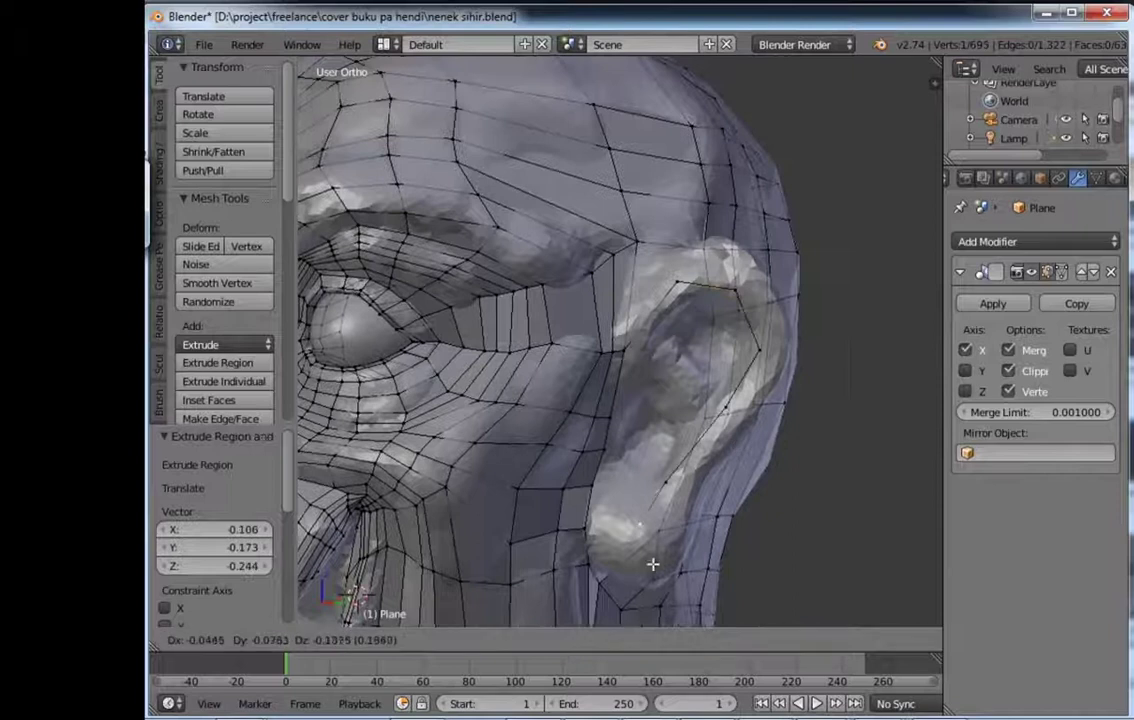
# Step: Extrude retopology vertices up along the front of the witch's ear
pyautogui.click(652, 564)
pyautogui.moveTo(652, 564); pyautogui.dragTo(620, 400, button='middle')
pyautogui.press('e')
pyautogui.click(641, 355)
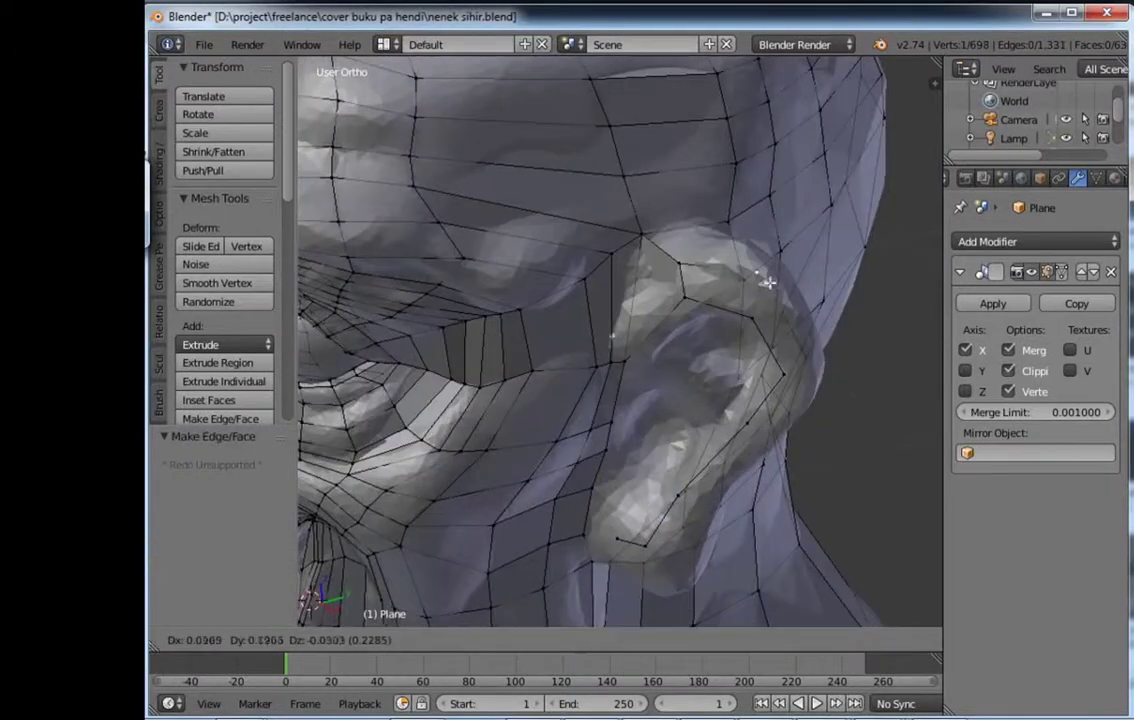
pyautogui.moveTo(853, 425); pyautogui.dragTo(815, 332, button='middle')
pyautogui.press('e')
pyautogui.click(770, 408)
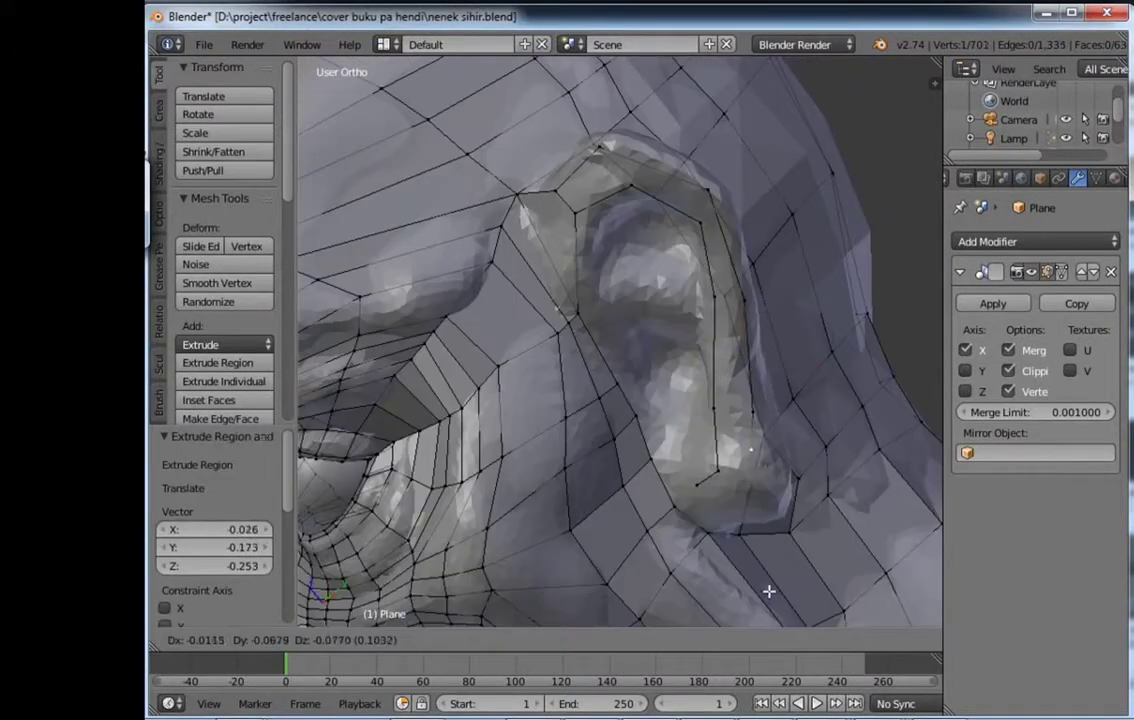
pyautogui.click(768, 591)
pyautogui.moveTo(768, 591); pyautogui.dragTo(672, 567, button='middle')
pyautogui.moveTo(697, 414)
pyautogui.mouseDown(button='middle')
pyautogui.moveTo(721, 372)
pyautogui.moveTo(704, 299)
pyautogui.moveTo(676, 345)
pyautogui.mouseUp(button='middle')
pyautogui.hotkey('ctrl', 'Tab')
pyautogui.click(704, 302)
# Step: Extend the ear vertices further and join two of them with F
pyautogui.press('e')
pyautogui.click(726, 375)
pyautogui.moveTo(726, 375); pyautogui.dragTo(413, 577, button='middle')
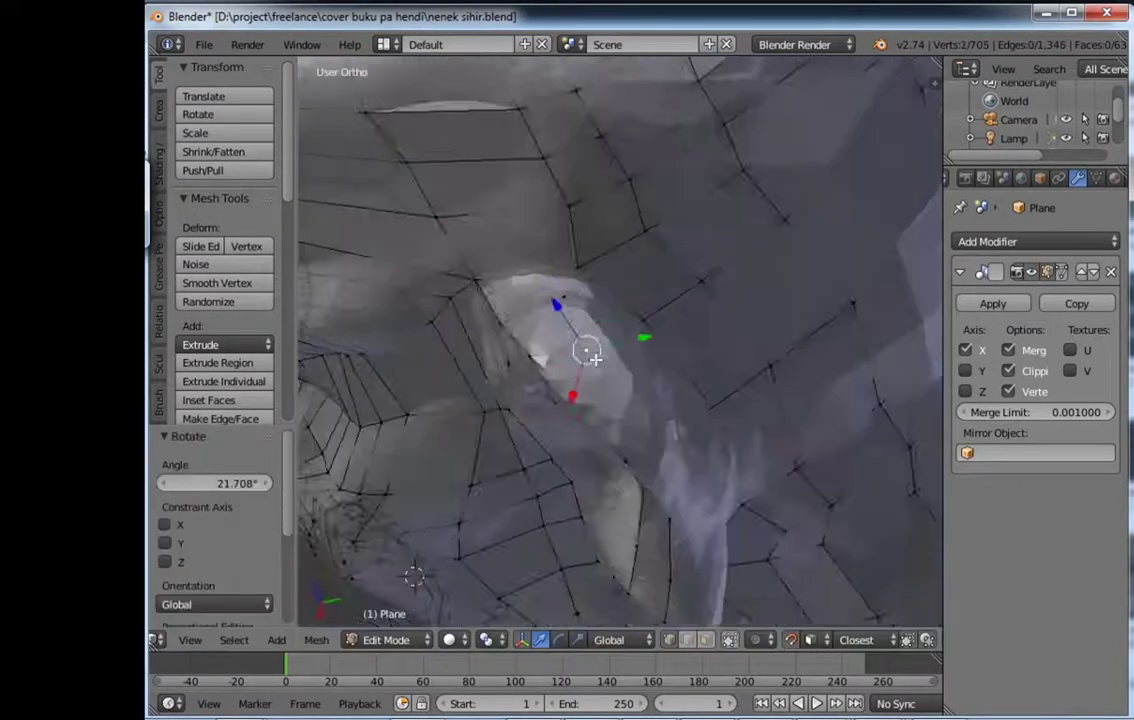
pyautogui.press('e')
pyautogui.click(653, 440)
pyautogui.moveTo(653, 440)
pyautogui.mouseDown(button='middle')
pyautogui.moveTo(515, 436)
pyautogui.moveTo(605, 402)
pyautogui.mouseUp(button='middle')
pyautogui.press('e')
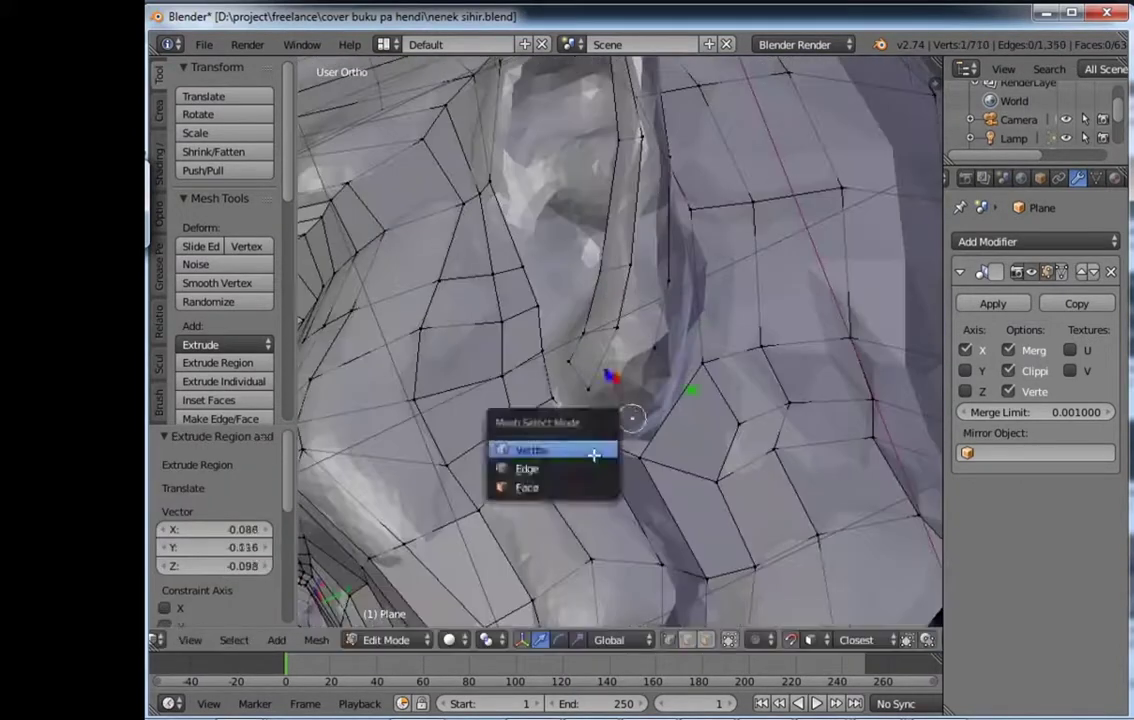
pyautogui.scroll(-4, 630, 329)
pyautogui.scroll(5, 659, 251)
pyautogui.hotkey('ctrl', 'Tab')
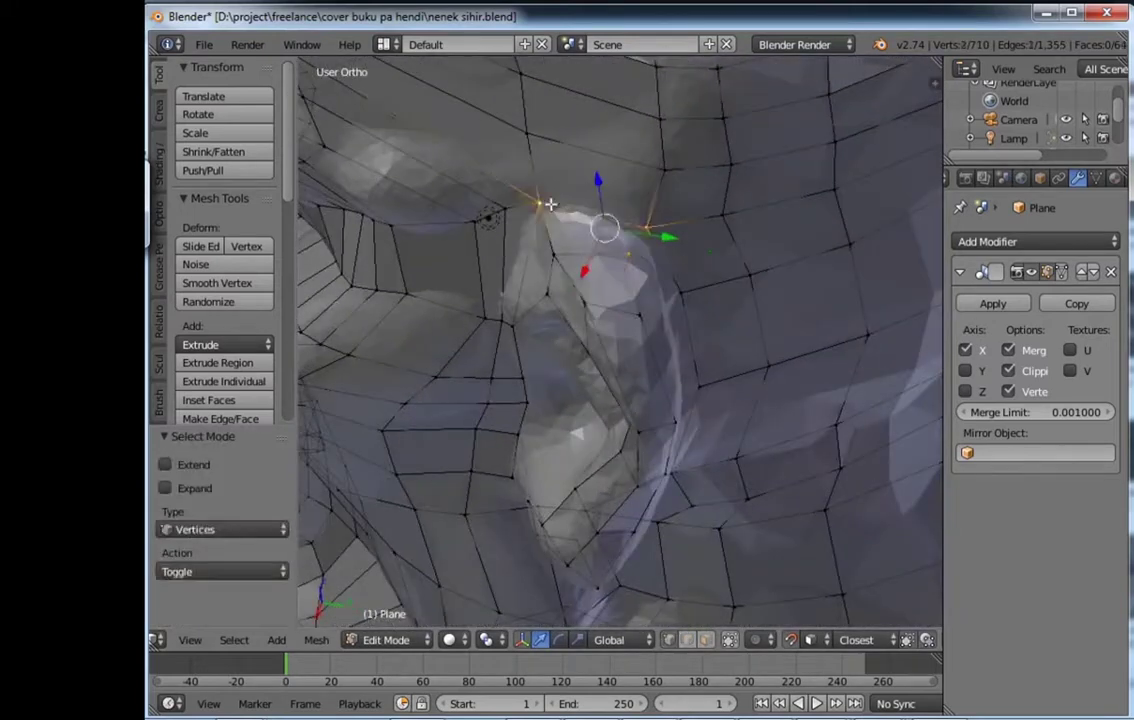
pyautogui.press('f')
pyautogui.moveTo(550, 204)
pyautogui.mouseDown(button='middle')
pyautogui.moveTo(580, 337)
pyautogui.moveTo(451, 410)
pyautogui.moveTo(445, 537)
pyautogui.moveTo(634, 474)
pyautogui.moveTo(686, 435)
pyautogui.mouseUp(button='middle')
# Step: Extrude a chain of vertices around the ear rim
pyautogui.press('e')
pyautogui.click(618, 471)
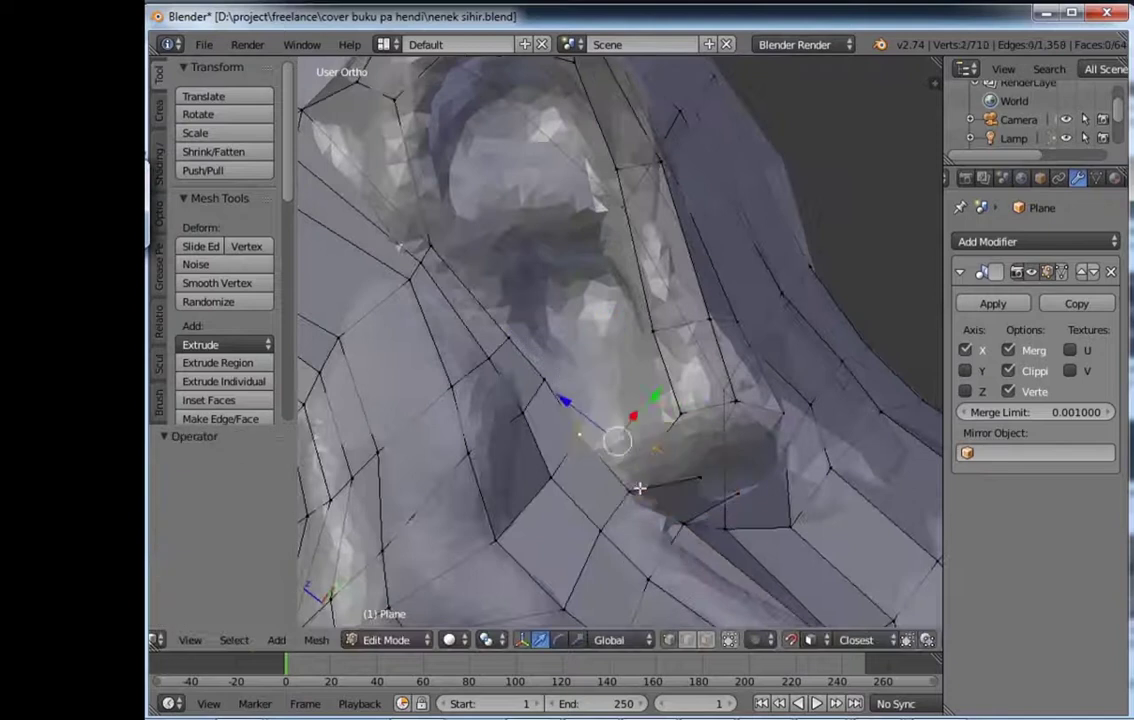
pyautogui.moveTo(639, 487); pyautogui.dragTo(625, 405, button='middle')
pyautogui.press('e')
pyautogui.click(595, 321)
pyautogui.moveTo(595, 321)
pyautogui.mouseDown(button='middle')
pyautogui.moveTo(612, 384)
pyautogui.moveTo(735, 253)
pyautogui.mouseUp(button='middle')
pyautogui.press('e')
pyautogui.click(646, 387)
pyautogui.press('e')
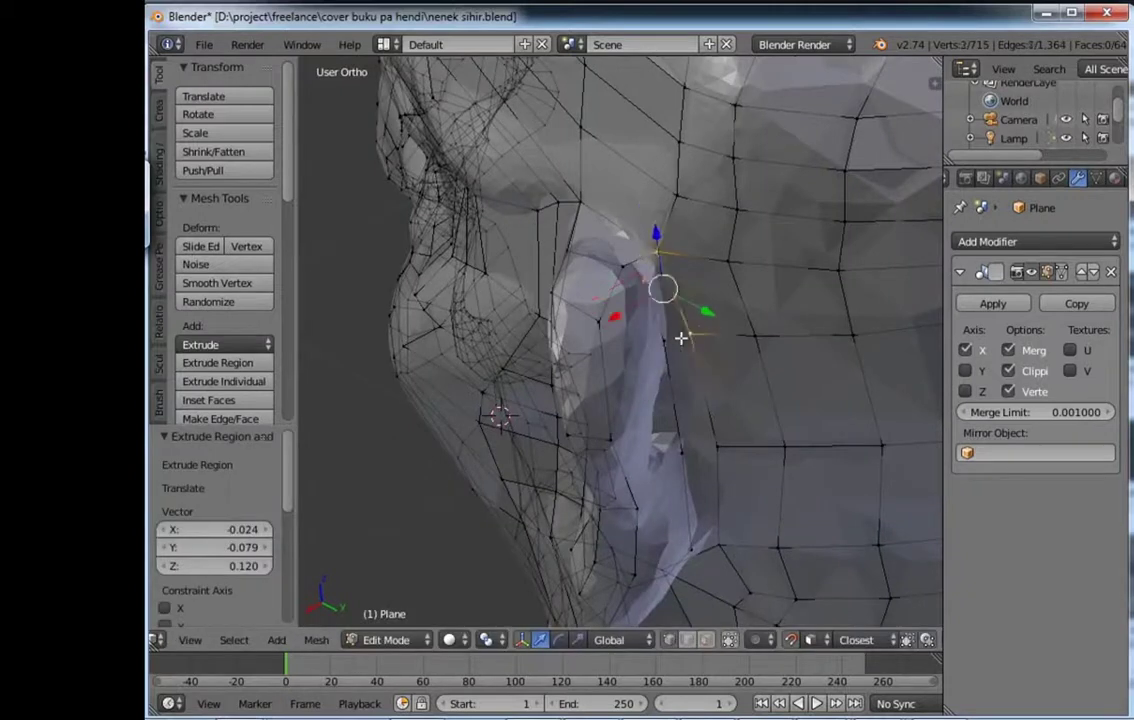
pyautogui.moveTo(680, 339); pyautogui.dragTo(658, 318, button='middle')
pyautogui.moveTo(724, 375); pyautogui.dragTo(722, 452, button='middle')
# Step: Move a vertex on the ear's edge onto the rim and extrude from it
pyautogui.hotkey('ctrl', 'Tab')
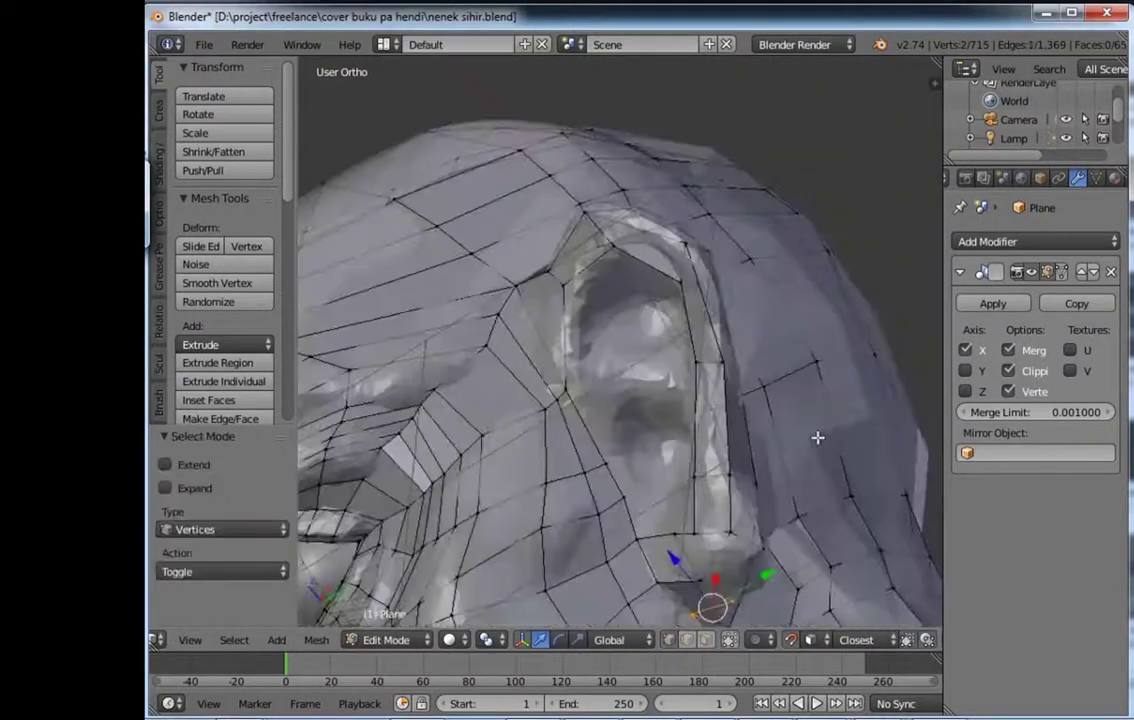
pyautogui.moveTo(818, 436)
pyautogui.mouseDown(button='middle')
pyautogui.moveTo(600, 337)
pyautogui.moveTo(714, 362)
pyautogui.mouseUp(button='middle')
pyautogui.moveTo(535, 386); pyautogui.dragTo(375, 367, button='middle')
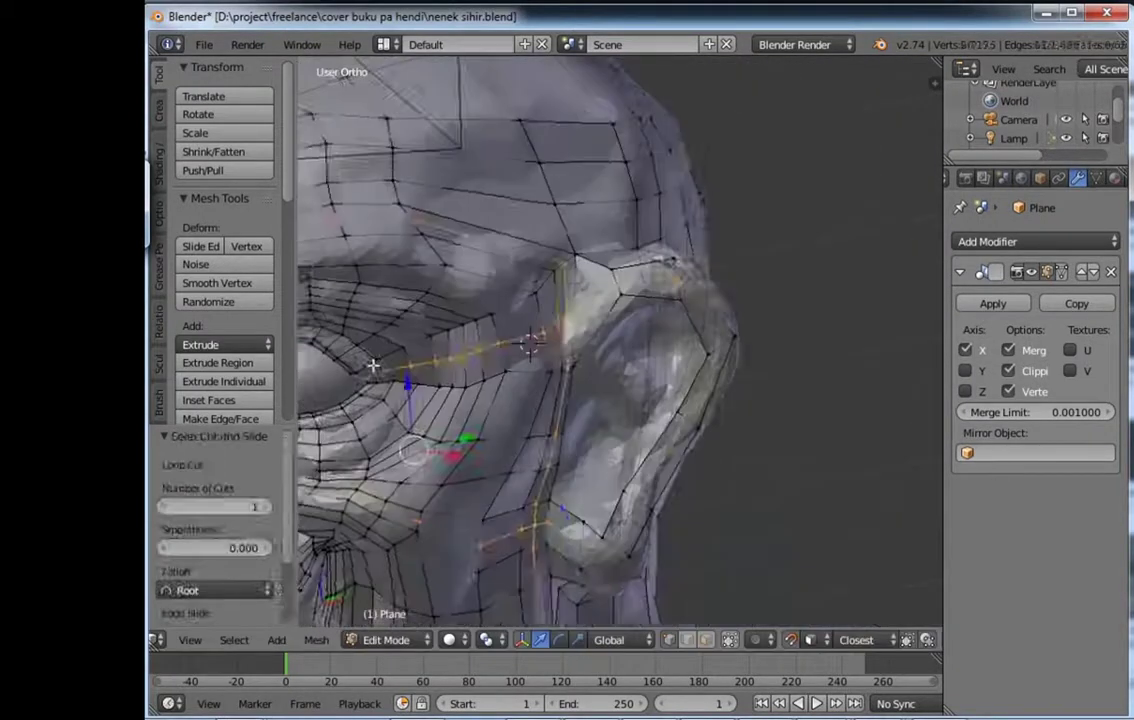
pyautogui.rightClick(597, 321)
pyautogui.press('g')
pyautogui.click(655, 288)
pyautogui.moveTo(655, 288)
pyautogui.mouseDown(button='middle')
pyautogui.moveTo(589, 422)
pyautogui.moveTo(759, 531)
pyautogui.moveTo(625, 375)
pyautogui.moveTo(628, 418)
pyautogui.mouseUp(button='middle')
pyautogui.press('e')
pyautogui.click(642, 383)
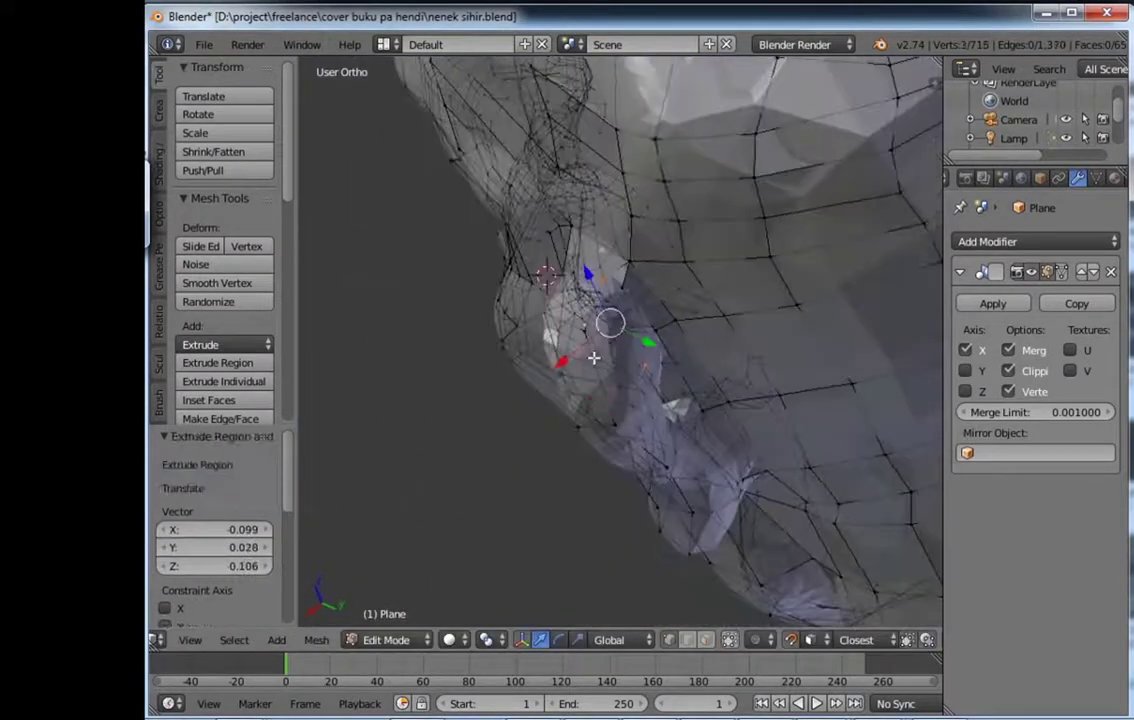
# Step: Extrude the selected vertices repeatedly to carry the mesh around the ear
pyautogui.moveTo(594, 358)
pyautogui.mouseDown(button='middle')
pyautogui.moveTo(607, 372)
pyautogui.moveTo(620, 243)
pyautogui.moveTo(641, 240)
pyautogui.mouseUp(button='middle')
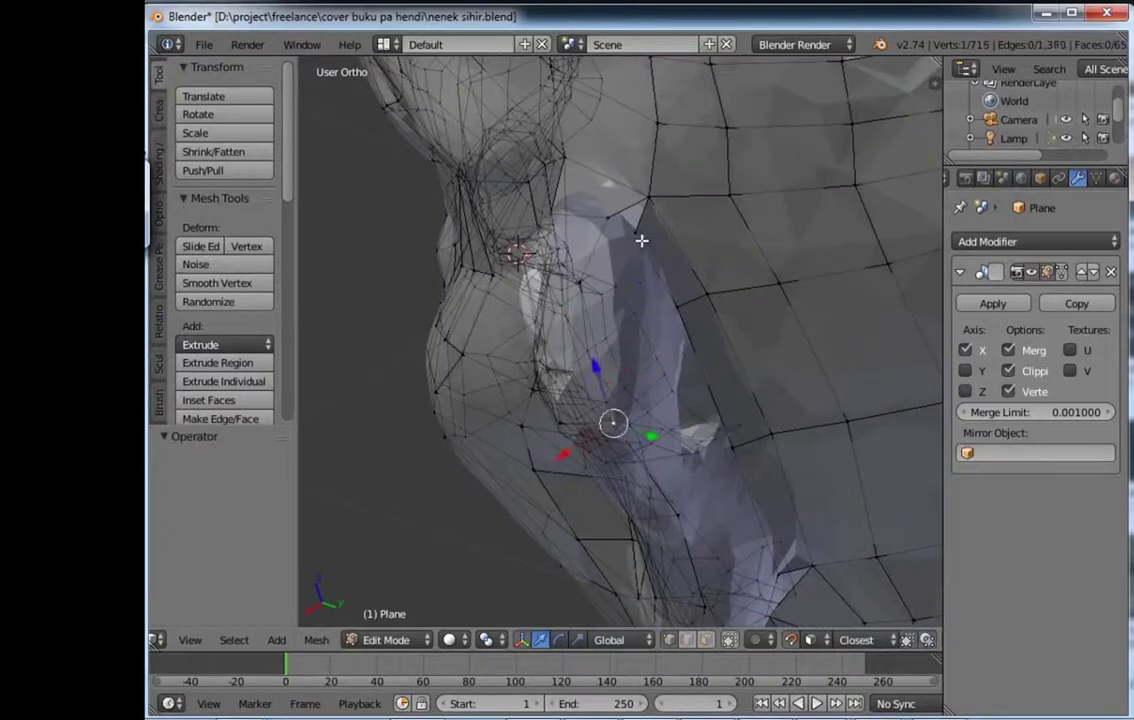
pyautogui.press('e')
pyautogui.click(569, 411)
pyautogui.moveTo(569, 411); pyautogui.dragTo(514, 375, button='middle')
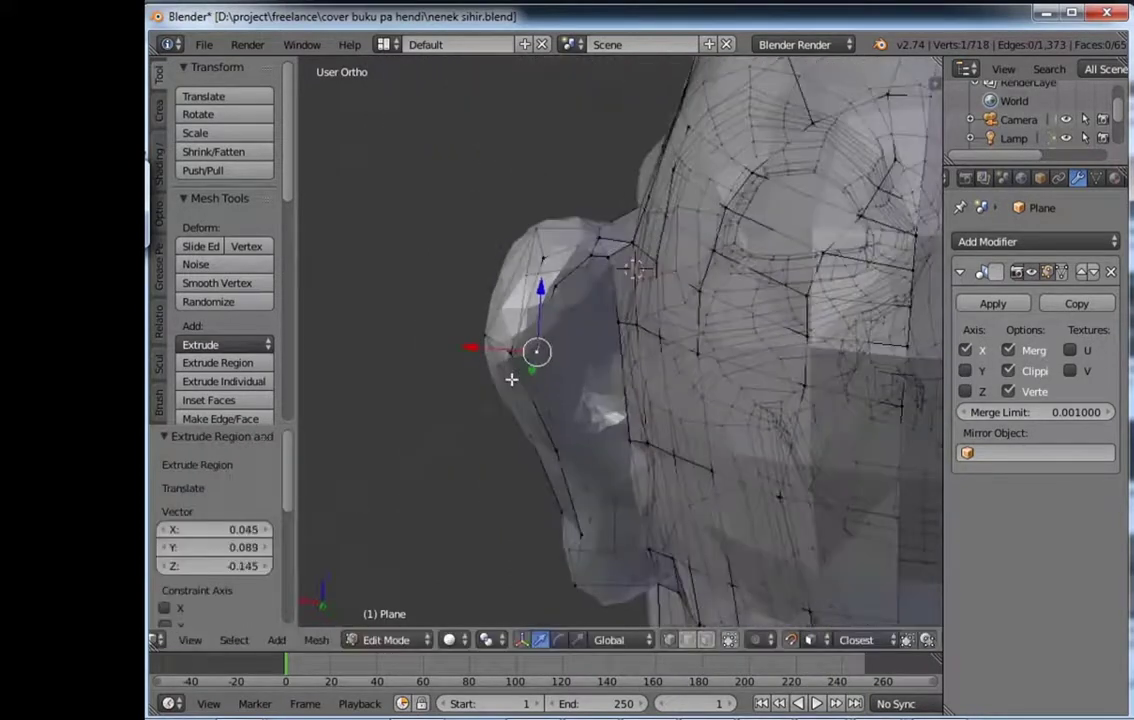
pyautogui.press('e')
pyautogui.click(618, 530)
pyautogui.moveTo(618, 530)
pyautogui.mouseDown(button='middle')
pyautogui.moveTo(641, 393)
pyautogui.moveTo(605, 537)
pyautogui.mouseUp(button='middle')
pyautogui.press('e')
pyautogui.click(610, 397)
pyautogui.press('e')
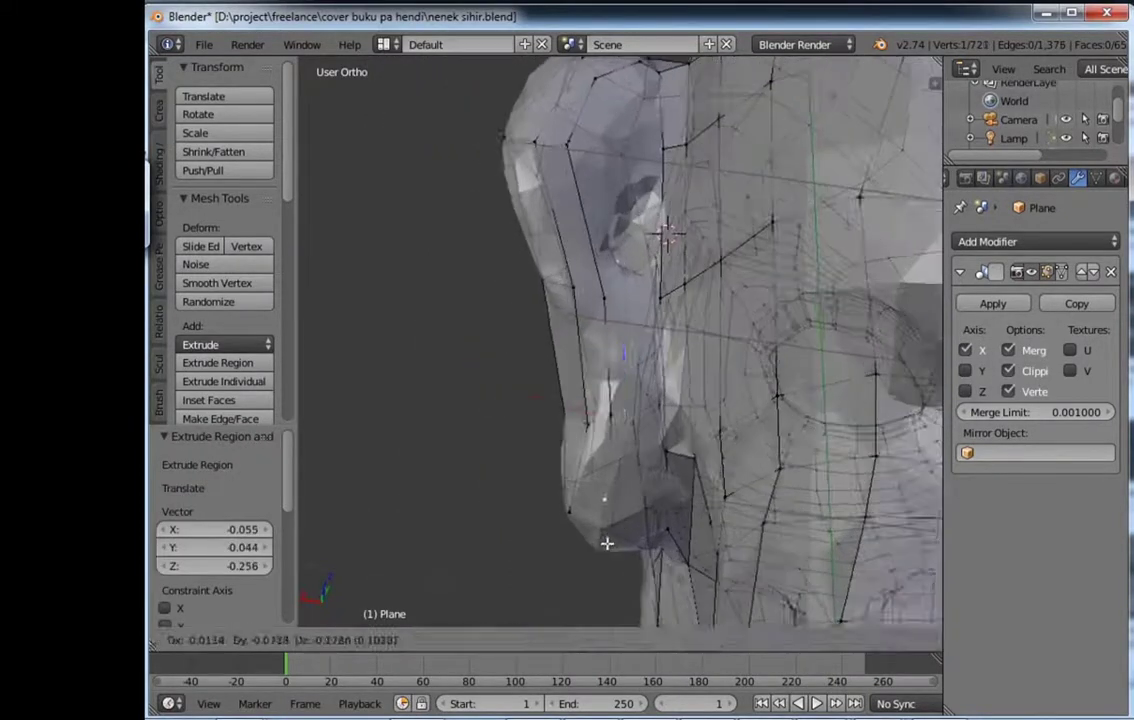
pyautogui.click(653, 446)
# Step: Extrude the remaining ear vertices in vertex mode, then leave Edit Mode to inspect the mesh
pyautogui.press('2')
pyautogui.moveTo(679, 447); pyautogui.dragTo(623, 509, button='middle')
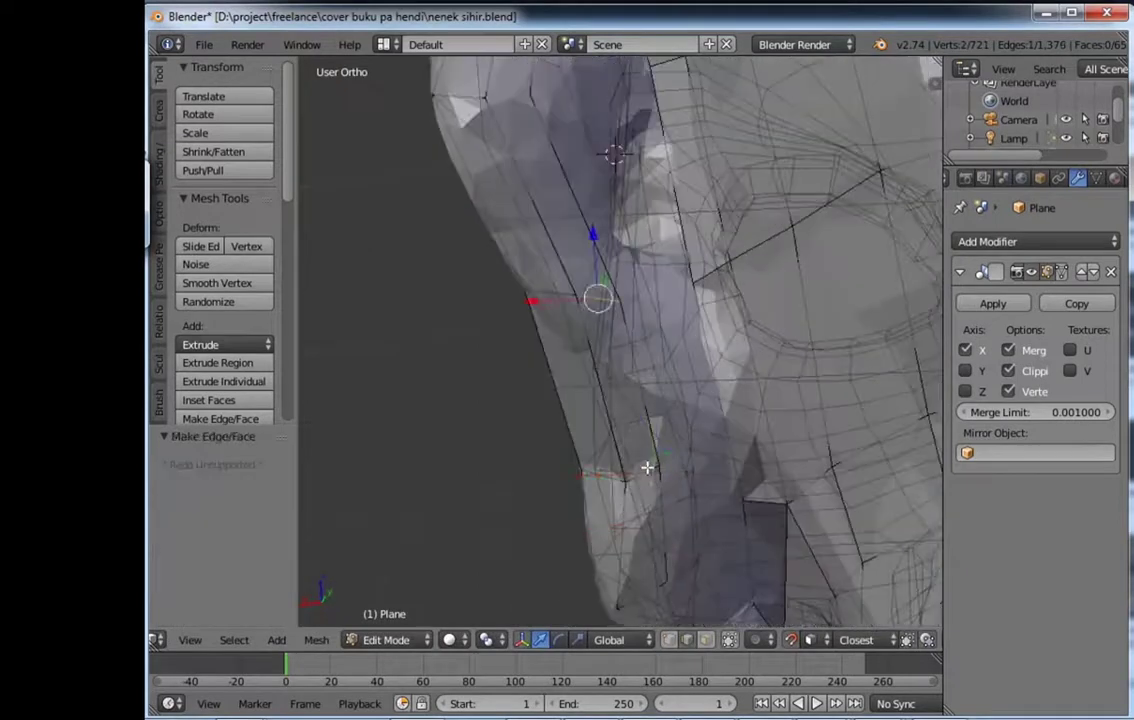
pyautogui.moveTo(647, 467); pyautogui.dragTo(544, 208, button='middle')
pyautogui.hotkey('ctrl', 'Tab')
pyautogui.click(540, 187)
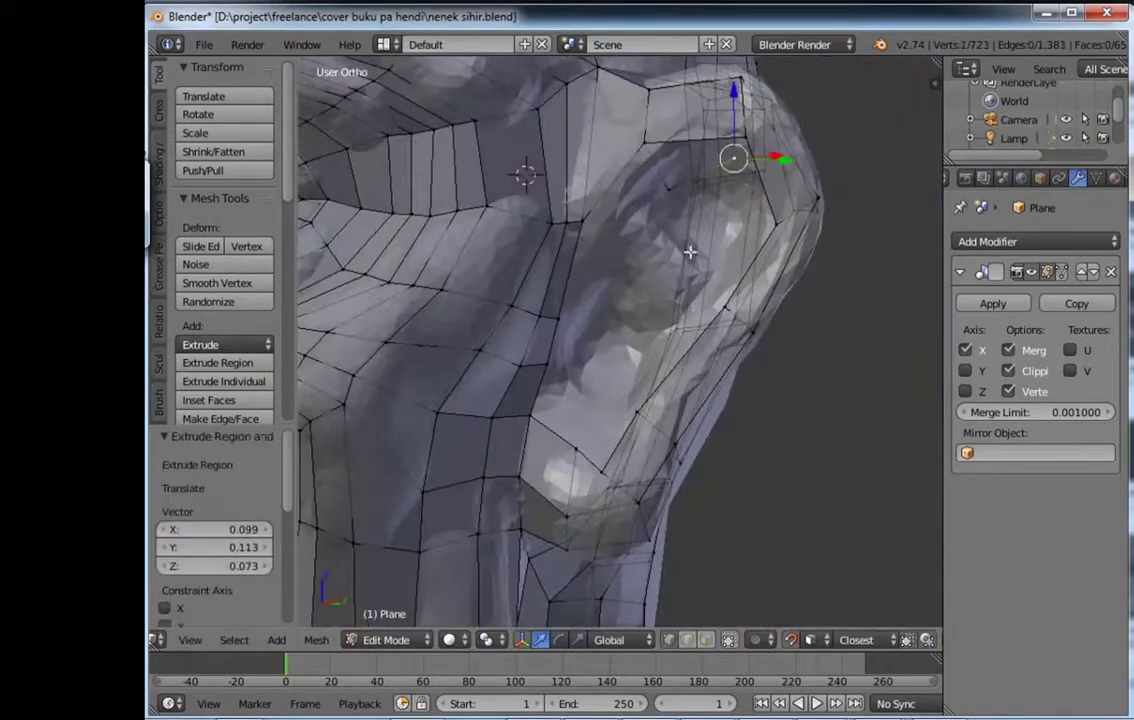
pyautogui.moveTo(690, 252); pyautogui.dragTo(678, 421, button='middle')
pyautogui.press('e')
pyautogui.moveTo(558, 539); pyautogui.dragTo(559, 274, button='middle')
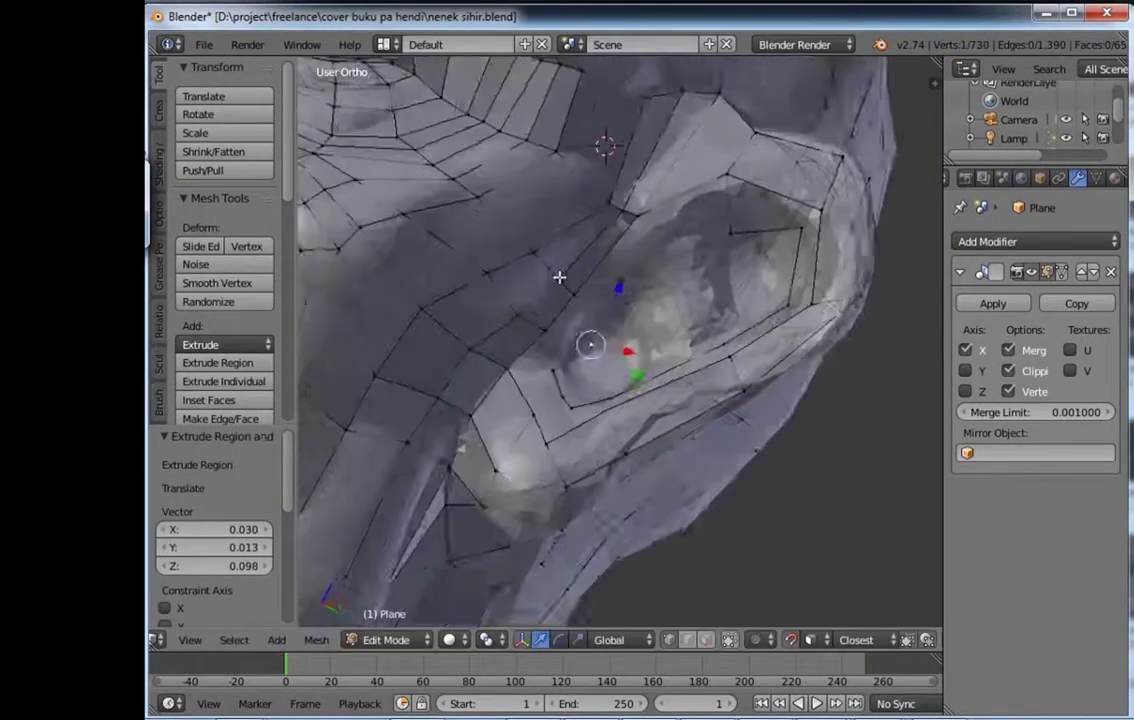
pyautogui.press('e')
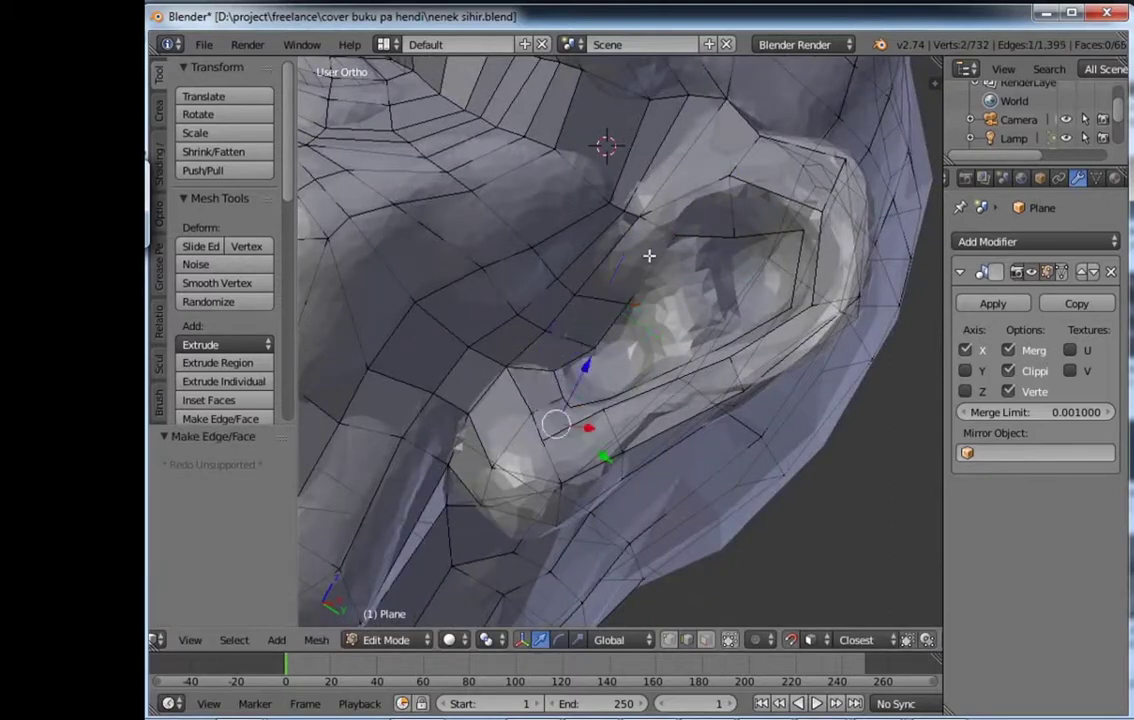
pyautogui.moveTo(649, 256)
pyautogui.mouseDown(button='middle')
pyautogui.moveTo(748, 363)
pyautogui.moveTo(622, 569)
pyautogui.moveTo(526, 200)
pyautogui.moveTo(552, 202)
pyautogui.moveTo(560, 259)
pyautogui.moveTo(520, 200)
pyautogui.moveTo(473, 243)
pyautogui.moveTo(739, 420)
pyautogui.mouseUp(button='middle')
pyautogui.press('Tab')
pyautogui.press('Tab')
# Step: Fill the ear gaps with faces, cut an edge loop across the ear, and adjust vertices
pyautogui.press('f')
pyautogui.click(712, 438)
pyautogui.hotkey('ctrl', 'r')
pyautogui.click(653, 418)
pyautogui.press('f')
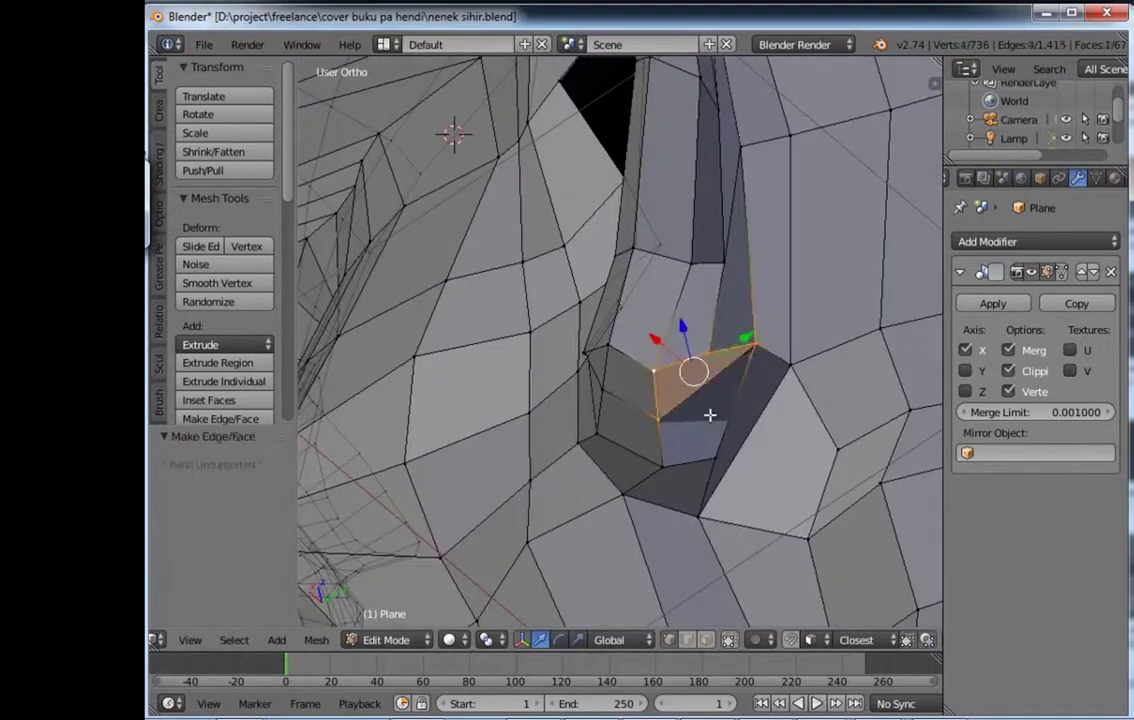
pyautogui.moveTo(749, 360); pyautogui.dragTo(582, 337, button='right')
pyautogui.moveTo(582, 337); pyautogui.dragTo(632, 368, button='middle')
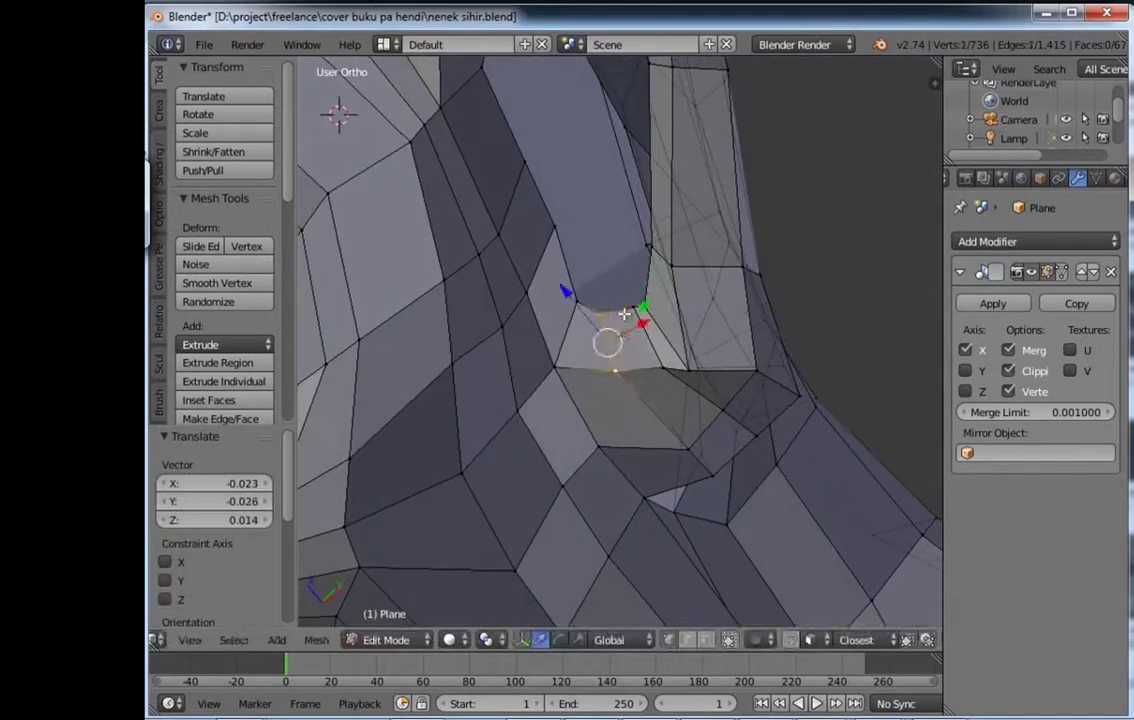
pyautogui.click(662, 490)
pyautogui.moveTo(662, 490)
pyautogui.mouseDown(button='middle')
pyautogui.moveTo(554, 366)
pyautogui.moveTo(607, 439)
pyautogui.moveTo(640, 411)
pyautogui.mouseUp(button='middle')
# Step: Extrude the ear-opening rim and scale it inward to form the ear hole
pyautogui.press('e')
pyautogui.click(602, 431)
pyautogui.press('s')
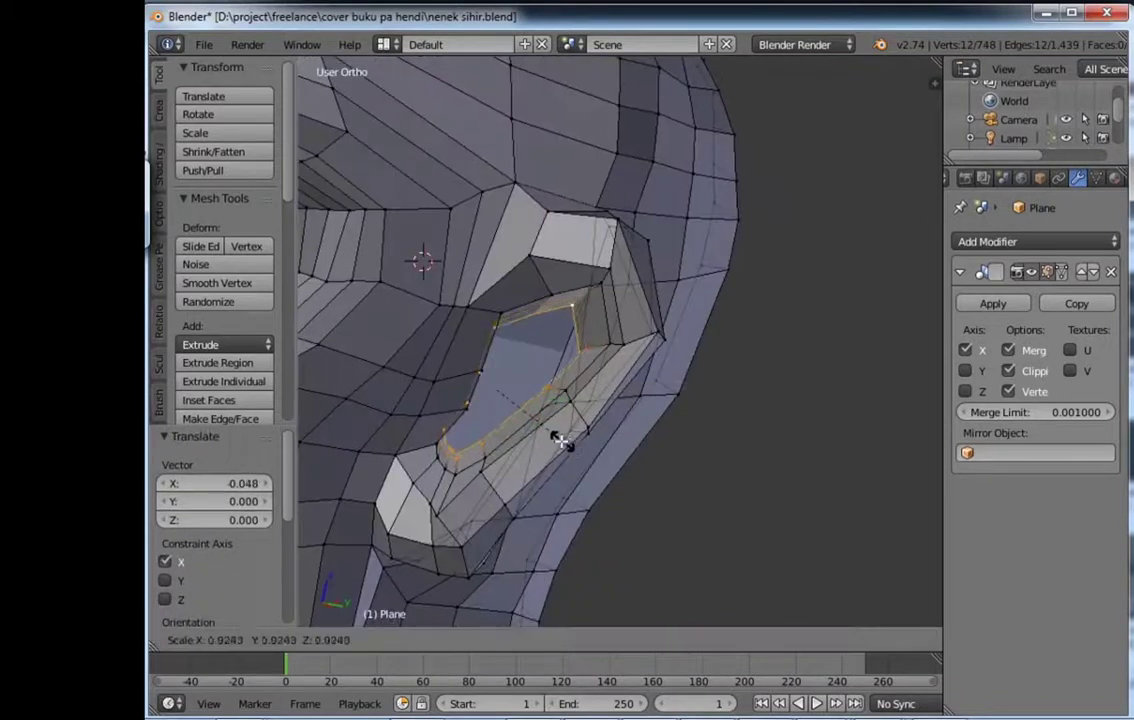
pyautogui.click(560, 440)
pyautogui.moveTo(560, 440)
pyautogui.mouseDown(button='middle')
pyautogui.moveTo(552, 397)
pyautogui.moveTo(580, 342)
pyautogui.mouseUp(button='middle')
pyautogui.rightClick(509, 368)
# Step: Toggle between Object and Edit Mode to compare the retopology mesh with the head
pyautogui.press('Tab')
pyautogui.scroll(-5, 521, 375)
pyautogui.press('Tab')
pyautogui.scroll(5, 623, 299)
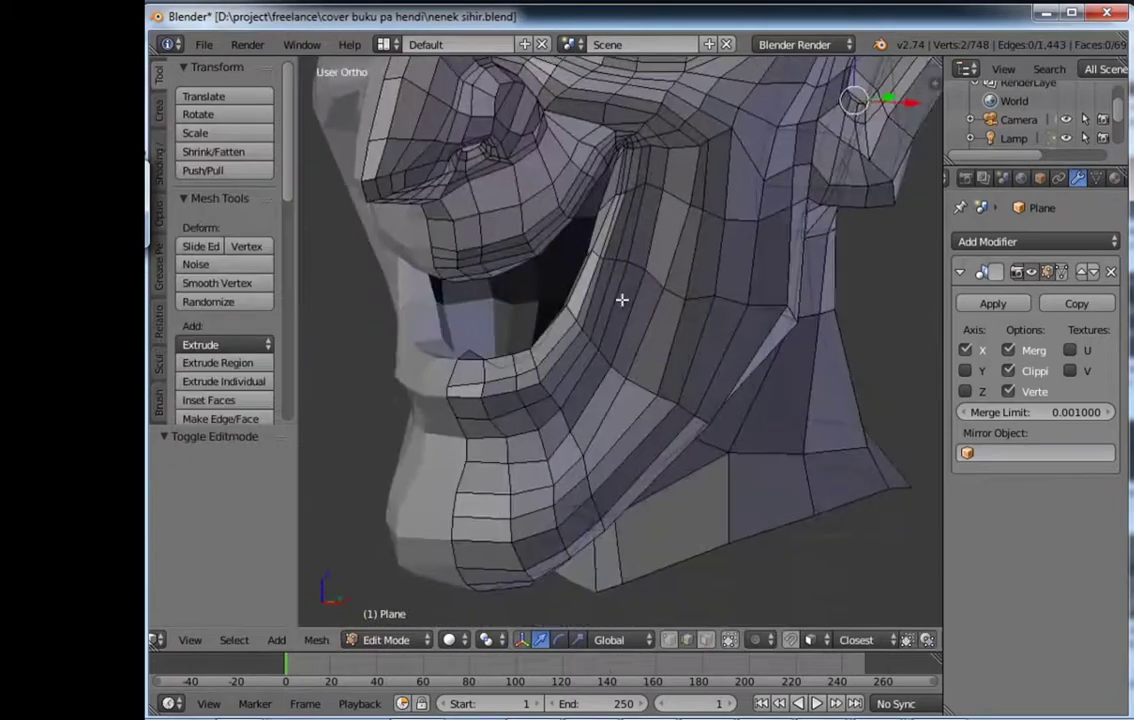
pyautogui.press('Tab')
pyautogui.scroll(-3, 563, 373)
pyautogui.press('Tab')
pyautogui.scroll(3, 473, 438)
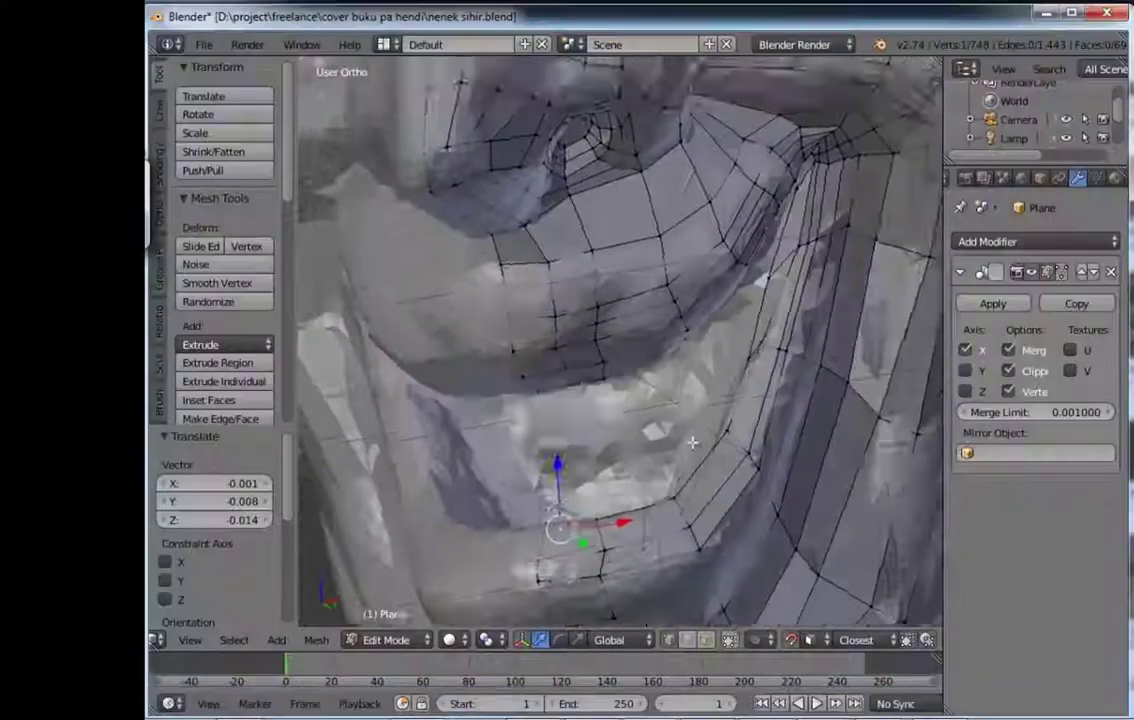
pyautogui.scroll(-3, 609, 294)
pyautogui.scroll(-2, 609, 294)
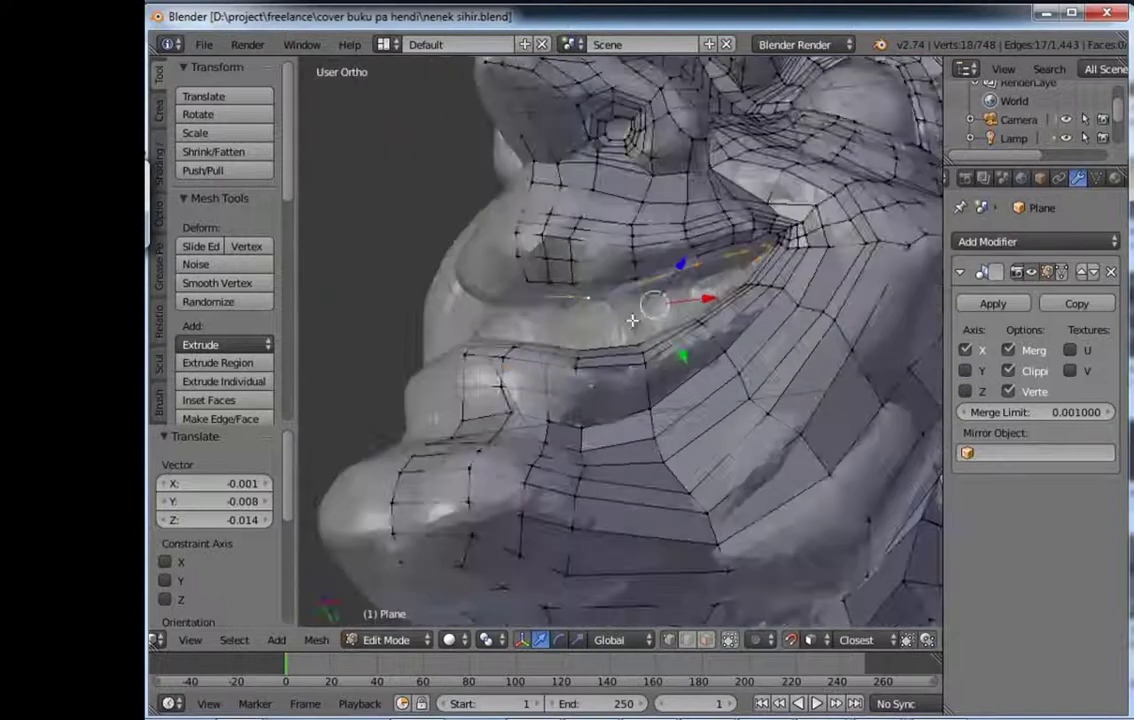
# Step: Scale the selected lip vertices narrower along X using front and side views
pyautogui.press('Tab')
pyautogui.press('KP_1')
pyautogui.scroll(4, 609, 294)
pyautogui.press('Tab')
pyautogui.press('KP_3')
pyautogui.scroll(3, 524, 379)
pyautogui.press('g')
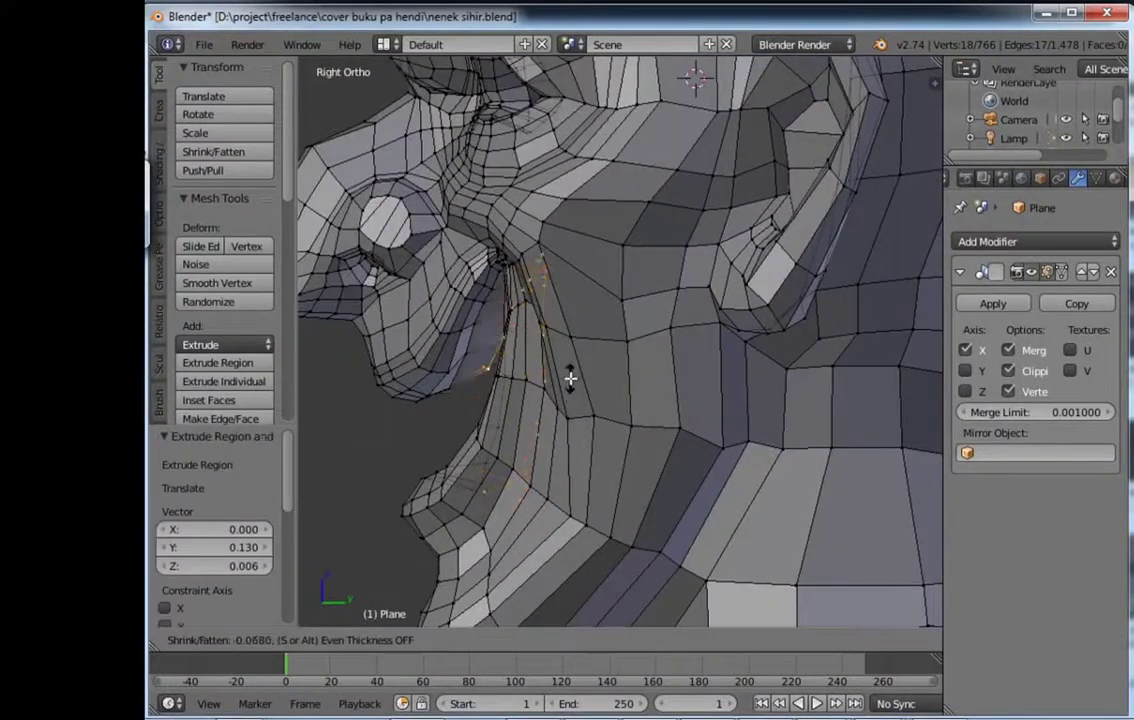
pyautogui.press('KP_1')
pyautogui.press('s')
pyautogui.press('x')
pyautogui.click(795, 395)
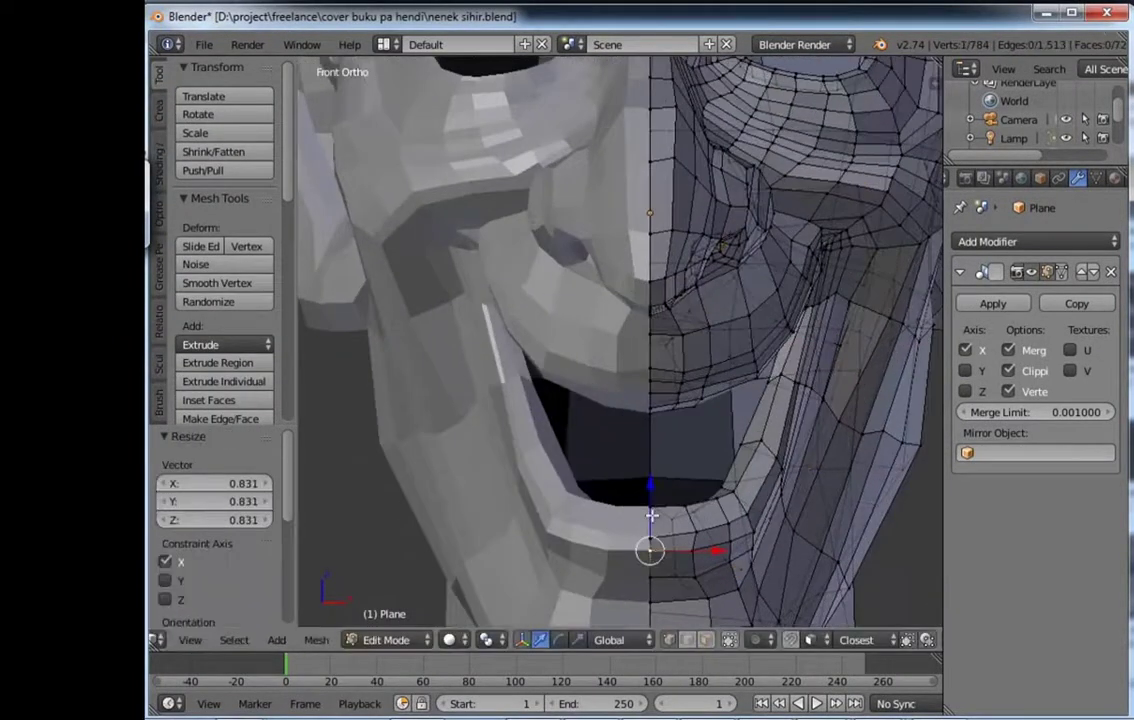
# Step: Reposition the lip vertices from the side view, undoing an accidental lip-loop extrusion
pyautogui.scroll(2, 651, 550)
pyautogui.scroll(2, 631, 450)
pyautogui.moveTo(634, 541); pyautogui.dragTo(780, 519, button='middle')
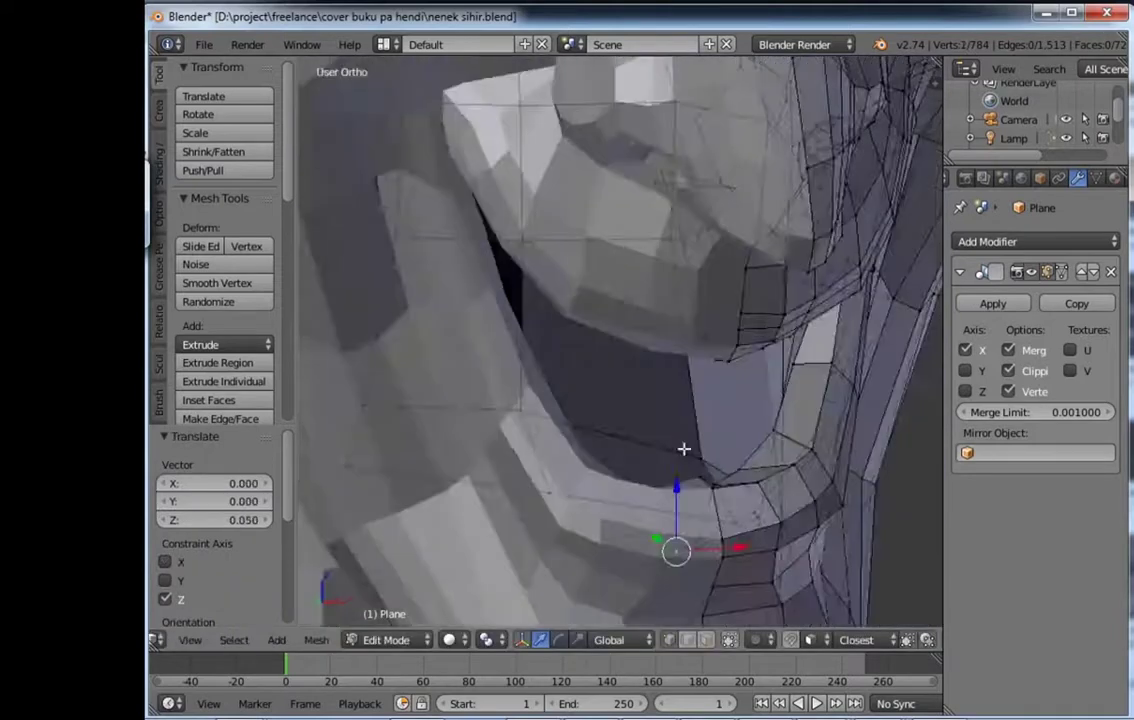
pyautogui.press('KP_3')
pyautogui.scroll(-2, 600, 560)
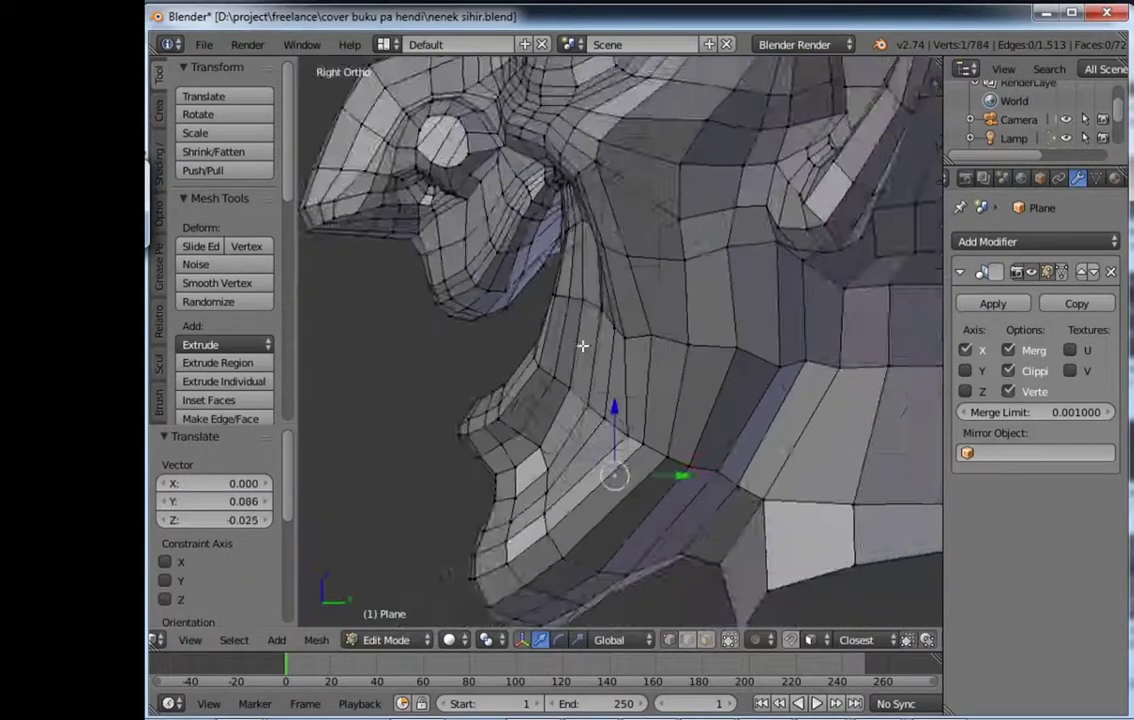
pyautogui.moveTo(582, 342); pyautogui.dragTo(790, 274, button='middle')
pyautogui.press('KP_3')
pyautogui.moveTo(650, 228); pyautogui.dragTo(666, 260, button='middle')
pyautogui.press('KP_3')
pyautogui.press('e')
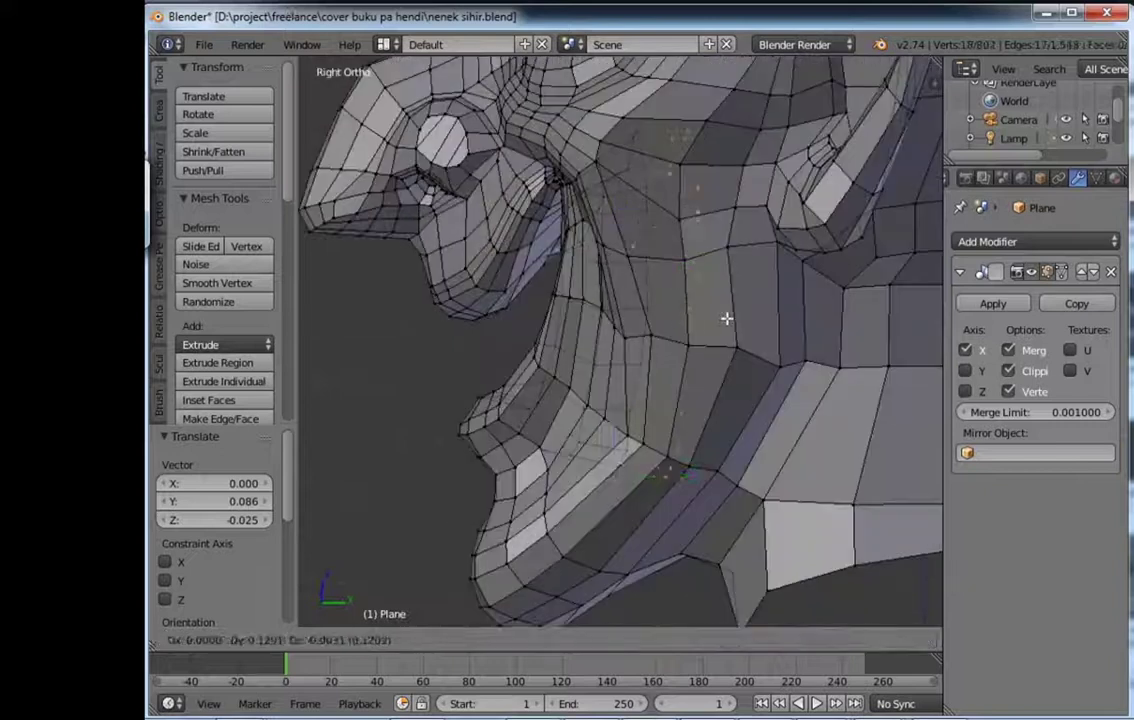
pyautogui.hotkey('ctrl', 'z')
# Step: Move the lip vertices sideways on X and down along Z to shape the lips
pyautogui.moveTo(661, 327)
pyautogui.mouseDown(button='middle')
pyautogui.moveTo(645, 366)
pyautogui.moveTo(1007, 378)
pyautogui.mouseUp(button='middle')
pyautogui.click(645, 366)
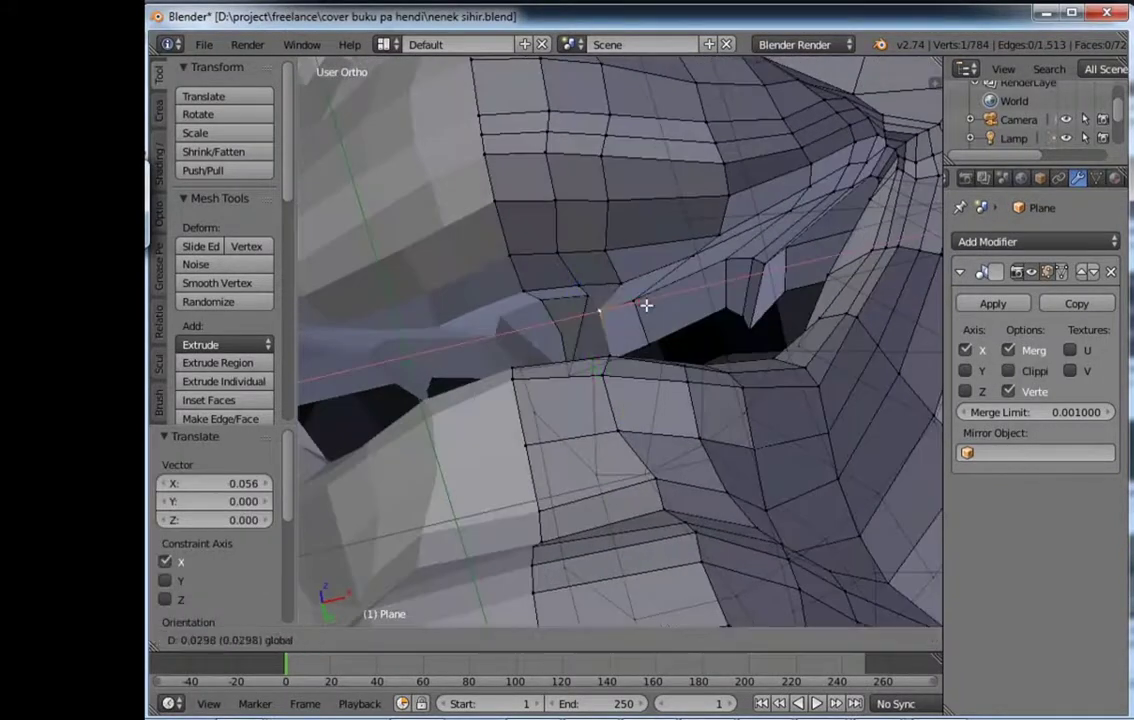
pyautogui.click(600, 382)
pyautogui.moveTo(600, 382); pyautogui.dragTo(443, 329, button='middle')
pyautogui.press('KP_3')
pyautogui.scroll(-3, 494, 396)
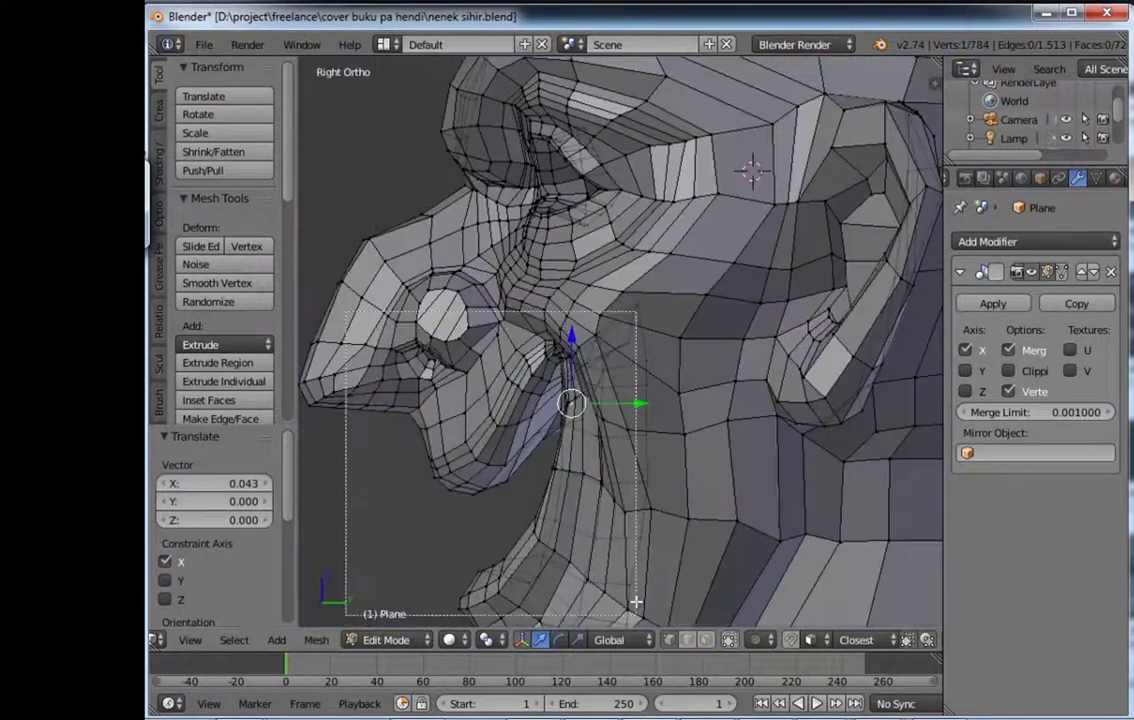
pyautogui.moveTo(494, 396); pyautogui.dragTo(688, 427, button='middle')
pyautogui.moveTo(651, 386); pyautogui.dragTo(651, 398)
pyautogui.moveTo(651, 398); pyautogui.dragTo(708, 510, button='middle')
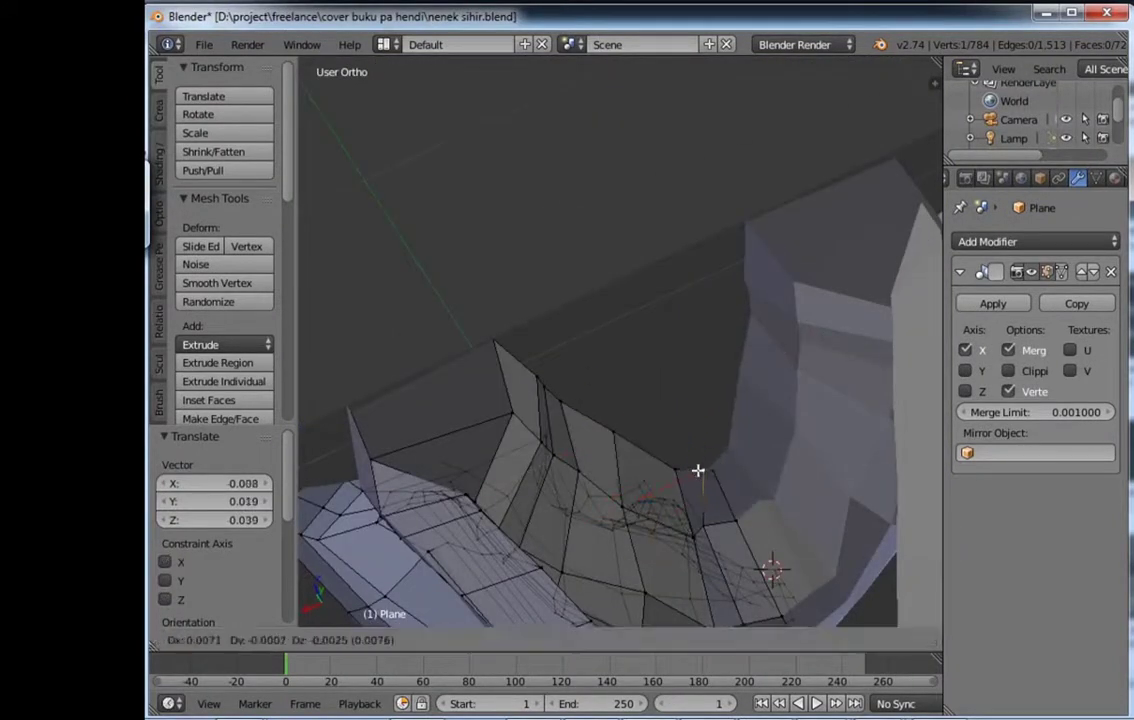
pyautogui.click(652, 549)
# Step: Select the whole inner lip edge loop from the front view
pyautogui.scroll(-3, 635, 527)
pyautogui.moveTo(635, 527); pyautogui.dragTo(609, 484, button='middle')
pyautogui.scroll(3, 609, 484)
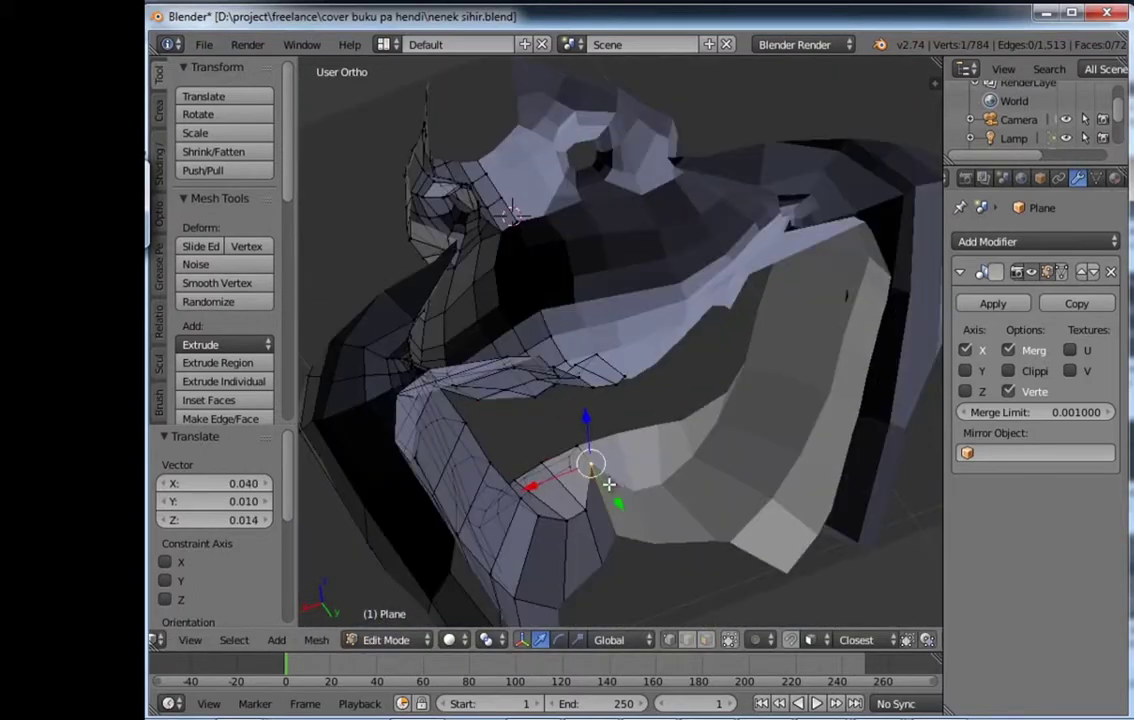
pyautogui.scroll(-3, 616, 563)
pyautogui.moveTo(616, 563); pyautogui.dragTo(709, 613, button='middle')
pyautogui.press('KP_1')
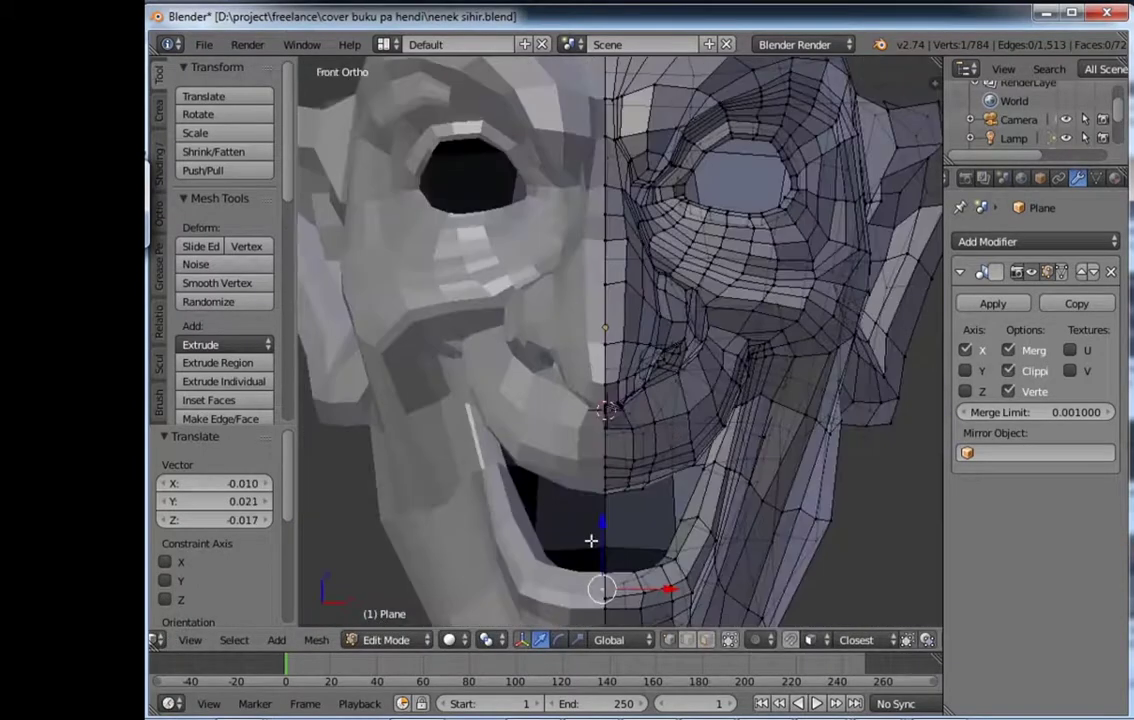
pyautogui.scroll(4, 590, 537)
pyautogui.moveTo(590, 537); pyautogui.dragTo(663, 506, button='middle')
pyautogui.keyDown('alt'); pyautogui.rightClick(672, 518); pyautogui.keyUp('alt')
pyautogui.keyDown('alt'); pyautogui.rightClick(663, 512); pyautogui.keyUp('alt')
# Step: Move the inner lip loop back along Y into the mouth
pyautogui.press('KP_1')
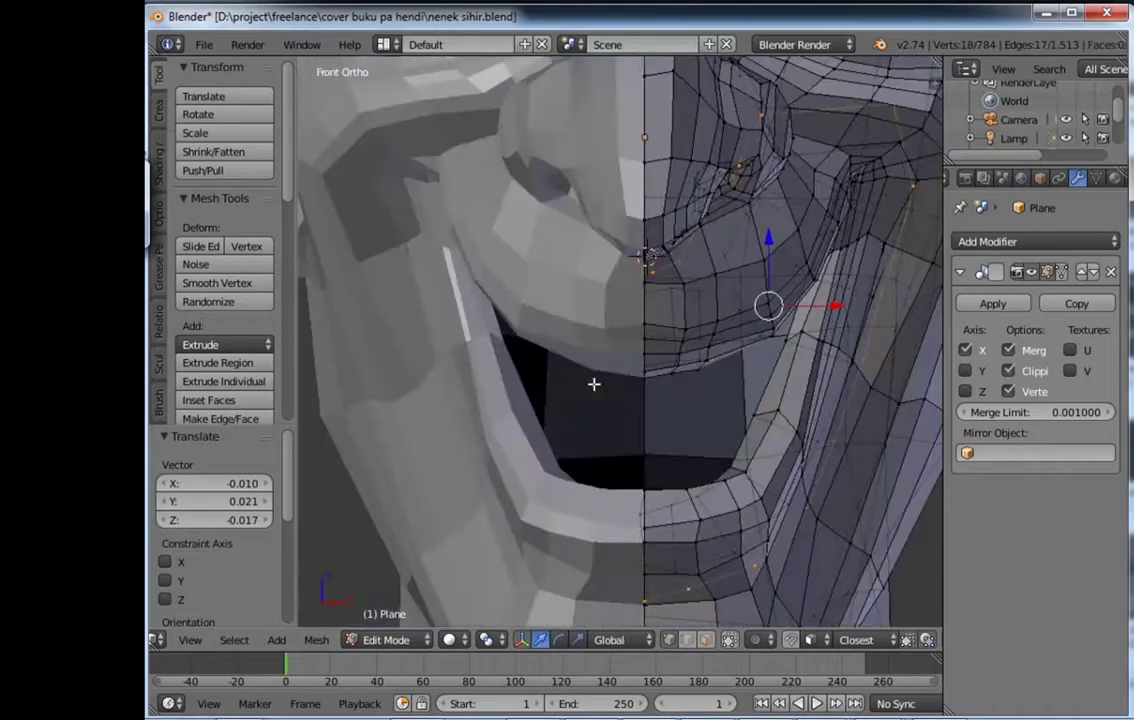
pyautogui.moveTo(568, 395)
pyautogui.mouseDown(button='middle')
pyautogui.moveTo(620, 395)
pyautogui.moveTo(694, 316)
pyautogui.mouseUp(button='middle')
pyautogui.press('g')
pyautogui.press('y')
pyautogui.click(602, 329)
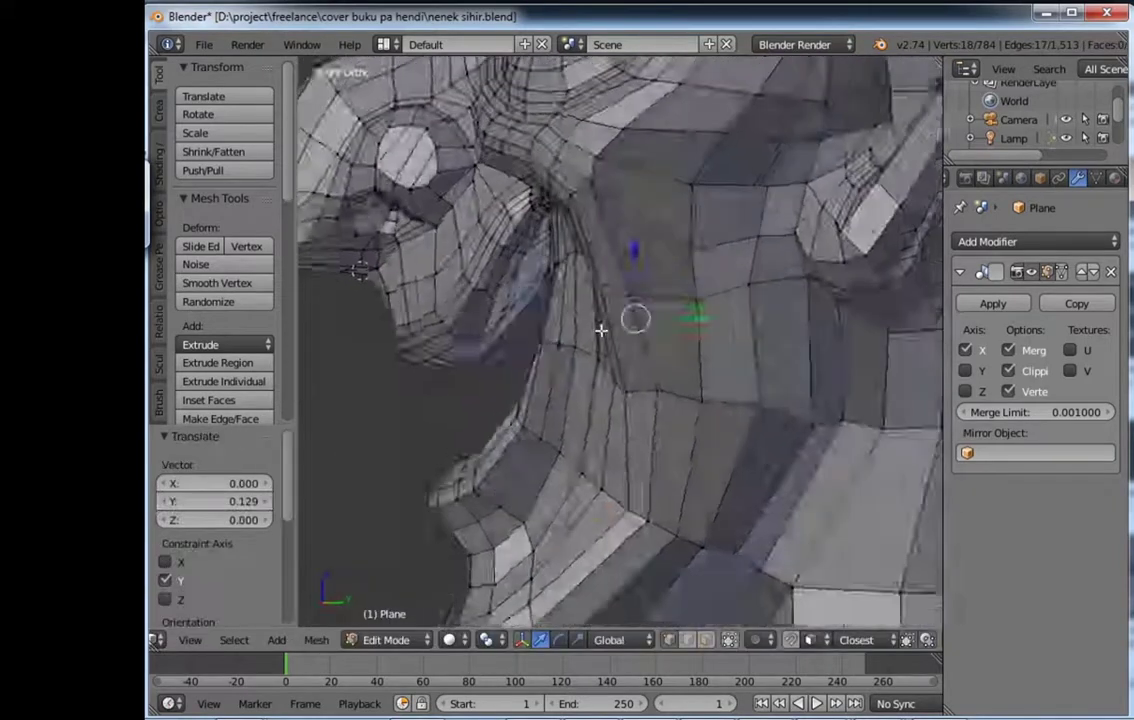
pyautogui.moveTo(602, 329); pyautogui.dragTo(723, 477, button='middle')
pyautogui.press('KP_3')
# Step: Finish shrinking the extruded mouth loop and shift the lip loop along Y
pyautogui.click(726, 539)
pyautogui.press('KP_1')
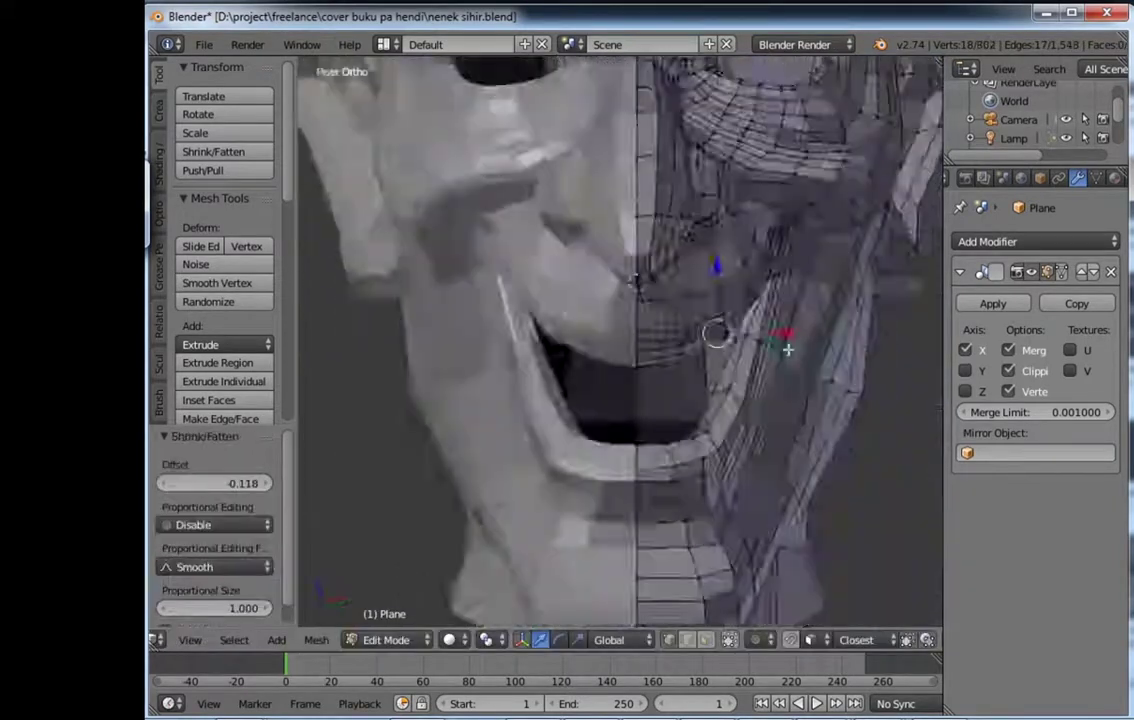
pyautogui.press('KP_3')
pyautogui.moveTo(759, 468); pyautogui.dragTo(600, 483, button='middle')
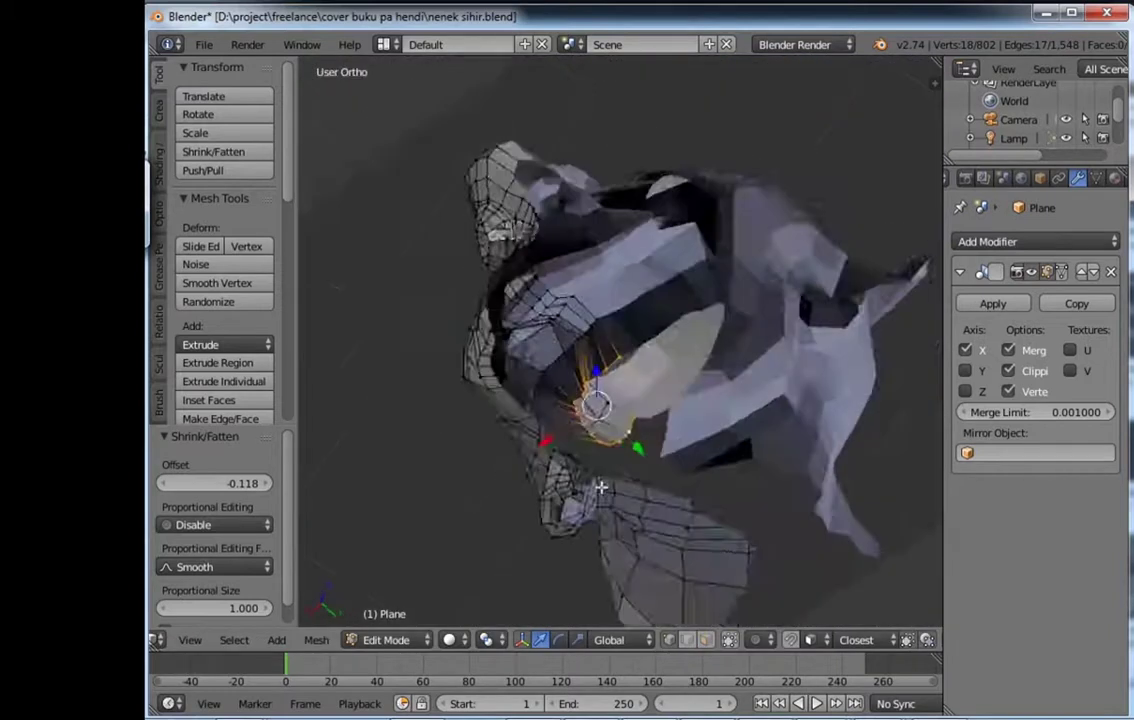
pyautogui.press('KP_7')
pyautogui.press('s')
pyautogui.press('z')
pyautogui.press('Escape')
pyautogui.press('g')
pyautogui.press('y')
pyautogui.click(648, 450)
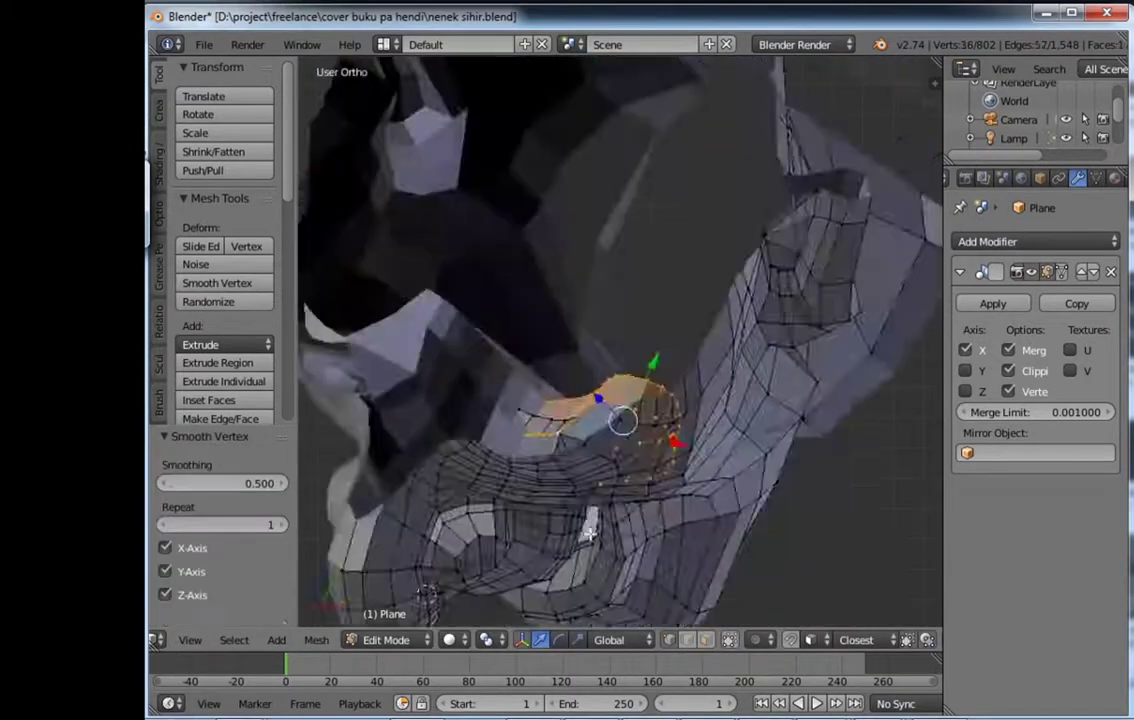
# Step: Inspect and adjust the nose shape from several angles
pyautogui.moveTo(603, 451); pyautogui.dragTo(727, 562, button='middle')
pyautogui.press('KP_3')
pyautogui.moveTo(547, 354)
pyautogui.mouseDown(button='middle')
pyautogui.moveTo(555, 311)
pyautogui.moveTo(476, 349)
pyautogui.mouseUp(button='middle')
pyautogui.press('KP_3')
pyautogui.press('g')
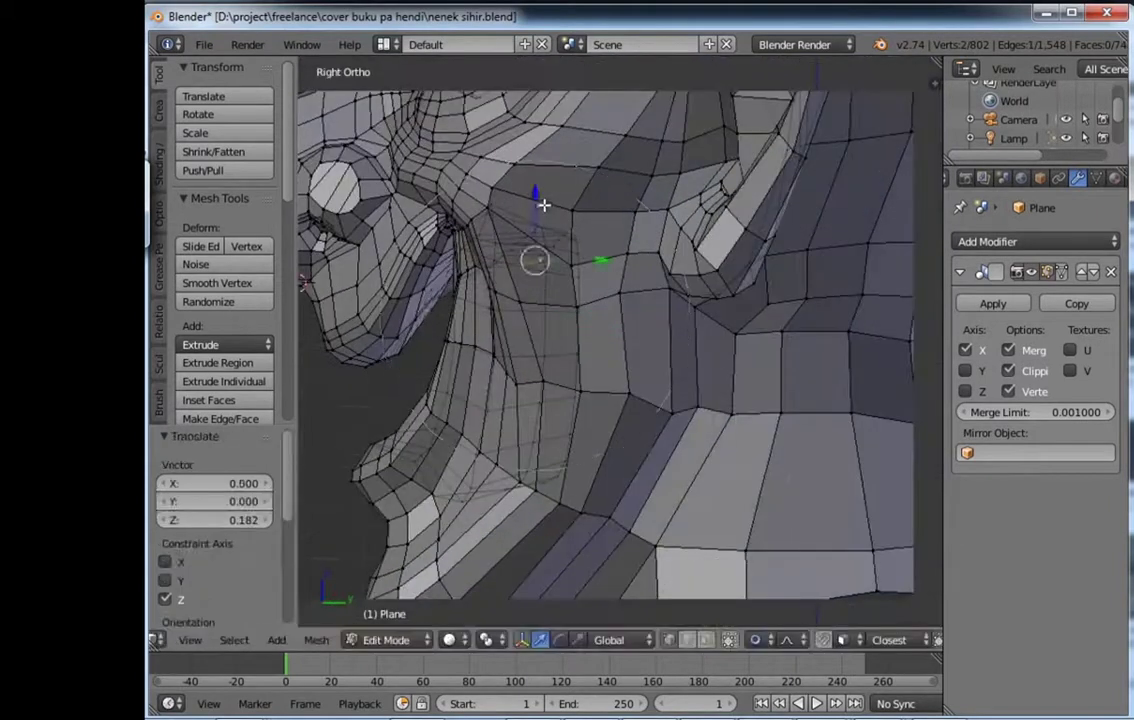
pyautogui.moveTo(543, 205)
pyautogui.mouseDown(button='middle')
pyautogui.moveTo(510, 370)
pyautogui.moveTo(623, 364)
pyautogui.mouseUp(button='middle')
pyautogui.press('KP_0')
# Step: From Top view, select the face-front edge loop, scale it along Y and move it into place
pyautogui.press('KP_7')
pyautogui.keyDown('alt'); pyautogui.rightClick(644, 370); pyautogui.keyUp('alt')
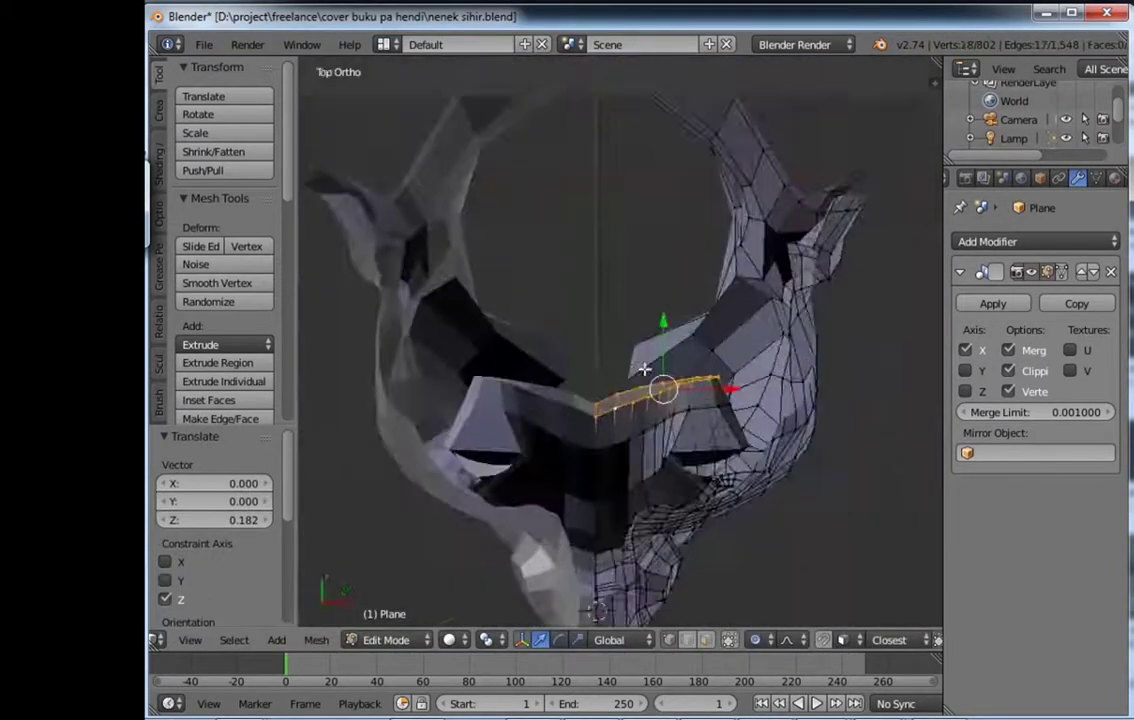
pyautogui.scroll(2, 644, 370)
pyautogui.press('s')
pyautogui.press('y')
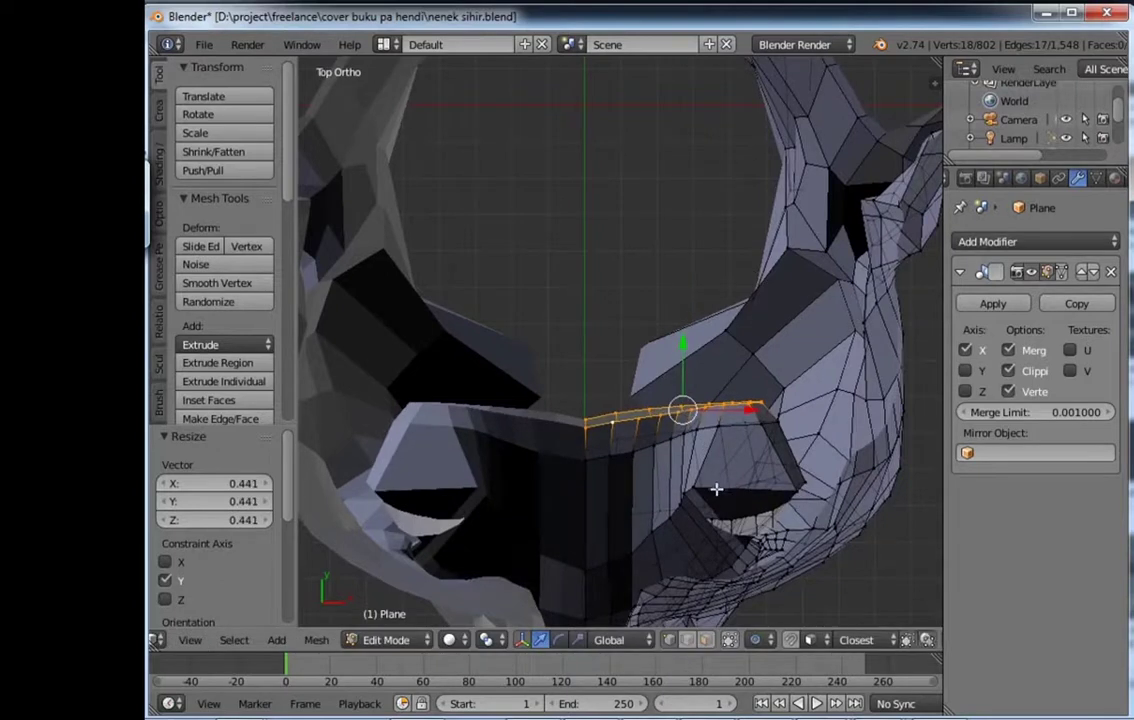
pyautogui.click(719, 333)
pyautogui.moveTo(719, 333); pyautogui.dragTo(577, 338, button='middle')
pyautogui.hotkey('ctrl', 'Tab')
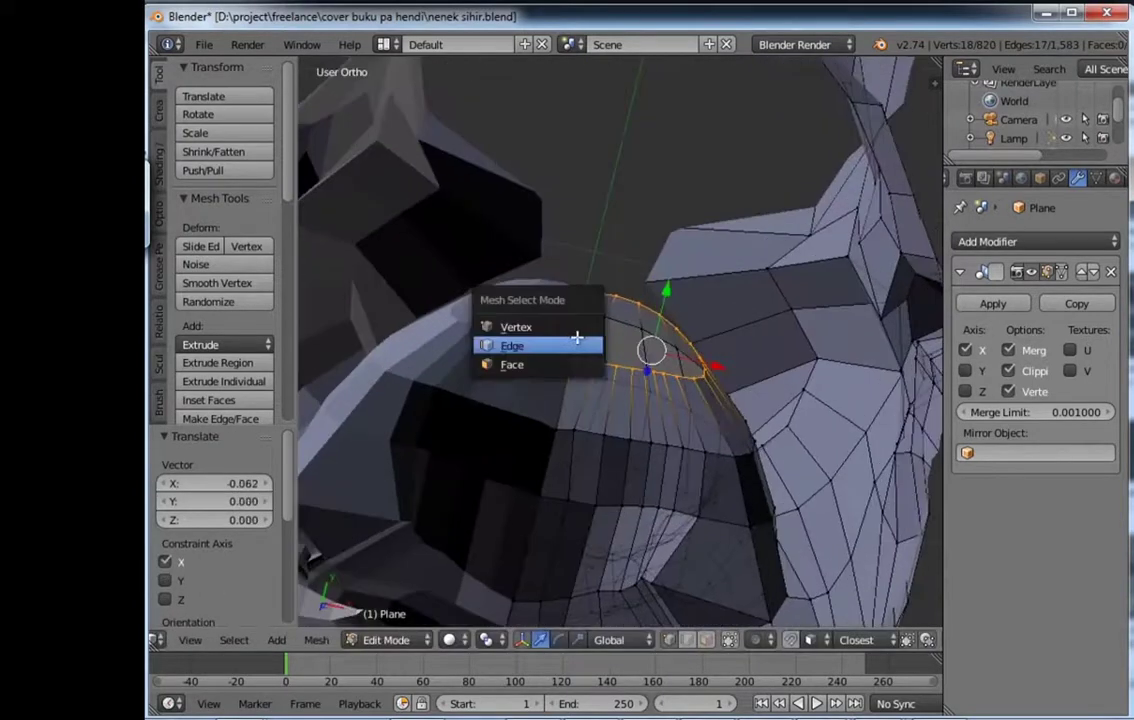
# Step: Check the head shape outside Edit Mode and from the side around the cheek
pyautogui.press('Tab')
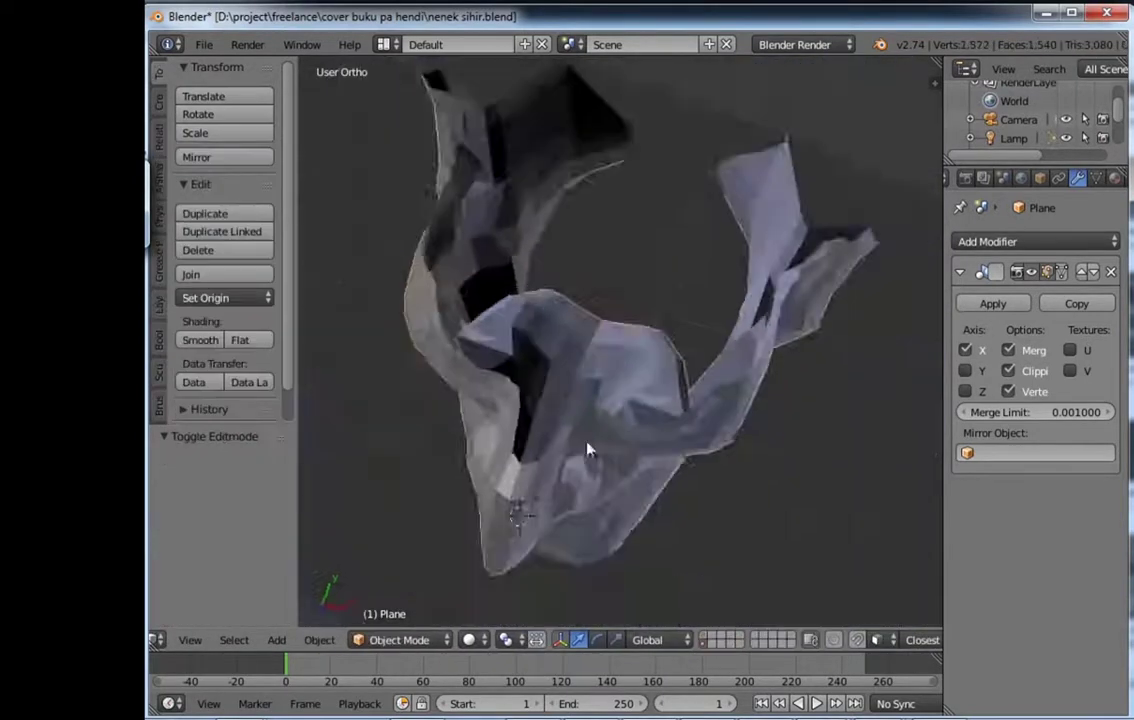
pyautogui.press('KP_3')
pyautogui.press('Tab')
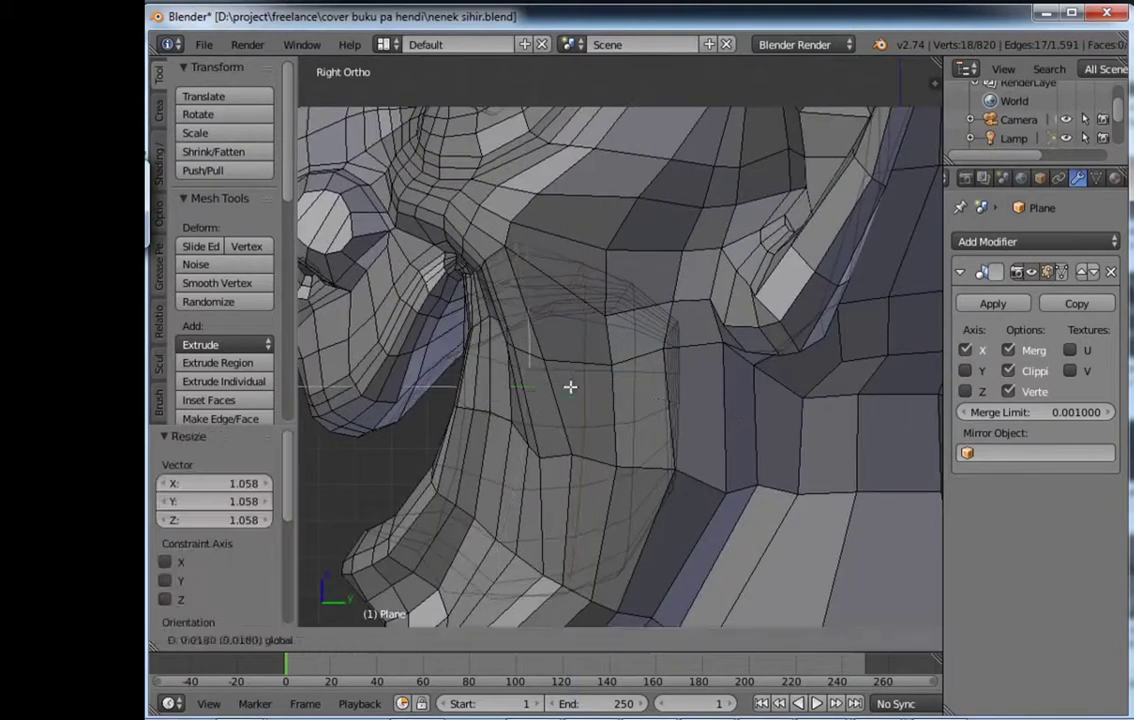
pyautogui.rightClick(570, 386)
pyautogui.moveTo(570, 386)
pyautogui.mouseDown(button='middle')
pyautogui.moveTo(607, 443)
pyautogui.moveTo(569, 539)
pyautogui.moveTo(499, 438)
pyautogui.moveTo(662, 357)
pyautogui.mouseUp(button='middle')
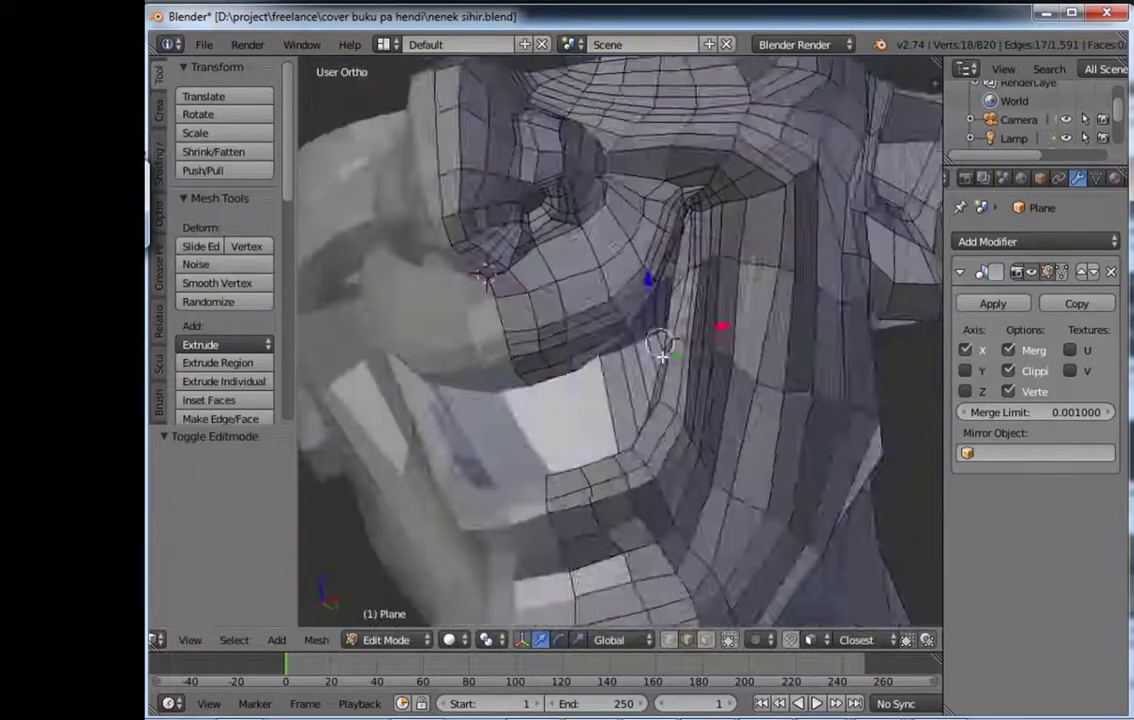
# Step: Return to Object Mode and save the witch head file over the existing one
pyautogui.press('Tab')
pyautogui.press('KP_1')
pyautogui.hotkey('ctrl', 's')
pyautogui.press('Return')
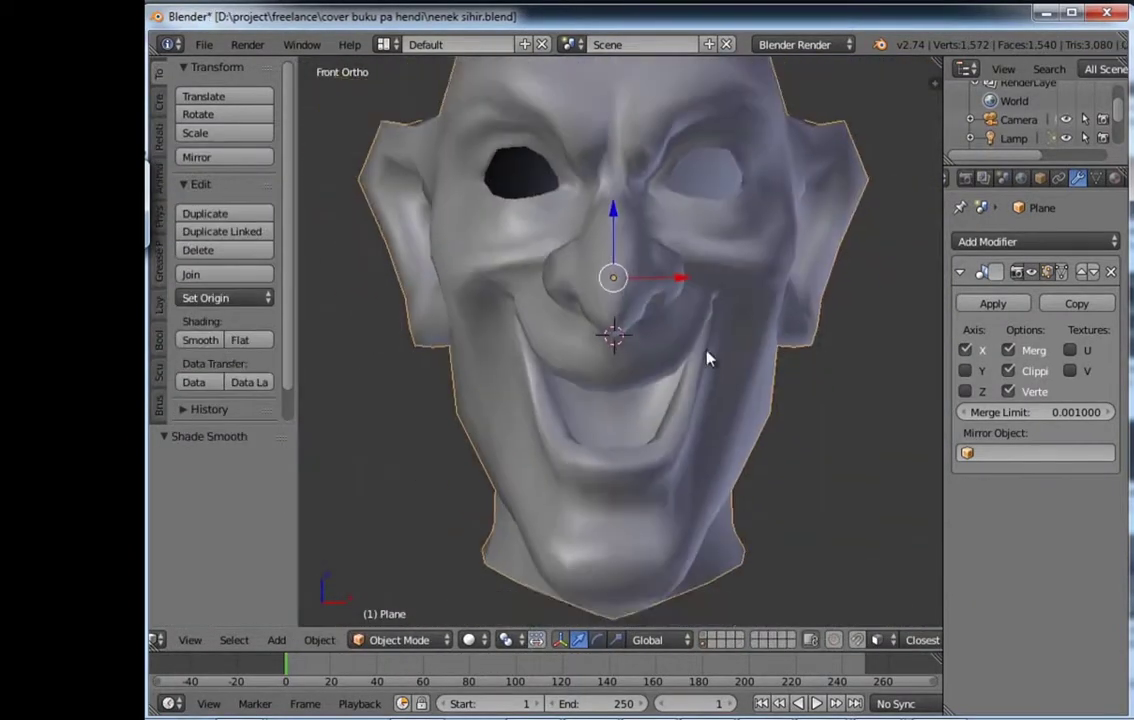
# Step: Go back into Edit Mode and select a vertex beside the eye
pyautogui.press('Tab')
pyautogui.moveTo(592, 413); pyautogui.dragTo(620, 360, button='middle')
pyautogui.scroll(3, 620, 360)
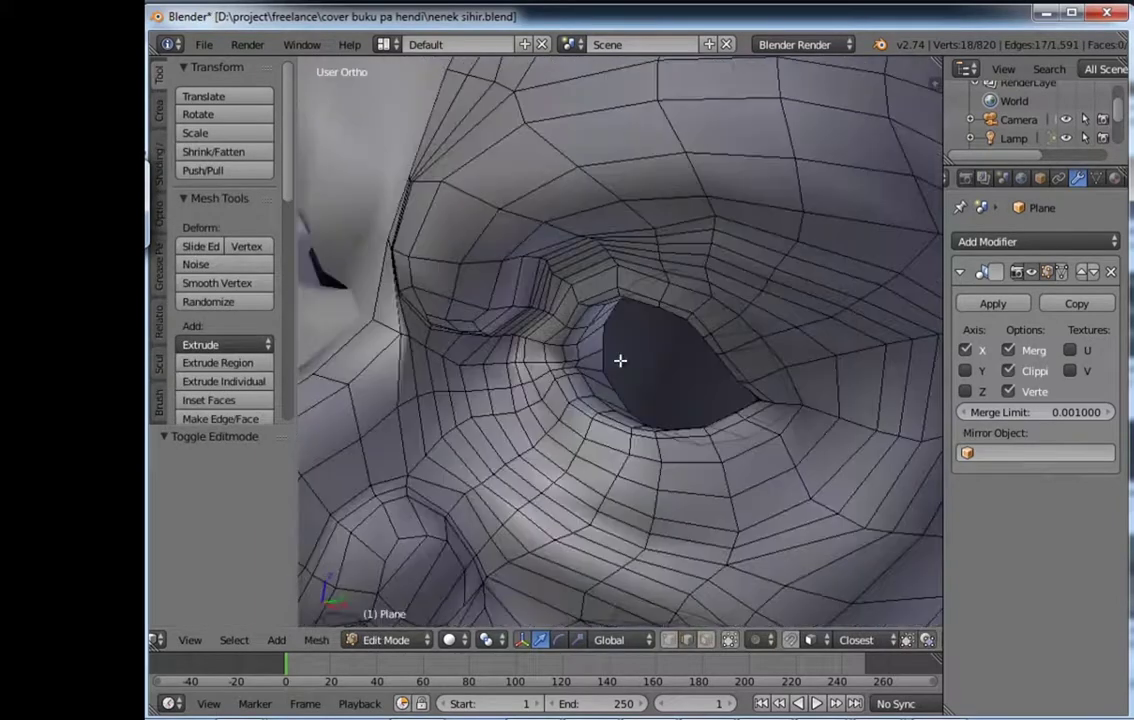
pyautogui.press('KP_3')
pyautogui.keyDown('shift'); pyautogui.rightClick(528, 287); pyautogui.keyUp('shift')
# Step: Reposition an eye rim vertex along Z and X to shape the eye socket
pyautogui.press('Tab')
pyautogui.press('KP_1')
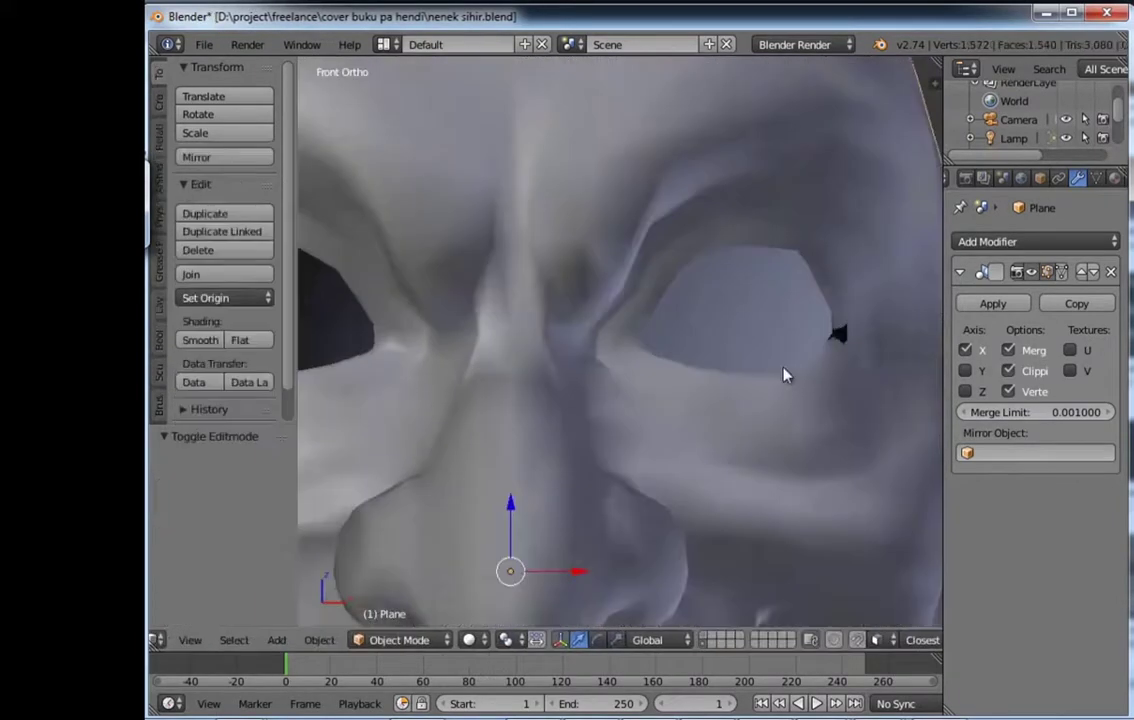
pyautogui.press('Tab')
pyautogui.scroll(5, 514, 390)
pyautogui.rightClick(690, 388)
pyautogui.press('g')
pyautogui.press('z')
pyautogui.press('KP_1')
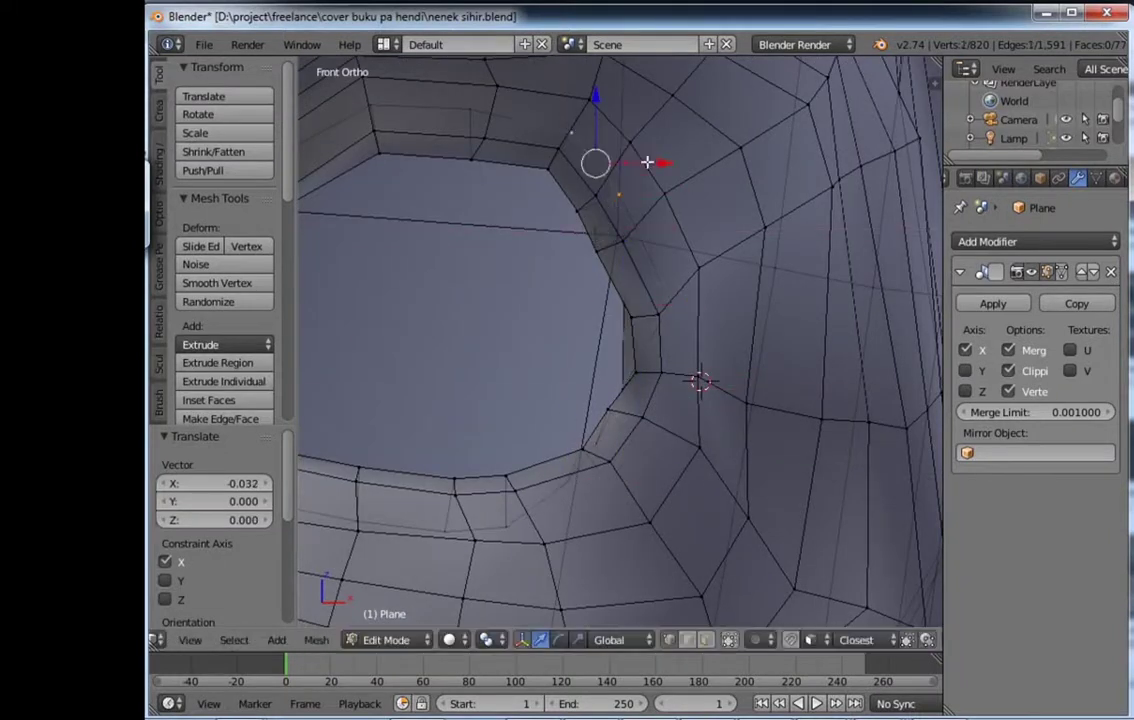
pyautogui.press('g')
pyautogui.press('x')
pyautogui.click(453, 157)
# Step: In Object Mode, zoom out and place the 3D cursor beside the head
pyautogui.press('Tab')
pyautogui.scroll(-5, 645, 392)
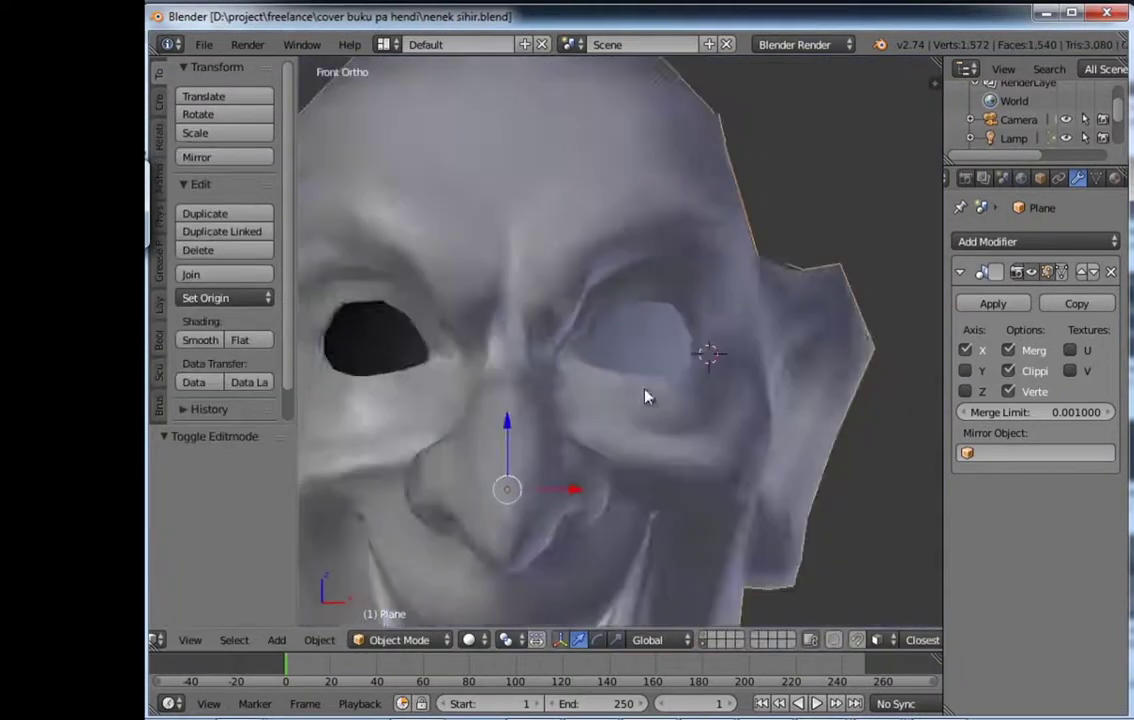
pyautogui.scroll(-3, 704, 438)
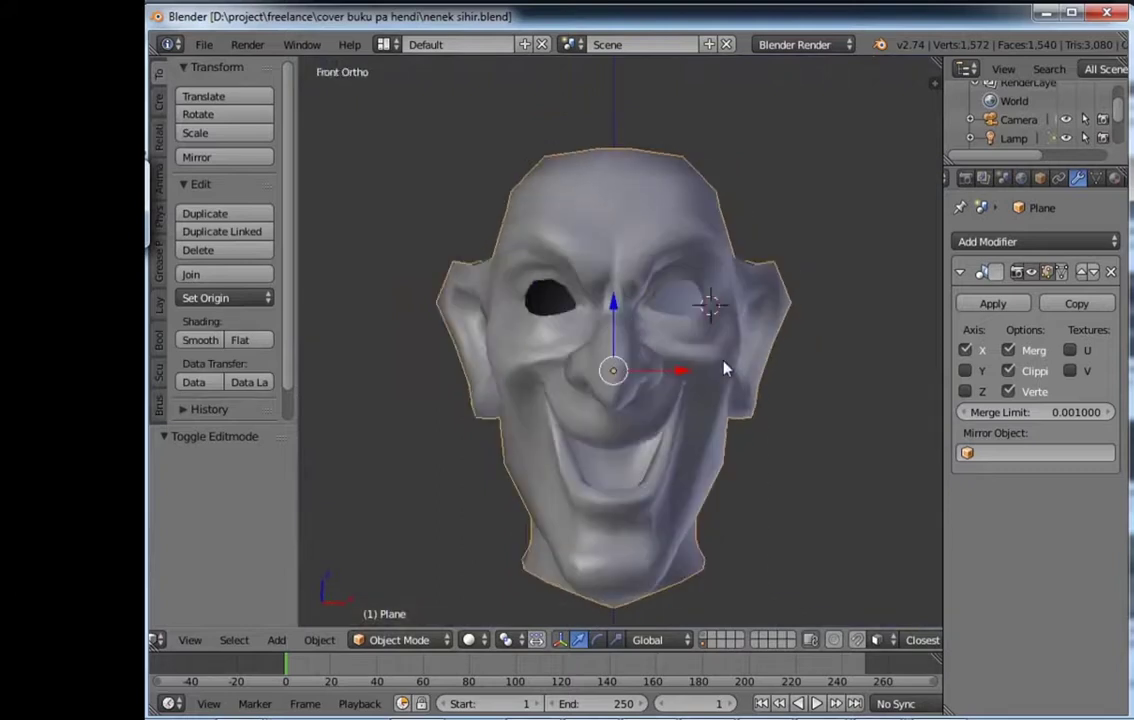
pyautogui.click(852, 468)
pyautogui.click(384, 44)
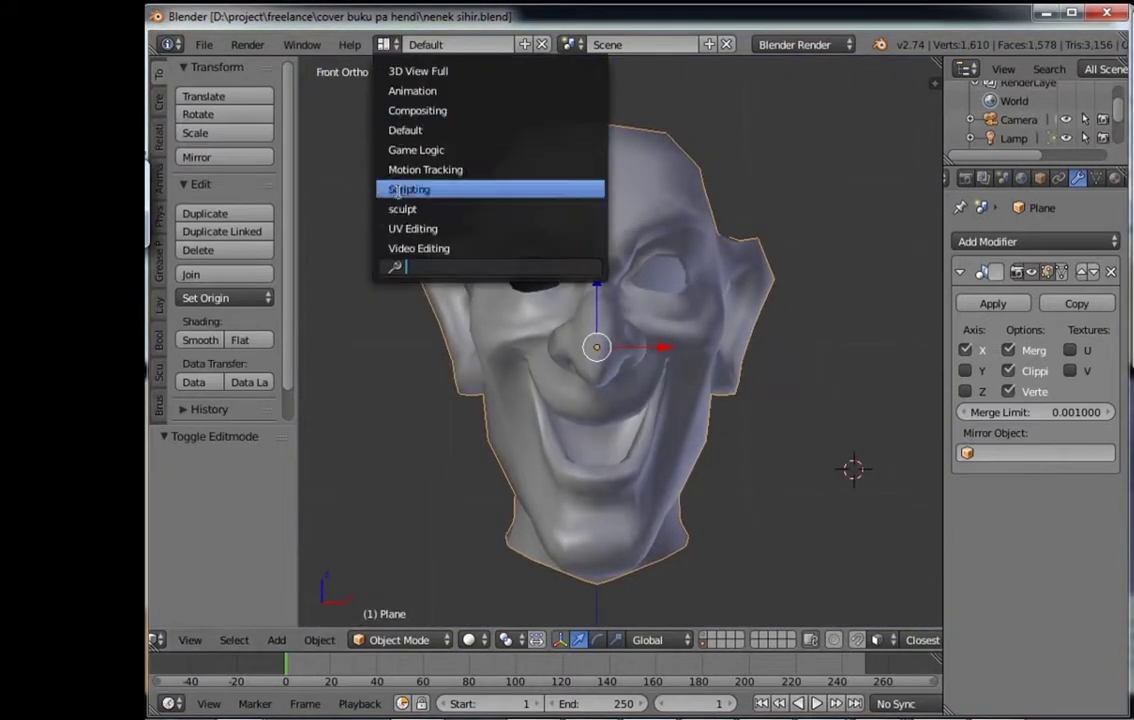
pyautogui.press('Escape')
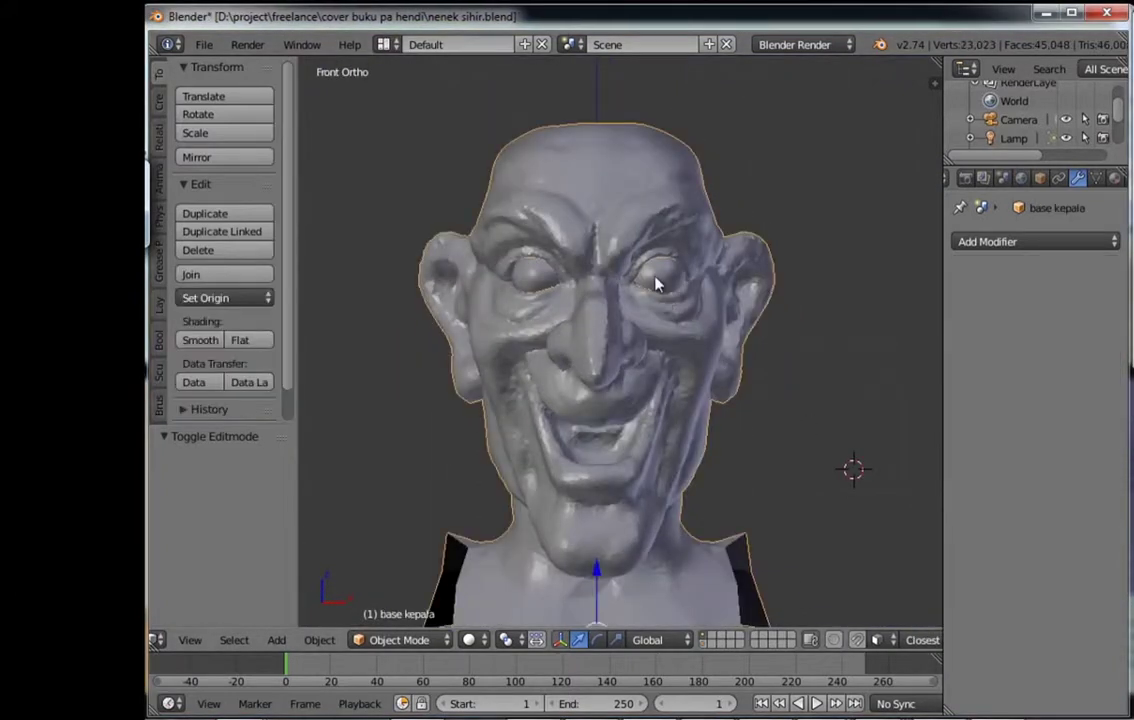
# Step: Move the eyeball sphere to the low-poly head's layer
pyautogui.rightClick(579, 244)
pyautogui.press('g')
pyautogui.press('m')
pyautogui.press('2')
pyautogui.press('2')
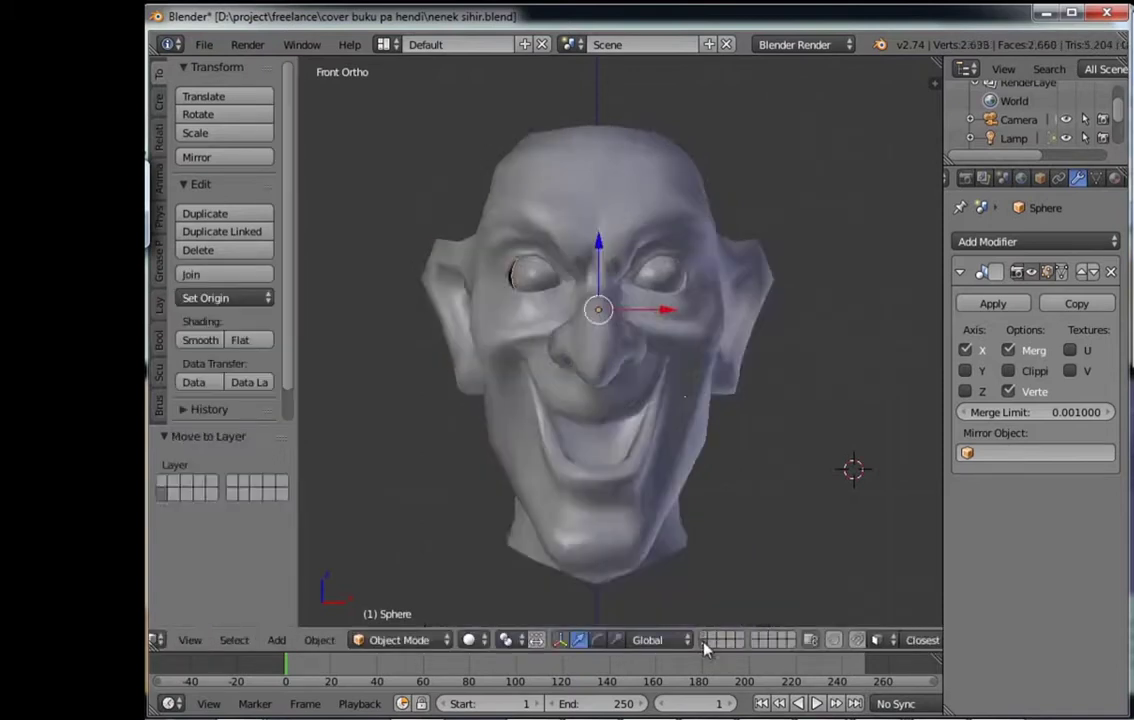
pyautogui.moveTo(691, 342); pyautogui.dragTo(678, 358, button='middle')
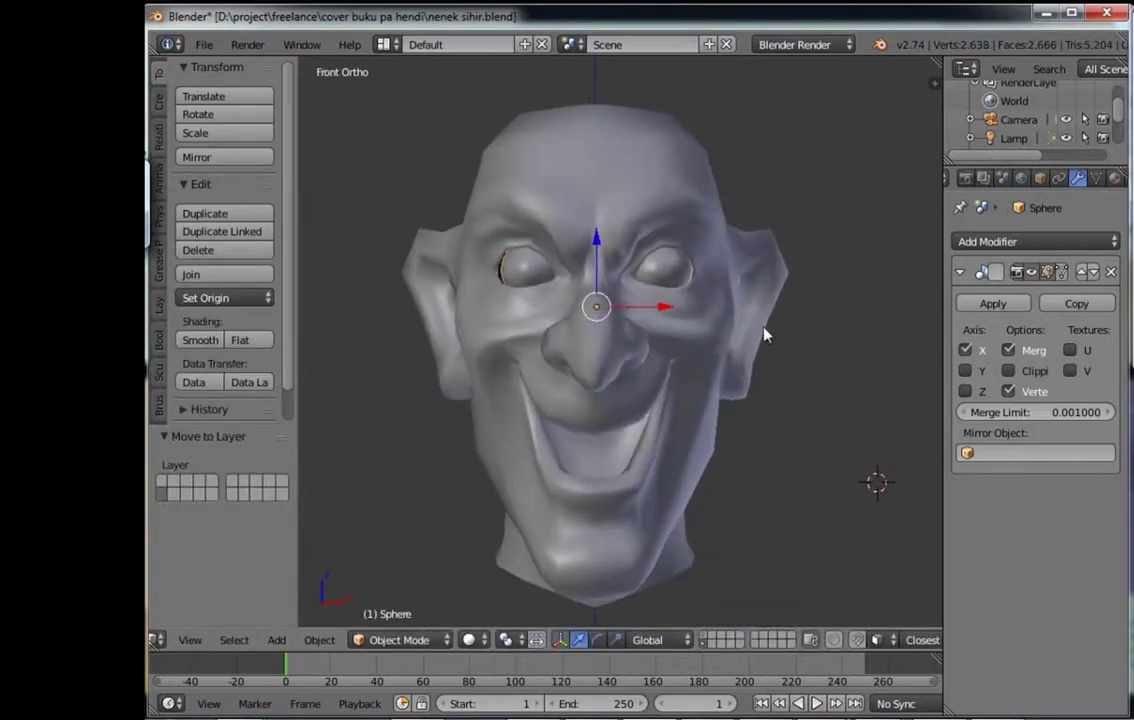
# Step: Flatten the low-poly head's centre seam loop with S X 0 onto the mirror line
pyautogui.rightClick(764, 331)
pyautogui.press('KP_1')
pyautogui.press('Tab')
pyautogui.keyDown('alt'); pyautogui.rightClick(593, 338); pyautogui.keyUp('alt')
pyautogui.scroll(-4, 593, 338)
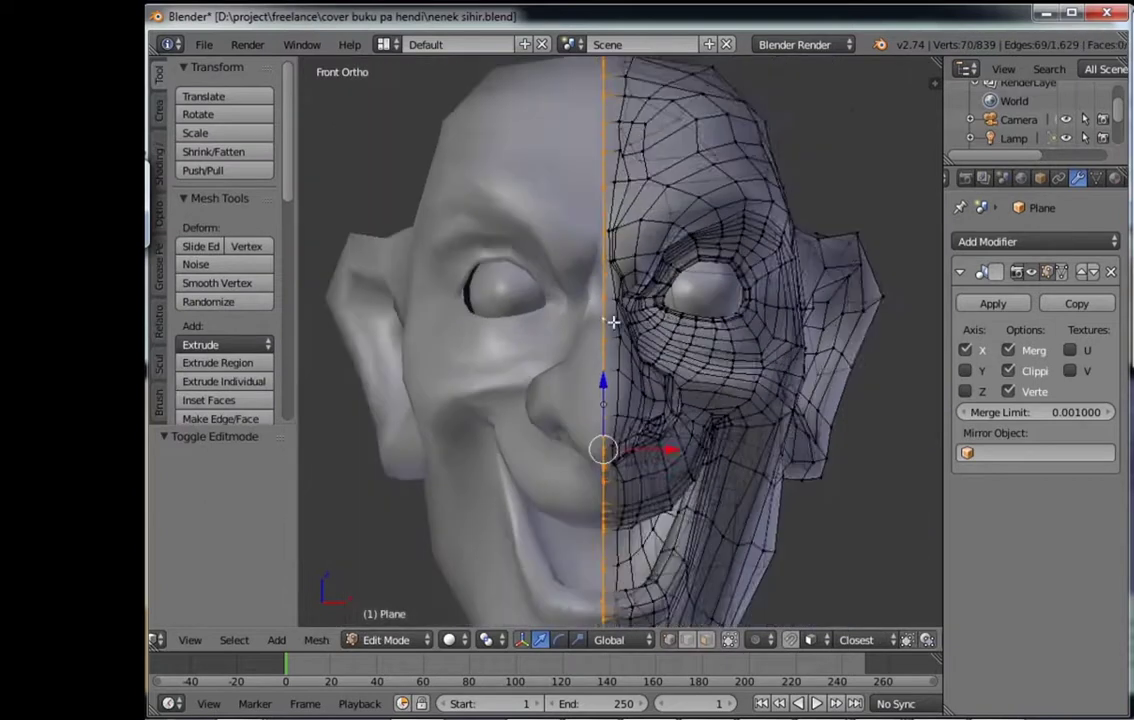
pyautogui.press('s')
pyautogui.press('x')
pyautogui.press('0')
pyautogui.press('Return')
pyautogui.scroll(1, 676, 402)
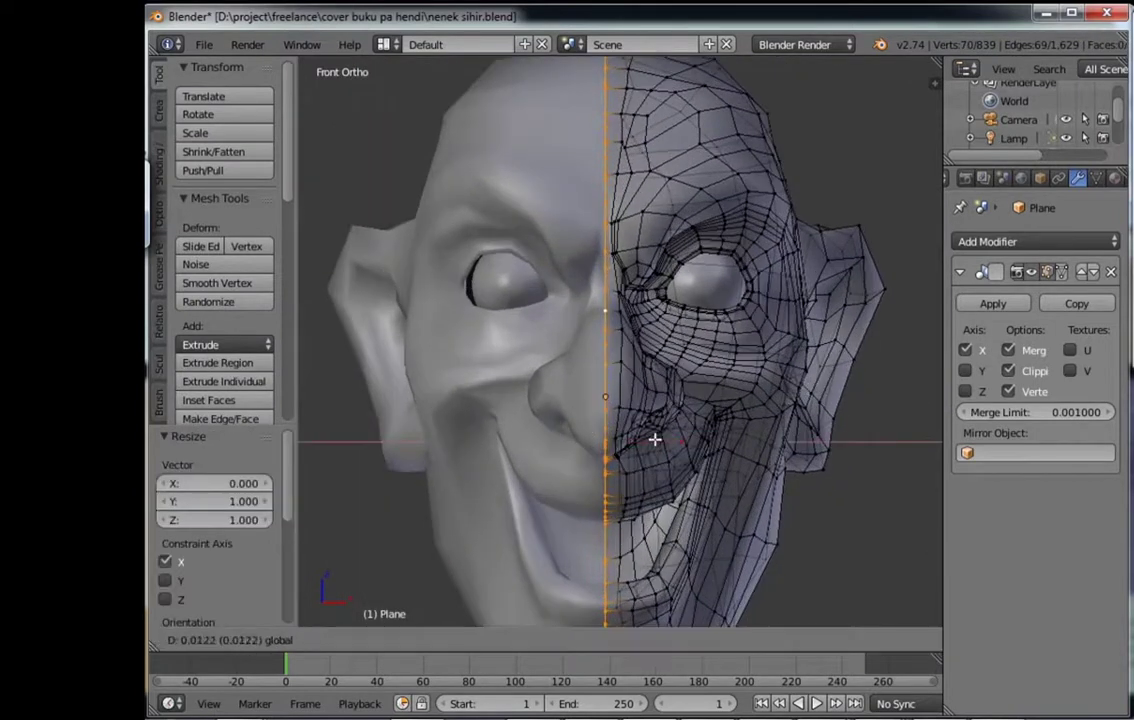
# Step: Snap the 3D cursor to the centre seam and set the sphere's origin there
pyautogui.press('Tab')
pyautogui.rightClick(694, 332)
pyautogui.scroll(2, 650, 347)
pyautogui.press('Tab')
pyautogui.hotkey('shift', 's')
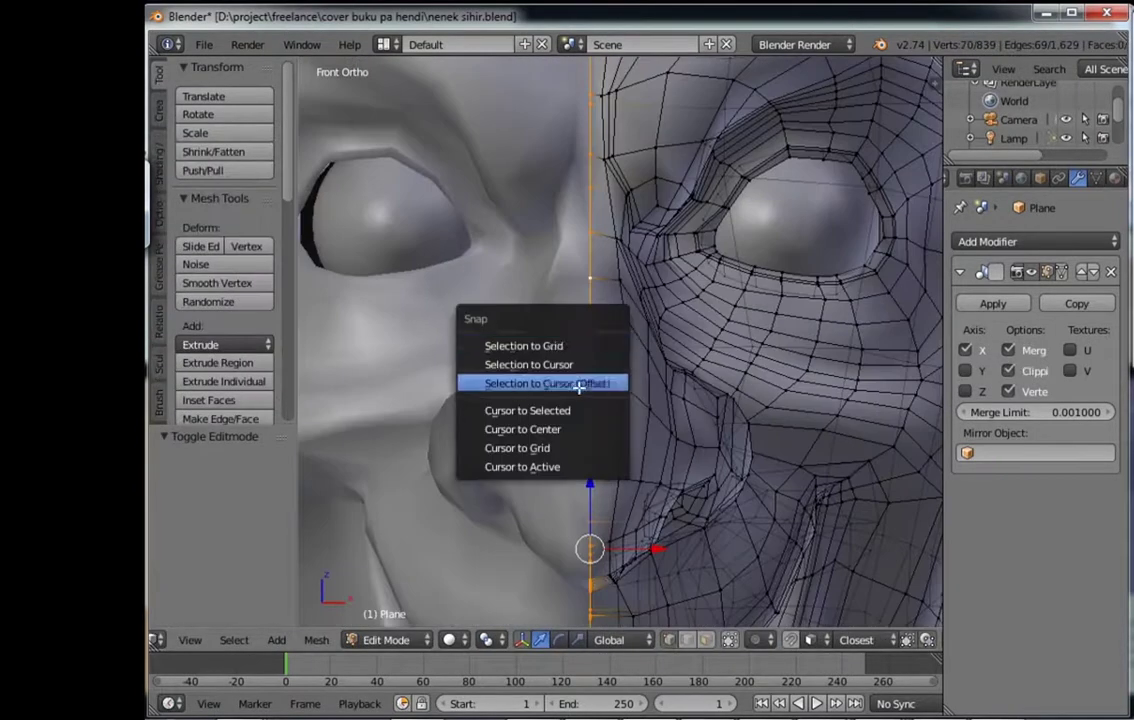
pyautogui.click(580, 385)
pyautogui.press('Tab')
pyautogui.rightClick(791, 240)
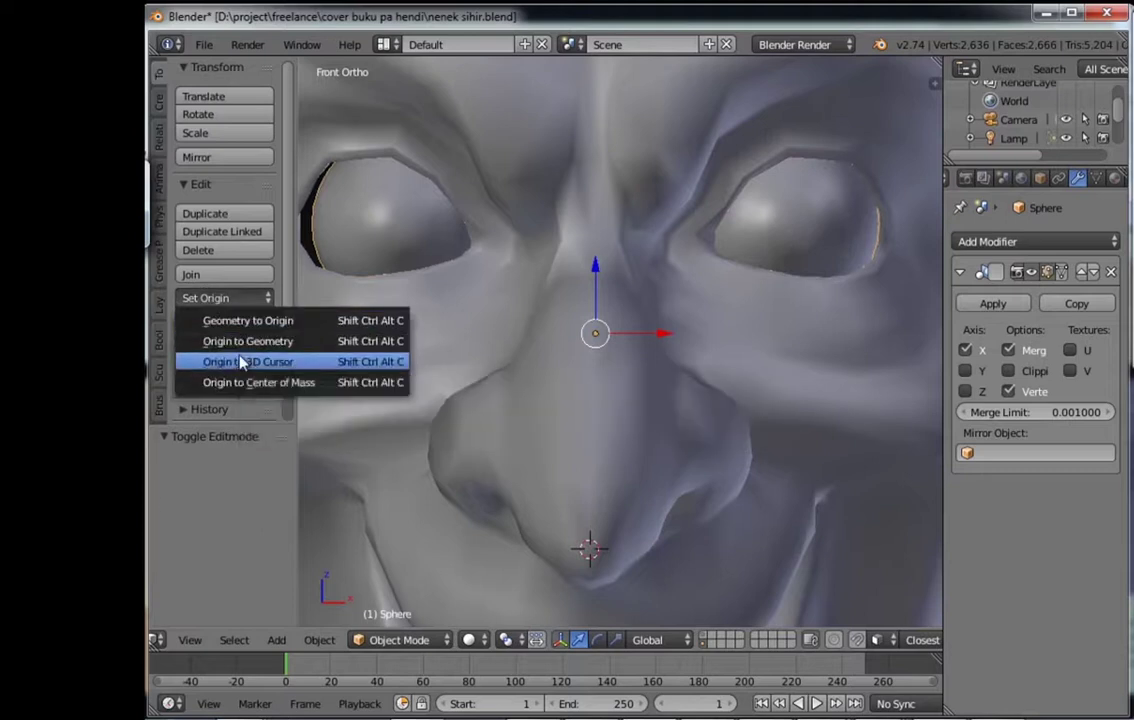
pyautogui.click(240, 362)
pyautogui.scroll(-4, 645, 272)
pyautogui.scroll(1, 668, 236)
# Step: Switch layers and reselect the low-poly head
pyautogui.press('2')
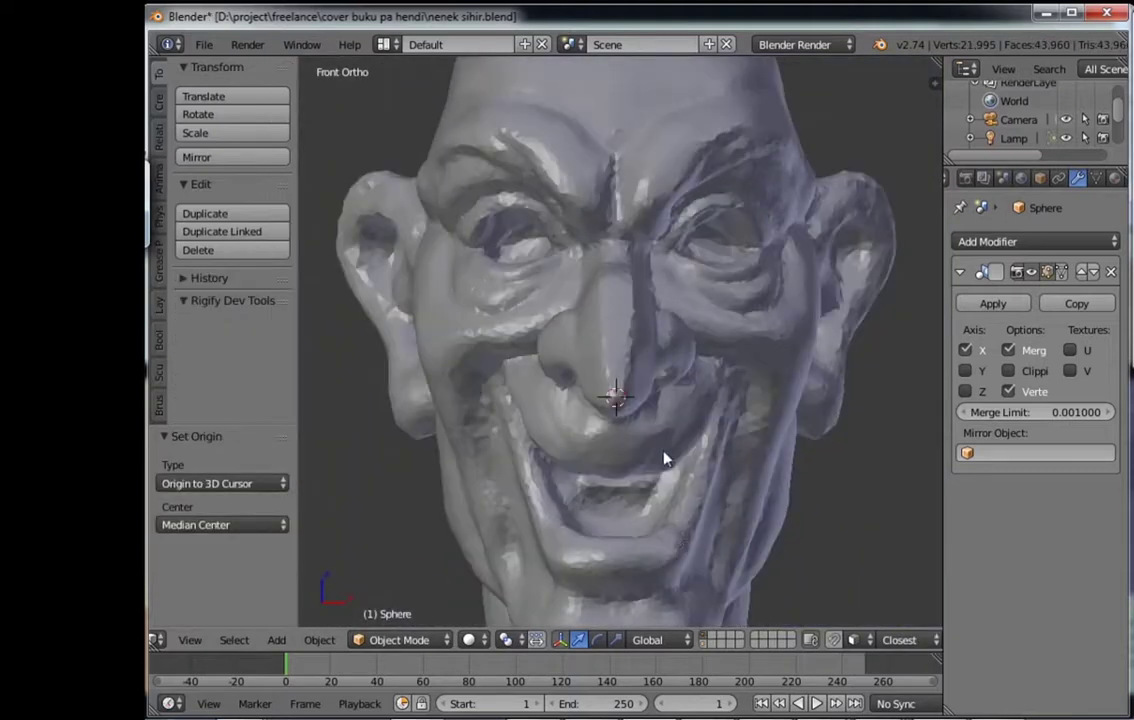
pyautogui.rightClick(670, 452)
pyautogui.press('1')
pyautogui.rightClick(691, 374)
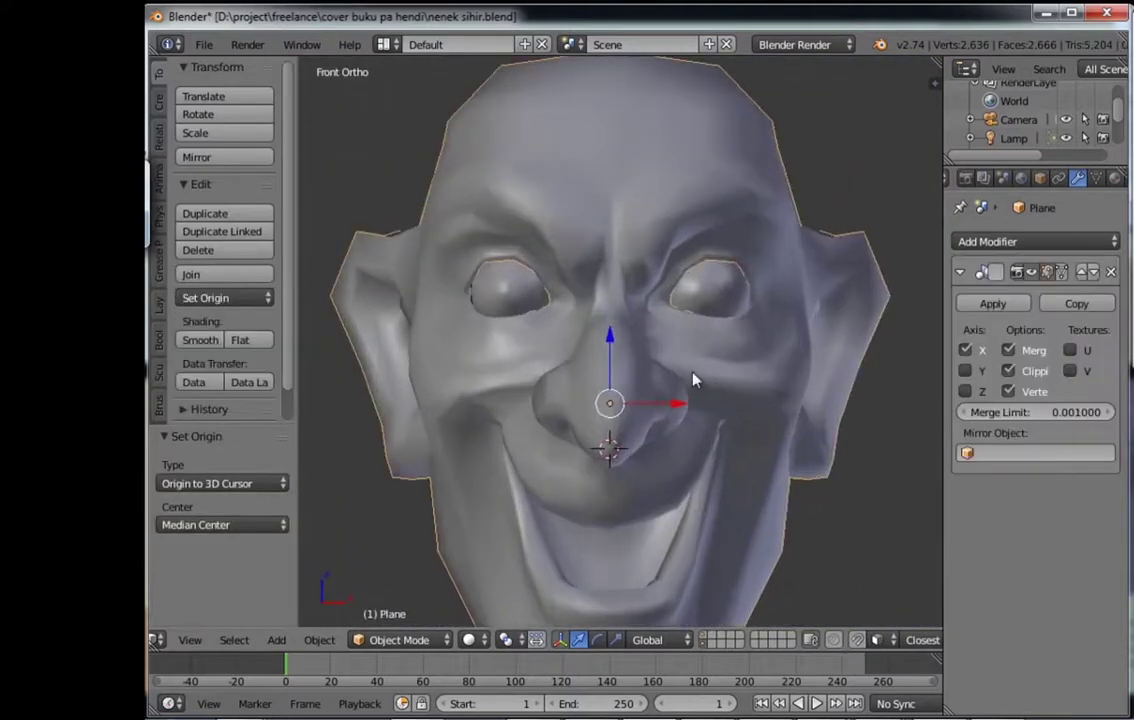
pyautogui.scroll(2, 729, 330)
# Step: Nudge a vertex on the inner eye rim with a proportional move
pyautogui.press('Tab')
pyautogui.moveTo(729, 329); pyautogui.dragTo(722, 346, button='middle')
pyautogui.scroll(2, 722, 346)
pyautogui.scroll(-3, 722, 346)
pyautogui.press('Tab')
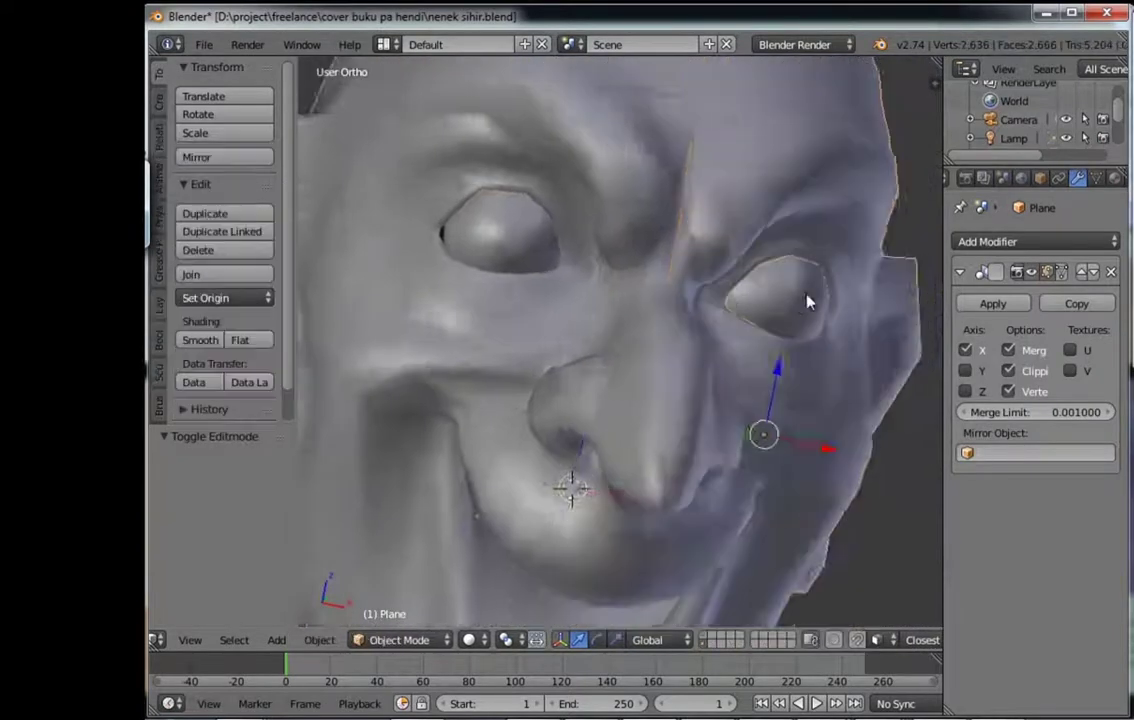
pyautogui.press('Tab')
pyautogui.scroll(4, 789, 344)
pyautogui.scroll(2, 789, 344)
pyautogui.rightClick(789, 344)
pyautogui.scroll(2, 789, 344)
pyautogui.scroll(2, 762, 382)
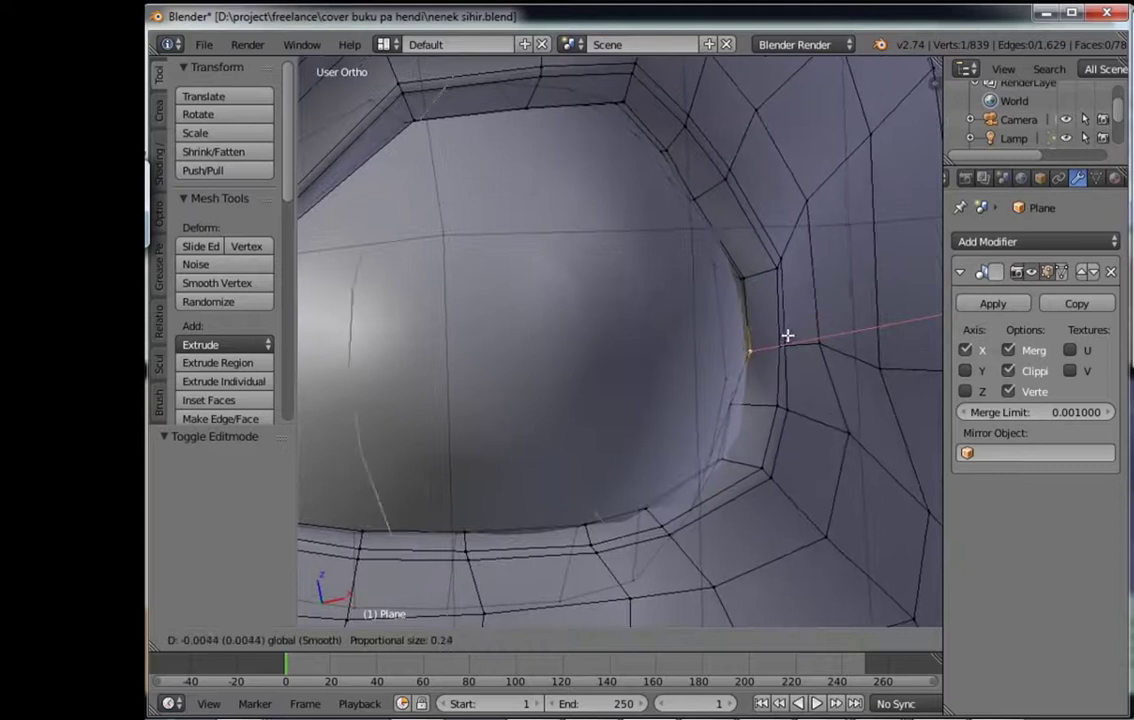
pyautogui.click(787, 336)
# Step: Compare the eye area in Edit and Object Mode from the side
pyautogui.press('Tab')
pyautogui.scroll(-2, 785, 342)
pyautogui.press('Tab')
pyautogui.scroll(-3, 663, 387)
pyautogui.scroll(3, 503, 344)
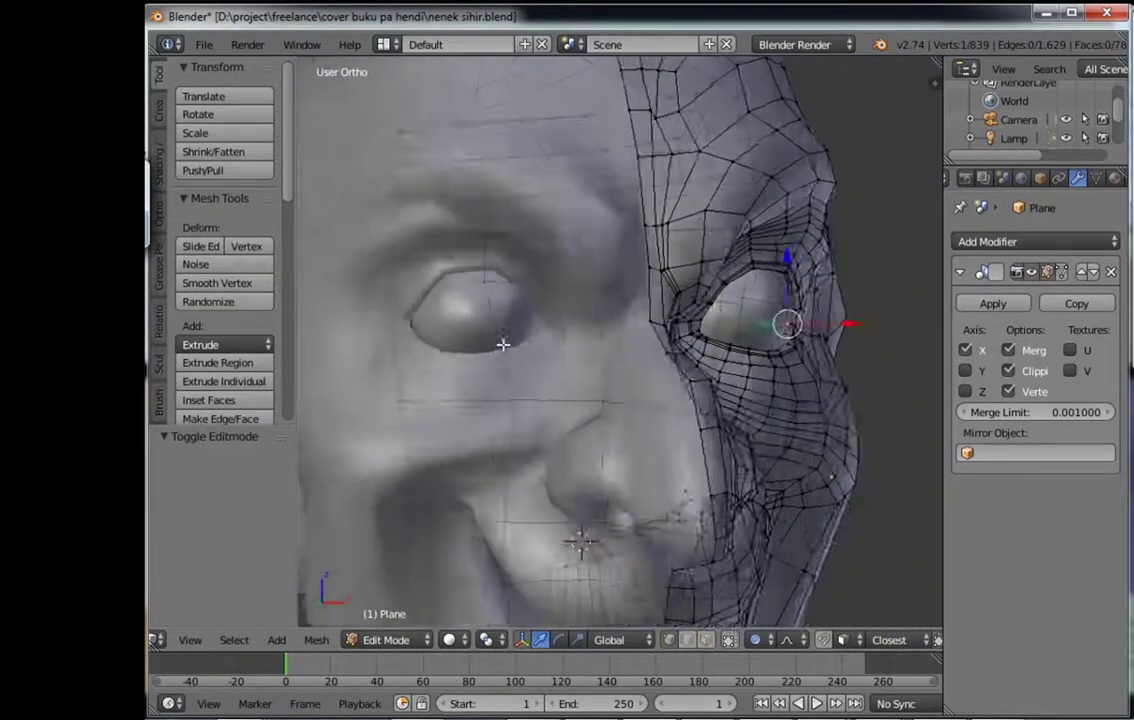
pyautogui.press('Tab')
pyautogui.press('Tab')
pyautogui.press('Tab')
pyautogui.press('KP_3')
pyautogui.press('Tab')
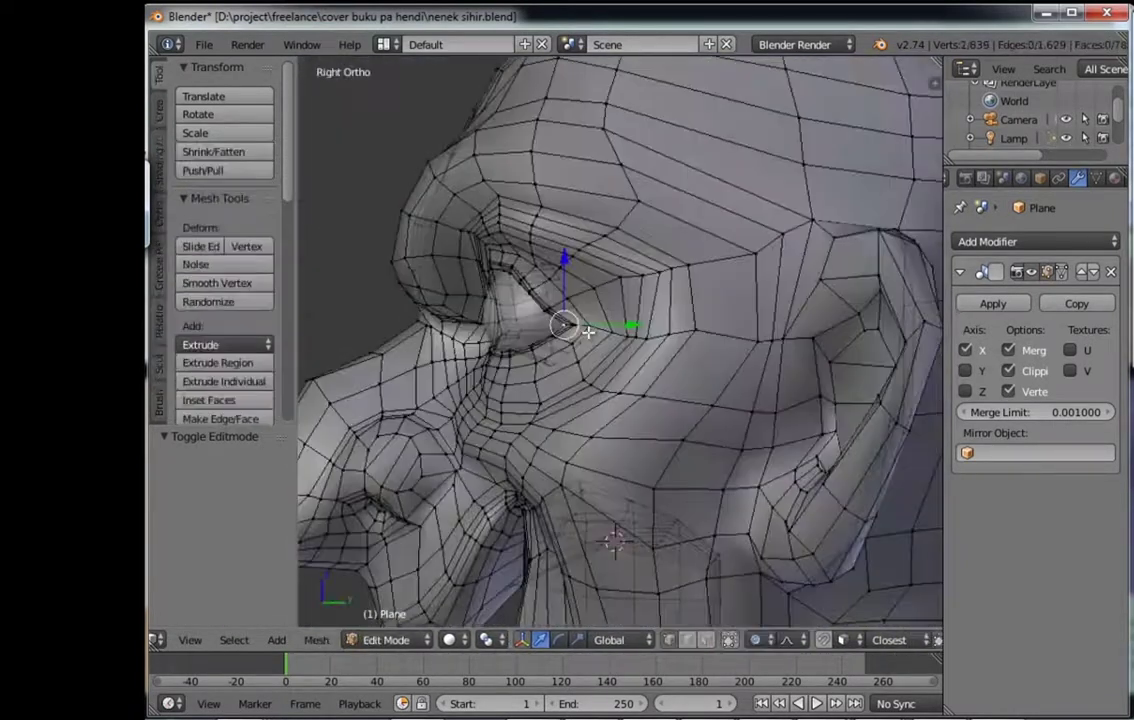
pyautogui.scroll(-2, 588, 332)
pyautogui.press('Tab')
pyautogui.press('Tab')
# Step: Extrude the nostril ring inward, shrink it and reposition it
pyautogui.moveTo(589, 300); pyautogui.dragTo(560, 330, button='middle')
pyautogui.scroll(3, 460, 352)
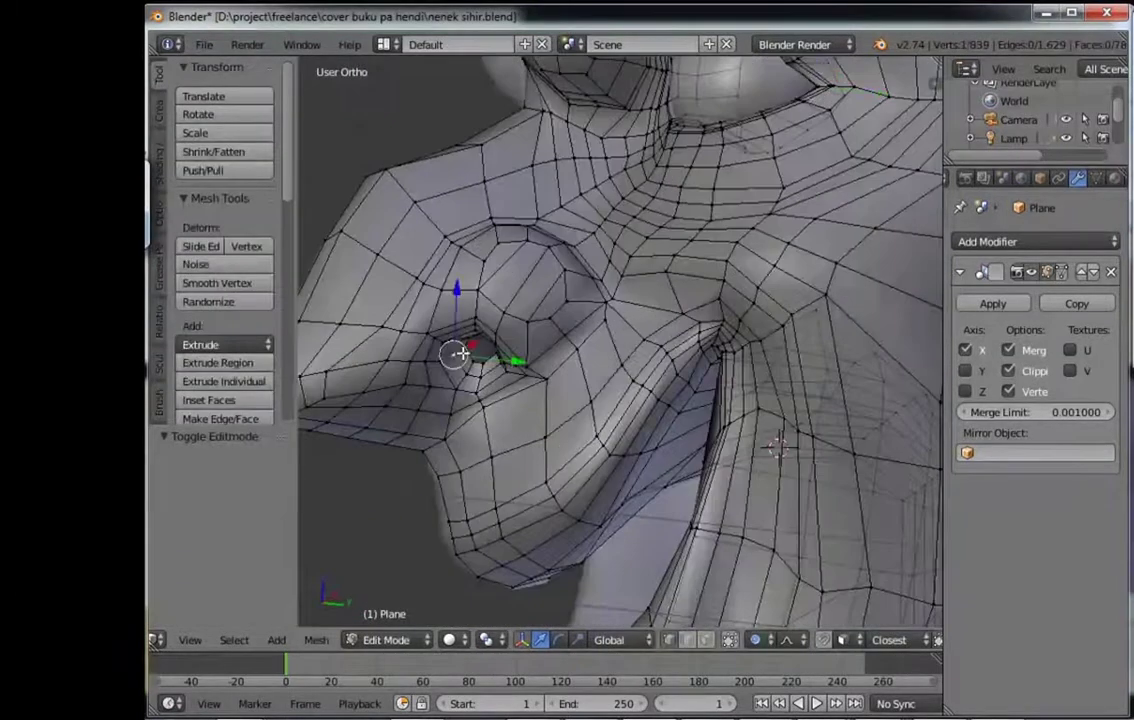
pyautogui.scroll(2, 529, 362)
pyautogui.press('e')
pyautogui.scroll(2, 521, 337)
pyautogui.press('s')
pyautogui.click(524, 380)
pyautogui.press('g')
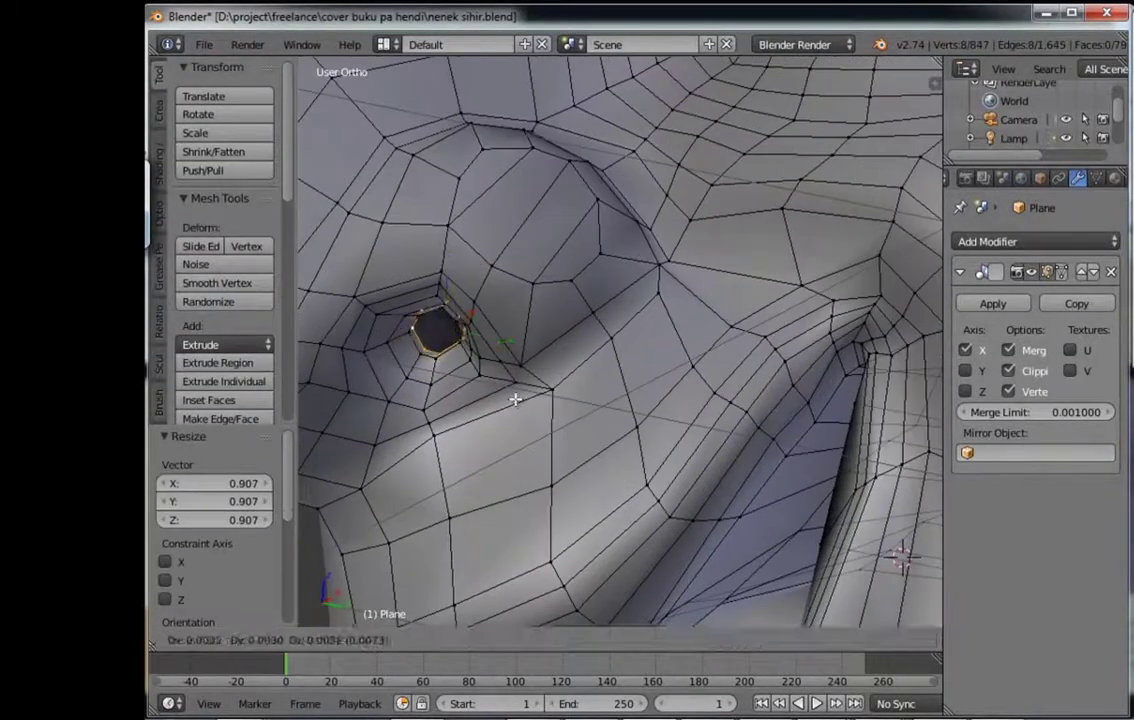
pyautogui.click(515, 399)
pyautogui.press('s')
pyautogui.moveTo(515, 399)
pyautogui.mouseDown(button='middle')
pyautogui.moveTo(578, 352)
pyautogui.moveTo(519, 314)
pyautogui.mouseUp(button='middle')
pyautogui.click(540, 344)
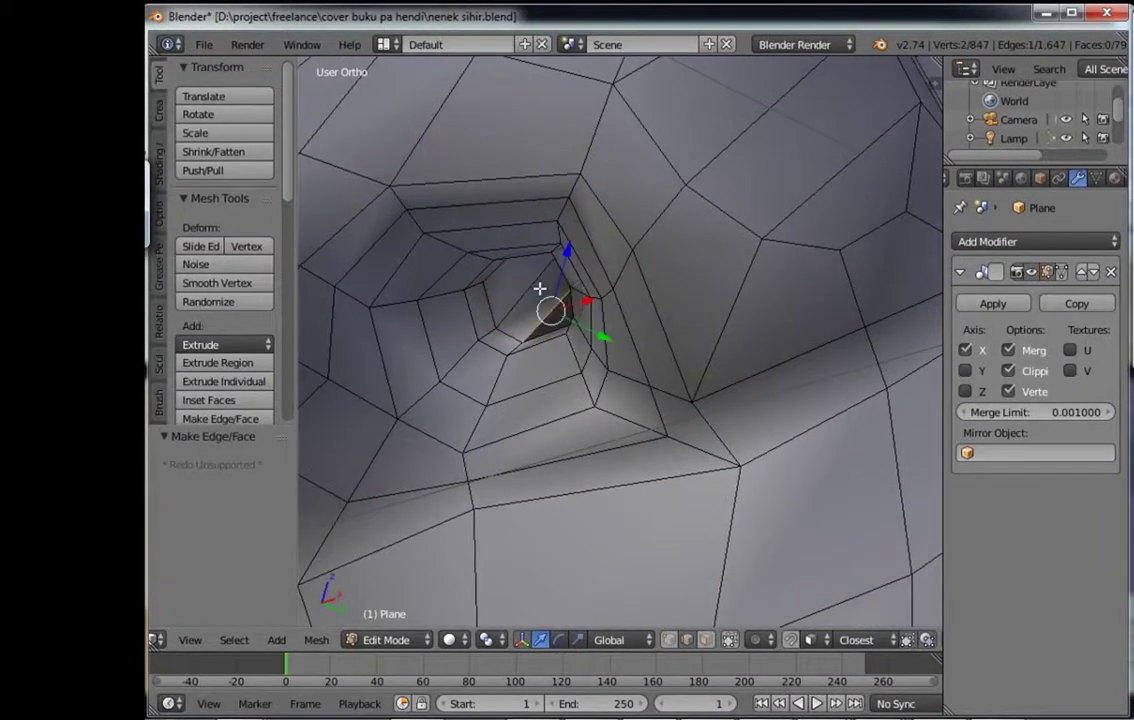
# Step: Select the edge loop running behind the ear and mark it as a seam
pyautogui.press('Tab')
pyautogui.scroll(-5, 539, 289)
pyautogui.press('Tab')
pyautogui.moveTo(658, 347)
pyautogui.mouseDown(button='middle')
pyautogui.moveTo(645, 405)
pyautogui.moveTo(748, 281)
pyautogui.moveTo(729, 256)
pyautogui.moveTo(691, 291)
pyautogui.moveTo(745, 309)
pyautogui.mouseUp(button='middle')
pyautogui.scroll(2, 748, 281)
pyautogui.scroll(2, 748, 281)
pyautogui.rightClick(731, 272)
pyautogui.keyDown('ctrl'); pyautogui.rightClick(691, 291); pyautogui.keyUp('ctrl')
pyautogui.keyDown('ctrl'); pyautogui.rightClick(752, 463); pyautogui.keyUp('ctrl')
pyautogui.moveTo(752, 463)
pyautogui.mouseDown(button='middle')
pyautogui.moveTo(749, 405)
pyautogui.moveTo(785, 418)
pyautogui.moveTo(805, 410)
pyautogui.moveTo(645, 469)
pyautogui.mouseUp(button='middle')
pyautogui.keyDown('ctrl'); pyautogui.rightClick(805, 410); pyautogui.keyUp('ctrl')
pyautogui.scroll(1, 642, 432)
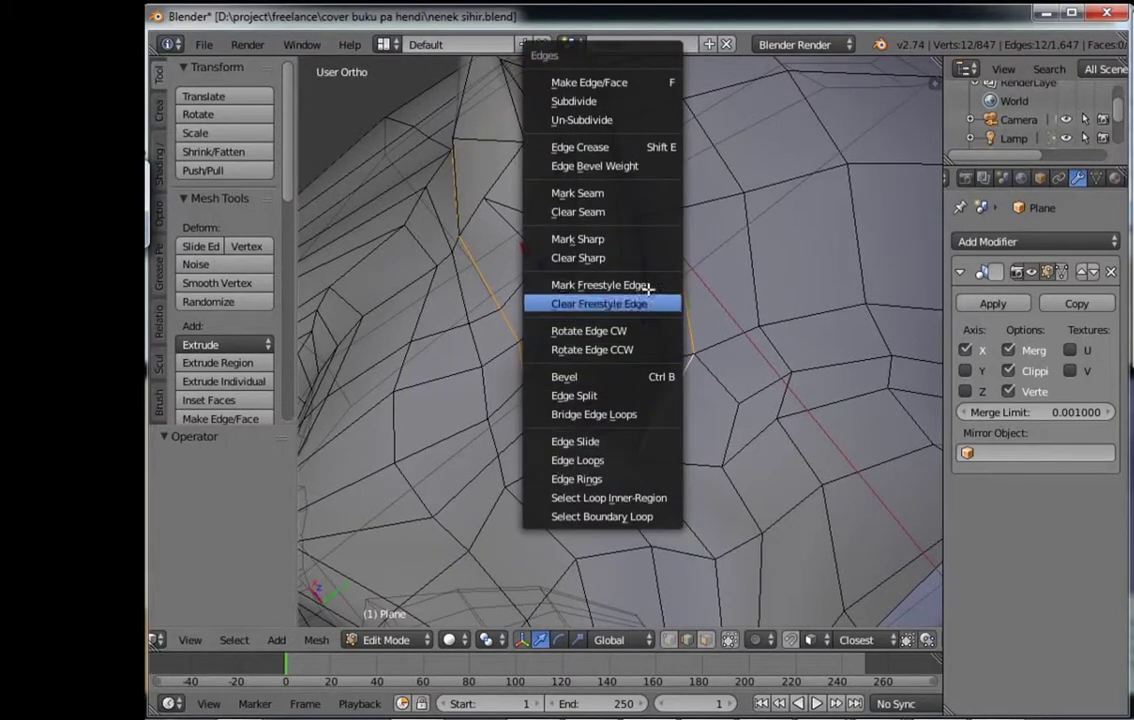
pyautogui.click(638, 195)
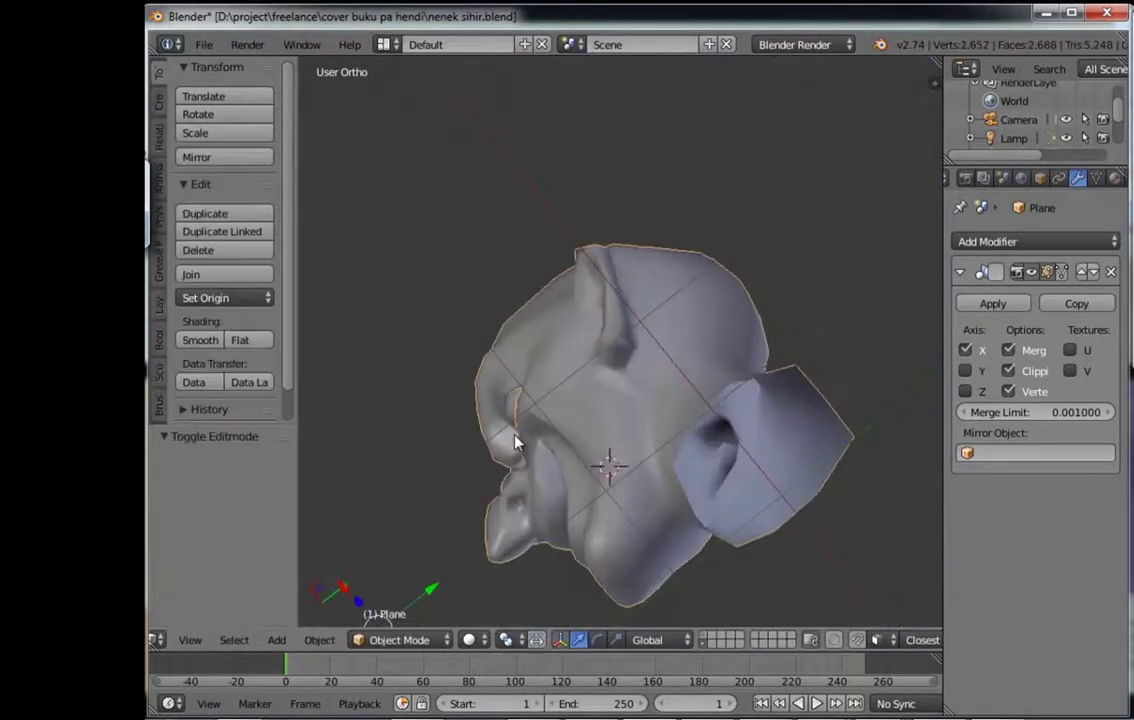
# Step: Inspect the head from the side, top and front views, briefly toggling wireframe
pyautogui.click(582, 362)
pyautogui.moveTo(582, 362); pyautogui.dragTo(493, 126, button='middle')
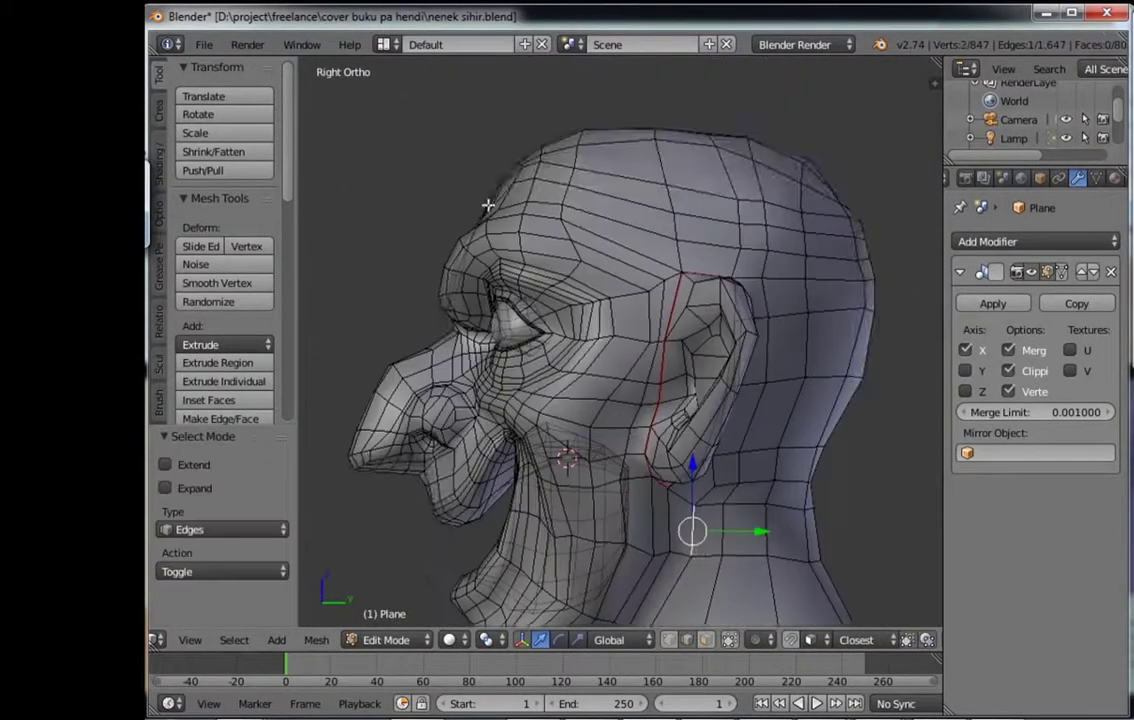
pyautogui.press('KP_3')
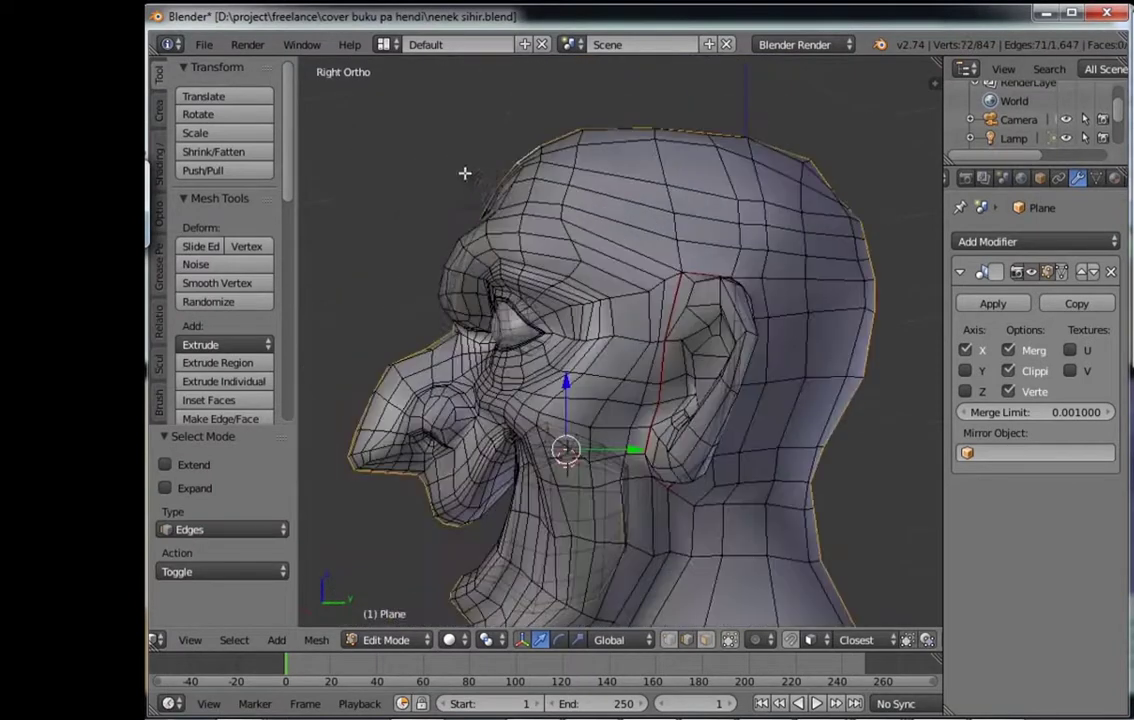
pyautogui.scroll(-4, 474, 299)
pyautogui.press('z')
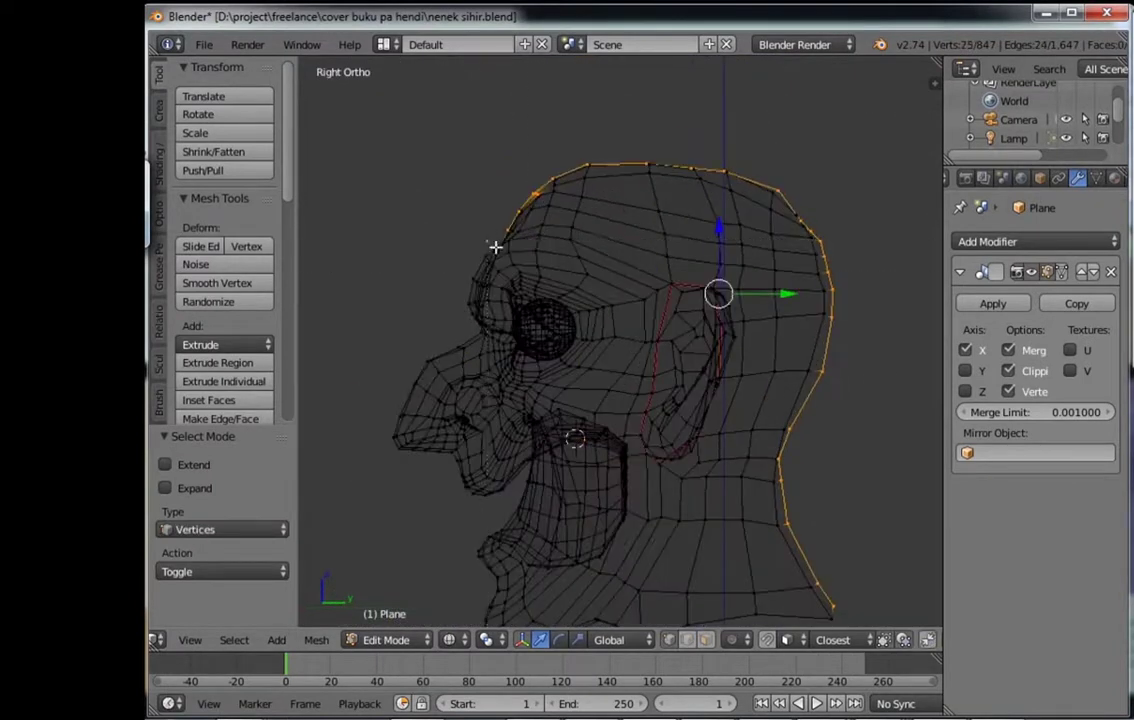
pyautogui.press('z')
pyautogui.moveTo(495, 246); pyautogui.dragTo(542, 279, button='middle')
pyautogui.scroll(3, 542, 279)
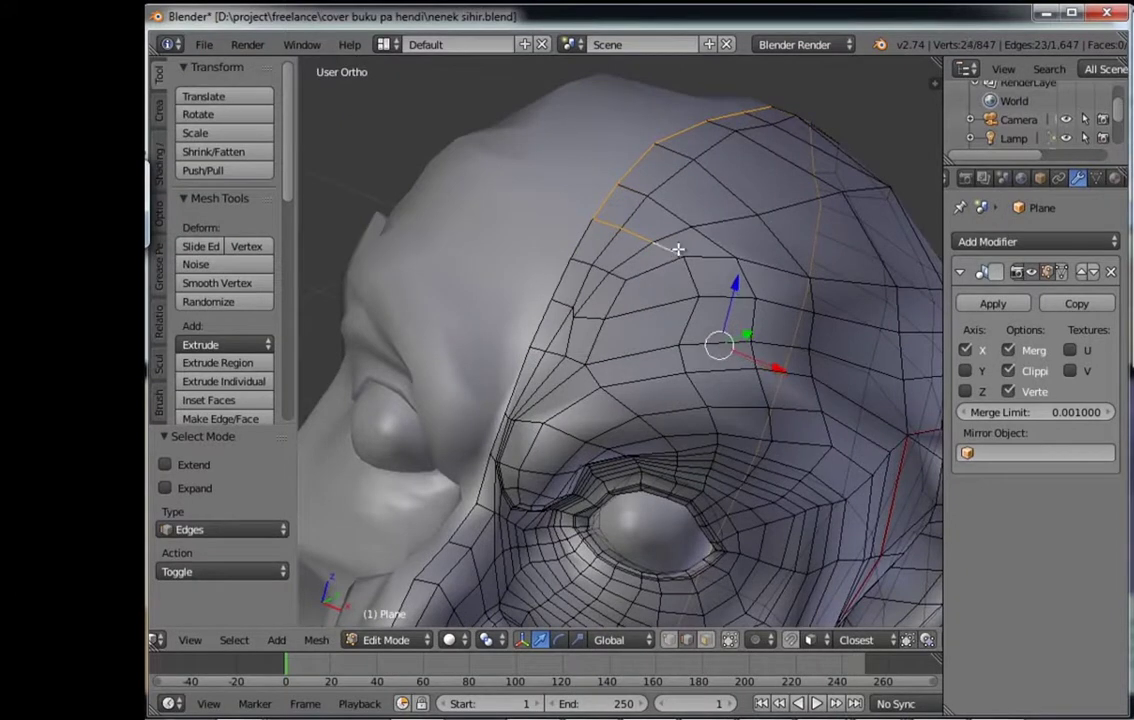
pyautogui.moveTo(678, 256); pyautogui.dragTo(645, 330, button='middle')
pyautogui.press('KP_1')
pyautogui.scroll(3, 650, 258)
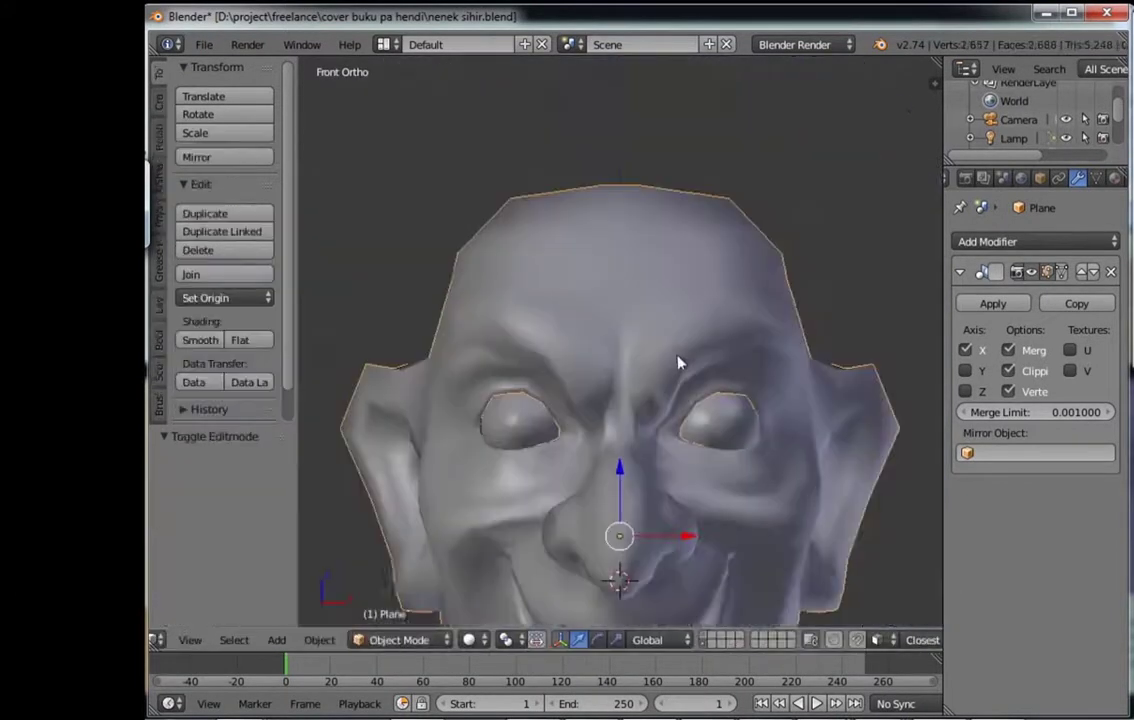
pyautogui.press('Tab')
pyautogui.moveTo(754, 387)
pyautogui.mouseDown(button='middle')
pyautogui.moveTo(758, 346)
pyautogui.moveTo(681, 337)
pyautogui.mouseUp(button='middle')
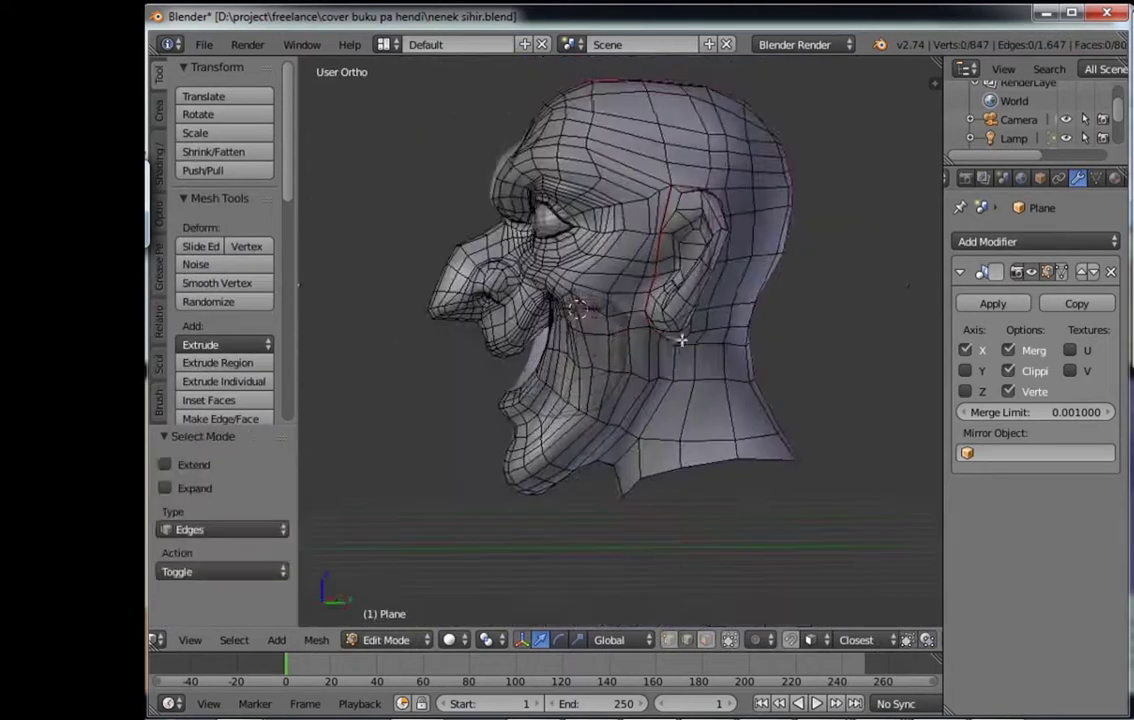
pyautogui.scroll(3, 620, 400)
# Step: Select two edges under the chin and mark them as a seam
pyautogui.rightClick(540, 476)
pyautogui.scroll(2, 492, 452)
pyautogui.keyDown('shift'); pyautogui.rightClick(420, 481); pyautogui.keyUp('shift')
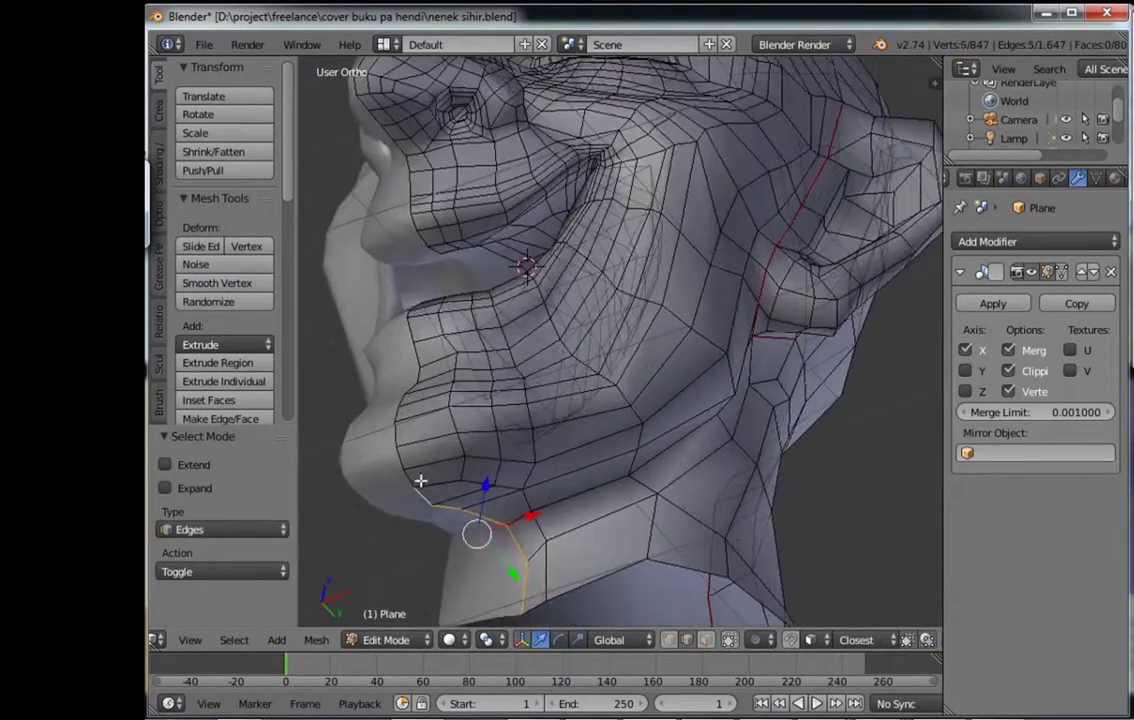
pyautogui.hotkey('ctrl', 'e')
pyautogui.press('Escape')
pyautogui.press('a')
# Step: Select an edge at the mouth corner, then review the whole head from the front
pyautogui.press('Tab')
pyautogui.press('KP_1')
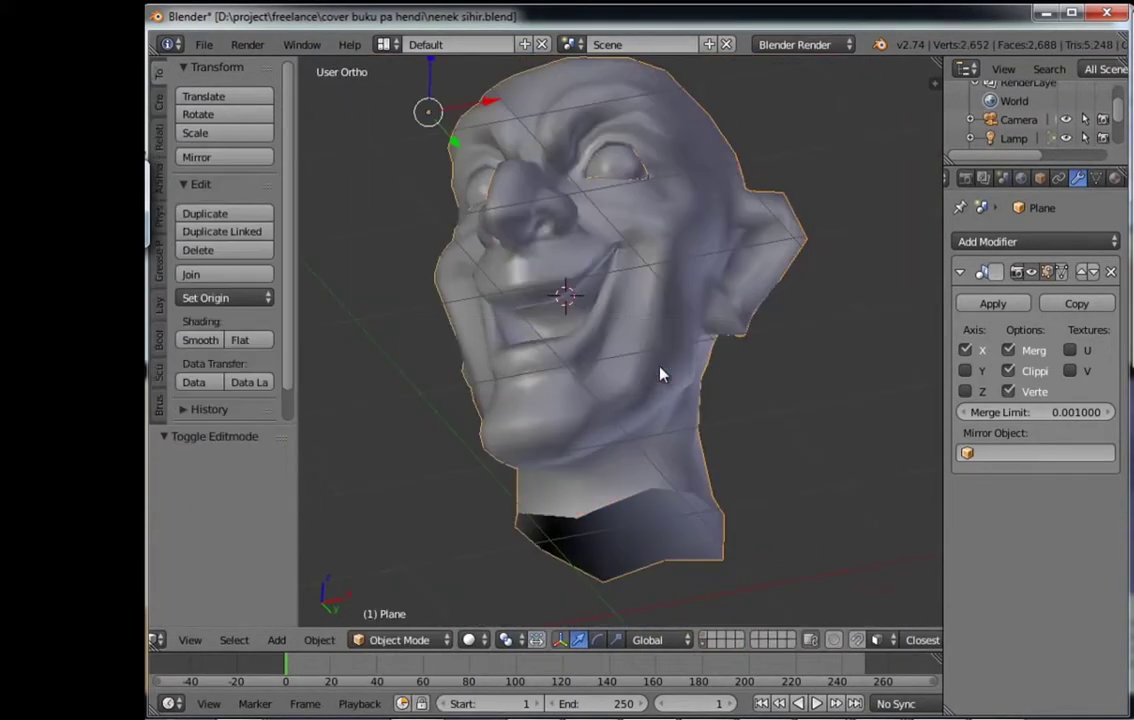
pyautogui.moveTo(652, 409); pyautogui.dragTo(531, 418, button='middle')
pyautogui.press('Tab')
pyautogui.scroll(5, 618, 426)
pyautogui.scroll(2, 714, 383)
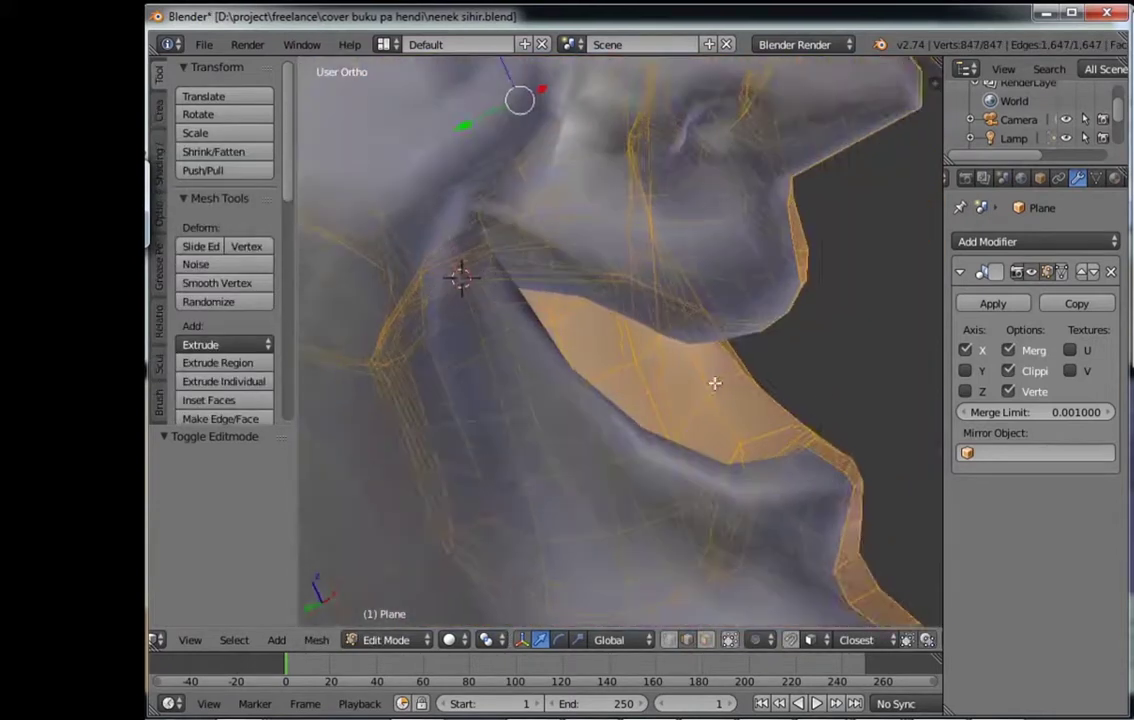
pyautogui.rightClick(707, 380)
pyautogui.scroll(-3, 707, 381)
pyautogui.moveTo(739, 420)
pyautogui.mouseDown(button='middle')
pyautogui.moveTo(544, 299)
pyautogui.moveTo(501, 291)
pyautogui.moveTo(704, 430)
pyautogui.mouseUp(button='middle')
pyautogui.press('Tab')
pyautogui.scroll(-2, 533, 320)
pyautogui.press('KP_1')
# Step: Apply the Mirror modifier and switch to the UV Editing layout with the full mesh in edit mode
pyautogui.click(993, 303)
pyautogui.press('Tab')
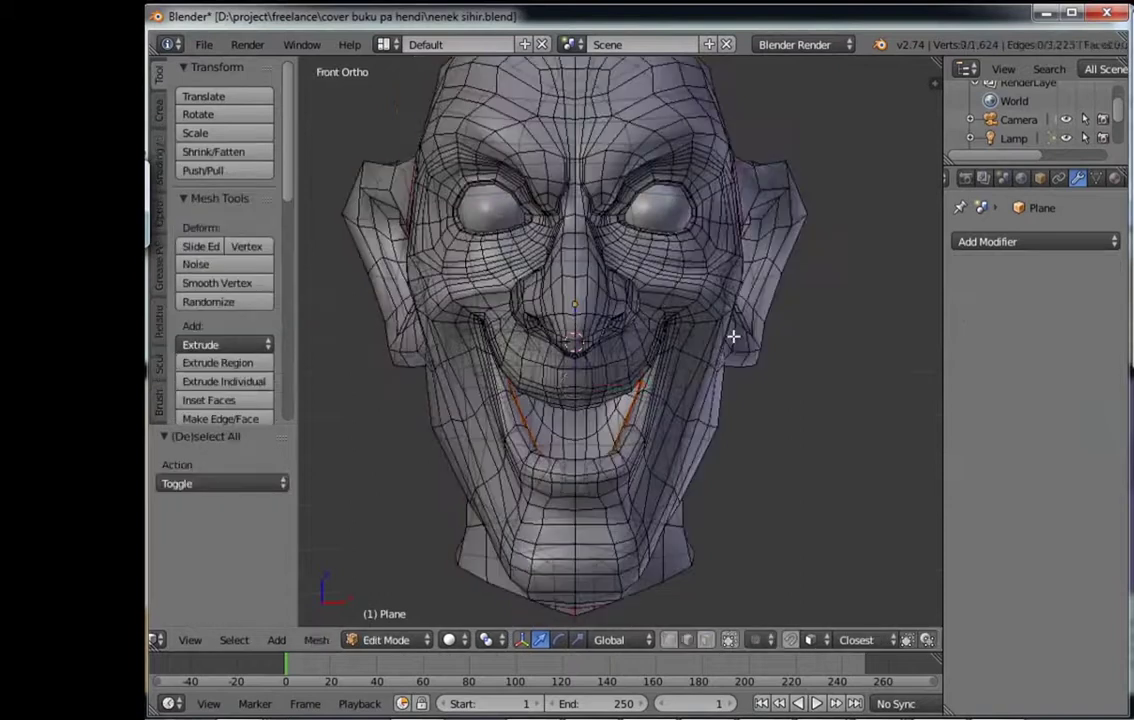
pyautogui.press('a')
pyautogui.click(388, 44)
pyautogui.click(410, 226)
# Step: Inspect the eye socket in the 3D view and select an edge inside it
pyautogui.scroll(2, 380, 372)
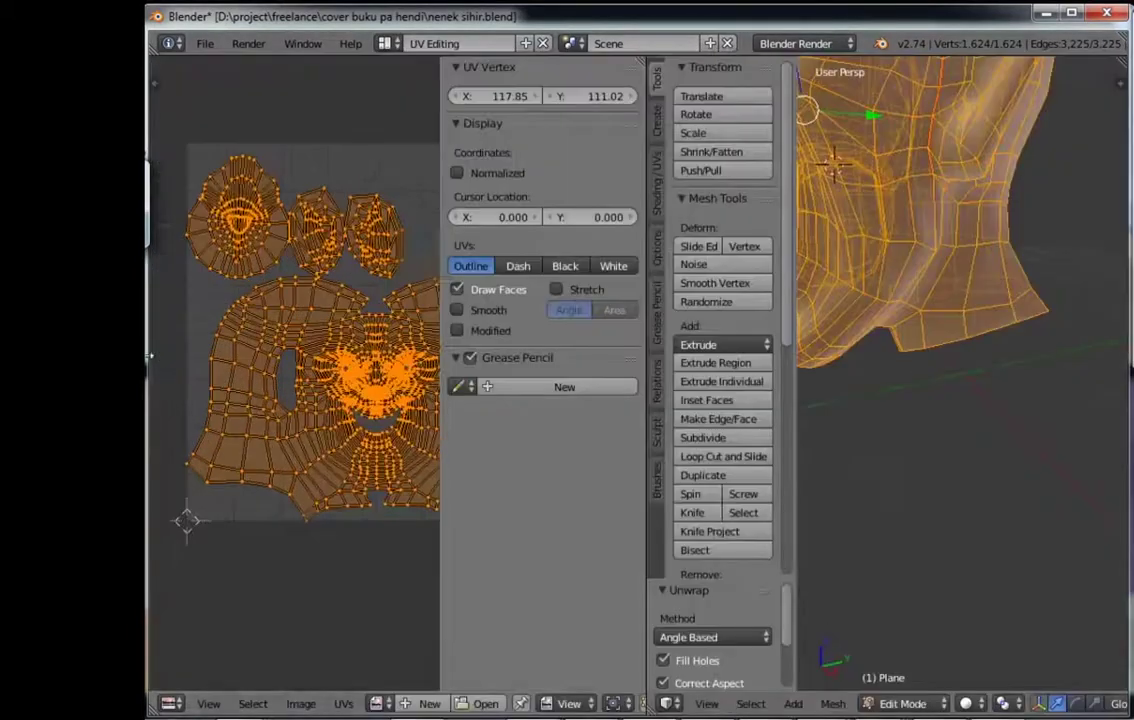
pyautogui.scroll(4, 436, 382)
pyautogui.scroll(-3, 942, 354)
pyautogui.scroll(-3, 942, 354)
pyautogui.press('KP_1')
pyautogui.scroll(-4, 228, 527)
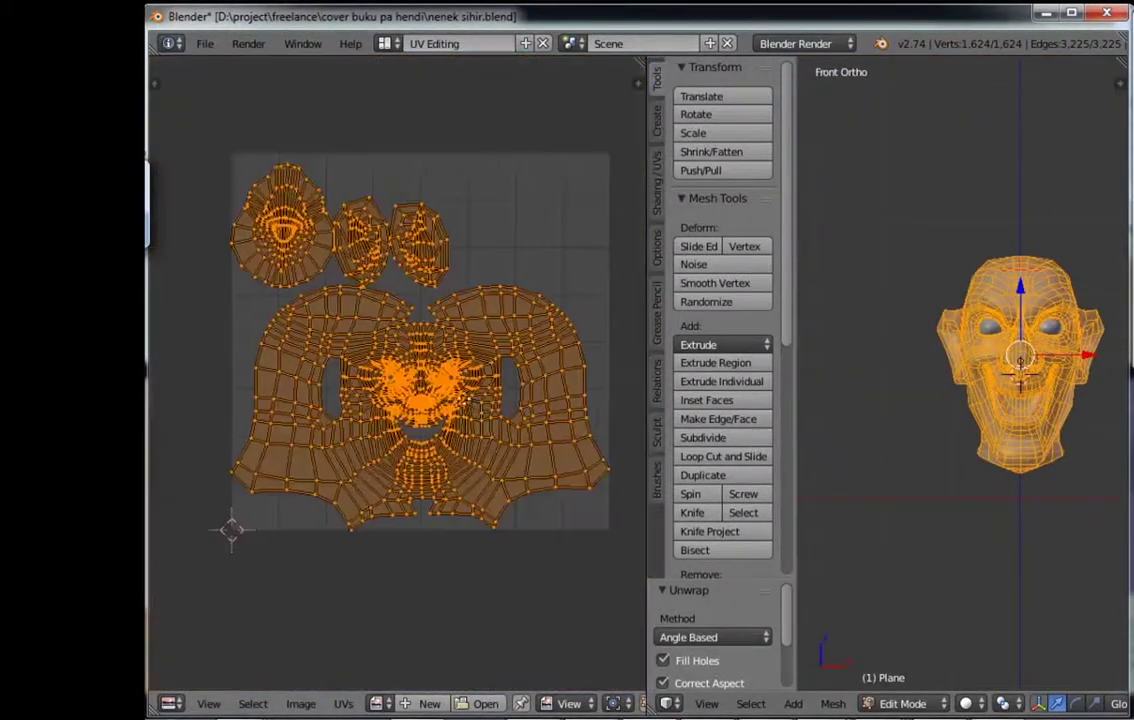
pyautogui.scroll(3, 975, 320)
pyautogui.press('Tab')
pyautogui.scroll(3, 975, 320)
pyautogui.press('Tab')
pyautogui.moveTo(860, 255); pyautogui.dragTo(886, 362, button='middle')
pyautogui.scroll(3, 886, 362)
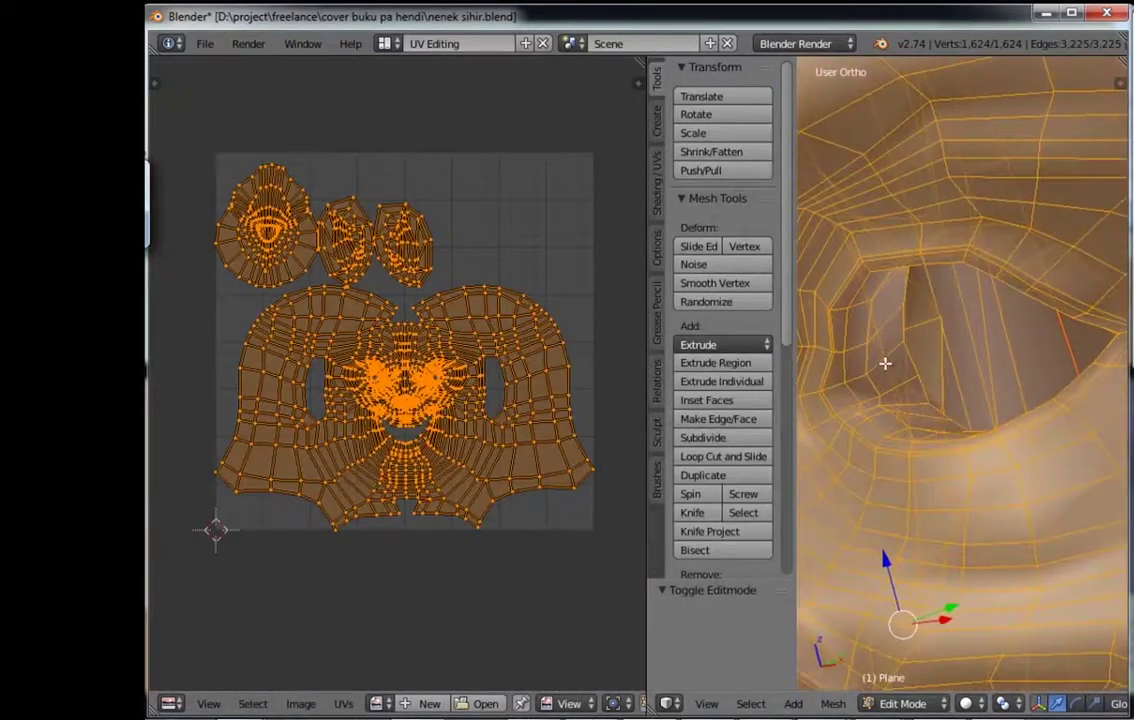
pyautogui.press('a')
pyautogui.scroll(-3, 1000, 314)
pyautogui.moveTo(1000, 314)
pyautogui.mouseDown(button='middle')
pyautogui.moveTo(1061, 383)
pyautogui.moveTo(930, 380)
pyautogui.moveTo(997, 378)
pyautogui.moveTo(942, 389)
pyautogui.mouseUp(button='middle')
pyautogui.scroll(-5, 1002, 380)
pyautogui.scroll(3, 949, 375)
pyautogui.scroll(2, 957, 380)
pyautogui.rightClick(959, 382)
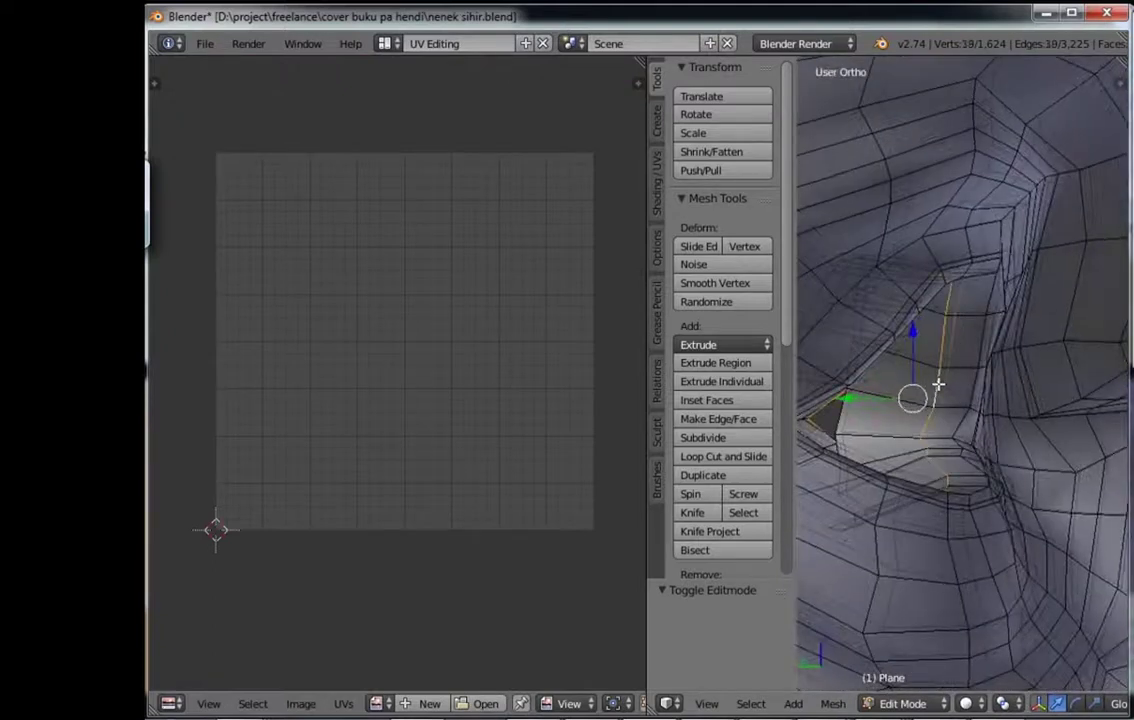
pyautogui.scroll(-3, 938, 384)
# Step: Select the whole head mesh and Unwrap it into UV islands
pyautogui.press('a')
pyautogui.press('u')
pyautogui.click(936, 376)
pyautogui.scroll(3, 406, 408)
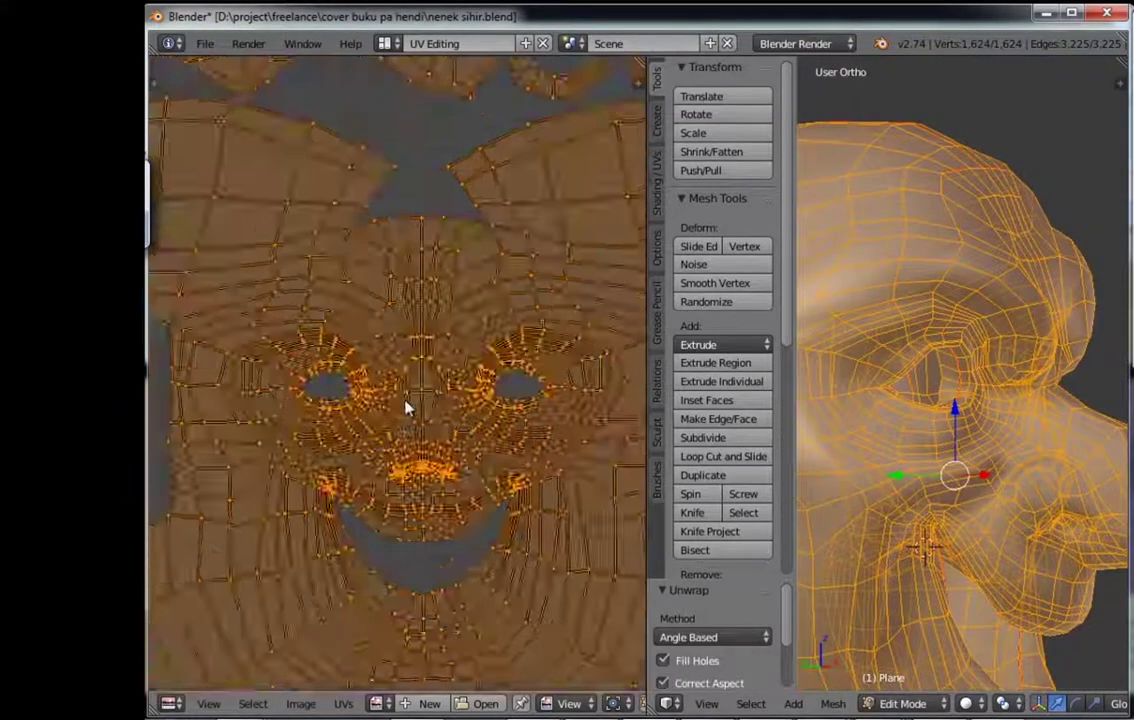
pyautogui.scroll(-4, 406, 408)
pyautogui.scroll(1, 425, 370)
# Step: Move the small linked islands upward, then shrink and reposition the large face island
pyautogui.press('a')
pyautogui.scroll(-1, 425, 370)
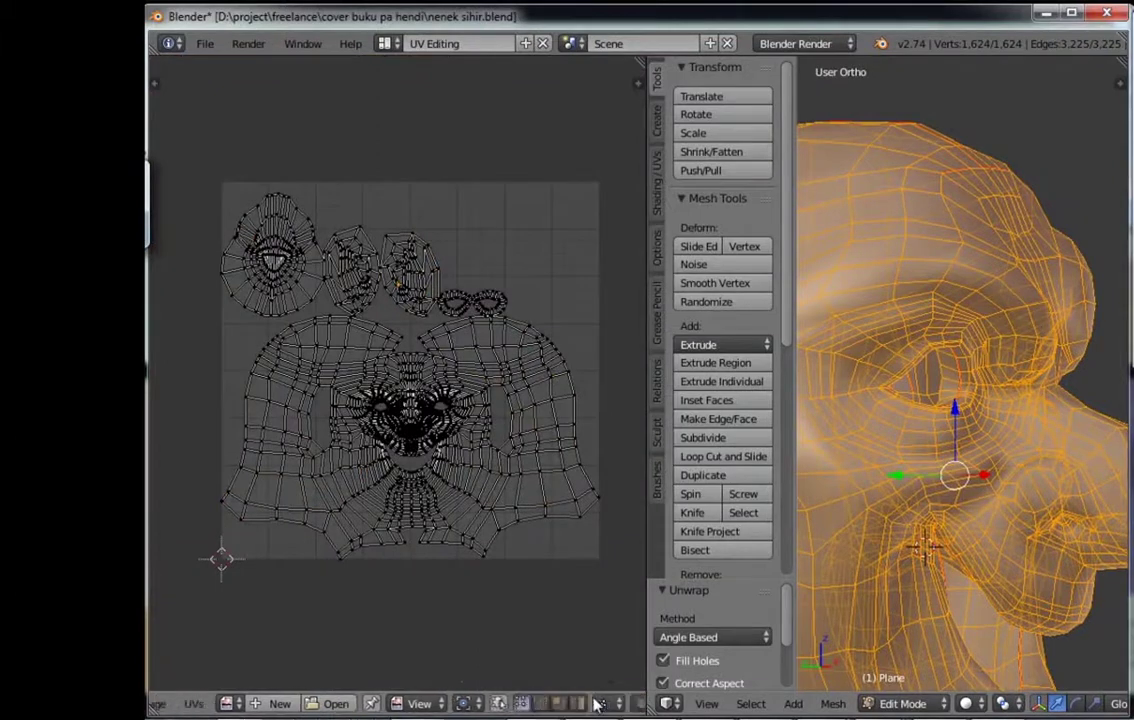
pyautogui.press('l')
pyautogui.press('g')
pyautogui.click(490, 262)
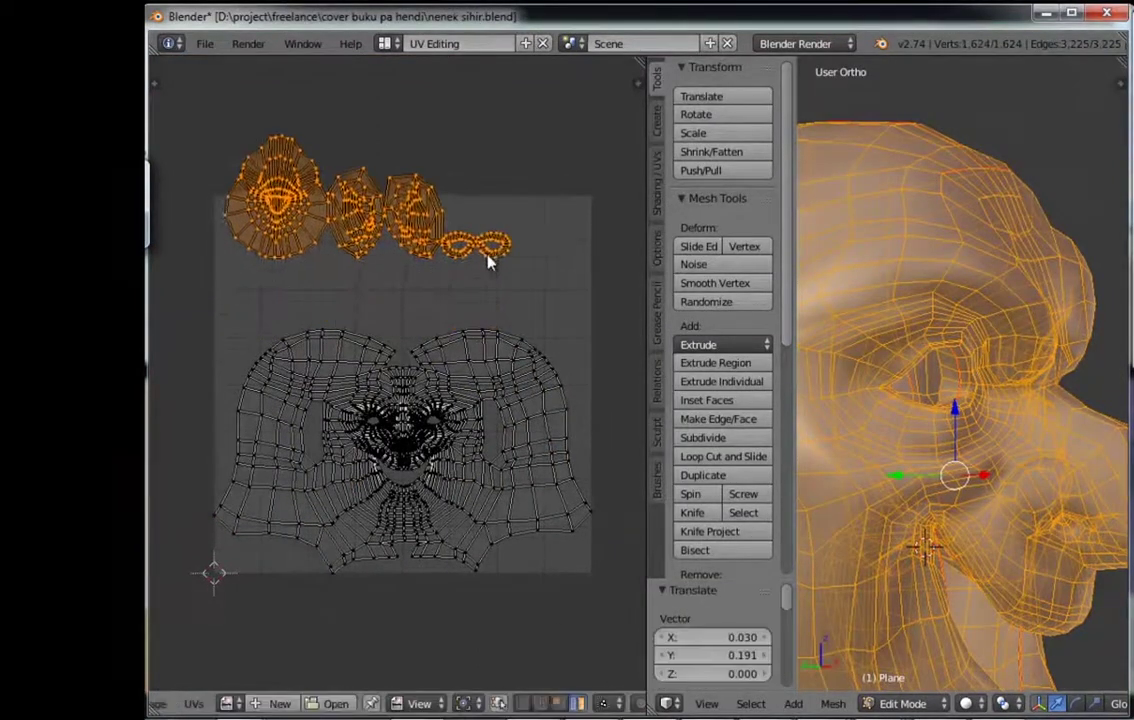
pyautogui.hotkey('ctrl', 'z')
pyautogui.press('g')
pyautogui.click(514, 367)
pyautogui.press('s')
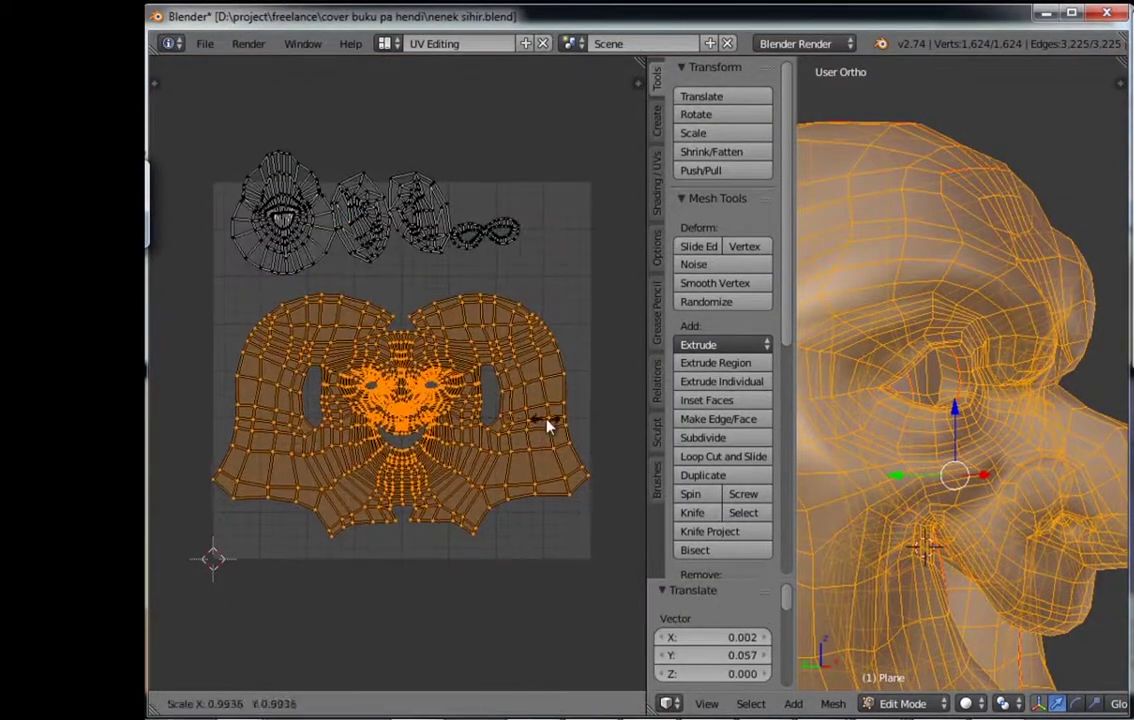
pyautogui.click(510, 413)
pyautogui.press('g')
pyautogui.click(515, 422)
# Step: Raise the small eye and ear islands above the face, scale the face island to 0.995, and save
pyautogui.scroll(3, 405, 405)
pyautogui.scroll(-4, 405, 405)
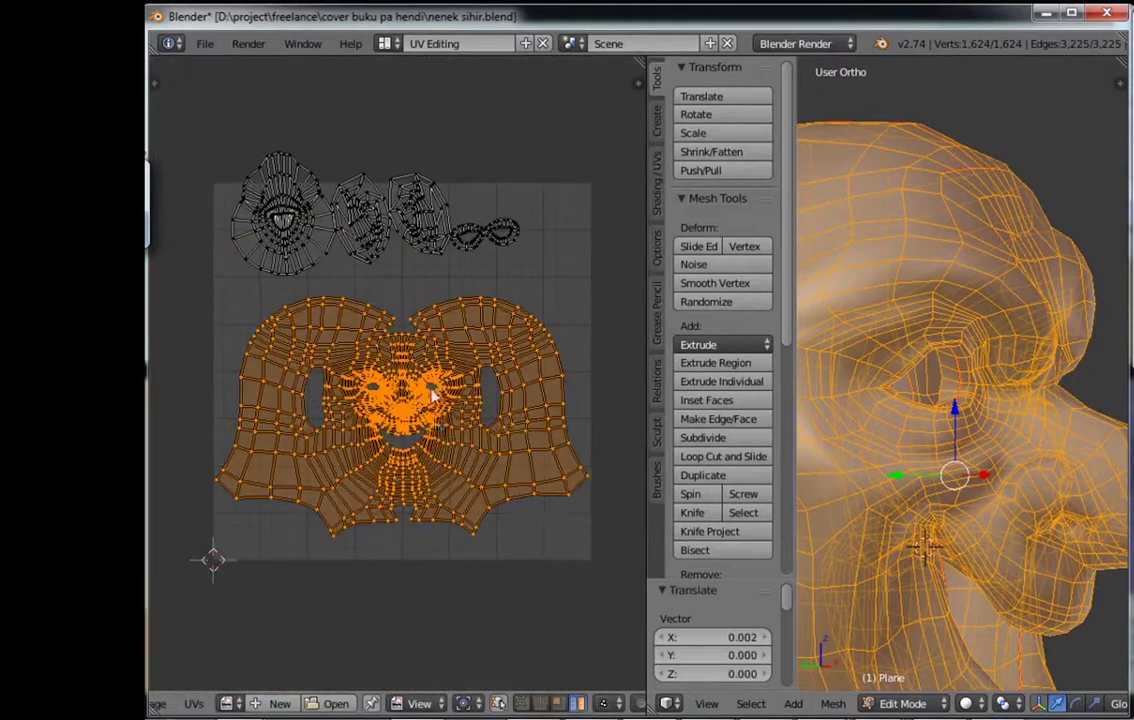
pyautogui.press('a')
pyautogui.press('l')
pyautogui.press('g')
pyautogui.click(365, 285)
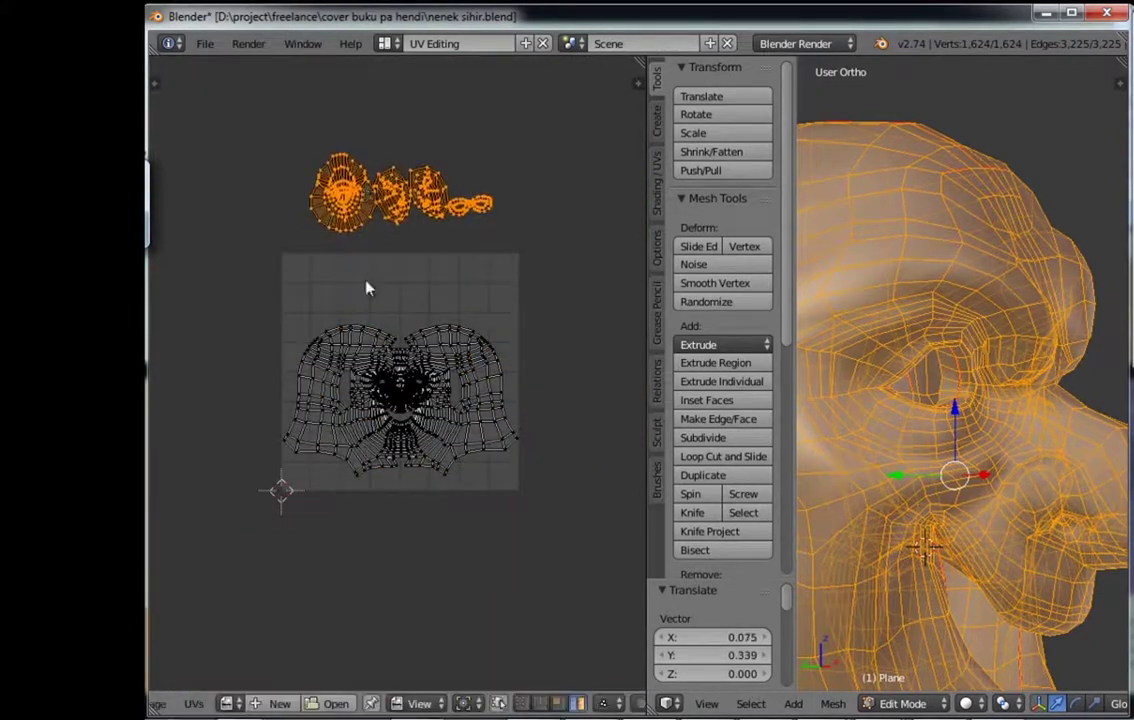
pyautogui.press('l')
pyautogui.scroll(2, 399, 380)
pyautogui.press('s')
pyautogui.click(399, 369)
pyautogui.hotkey('ctrl', 's')
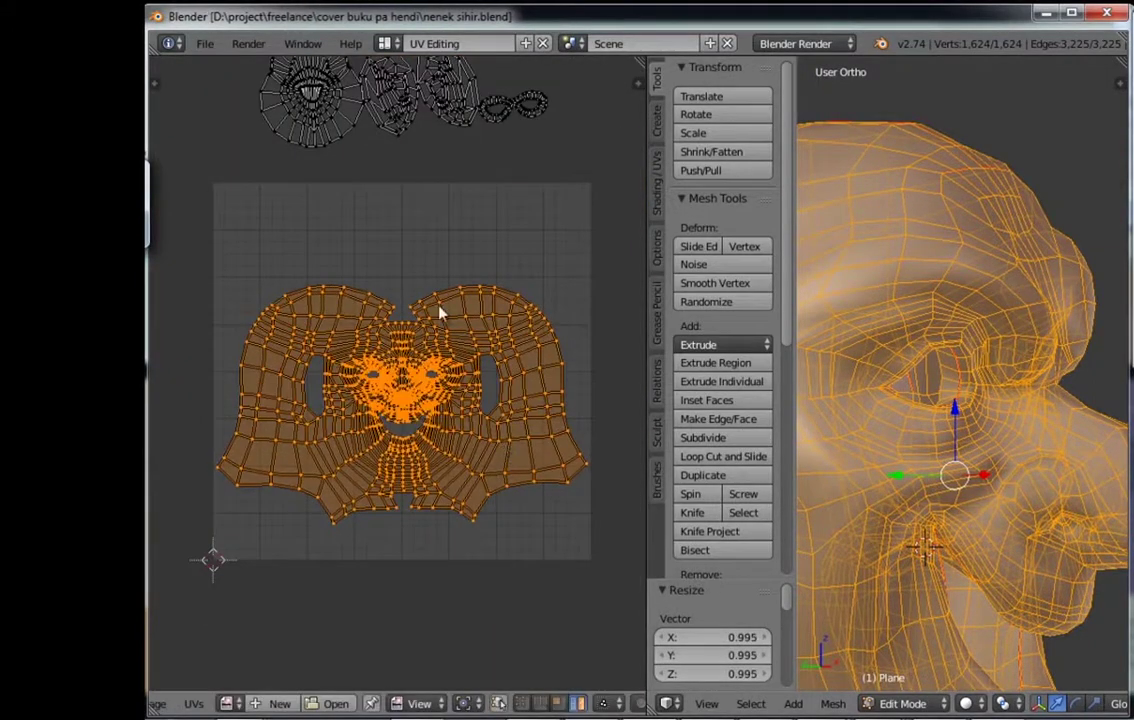
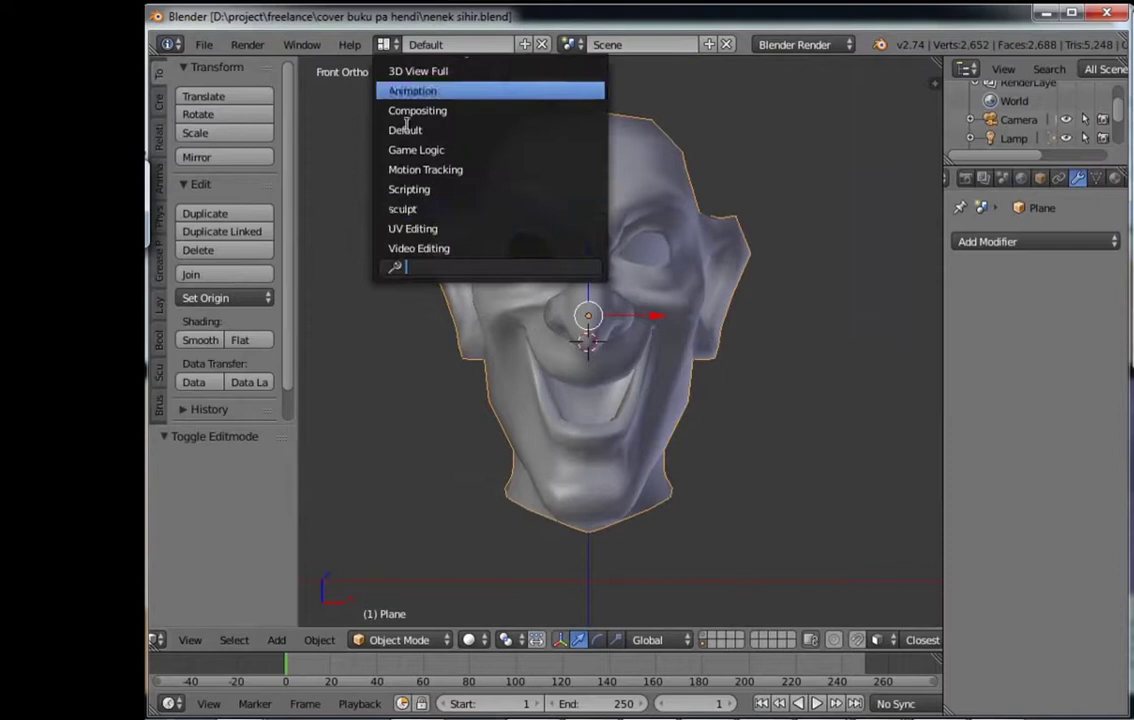
# Step: Switch to the Sculpting layout and put the witch head into Sculpt Mode
pyautogui.click(402, 209)
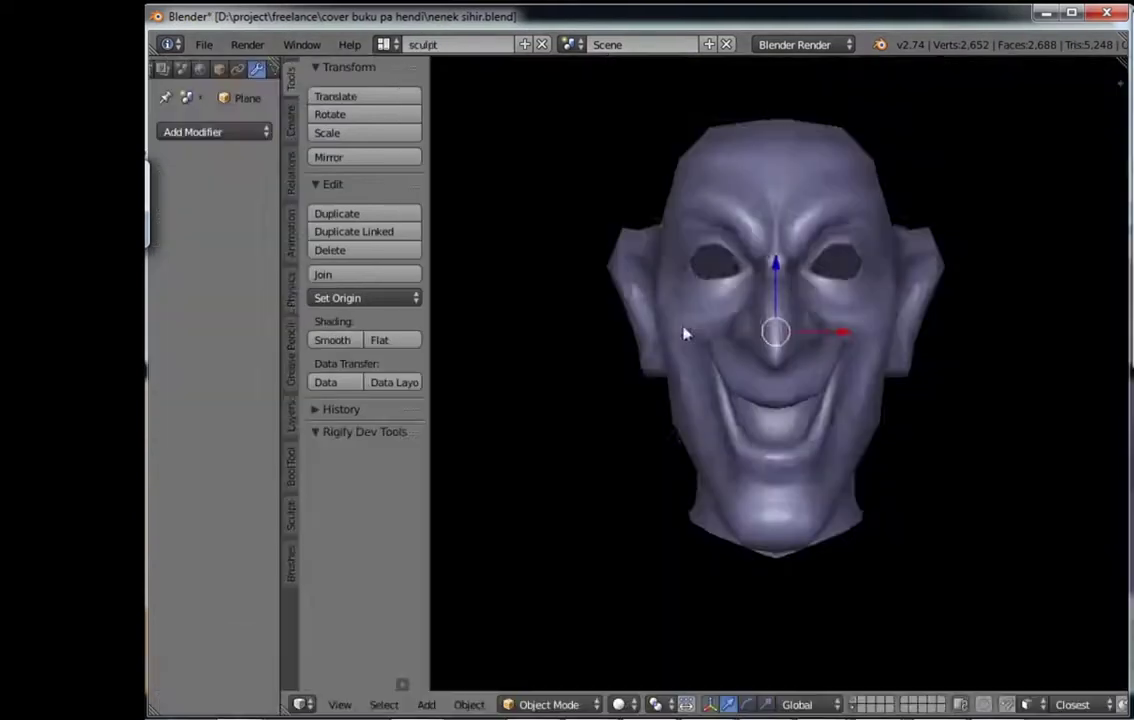
pyautogui.scroll(2, 760, 340)
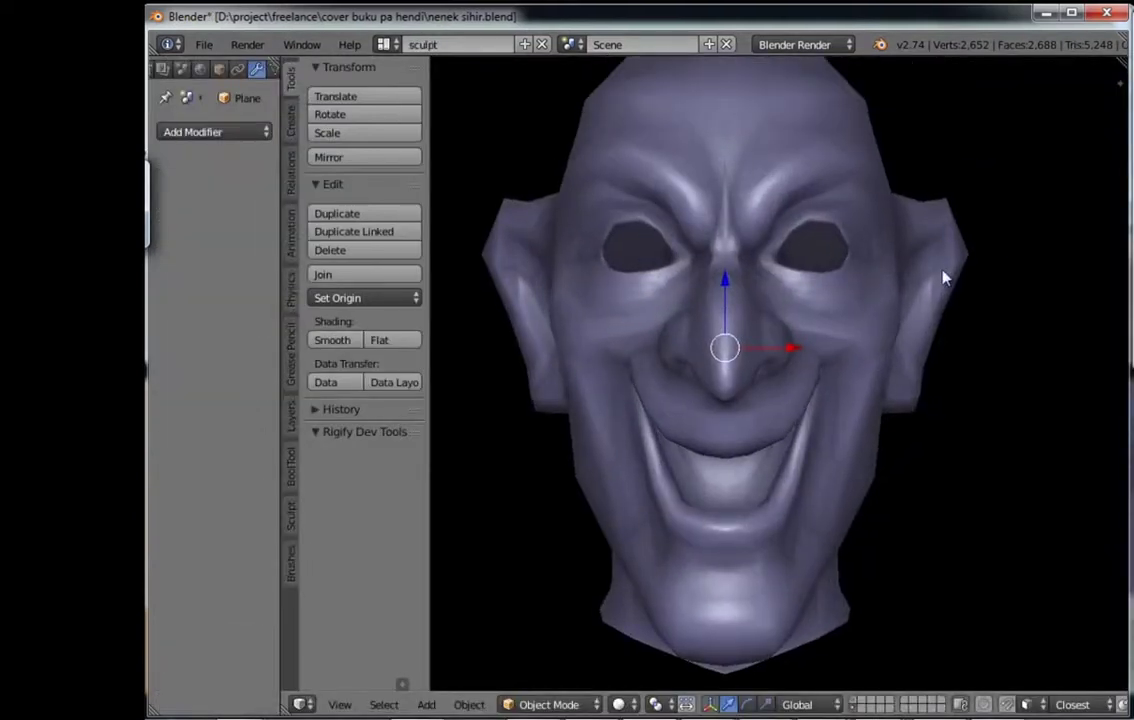
pyautogui.scroll(1, 592, 590)
pyautogui.click(553, 642)
# Step: Add a Multiresolution modifier to the head and subdivide it once, reaching 7,477 vertices
pyautogui.click(214, 131)
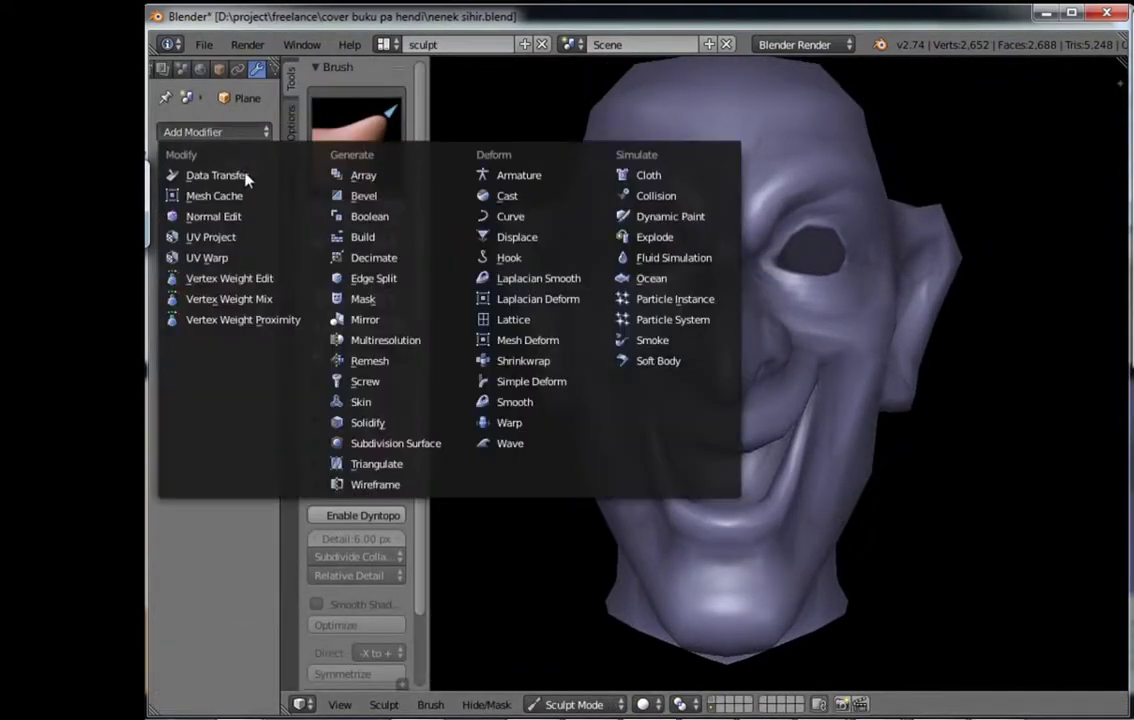
pyautogui.scroll(-2, 836, 202)
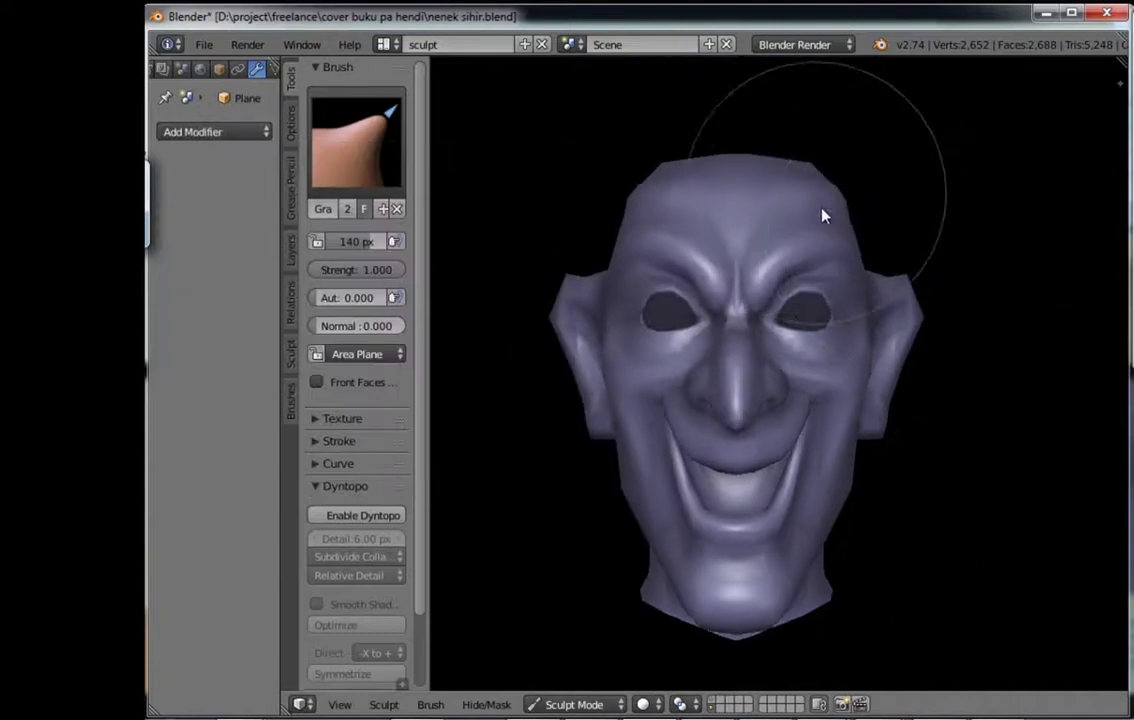
pyautogui.moveTo(822, 214)
pyautogui.mouseDown(button='middle')
pyautogui.moveTo(829, 525)
pyautogui.moveTo(630, 499)
pyautogui.moveTo(628, 519)
pyautogui.moveTo(753, 495)
pyautogui.moveTo(843, 552)
pyautogui.moveTo(857, 467)
pyautogui.moveTo(640, 421)
pyautogui.moveTo(640, 488)
pyautogui.moveTo(686, 461)
pyautogui.moveTo(612, 327)
pyautogui.moveTo(757, 301)
pyautogui.moveTo(558, 690)
pyautogui.mouseUp(button='middle')
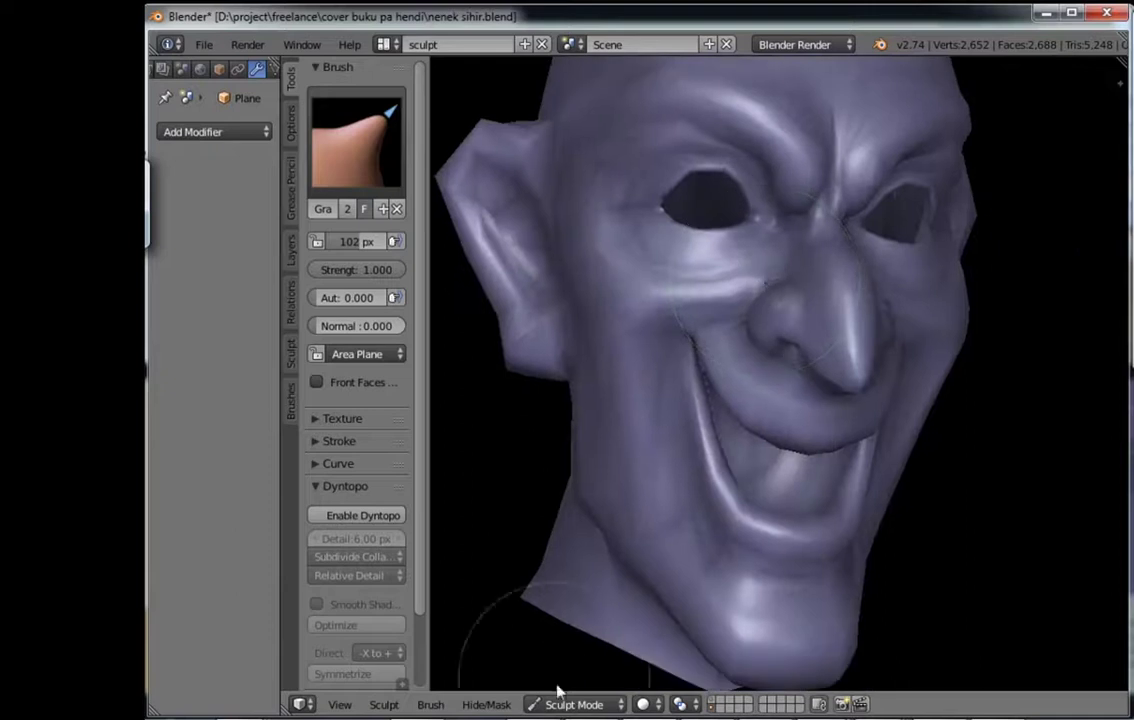
pyautogui.scroll(-1, 392, 243)
pyautogui.click(213, 131)
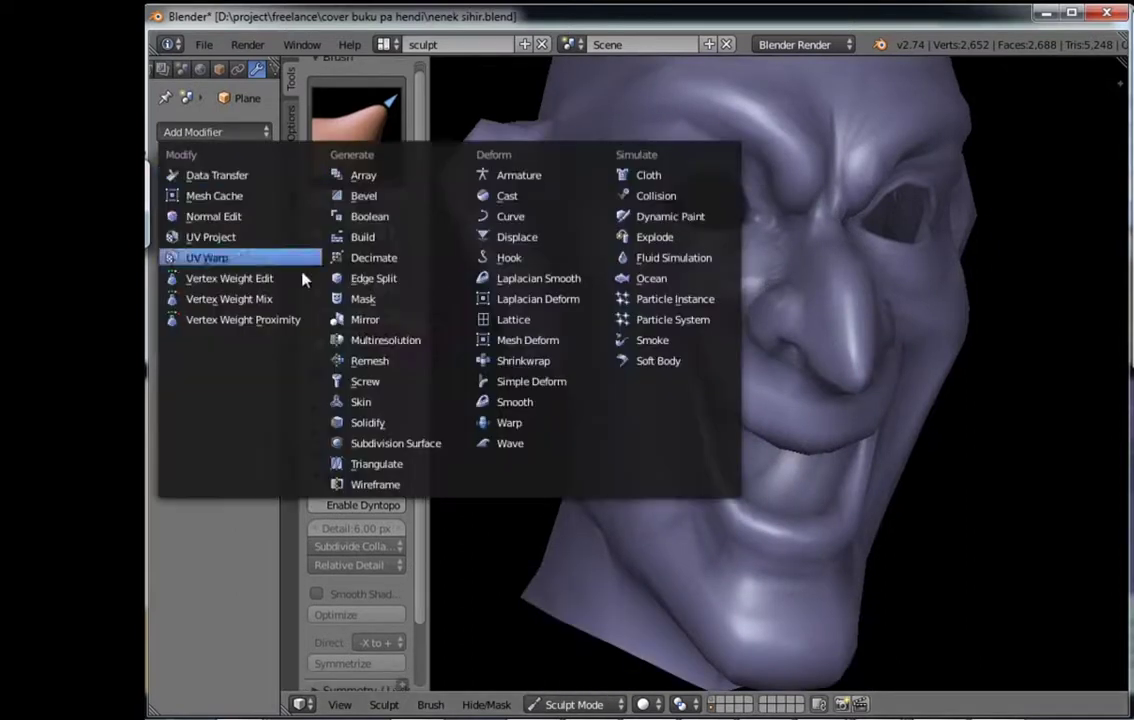
pyautogui.click(385, 365)
pyautogui.moveTo(632, 252)
pyautogui.mouseDown(button='middle')
pyautogui.moveTo(848, 347)
pyautogui.moveTo(873, 192)
pyautogui.moveTo(797, 235)
pyautogui.mouseUp(button='middle')
pyautogui.scroll(1, 830, 225)
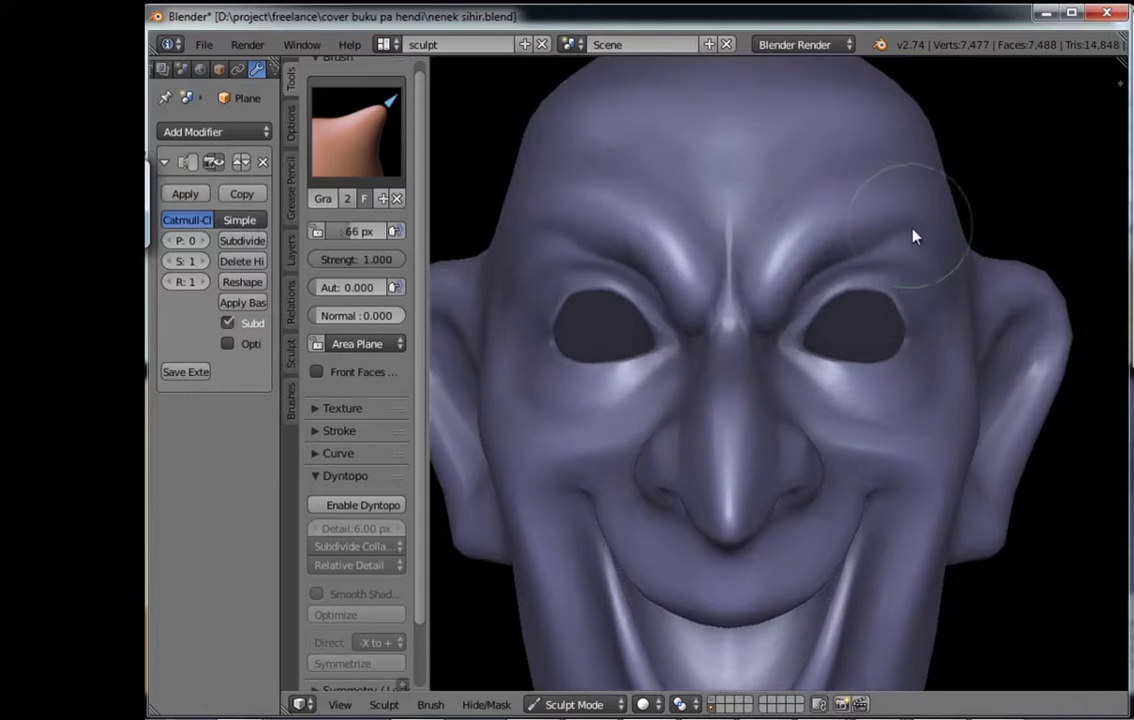
# Step: Work the side of the head near the right ear with the Crease brush
pyautogui.hotkey('shift', 'c')
pyautogui.moveTo(883, 279); pyautogui.dragTo(817, 292, button='middle')
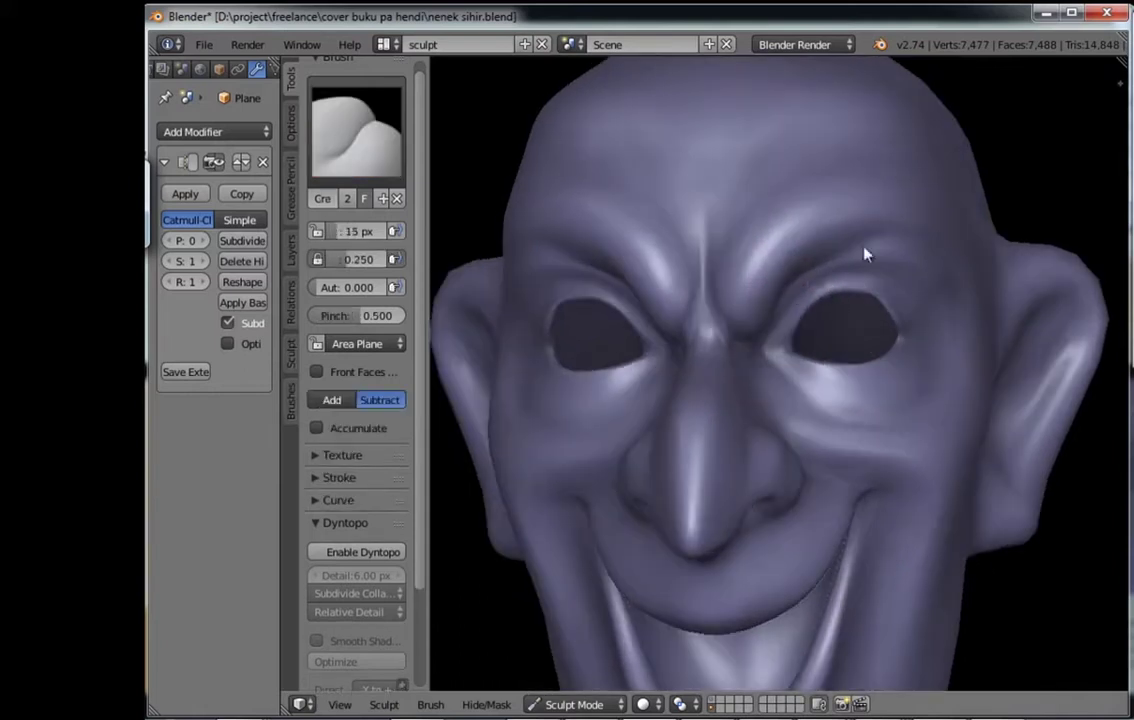
pyautogui.moveTo(866, 255)
pyautogui.mouseDown(button='middle')
pyautogui.moveTo(921, 266)
pyautogui.moveTo(908, 283)
pyautogui.moveTo(805, 309)
pyautogui.moveTo(862, 277)
pyautogui.moveTo(891, 294)
pyautogui.moveTo(868, 319)
pyautogui.moveTo(901, 304)
pyautogui.moveTo(820, 363)
pyautogui.moveTo(838, 408)
pyautogui.moveTo(921, 408)
pyautogui.moveTo(947, 349)
pyautogui.moveTo(835, 405)
pyautogui.moveTo(708, 372)
pyautogui.moveTo(868, 311)
pyautogui.moveTo(830, 372)
pyautogui.moveTo(757, 380)
pyautogui.moveTo(666, 349)
pyautogui.moveTo(701, 425)
pyautogui.moveTo(653, 486)
pyautogui.moveTo(780, 328)
pyautogui.moveTo(590, 346)
pyautogui.mouseUp(button='middle')
pyautogui.scroll(2, 930, 340)
pyautogui.scroll(-2, 930, 345)
# Step: Enlarge the Grab brush to 140 px and reshape the area around the ear and eye
pyautogui.press('g')
pyautogui.press('f')
pyautogui.click(643, 338)
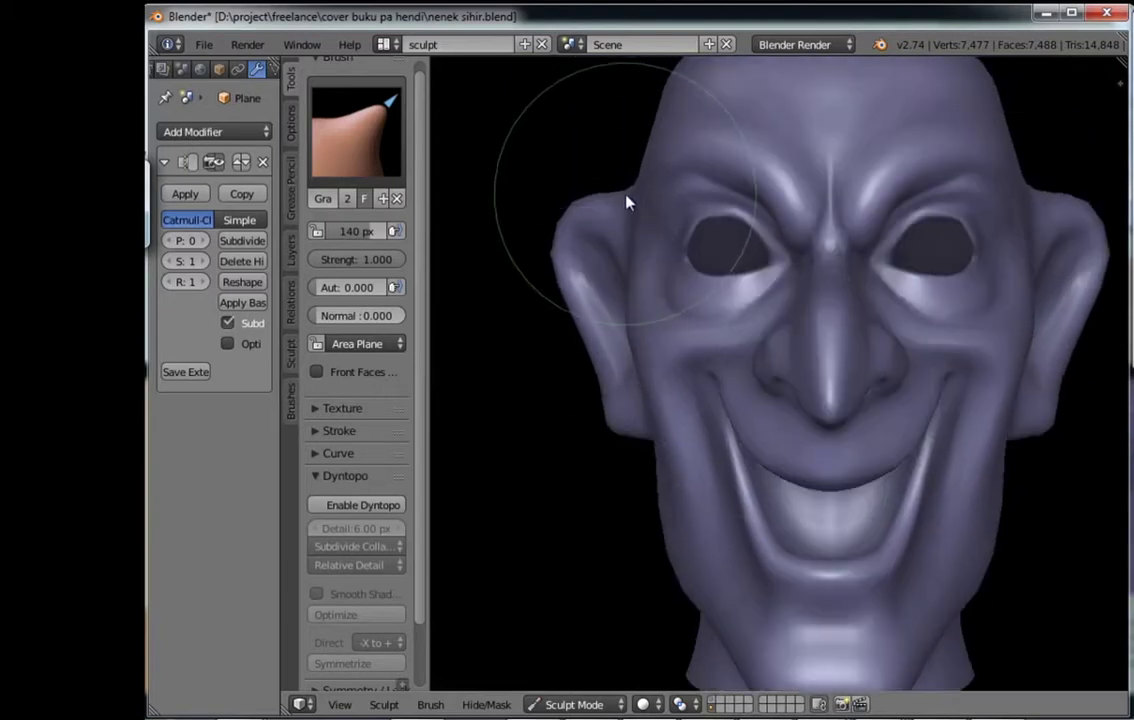
pyautogui.moveTo(627, 203); pyautogui.dragTo(607, 214)
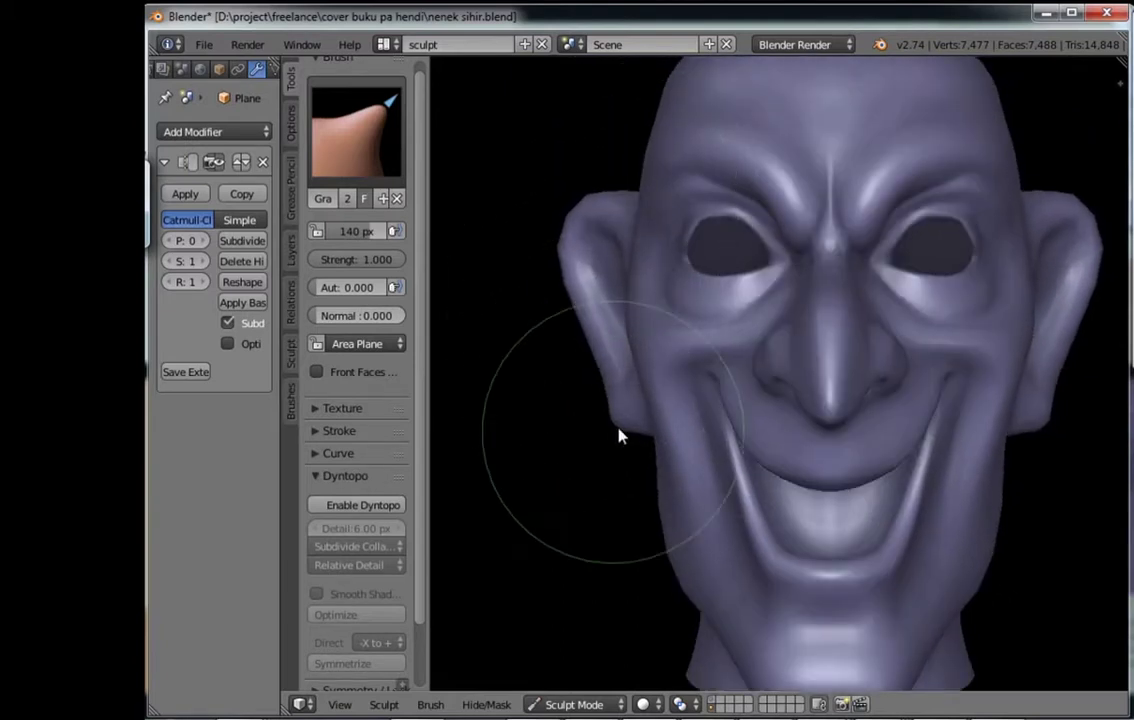
pyautogui.moveTo(620, 436)
pyautogui.mouseDown(button='middle')
pyautogui.moveTo(760, 337)
pyautogui.moveTo(830, 372)
pyautogui.mouseUp(button='middle')
# Step: Refine the eye sockets with further Crease and Grab brush strokes
pyautogui.hotkey('shift', 'c')
pyautogui.scroll(2, 765, 367)
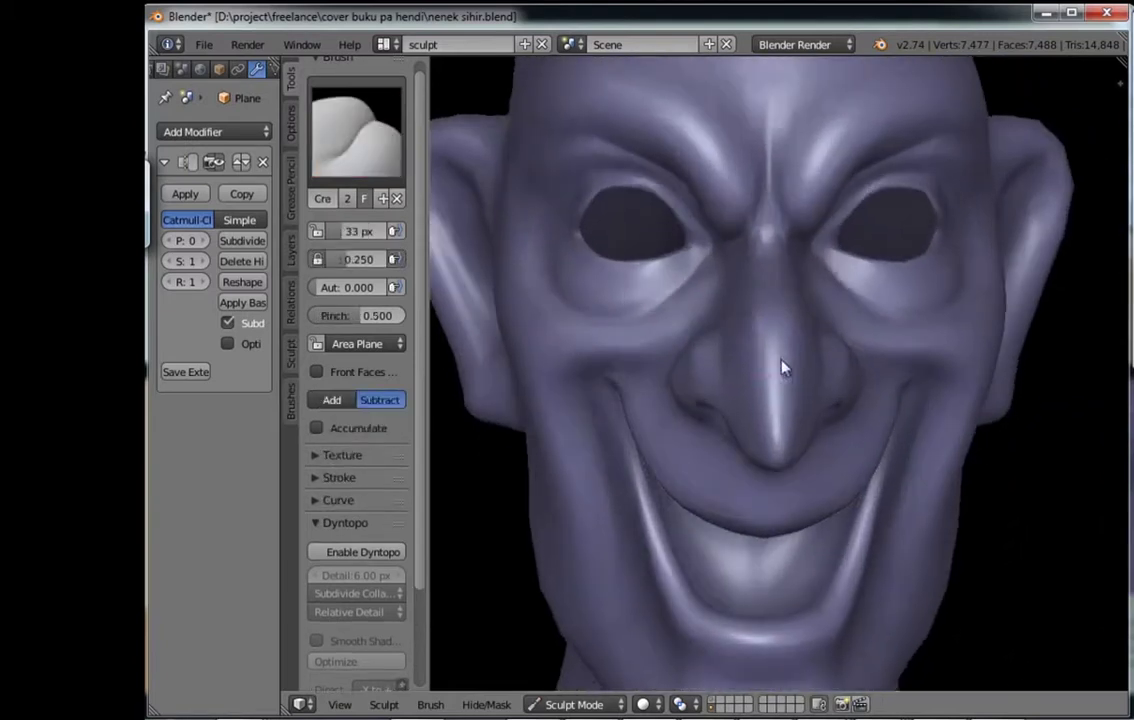
pyautogui.moveTo(765, 330)
pyautogui.mouseDown(button='middle')
pyautogui.moveTo(797, 329)
pyautogui.moveTo(777, 395)
pyautogui.moveTo(733, 422)
pyautogui.moveTo(737, 357)
pyautogui.moveTo(800, 440)
pyautogui.moveTo(828, 274)
pyautogui.moveTo(838, 370)
pyautogui.moveTo(808, 327)
pyautogui.mouseUp(button='middle')
pyautogui.press('g')
pyautogui.scroll(-2, 800, 440)
pyautogui.scroll(2, 806, 442)
# Step: Toggle to Object Mode and back to Sculpt Mode so the bulging eyeballs show
pyautogui.click(574, 704)
pyautogui.click(570, 682)
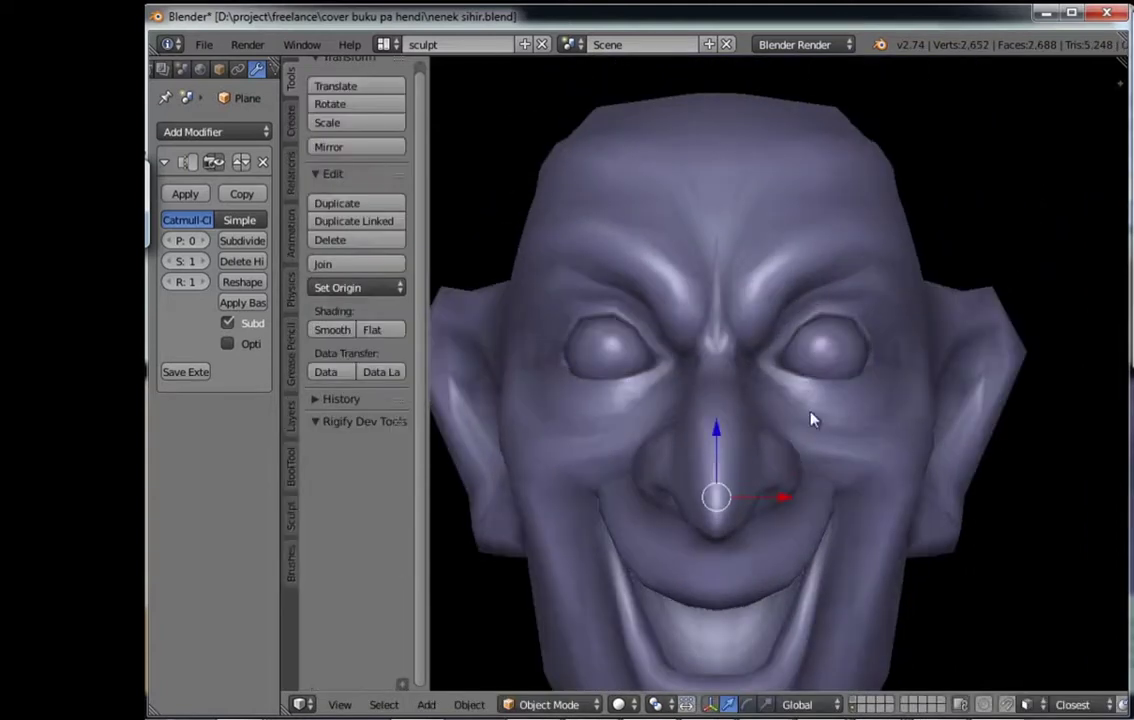
pyautogui.click(570, 643)
pyautogui.scroll(1, 780, 250)
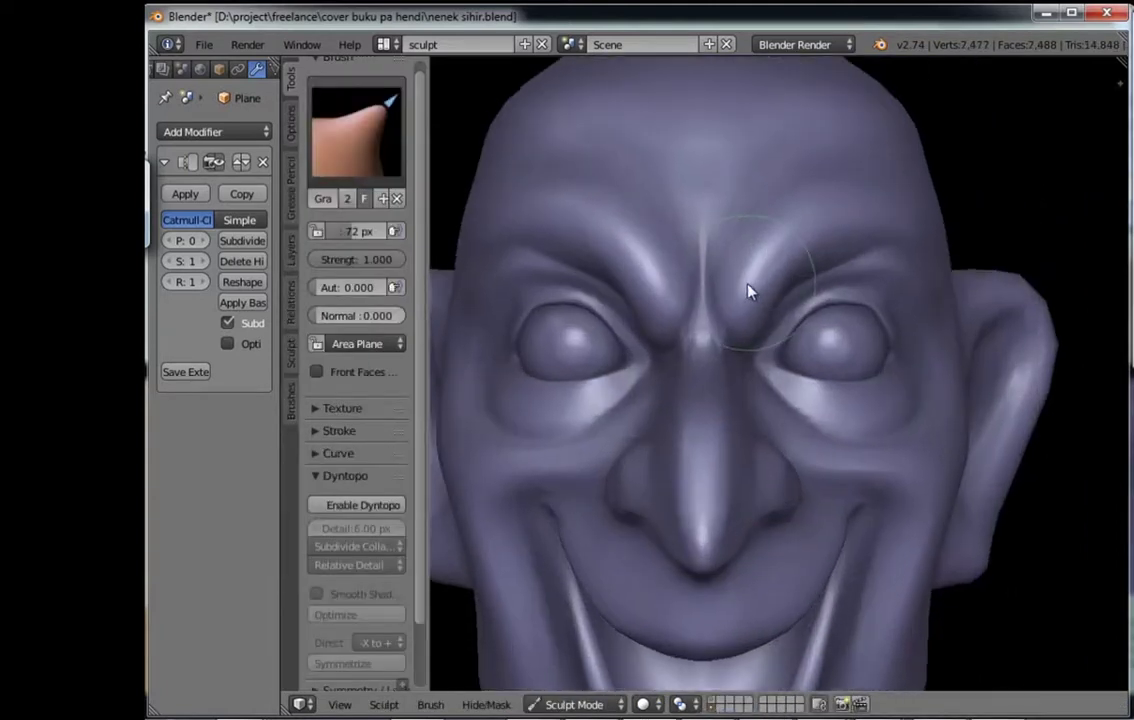
pyautogui.scroll(-1, 790, 347)
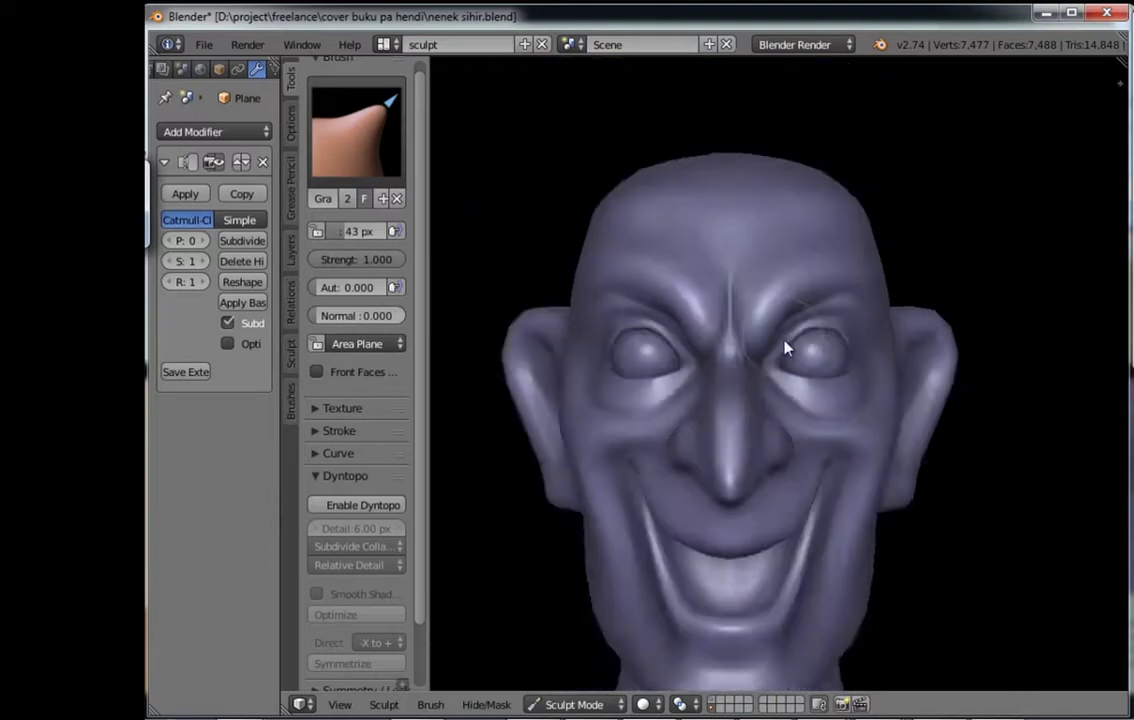
pyautogui.moveTo(790, 347)
pyautogui.mouseDown(button='middle')
pyautogui.moveTo(815, 370)
pyautogui.moveTo(795, 407)
pyautogui.moveTo(852, 390)
pyautogui.moveTo(868, 347)
pyautogui.moveTo(845, 365)
pyautogui.moveTo(868, 362)
pyautogui.moveTo(711, 380)
pyautogui.moveTo(740, 420)
pyautogui.mouseUp(button='middle')
# Step: Carve crease folds into the eyelids with Crease and Grab, shrinking the brush to 22 px
pyautogui.hotkey('shift', 'c')
pyautogui.moveTo(742, 506)
pyautogui.mouseDown(button='middle')
pyautogui.moveTo(800, 527)
pyautogui.moveTo(790, 542)
pyautogui.moveTo(818, 392)
pyautogui.moveTo(697, 303)
pyautogui.moveTo(776, 395)
pyautogui.moveTo(823, 413)
pyautogui.moveTo(828, 370)
pyautogui.moveTo(782, 299)
pyautogui.moveTo(742, 298)
pyautogui.moveTo(849, 198)
pyautogui.moveTo(962, 230)
pyautogui.moveTo(815, 405)
pyautogui.moveTo(790, 456)
pyautogui.moveTo(805, 499)
pyautogui.moveTo(919, 519)
pyautogui.moveTo(914, 471)
pyautogui.moveTo(830, 355)
pyautogui.moveTo(792, 393)
pyautogui.moveTo(819, 427)
pyautogui.moveTo(873, 413)
pyautogui.moveTo(777, 314)
pyautogui.moveTo(807, 441)
pyautogui.moveTo(876, 337)
pyautogui.moveTo(838, 377)
pyautogui.moveTo(480, 240)
pyautogui.mouseUp(button='middle')
pyautogui.press('g')
pyautogui.hotkey('shift', 'c')
pyautogui.scroll(-1, 866, 413)
pyautogui.press('f')
pyautogui.click(777, 425)
# Step: Pull the nose and chin into shape with the Grab brush
pyautogui.press('c')
pyautogui.moveTo(849, 325)
pyautogui.mouseDown(button='middle')
pyautogui.moveTo(818, 398)
pyautogui.moveTo(843, 395)
pyautogui.moveTo(792, 400)
pyautogui.moveTo(770, 437)
pyautogui.mouseUp(button='middle')
pyautogui.scroll(4, 849, 354)
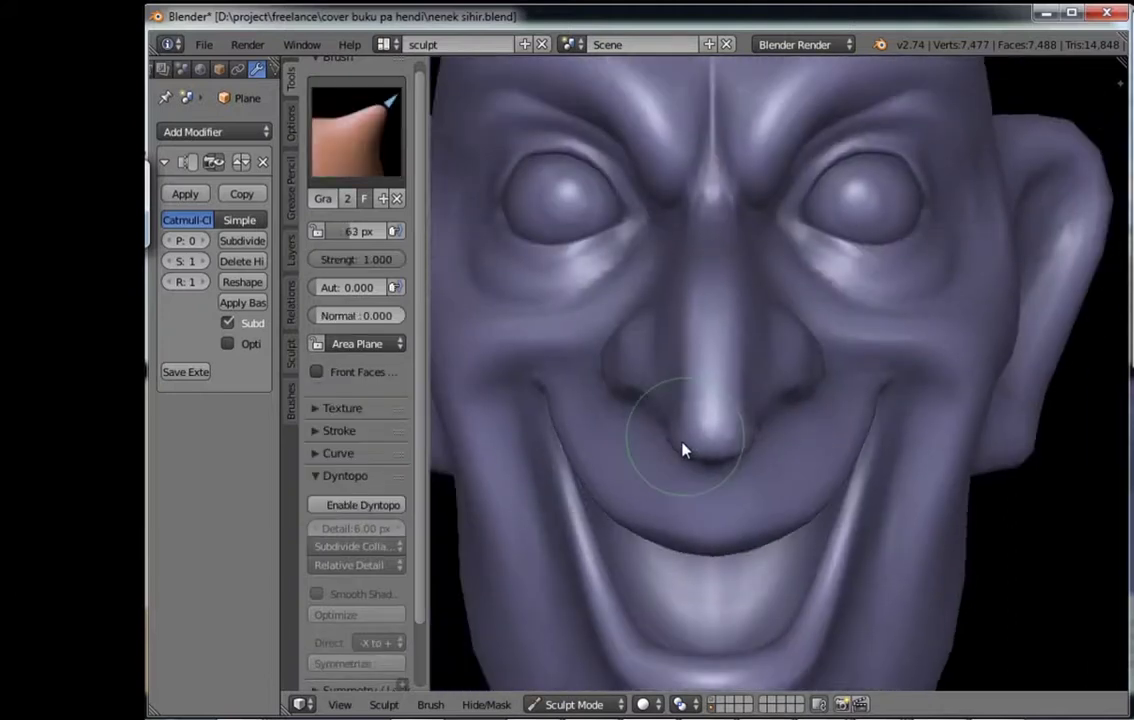
pyautogui.moveTo(678, 451)
pyautogui.mouseDown(button='middle')
pyautogui.moveTo(737, 476)
pyautogui.moveTo(770, 458)
pyautogui.moveTo(701, 444)
pyautogui.moveTo(645, 400)
pyautogui.moveTo(720, 432)
pyautogui.moveTo(726, 451)
pyautogui.moveTo(683, 573)
pyautogui.mouseUp(button='middle')
pyautogui.scroll(-3, 770, 458)
pyautogui.scroll(2, 688, 517)
pyautogui.moveTo(688, 517); pyautogui.dragTo(683, 530, button='middle')
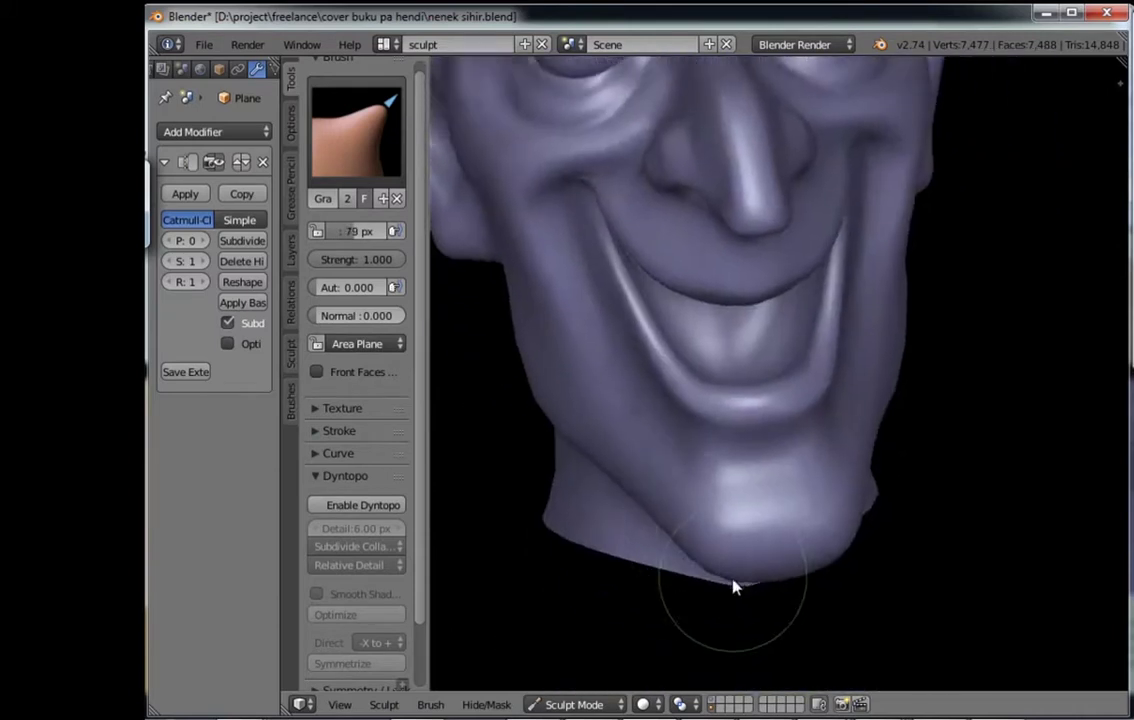
pyautogui.moveTo(733, 587); pyautogui.dragTo(770, 548, button='middle')
pyautogui.moveTo(655, 463)
pyautogui.mouseDown(button='middle')
pyautogui.moveTo(752, 352)
pyautogui.moveTo(790, 342)
pyautogui.mouseUp(button='middle')
pyautogui.scroll(-3, 752, 352)
# Step: Deepen the creases on the brow and eye bags with the Crease brush
pyautogui.hotkey('shift', 'c')
pyautogui.scroll(2, 790, 342)
pyautogui.scroll(2, 820, 256)
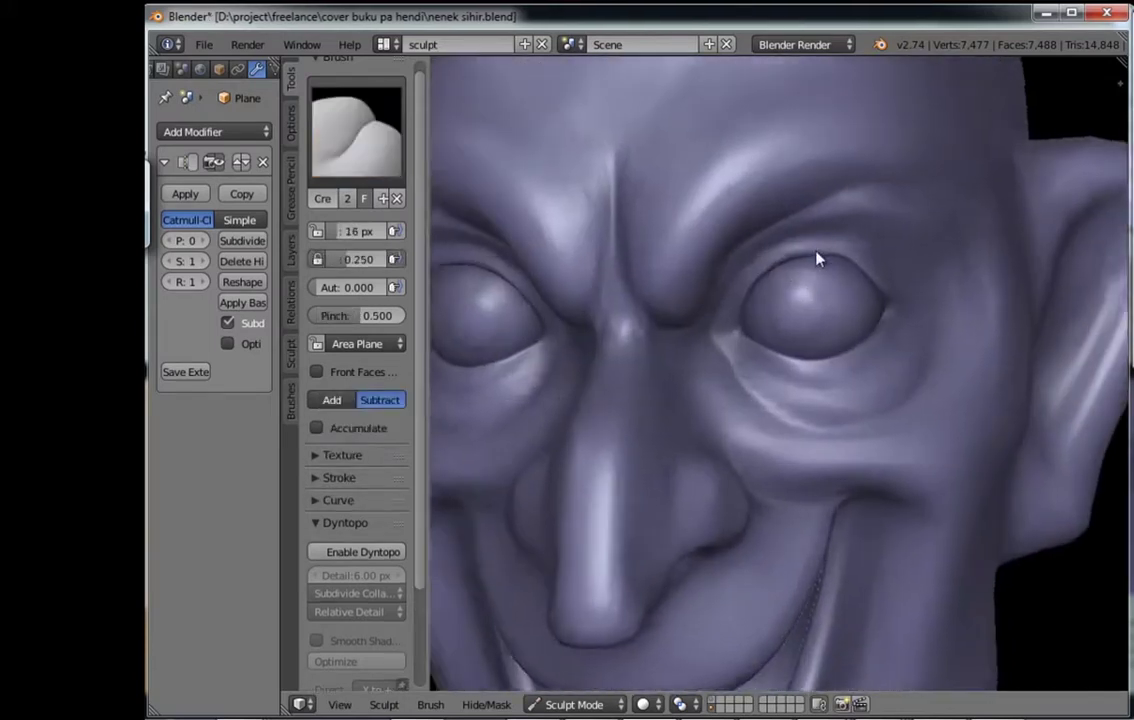
pyautogui.scroll(2, 711, 357)
pyautogui.scroll(1, 711, 328)
pyautogui.scroll(1, 712, 322)
pyautogui.scroll(1, 734, 276)
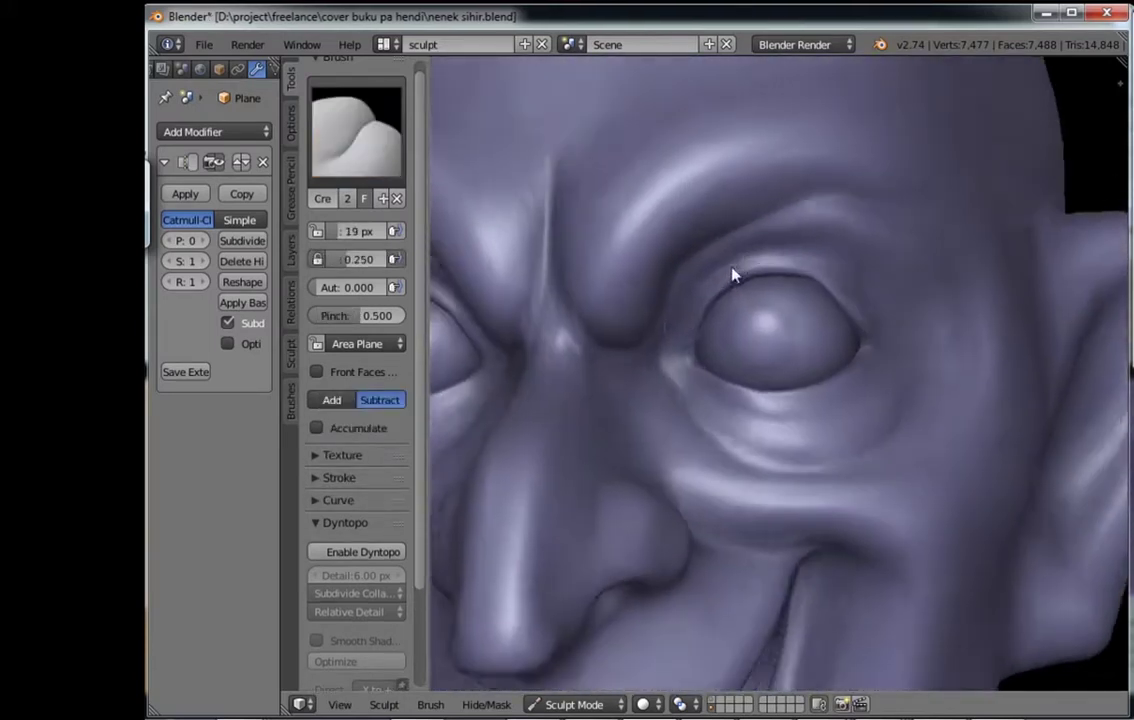
pyautogui.scroll(1, 740, 272)
pyautogui.scroll(-2, 832, 309)
pyautogui.moveTo(825, 360)
pyautogui.mouseDown(button='middle')
pyautogui.moveTo(759, 312)
pyautogui.moveTo(815, 330)
pyautogui.moveTo(876, 321)
pyautogui.mouseUp(button='middle')
pyautogui.scroll(2, 815, 330)
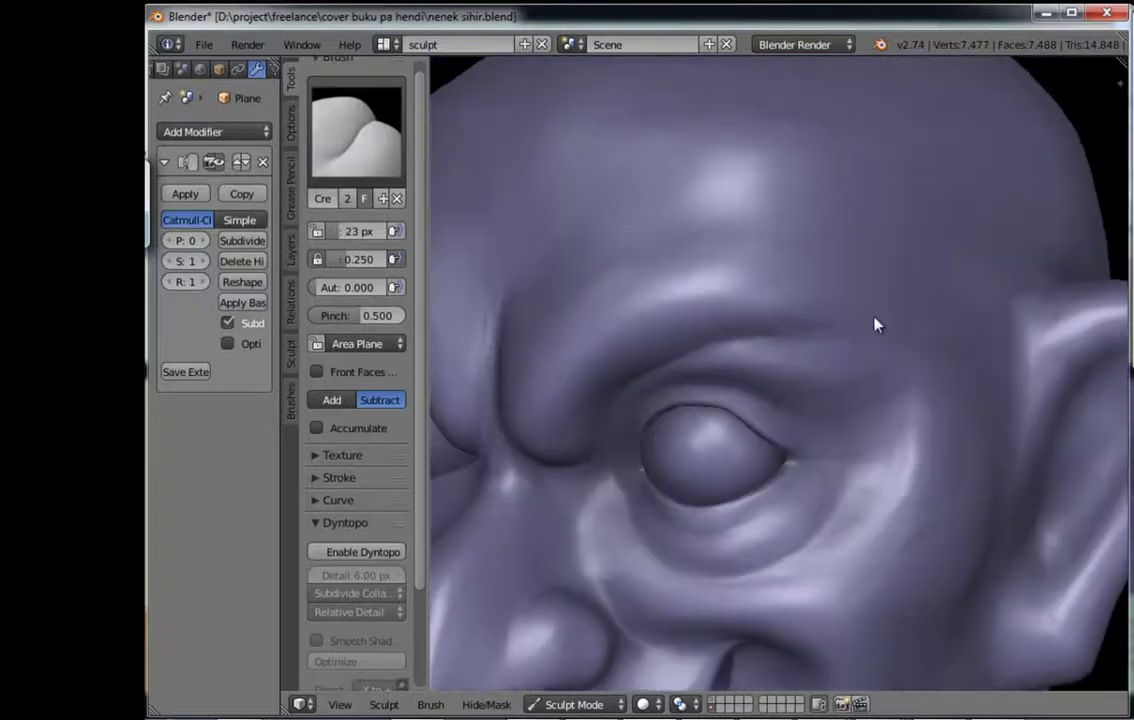
pyautogui.scroll(-4, 828, 334)
pyautogui.scroll(-1, 823, 335)
pyautogui.scroll(1, 824, 335)
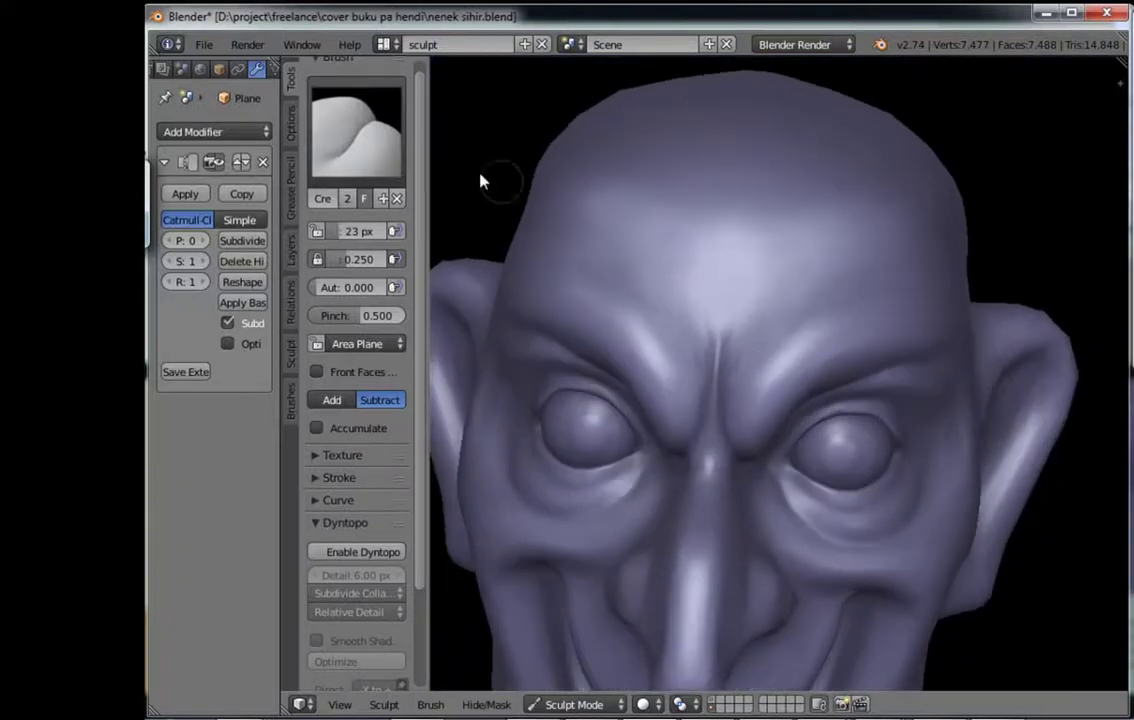
# Step: Select the Clay brush, at 37 px and strength 0.837
pyautogui.click(356, 130)
pyautogui.click(420, 237)
pyautogui.scroll(-1, 760, 335)
# Step: Sharpen the grinning lip line with the Clay brush
pyautogui.moveTo(855, 286); pyautogui.dragTo(823, 362, button='middle')
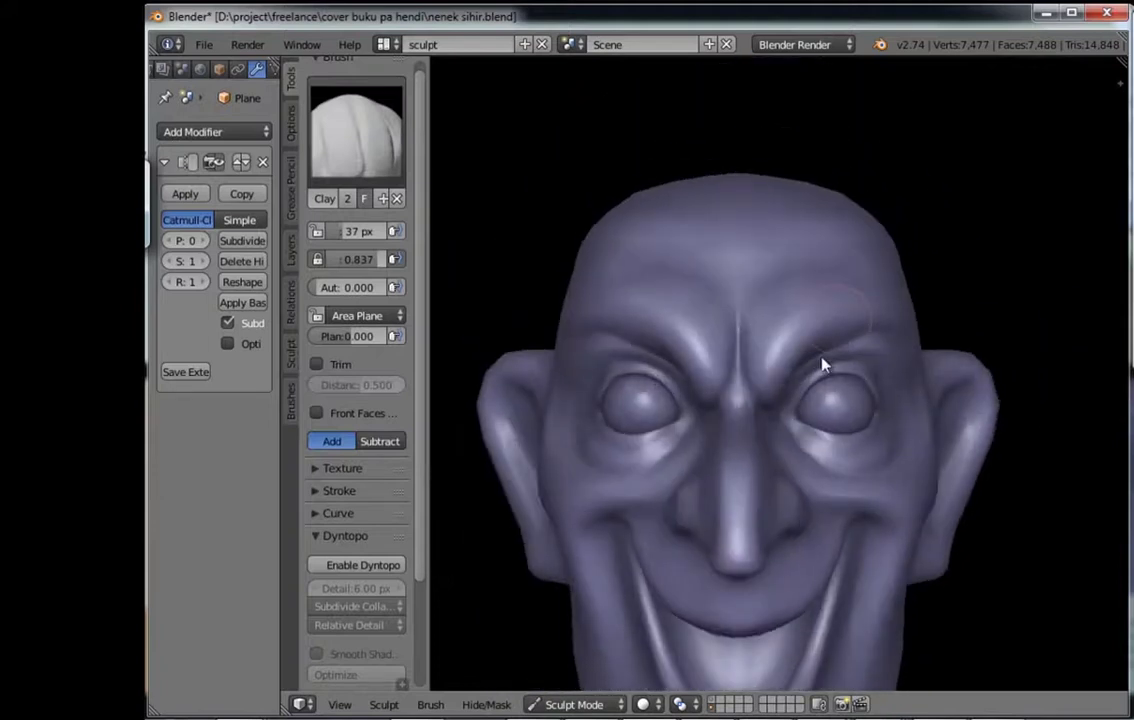
pyautogui.scroll(1, 777, 286)
pyautogui.scroll(1, 803, 250)
pyautogui.moveTo(802, 250)
pyautogui.mouseDown(button='middle')
pyautogui.moveTo(871, 264)
pyautogui.moveTo(863, 256)
pyautogui.moveTo(850, 271)
pyautogui.moveTo(815, 237)
pyautogui.moveTo(805, 316)
pyautogui.moveTo(697, 340)
pyautogui.moveTo(676, 309)
pyautogui.moveTo(795, 385)
pyautogui.moveTo(826, 344)
pyautogui.mouseUp(button='middle')
pyautogui.scroll(-1, 815, 237)
pyautogui.scroll(1, 697, 340)
pyautogui.scroll(1, 727, 312)
pyautogui.scroll(-1, 795, 385)
pyautogui.scroll(1, 826, 344)
pyautogui.scroll(1, 840, 350)
pyautogui.scroll(1, 780, 400)
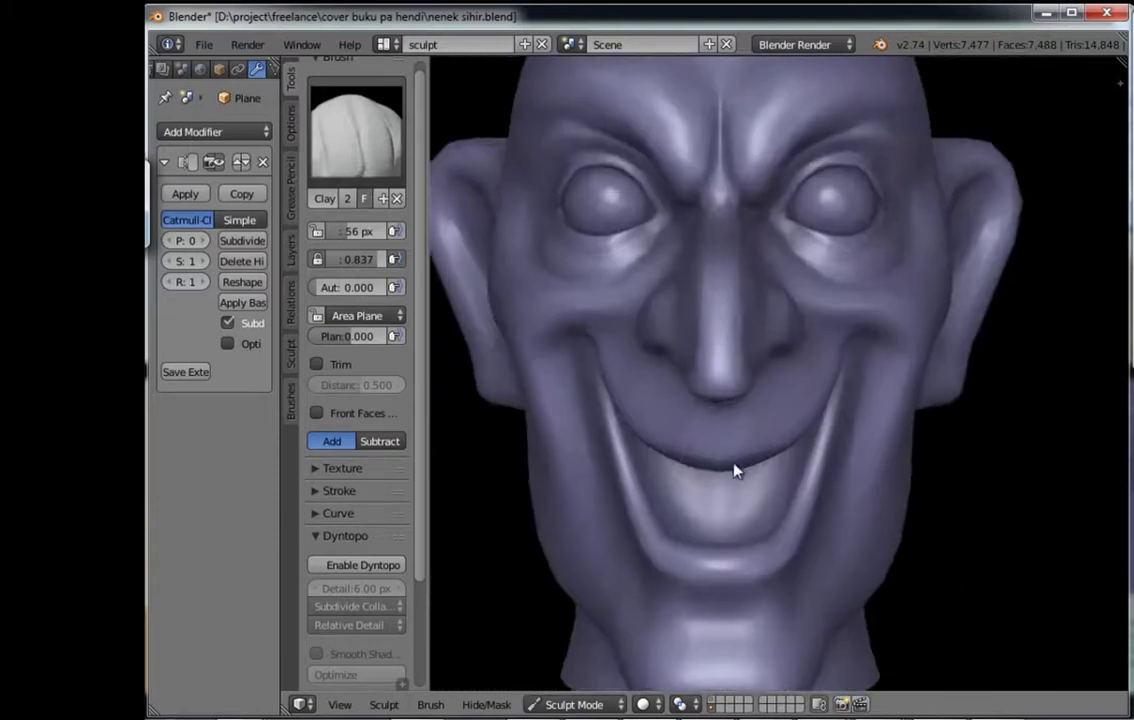
# Step: Layer wrinkle creases beneath and around both eyes with the Crease brush
pyautogui.hotkey('shift', 'c')
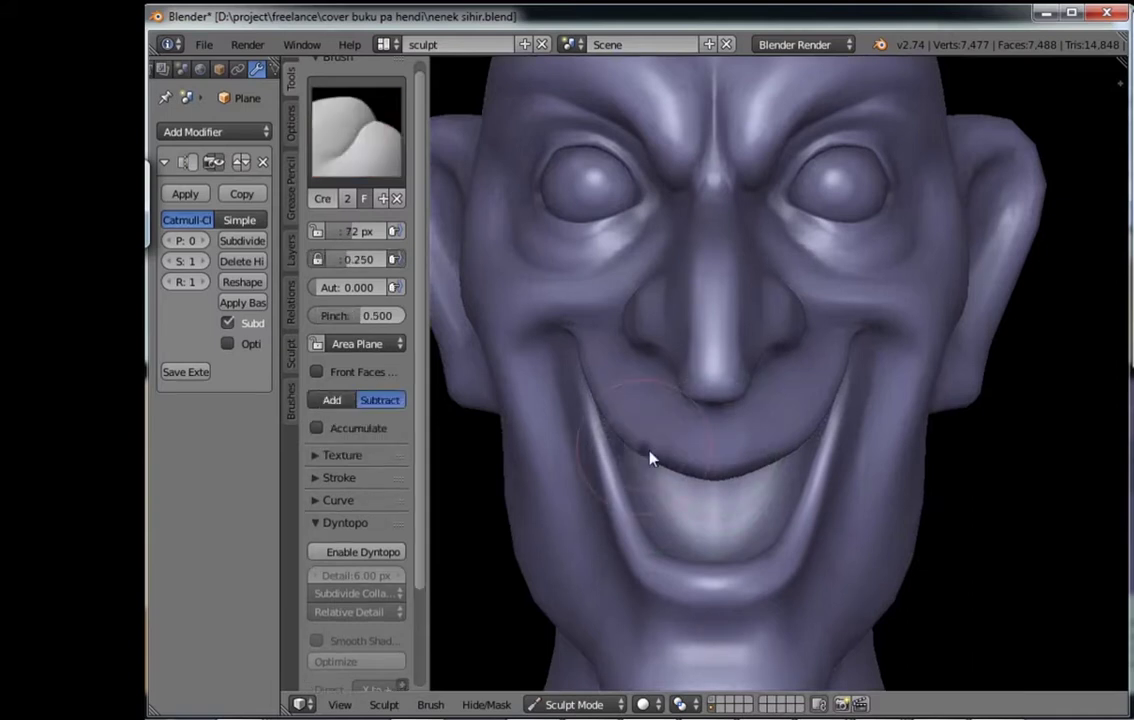
pyautogui.moveTo(650, 459)
pyautogui.mouseDown(button='middle')
pyautogui.moveTo(707, 442)
pyautogui.moveTo(683, 425)
pyautogui.mouseUp(button='middle')
pyautogui.moveTo(760, 388)
pyautogui.mouseDown(button='middle')
pyautogui.moveTo(820, 362)
pyautogui.moveTo(754, 291)
pyautogui.moveTo(726, 344)
pyautogui.moveTo(772, 362)
pyautogui.moveTo(810, 354)
pyautogui.moveTo(815, 401)
pyautogui.moveTo(861, 324)
pyautogui.moveTo(899, 314)
pyautogui.moveTo(893, 290)
pyautogui.moveTo(777, 372)
pyautogui.moveTo(782, 435)
pyautogui.moveTo(805, 388)
pyautogui.moveTo(775, 355)
pyautogui.moveTo(759, 380)
pyautogui.moveTo(719, 398)
pyautogui.moveTo(723, 432)
pyautogui.moveTo(744, 388)
pyautogui.moveTo(807, 365)
pyautogui.moveTo(815, 327)
pyautogui.moveTo(726, 271)
pyautogui.moveTo(676, 314)
pyautogui.moveTo(714, 276)
pyautogui.moveTo(762, 248)
pyautogui.moveTo(716, 284)
pyautogui.moveTo(705, 445)
pyautogui.mouseUp(button='middle')
pyautogui.scroll(1, 730, 296)
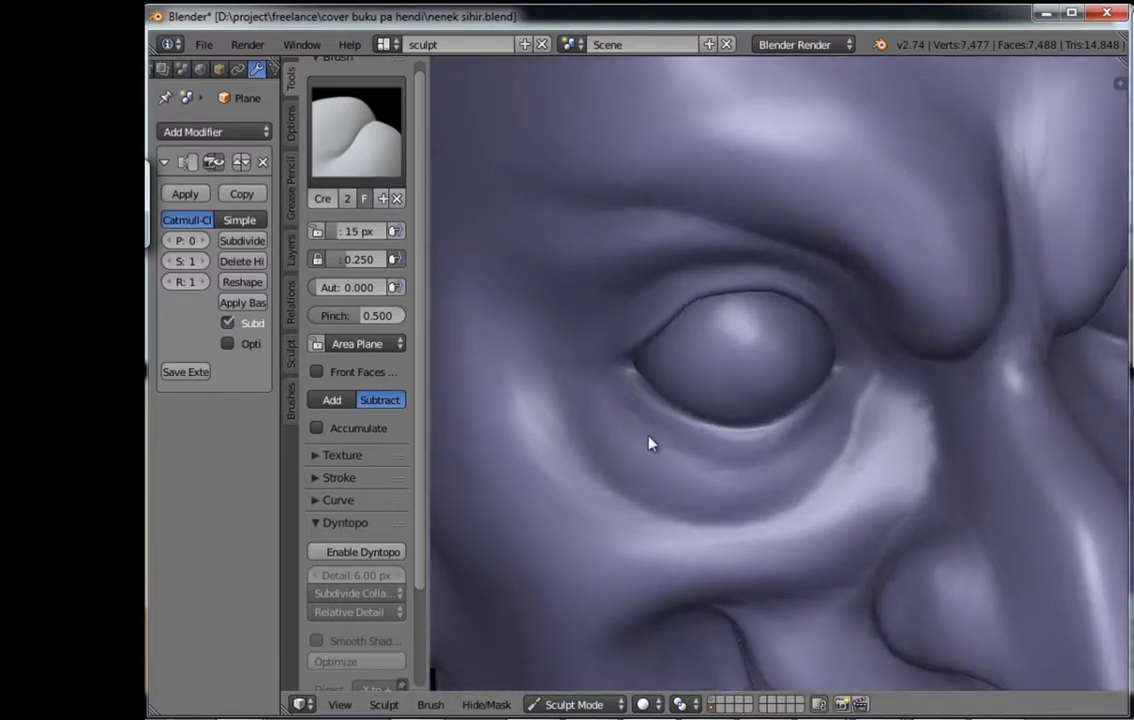
pyautogui.scroll(-4, 800, 380)
pyautogui.scroll(-2, 767, 355)
pyautogui.scroll(1, 837, 323)
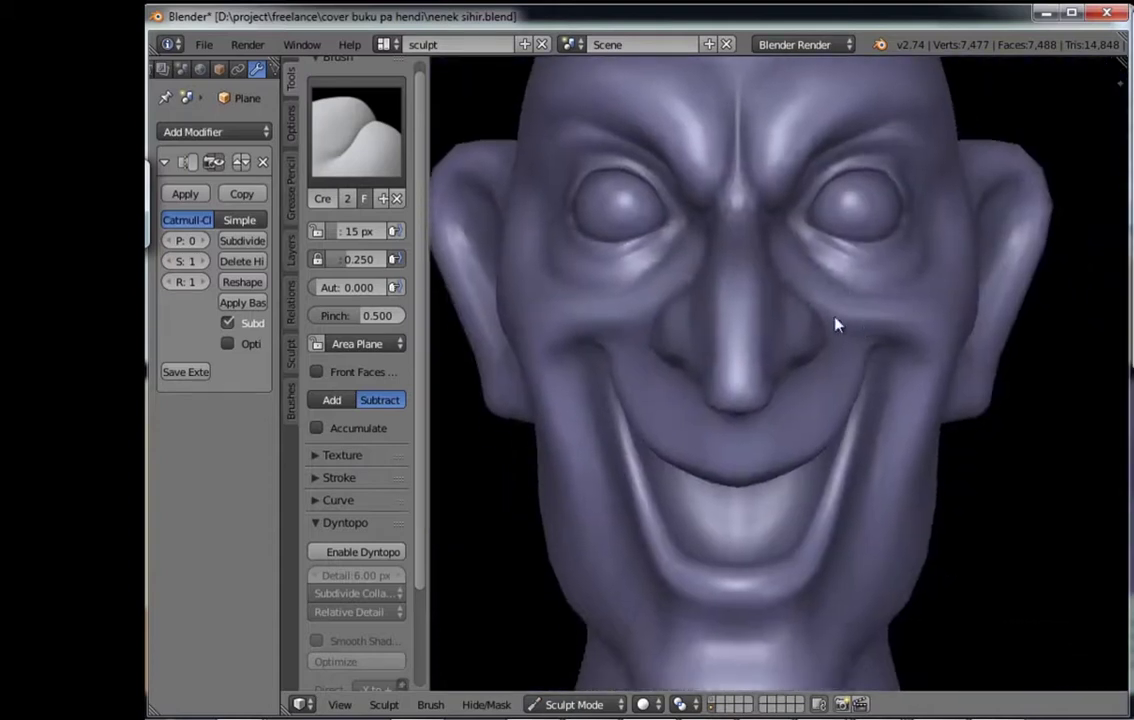
pyautogui.scroll(2, 860, 340)
pyautogui.moveTo(897, 359); pyautogui.dragTo(845, 373, button='middle')
pyautogui.scroll(2, 852, 306)
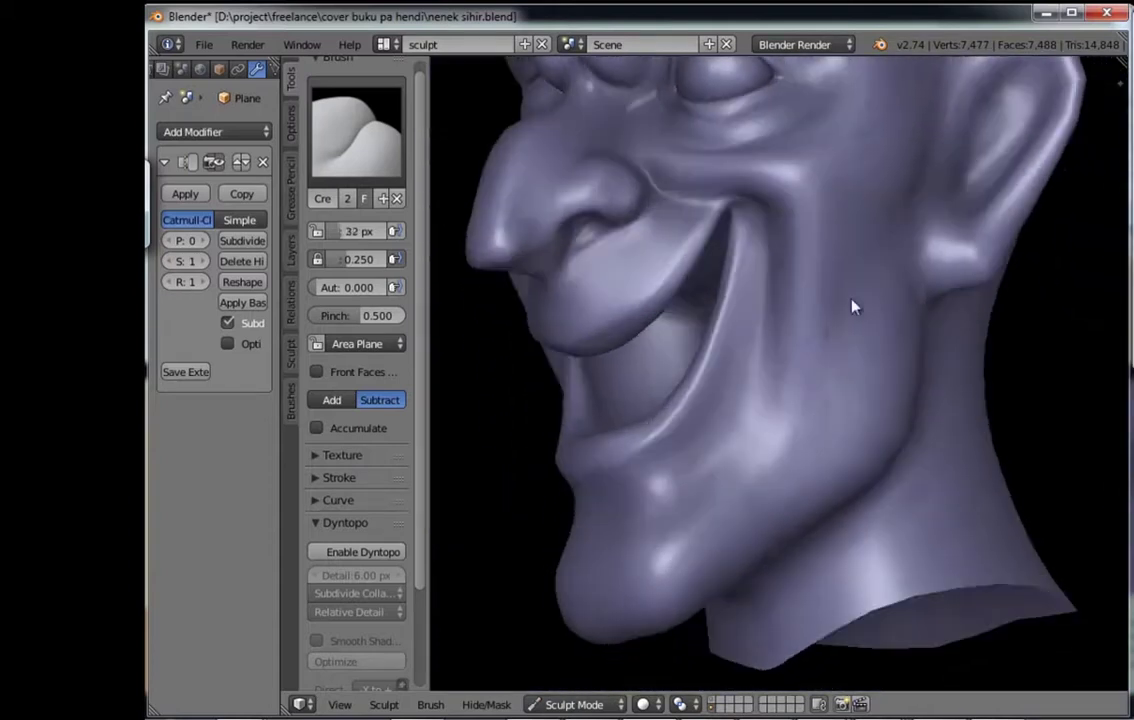
pyautogui.moveTo(876, 264)
pyautogui.mouseDown(button='middle')
pyautogui.moveTo(764, 418)
pyautogui.moveTo(857, 347)
pyautogui.mouseUp(button='middle')
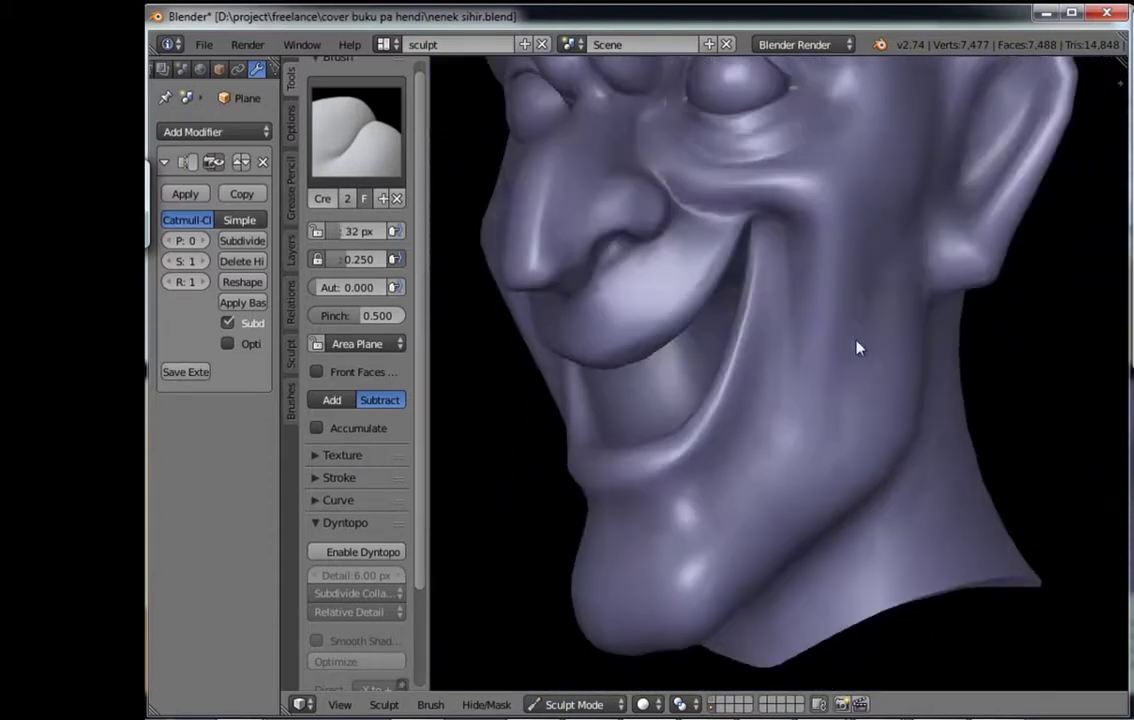
# Step: Subdivide the Multires modifier once more, bringing the head to about 26,700 vertices
pyautogui.click(236, 249)
pyautogui.moveTo(755, 238)
pyautogui.mouseDown(button='middle')
pyautogui.moveTo(710, 369)
pyautogui.moveTo(764, 322)
pyautogui.moveTo(683, 358)
pyautogui.mouseUp(button='middle')
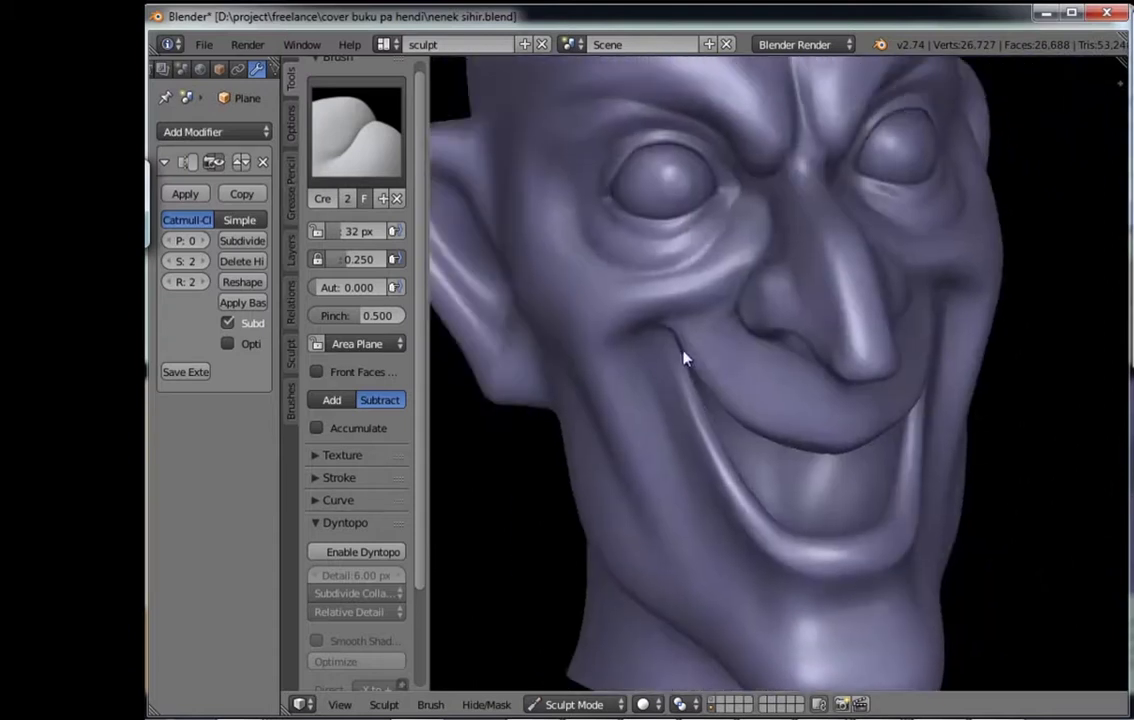
pyautogui.scroll(2, 705, 315)
pyautogui.moveTo(717, 266)
pyautogui.mouseDown(button='middle')
pyautogui.moveTo(790, 284)
pyautogui.moveTo(742, 370)
pyautogui.moveTo(742, 413)
pyautogui.moveTo(771, 358)
pyautogui.mouseUp(button='middle')
# Step: Add fine wrinkle lines around the lower eyelid using Clay Strips and a 17 px Crease brush
pyautogui.click(490, 248)
pyautogui.moveTo(721, 510)
pyautogui.mouseDown(button='middle')
pyautogui.moveTo(753, 461)
pyautogui.moveTo(747, 266)
pyautogui.moveTo(780, 235)
pyautogui.mouseUp(button='middle')
pyautogui.scroll(3, 770, 233)
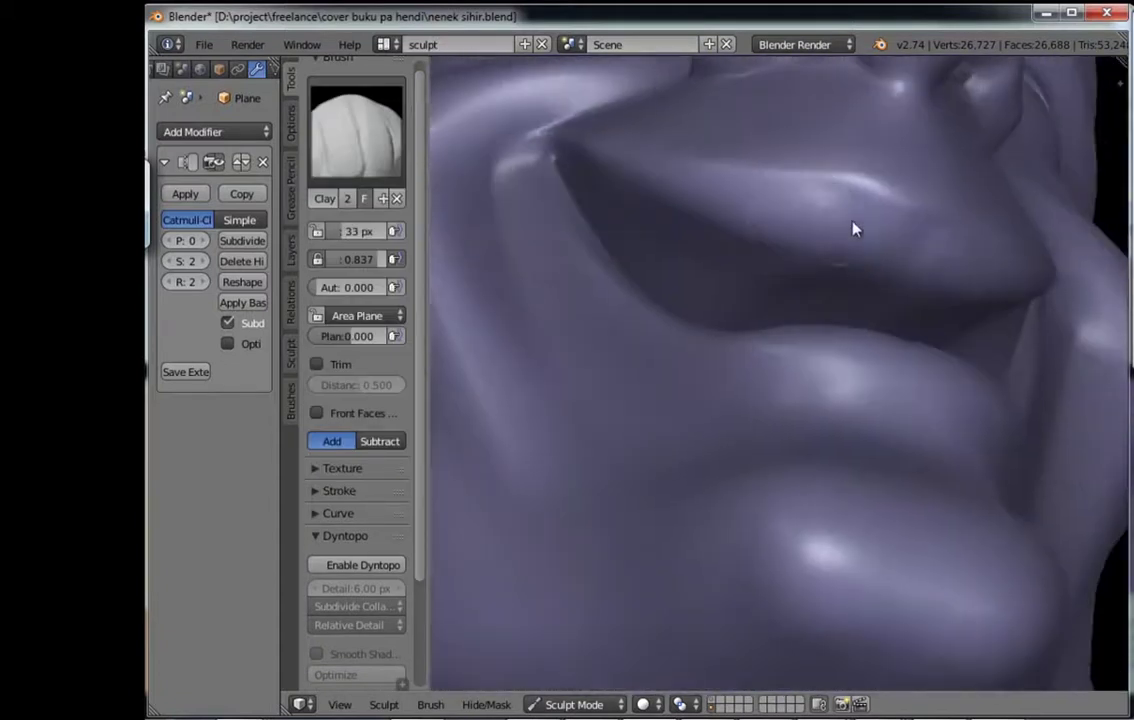
pyautogui.scroll(-4, 822, 428)
pyautogui.scroll(-2, 826, 405)
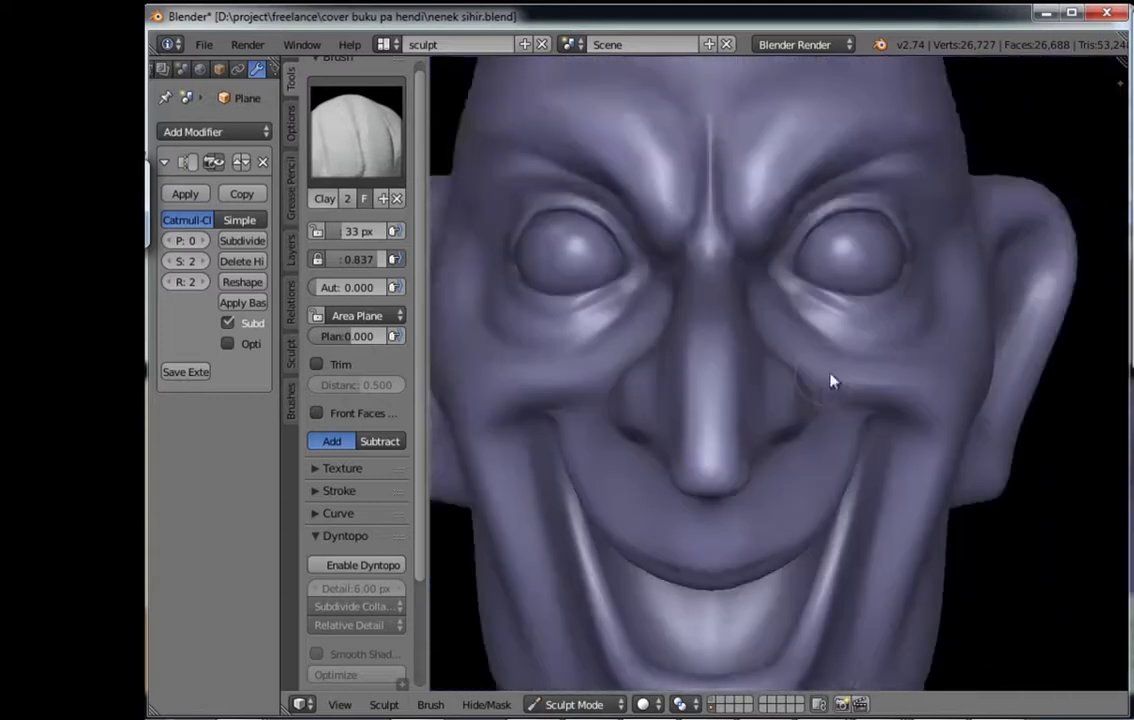
pyautogui.scroll(4, 830, 380)
pyautogui.scroll(2, 880, 450)
pyautogui.moveTo(893, 432)
pyautogui.mouseDown(button='middle')
pyautogui.moveTo(909, 367)
pyautogui.moveTo(861, 418)
pyautogui.moveTo(823, 430)
pyautogui.moveTo(828, 405)
pyautogui.moveTo(792, 362)
pyautogui.moveTo(677, 359)
pyautogui.mouseUp(button='middle')
pyautogui.hotkey('shift', 'c')
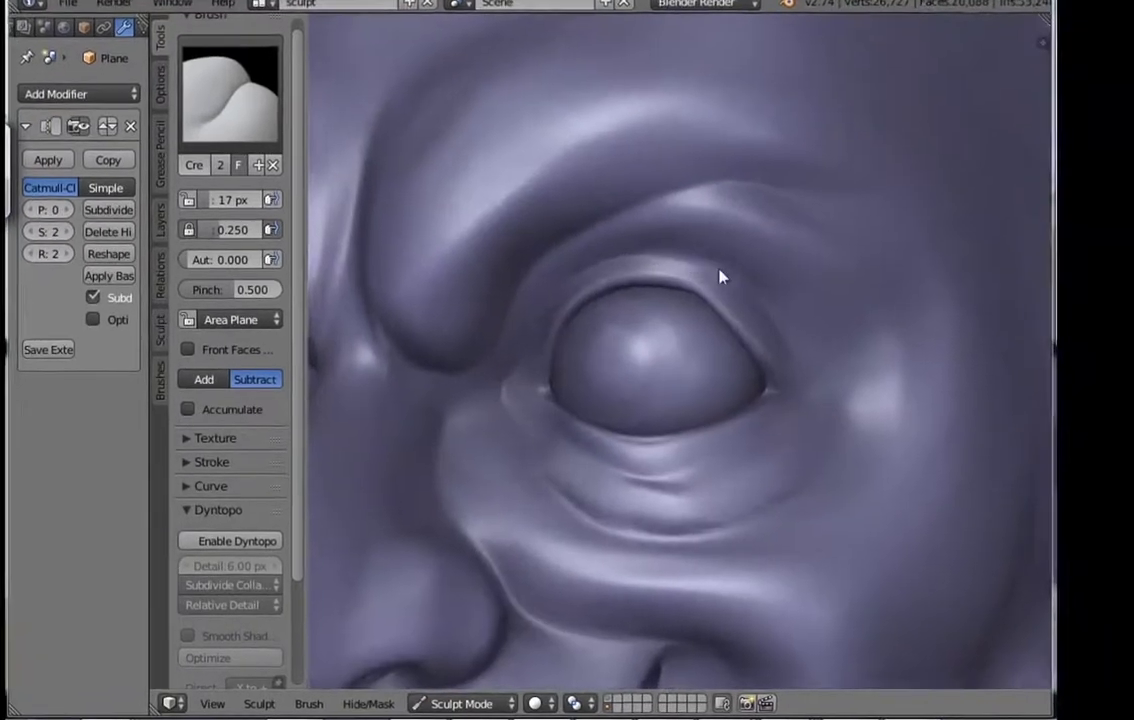
# Step: Build up clay around the eye with the Clay brush at a 45 px radius
pyautogui.moveTo(721, 273); pyautogui.dragTo(754, 337, button='middle')
pyautogui.press('c')
pyautogui.press('f')
pyautogui.click(680, 232)
pyautogui.press('f')
pyautogui.click(766, 253)
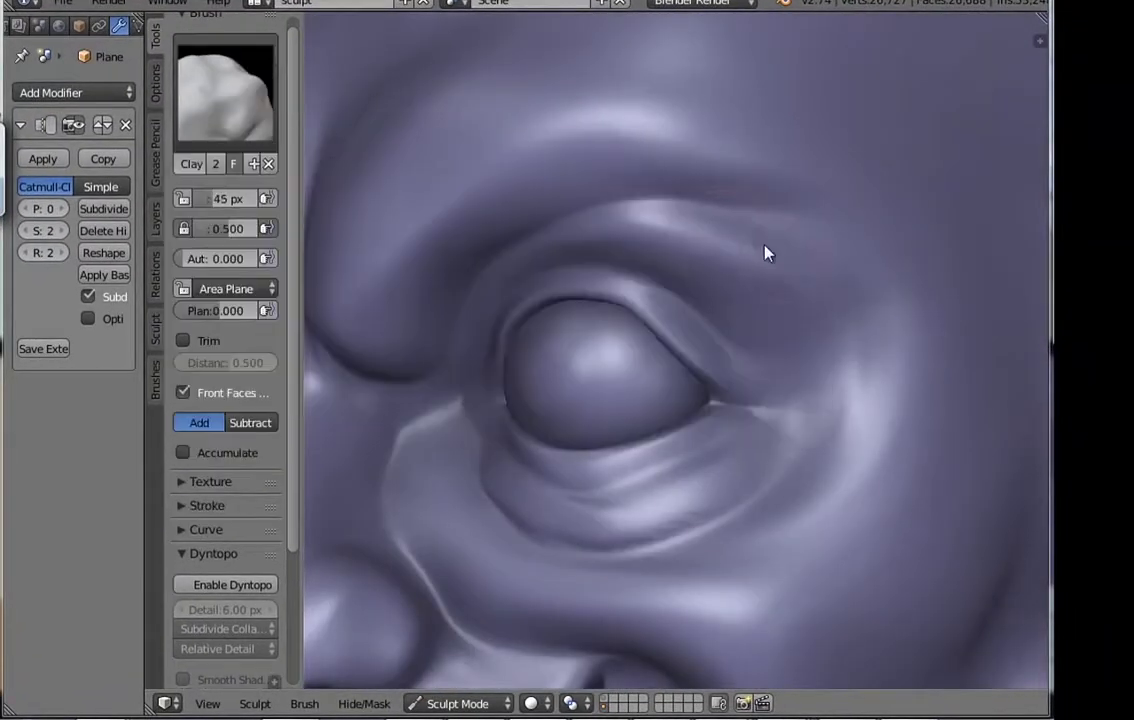
pyautogui.scroll(-5, 767, 309)
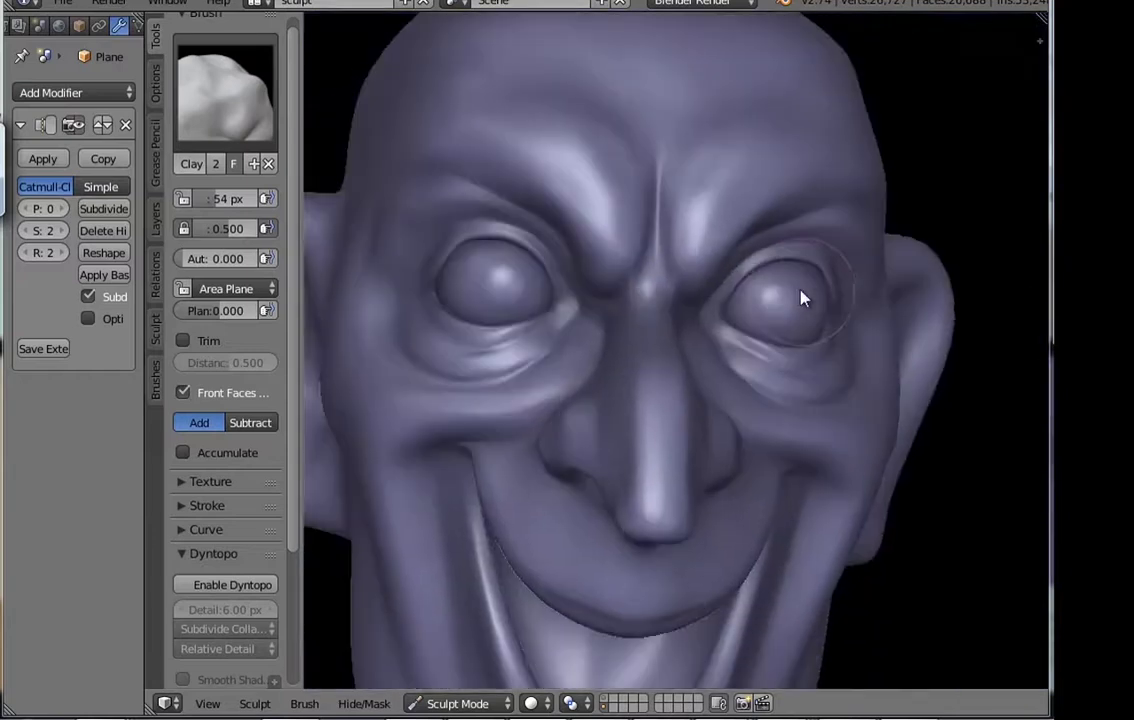
pyautogui.scroll(-2, 805, 296)
pyautogui.moveTo(655, 337)
pyautogui.mouseDown(button='middle')
pyautogui.moveTo(678, 347)
pyautogui.moveTo(592, 256)
pyautogui.moveTo(628, 233)
pyautogui.moveTo(597, 268)
pyautogui.moveTo(780, 306)
pyautogui.moveTo(698, 357)
pyautogui.moveTo(650, 435)
pyautogui.moveTo(752, 400)
pyautogui.moveTo(740, 302)
pyautogui.moveTo(648, 342)
pyautogui.moveTo(764, 370)
pyautogui.moveTo(709, 400)
pyautogui.moveTo(759, 299)
pyautogui.mouseUp(button='middle')
pyautogui.scroll(2, 557, 230)
pyautogui.scroll(3, 612, 254)
pyautogui.scroll(2, 698, 357)
# Step: Carve sharp creases around the mouth, jaw and eye with the Crease brush
pyautogui.hotkey('shift', 'c')
pyautogui.scroll(-3, 782, 362)
pyautogui.scroll(2, 740, 302)
pyautogui.scroll(2, 764, 370)
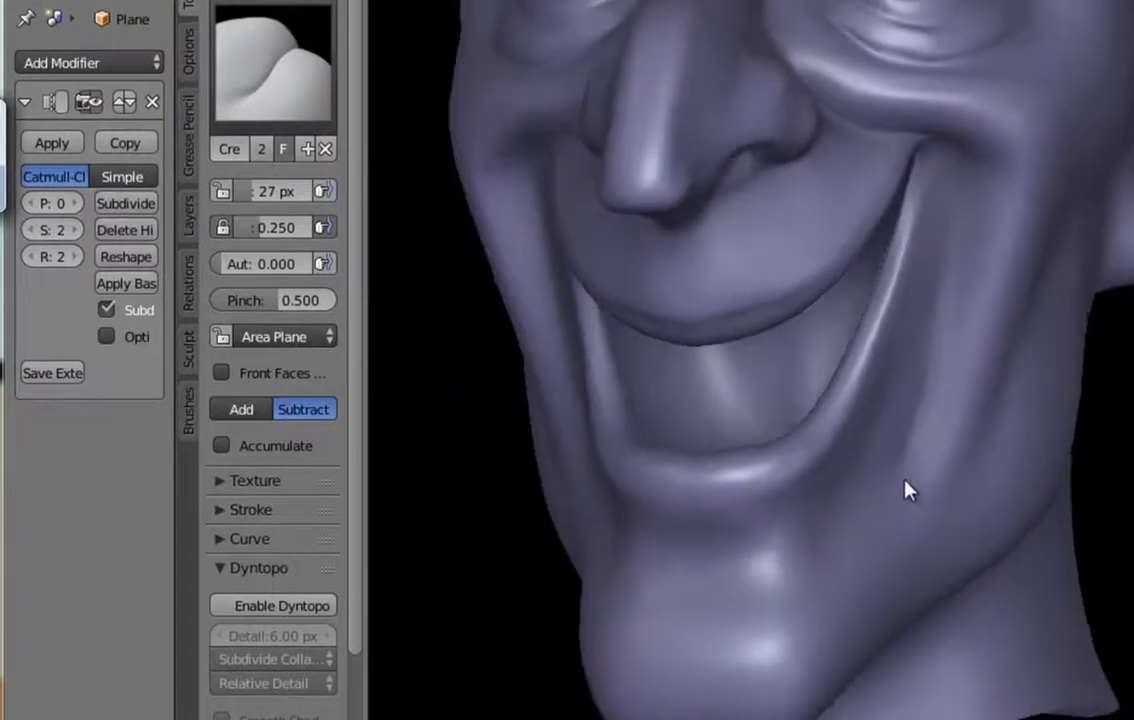
pyautogui.moveTo(905, 488); pyautogui.dragTo(852, 498, button='middle')
pyautogui.moveTo(910, 395); pyautogui.dragTo(916, 304, button='middle')
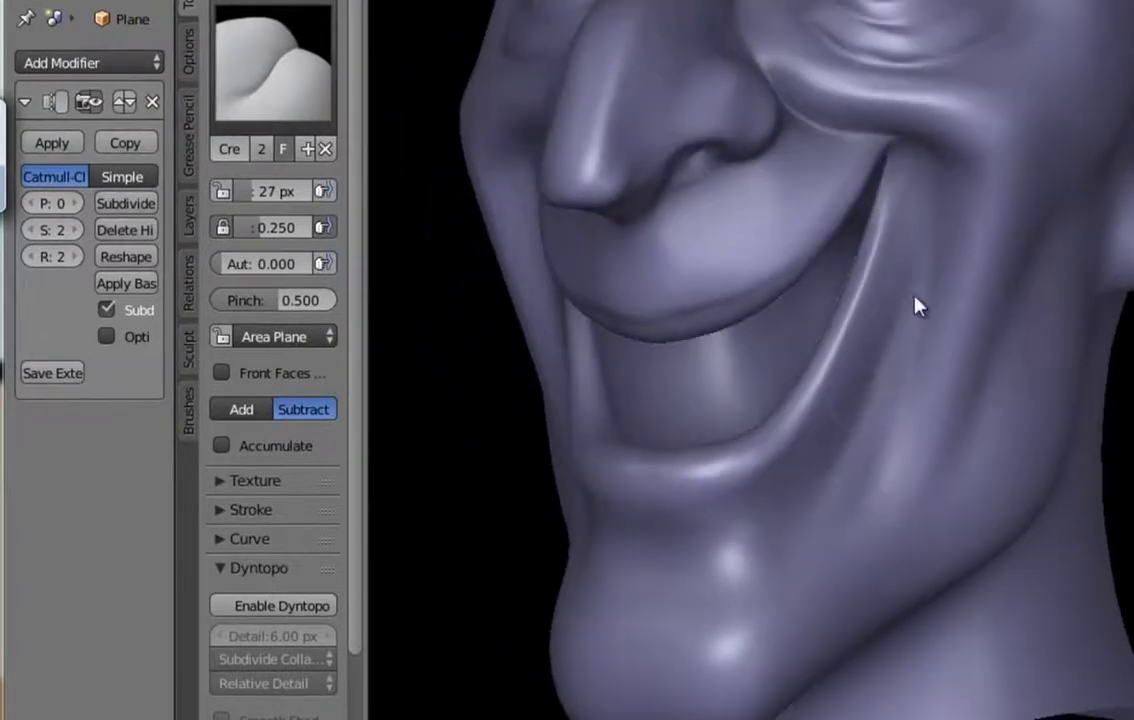
pyautogui.scroll(-3, 936, 448)
pyautogui.moveTo(936, 448); pyautogui.dragTo(823, 466, button='middle')
pyautogui.scroll(2, 865, 515)
pyautogui.moveTo(865, 514)
pyautogui.mouseDown(button='middle')
pyautogui.moveTo(833, 537)
pyautogui.moveTo(810, 628)
pyautogui.moveTo(891, 506)
pyautogui.moveTo(843, 400)
pyautogui.moveTo(706, 246)
pyautogui.moveTo(734, 430)
pyautogui.moveTo(910, 545)
pyautogui.moveTo(861, 519)
pyautogui.moveTo(911, 230)
pyautogui.mouseUp(button='middle')
pyautogui.scroll(2, 915, 196)
pyautogui.scroll(3, 843, 293)
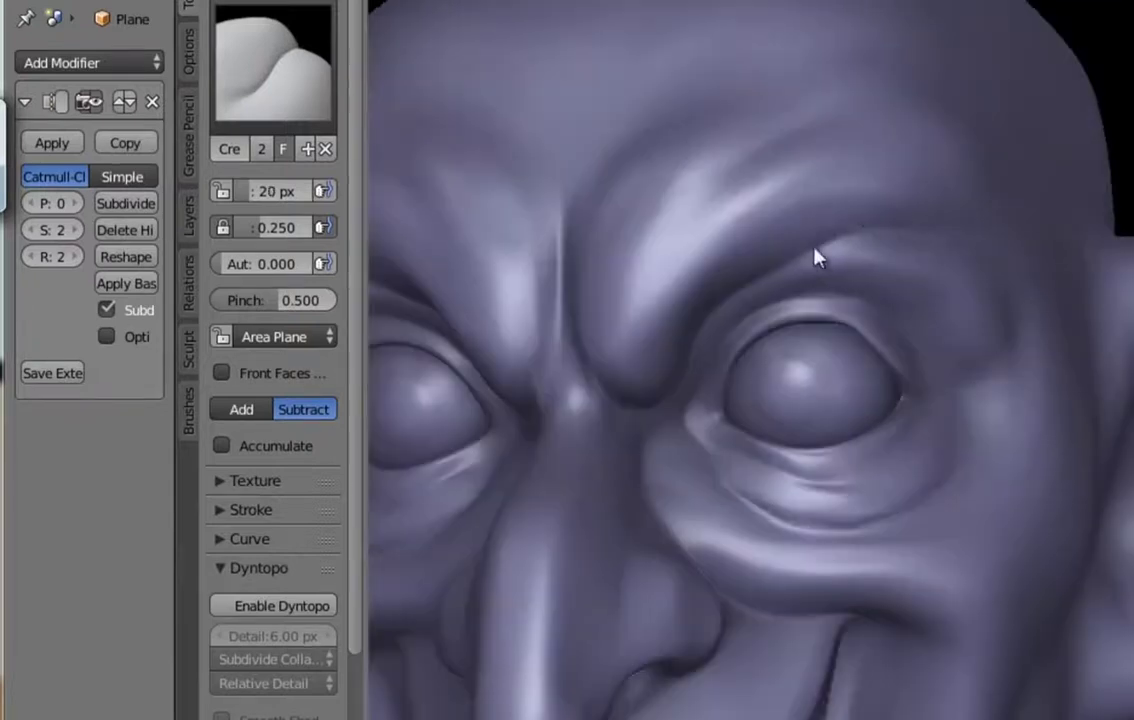
pyautogui.moveTo(815, 253); pyautogui.dragTo(942, 304, button='middle')
# Step: Build up the cheek with the Clay brush, then with Clay Strips
pyautogui.click(333, 88)
pyautogui.click(330, 170)
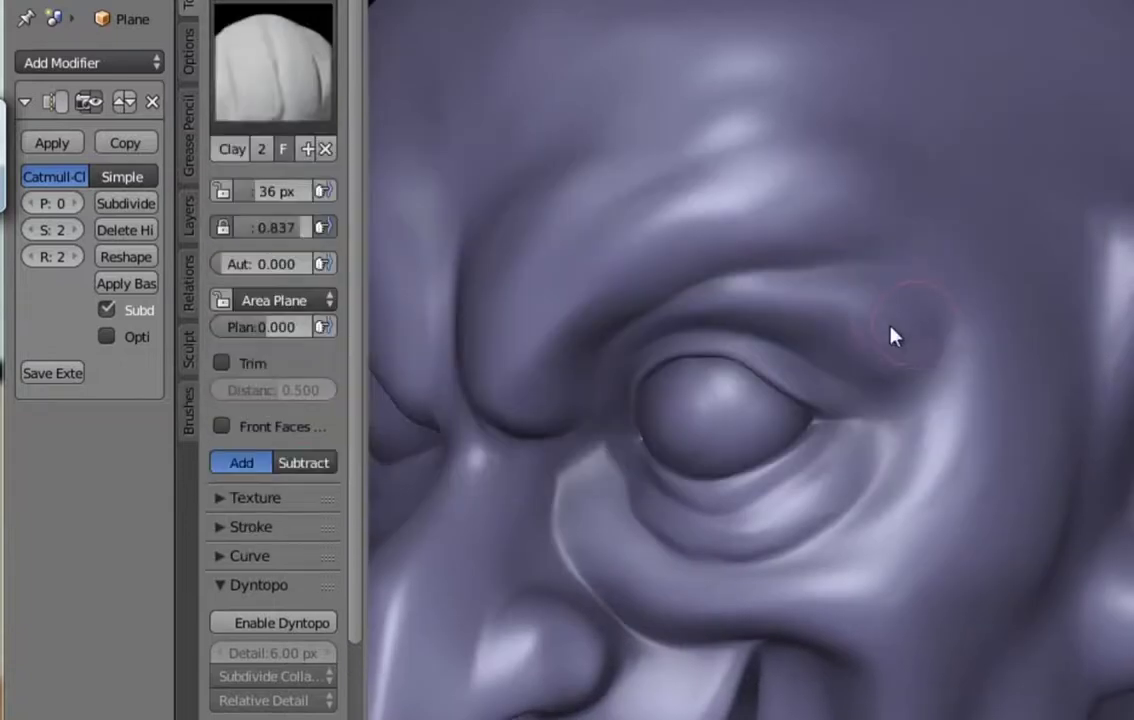
pyautogui.moveTo(959, 349)
pyautogui.mouseDown(button='middle')
pyautogui.moveTo(934, 362)
pyautogui.moveTo(968, 451)
pyautogui.moveTo(805, 423)
pyautogui.moveTo(860, 446)
pyautogui.moveTo(904, 380)
pyautogui.mouseUp(button='middle')
pyautogui.scroll(-5, 930, 436)
pyautogui.scroll(2, 860, 446)
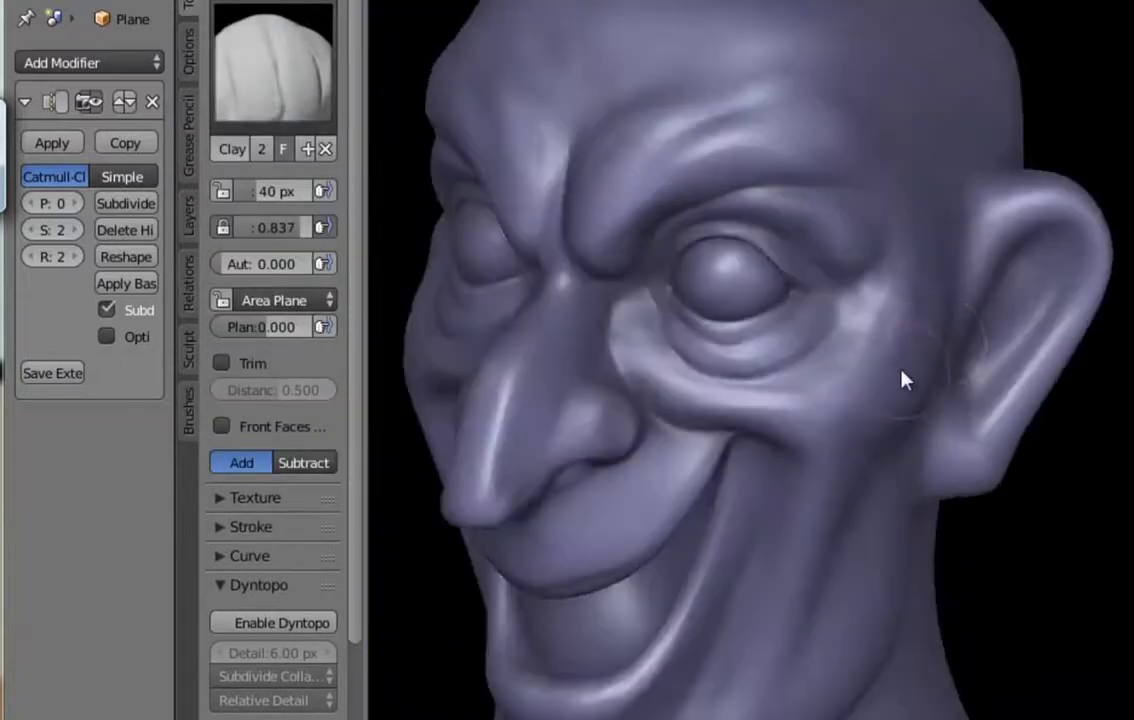
pyautogui.moveTo(914, 443); pyautogui.dragTo(886, 397, button='middle')
pyautogui.scroll(2, 828, 333)
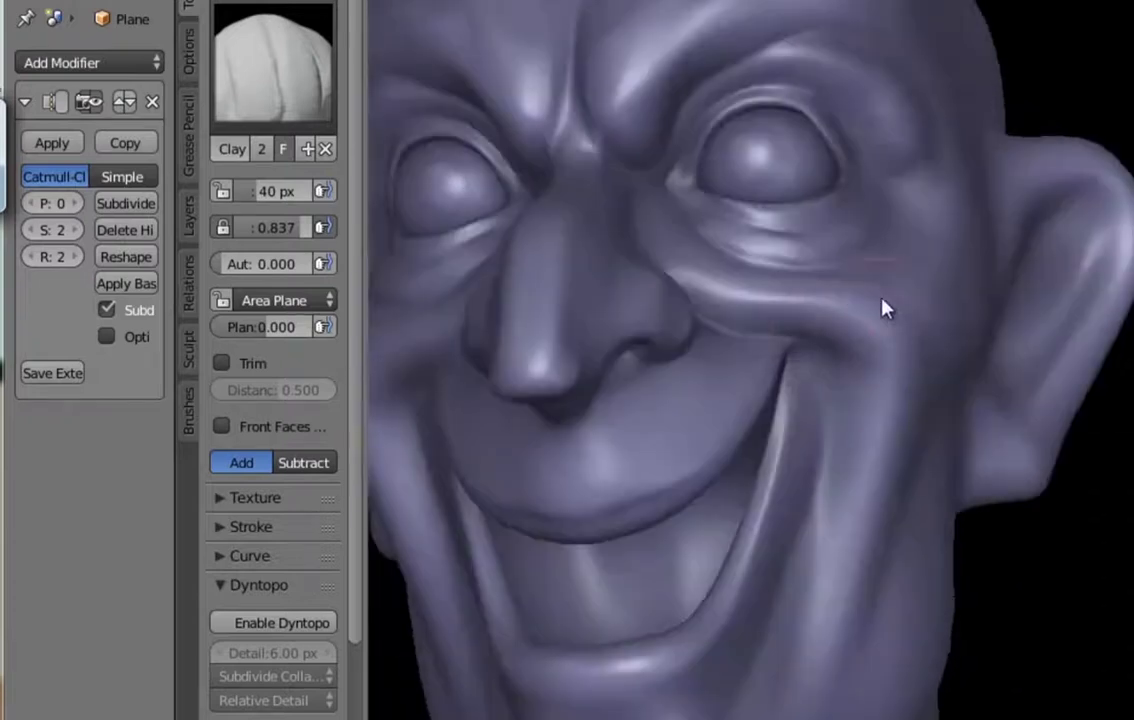
pyautogui.click(272, 62)
pyautogui.click(455, 195)
pyautogui.moveTo(840, 330)
pyautogui.mouseDown(button='middle')
pyautogui.moveTo(833, 288)
pyautogui.moveTo(810, 392)
pyautogui.moveTo(625, 390)
pyautogui.moveTo(711, 324)
pyautogui.moveTo(830, 304)
pyautogui.mouseUp(button='middle')
# Step: Pull the cheek and smile folds with the Grab brush at 73 px, then 102 px
pyautogui.press('g')
pyautogui.scroll(-2, 1000, 353)
pyautogui.moveTo(1000, 353)
pyautogui.mouseDown(button='middle')
pyautogui.moveTo(969, 375)
pyautogui.moveTo(988, 395)
pyautogui.moveTo(957, 375)
pyautogui.moveTo(932, 392)
pyautogui.moveTo(909, 444)
pyautogui.mouseUp(button='middle')
pyautogui.press('f')
pyautogui.click(997, 349)
pyautogui.scroll(1, 957, 360)
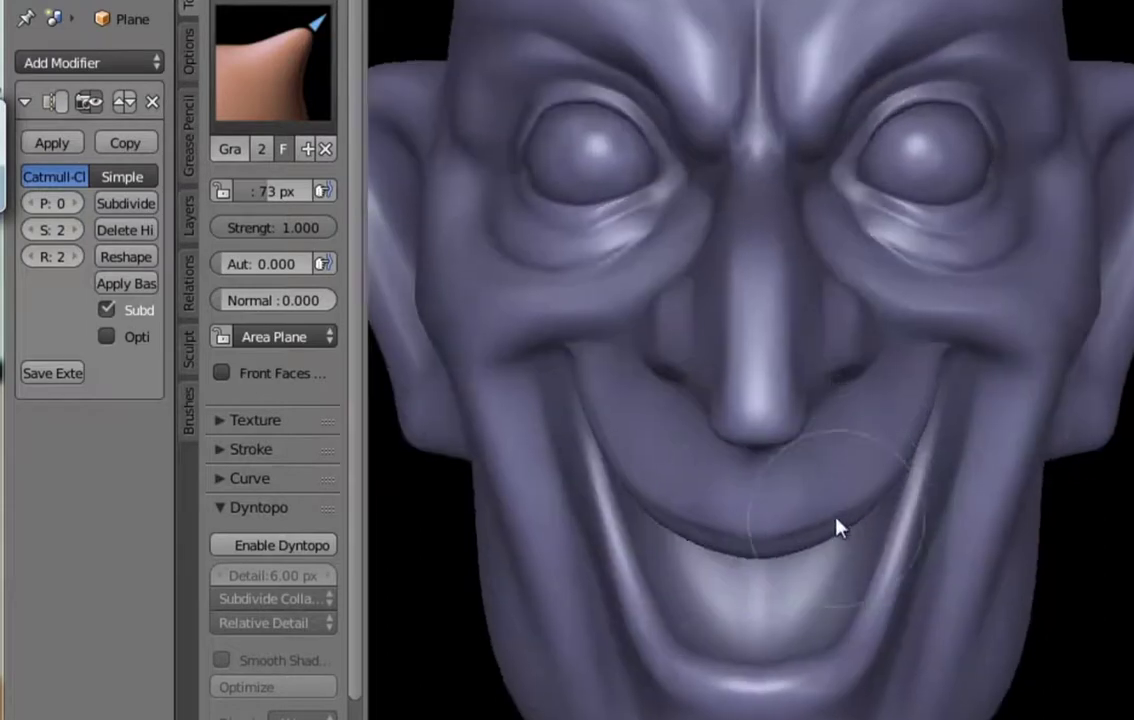
pyautogui.press('f')
pyautogui.click(640, 514)
pyautogui.moveTo(640, 514)
pyautogui.mouseDown(button='middle')
pyautogui.moveTo(815, 499)
pyautogui.moveTo(947, 471)
pyautogui.moveTo(835, 473)
pyautogui.moveTo(737, 524)
pyautogui.mouseUp(button='middle')
# Step: Shape the lips with Clay Strips and carve smile folds with a 26 px Crease brush
pyautogui.click(272, 62)
pyautogui.click(487, 232)
pyautogui.moveTo(487, 232)
pyautogui.mouseDown(button='middle')
pyautogui.moveTo(759, 385)
pyautogui.moveTo(800, 491)
pyautogui.moveTo(780, 508)
pyautogui.moveTo(815, 410)
pyautogui.moveTo(896, 458)
pyautogui.moveTo(853, 296)
pyautogui.moveTo(840, 318)
pyautogui.moveTo(861, 425)
pyautogui.moveTo(787, 423)
pyautogui.moveTo(818, 403)
pyautogui.moveTo(800, 476)
pyautogui.moveTo(813, 385)
pyautogui.moveTo(835, 425)
pyautogui.moveTo(815, 440)
pyautogui.moveTo(848, 370)
pyautogui.moveTo(830, 416)
pyautogui.moveTo(818, 324)
pyautogui.moveTo(830, 445)
pyautogui.moveTo(873, 279)
pyautogui.moveTo(850, 300)
pyautogui.mouseUp(button='middle')
pyautogui.hotkey('shift', 'c')
pyautogui.press('f')
pyautogui.click(800, 397)
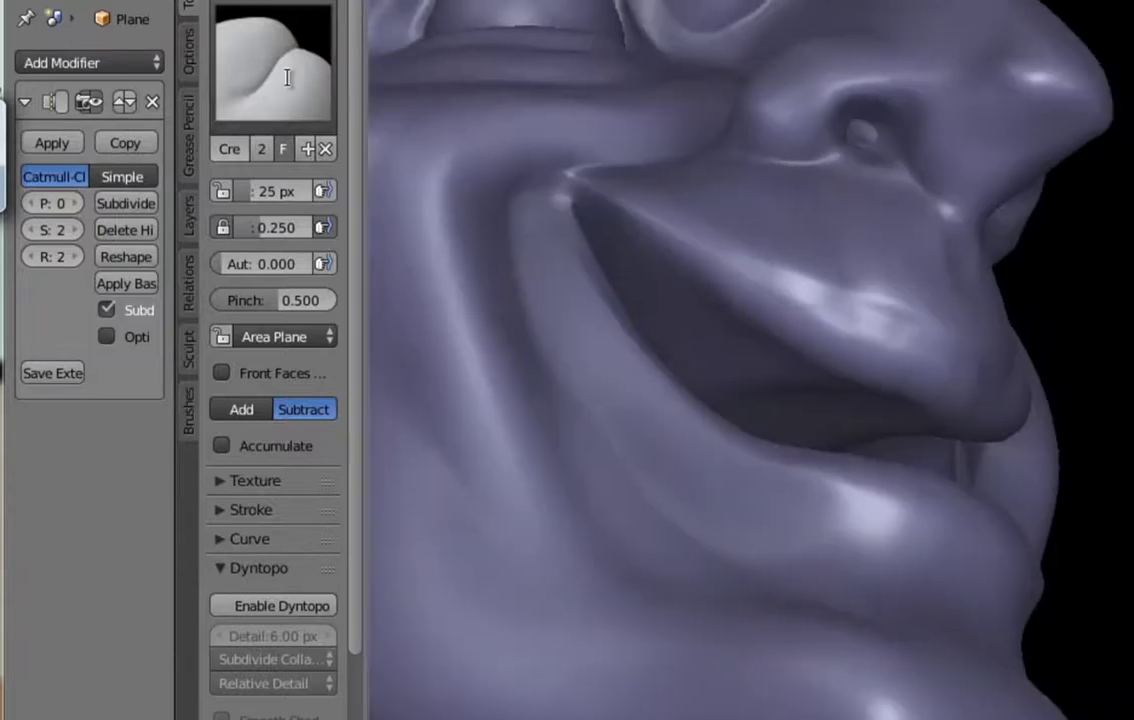
pyautogui.press('c')
pyautogui.moveTo(700, 280)
pyautogui.mouseDown(button='middle')
pyautogui.moveTo(762, 291)
pyautogui.moveTo(848, 400)
pyautogui.moveTo(688, 353)
pyautogui.moveTo(640, 592)
pyautogui.moveTo(848, 359)
pyautogui.moveTo(830, 352)
pyautogui.moveTo(962, 397)
pyautogui.moveTo(886, 410)
pyautogui.moveTo(899, 387)
pyautogui.moveTo(680, 432)
pyautogui.moveTo(564, 291)
pyautogui.mouseUp(button='middle')
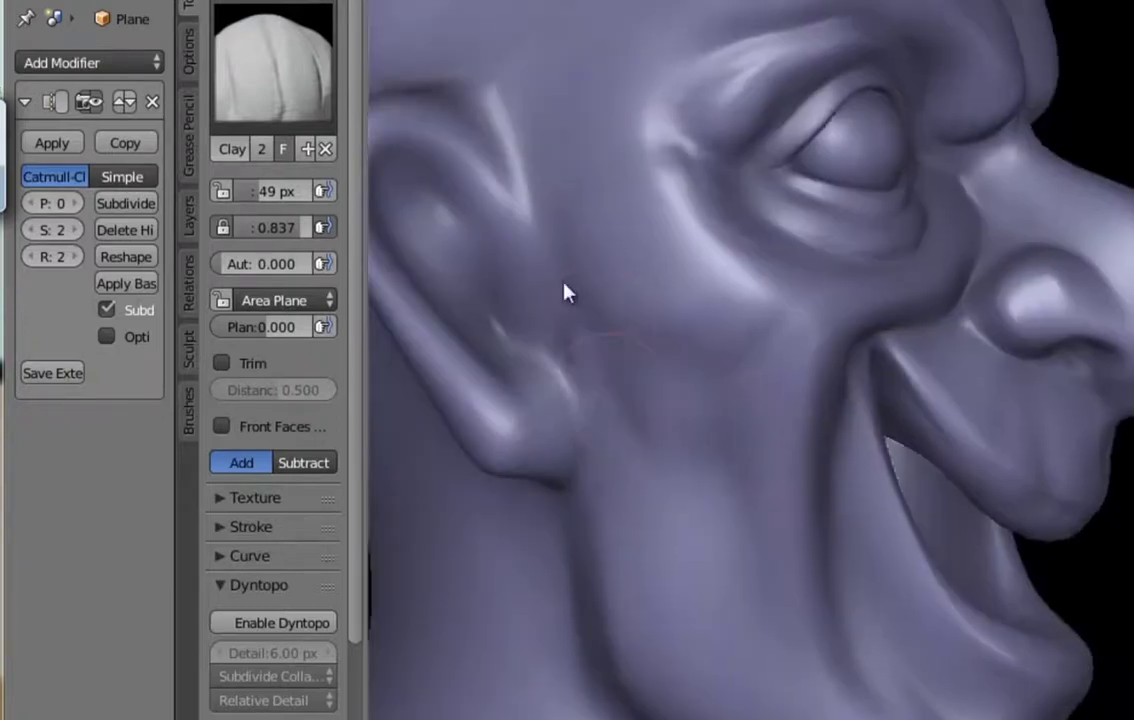
# Step: Sharpen the eye wrinkles with the Crease brush at 24 px
pyautogui.moveTo(691, 451)
pyautogui.mouseDown(button='middle')
pyautogui.moveTo(658, 367)
pyautogui.moveTo(690, 510)
pyautogui.moveTo(820, 367)
pyautogui.moveTo(916, 306)
pyautogui.mouseUp(button='middle')
pyautogui.scroll(2, 929, 291)
pyautogui.scroll(2, 884, 330)
pyautogui.hotkey('shift', 'c')
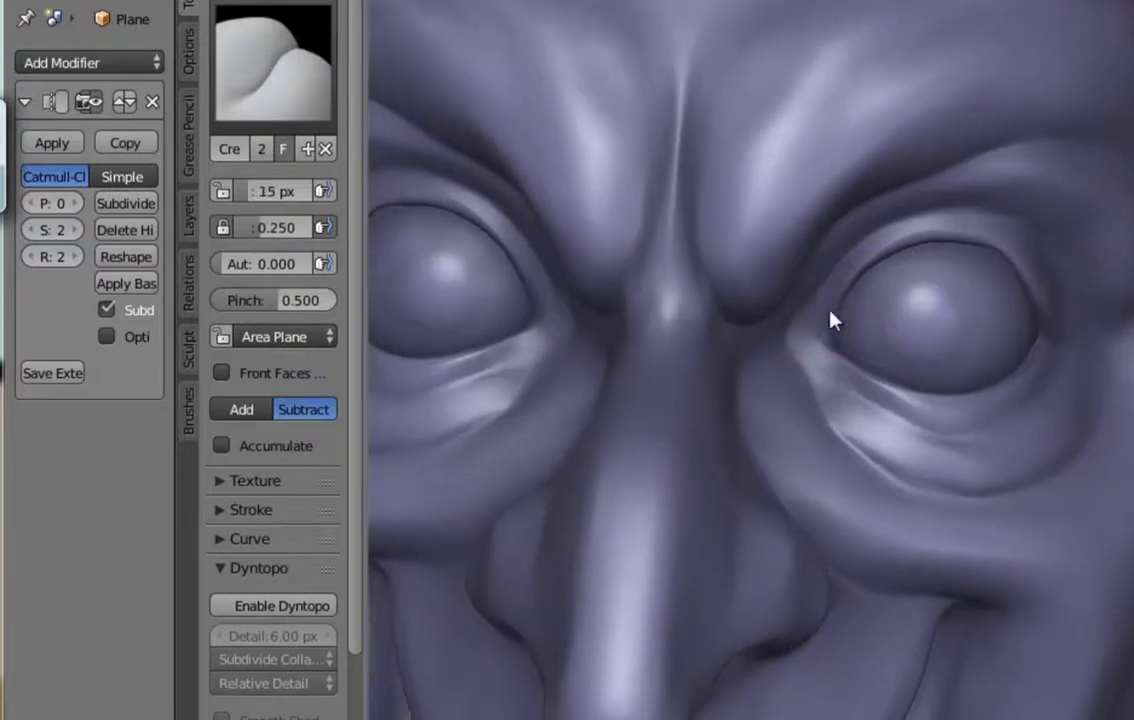
pyautogui.press('f')
pyautogui.click(805, 380)
pyautogui.moveTo(859, 278)
pyautogui.mouseDown(button='middle')
pyautogui.moveTo(995, 274)
pyautogui.moveTo(954, 337)
pyautogui.moveTo(1015, 319)
pyautogui.moveTo(948, 261)
pyautogui.moveTo(913, 268)
pyautogui.moveTo(975, 309)
pyautogui.moveTo(962, 322)
pyautogui.mouseUp(button='middle')
# Step: Build up around the mouth and chin with the Clay brush at 42 px
pyautogui.press('c')
pyautogui.press('f')
pyautogui.click(1012, 253)
pyautogui.scroll(-2, 962, 322)
pyautogui.moveTo(884, 354); pyautogui.dragTo(906, 330, button='middle')
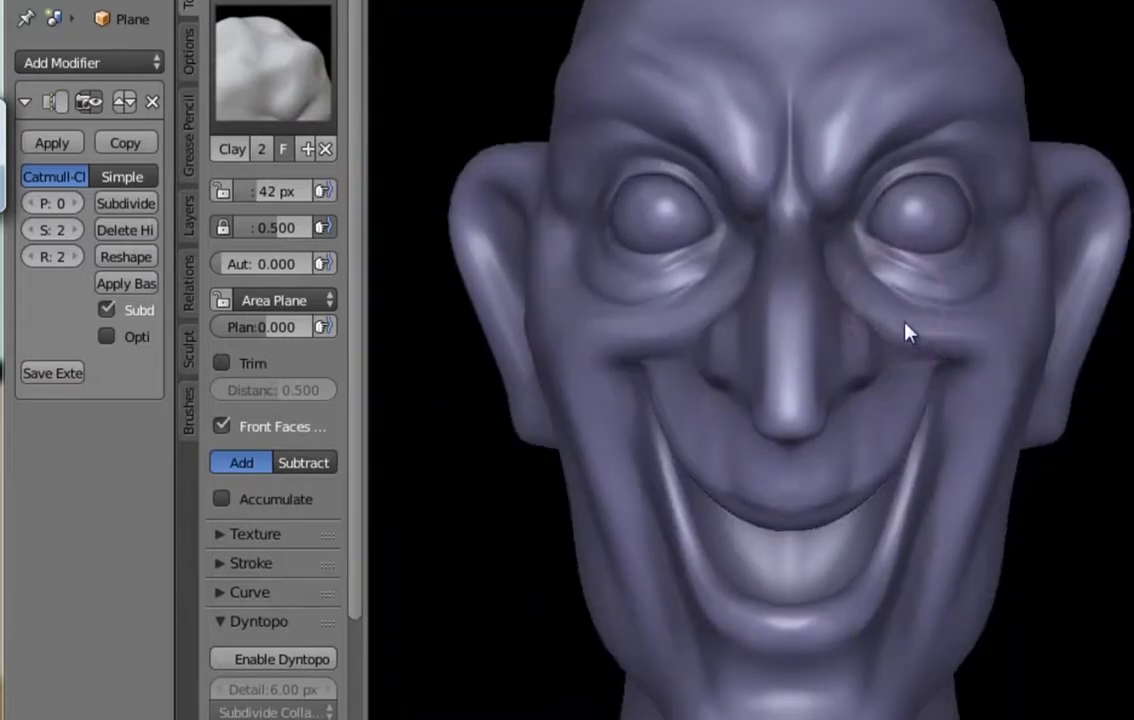
pyautogui.scroll(1, 962, 431)
pyautogui.scroll(2, 876, 418)
pyautogui.scroll(2, 738, 490)
pyautogui.moveTo(737, 490)
pyautogui.mouseDown(button='middle')
pyautogui.moveTo(873, 466)
pyautogui.moveTo(828, 524)
pyautogui.moveTo(866, 486)
pyautogui.mouseUp(button='middle')
# Step: Carve the chin fold with the Crease brush
pyautogui.hotkey('shift', 'c')
pyautogui.scroll(2, 845, 481)
pyautogui.scroll(-1, 845, 481)
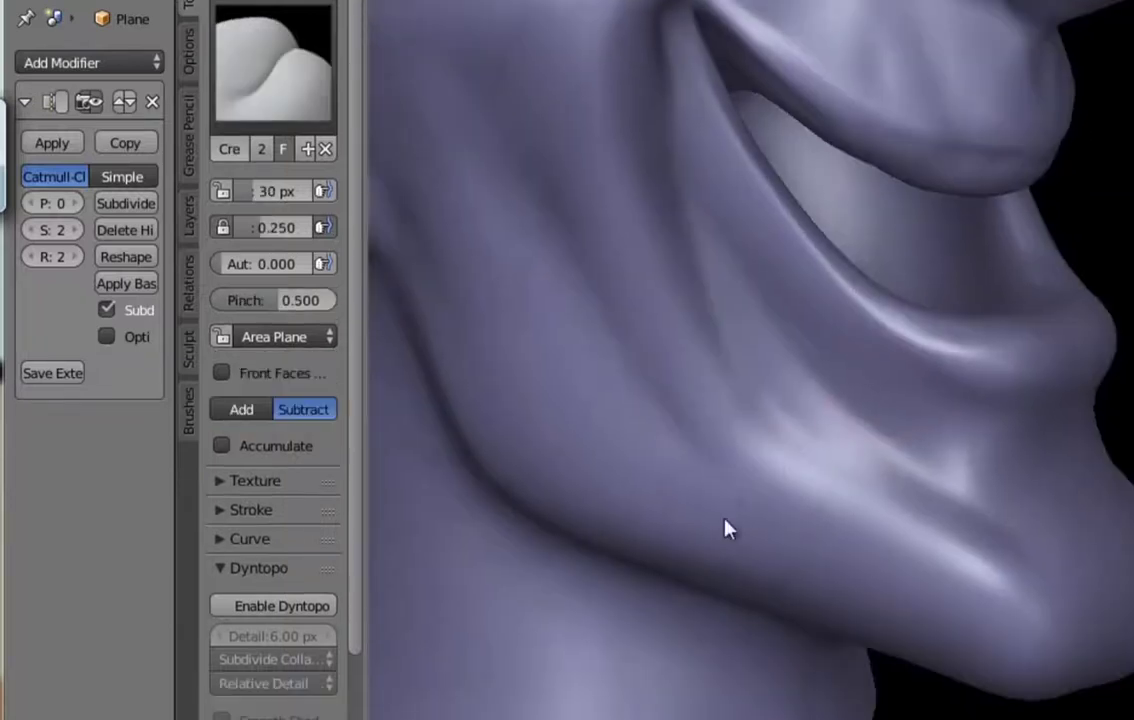
pyautogui.scroll(-3, 767, 580)
pyautogui.scroll(1, 787, 463)
pyautogui.scroll(-1, 855, 450)
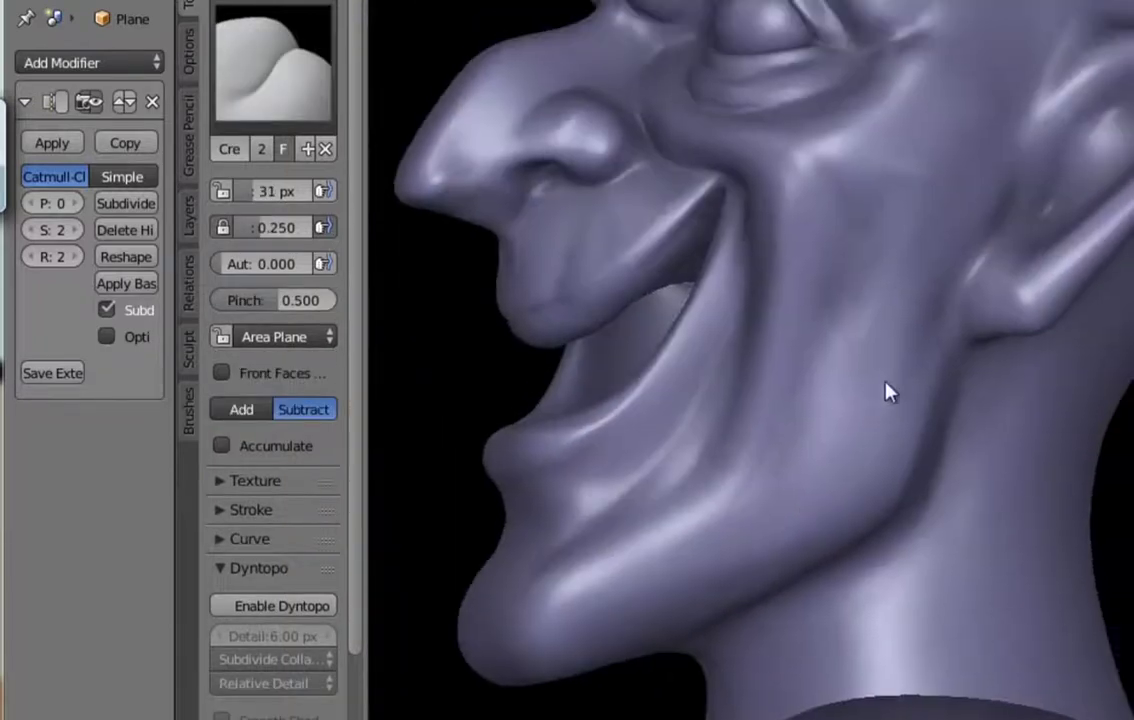
pyautogui.scroll(-3, 860, 390)
pyautogui.scroll(3, 880, 321)
pyautogui.moveTo(838, 302)
pyautogui.mouseDown(button='middle')
pyautogui.moveTo(944, 334)
pyautogui.moveTo(678, 375)
pyautogui.moveTo(729, 332)
pyautogui.moveTo(732, 366)
pyautogui.moveTo(716, 332)
pyautogui.moveTo(645, 375)
pyautogui.moveTo(952, 359)
pyautogui.moveTo(977, 220)
pyautogui.moveTo(935, 305)
pyautogui.mouseUp(button='middle')
# Step: Puff up the bags under the eyes with the Inflate brush at 32 px
pyautogui.click(275, 65)
pyautogui.click(938, 195)
pyautogui.scroll(2, 945, 285)
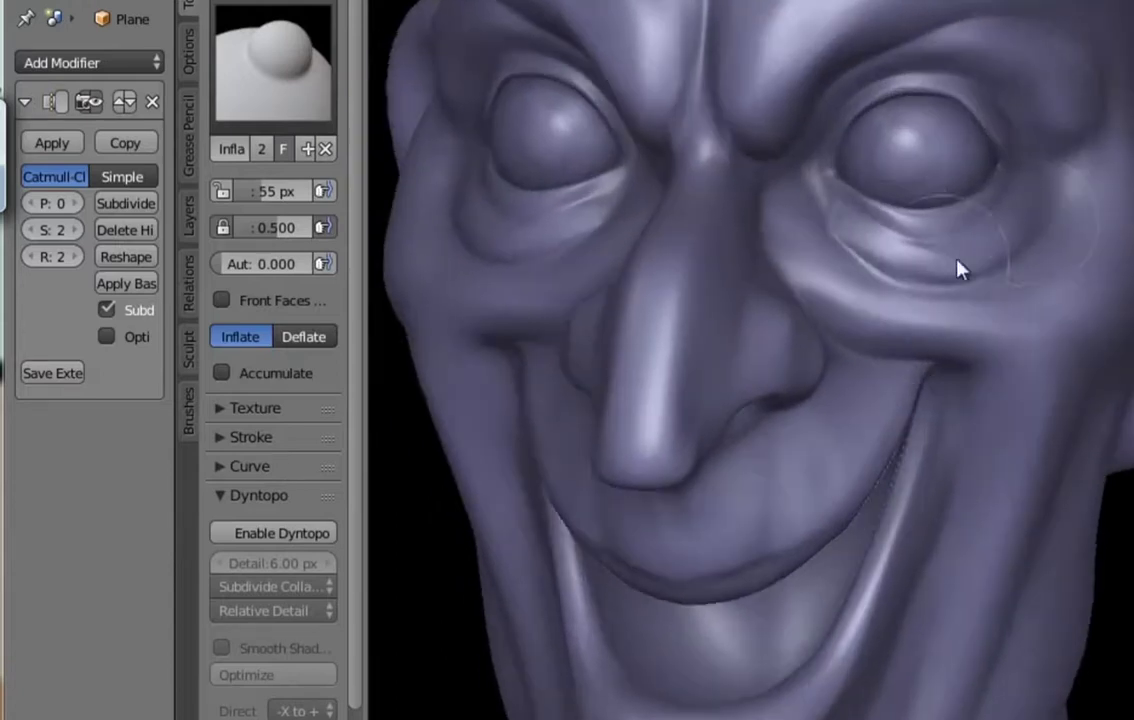
pyautogui.moveTo(957, 263); pyautogui.dragTo(931, 324, button='middle')
pyautogui.press('f')
pyautogui.click(1058, 283)
pyautogui.scroll(2, 1040, 288)
pyautogui.moveTo(1030, 290)
pyautogui.mouseDown(button='middle')
pyautogui.moveTo(764, 314)
pyautogui.moveTo(906, 286)
pyautogui.moveTo(944, 405)
pyautogui.moveTo(969, 375)
pyautogui.moveTo(868, 258)
pyautogui.moveTo(888, 336)
pyautogui.moveTo(891, 271)
pyautogui.moveTo(1012, 291)
pyautogui.moveTo(924, 418)
pyautogui.moveTo(818, 398)
pyautogui.moveTo(883, 332)
pyautogui.moveTo(911, 372)
pyautogui.moveTo(904, 400)
pyautogui.moveTo(775, 358)
pyautogui.moveTo(780, 380)
pyautogui.moveTo(827, 337)
pyautogui.mouseUp(button='middle')
# Step: Carve a sharp crease splitting the brow above the nose
pyautogui.hotkey('shift', 'c')
pyautogui.scroll(2, 960, 289)
pyautogui.moveTo(748, 343); pyautogui.dragTo(774, 293, button='middle')
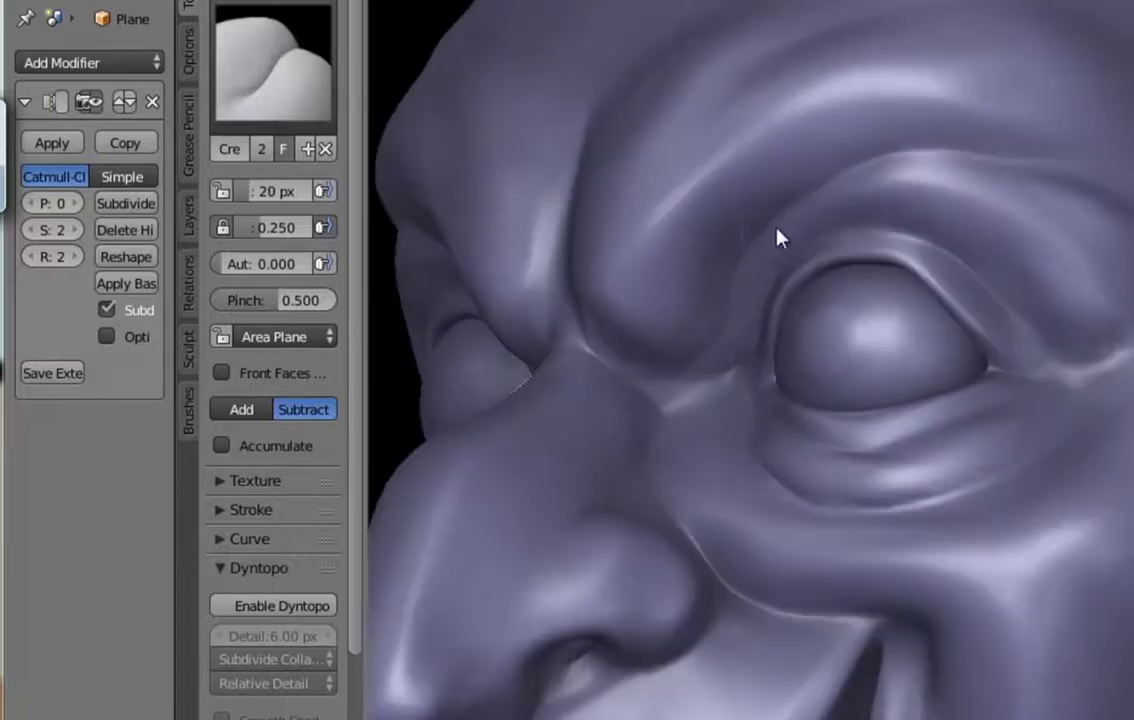
pyautogui.moveTo(779, 237)
pyautogui.mouseDown(button='middle')
pyautogui.moveTo(1033, 172)
pyautogui.moveTo(957, 162)
pyautogui.moveTo(856, 327)
pyautogui.moveTo(718, 359)
pyautogui.moveTo(711, 413)
pyautogui.moveTo(764, 425)
pyautogui.mouseUp(button='middle')
# Step: Mask the area around the nose bridge
pyautogui.press('g')
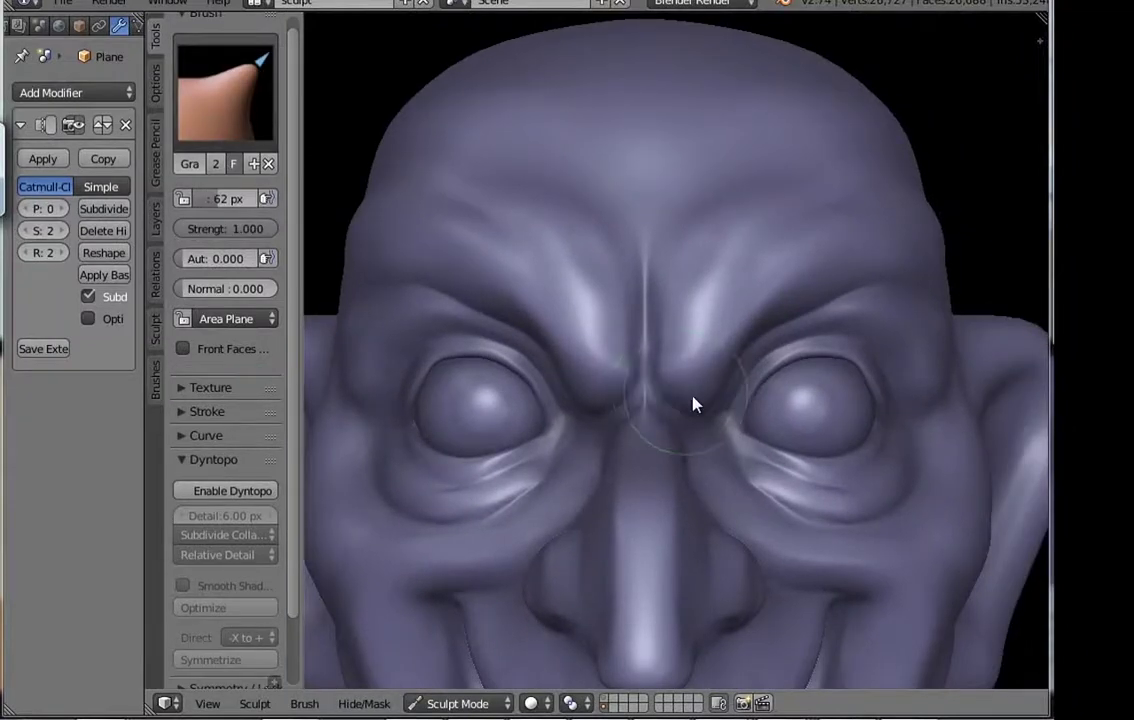
pyautogui.press('m')
pyautogui.moveTo(666, 448); pyautogui.dragTo(671, 456)
pyautogui.scroll(2, 671, 456)
pyautogui.keyDown('shift'); pyautogui.moveTo(706, 544); pyautogui.dragTo(688, 486, button='middle'); pyautogui.keyUp('shift')
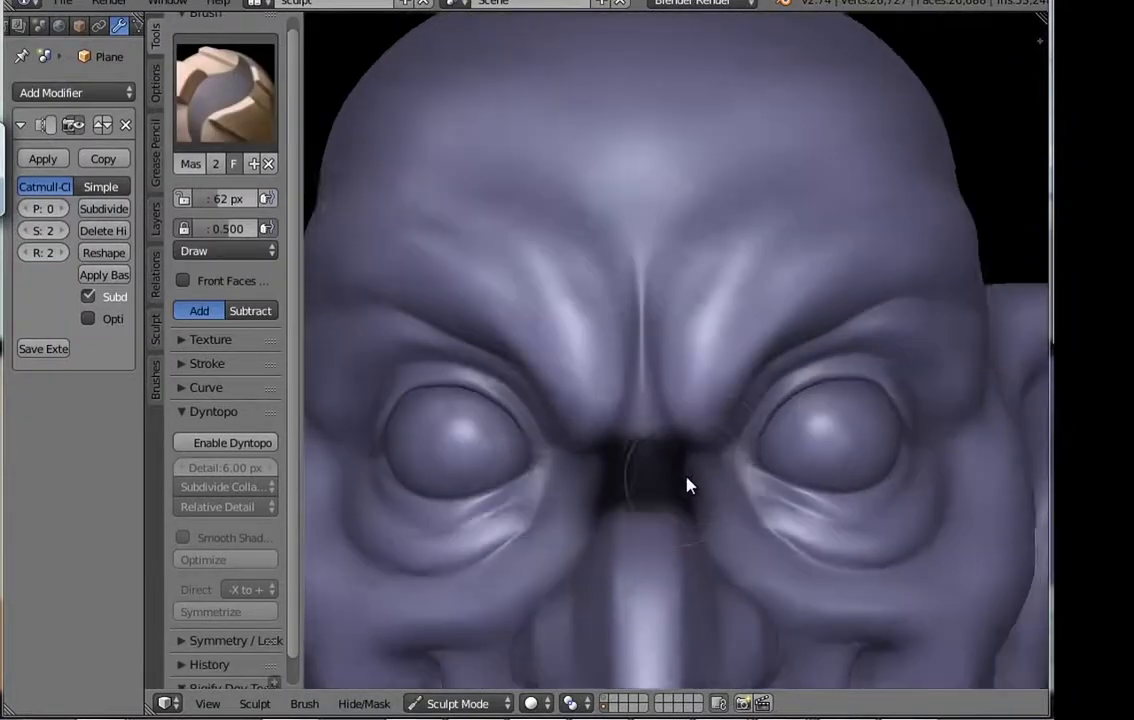
pyautogui.scroll(1, 688, 486)
# Step: Push in the nose bridge into a dip with the Grab brush at 67 px
pyautogui.press('g')
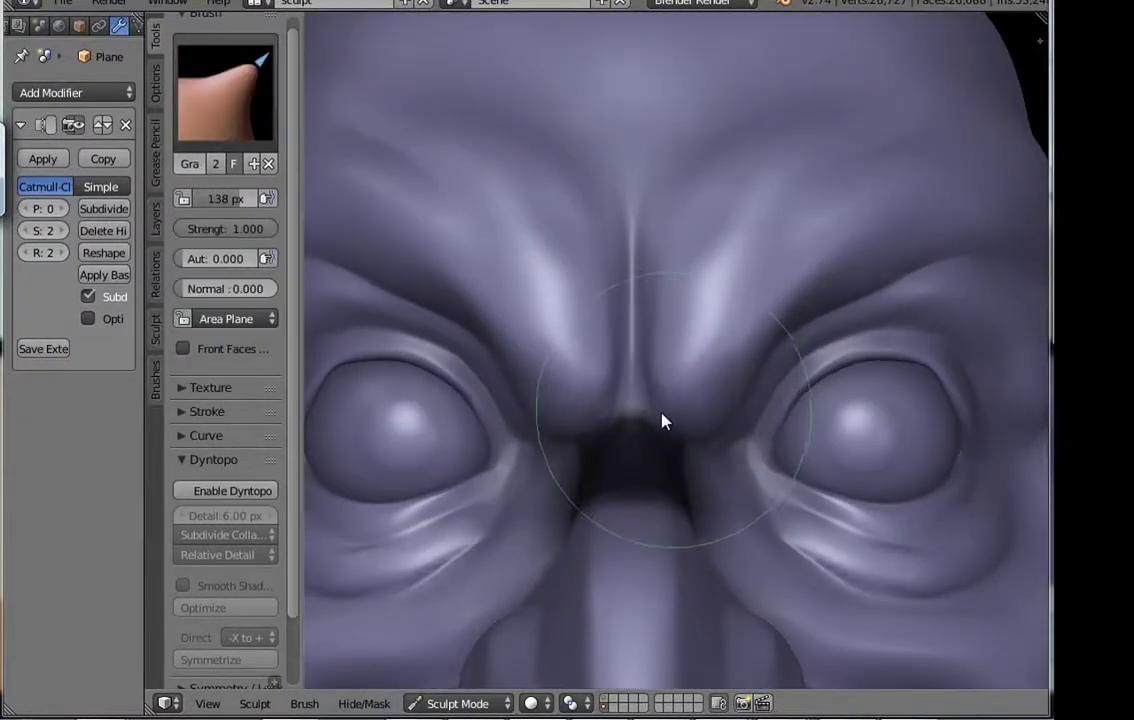
pyautogui.scroll(-3, 662, 422)
pyautogui.moveTo(709, 471); pyautogui.dragTo(686, 423)
pyautogui.press('f')
pyautogui.click(678, 385)
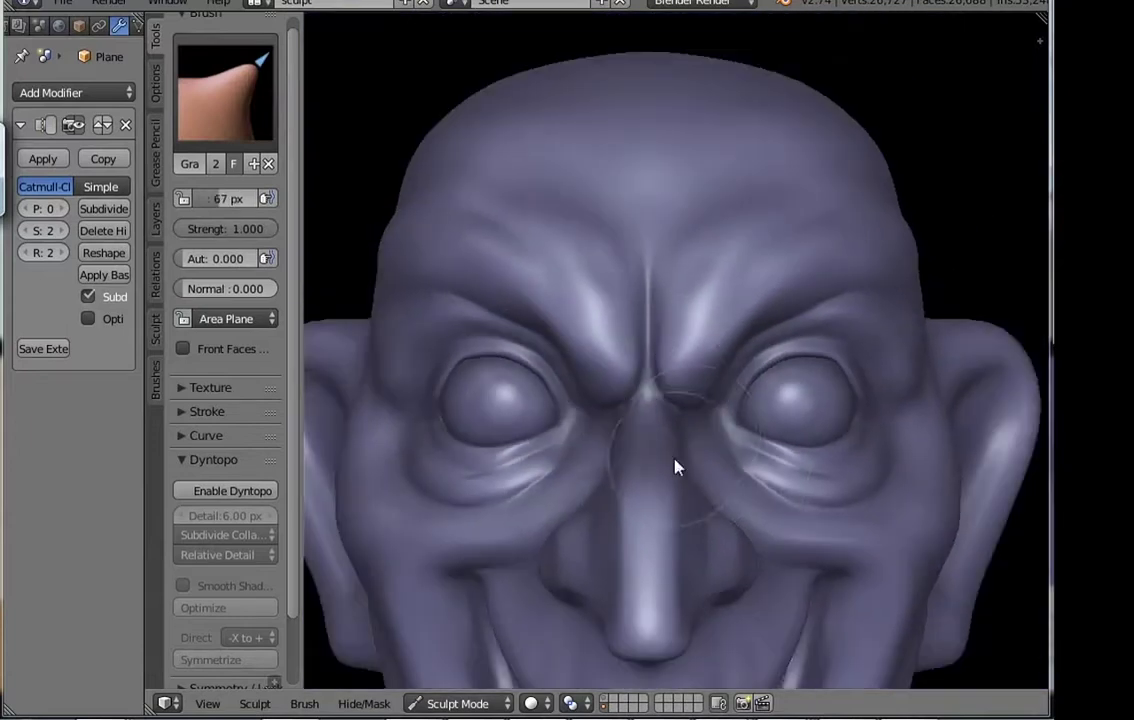
pyautogui.moveTo(675, 467); pyautogui.dragTo(699, 430)
pyautogui.scroll(1, 699, 430)
pyautogui.scroll(1, 653, 397)
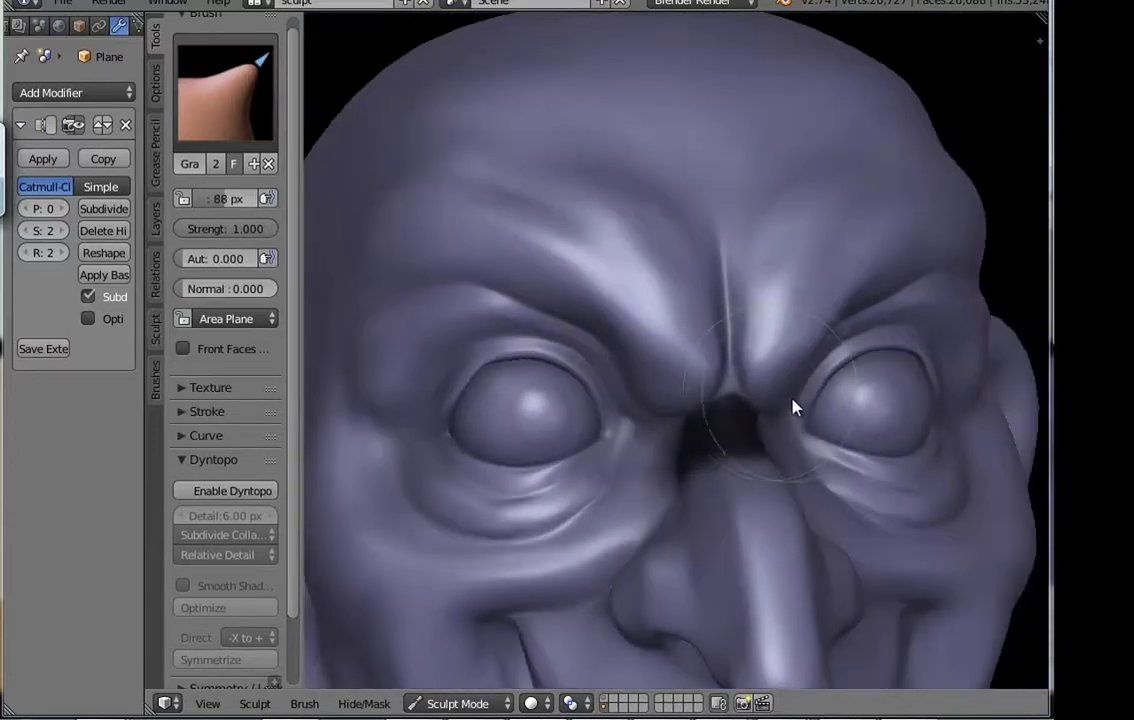
# Step: Repaint the nose-bridge mask with the Mask brush at 35 px
pyautogui.press('m')
pyautogui.scroll(2, 630, 395)
pyautogui.scroll(1, 838, 332)
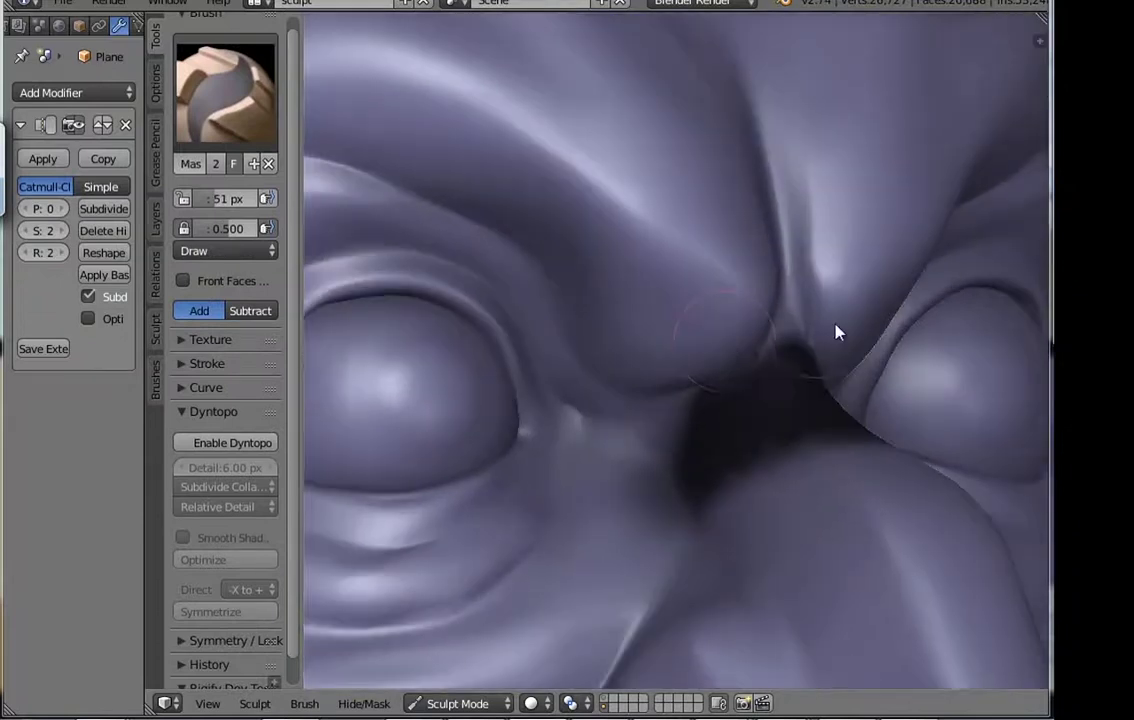
pyautogui.scroll(-1, 838, 332)
pyautogui.press('f')
pyautogui.click(734, 365)
pyautogui.scroll(2, 740, 342)
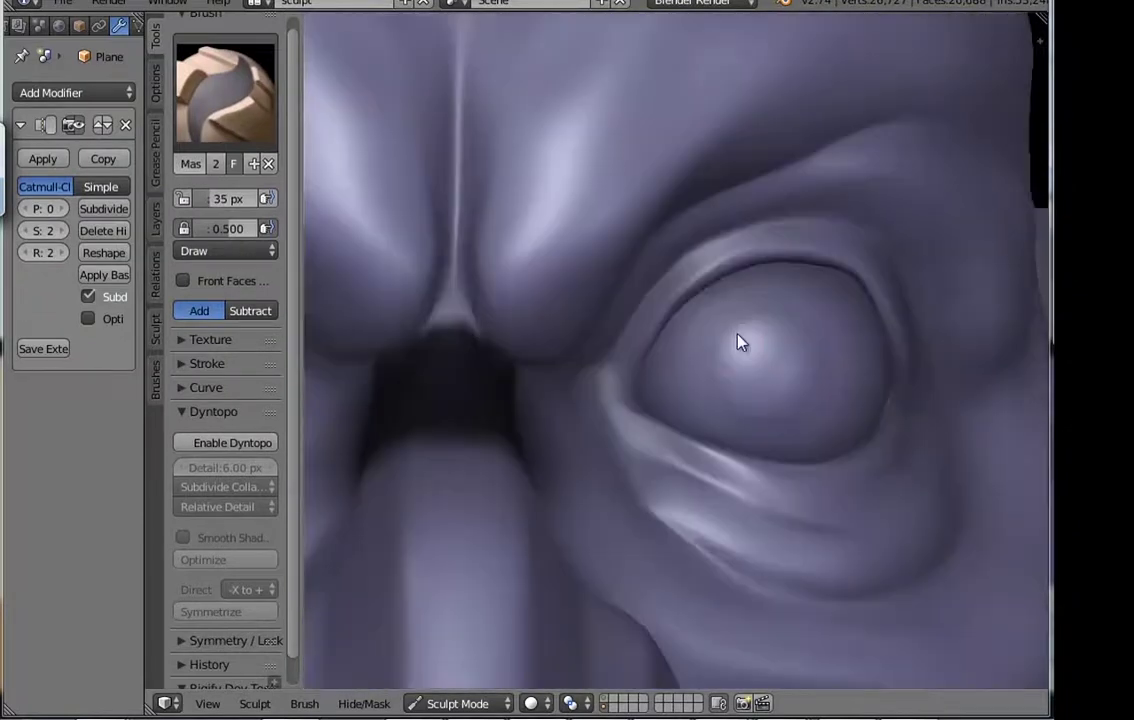
pyautogui.scroll(-2, 740, 343)
# Step: Reshape the nose-bridge dip with the Grab brush so it rises into the brow
pyautogui.press('g')
pyautogui.moveTo(721, 400)
pyautogui.mouseDown()
pyautogui.moveTo(701, 395)
pyautogui.moveTo(684, 433)
pyautogui.mouseUp()
pyautogui.scroll(-1, 701, 395)
pyautogui.scroll(1, 770, 410)
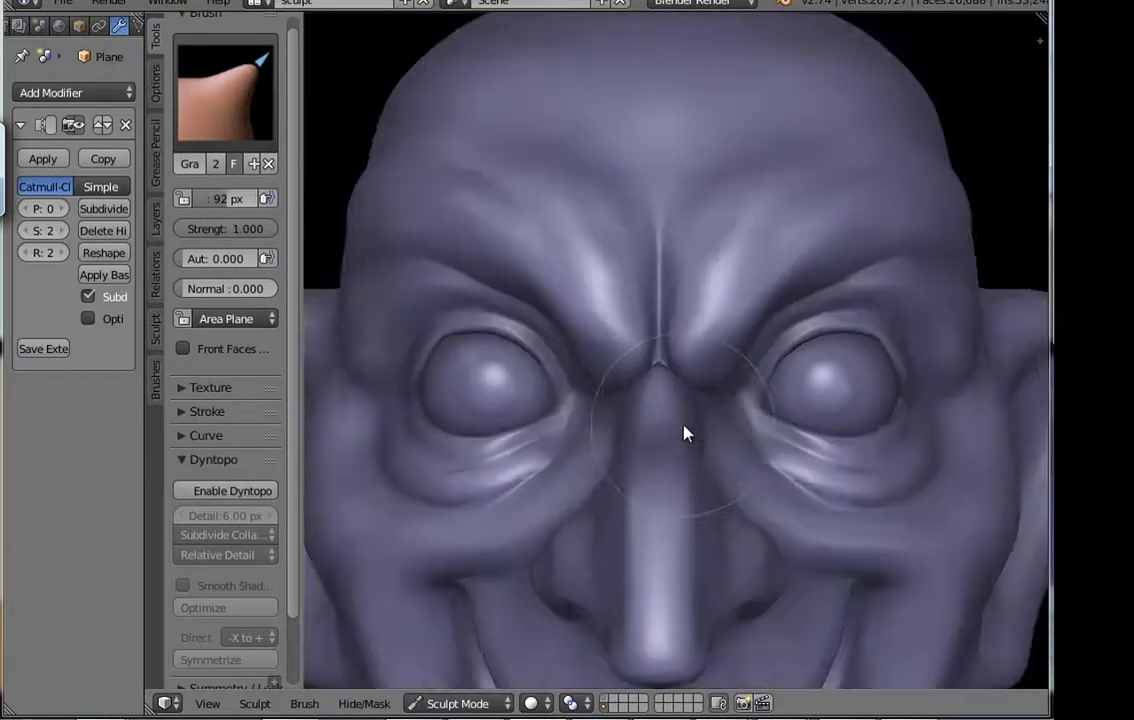
pyautogui.moveTo(684, 433)
pyautogui.mouseDown(button='middle')
pyautogui.moveTo(653, 405)
pyautogui.moveTo(734, 468)
pyautogui.mouseUp(button='middle')
# Step: Carve wrinkles around the eyes with the Crease brush, lowering its strength to 0.393
pyautogui.hotkey('shift', 'c')
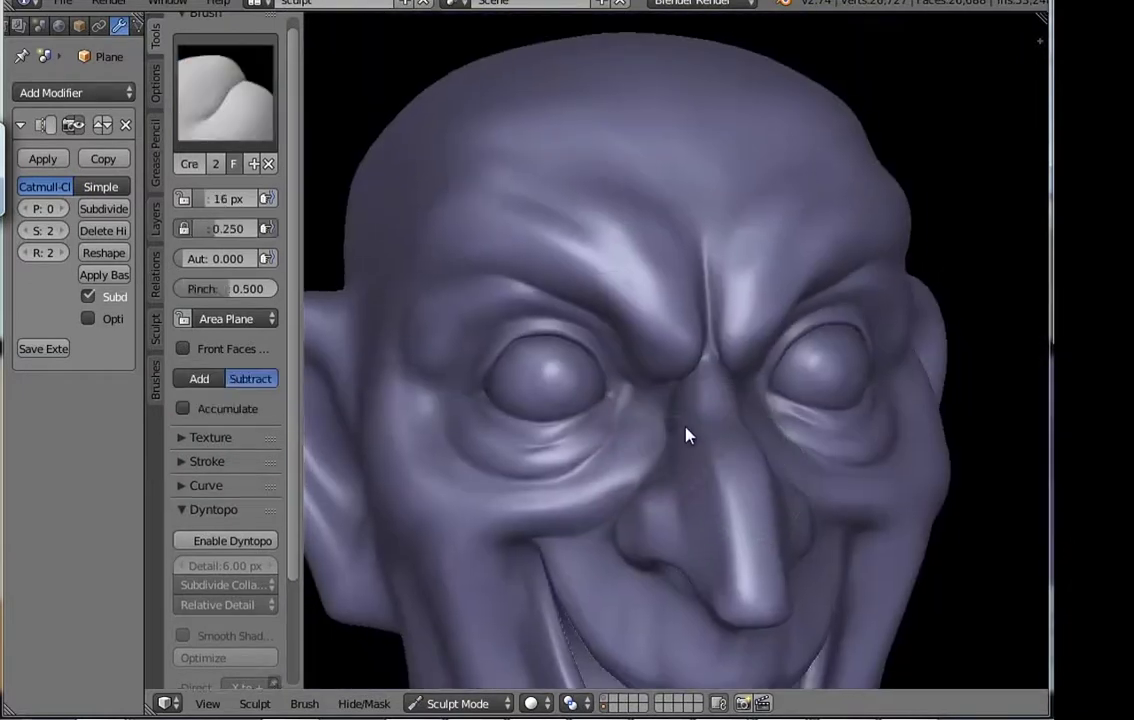
pyautogui.scroll(2, 688, 435)
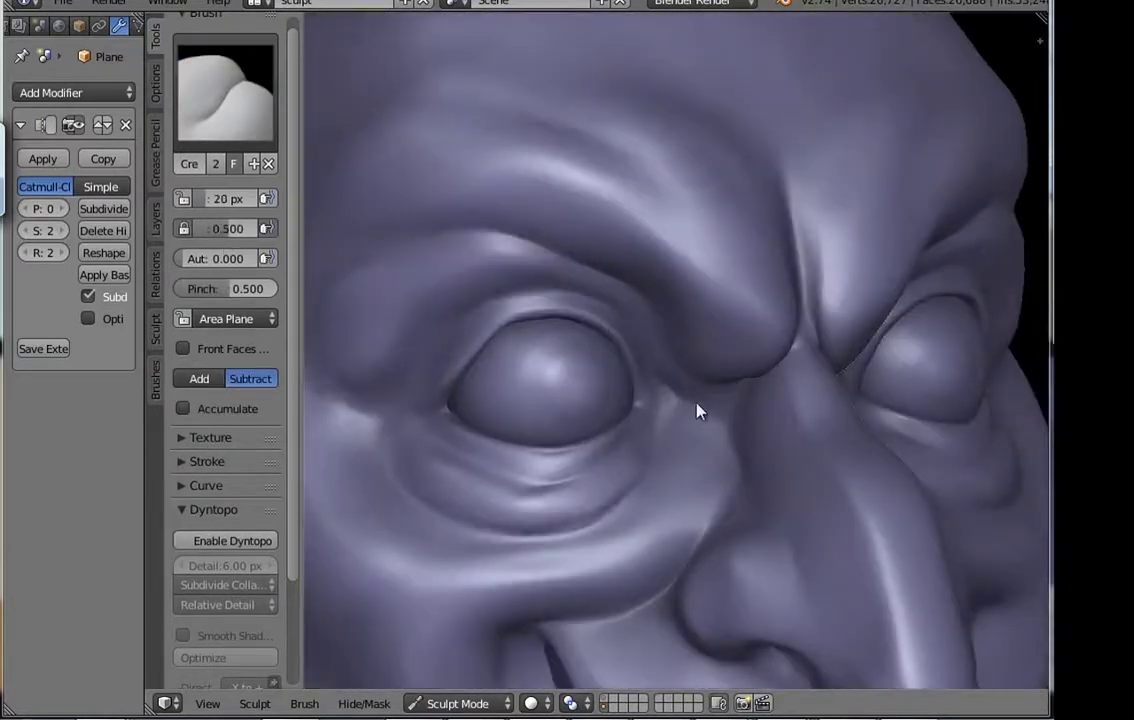
pyautogui.moveTo(698, 411)
pyautogui.mouseDown(button='middle')
pyautogui.moveTo(587, 445)
pyautogui.moveTo(684, 501)
pyautogui.mouseUp(button='middle')
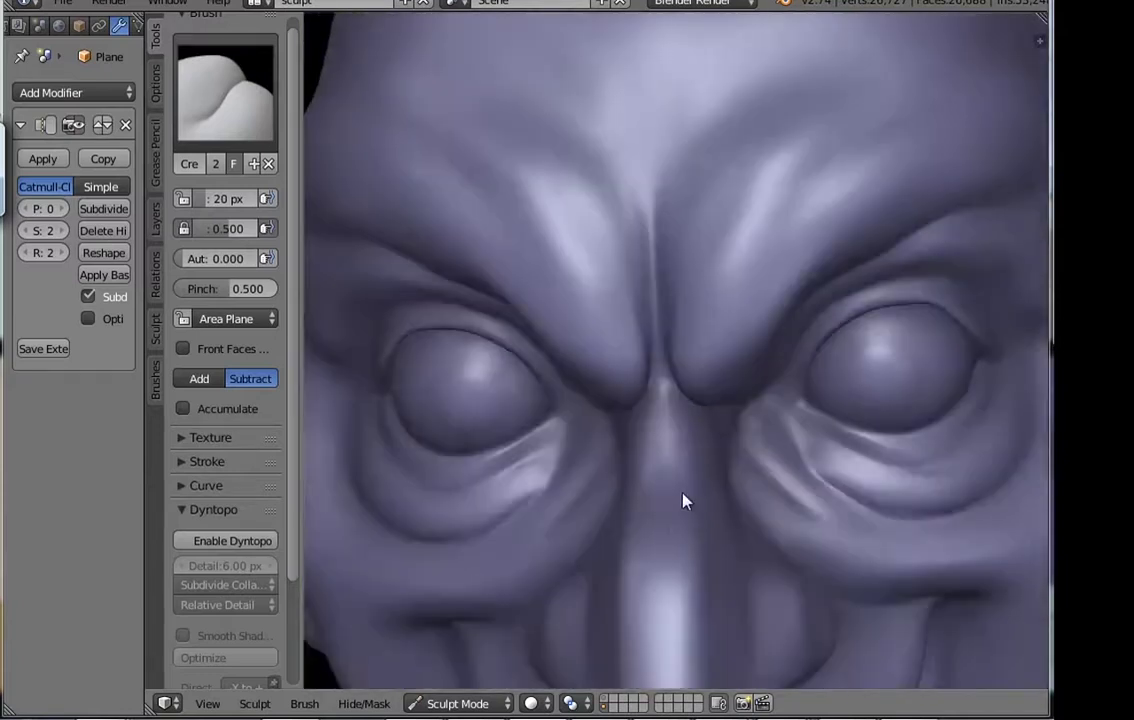
pyautogui.scroll(-4, 684, 501)
pyautogui.moveTo(628, 430); pyautogui.dragTo(678, 380, button='middle')
pyautogui.scroll(3, 678, 380)
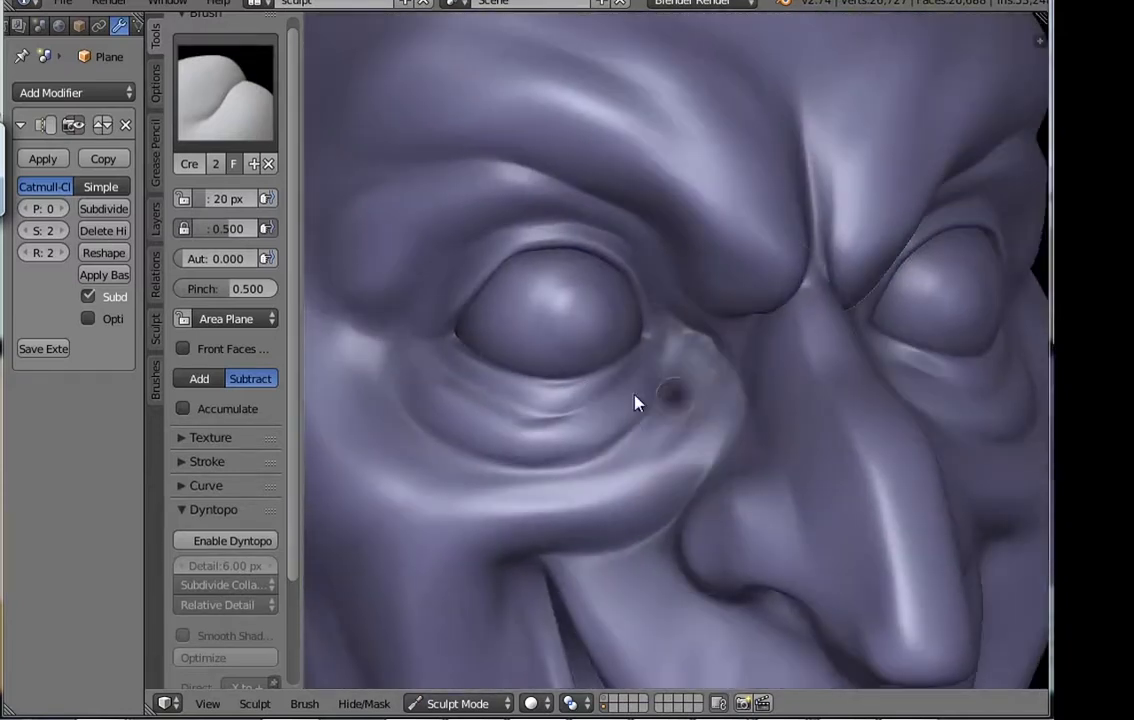
pyautogui.moveTo(250, 229); pyautogui.dragTo(226, 232)
pyautogui.moveTo(608, 480)
pyautogui.mouseDown(button='middle')
pyautogui.moveTo(726, 390)
pyautogui.moveTo(666, 385)
pyautogui.mouseUp(button='middle')
pyautogui.scroll(-3, 734, 327)
pyautogui.moveTo(734, 327); pyautogui.dragTo(693, 412, button='middle')
# Step: Build up the area beside the nose with the Clay brush from a near-frontal view
pyautogui.scroll(2, 693, 412)
pyautogui.scroll(2, 645, 320)
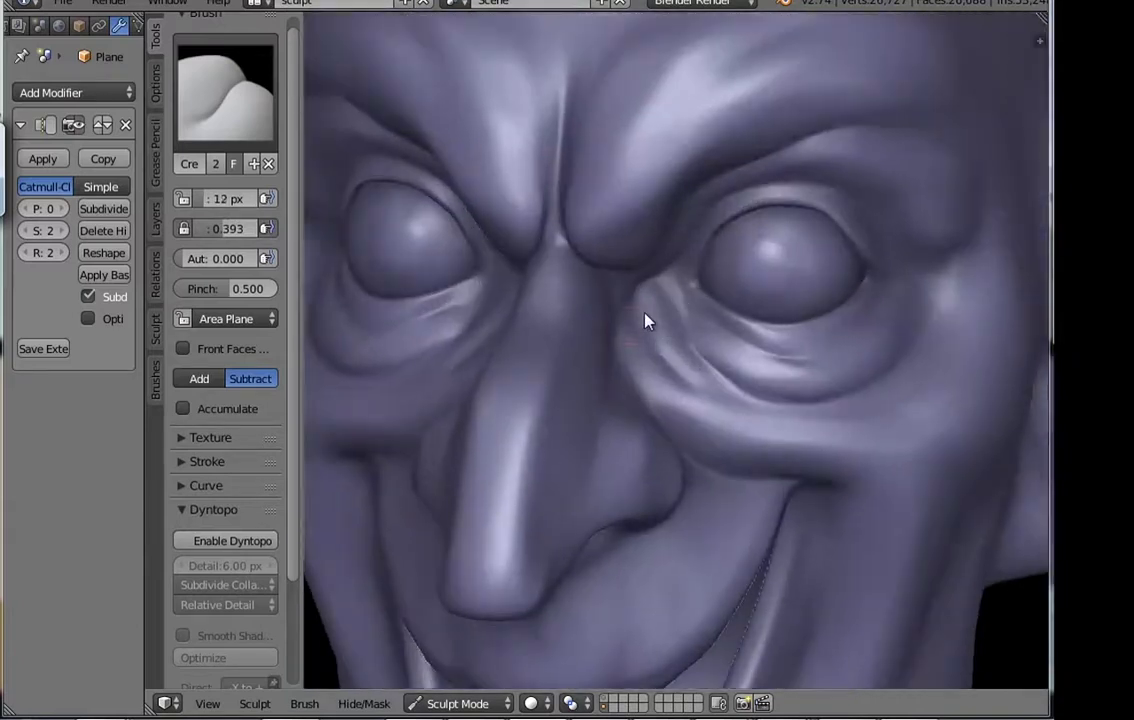
pyautogui.scroll(-2, 682, 372)
pyautogui.moveTo(658, 304)
pyautogui.mouseDown(button='middle')
pyautogui.moveTo(678, 311)
pyautogui.moveTo(602, 330)
pyautogui.moveTo(628, 238)
pyautogui.moveTo(650, 292)
pyautogui.moveTo(714, 378)
pyautogui.moveTo(673, 316)
pyautogui.mouseUp(button='middle')
pyautogui.scroll(2, 678, 372)
pyautogui.scroll(1, 689, 316)
pyautogui.scroll(-3, 714, 378)
pyautogui.scroll(-2, 714, 378)
pyautogui.scroll(2, 648, 385)
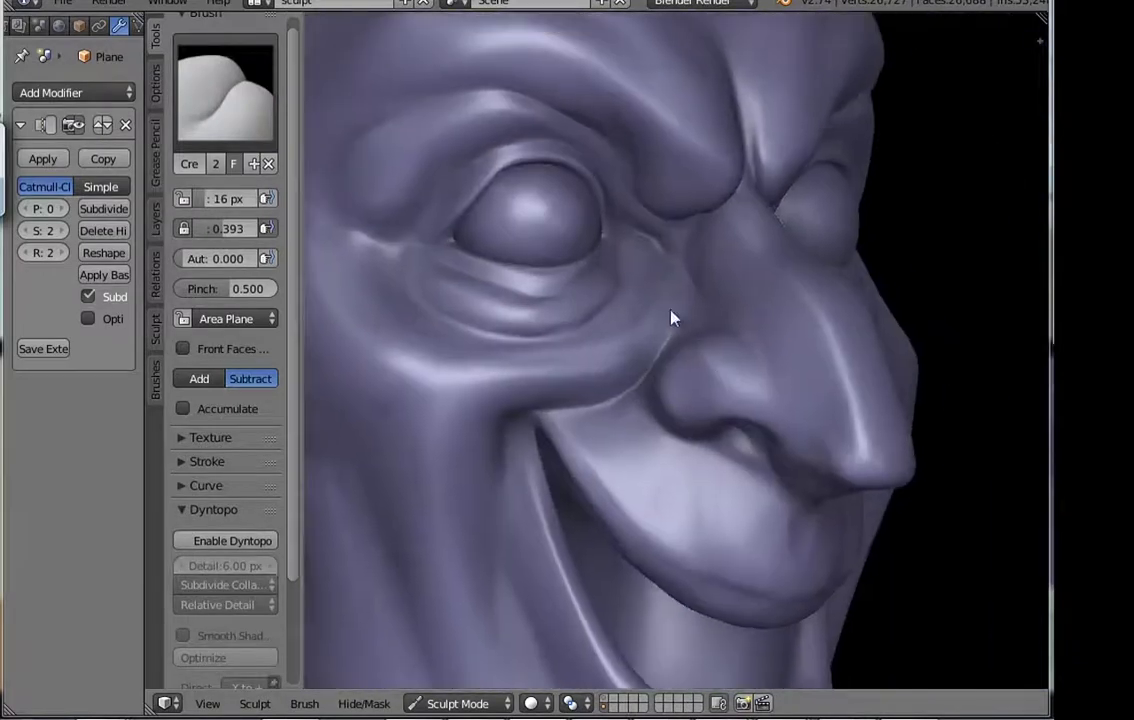
pyautogui.scroll(1, 673, 316)
pyautogui.press('c')
pyautogui.moveTo(405, 210)
pyautogui.mouseDown(button='middle')
pyautogui.moveTo(689, 388)
pyautogui.moveTo(651, 474)
pyautogui.moveTo(734, 501)
pyautogui.moveTo(843, 405)
pyautogui.moveTo(787, 359)
pyautogui.moveTo(755, 447)
pyautogui.mouseUp(button='middle')
pyautogui.scroll(1, 699, 461)
# Step: Cut a Crease line outlining the nostril wing, with a small Grab adjustment, toward the smile fold
pyautogui.hotkey('shift', 'c')
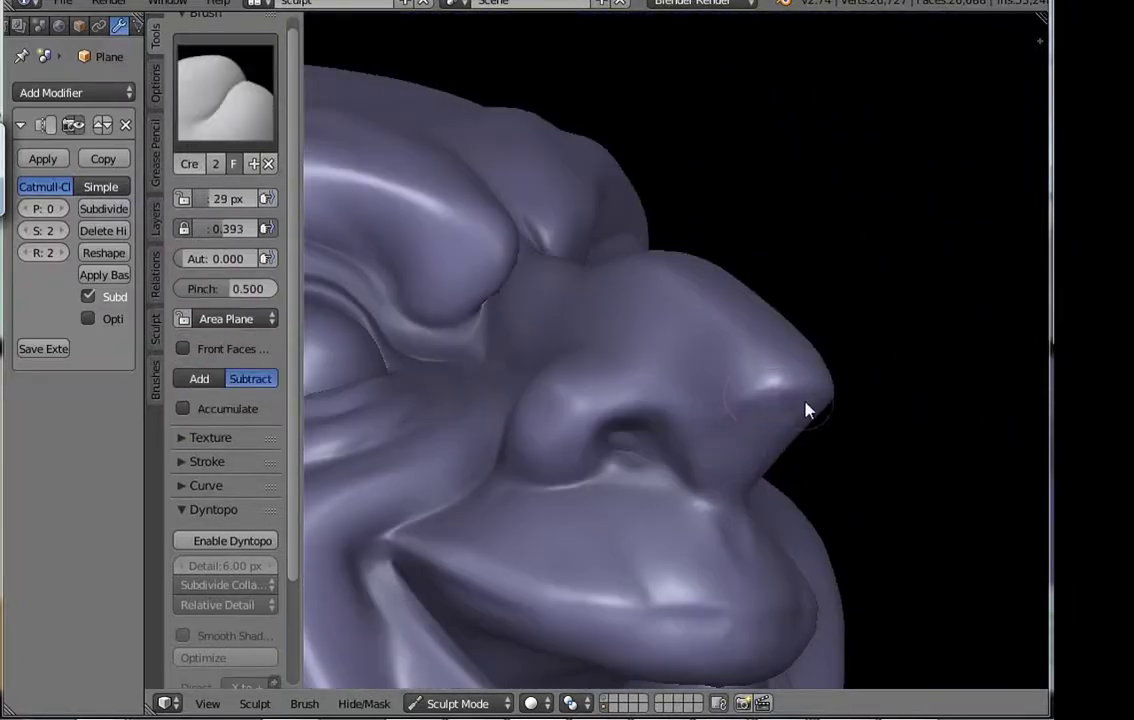
pyautogui.moveTo(805, 405)
pyautogui.mouseDown(button='middle')
pyautogui.moveTo(751, 523)
pyautogui.moveTo(615, 486)
pyautogui.moveTo(595, 423)
pyautogui.moveTo(605, 509)
pyautogui.moveTo(658, 455)
pyautogui.moveTo(590, 476)
pyautogui.moveTo(597, 495)
pyautogui.moveTo(731, 504)
pyautogui.moveTo(602, 496)
pyautogui.moveTo(567, 428)
pyautogui.moveTo(592, 405)
pyautogui.moveTo(592, 420)
pyautogui.moveTo(524, 450)
pyautogui.moveTo(572, 327)
pyautogui.moveTo(606, 297)
pyautogui.moveTo(676, 385)
pyautogui.moveTo(618, 304)
pyautogui.moveTo(620, 375)
pyautogui.mouseUp(button='middle')
pyautogui.press('g')
pyautogui.hotkey('shift', 'c')
pyautogui.moveTo(737, 395)
pyautogui.mouseDown(button='middle')
pyautogui.moveTo(835, 463)
pyautogui.moveTo(878, 324)
pyautogui.moveTo(843, 324)
pyautogui.moveTo(877, 470)
pyautogui.moveTo(861, 375)
pyautogui.moveTo(734, 545)
pyautogui.moveTo(863, 628)
pyautogui.moveTo(764, 367)
pyautogui.moveTo(764, 585)
pyautogui.moveTo(878, 519)
pyautogui.moveTo(855, 440)
pyautogui.moveTo(921, 340)
pyautogui.mouseUp(button='middle')
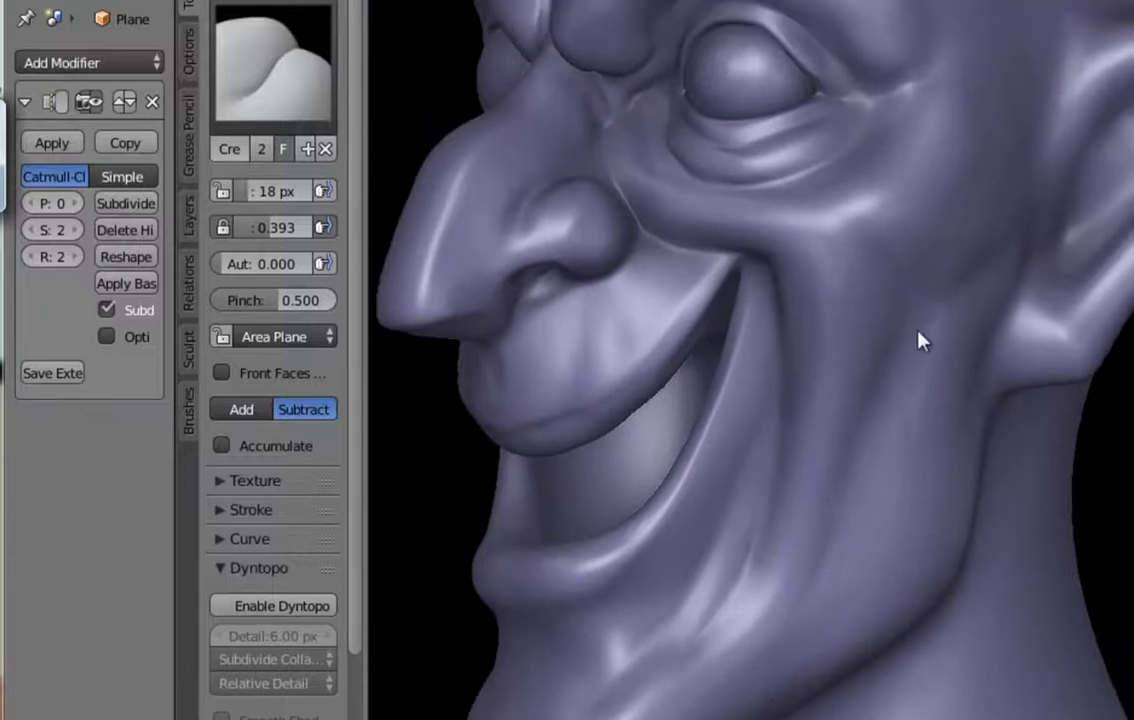
# Step: Sharpen the smile line on the left cheek with the SculptDraw brush at 12 px
pyautogui.click(330, 90)
pyautogui.click(759, 291)
pyautogui.moveTo(880, 522)
pyautogui.mouseDown(button='middle')
pyautogui.moveTo(937, 481)
pyautogui.moveTo(960, 323)
pyautogui.mouseUp(button='middle')
pyautogui.moveTo(857, 400)
pyautogui.mouseDown(button='middle')
pyautogui.moveTo(835, 309)
pyautogui.moveTo(830, 354)
pyautogui.mouseUp(button='middle')
pyautogui.scroll(3, 835, 309)
pyautogui.scroll(2, 830, 354)
pyautogui.press('f')
pyautogui.click(757, 320)
pyautogui.scroll(-3, 757, 320)
pyautogui.scroll(2, 754, 337)
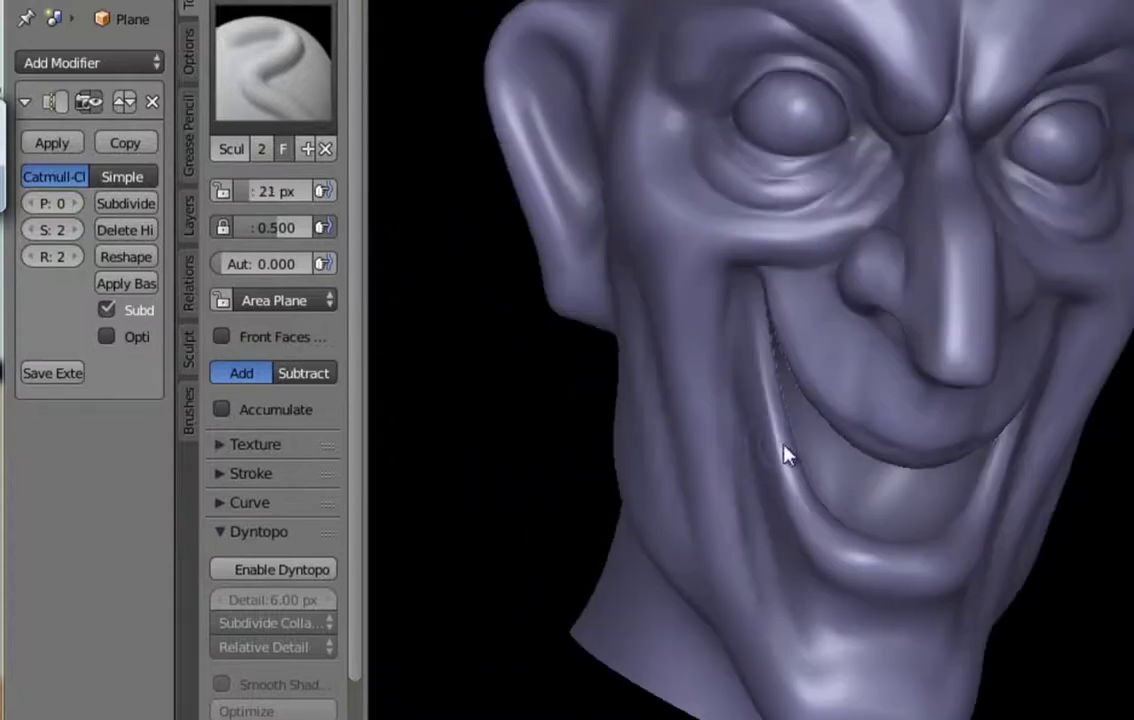
# Step: Deepen the grinning smile folds around mouth and nose with the Crease brush
pyautogui.hotkey('shift', 'c')
pyautogui.moveTo(787, 453); pyautogui.dragTo(764, 379, button='middle')
pyautogui.scroll(-3, 740, 252)
pyautogui.moveTo(881, 289); pyautogui.dragTo(1033, 263, button='middle')
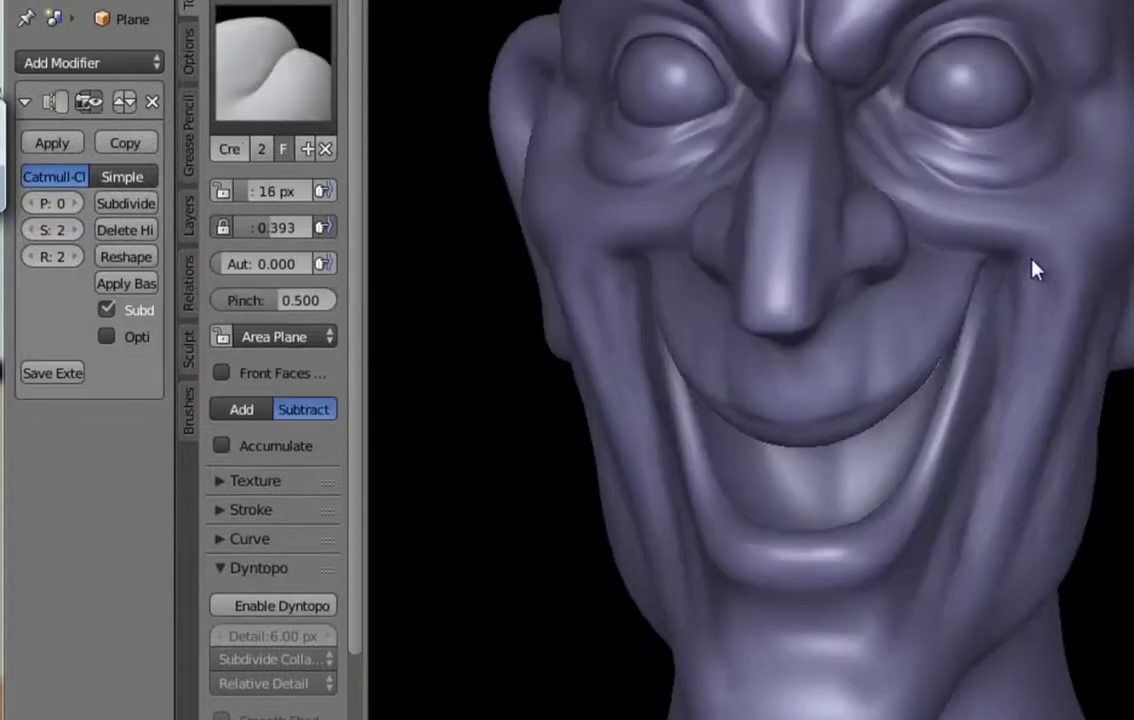
pyautogui.scroll(1, 1033, 263)
pyautogui.scroll(-1, 1058, 197)
pyautogui.moveTo(838, 352); pyautogui.dragTo(738, 318, button='middle')
pyautogui.scroll(2, 738, 318)
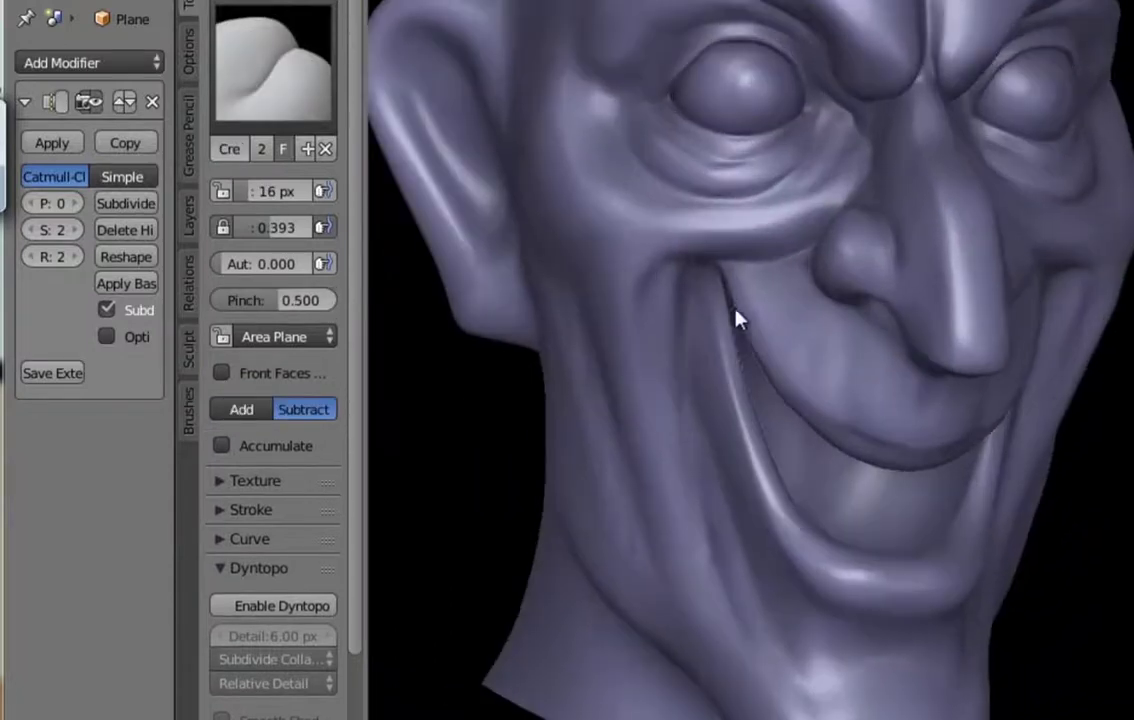
pyautogui.moveTo(658, 404); pyautogui.dragTo(706, 362, button='middle')
pyautogui.scroll(-1, 678, 375)
pyautogui.scroll(-2, 782, 294)
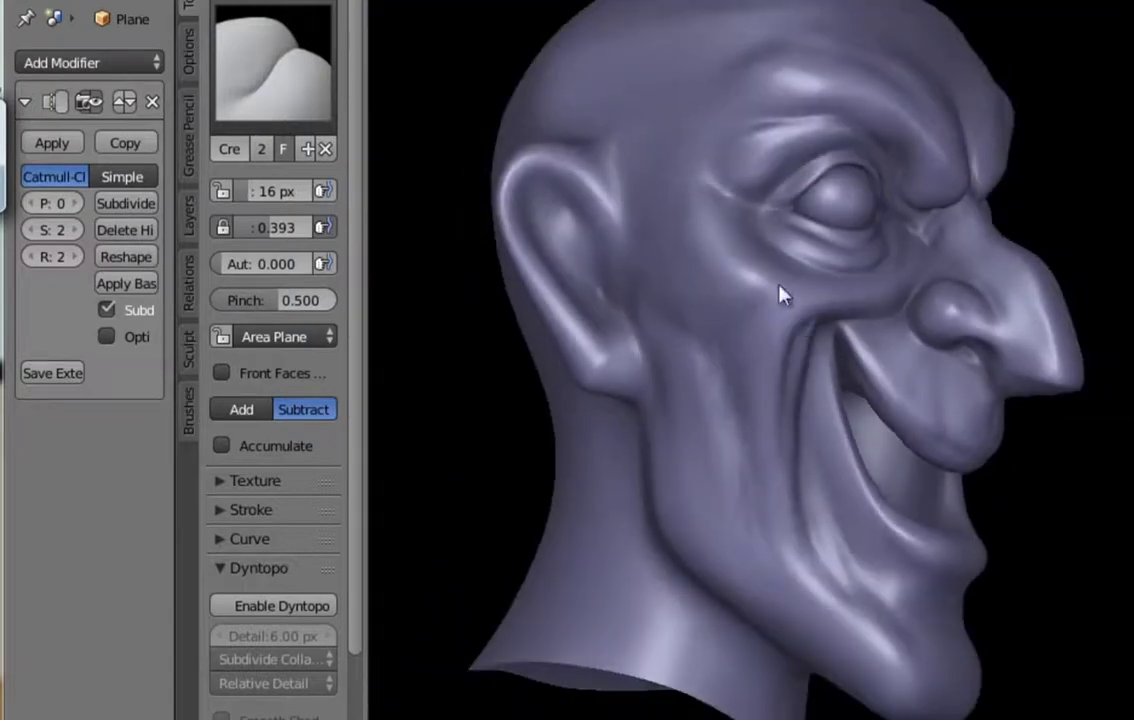
pyautogui.scroll(5, 975, 150)
pyautogui.moveTo(975, 150); pyautogui.dragTo(944, 241, button='middle')
pyautogui.scroll(2, 962, 302)
# Step: Build layered puffy bags under the eye with the Clay brush, ending back on Crease
pyautogui.click(272, 60)
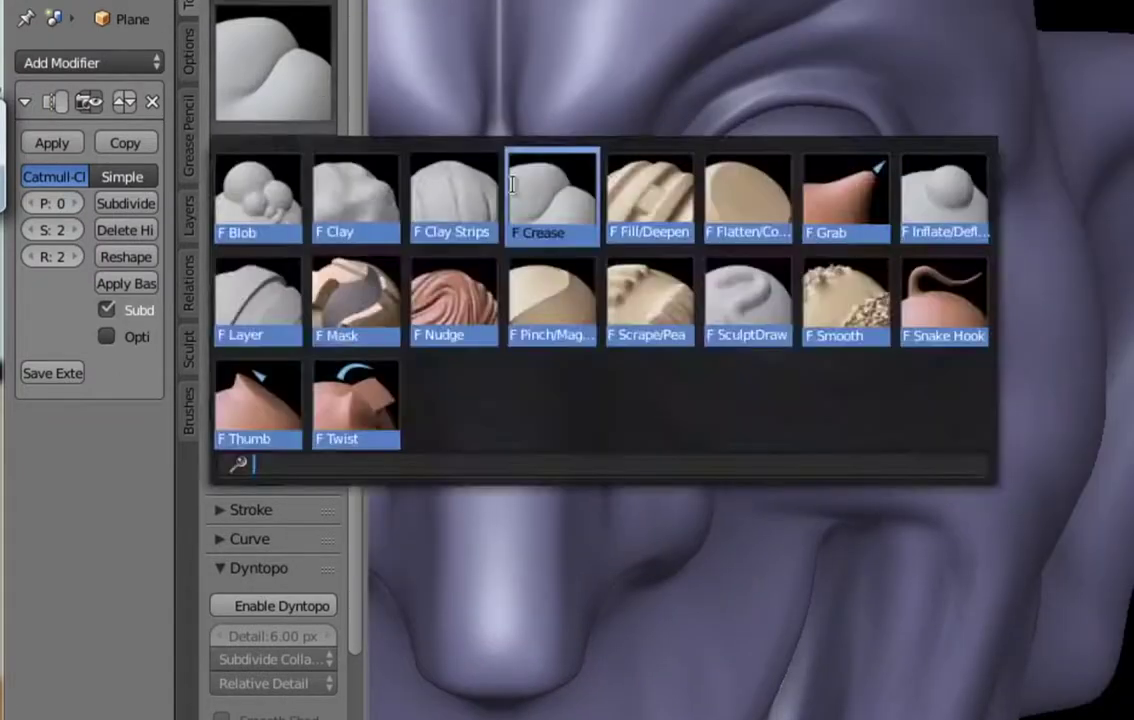
pyautogui.click(337, 215)
pyautogui.scroll(2, 962, 288)
pyautogui.moveTo(962, 288); pyautogui.dragTo(890, 299, button='middle')
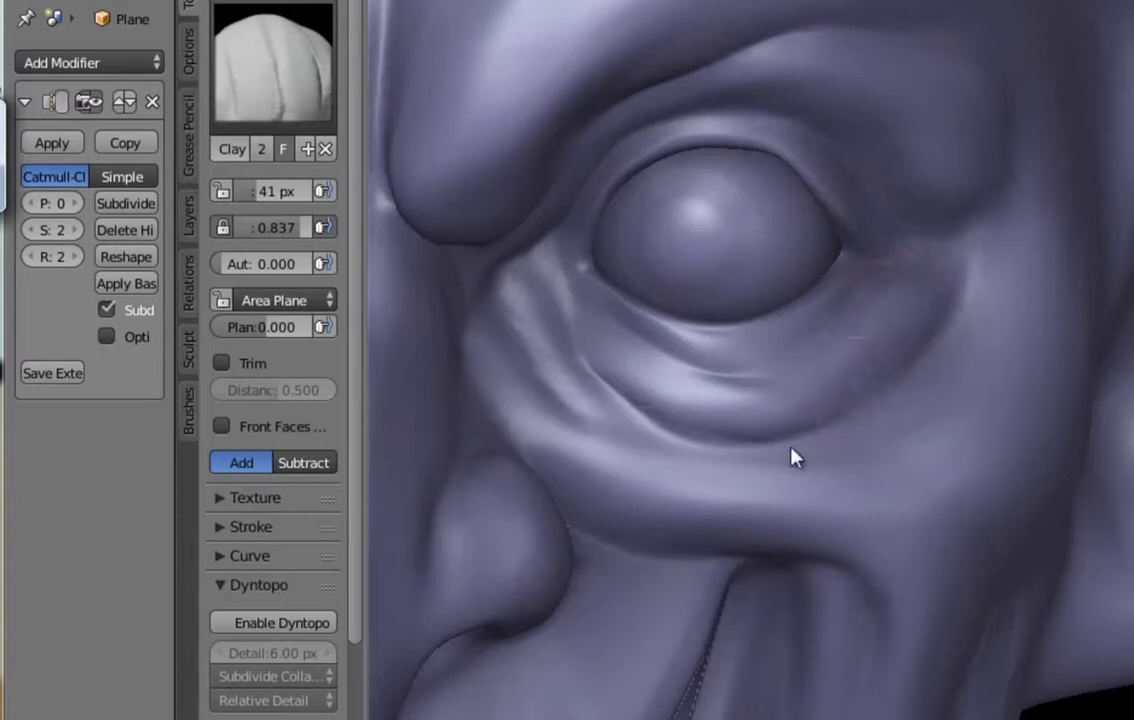
pyautogui.moveTo(868, 395)
pyautogui.mouseDown(button='middle')
pyautogui.moveTo(810, 468)
pyautogui.moveTo(870, 460)
pyautogui.moveTo(962, 367)
pyautogui.moveTo(785, 445)
pyautogui.mouseUp(button='middle')
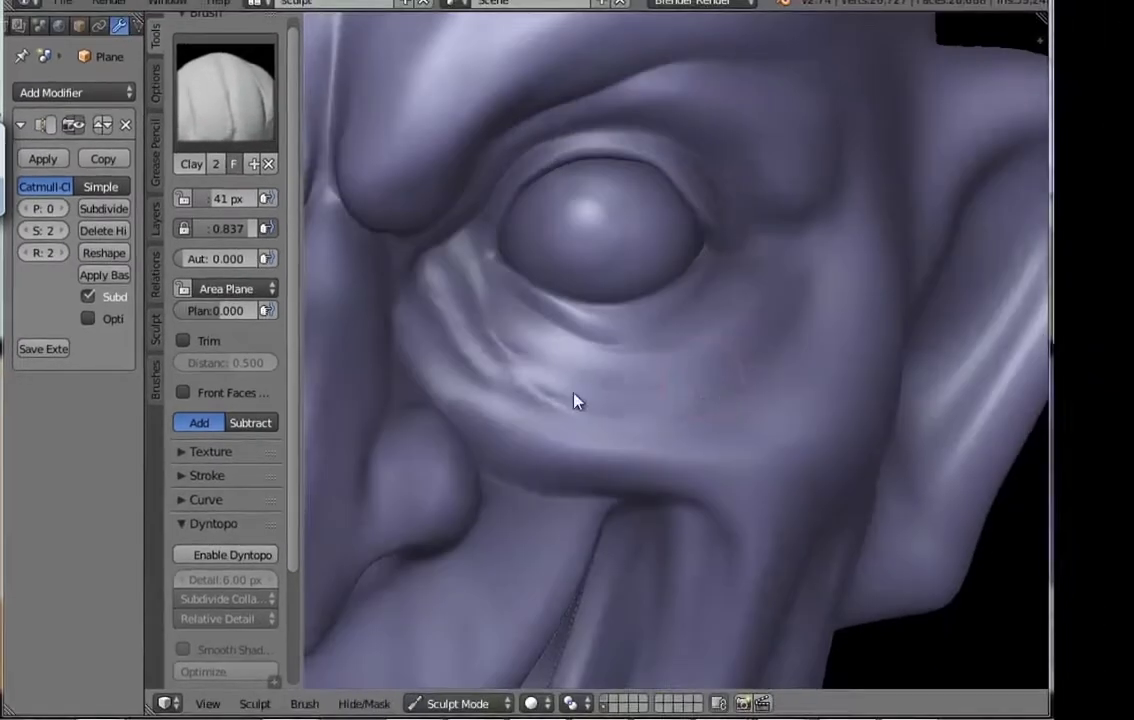
pyautogui.hotkey('shift', 'c')
# Step: Shrink the Crease brush to 15 px and refine the creases around the eye
pyautogui.moveTo(744, 407); pyautogui.dragTo(562, 428, button='middle')
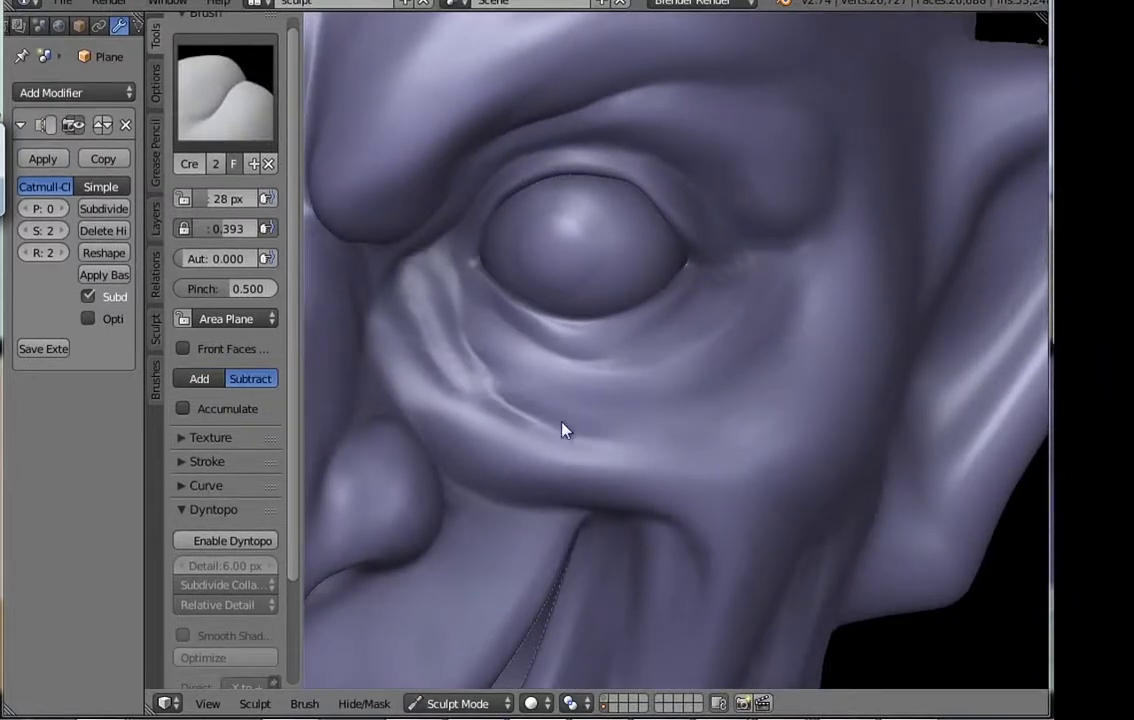
pyautogui.moveTo(760, 342); pyautogui.dragTo(714, 302, button='middle')
pyautogui.scroll(-2, 731, 297)
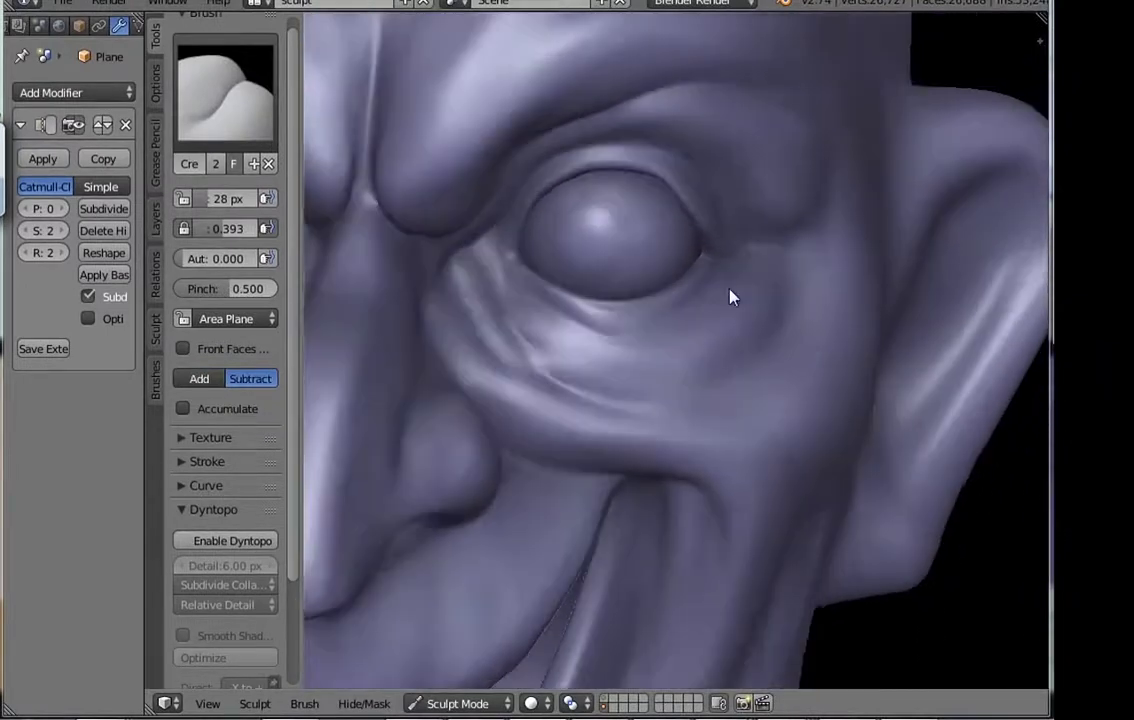
pyautogui.scroll(-3, 736, 375)
pyautogui.scroll(5, 690, 433)
pyautogui.press('f')
pyautogui.click(569, 397)
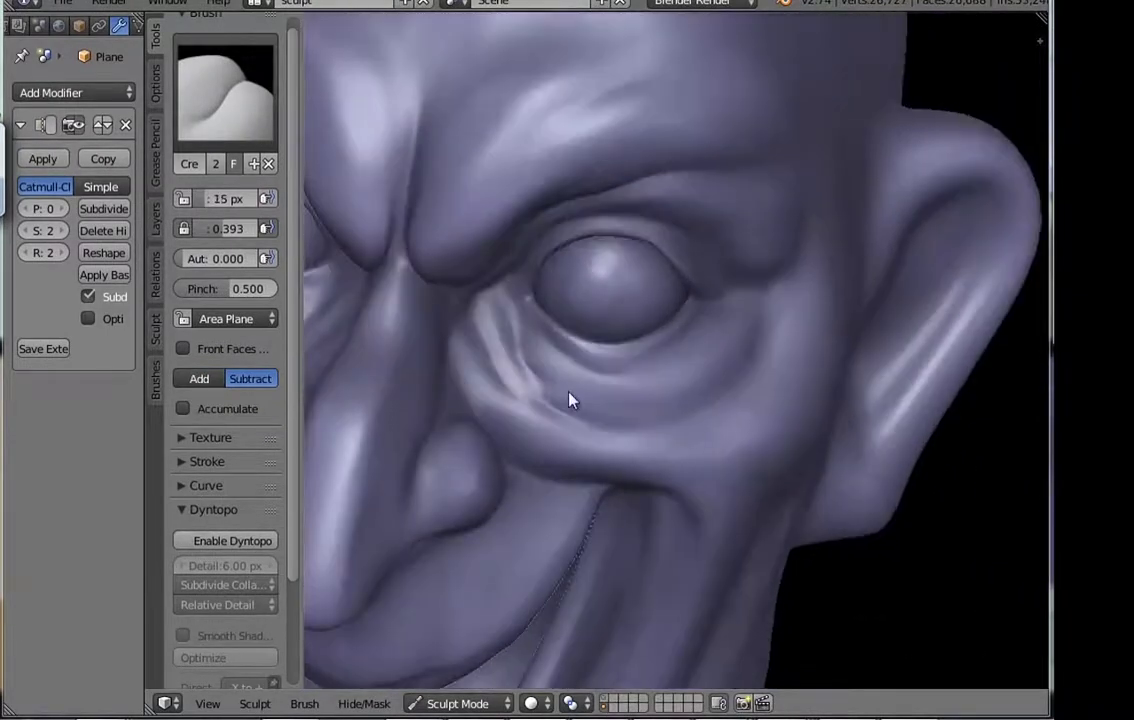
pyautogui.scroll(1, 569, 397)
pyautogui.scroll(1, 605, 443)
pyautogui.scroll(2, 633, 385)
# Step: Reshape the upper eyelid with the Clay brush and a 107 px Grab brush
pyautogui.press('g')
pyautogui.scroll(-1, 688, 395)
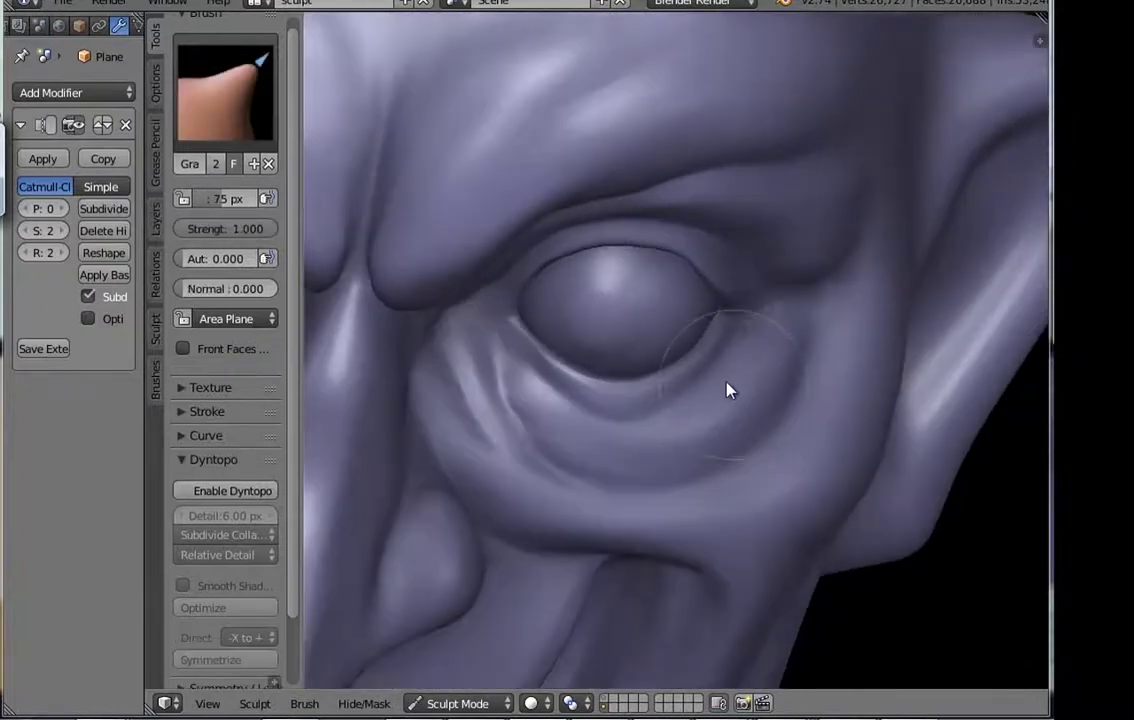
pyautogui.scroll(1, 701, 362)
pyautogui.moveTo(544, 395)
pyautogui.mouseDown(button='middle')
pyautogui.moveTo(496, 370)
pyautogui.moveTo(742, 316)
pyautogui.mouseUp(button='middle')
pyautogui.click(225, 90)
pyautogui.click(283, 190)
pyautogui.press('g')
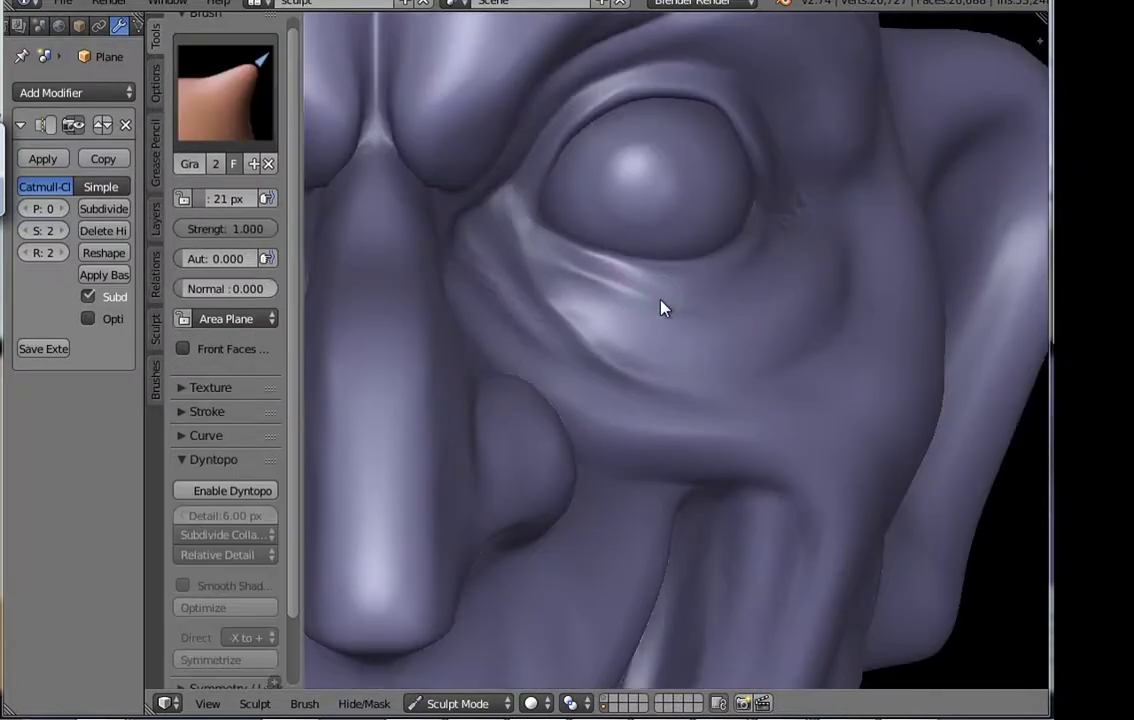
pyautogui.press('f')
pyautogui.click(620, 266)
pyautogui.moveTo(735, 278)
pyautogui.mouseDown(button='middle')
pyautogui.moveTo(645, 405)
pyautogui.moveTo(663, 342)
pyautogui.moveTo(532, 294)
pyautogui.moveTo(501, 306)
pyautogui.moveTo(575, 344)
pyautogui.moveTo(623, 319)
pyautogui.mouseUp(button='middle')
pyautogui.scroll(3, 645, 405)
# Step: Carve eyelid creases with the Crease brush at 23 px
pyautogui.hotkey('shift', 'c')
pyautogui.press('f')
pyautogui.click(667, 418)
pyautogui.scroll(-2, 623, 319)
pyautogui.moveTo(737, 337); pyautogui.dragTo(697, 444, button='middle')
pyautogui.scroll(-2, 697, 444)
pyautogui.scroll(2, 697, 444)
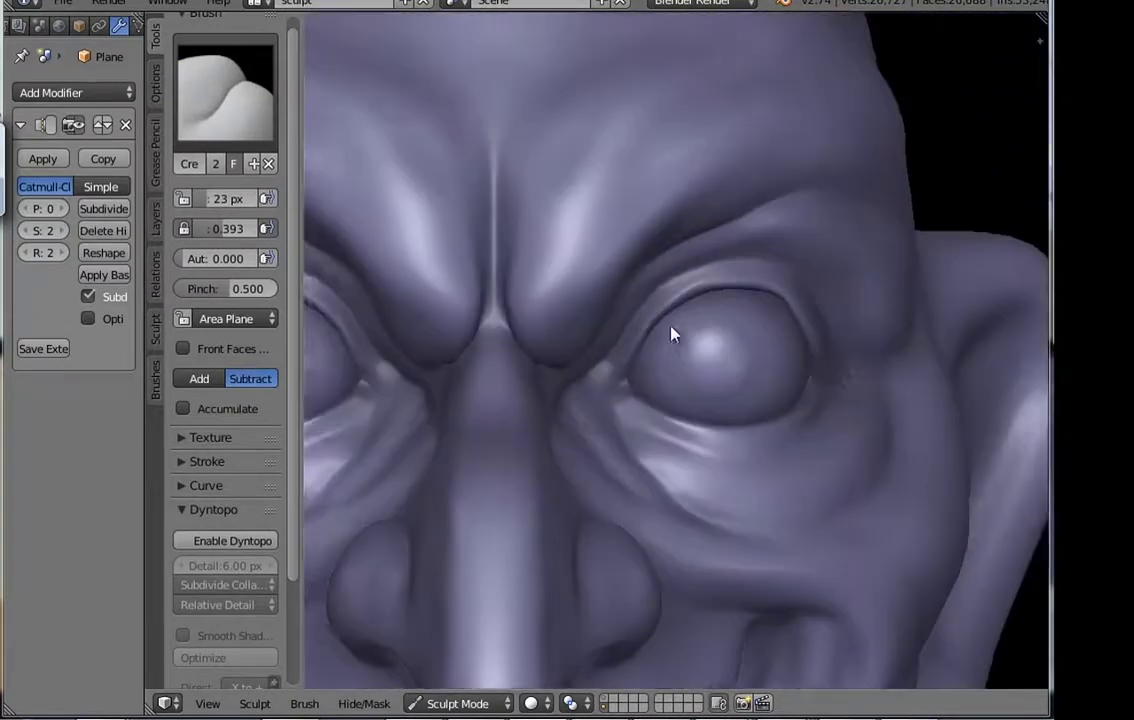
# Step: Push the heavy eyelid over the right eye with the Grab brush at 83 px
pyautogui.press('g')
pyautogui.scroll(2, 714, 342)
pyautogui.press('f')
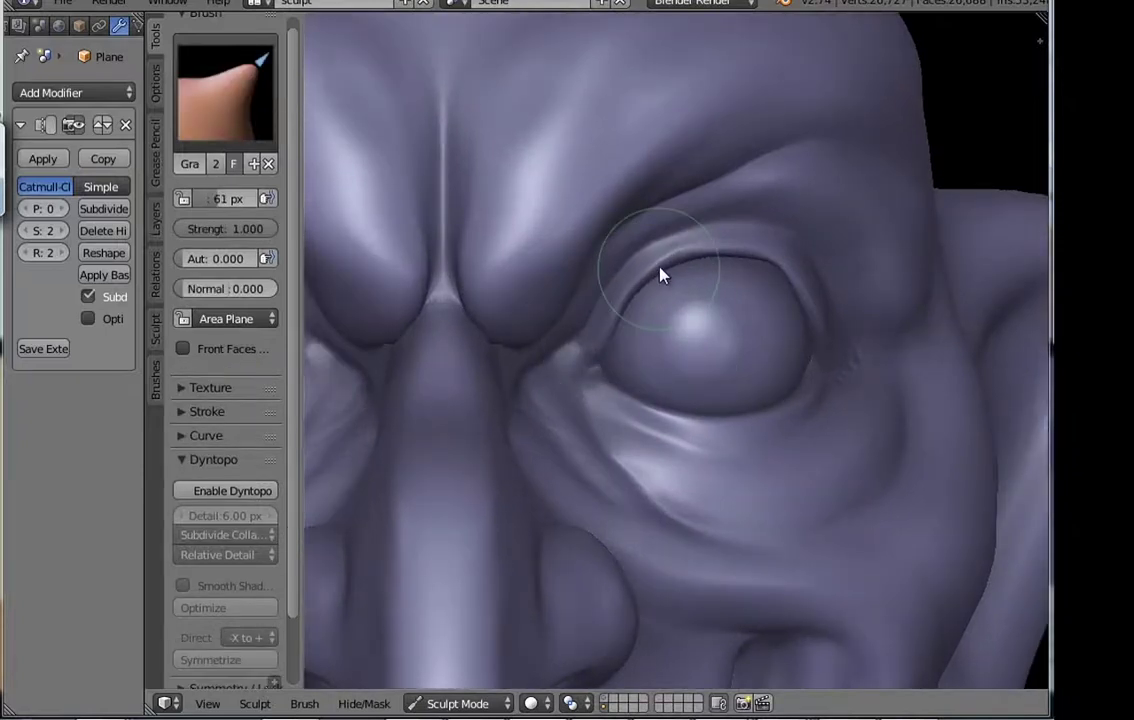
pyautogui.moveTo(673, 268)
pyautogui.mouseDown(button='middle')
pyautogui.moveTo(721, 271)
pyautogui.moveTo(770, 307)
pyautogui.moveTo(628, 400)
pyautogui.mouseUp(button='middle')
pyautogui.press('f')
pyautogui.click(694, 319)
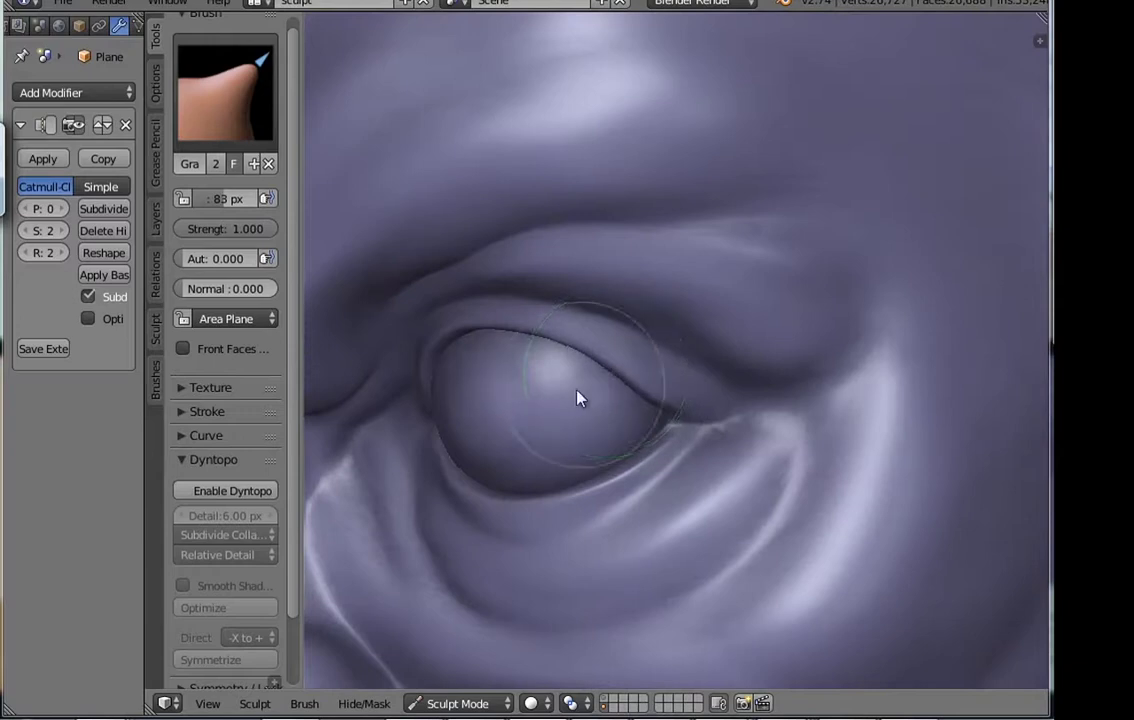
pyautogui.scroll(-3, 577, 398)
pyautogui.scroll(-3, 668, 388)
pyautogui.scroll(-2, 702, 395)
pyautogui.moveTo(700, 440)
pyautogui.mouseDown(button='middle')
pyautogui.moveTo(747, 392)
pyautogui.moveTo(623, 324)
pyautogui.mouseUp(button='middle')
pyautogui.scroll(2, 600, 337)
pyautogui.scroll(2, 720, 343)
pyautogui.moveTo(720, 343); pyautogui.dragTo(701, 375, button='middle')
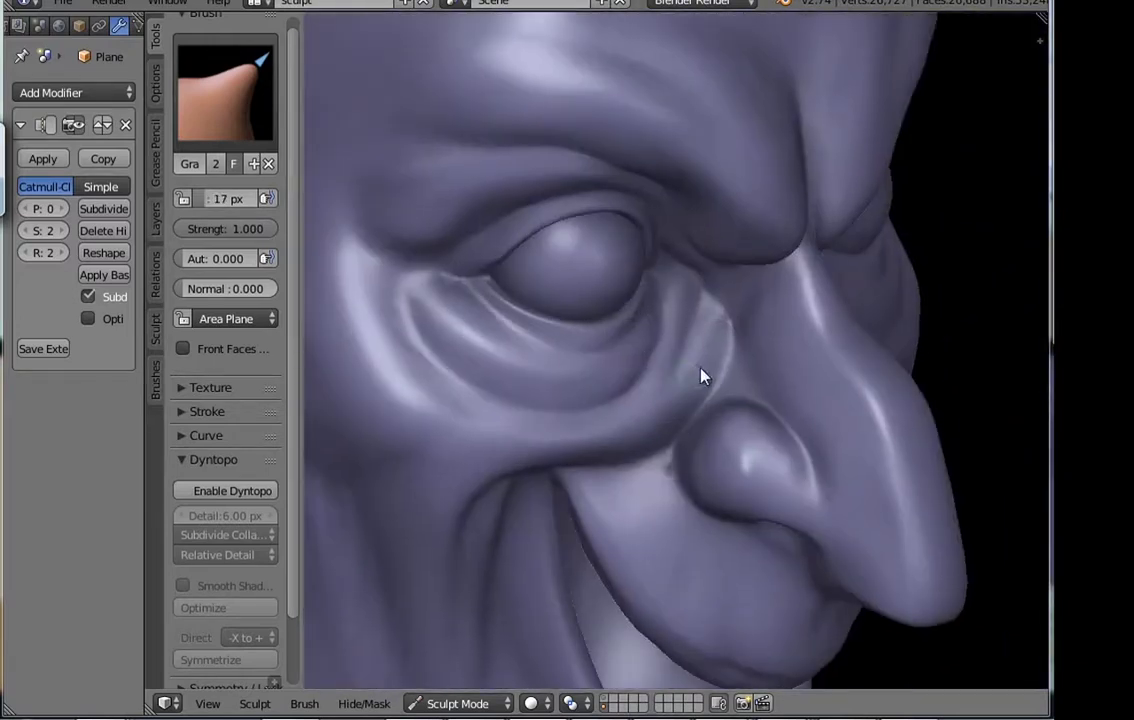
pyautogui.scroll(2, 711, 337)
pyautogui.scroll(2, 714, 385)
pyautogui.scroll(-1, 670, 370)
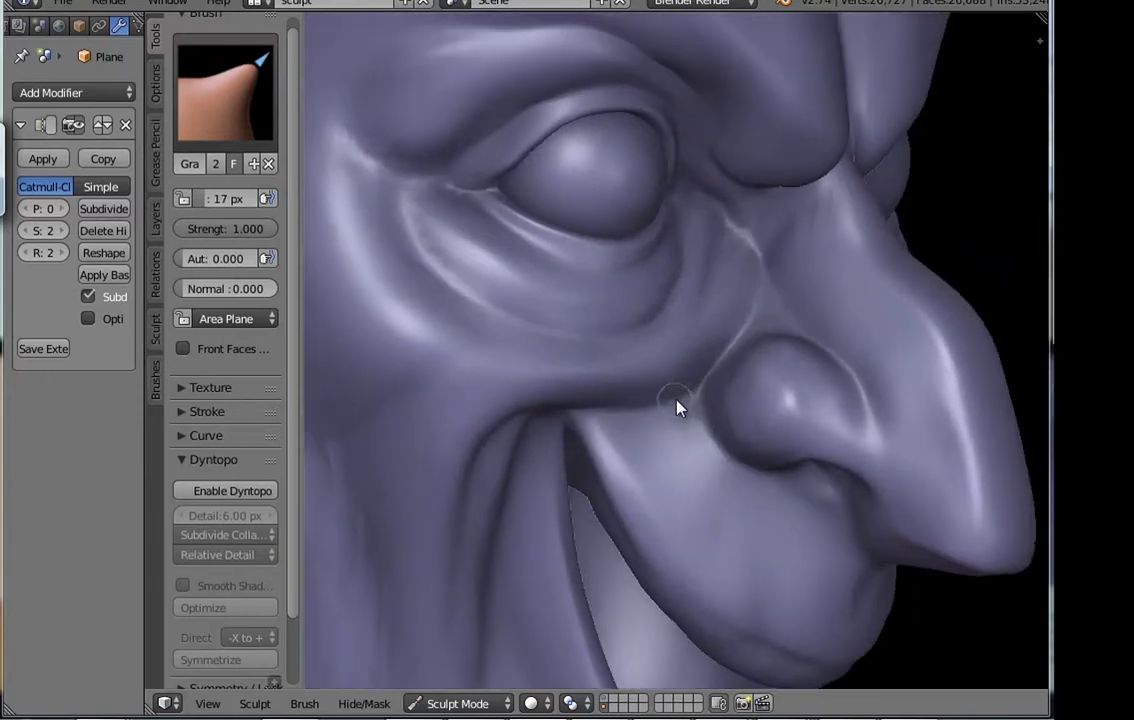
# Step: Cut creases between the eyes and the nose with the Crease brush
pyautogui.hotkey('shift', 'c')
pyautogui.moveTo(663, 410); pyautogui.dragTo(699, 380, button='middle')
pyautogui.scroll(1, 678, 378)
pyautogui.scroll(-2, 650, 380)
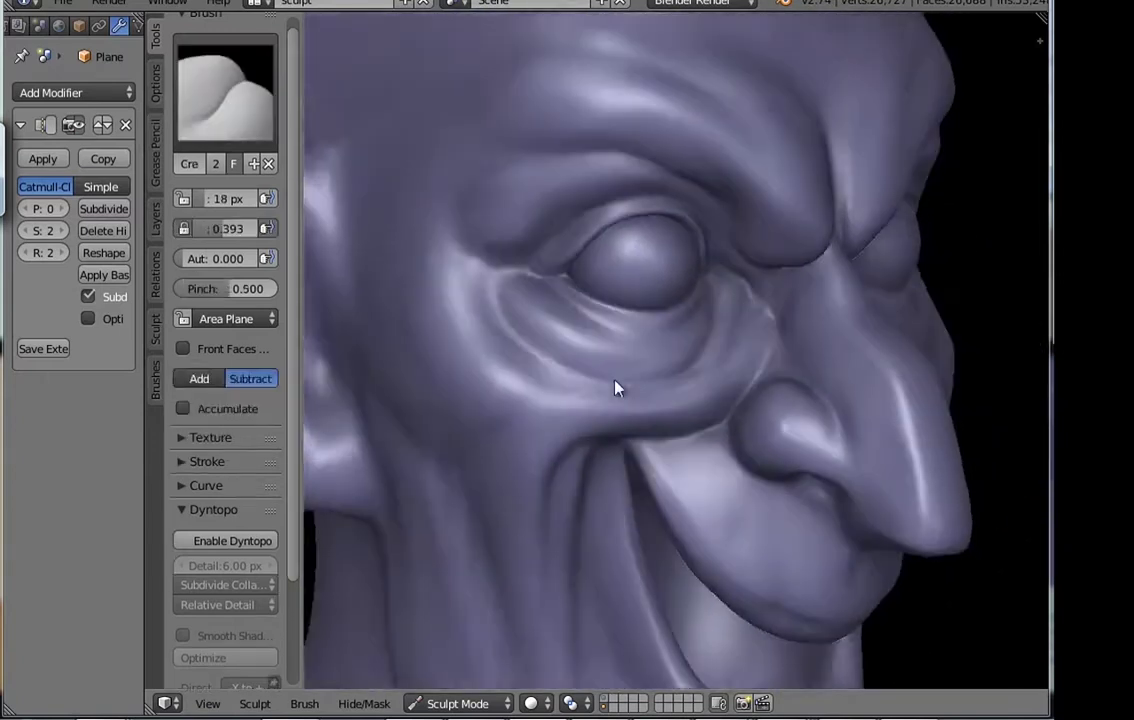
pyautogui.scroll(-1, 550, 388)
pyautogui.moveTo(491, 390)
pyautogui.mouseDown(button='middle')
pyautogui.moveTo(582, 278)
pyautogui.moveTo(606, 298)
pyautogui.moveTo(615, 243)
pyautogui.moveTo(668, 276)
pyautogui.moveTo(602, 230)
pyautogui.mouseUp(button='middle')
pyautogui.press('c')
pyautogui.scroll(2, 530, 225)
# Step: Enlarge the Clay brush to 42 px, then 57 px, viewing the head three-quarter front
pyautogui.press('f')
pyautogui.click(678, 321)
pyautogui.scroll(-2, 678, 321)
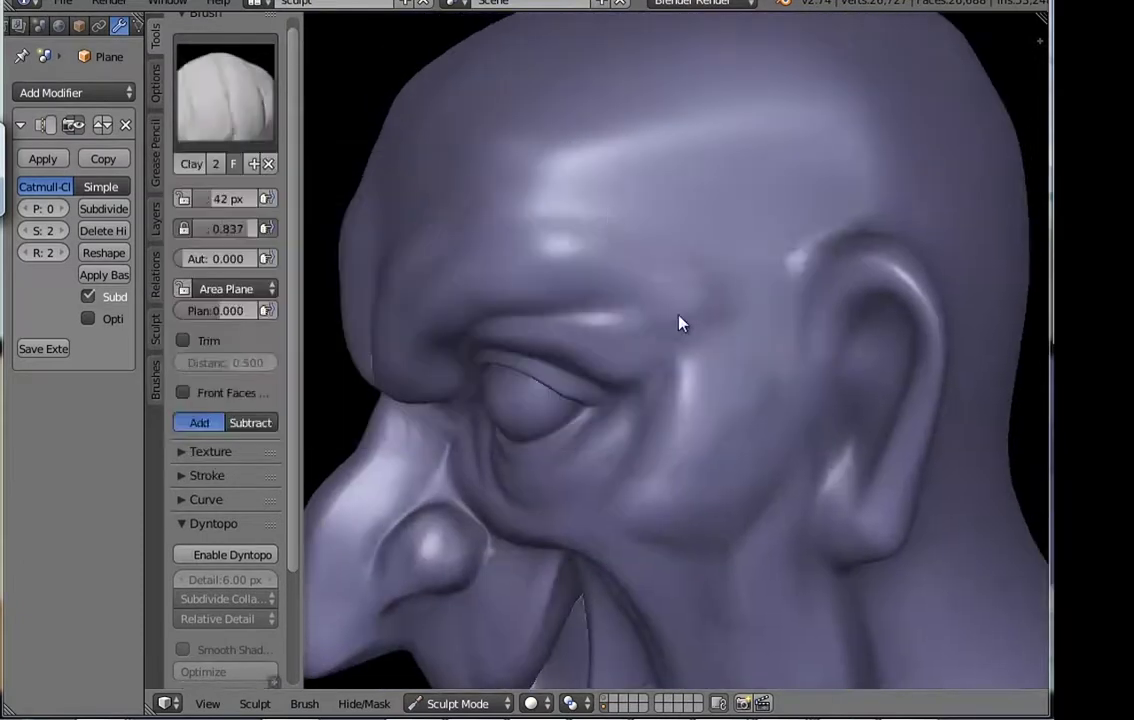
pyautogui.moveTo(711, 268); pyautogui.dragTo(810, 273, button='middle')
pyautogui.scroll(2, 790, 300)
pyautogui.moveTo(770, 318)
pyautogui.mouseDown(button='middle')
pyautogui.moveTo(810, 316)
pyautogui.moveTo(764, 319)
pyautogui.moveTo(699, 243)
pyautogui.moveTo(843, 300)
pyautogui.moveTo(833, 314)
pyautogui.moveTo(762, 276)
pyautogui.moveTo(720, 360)
pyautogui.moveTo(640, 347)
pyautogui.moveTo(731, 304)
pyautogui.moveTo(757, 314)
pyautogui.moveTo(740, 322)
pyautogui.moveTo(678, 269)
pyautogui.mouseUp(button='middle')
pyautogui.press('f')
pyautogui.click(727, 330)
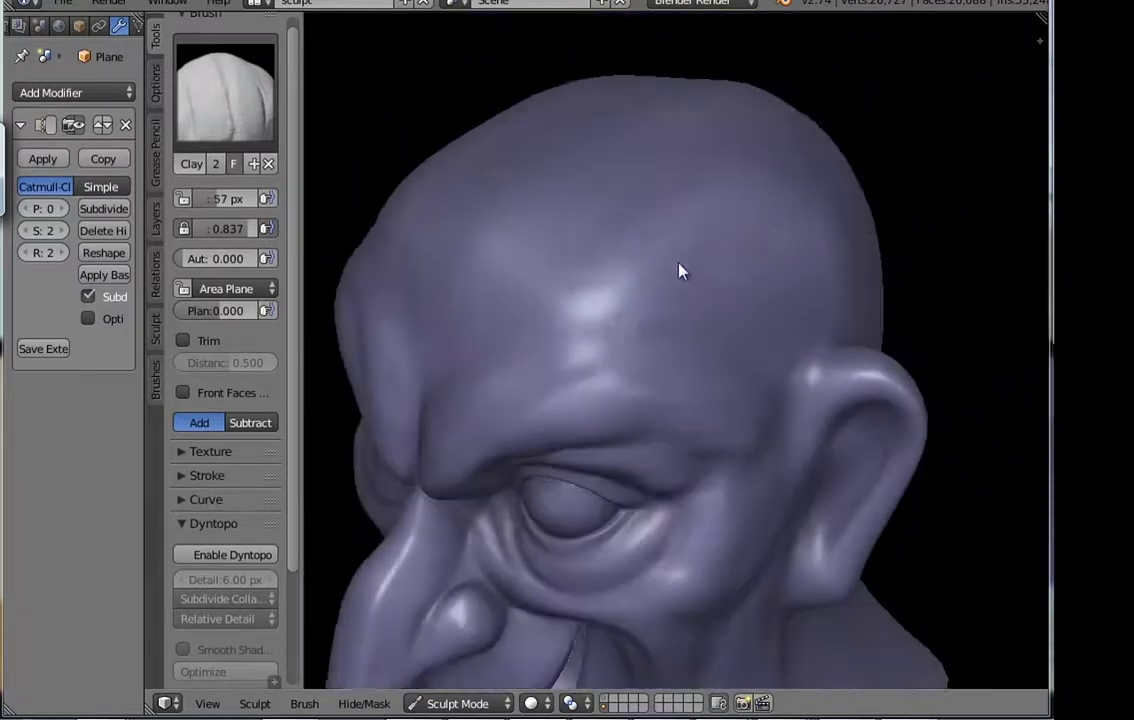
pyautogui.moveTo(709, 215)
pyautogui.mouseDown(button='middle')
pyautogui.moveTo(762, 228)
pyautogui.moveTo(630, 180)
pyautogui.moveTo(701, 258)
pyautogui.moveTo(638, 418)
pyautogui.mouseUp(button='middle')
pyautogui.scroll(4, 673, 372)
# Step: Set the Crease brush to about 17 px and zoom onto the grinning mouth
pyautogui.hotkey('shift', 'c')
pyautogui.moveTo(665, 365)
pyautogui.mouseDown(button='middle')
pyautogui.moveTo(699, 304)
pyautogui.moveTo(615, 235)
pyautogui.mouseUp(button='middle')
pyautogui.scroll(3, 730, 320)
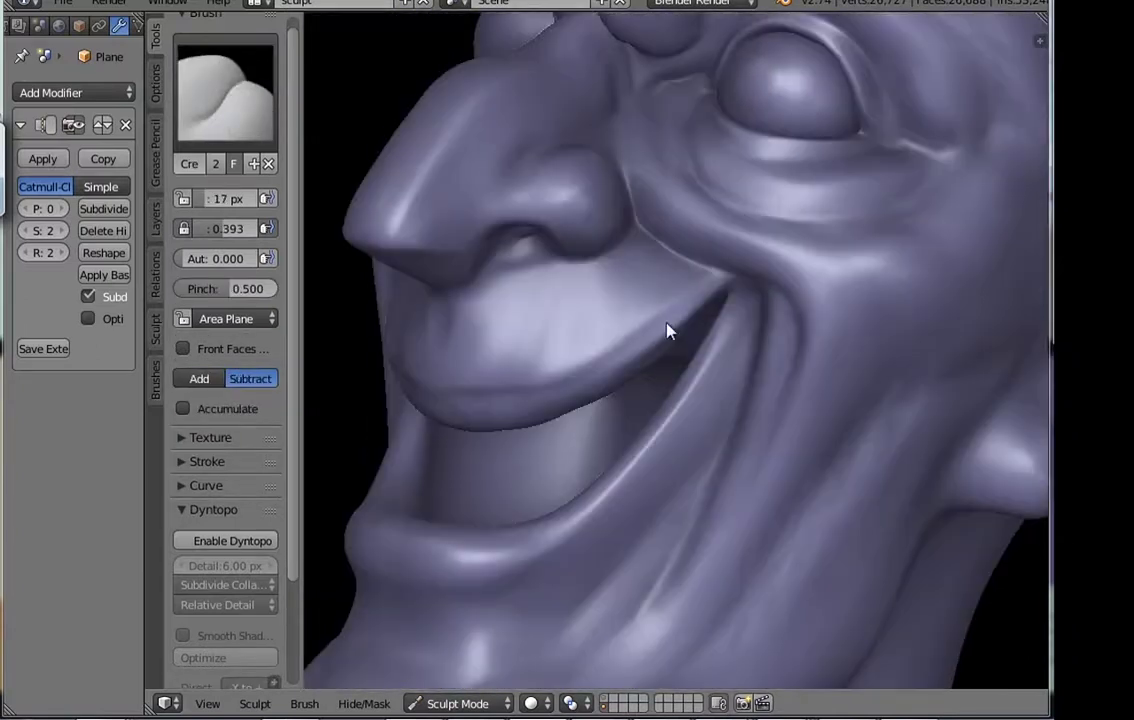
# Step: Score a small crease just below the nose with the Crease brush
pyautogui.moveTo(669, 332)
pyautogui.mouseDown(button='middle')
pyautogui.moveTo(701, 342)
pyautogui.moveTo(792, 289)
pyautogui.moveTo(812, 321)
pyautogui.moveTo(866, 296)
pyautogui.moveTo(757, 446)
pyautogui.moveTo(772, 430)
pyautogui.mouseUp(button='middle')
pyautogui.click(226, 92)
pyautogui.click(296, 203)
pyautogui.scroll(3, 700, 366)
pyautogui.scroll(-3, 772, 430)
pyautogui.hotkey('shift', 'c')
pyautogui.scroll(3, 686, 397)
pyautogui.click(680, 390)
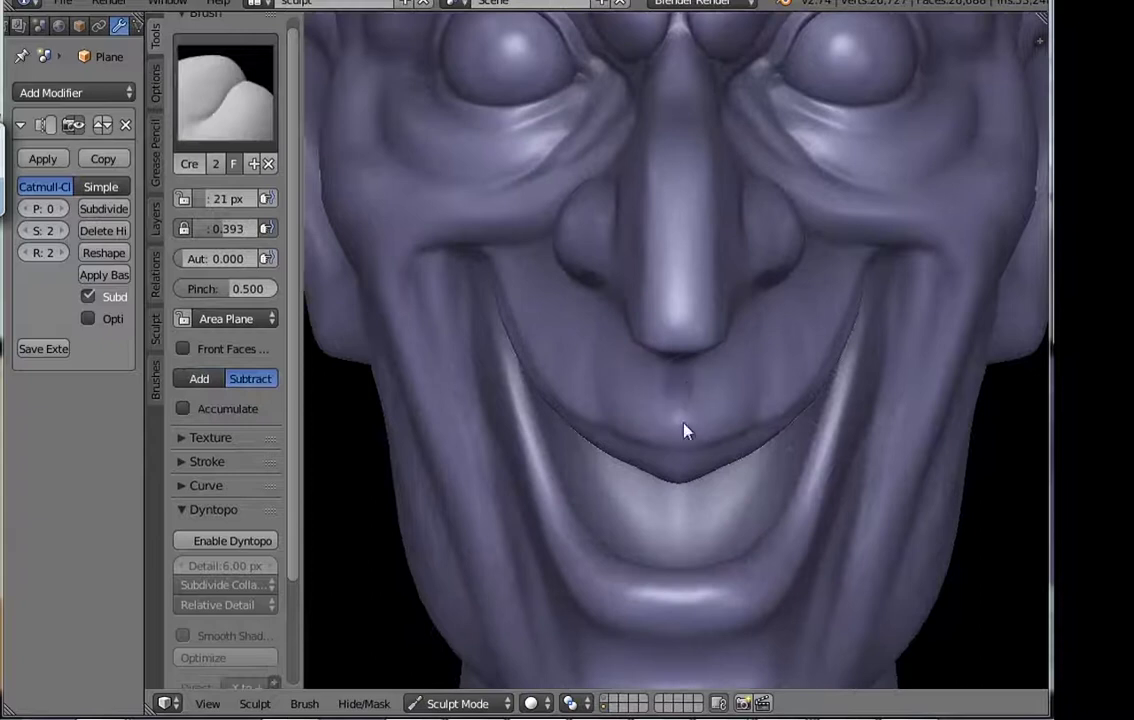
# Step: Pick the Clay brush and build up form around the eye and nose
pyautogui.moveTo(641, 438)
pyautogui.mouseDown(button='middle')
pyautogui.moveTo(726, 450)
pyautogui.moveTo(677, 444)
pyautogui.mouseUp(button='middle')
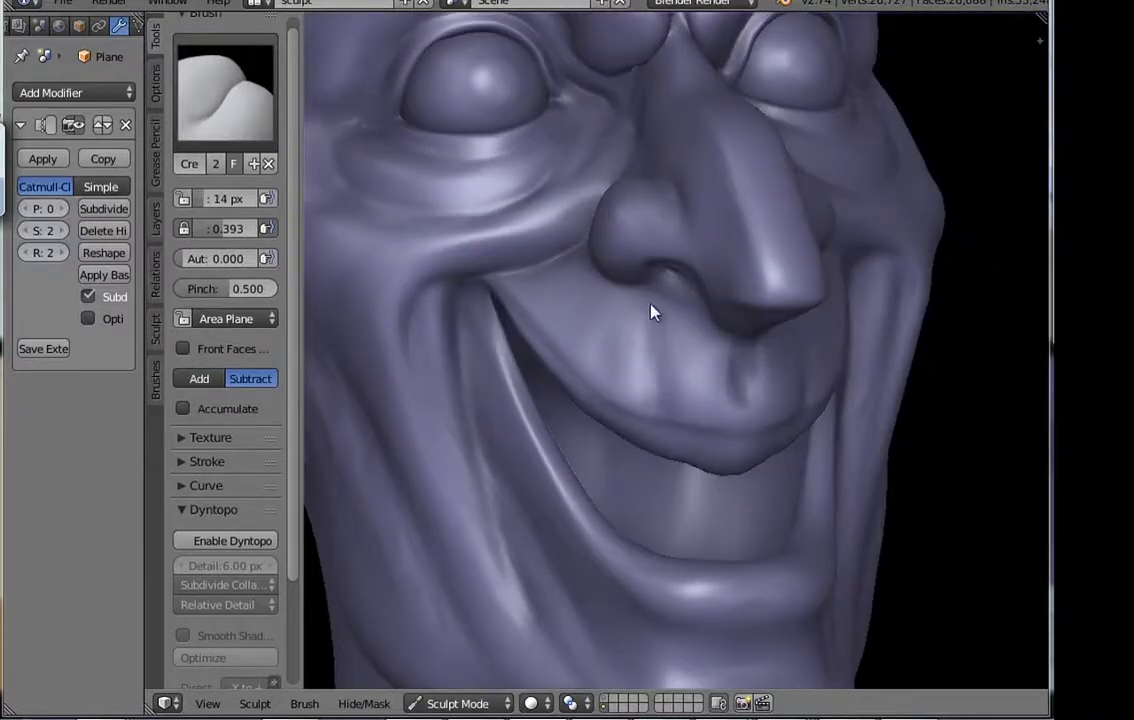
pyautogui.moveTo(651, 313)
pyautogui.mouseDown(button='middle')
pyautogui.moveTo(653, 332)
pyautogui.moveTo(607, 332)
pyautogui.mouseUp(button='middle')
pyautogui.scroll(-3, 625, 413)
pyautogui.moveTo(625, 413)
pyautogui.mouseDown(button='middle')
pyautogui.moveTo(792, 317)
pyautogui.moveTo(810, 347)
pyautogui.mouseUp(button='middle')
pyautogui.scroll(4, 810, 347)
pyautogui.click(225, 90)
pyautogui.click(291, 215)
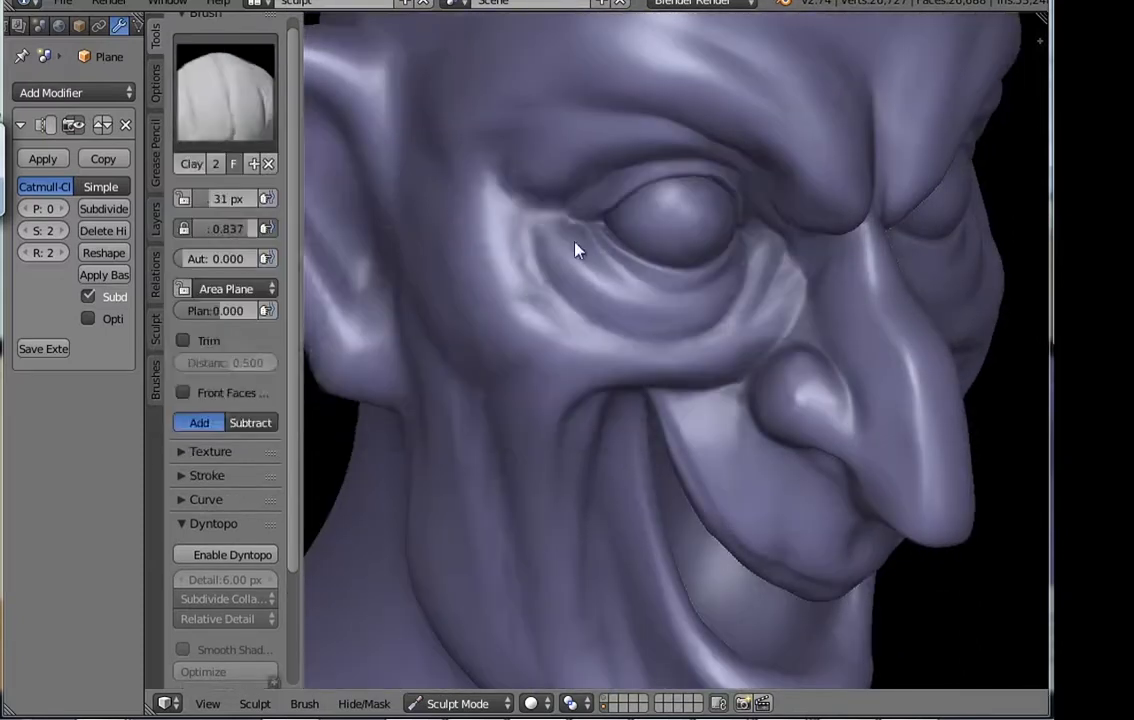
pyautogui.moveTo(577, 250); pyautogui.dragTo(401, 224, button='middle')
pyautogui.press('c')
pyautogui.moveTo(527, 217)
pyautogui.mouseDown(button='middle')
pyautogui.moveTo(562, 243)
pyautogui.moveTo(747, 311)
pyautogui.moveTo(856, 213)
pyautogui.moveTo(782, 282)
pyautogui.moveTo(772, 253)
pyautogui.moveTo(792, 226)
pyautogui.moveTo(792, 413)
pyautogui.moveTo(780, 322)
pyautogui.moveTo(712, 349)
pyautogui.mouseUp(button='middle')
# Step: Alternate Crease and Clay on the cheek, with Clay at 49 px and Crease at 21 px
pyautogui.hotkey('shift', 'c')
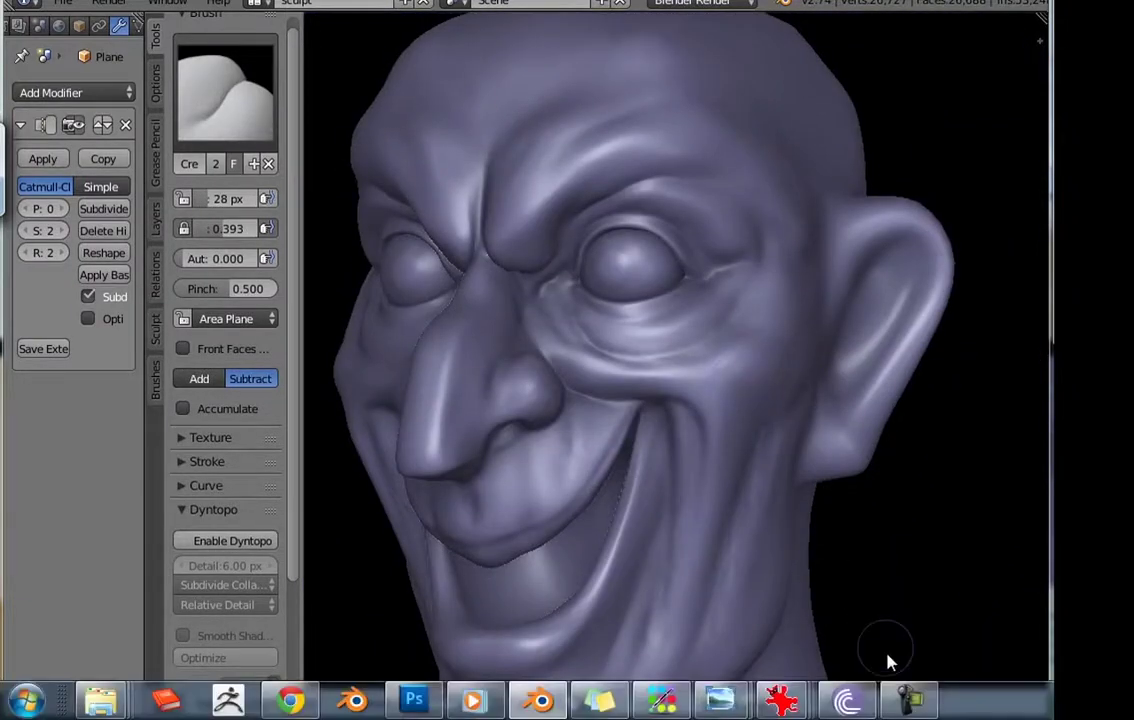
pyautogui.moveTo(966, 482)
pyautogui.mouseDown(button='middle')
pyautogui.moveTo(749, 327)
pyautogui.moveTo(772, 431)
pyautogui.moveTo(321, 177)
pyautogui.mouseUp(button='middle')
pyautogui.press('c')
pyautogui.moveTo(530, 327)
pyautogui.mouseDown(button='middle')
pyautogui.moveTo(633, 486)
pyautogui.moveTo(672, 434)
pyautogui.moveTo(668, 395)
pyautogui.moveTo(651, 435)
pyautogui.moveTo(663, 451)
pyautogui.mouseUp(button='middle')
pyautogui.hotkey('shift', 'c')
pyautogui.press('f')
pyautogui.click(638, 426)
pyautogui.moveTo(749, 423)
pyautogui.mouseDown(button='middle')
pyautogui.moveTo(607, 421)
pyautogui.moveTo(638, 473)
pyautogui.moveTo(678, 438)
pyautogui.moveTo(516, 256)
pyautogui.moveTo(630, 383)
pyautogui.moveTo(749, 362)
pyautogui.moveTo(711, 359)
pyautogui.moveTo(742, 388)
pyautogui.mouseUp(button='middle')
pyautogui.press('c')
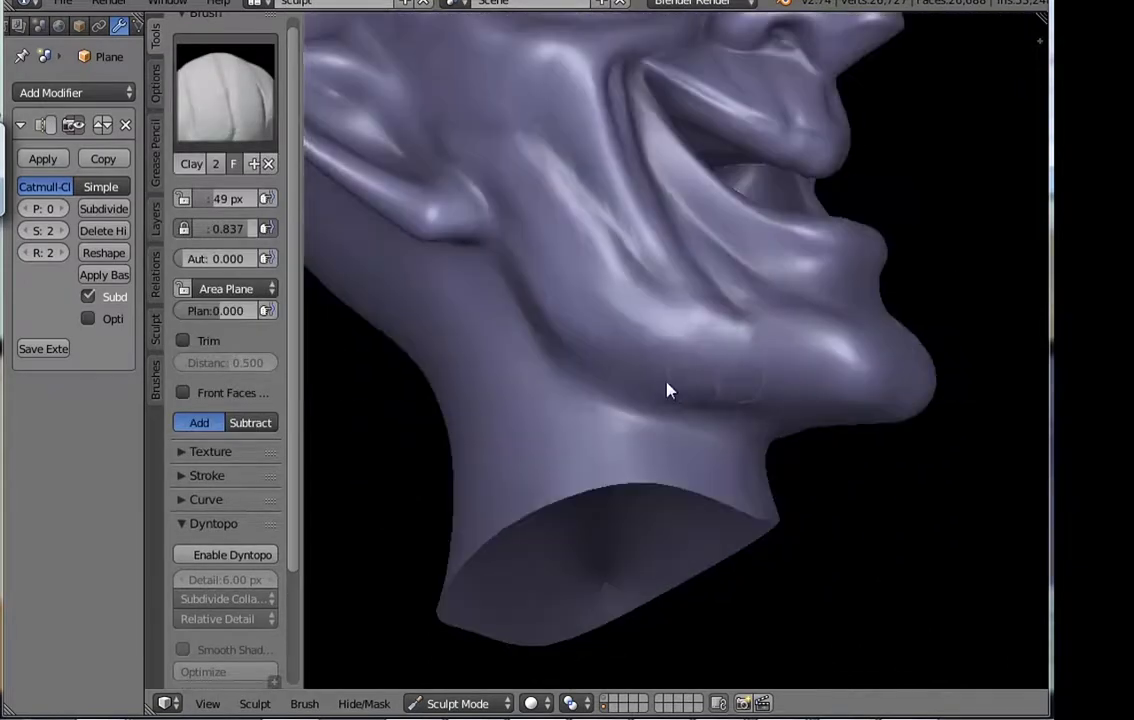
# Step: Work the smile folds with Clay at 62 px and Crease at 23 px
pyautogui.hotkey('shift', 'c')
pyautogui.moveTo(671, 390); pyautogui.dragTo(648, 443, button='middle')
pyautogui.moveTo(617, 334)
pyautogui.mouseDown(button='middle')
pyautogui.moveTo(635, 426)
pyautogui.moveTo(676, 426)
pyautogui.moveTo(764, 510)
pyautogui.moveTo(628, 590)
pyautogui.moveTo(711, 357)
pyautogui.moveTo(747, 483)
pyautogui.moveTo(716, 504)
pyautogui.moveTo(707, 437)
pyautogui.moveTo(734, 451)
pyautogui.mouseUp(button='middle')
pyautogui.press('c')
pyautogui.press('f')
pyautogui.click(514, 291)
pyautogui.hotkey('shift', 'c')
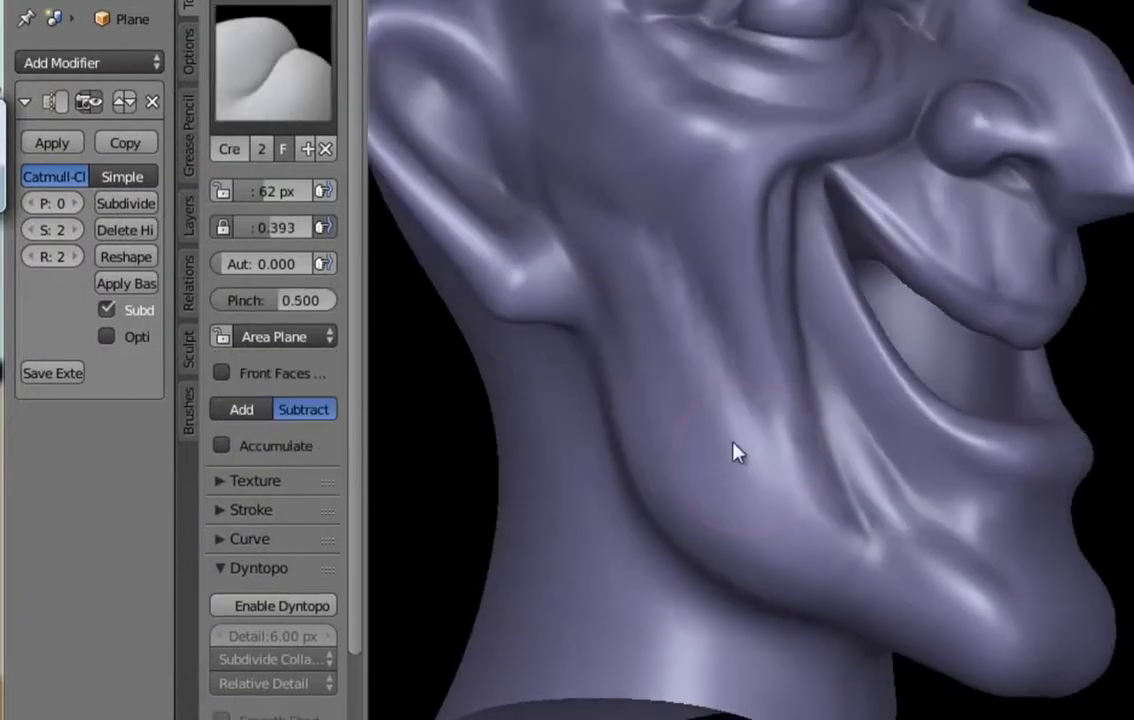
pyautogui.press('f')
pyautogui.click(726, 387)
pyautogui.moveTo(726, 387)
pyautogui.mouseDown(button='middle')
pyautogui.moveTo(752, 435)
pyautogui.moveTo(645, 400)
pyautogui.mouseUp(button='middle')
pyautogui.scroll(-3, 645, 400)
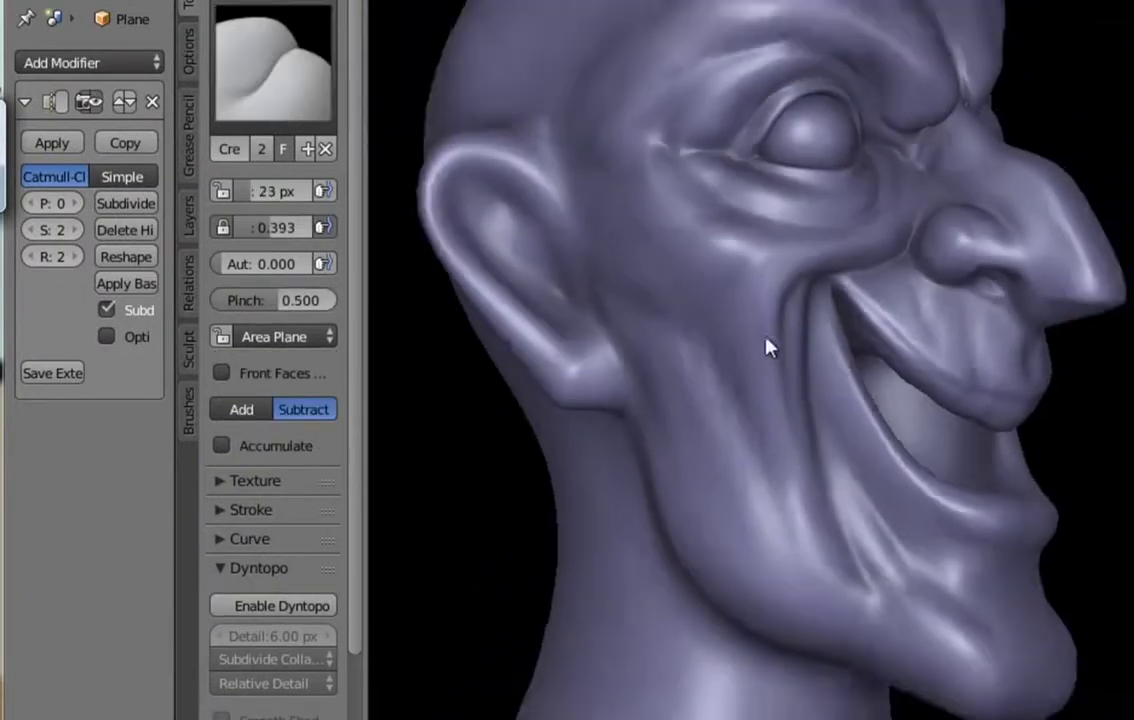
pyautogui.scroll(3, 767, 342)
# Step: Sculpt the grin from both profiles with Clay and Crease, ending in front view
pyautogui.press('c')
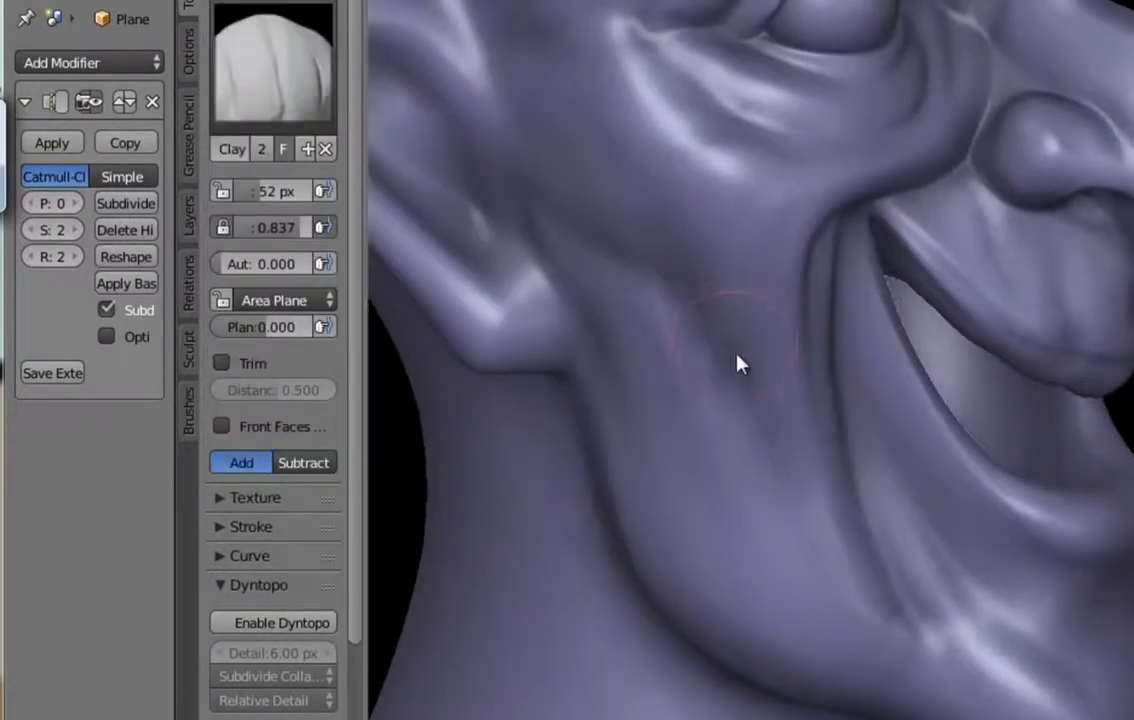
pyautogui.moveTo(737, 362)
pyautogui.mouseDown(button='middle')
pyautogui.moveTo(881, 347)
pyautogui.moveTo(931, 410)
pyautogui.mouseUp(button='middle')
pyautogui.moveTo(958, 456)
pyautogui.mouseDown(button='middle')
pyautogui.moveTo(964, 468)
pyautogui.moveTo(749, 448)
pyautogui.moveTo(724, 471)
pyautogui.mouseUp(button='middle')
pyautogui.hotkey('shift', 'c')
pyautogui.moveTo(760, 402)
pyautogui.mouseDown(button='middle')
pyautogui.moveTo(785, 481)
pyautogui.moveTo(742, 438)
pyautogui.moveTo(832, 432)
pyautogui.moveTo(823, 456)
pyautogui.moveTo(797, 405)
pyautogui.moveTo(775, 460)
pyautogui.moveTo(835, 506)
pyautogui.mouseUp(button='middle')
pyautogui.moveTo(767, 362); pyautogui.dragTo(779, 518, button='middle')
pyautogui.press('KP_1')
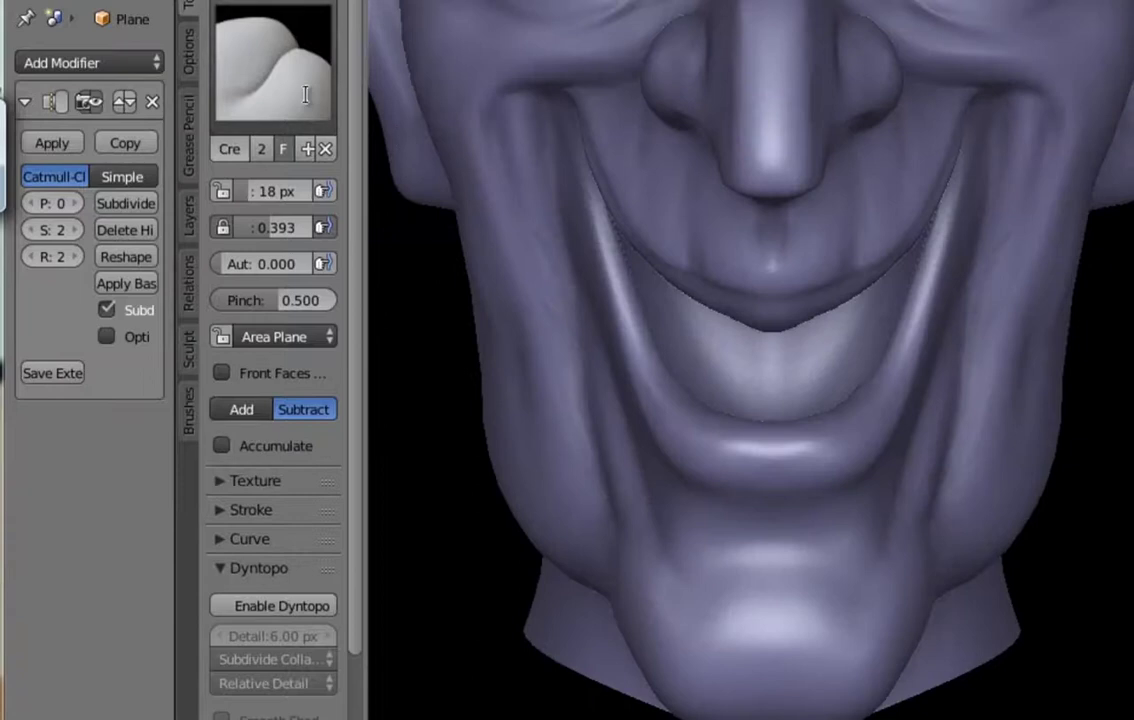
# Step: Add mass to the cheek, chin and neck with an enlarged Clay brush
pyautogui.press('c')
pyautogui.moveTo(557, 346); pyautogui.dragTo(754, 532, button='middle')
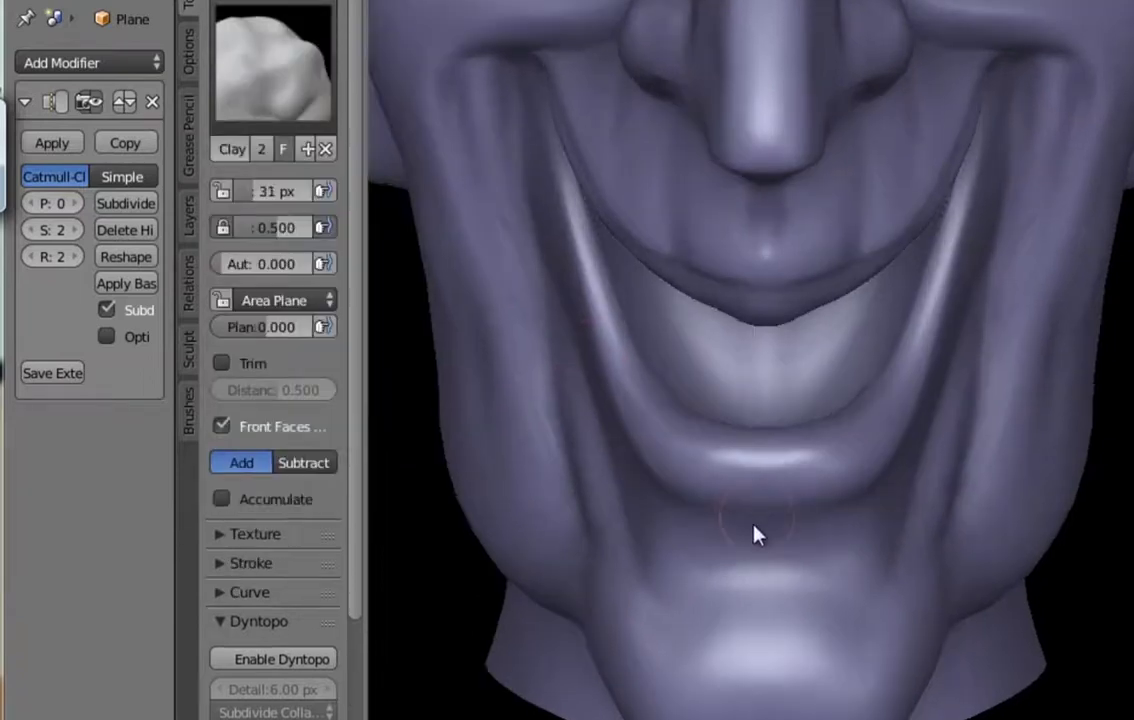
pyautogui.moveTo(671, 552); pyautogui.dragTo(772, 512, button='middle')
pyautogui.press('c')
pyautogui.moveTo(621, 280); pyautogui.dragTo(587, 281, button='middle')
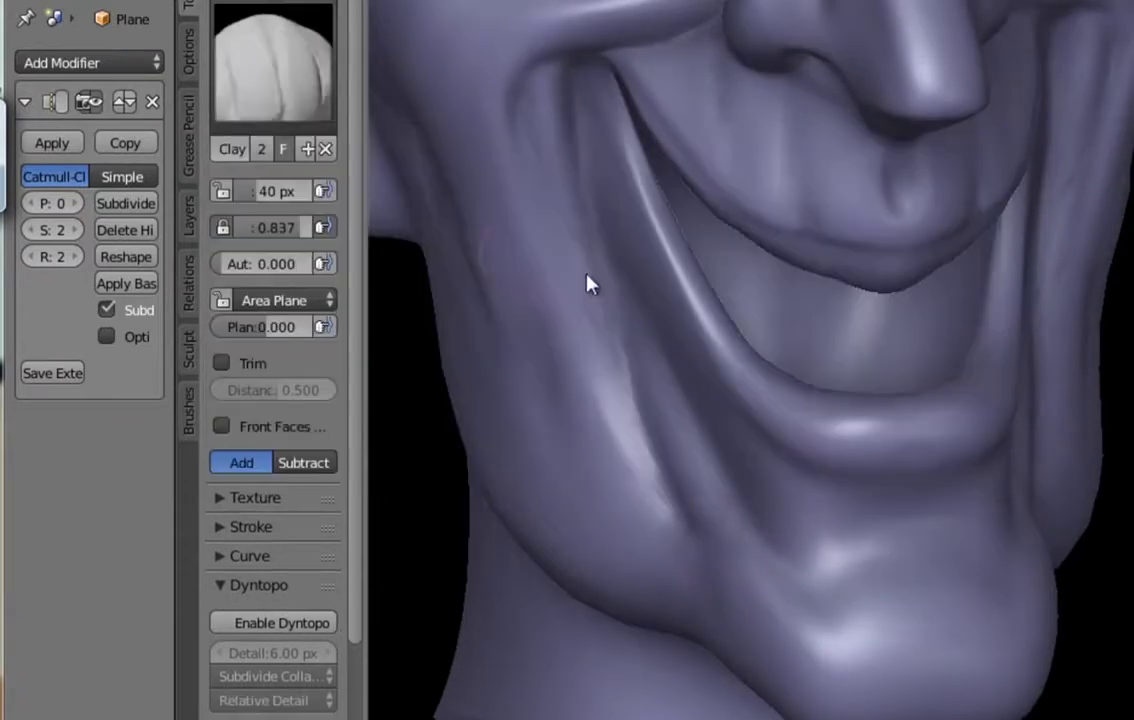
pyautogui.moveTo(822, 508); pyautogui.dragTo(906, 539, button='middle')
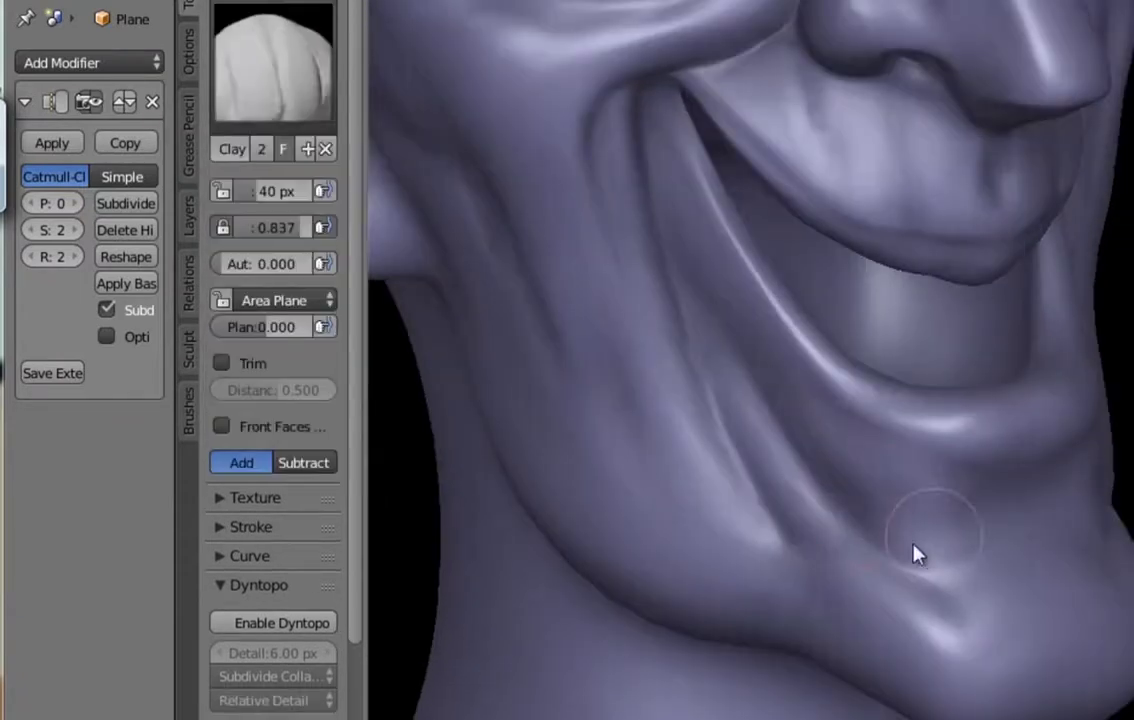
pyautogui.press('KP_1')
pyautogui.moveTo(790, 499); pyautogui.dragTo(731, 507, button='middle')
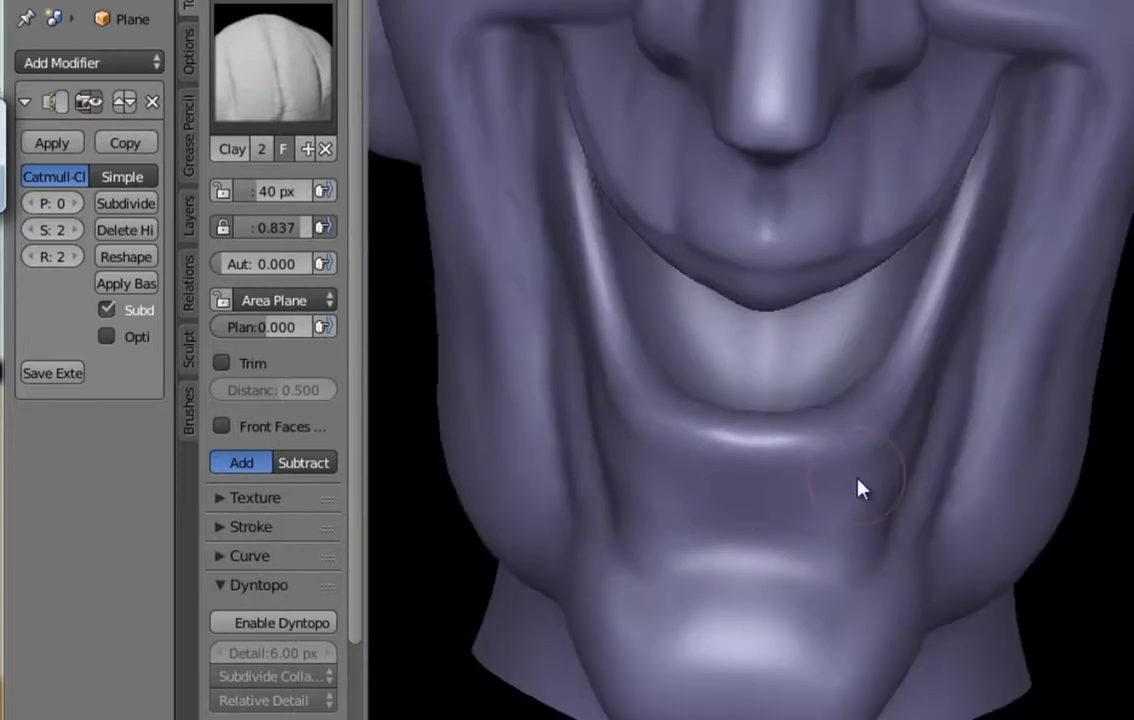
pyautogui.scroll(-2, 858, 486)
pyautogui.moveTo(876, 433)
pyautogui.mouseDown(button='middle')
pyautogui.moveTo(936, 450)
pyautogui.moveTo(757, 458)
pyautogui.moveTo(802, 468)
pyautogui.moveTo(787, 473)
pyautogui.moveTo(800, 491)
pyautogui.moveTo(800, 307)
pyautogui.mouseUp(button='middle')
# Step: Carve a crease along the cheek fold with the Crease brush at 28 px
pyautogui.hotkey('shift', 'c')
pyautogui.scroll(-2, 800, 307)
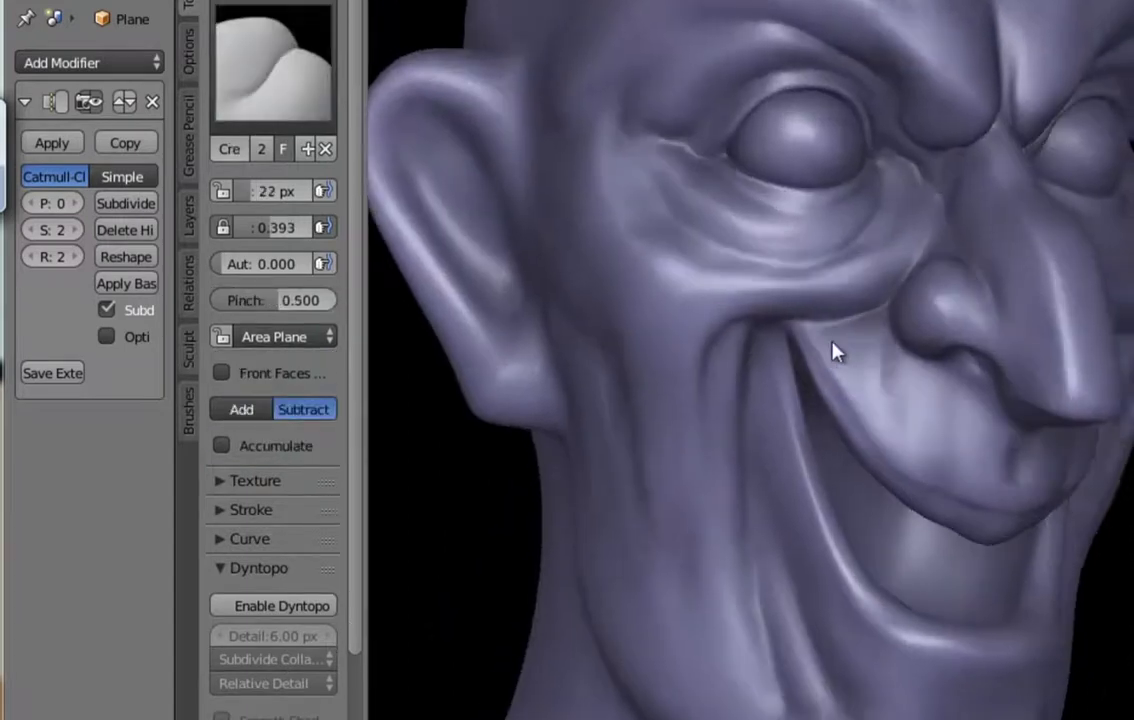
pyautogui.scroll(1, 835, 349)
pyautogui.press(']')
pyautogui.press(']')
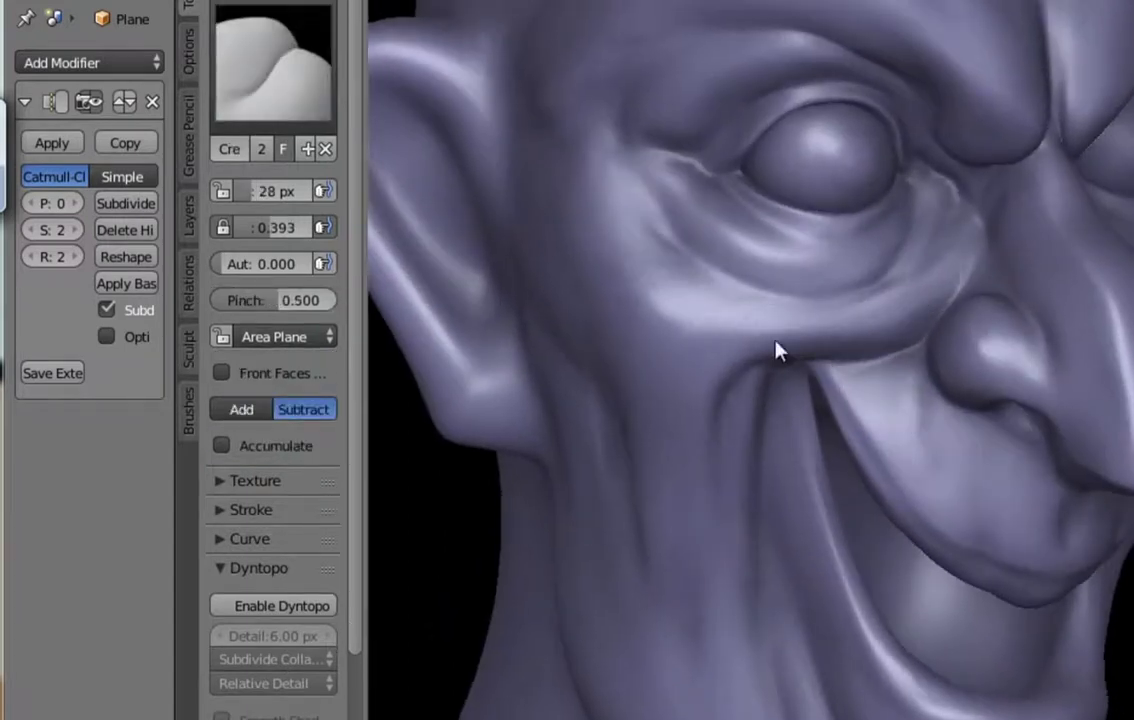
pyautogui.moveTo(777, 350); pyautogui.dragTo(855, 345)
pyautogui.scroll(-3, 855, 345)
pyautogui.moveTo(714, 309); pyautogui.dragTo(710, 368, button='middle')
# Step: Shape the side of the nose with Grab, then enlarge the Crease brush to 18 px
pyautogui.scroll(1, 710, 368)
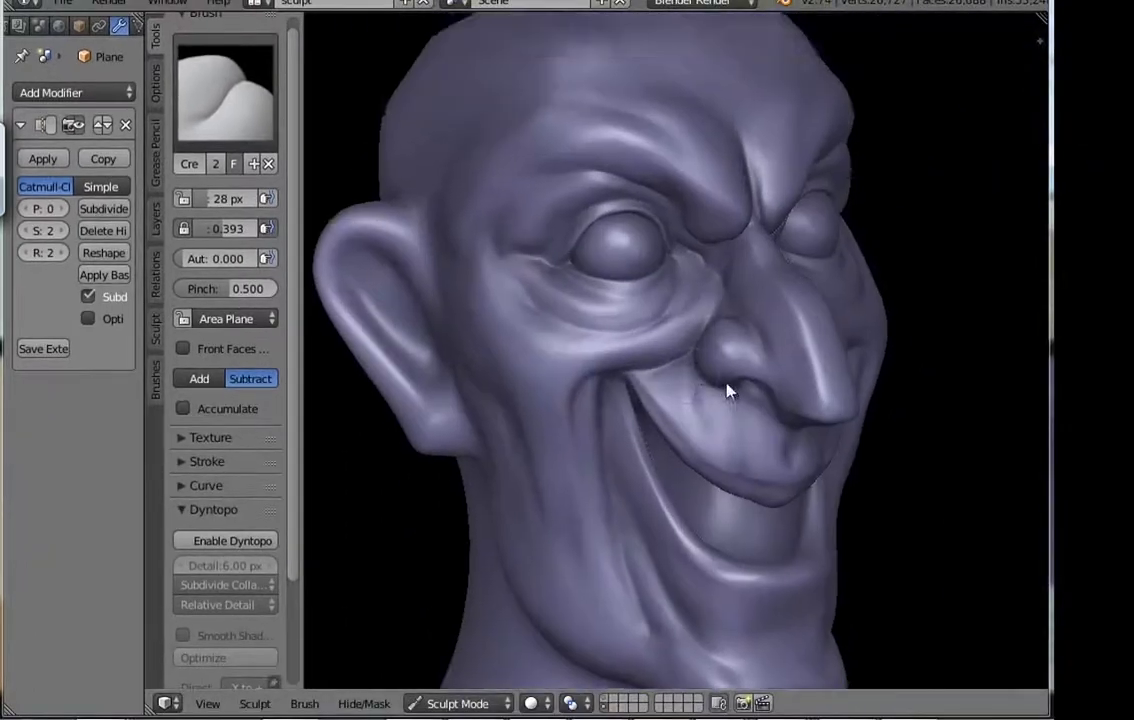
pyautogui.scroll(3, 729, 380)
pyautogui.scroll(2, 691, 357)
pyautogui.press('g')
pyautogui.moveTo(630, 288)
pyautogui.mouseDown(button='middle')
pyautogui.moveTo(767, 294)
pyautogui.moveTo(731, 375)
pyautogui.moveTo(696, 367)
pyautogui.moveTo(765, 341)
pyautogui.moveTo(747, 390)
pyautogui.mouseUp(button='middle')
pyautogui.hotkey('shift', 'c')
pyautogui.press(']')
pyautogui.press(']')
pyautogui.press(']')
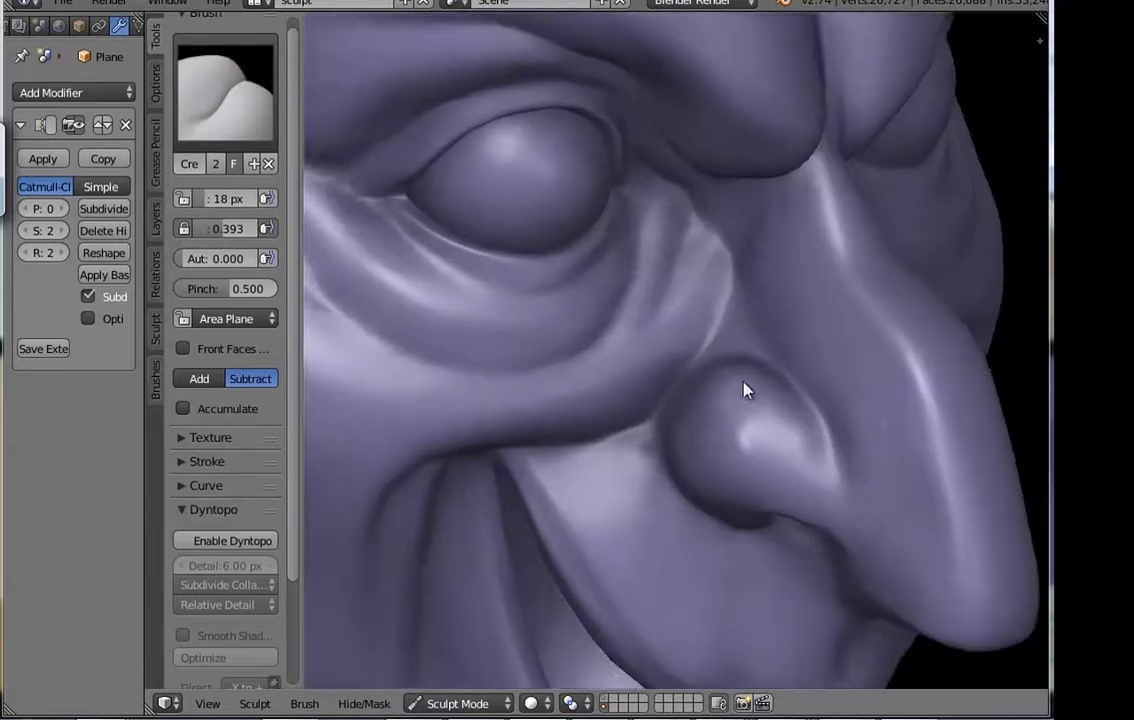
# Step: Sharpen the nose-cheek junction with the SculptDraw brush from a side-on view
pyautogui.click(225, 90)
pyautogui.click(577, 279)
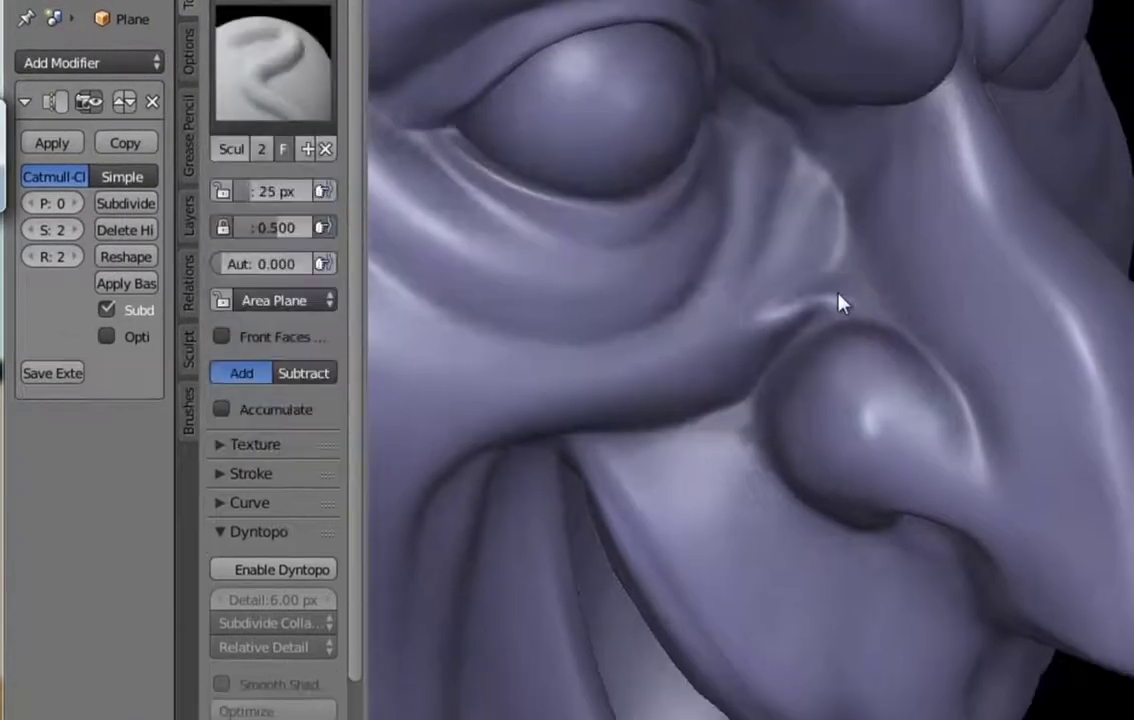
pyautogui.moveTo(856, 319)
pyautogui.mouseDown(button='middle')
pyautogui.moveTo(768, 320)
pyautogui.moveTo(653, 362)
pyautogui.moveTo(825, 392)
pyautogui.mouseUp(button='middle')
pyautogui.scroll(2, 760, 420)
pyautogui.moveTo(745, 415); pyautogui.dragTo(906, 362, button='middle')
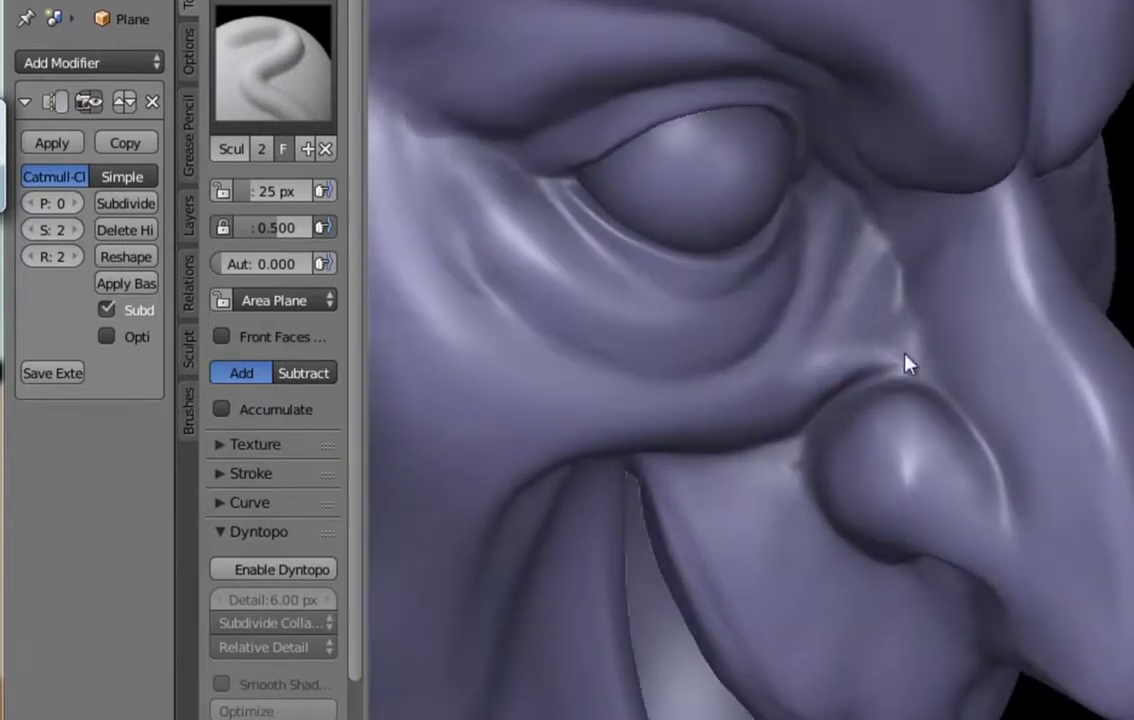
pyautogui.moveTo(906, 317)
pyautogui.mouseDown(button='middle')
pyautogui.moveTo(896, 241)
pyautogui.moveTo(787, 304)
pyautogui.moveTo(724, 316)
pyautogui.moveTo(734, 362)
pyautogui.moveTo(645, 443)
pyautogui.moveTo(721, 537)
pyautogui.moveTo(772, 435)
pyautogui.moveTo(833, 438)
pyautogui.moveTo(925, 519)
pyautogui.moveTo(926, 487)
pyautogui.moveTo(845, 456)
pyautogui.moveTo(778, 530)
pyautogui.mouseUp(button='middle')
# Step: Grab the chin outward into a heavier shape and resize Crease to 33 px
pyautogui.press('g')
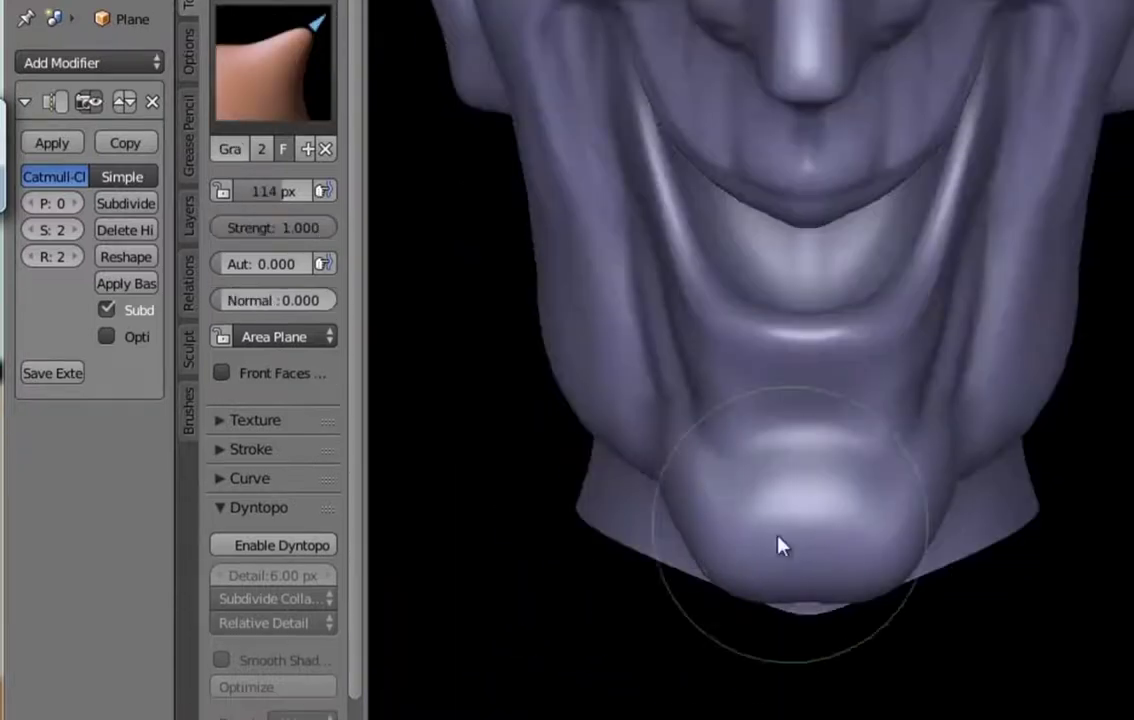
pyautogui.moveTo(686, 494)
pyautogui.mouseDown(button='middle')
pyautogui.moveTo(808, 515)
pyautogui.moveTo(866, 494)
pyautogui.moveTo(820, 625)
pyautogui.moveTo(830, 549)
pyautogui.moveTo(977, 370)
pyautogui.mouseUp(button='middle')
pyautogui.hotkey('shift', 'c')
pyautogui.press('f')
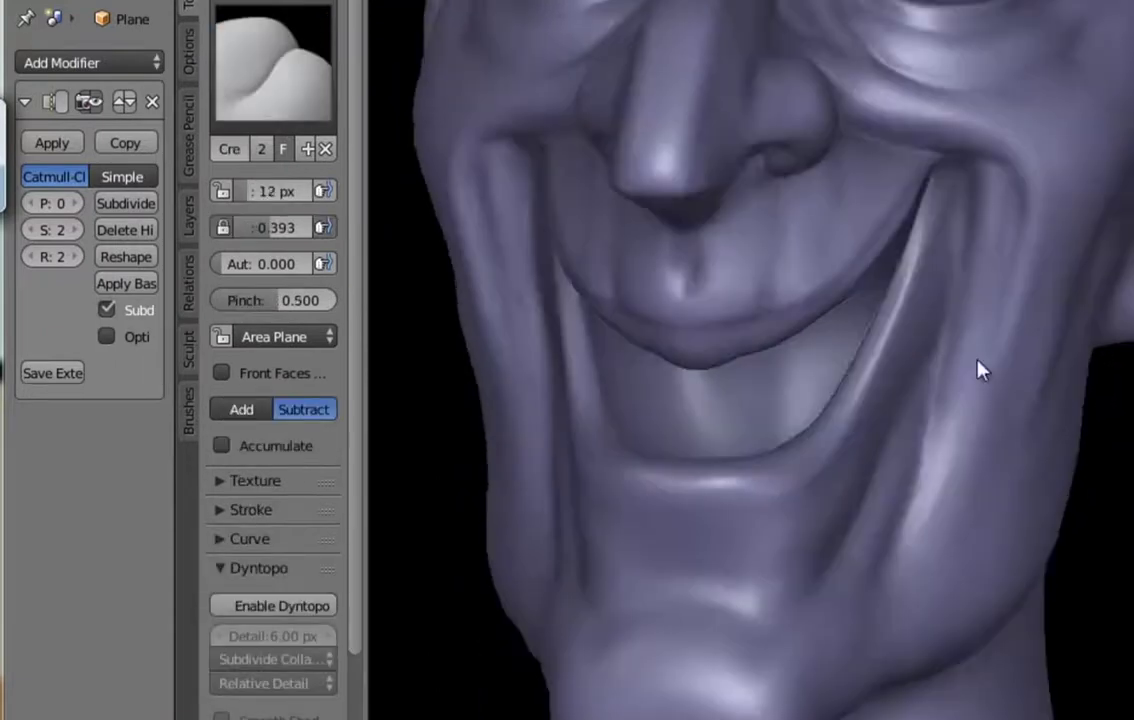
pyautogui.click(916, 438)
pyautogui.moveTo(916, 438)
pyautogui.mouseDown(button='middle')
pyautogui.moveTo(734, 305)
pyautogui.moveTo(792, 448)
pyautogui.moveTo(830, 380)
pyautogui.moveTo(734, 380)
pyautogui.moveTo(755, 433)
pyautogui.moveTo(661, 304)
pyautogui.moveTo(734, 440)
pyautogui.moveTo(790, 486)
pyautogui.moveTo(740, 476)
pyautogui.mouseUp(button='middle')
pyautogui.press('f')
pyautogui.click(734, 380)
# Step: Work the smile lines from the side with Clay, then the Crease brush
pyautogui.click(273, 60)
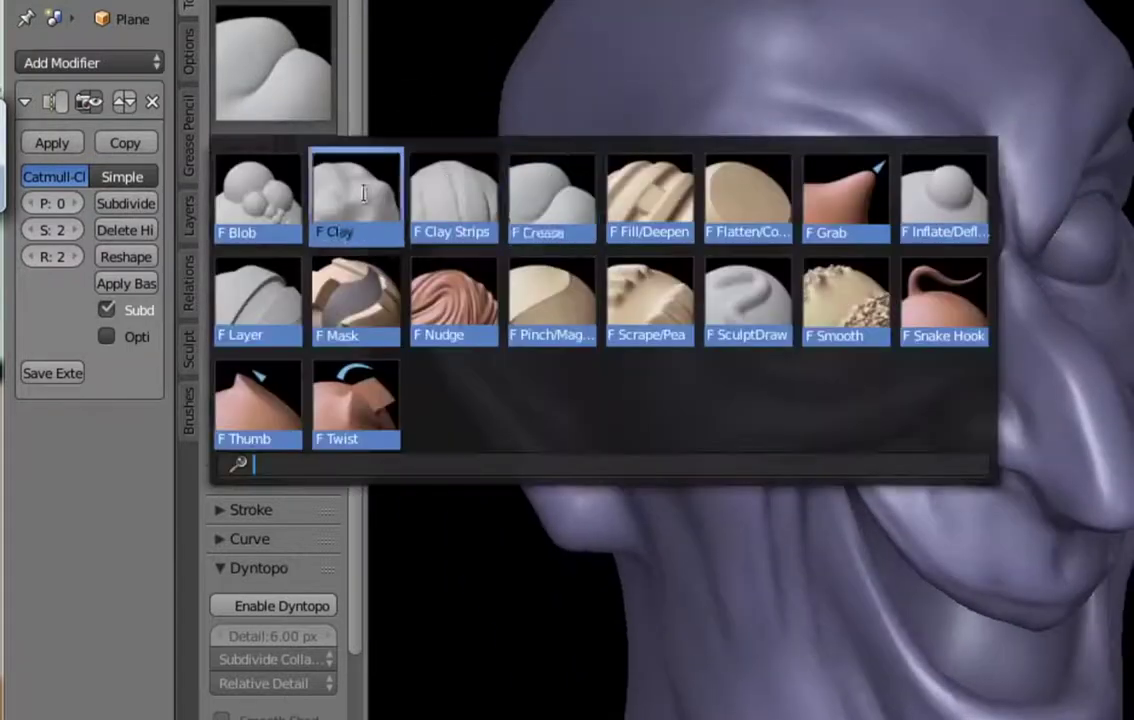
pyautogui.click(354, 190)
pyautogui.moveTo(700, 400); pyautogui.dragTo(792, 336, button='middle')
pyautogui.moveTo(711, 450)
pyautogui.mouseDown(button='middle')
pyautogui.moveTo(740, 428)
pyautogui.moveTo(855, 420)
pyautogui.moveTo(891, 337)
pyautogui.moveTo(787, 304)
pyautogui.moveTo(890, 388)
pyautogui.moveTo(777, 387)
pyautogui.moveTo(745, 320)
pyautogui.mouseUp(button='middle')
pyautogui.hotkey('shift', 'c')
pyautogui.moveTo(797, 268)
pyautogui.mouseDown(button='middle')
pyautogui.moveTo(787, 306)
pyautogui.moveTo(904, 190)
pyautogui.moveTo(1007, 400)
pyautogui.moveTo(922, 261)
pyautogui.moveTo(797, 271)
pyautogui.moveTo(785, 297)
pyautogui.moveTo(807, 319)
pyautogui.moveTo(857, 240)
pyautogui.mouseUp(button='middle')
# Step: Draw a raised stroke across the forehead with SculptDraw, enlarged to 24 px
pyautogui.click(272, 62)
pyautogui.click(850, 215)
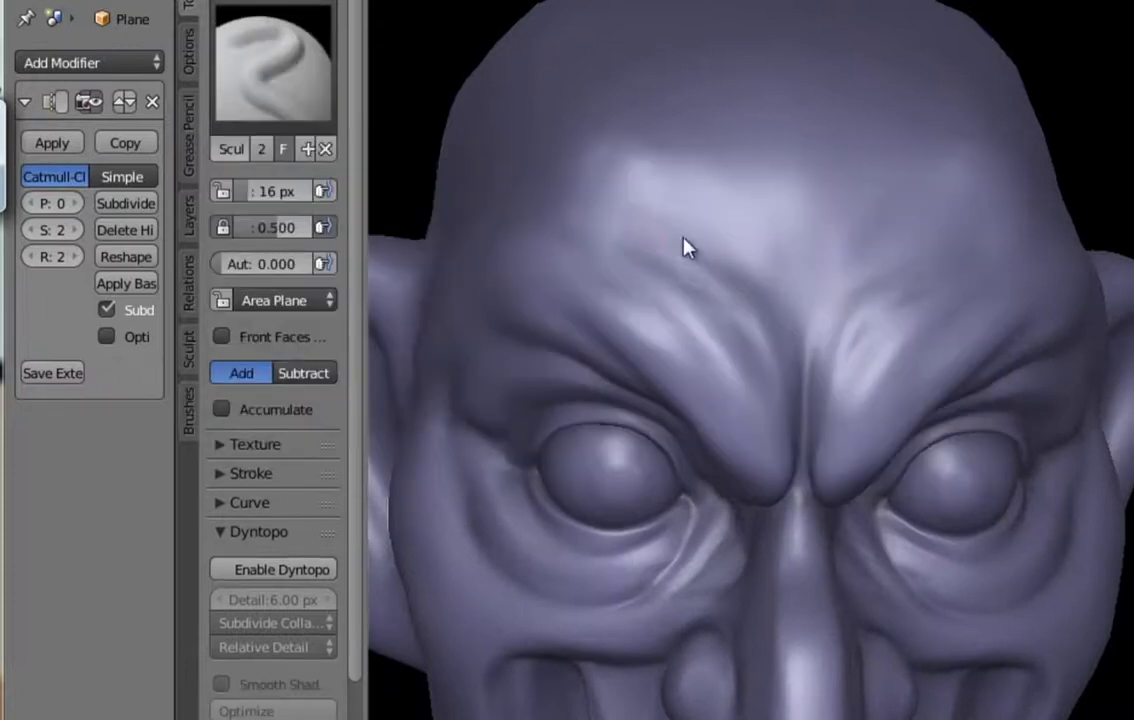
pyautogui.moveTo(683, 243)
pyautogui.mouseDown()
pyautogui.moveTo(633, 236)
pyautogui.moveTo(840, 258)
pyautogui.mouseUp()
pyautogui.press('f')
pyautogui.moveTo(900, 262); pyautogui.dragTo(917, 322, button='middle')
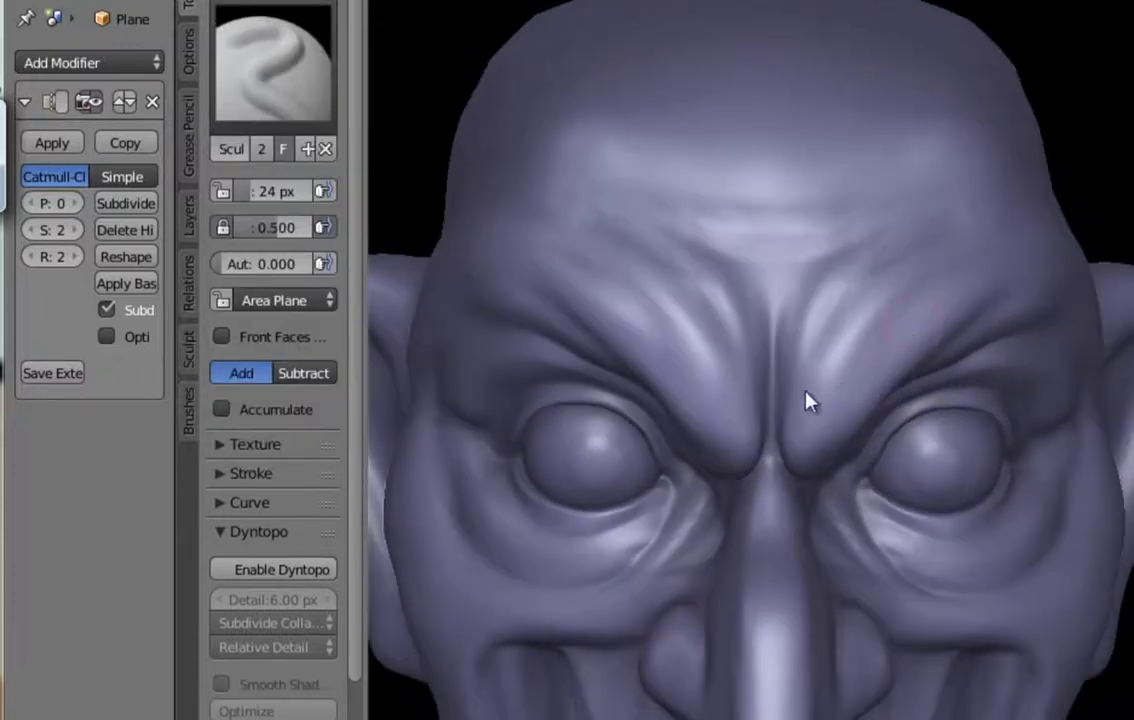
pyautogui.press('g')
pyautogui.moveTo(790, 392)
pyautogui.mouseDown(button='middle')
pyautogui.moveTo(807, 405)
pyautogui.moveTo(802, 395)
pyautogui.moveTo(765, 437)
pyautogui.mouseUp(button='middle')
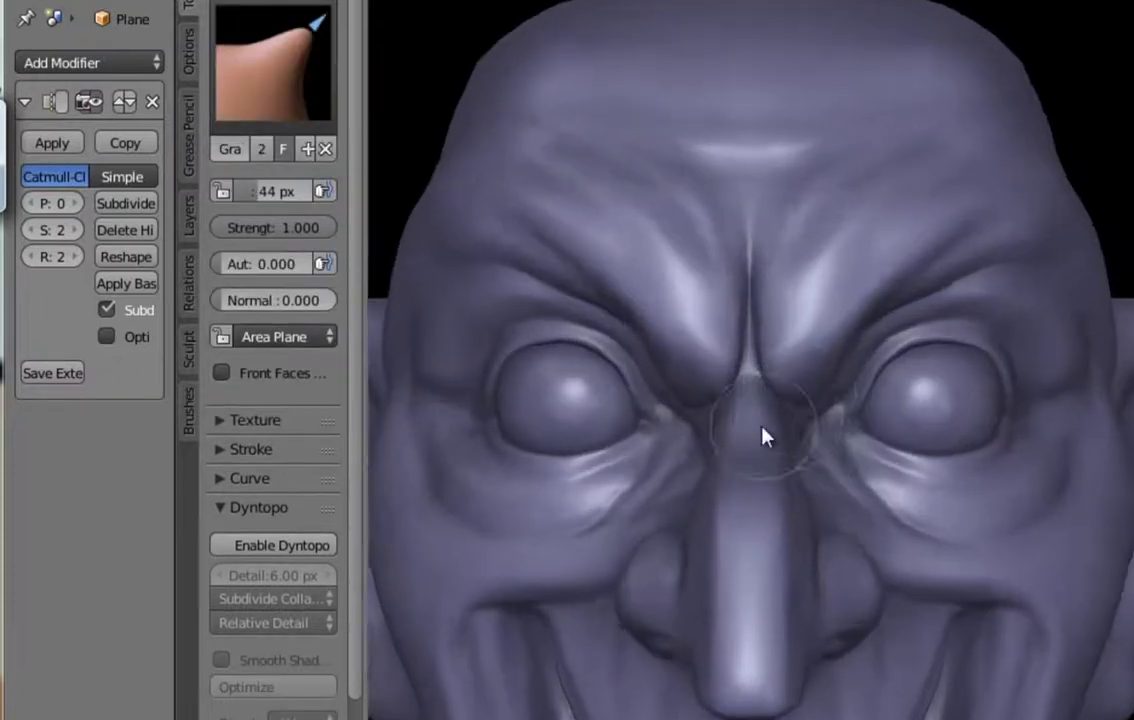
pyautogui.scroll(2, 899, 494)
# Step: Deepen the creases around the eye and jaw with a smaller Crease brush
pyautogui.hotkey('shift', 'c')
pyautogui.scroll(1, 840, 425)
pyautogui.scroll(1, 833, 461)
pyautogui.scroll(1, 828, 485)
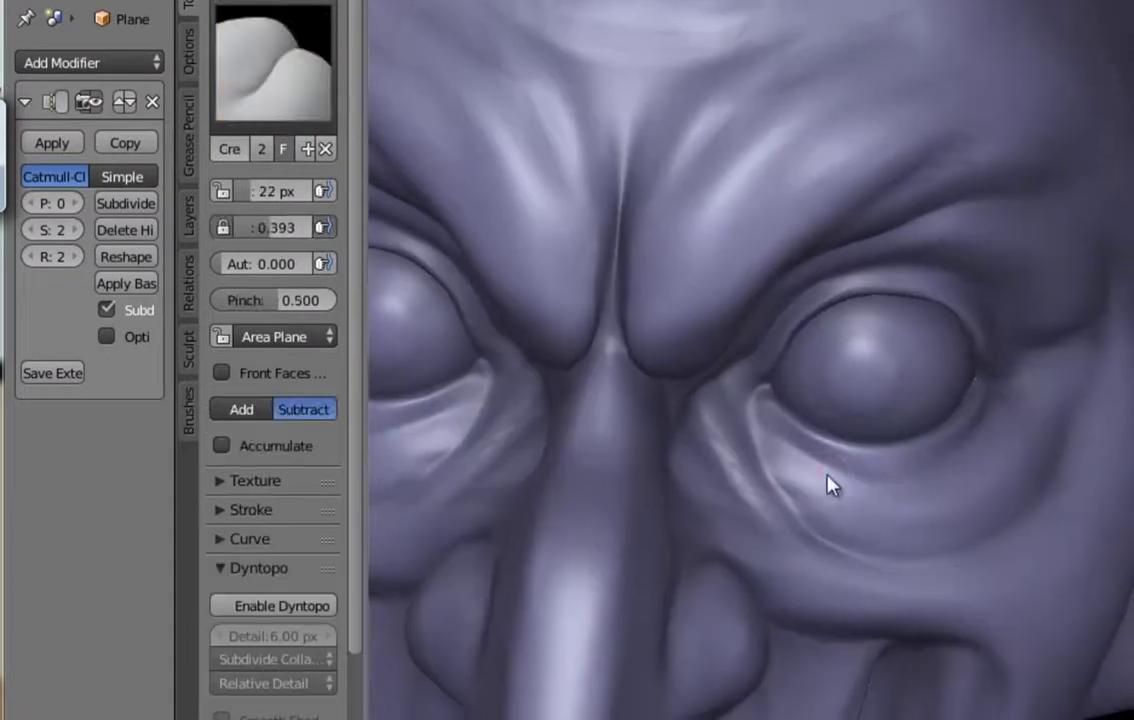
pyautogui.scroll(1, 829, 485)
pyautogui.scroll(1, 742, 451)
pyautogui.press('f')
pyautogui.scroll(1, 828, 489)
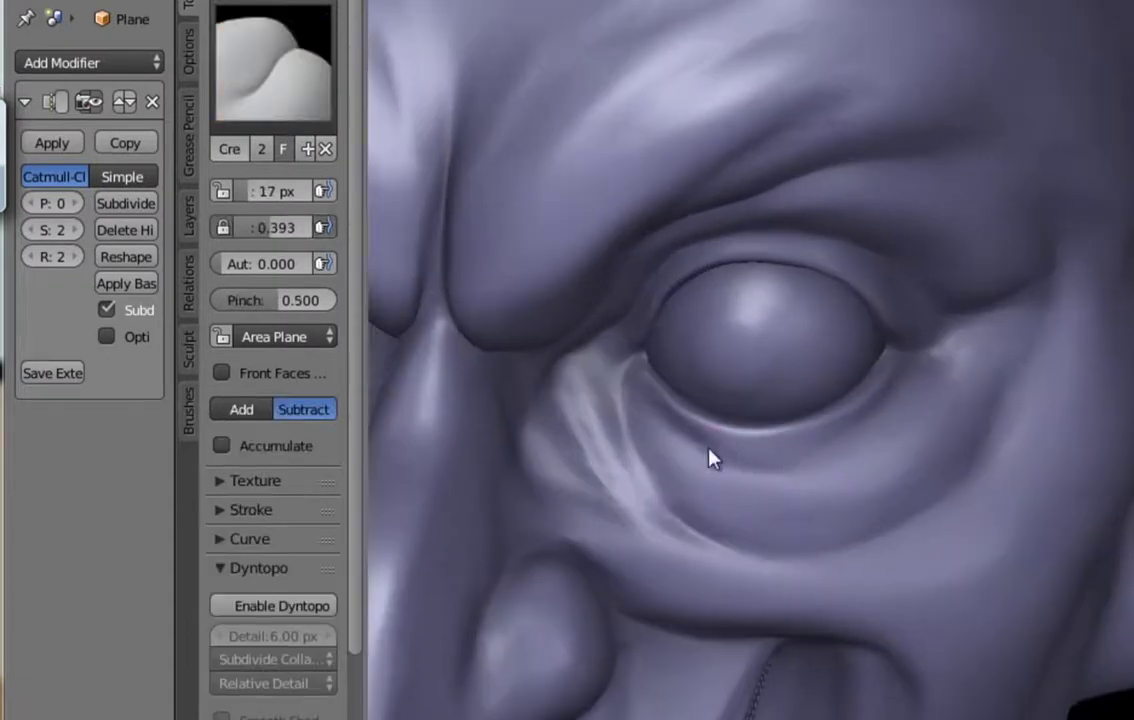
pyautogui.moveTo(712, 458)
pyautogui.mouseDown(button='middle')
pyautogui.moveTo(843, 443)
pyautogui.moveTo(848, 405)
pyautogui.moveTo(742, 438)
pyautogui.mouseUp(button='middle')
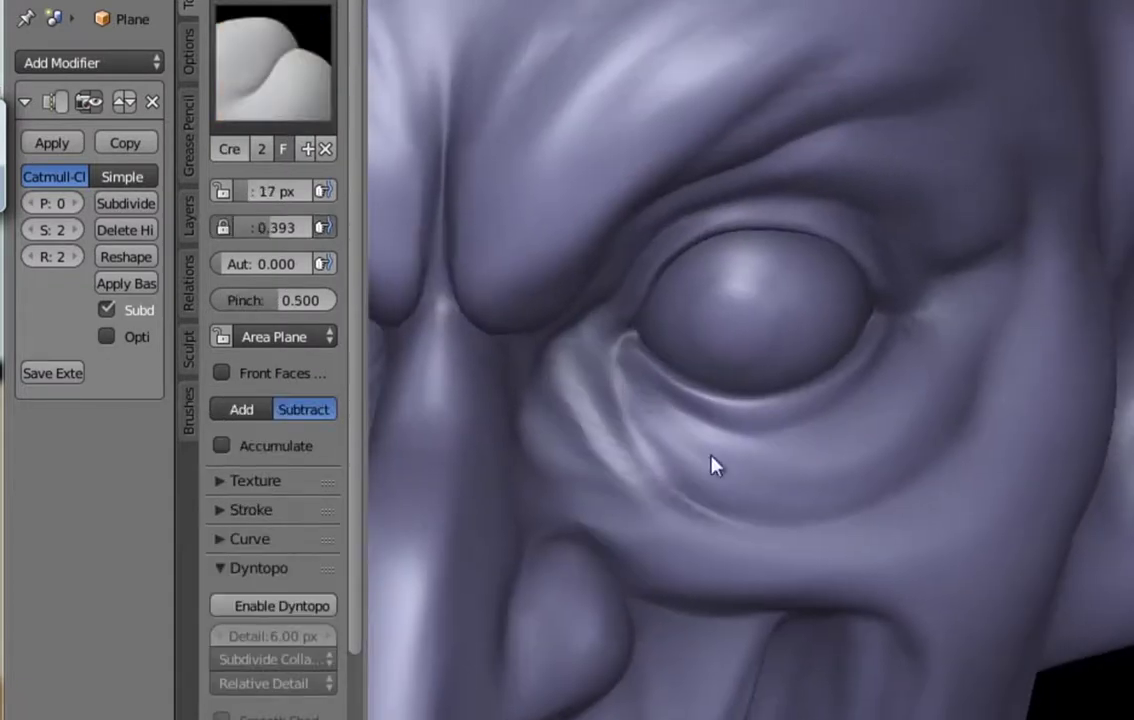
pyautogui.moveTo(868, 435); pyautogui.dragTo(590, 392, button='middle')
pyautogui.scroll(-4, 850, 400)
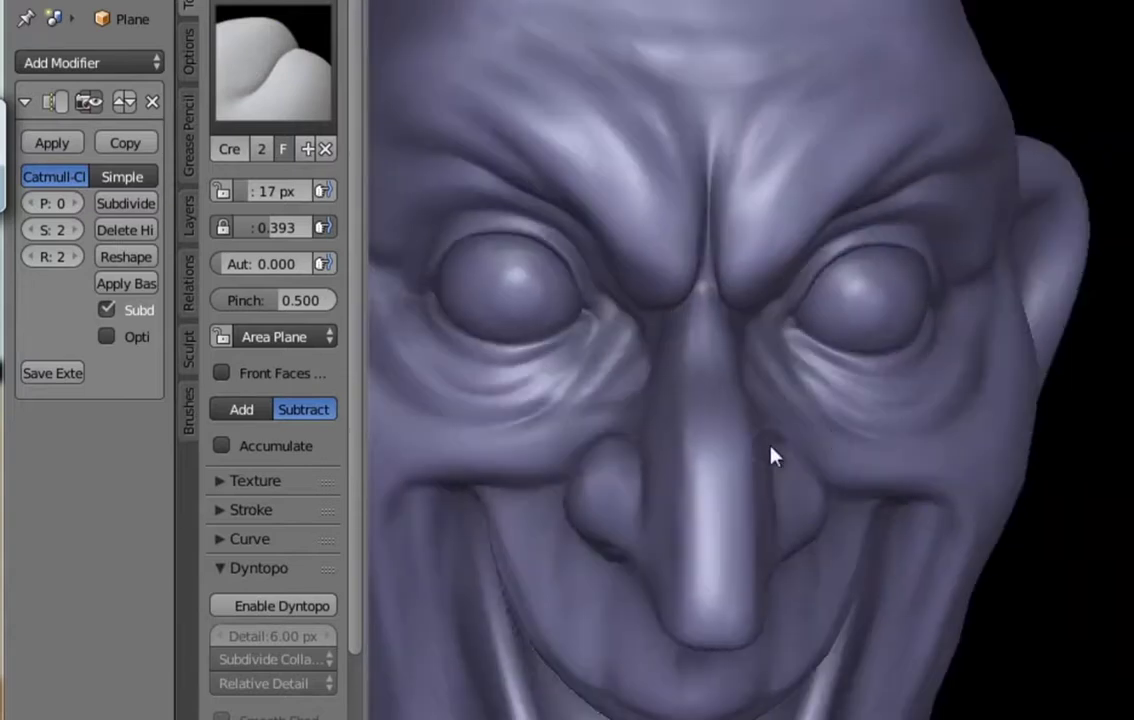
pyautogui.scroll(-3, 772, 457)
pyautogui.moveTo(782, 456)
pyautogui.mouseDown(button='middle')
pyautogui.moveTo(899, 342)
pyautogui.moveTo(823, 511)
pyautogui.mouseUp(button='middle')
pyautogui.scroll(4, 815, 508)
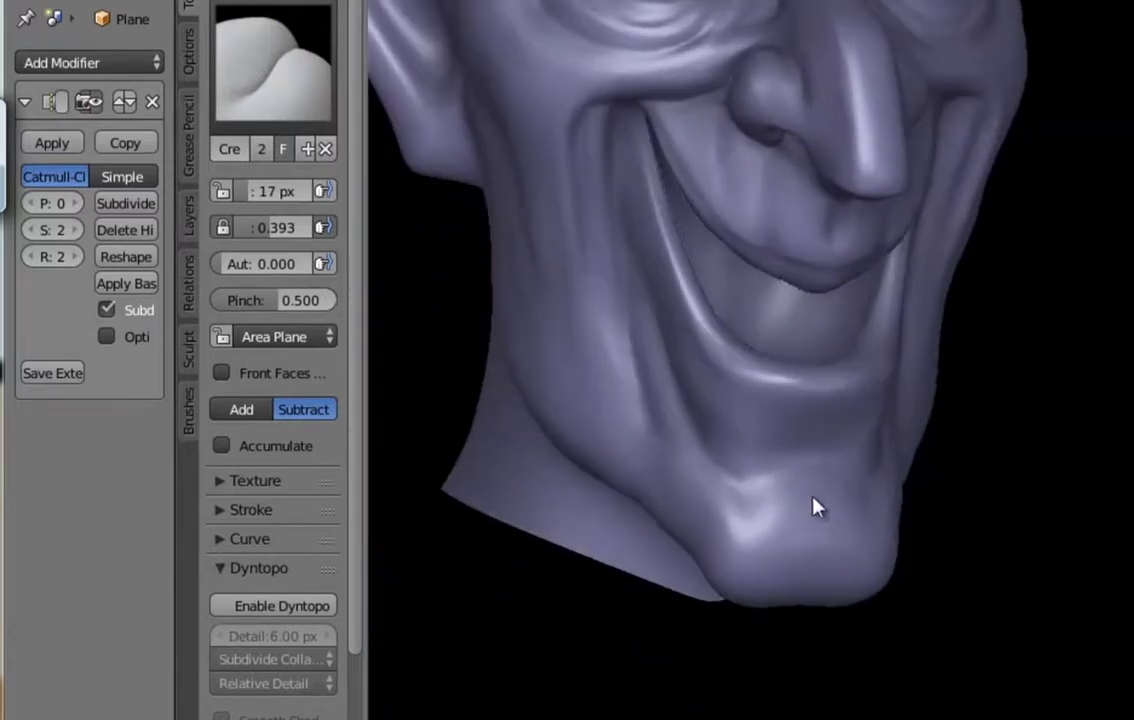
# Step: Add volume to the heavy chin with the Clay brush
pyautogui.press('space')
pyautogui.click(455, 200)
pyautogui.moveTo(754, 455)
pyautogui.mouseDown(button='middle')
pyautogui.moveTo(720, 635)
pyautogui.moveTo(714, 590)
pyautogui.moveTo(873, 567)
pyautogui.mouseUp(button='middle')
pyautogui.scroll(2, 802, 486)
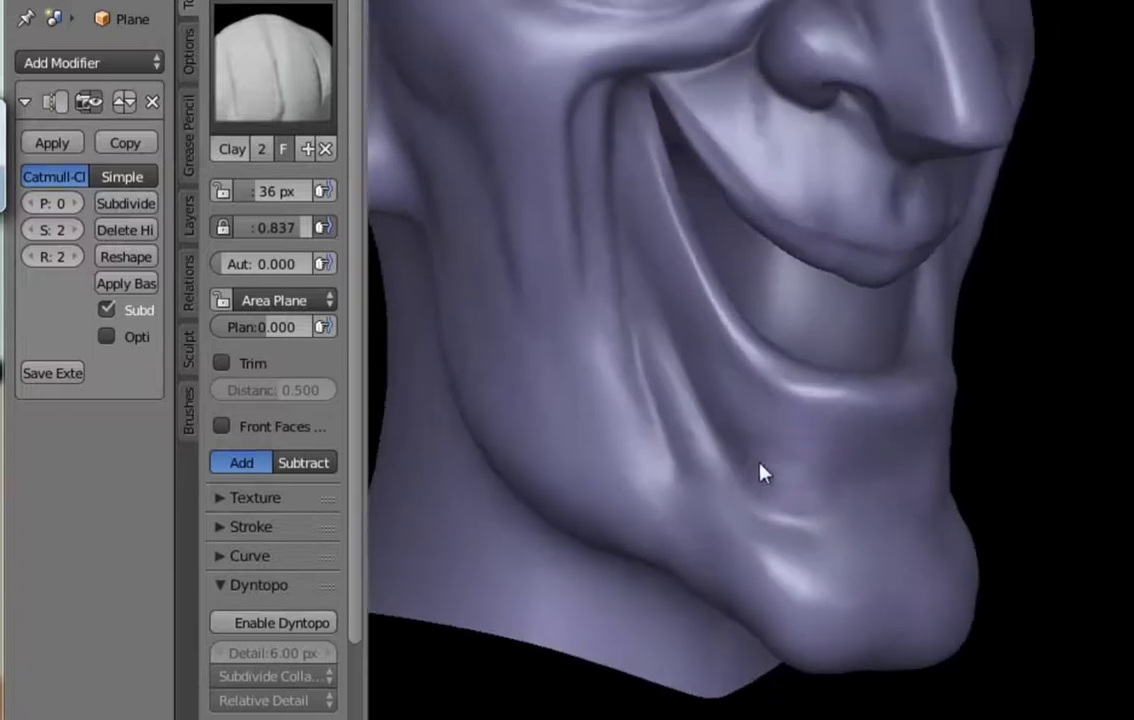
pyautogui.moveTo(760, 473)
pyautogui.mouseDown(button='middle')
pyautogui.moveTo(795, 519)
pyautogui.moveTo(792, 544)
pyautogui.moveTo(832, 508)
pyautogui.moveTo(769, 445)
pyautogui.mouseUp(button='middle')
# Step: Refine the chin creases with a smaller Crease brush from a frontal angle
pyautogui.hotkey('shift', 'c')
pyautogui.press('[')
pyautogui.press('[')
pyautogui.scroll(2, 726, 250)
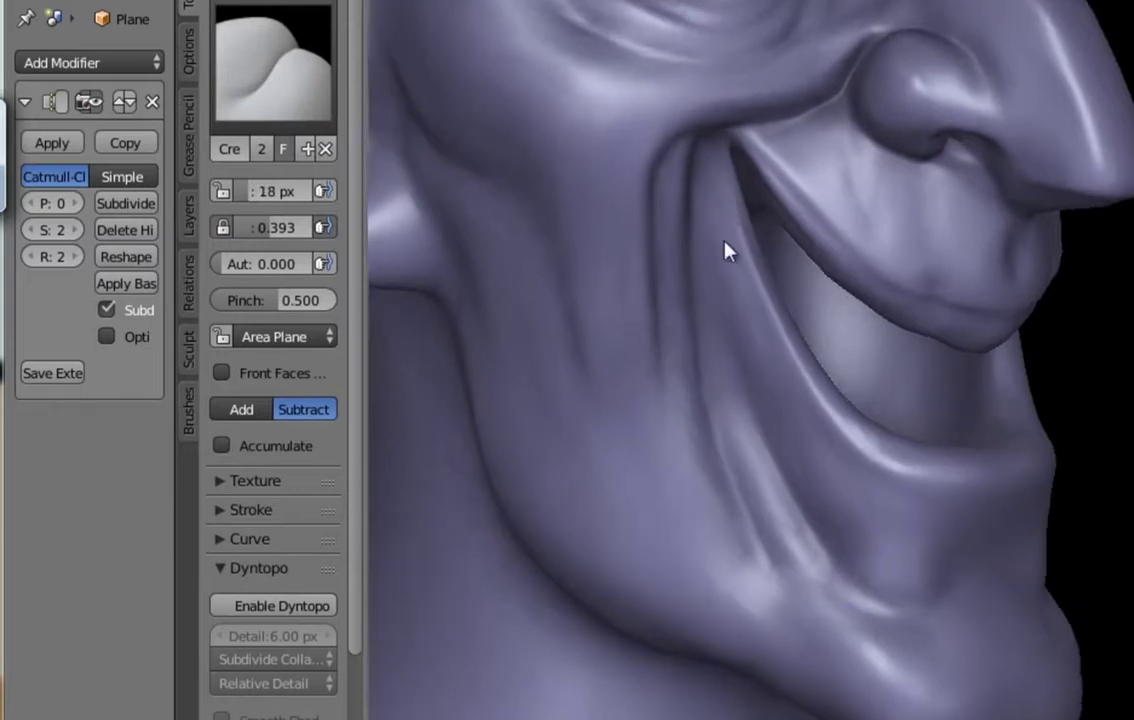
pyautogui.scroll(-2, 792, 521)
pyautogui.moveTo(792, 521)
pyautogui.mouseDown(button='middle')
pyautogui.moveTo(780, 489)
pyautogui.moveTo(731, 516)
pyautogui.moveTo(825, 458)
pyautogui.moveTo(810, 405)
pyautogui.moveTo(787, 458)
pyautogui.moveTo(727, 458)
pyautogui.moveTo(777, 501)
pyautogui.moveTo(699, 324)
pyautogui.moveTo(696, 347)
pyautogui.mouseUp(button='middle')
pyautogui.scroll(-2, 825, 458)
pyautogui.scroll(2, 787, 458)
pyautogui.scroll(-1, 727, 458)
# Step: Pick a new brush and turn the head front-on, showing both bulging eyes
pyautogui.click(301, 69)
pyautogui.click(355, 200)
pyautogui.scroll(2, 690, 320)
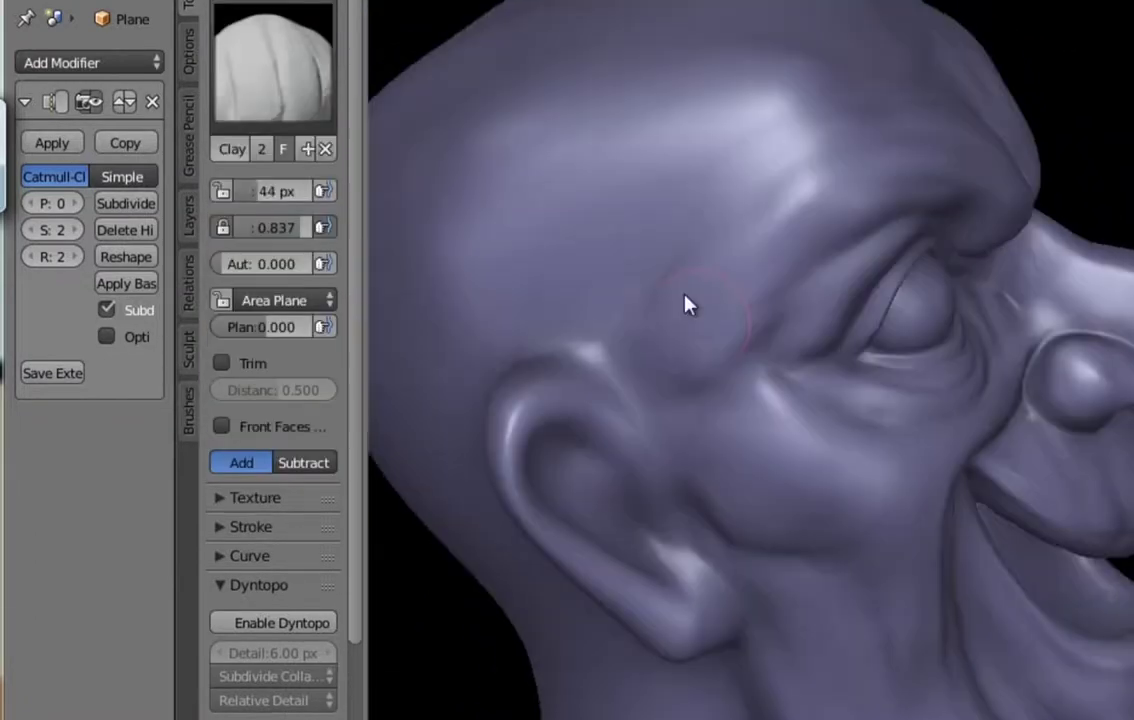
pyautogui.scroll(-3, 687, 305)
pyautogui.moveTo(780, 349); pyautogui.dragTo(752, 437, button='middle')
pyautogui.moveTo(792, 240); pyautogui.dragTo(845, 286, button='middle')
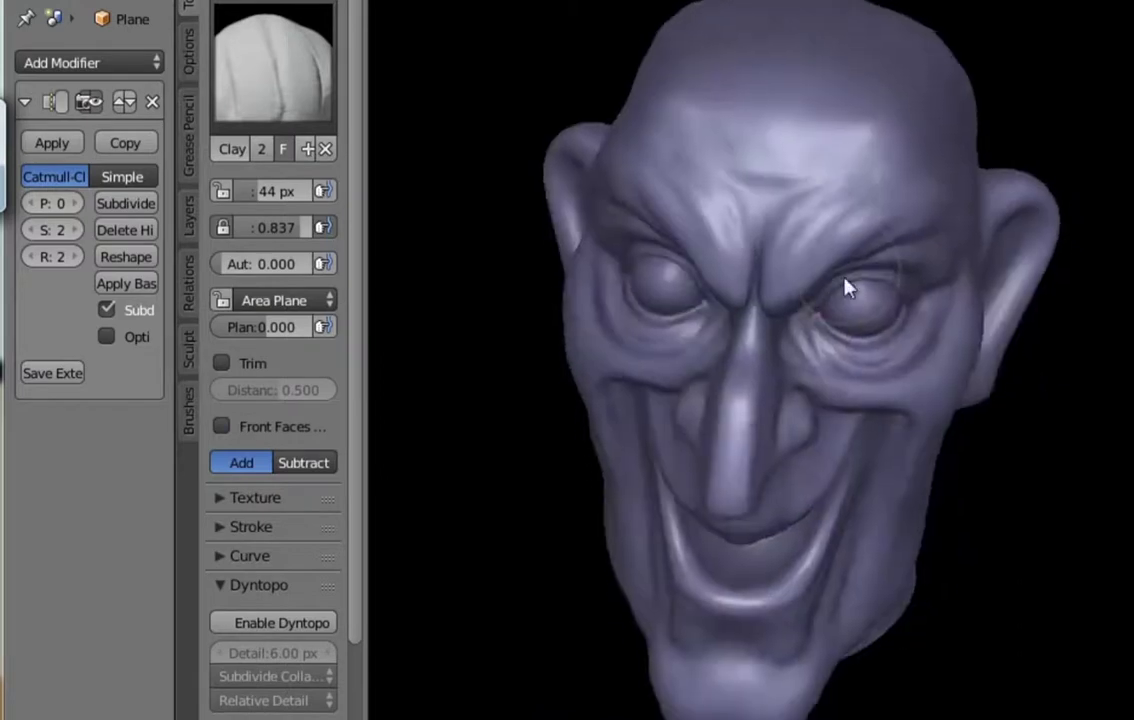
pyautogui.scroll(2, 845, 286)
pyautogui.scroll(2, 812, 324)
pyautogui.scroll(2, 843, 400)
# Step: Mask the upper eyelid and the areas around and under both eyes
pyautogui.press('m')
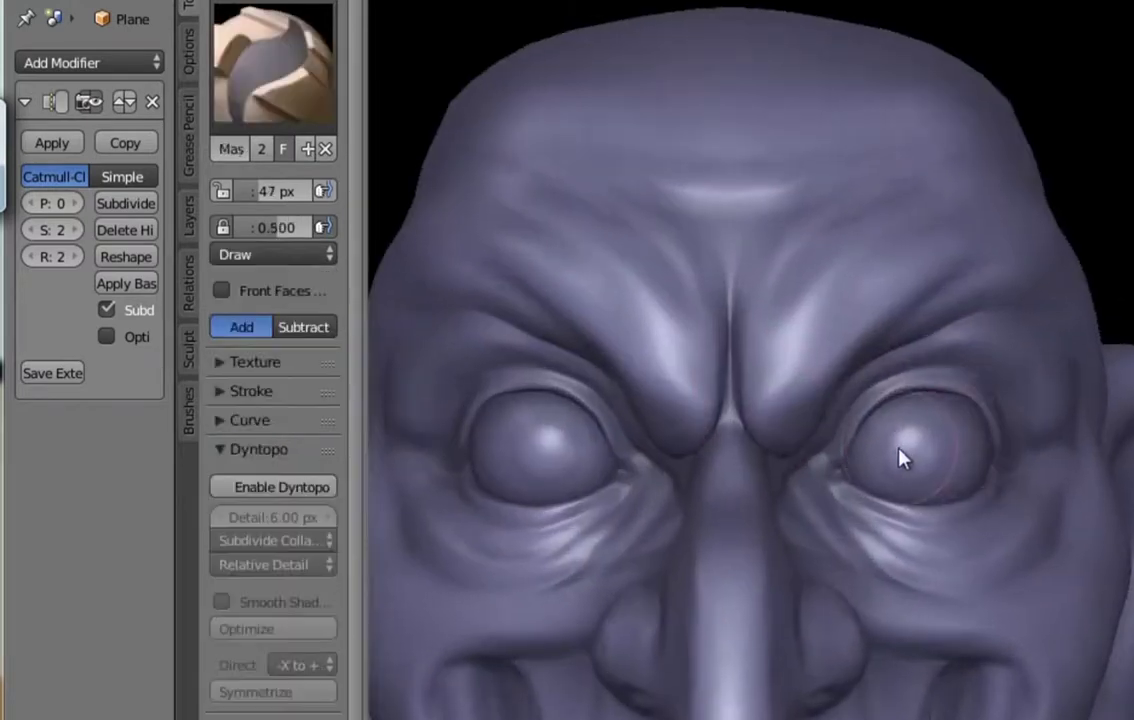
pyautogui.press('s')
pyautogui.press('m')
pyautogui.moveTo(924, 445); pyautogui.dragTo(933, 450)
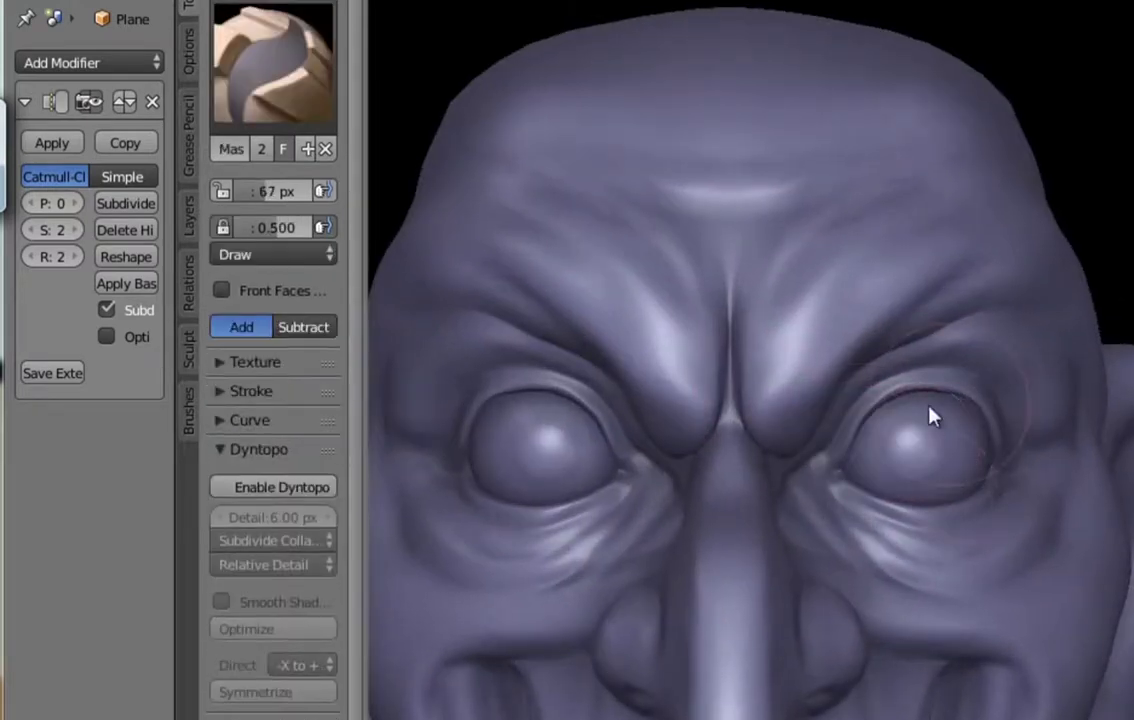
pyautogui.moveTo(931, 413); pyautogui.dragTo(858, 520, button='middle')
pyautogui.moveTo(858, 520); pyautogui.dragTo(818, 499)
pyautogui.scroll(2, 712, 470)
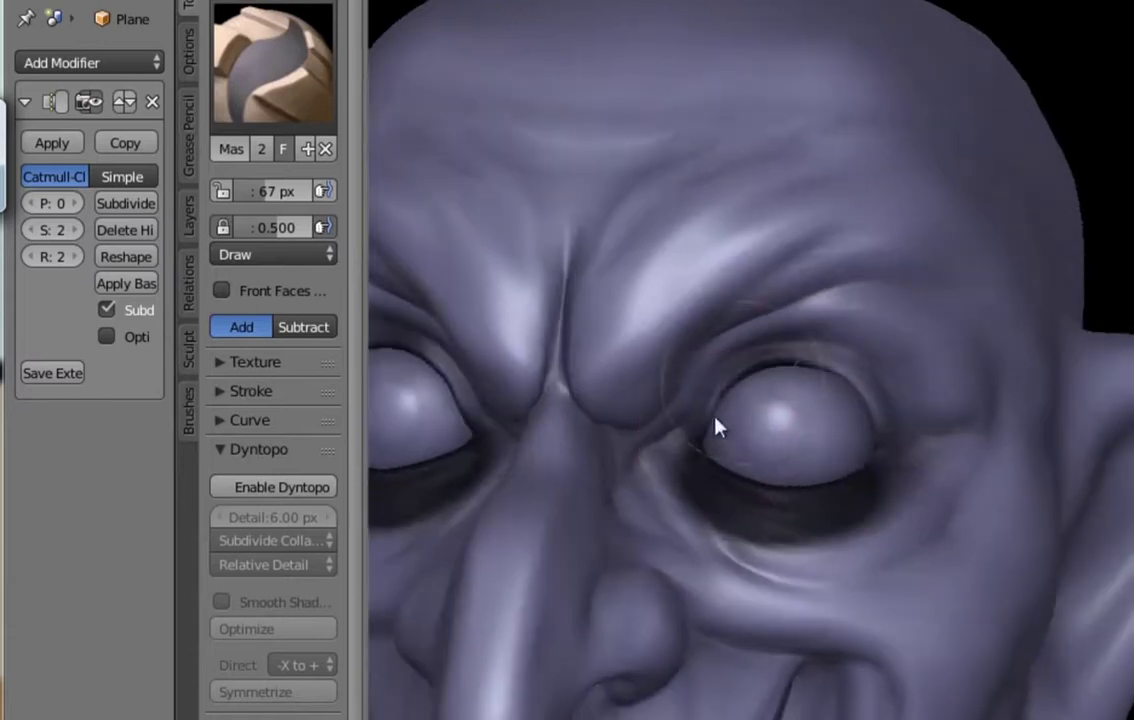
pyautogui.moveTo(714, 425)
pyautogui.mouseDown()
pyautogui.moveTo(772, 362)
pyautogui.moveTo(871, 400)
pyautogui.mouseUp()
# Step: From a frontal view, pull the upper lids down with a smaller Grab brush
pyautogui.moveTo(681, 449)
pyautogui.mouseDown(button='middle')
pyautogui.moveTo(653, 393)
pyautogui.moveTo(797, 461)
pyautogui.mouseUp(button='middle')
pyautogui.press('g')
pyautogui.scroll(-2, 790, 460)
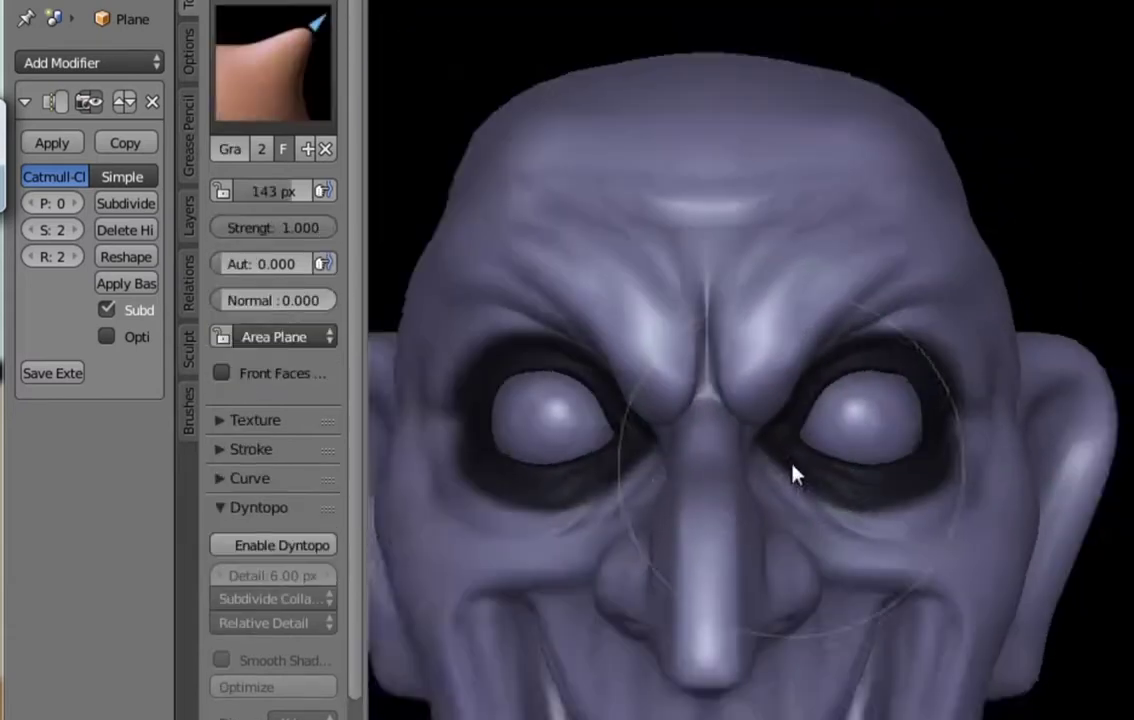
pyautogui.scroll(2, 721, 397)
pyautogui.press('f')
pyautogui.click(787, 392)
pyautogui.scroll(4, 672, 456)
pyautogui.scroll(-3, 668, 447)
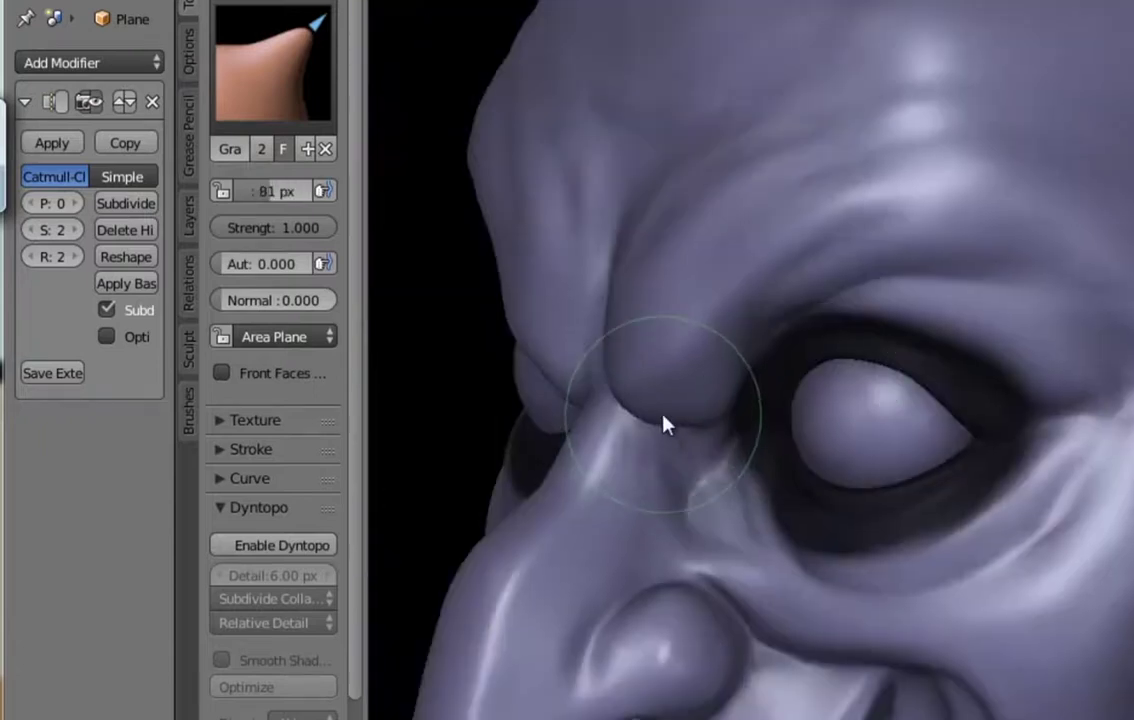
# Step: From a side view, drag the brow down over the bulging eye with a reduced Grab brush
pyautogui.moveTo(661, 423)
pyautogui.mouseDown(button='middle')
pyautogui.moveTo(600, 334)
pyautogui.moveTo(638, 344)
pyautogui.moveTo(689, 294)
pyautogui.moveTo(881, 337)
pyautogui.moveTo(893, 397)
pyautogui.moveTo(958, 413)
pyautogui.moveTo(861, 471)
pyautogui.mouseUp(button='middle')
pyautogui.scroll(2, 950, 390)
pyautogui.scroll(2, 900, 385)
pyautogui.press('f')
pyautogui.click(848, 405)
pyautogui.scroll(-2, 925, 420)
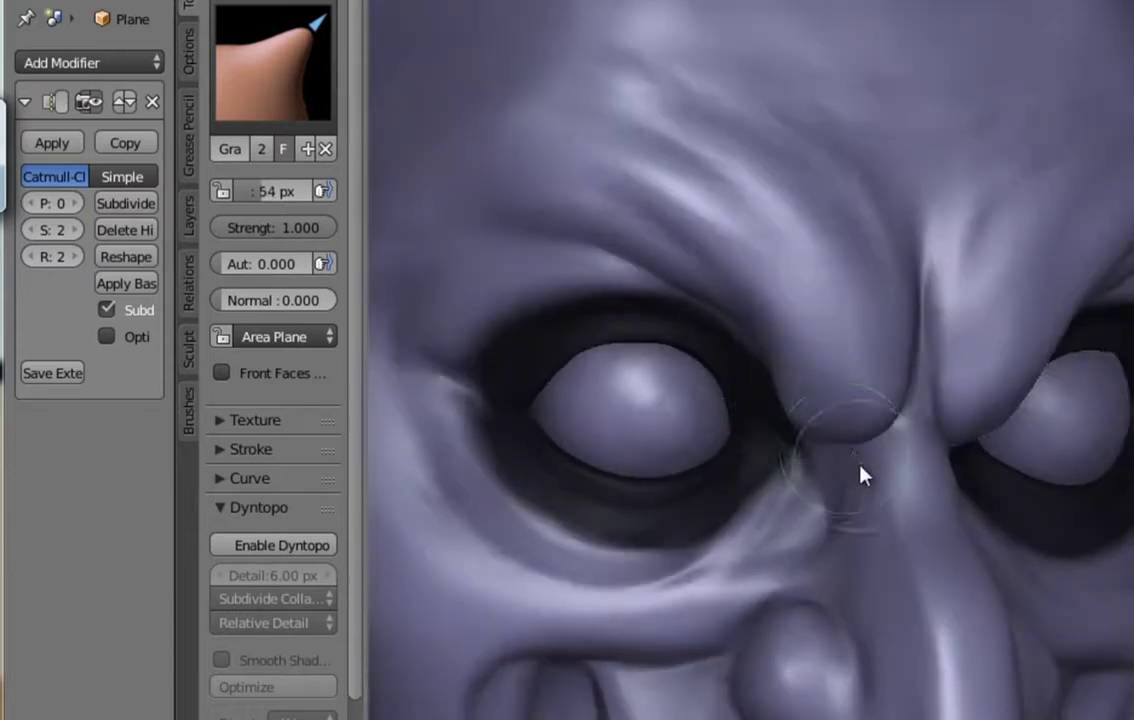
pyautogui.scroll(-2, 862, 448)
pyautogui.scroll(3, 760, 400)
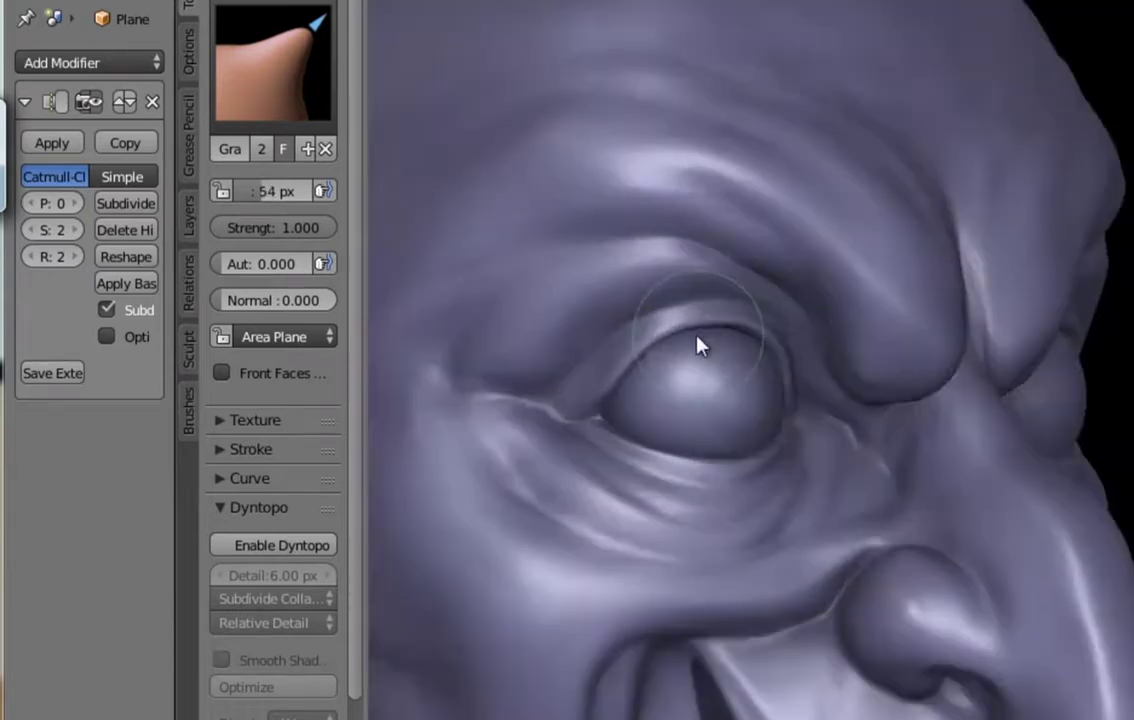
# Step: Frame the forehead and right eye close up while switching between Crease and Clay brushes
pyautogui.hotkey('shift', 'c')
pyautogui.moveTo(658, 337)
pyautogui.mouseDown(button='middle')
pyautogui.moveTo(635, 372)
pyautogui.moveTo(738, 326)
pyautogui.mouseUp(button='middle')
pyautogui.scroll(-2, 738, 326)
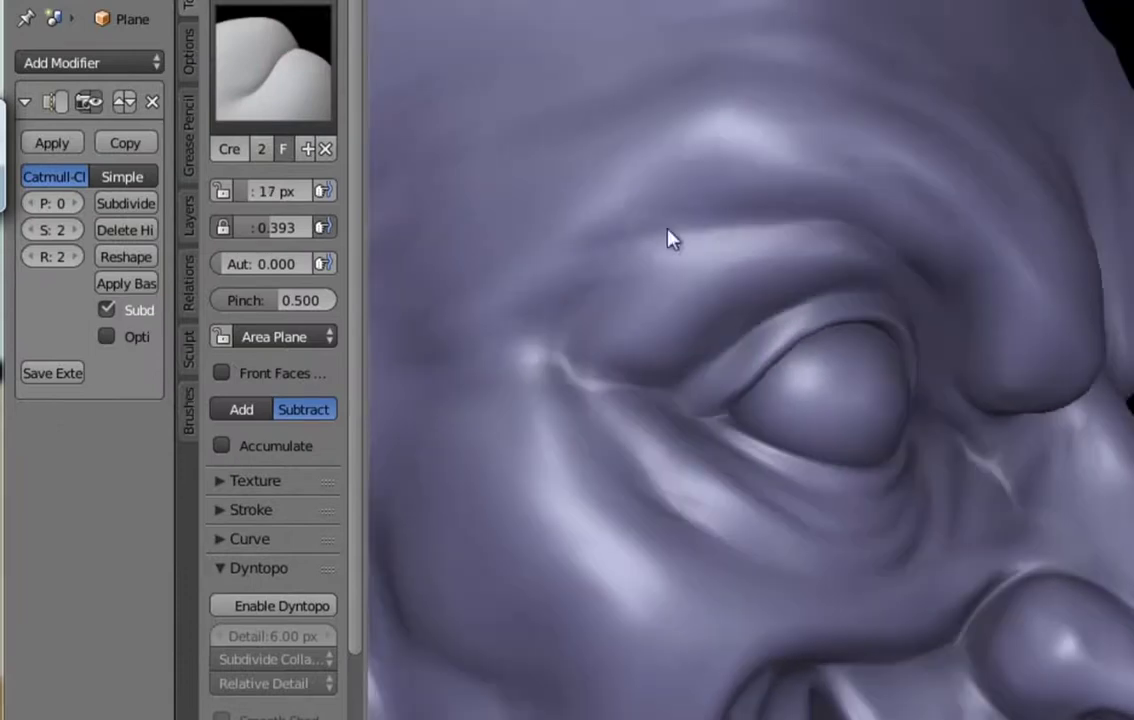
pyautogui.moveTo(671, 238); pyautogui.dragTo(850, 251, button='middle')
pyautogui.scroll(-2, 850, 251)
pyautogui.moveTo(916, 319)
pyautogui.mouseDown(button='middle')
pyautogui.moveTo(1018, 260)
pyautogui.moveTo(975, 316)
pyautogui.mouseUp(button='middle')
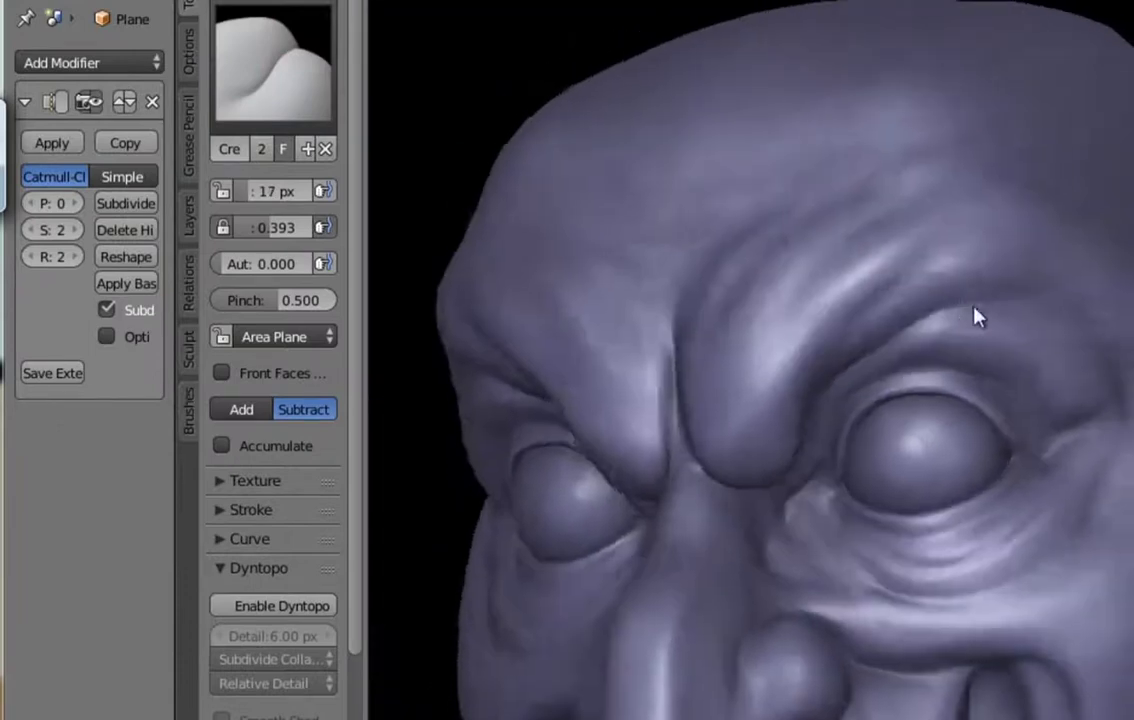
pyautogui.scroll(2, 975, 316)
pyautogui.moveTo(954, 397); pyautogui.dragTo(906, 377, button='middle')
pyautogui.scroll(2, 906, 377)
pyautogui.press('c')
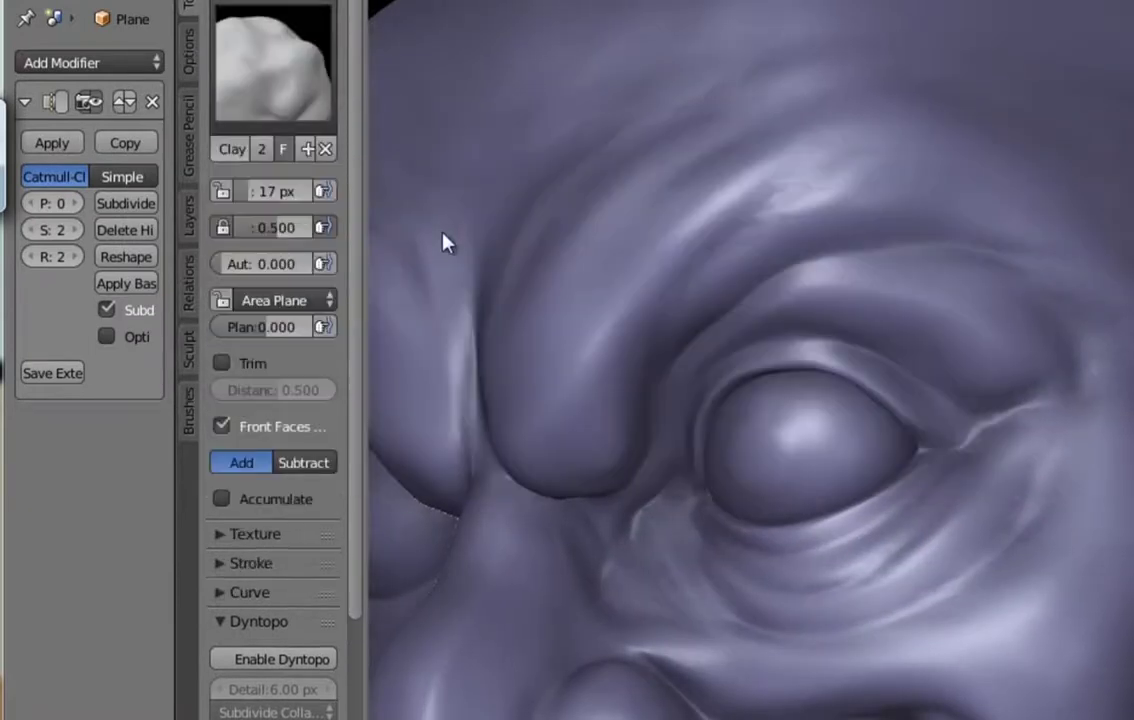
pyautogui.moveTo(822, 302)
pyautogui.mouseDown(button='middle')
pyautogui.moveTo(1043, 359)
pyautogui.moveTo(1020, 387)
pyautogui.moveTo(835, 266)
pyautogui.moveTo(711, 205)
pyautogui.moveTo(747, 286)
pyautogui.mouseUp(button='middle')
# Step: Enlarge the Grab brush radius and bring the view closer to the right eye
pyautogui.press('g')
pyautogui.press('f')
pyautogui.click(762, 266)
pyautogui.moveTo(845, 232); pyautogui.dragTo(757, 291, button='middle')
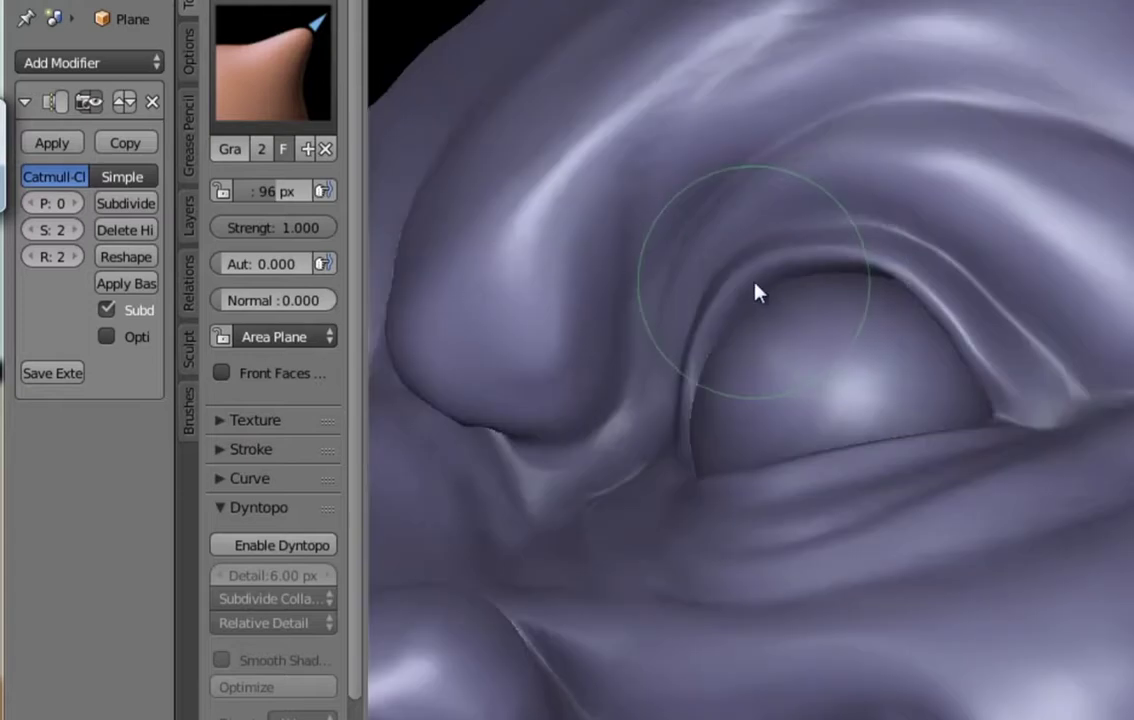
pyautogui.moveTo(833, 286); pyautogui.dragTo(925, 447, button='middle')
pyautogui.scroll(-3, 925, 447)
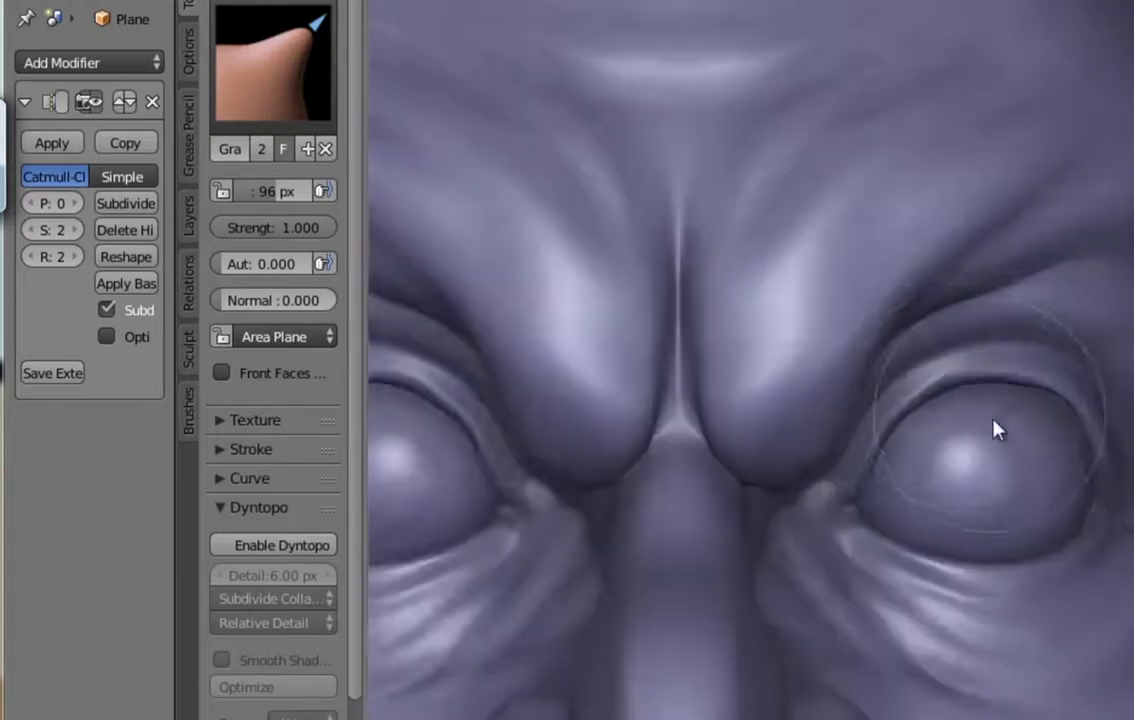
pyautogui.scroll(3, 992, 425)
# Step: Carve the right eyelid fold with a fine Crease brush
pyautogui.hotkey('shift', 'c')
pyautogui.press('f')
pyautogui.click(784, 387)
pyautogui.scroll(-2, 901, 342)
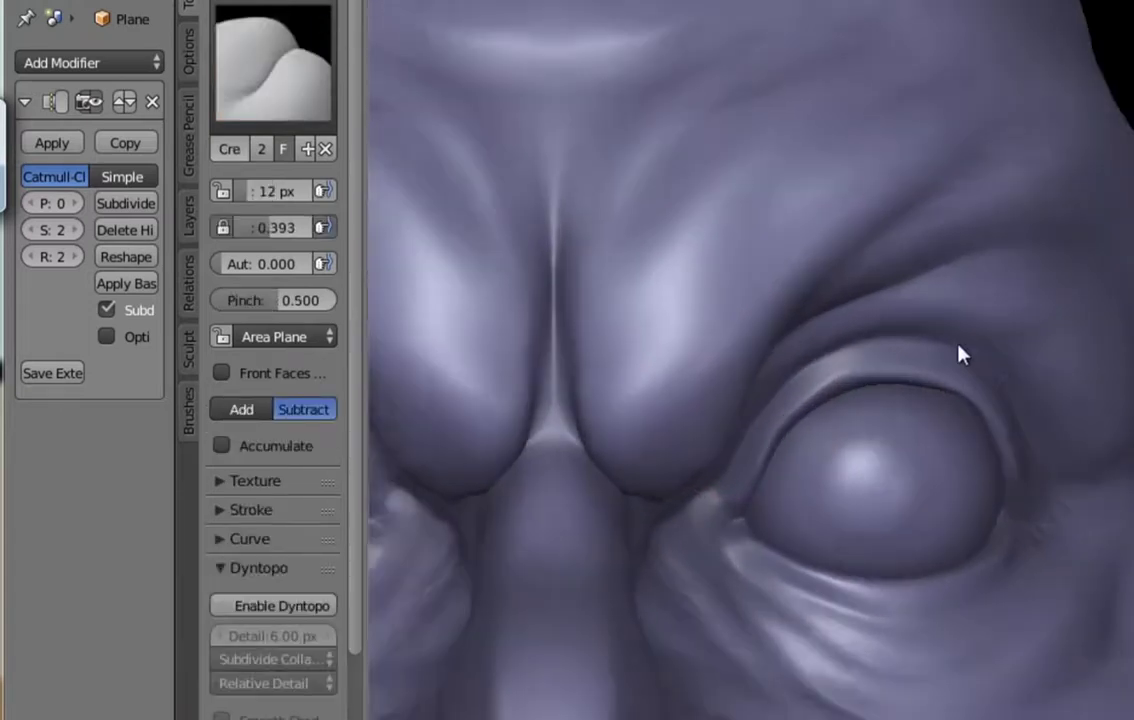
pyautogui.moveTo(962, 354)
pyautogui.mouseDown(button='middle')
pyautogui.moveTo(815, 364)
pyautogui.moveTo(962, 440)
pyautogui.moveTo(955, 528)
pyautogui.mouseUp(button='middle')
pyautogui.scroll(-3, 955, 528)
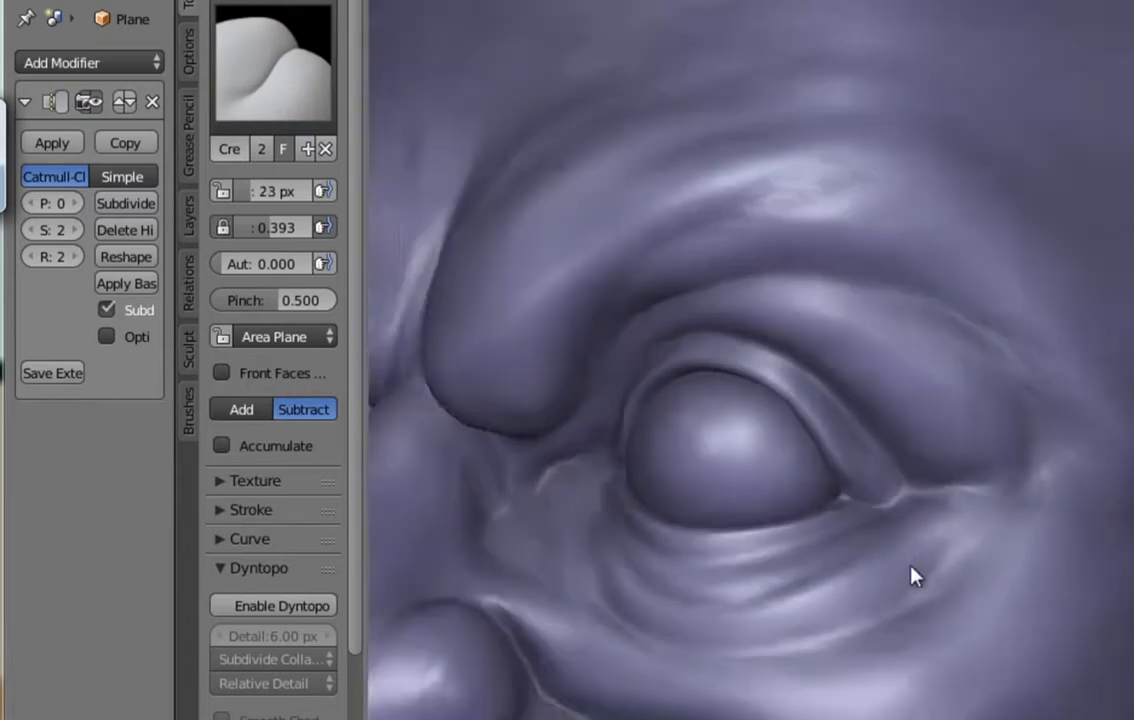
# Step: Sharpen the eyelid folds near the nose with a 15 px, 0.393-strength Crease brush
pyautogui.moveTo(914, 572)
pyautogui.mouseDown(button='middle')
pyautogui.moveTo(711, 509)
pyautogui.moveTo(782, 516)
pyautogui.mouseUp(button='middle')
pyautogui.scroll(3, 782, 516)
pyautogui.scroll(-2, 692, 405)
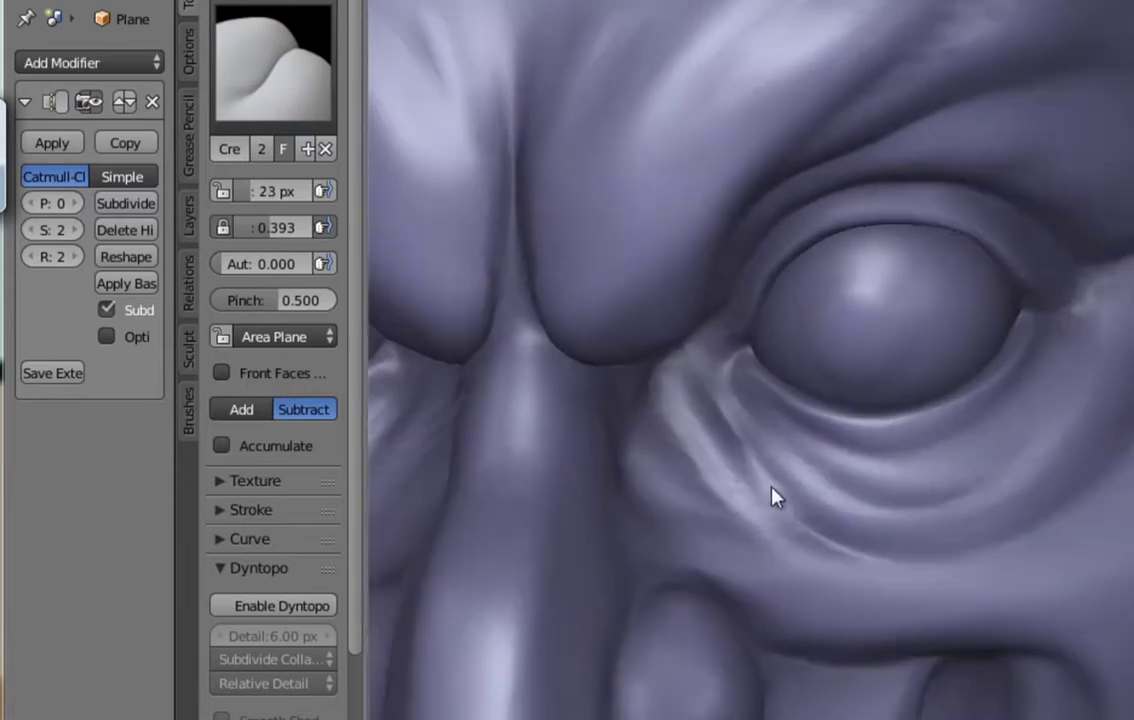
pyautogui.press('f')
pyautogui.click(878, 531)
pyautogui.moveTo(878, 531)
pyautogui.mouseDown(button='middle')
pyautogui.moveTo(964, 498)
pyautogui.moveTo(950, 390)
pyautogui.mouseUp(button='middle')
# Step: Build up the under-eye bag with a Clay brush stroke and orbit toward the cheek
pyautogui.scroll(-2, 929, 443)
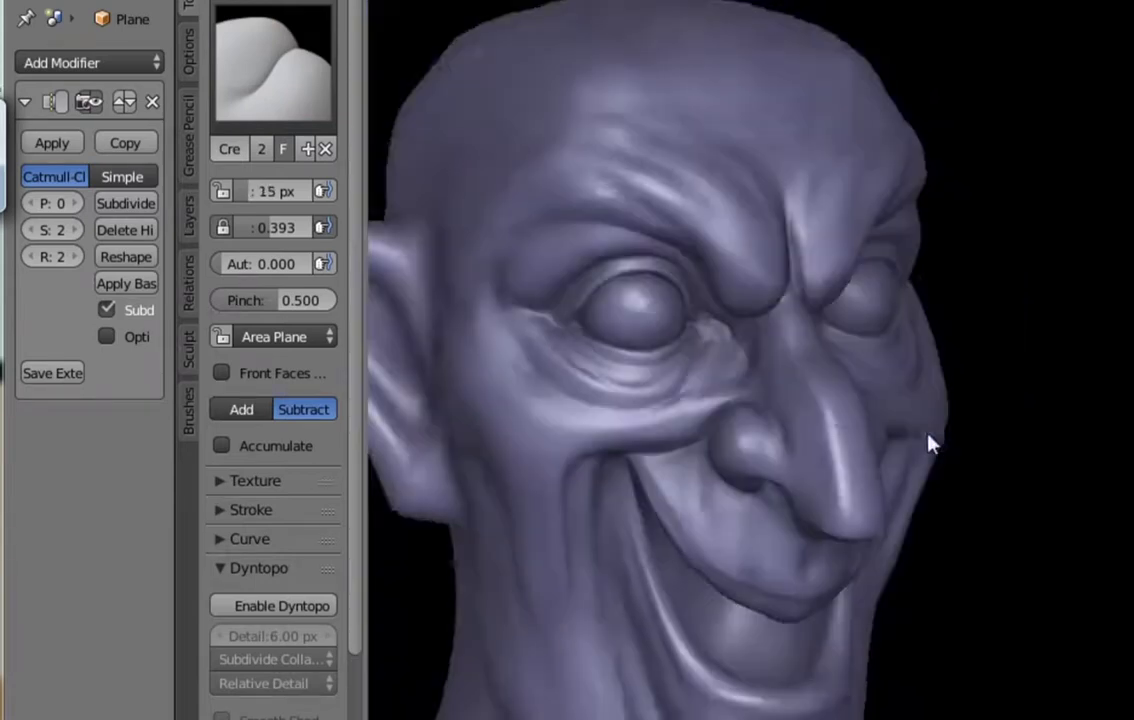
pyautogui.scroll(3, 696, 304)
pyautogui.press('space')
pyautogui.click(367, 202)
pyautogui.scroll(-2, 597, 265)
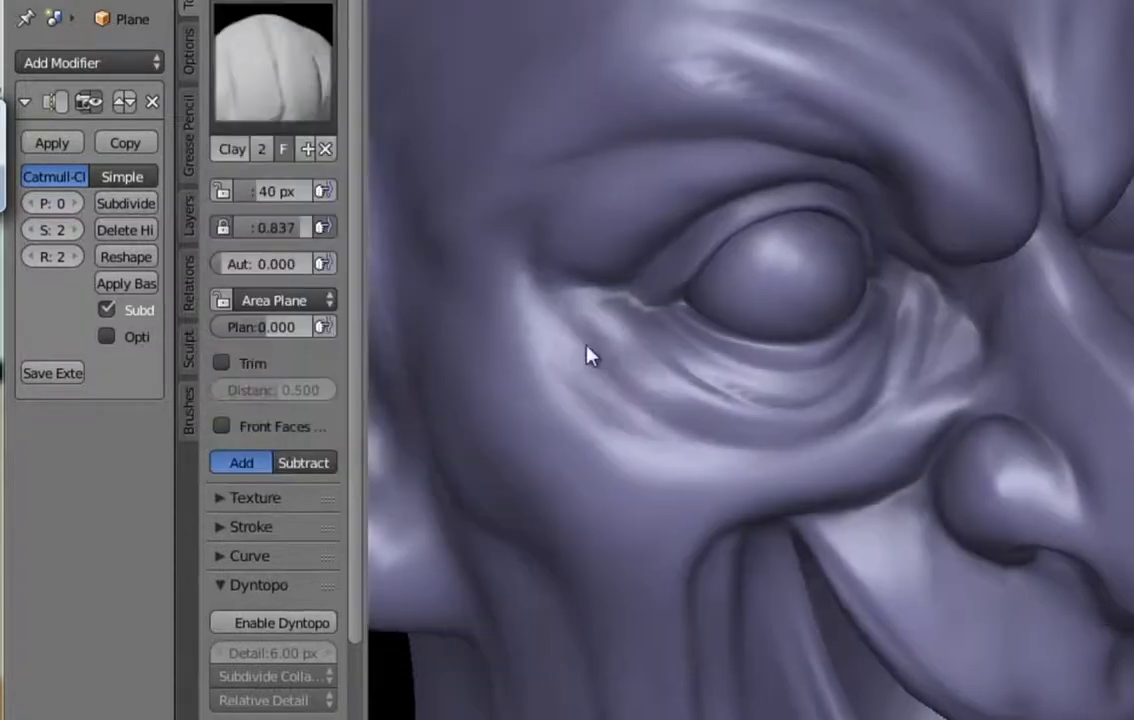
pyautogui.moveTo(590, 354); pyautogui.dragTo(671, 438)
pyautogui.moveTo(671, 438); pyautogui.dragTo(600, 448, button='middle')
pyautogui.scroll(2, 600, 448)
pyautogui.scroll(-3, 680, 453)
pyautogui.moveTo(680, 453)
pyautogui.mouseDown(button='middle')
pyautogui.moveTo(1025, 461)
pyautogui.moveTo(1012, 438)
pyautogui.moveTo(785, 457)
pyautogui.mouseUp(button='middle')
pyautogui.scroll(2, 785, 457)
pyautogui.scroll(2, 785, 457)
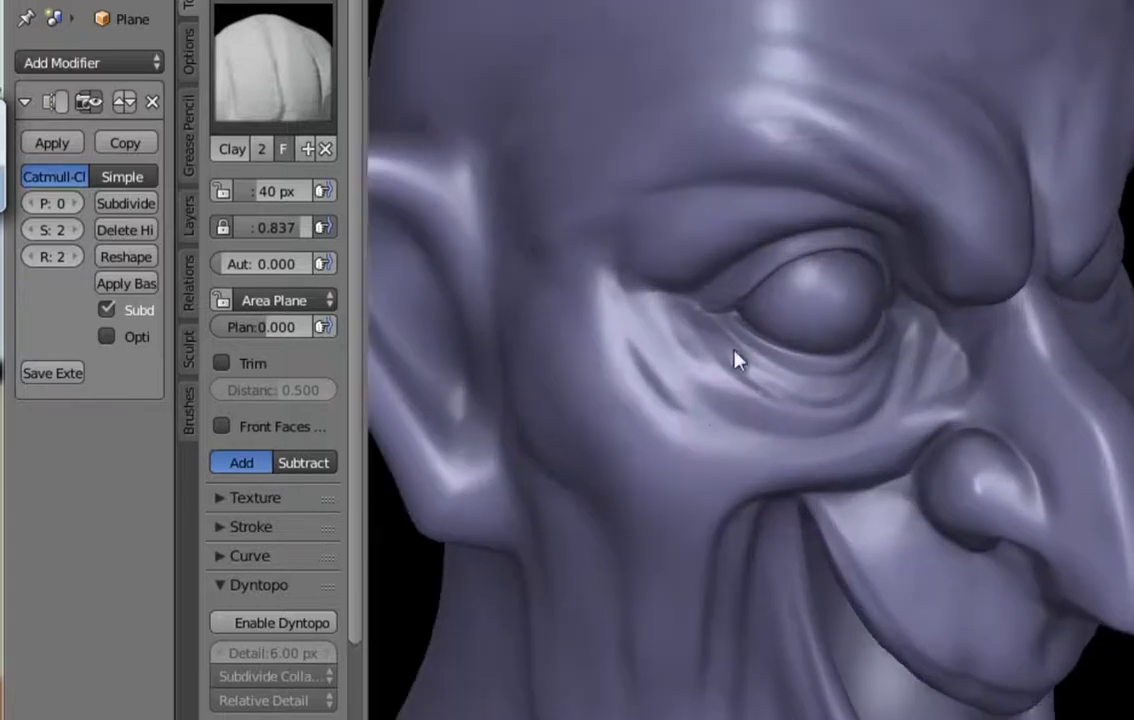
# Step: Carve wrinkles under the eye with the Crease brush, undoing one stroke
pyautogui.hotkey('shift', 'c')
pyautogui.click(633, 420)
pyautogui.hotkey('ctrl', 'z')
pyautogui.scroll(2, 704, 436)
pyautogui.moveTo(735, 385)
pyautogui.mouseDown(button='middle')
pyautogui.moveTo(739, 456)
pyautogui.moveTo(724, 494)
pyautogui.moveTo(777, 425)
pyautogui.moveTo(888, 400)
pyautogui.moveTo(969, 435)
pyautogui.moveTo(1075, 413)
pyautogui.moveTo(957, 375)
pyautogui.moveTo(957, 332)
pyautogui.mouseUp(button='middle')
pyautogui.scroll(2, 704, 481)
pyautogui.scroll(-3, 680, 476)
pyautogui.scroll(3, 957, 332)
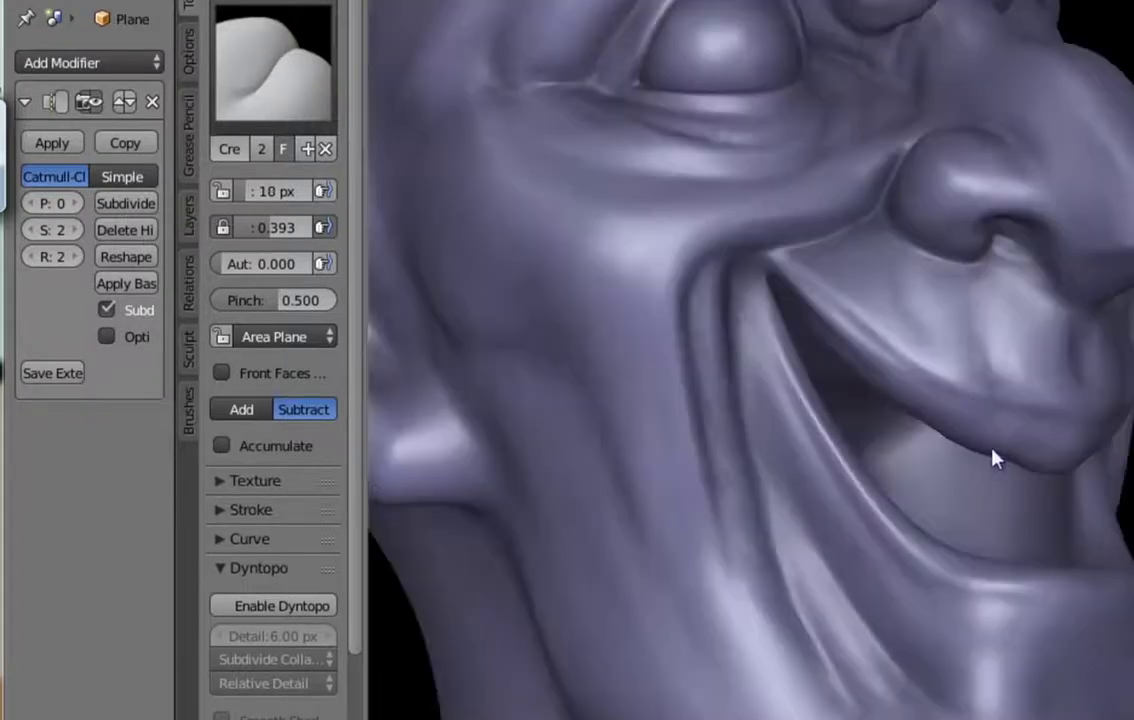
pyautogui.scroll(-2, 993, 458)
# Step: Orbit from a side profile showing ear and eye round to a frontal view of the head
pyautogui.moveTo(972, 423)
pyautogui.mouseDown(button='middle')
pyautogui.moveTo(878, 357)
pyautogui.moveTo(906, 421)
pyautogui.mouseUp(button='middle')
pyautogui.scroll(-2, 878, 357)
pyautogui.scroll(2, 906, 421)
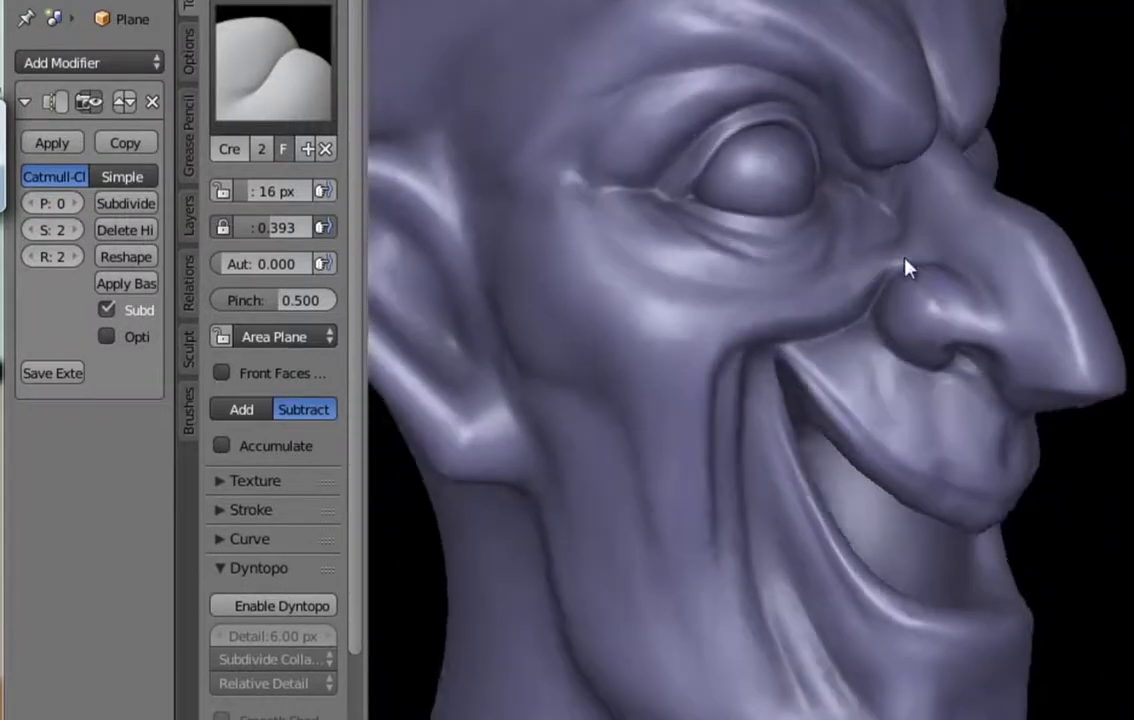
pyautogui.moveTo(905, 268)
pyautogui.mouseDown(button='middle')
pyautogui.moveTo(739, 162)
pyautogui.moveTo(775, 162)
pyautogui.moveTo(701, 233)
pyautogui.moveTo(729, 349)
pyautogui.moveTo(899, 299)
pyautogui.moveTo(899, 342)
pyautogui.moveTo(997, 478)
pyautogui.moveTo(886, 400)
pyautogui.mouseUp(button='middle')
pyautogui.scroll(2, 929, 439)
pyautogui.scroll(2, 764, 408)
pyautogui.moveTo(764, 408)
pyautogui.mouseDown(button='middle')
pyautogui.moveTo(729, 400)
pyautogui.moveTo(853, 445)
pyautogui.moveTo(906, 405)
pyautogui.moveTo(921, 452)
pyautogui.mouseUp(button='middle')
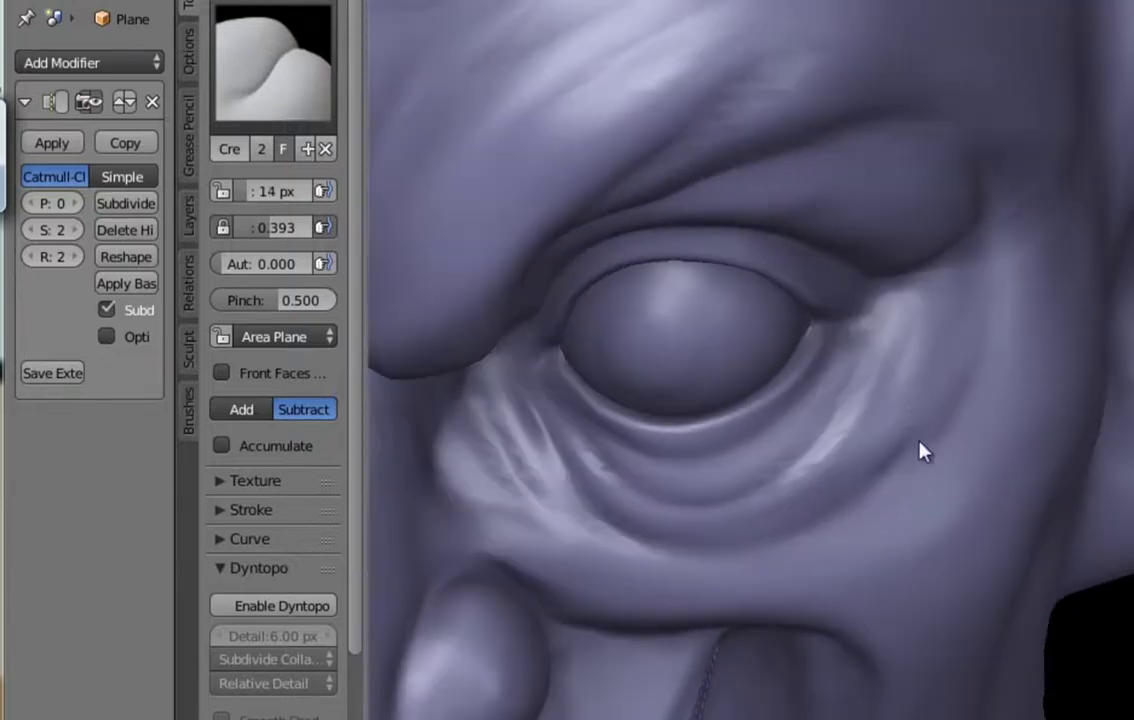
pyautogui.scroll(-2, 920, 443)
pyautogui.scroll(-2, 975, 354)
pyautogui.moveTo(937, 380)
pyautogui.mouseDown(button='middle')
pyautogui.moveTo(904, 430)
pyautogui.moveTo(732, 403)
pyautogui.moveTo(592, 337)
pyautogui.moveTo(600, 349)
pyautogui.moveTo(564, 359)
pyautogui.mouseUp(button='middle')
# Step: Shrink the Crease brush to 16 px and raise Multires to level 3 with Ctrl+3
pyautogui.press('g')
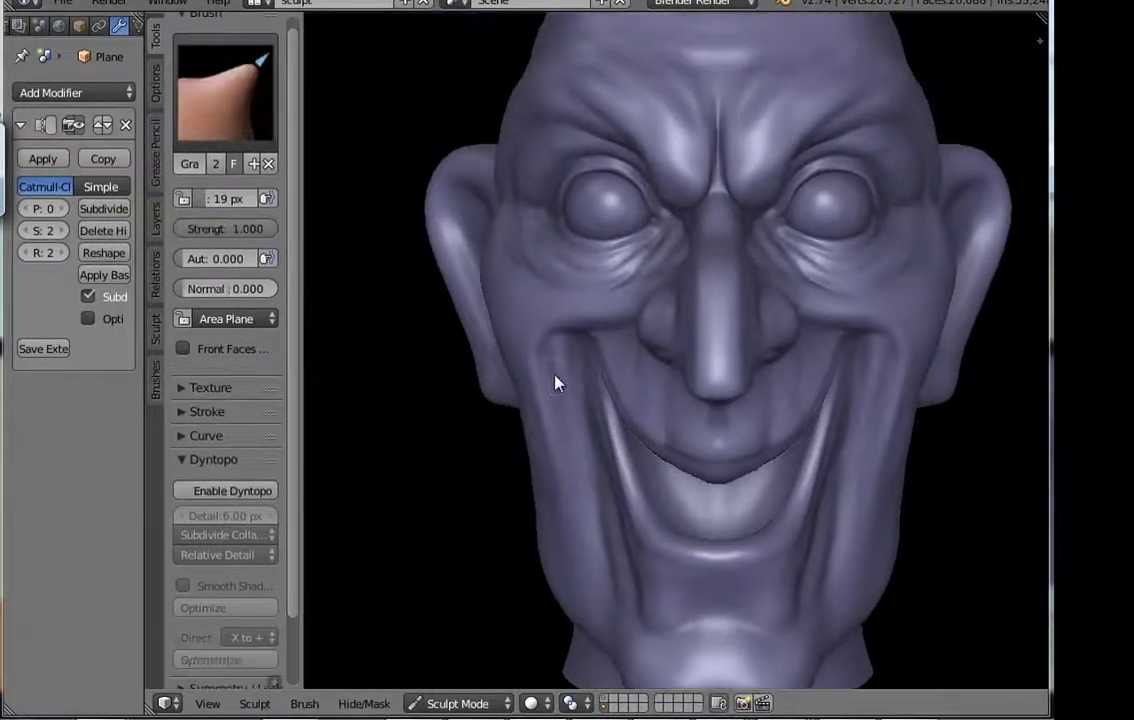
pyautogui.moveTo(494, 318)
pyautogui.mouseDown(button='middle')
pyautogui.moveTo(506, 329)
pyautogui.moveTo(653, 337)
pyautogui.moveTo(708, 375)
pyautogui.moveTo(729, 516)
pyautogui.moveTo(633, 380)
pyautogui.moveTo(588, 382)
pyautogui.mouseUp(button='middle')
pyautogui.hotkey('shift', 'c')
pyautogui.scroll(2, 690, 470)
pyautogui.scroll(2, 684, 524)
pyautogui.press('[')
pyautogui.press('[')
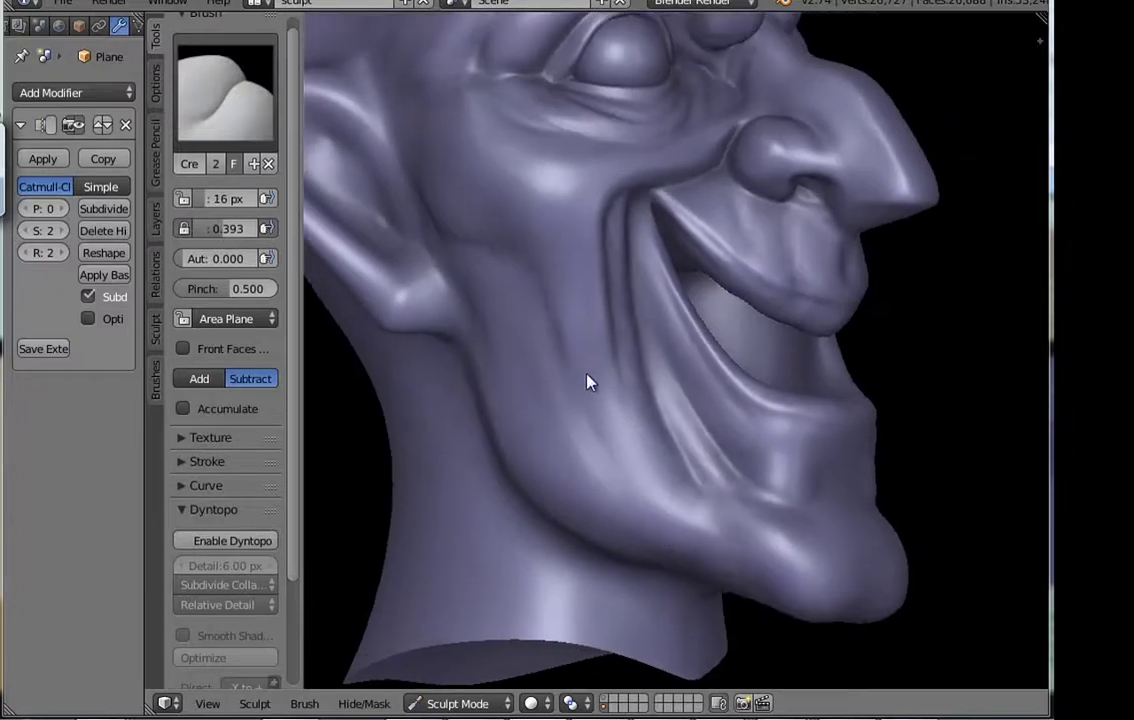
pyautogui.hotkey('ctrl', '3')
# Step: Work the smile folds around nose and mouth, narrowing the Crease brush to 11 px
pyautogui.moveTo(673, 324)
pyautogui.mouseDown(button='middle')
pyautogui.moveTo(653, 426)
pyautogui.moveTo(696, 466)
pyautogui.moveTo(685, 511)
pyautogui.moveTo(696, 435)
pyautogui.moveTo(678, 481)
pyautogui.mouseUp(button='middle')
pyautogui.scroll(2, 600, 299)
pyautogui.scroll(2, 632, 272)
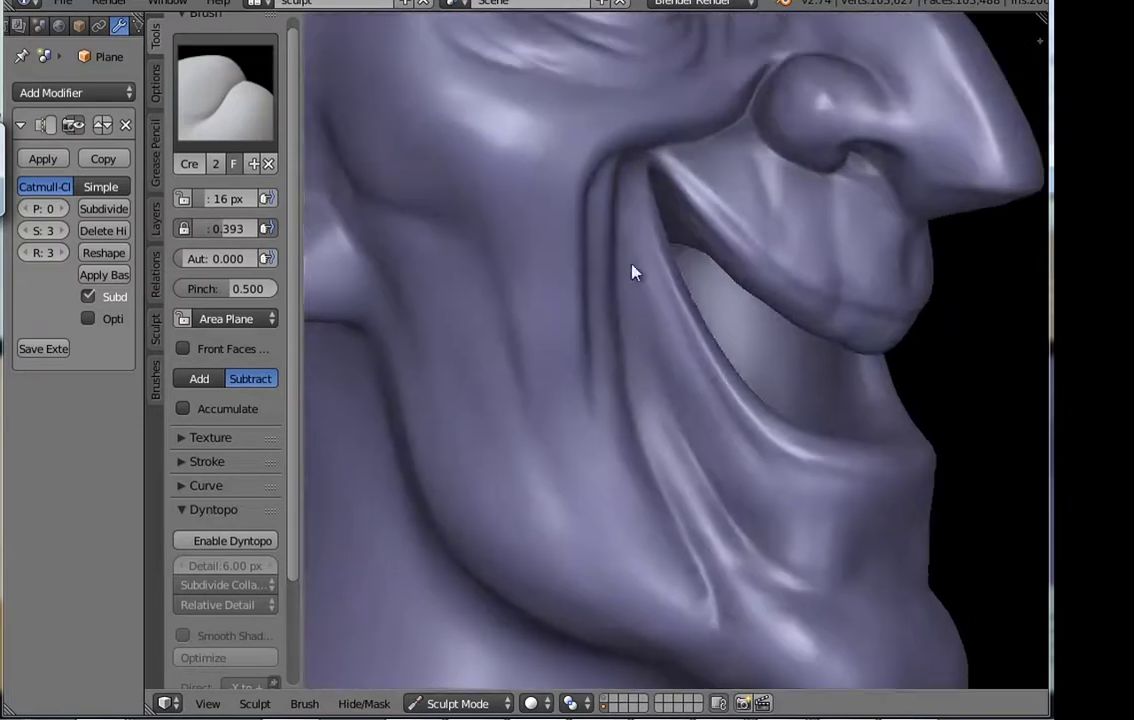
pyautogui.moveTo(632, 272); pyautogui.dragTo(664, 404, button='middle')
pyautogui.moveTo(624, 220)
pyautogui.mouseDown(button='middle')
pyautogui.moveTo(620, 273)
pyautogui.moveTo(633, 195)
pyautogui.mouseUp(button='middle')
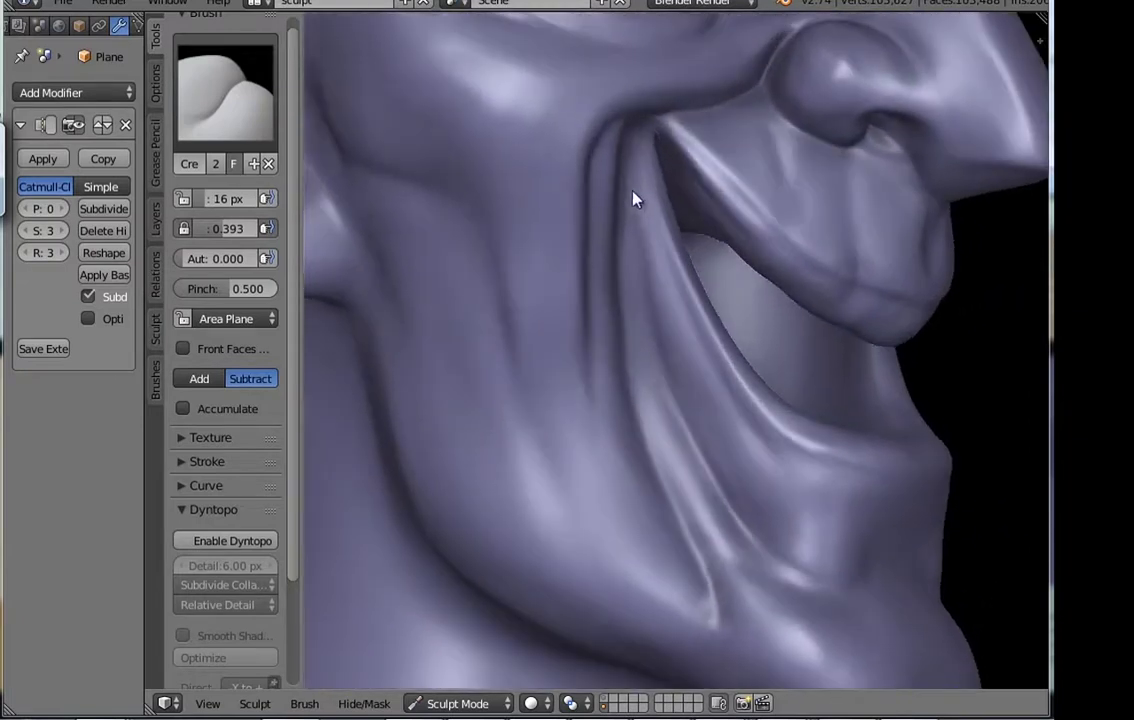
pyautogui.moveTo(673, 387)
pyautogui.mouseDown(button='middle')
pyautogui.moveTo(607, 427)
pyautogui.moveTo(653, 430)
pyautogui.moveTo(602, 471)
pyautogui.moveTo(625, 453)
pyautogui.moveTo(696, 456)
pyautogui.moveTo(623, 390)
pyautogui.moveTo(727, 521)
pyautogui.moveTo(607, 506)
pyautogui.moveTo(648, 486)
pyautogui.moveTo(572, 415)
pyautogui.moveTo(683, 433)
pyautogui.moveTo(633, 286)
pyautogui.mouseUp(button='middle')
pyautogui.press('[')
pyautogui.press('[')
pyautogui.press('[')
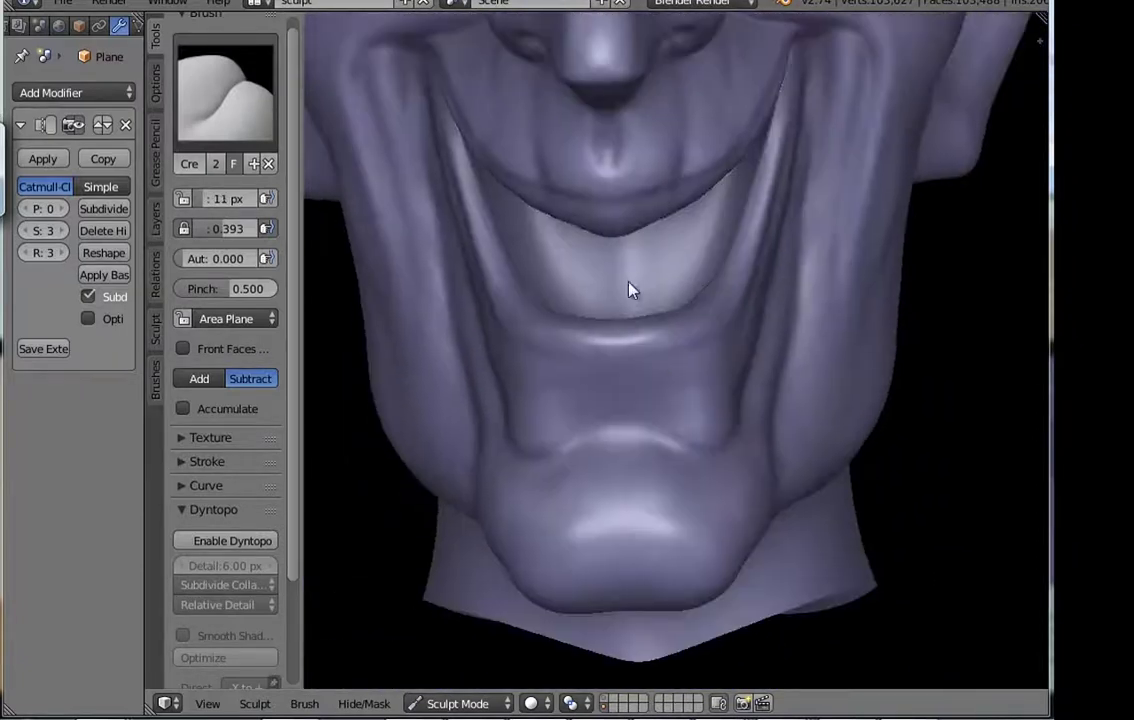
# Step: Switch to a 46 px Clay brush and orbit around the chin and neck
pyautogui.press('c')
pyautogui.press('f')
pyautogui.moveTo(368, 244)
pyautogui.mouseDown(button='middle')
pyautogui.moveTo(585, 453)
pyautogui.moveTo(615, 466)
pyautogui.moveTo(686, 456)
pyautogui.mouseUp(button='middle')
pyautogui.scroll(-2, 686, 456)
# Step: Frame the brow from the front and switch to the Crease brush with its radius shrunk to 18 px
pyautogui.scroll(-4, 615, 435)
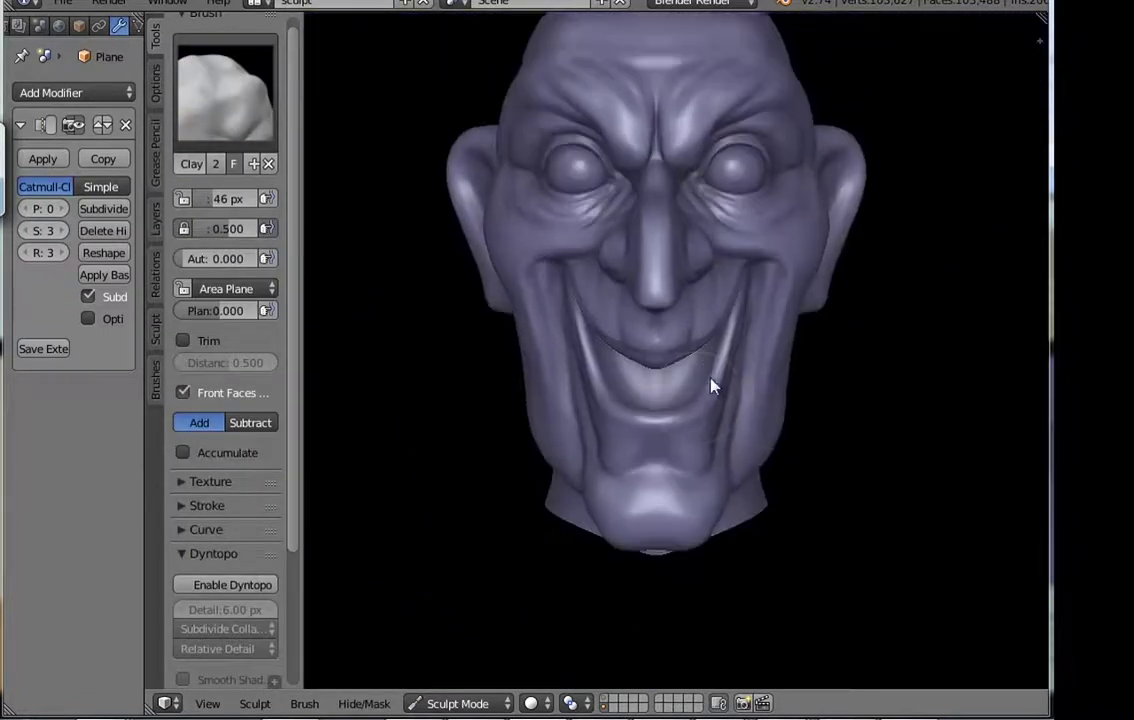
pyautogui.moveTo(711, 380)
pyautogui.mouseDown(button='middle')
pyautogui.moveTo(749, 375)
pyautogui.moveTo(645, 373)
pyautogui.moveTo(557, 311)
pyautogui.mouseUp(button='middle')
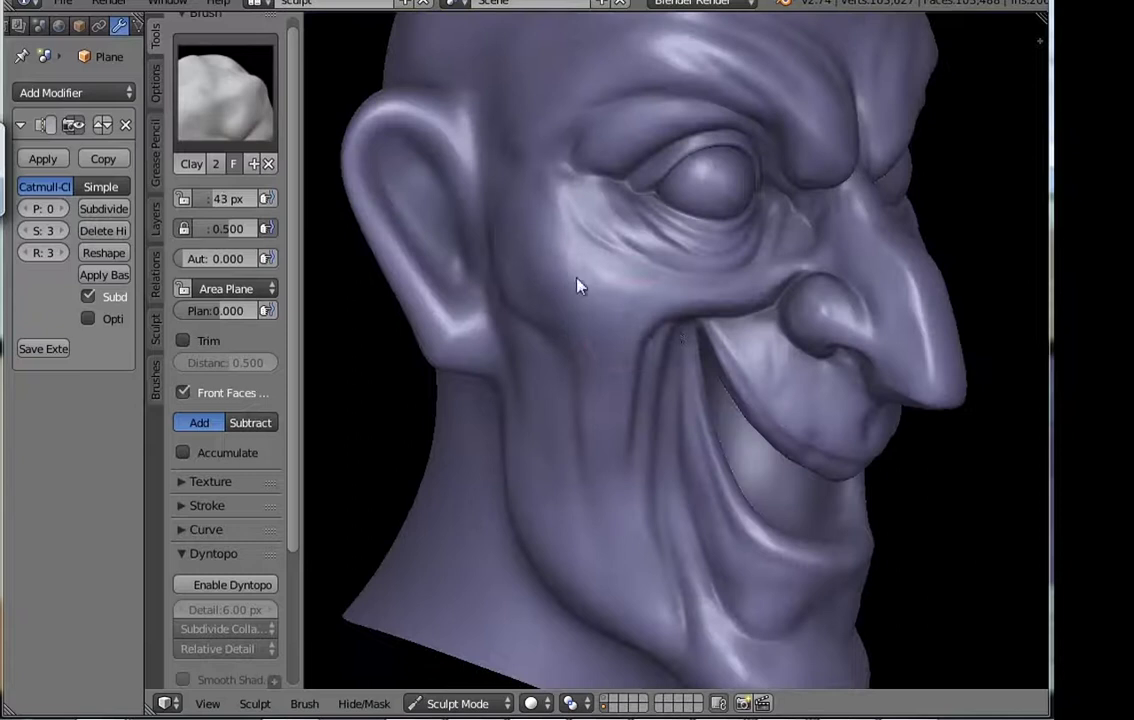
pyautogui.scroll(2, 578, 240)
pyautogui.scroll(2, 620, 240)
pyautogui.moveTo(570, 190)
pyautogui.mouseDown(button='middle')
pyautogui.moveTo(547, 309)
pyautogui.moveTo(466, 392)
pyautogui.mouseUp(button='middle')
pyautogui.scroll(-3, 690, 403)
pyautogui.moveTo(690, 403); pyautogui.dragTo(645, 301, button='middle')
pyautogui.scroll(2, 645, 301)
pyautogui.hotkey('shift', 'c')
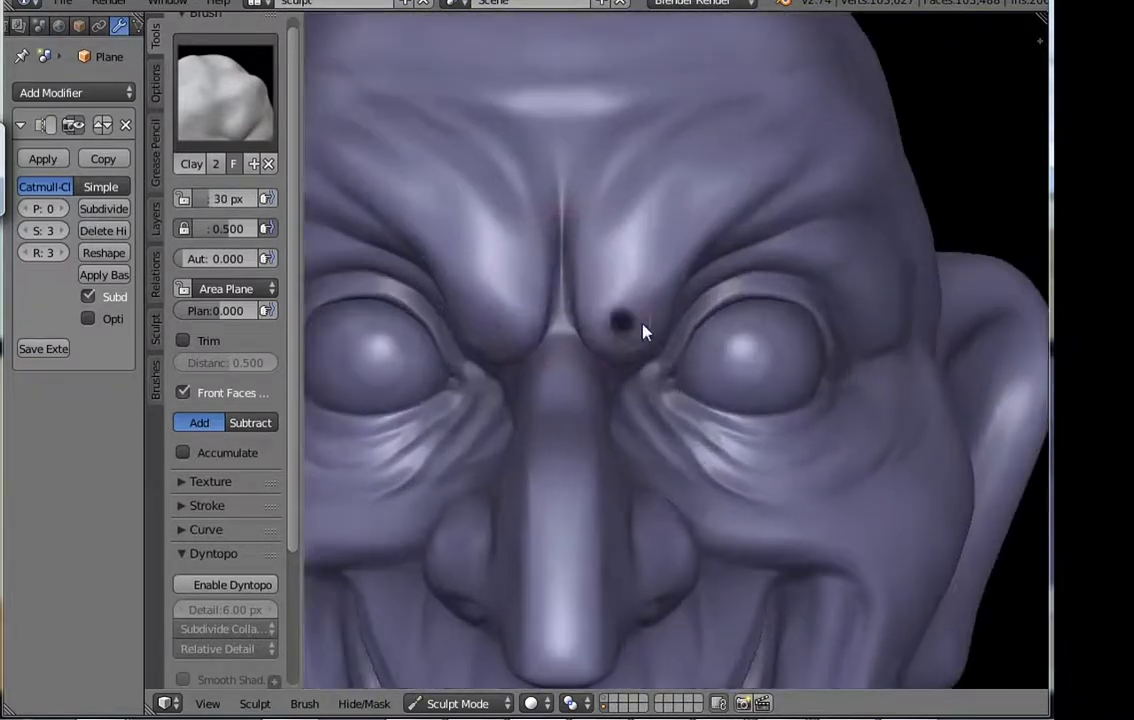
pyautogui.scroll(1, 649, 296)
pyautogui.scroll(-3, 640, 320)
pyautogui.press('[')
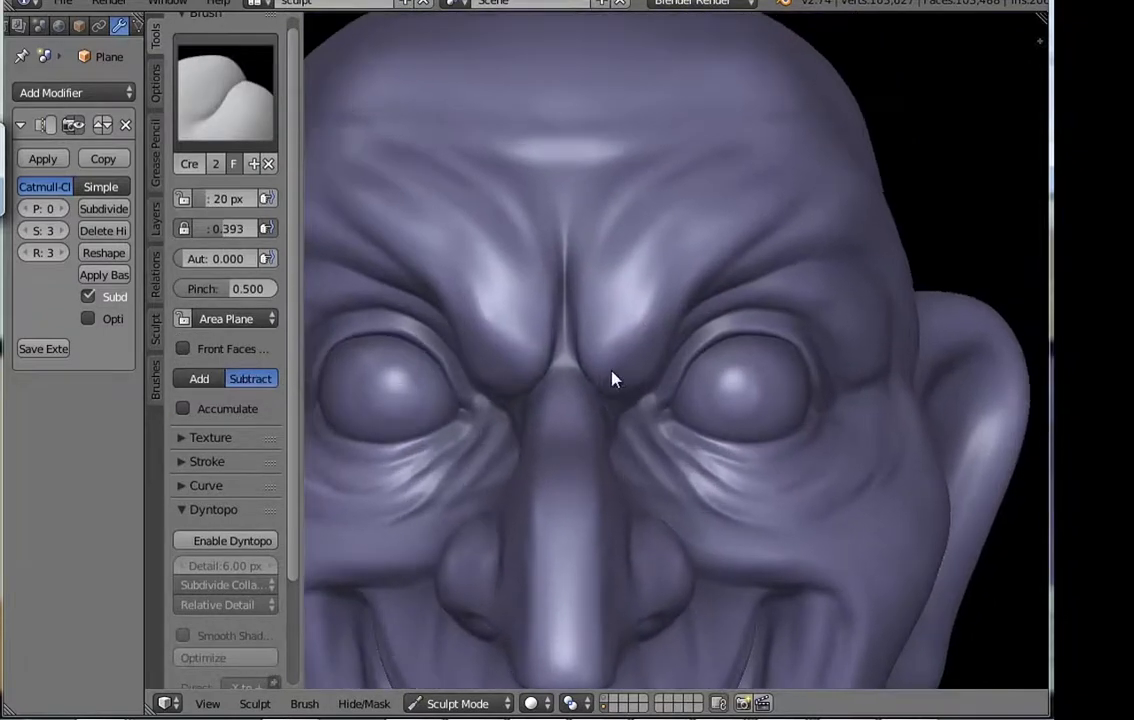
pyautogui.press('[')
# Step: Score furrows between the brows, working from three-quarter and front views
pyautogui.scroll(4, 600, 410)
pyautogui.scroll(-1, 655, 355)
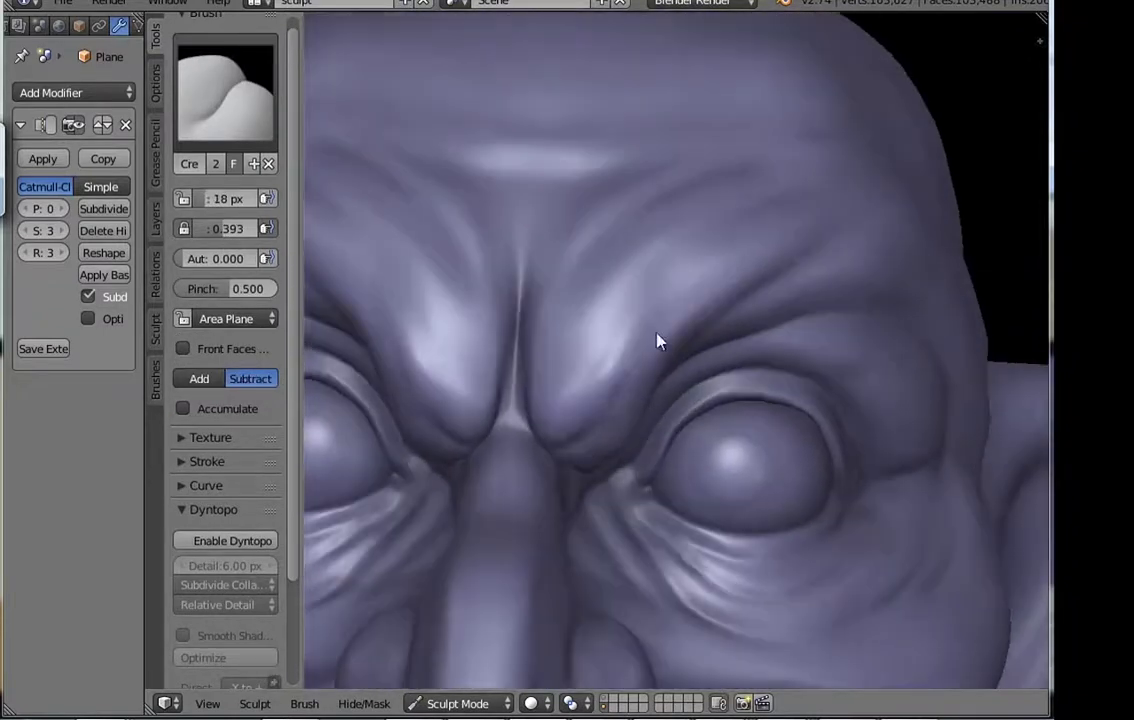
pyautogui.scroll(-1, 658, 392)
pyautogui.moveTo(658, 392); pyautogui.dragTo(742, 311, button='middle')
pyautogui.scroll(3, 681, 333)
pyautogui.scroll(-1, 681, 333)
pyautogui.moveTo(681, 333)
pyautogui.mouseDown(button='middle')
pyautogui.moveTo(729, 294)
pyautogui.moveTo(716, 314)
pyautogui.mouseUp(button='middle')
pyautogui.scroll(1, 706, 337)
pyautogui.scroll(1, 757, 273)
pyautogui.scroll(-1, 780, 277)
pyautogui.scroll(1, 818, 293)
# Step: Carve horizontal wrinkles across the forehead, checking them from several angles and from above
pyautogui.moveTo(818, 293); pyautogui.dragTo(585, 286, button='middle')
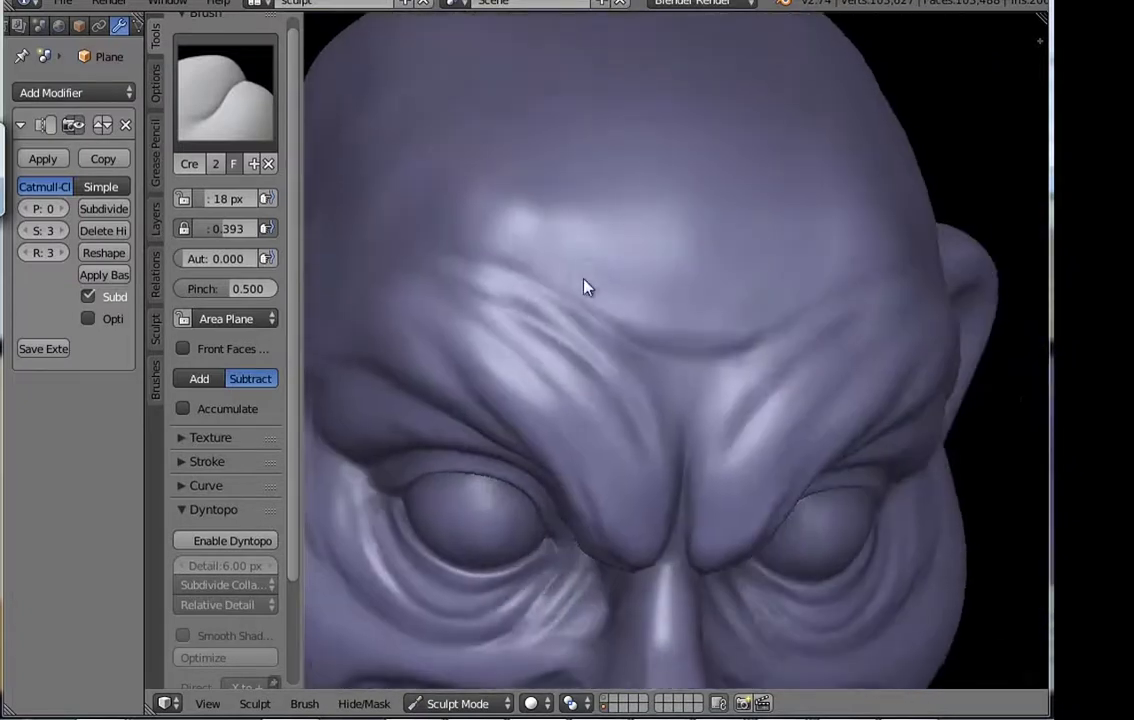
pyautogui.moveTo(683, 327); pyautogui.dragTo(514, 248, button='middle')
pyautogui.scroll(-2, 678, 343)
pyautogui.scroll(1, 678, 343)
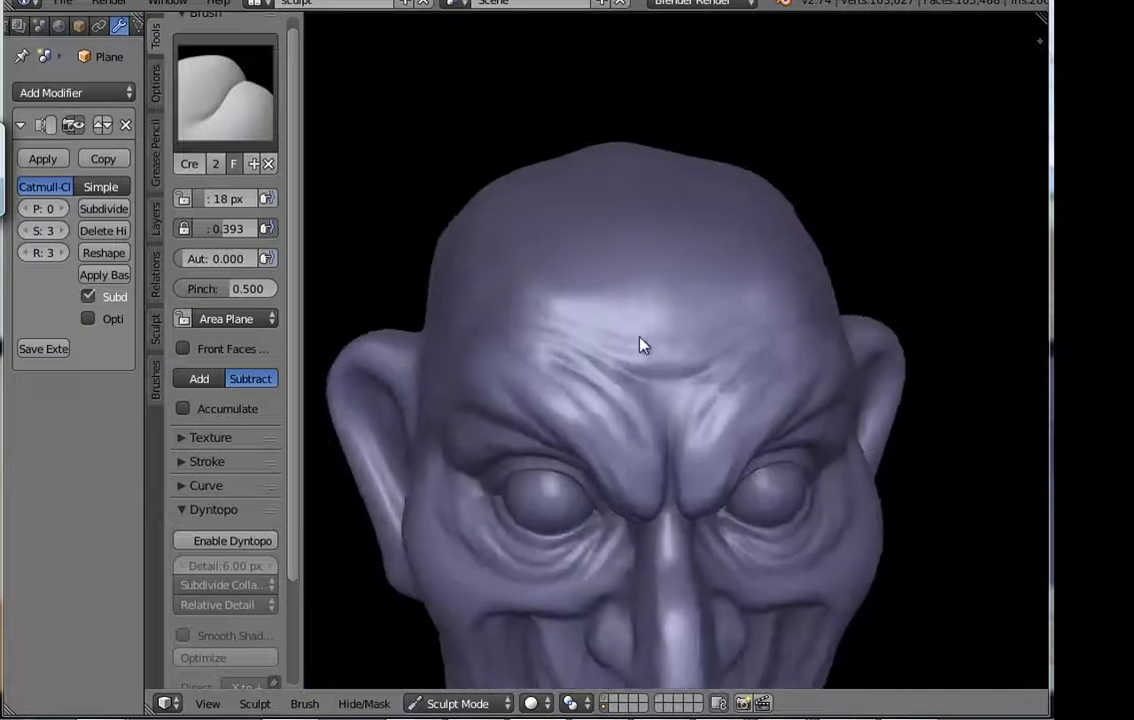
pyautogui.scroll(1, 638, 342)
pyautogui.moveTo(638, 342); pyautogui.dragTo(645, 375, button='middle')
pyautogui.scroll(1, 478, 330)
pyautogui.scroll(-2, 498, 314)
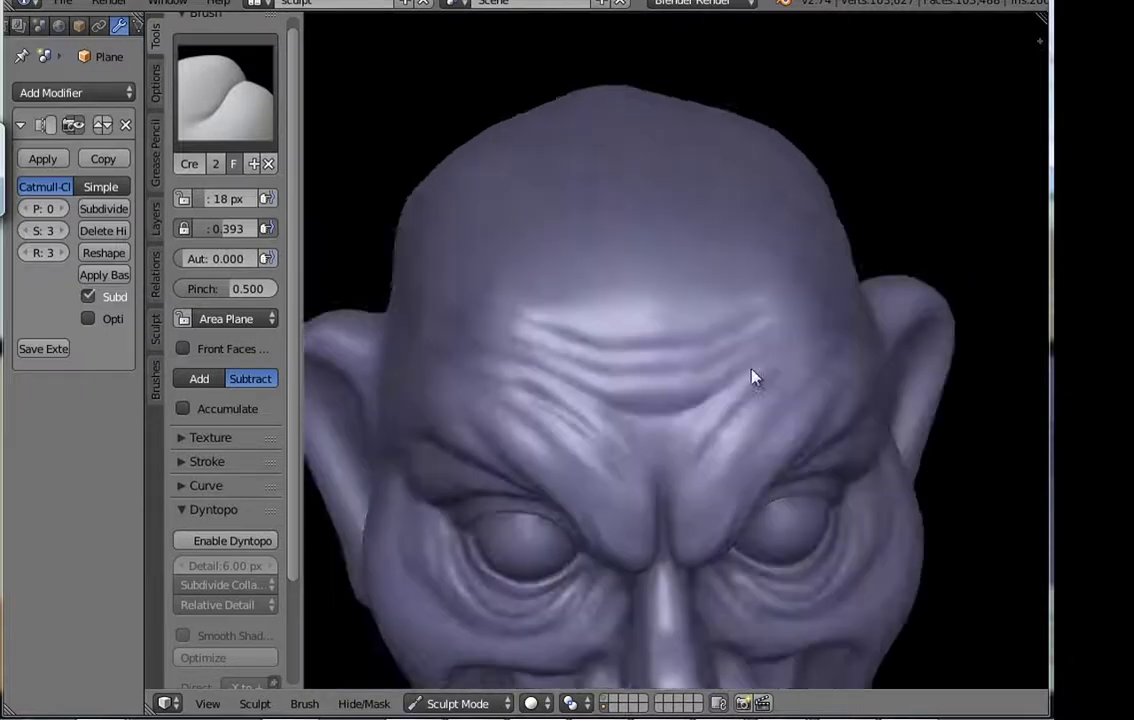
# Step: Inspect the side profile, ear, jaw underside and opposite cheek
pyautogui.moveTo(754, 375)
pyautogui.mouseDown(button='middle')
pyautogui.moveTo(693, 286)
pyautogui.moveTo(650, 349)
pyautogui.moveTo(519, 286)
pyautogui.mouseUp(button='middle')
pyautogui.scroll(2, 625, 339)
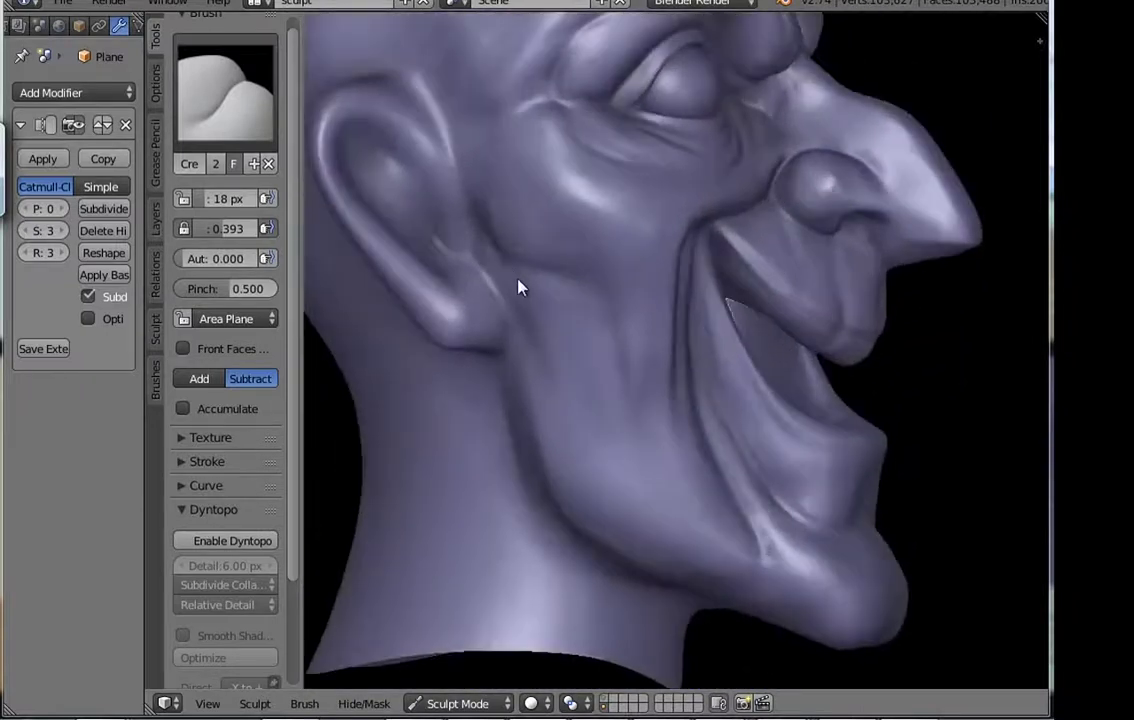
pyautogui.moveTo(618, 354); pyautogui.dragTo(547, 278, button='middle')
pyautogui.moveTo(641, 481)
pyautogui.mouseDown(button='middle')
pyautogui.moveTo(504, 263)
pyautogui.moveTo(605, 449)
pyautogui.mouseUp(button='middle')
pyautogui.scroll(-2, 620, 416)
pyautogui.moveTo(618, 385)
pyautogui.mouseDown(button='middle')
pyautogui.moveTo(607, 411)
pyautogui.moveTo(678, 421)
pyautogui.mouseUp(button='middle')
pyautogui.scroll(2, 656, 370)
pyautogui.moveTo(655, 370)
pyautogui.mouseDown(button='middle')
pyautogui.moveTo(572, 520)
pyautogui.moveTo(602, 411)
pyautogui.moveTo(678, 516)
pyautogui.moveTo(268, 109)
pyautogui.moveTo(612, 468)
pyautogui.moveTo(632, 537)
pyautogui.moveTo(666, 448)
pyautogui.moveTo(744, 359)
pyautogui.moveTo(759, 385)
pyautogui.moveTo(700, 500)
pyautogui.moveTo(610, 544)
pyautogui.moveTo(623, 524)
pyautogui.moveTo(688, 502)
pyautogui.moveTo(640, 342)
pyautogui.moveTo(681, 463)
pyautogui.moveTo(594, 437)
pyautogui.moveTo(678, 491)
pyautogui.moveTo(648, 443)
pyautogui.mouseUp(button='middle')
# Step: Change brushes via Clay to SculptDraw and sharpen the crease around the nostril and nose bridge
pyautogui.press('c')
pyautogui.hotkey('shift', 'c')
pyautogui.hotkey('shift', 'c')
pyautogui.moveTo(517, 247)
pyautogui.mouseDown(button='middle')
pyautogui.moveTo(585, 314)
pyautogui.moveTo(562, 256)
pyautogui.moveTo(656, 274)
pyautogui.moveTo(609, 364)
pyautogui.moveTo(737, 236)
pyautogui.moveTo(716, 345)
pyautogui.moveTo(741, 318)
pyautogui.mouseUp(button='middle')
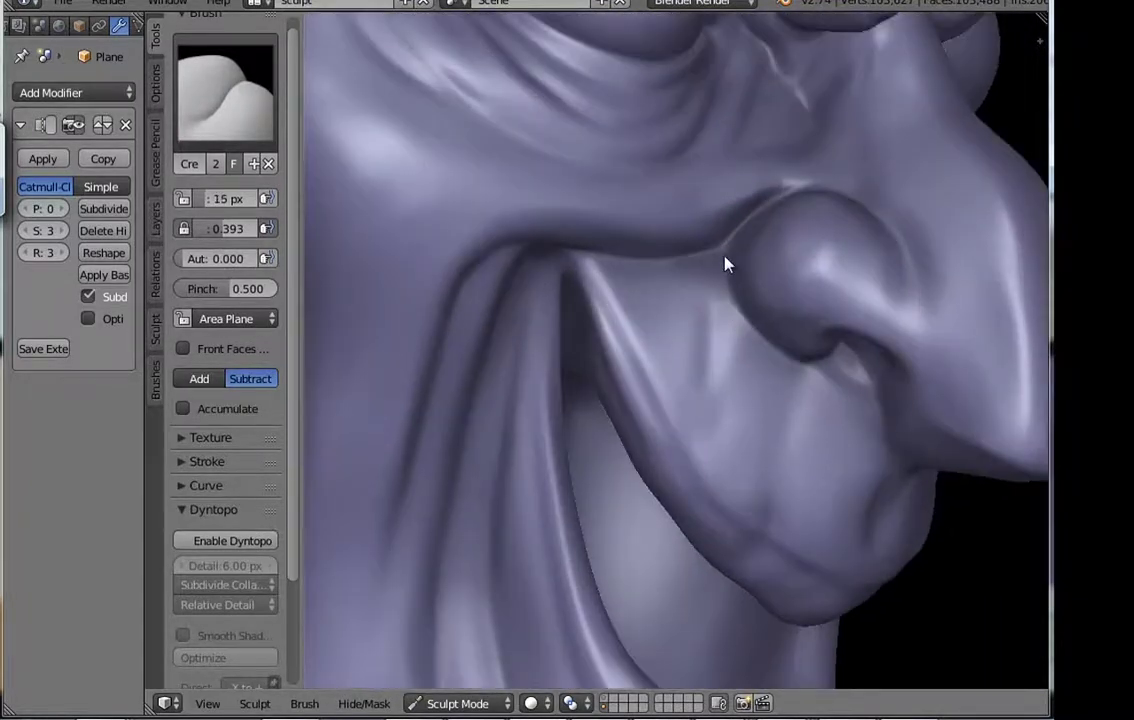
pyautogui.moveTo(726, 256)
pyautogui.mouseDown(button='middle')
pyautogui.moveTo(787, 287)
pyautogui.moveTo(723, 390)
pyautogui.moveTo(810, 405)
pyautogui.moveTo(676, 327)
pyautogui.moveTo(724, 400)
pyautogui.moveTo(771, 364)
pyautogui.mouseUp(button='middle')
pyautogui.moveTo(688, 323)
pyautogui.mouseDown(button='middle')
pyautogui.moveTo(671, 344)
pyautogui.moveTo(628, 283)
pyautogui.moveTo(656, 208)
pyautogui.moveTo(703, 257)
pyautogui.moveTo(719, 246)
pyautogui.moveTo(716, 266)
pyautogui.moveTo(552, 314)
pyautogui.moveTo(670, 246)
pyautogui.moveTo(699, 278)
pyautogui.moveTo(620, 324)
pyautogui.mouseUp(button='middle')
# Step: Choose the SculptDraw brush and lower its strength to 0.321, framing the eyes and nose
pyautogui.moveTo(683, 299)
pyautogui.mouseDown(button='middle')
pyautogui.moveTo(660, 290)
pyautogui.moveTo(491, 385)
pyautogui.moveTo(572, 339)
pyautogui.moveTo(815, 314)
pyautogui.mouseUp(button='middle')
pyautogui.click(250, 117)
pyautogui.click(620, 284)
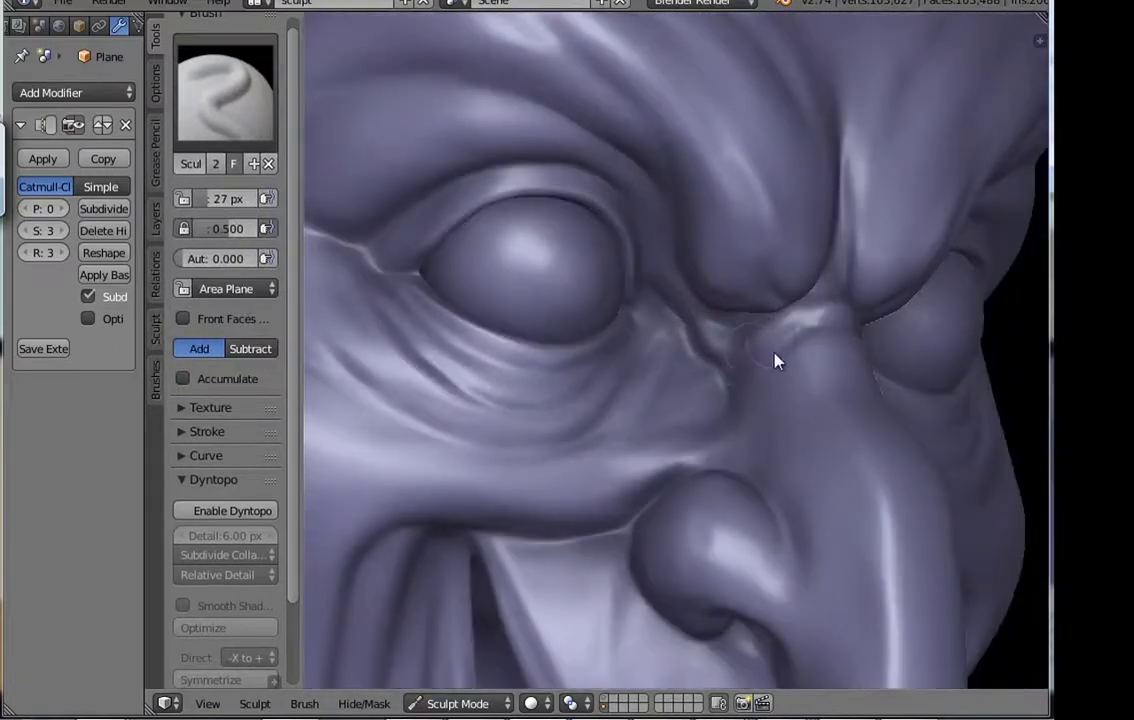
pyautogui.moveTo(776, 361); pyautogui.dragTo(699, 286, button='middle')
pyautogui.scroll(-3, 716, 354)
pyautogui.scroll(3, 752, 314)
pyautogui.moveTo(752, 314)
pyautogui.mouseDown(button='middle')
pyautogui.moveTo(701, 433)
pyautogui.moveTo(307, 180)
pyautogui.mouseUp(button='middle')
pyautogui.scroll(2, 590, 362)
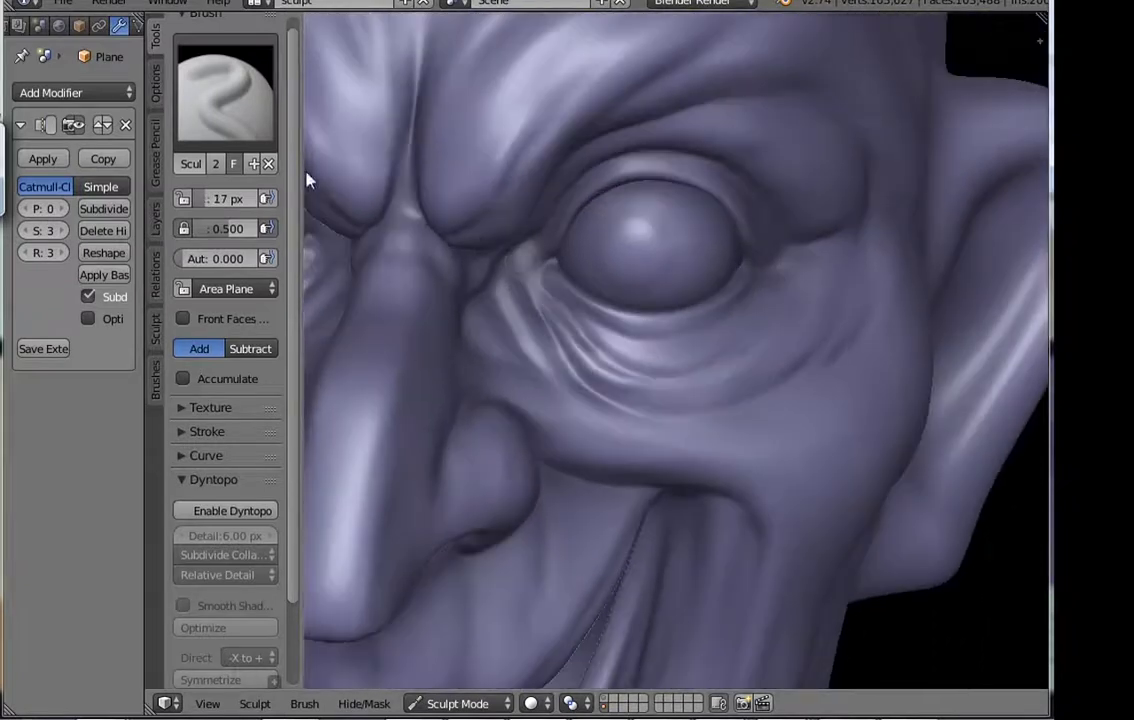
pyautogui.hotkey('shift', 'f')
pyautogui.click(595, 342)
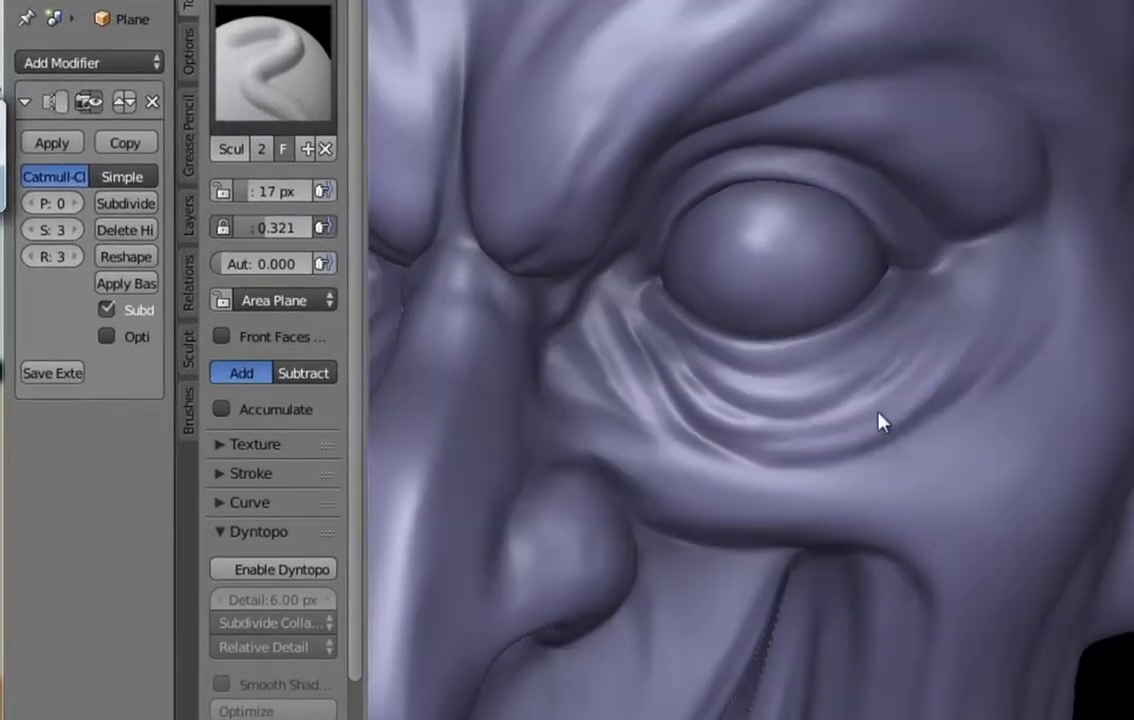
# Step: Build up the eyelid folds around the eyeball from a side-on view
pyautogui.moveTo(880, 423); pyautogui.dragTo(946, 374, button='middle')
pyautogui.scroll(1, 943, 300)
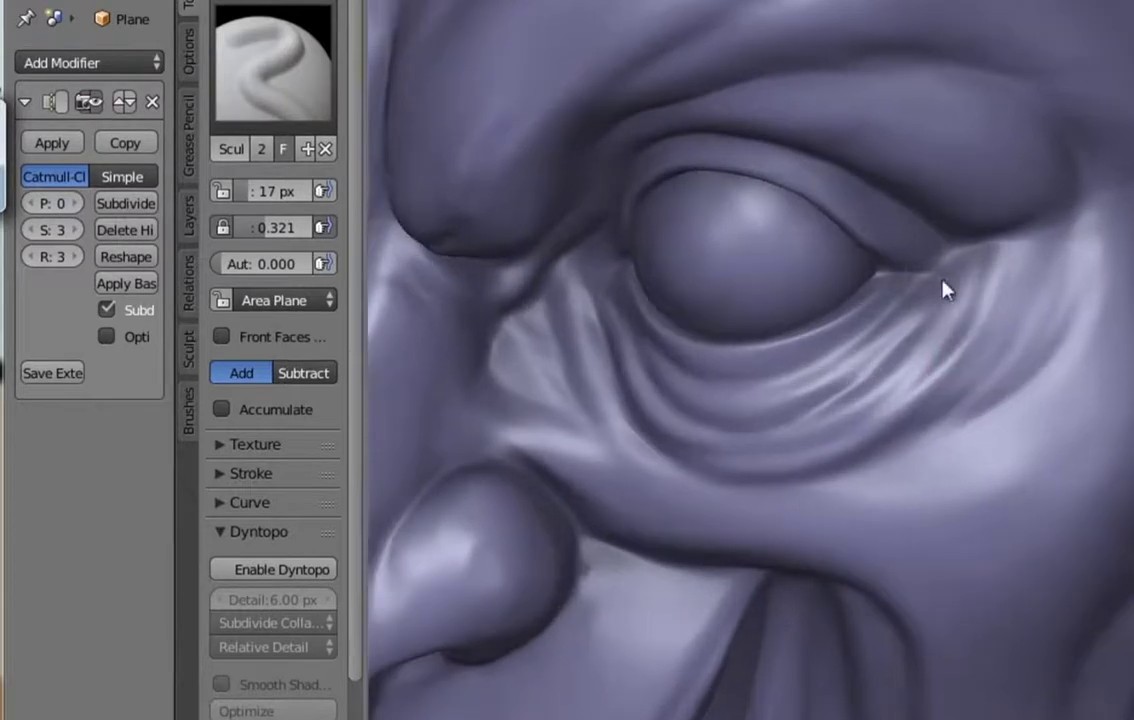
pyautogui.moveTo(945, 290); pyautogui.dragTo(802, 428, button='middle')
pyautogui.scroll(2, 833, 433)
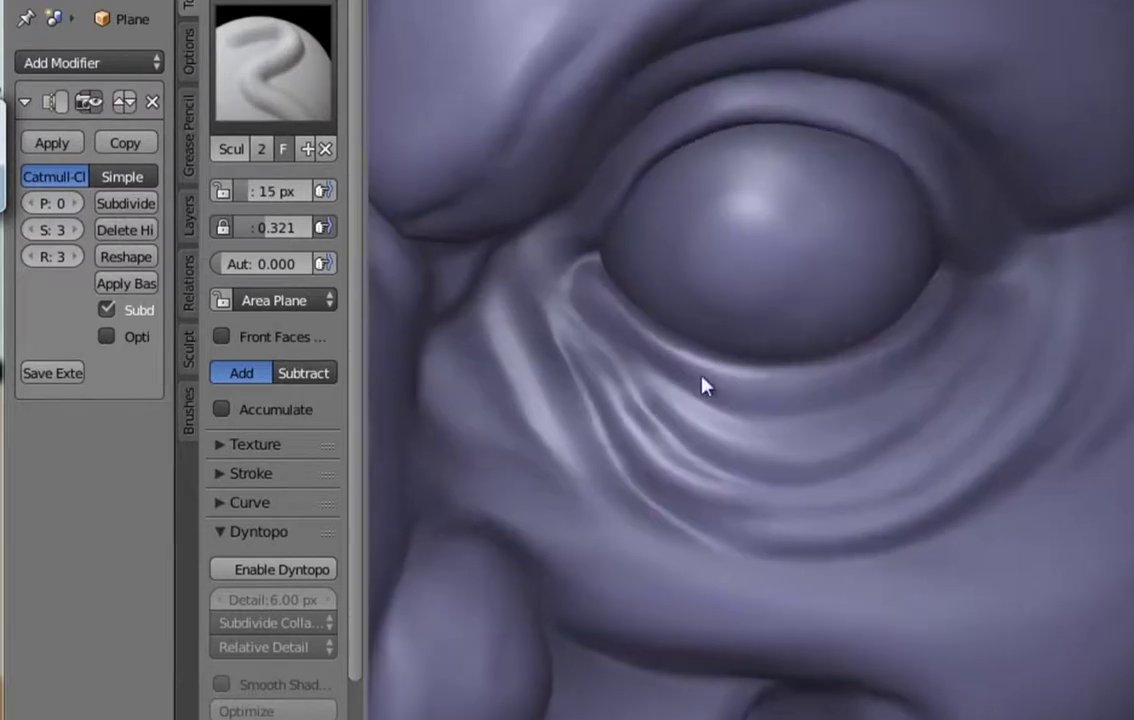
# Step: With the Crease brush, add fine vertical wrinkles above the upper lip and across the chin
pyautogui.hotkey('shift', 'c')
pyautogui.moveTo(759, 410)
pyautogui.mouseDown(button='middle')
pyautogui.moveTo(608, 326)
pyautogui.moveTo(845, 385)
pyautogui.moveTo(898, 375)
pyautogui.moveTo(969, 291)
pyautogui.moveTo(858, 337)
pyautogui.moveTo(635, 393)
pyautogui.mouseUp(button='middle')
pyautogui.moveTo(883, 261); pyautogui.dragTo(777, 299, button='middle')
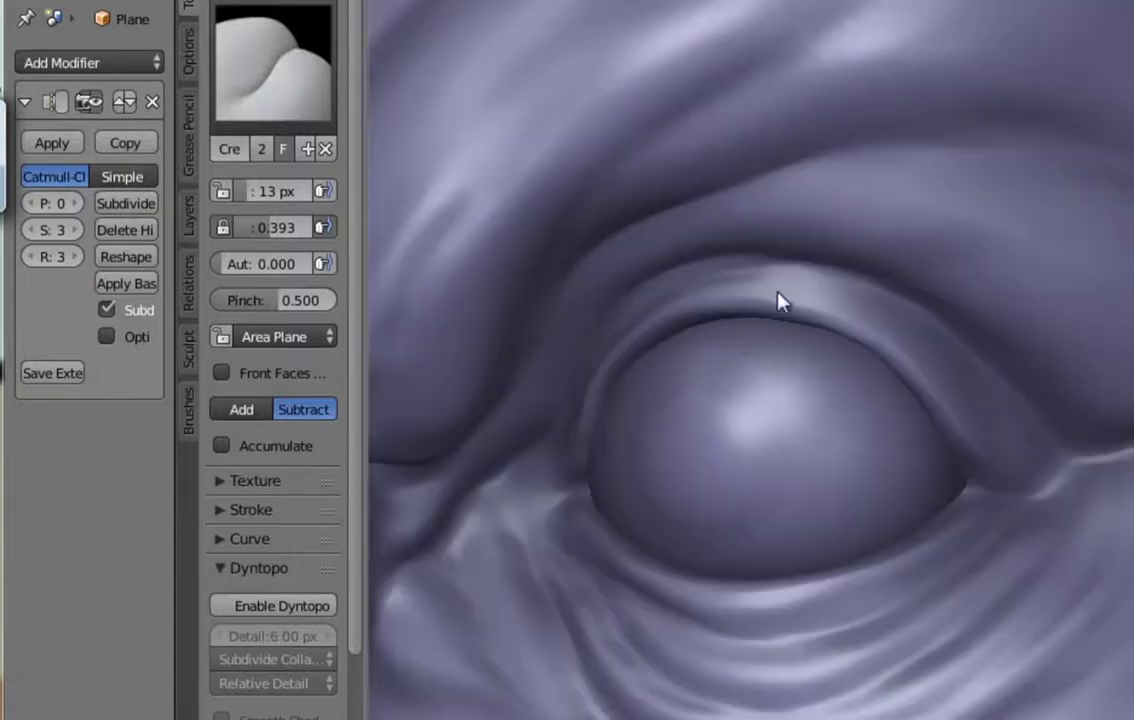
pyautogui.scroll(-5, 831, 428)
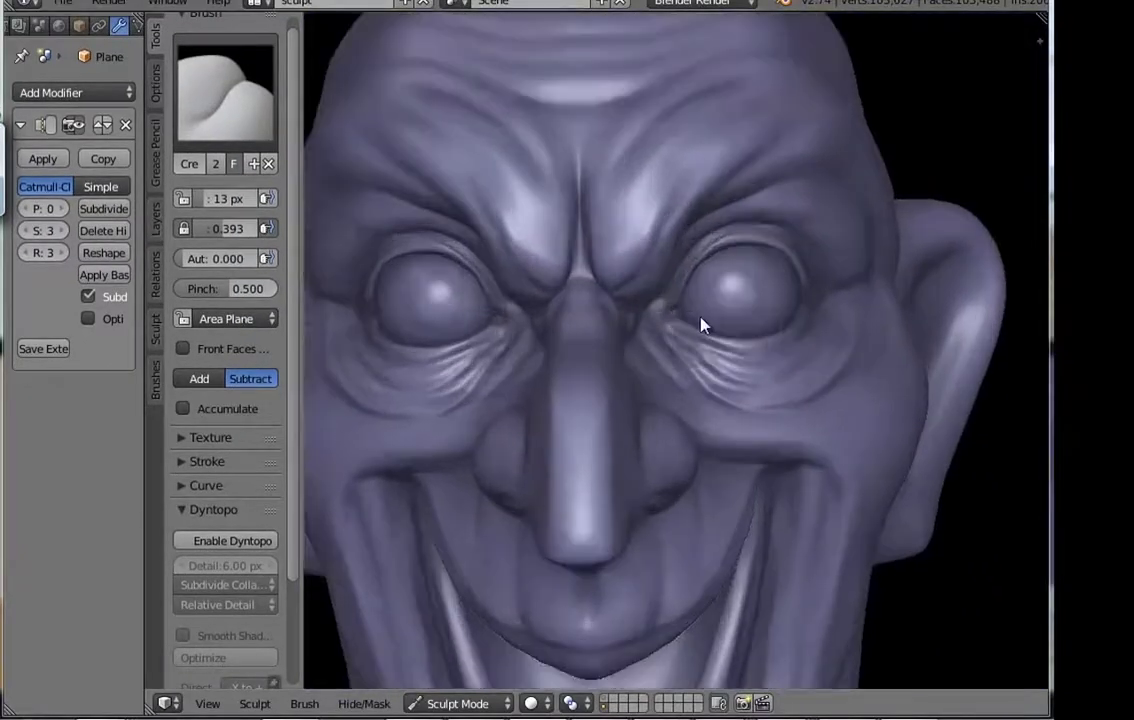
pyautogui.moveTo(739, 398); pyautogui.dragTo(645, 347, button='middle')
pyautogui.scroll(3, 641, 362)
pyautogui.scroll(2, 641, 362)
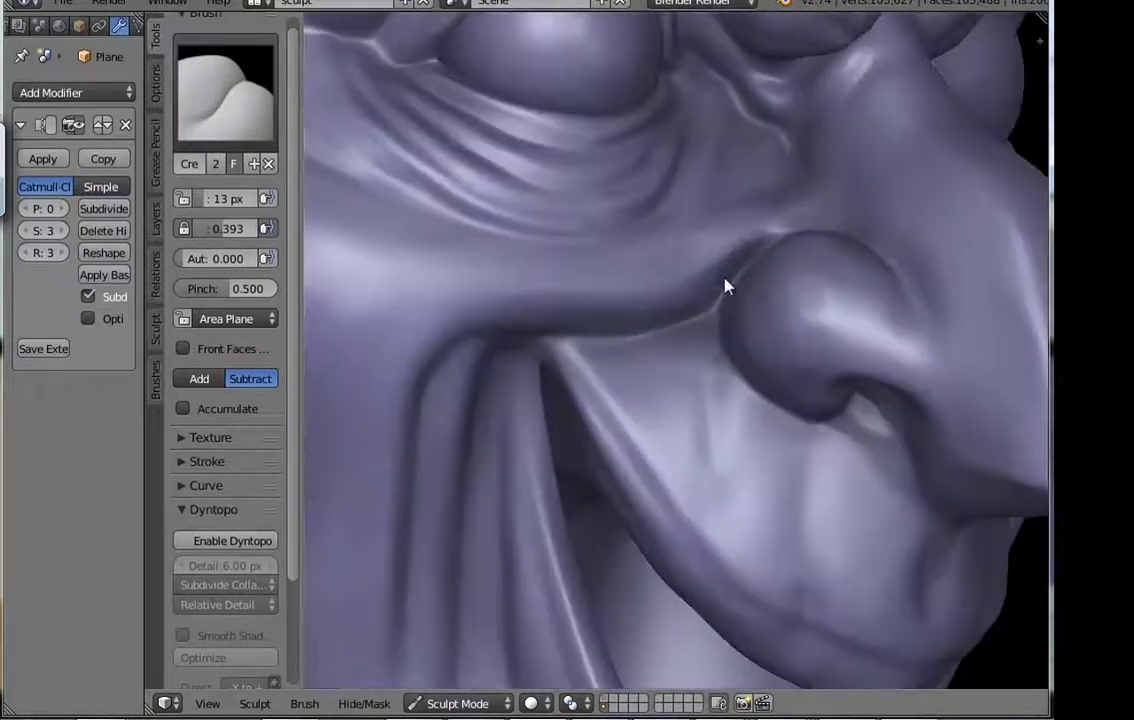
pyautogui.moveTo(711, 304)
pyautogui.mouseDown(button='middle')
pyautogui.moveTo(697, 408)
pyautogui.moveTo(640, 410)
pyautogui.moveTo(724, 380)
pyautogui.moveTo(787, 241)
pyautogui.moveTo(806, 309)
pyautogui.moveTo(788, 335)
pyautogui.moveTo(825, 241)
pyautogui.moveTo(759, 259)
pyautogui.moveTo(709, 304)
pyautogui.moveTo(656, 443)
pyautogui.moveTo(633, 435)
pyautogui.moveTo(702, 337)
pyautogui.moveTo(658, 425)
pyautogui.mouseUp(button='middle')
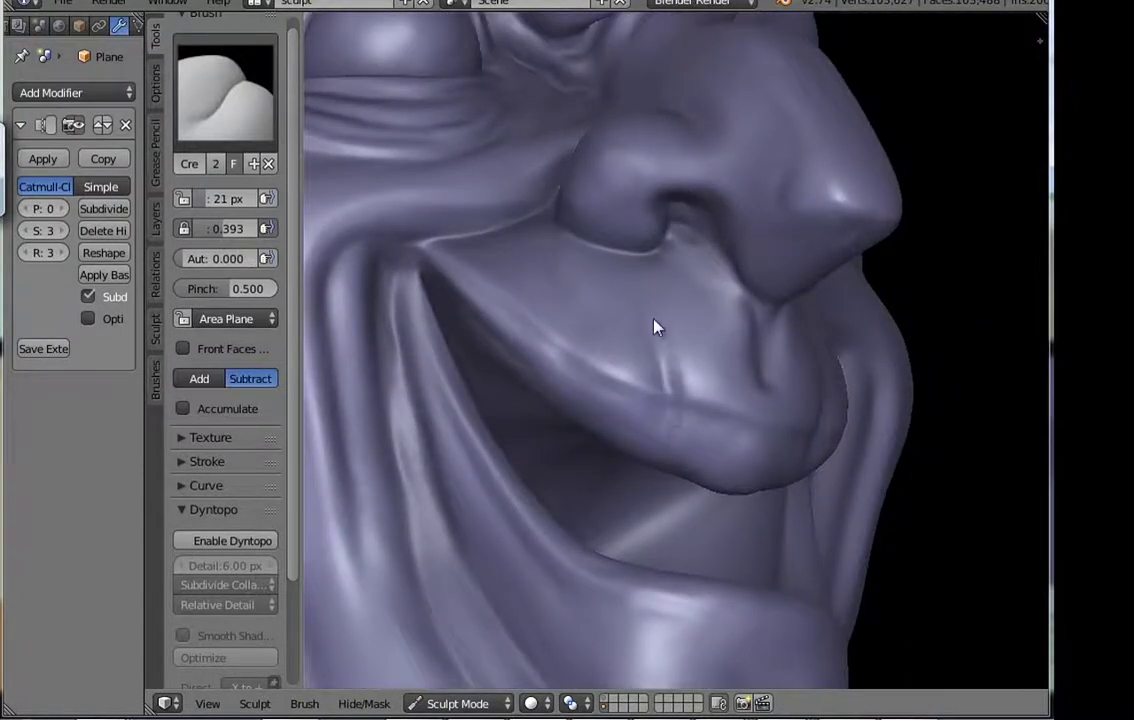
pyautogui.moveTo(653, 324)
pyautogui.mouseDown(button='middle')
pyautogui.moveTo(625, 327)
pyautogui.moveTo(716, 456)
pyautogui.moveTo(658, 461)
pyautogui.moveTo(593, 375)
pyautogui.moveTo(699, 426)
pyautogui.moveTo(696, 444)
pyautogui.moveTo(666, 431)
pyautogui.mouseUp(button='middle')
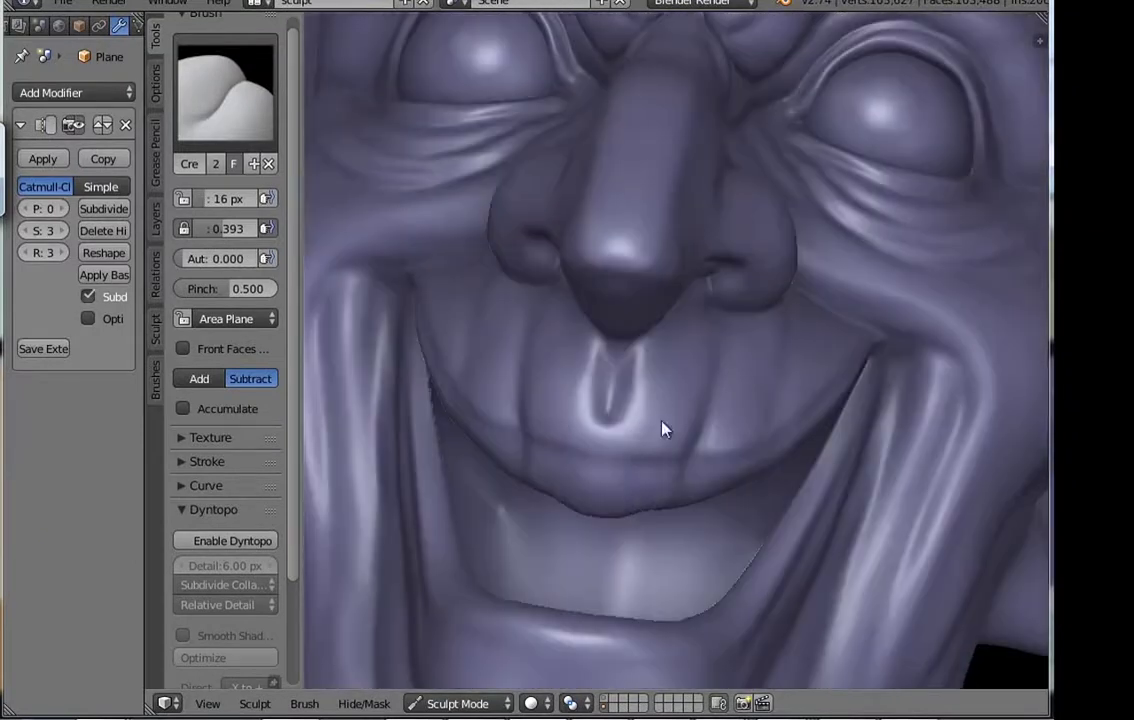
pyautogui.moveTo(700, 343)
pyautogui.mouseDown(button='middle')
pyautogui.moveTo(688, 327)
pyautogui.moveTo(650, 517)
pyautogui.moveTo(726, 451)
pyautogui.moveTo(697, 404)
pyautogui.moveTo(653, 482)
pyautogui.moveTo(653, 456)
pyautogui.moveTo(668, 515)
pyautogui.moveTo(648, 474)
pyautogui.moveTo(658, 563)
pyautogui.moveTo(635, 548)
pyautogui.moveTo(632, 485)
pyautogui.moveTo(734, 488)
pyautogui.moveTo(721, 471)
pyautogui.moveTo(696, 514)
pyautogui.moveTo(258, 142)
pyautogui.mouseUp(button='middle')
# Step: Cycle through Clay, Pinch and Crease brushes to deepen wrinkles around the eye and nose bridge
pyautogui.press('c')
pyautogui.moveTo(658, 517)
pyautogui.mouseDown(button='middle')
pyautogui.moveTo(688, 578)
pyautogui.moveTo(640, 420)
pyautogui.mouseUp(button='middle')
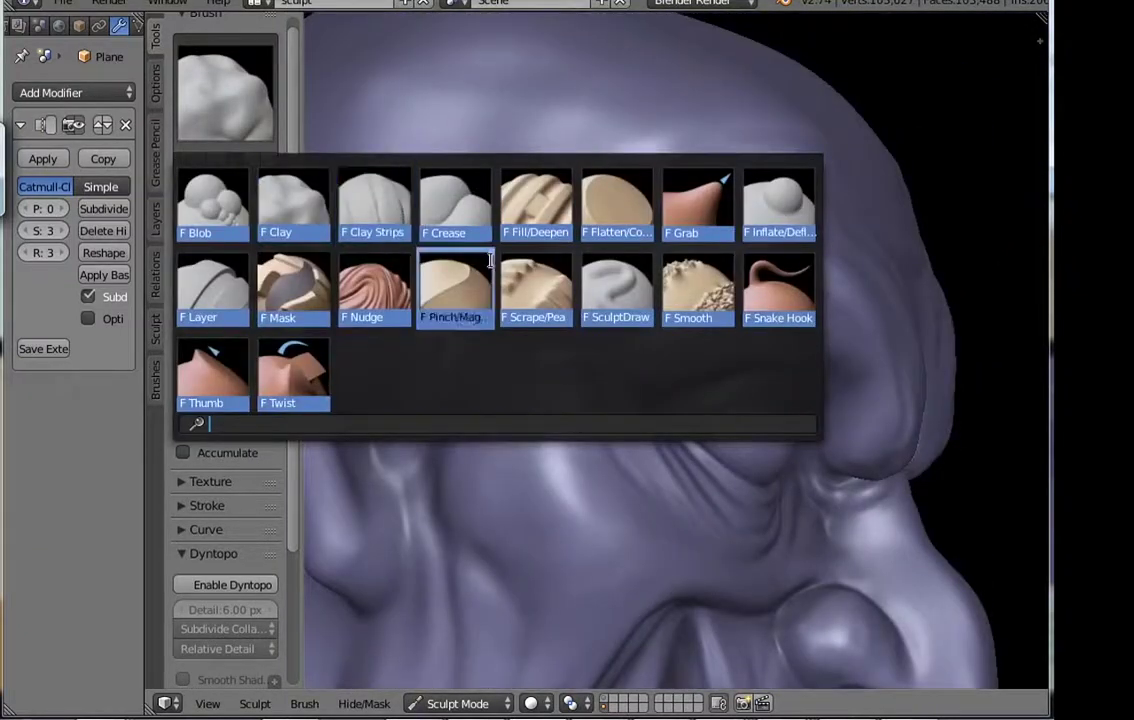
pyautogui.click(488, 264)
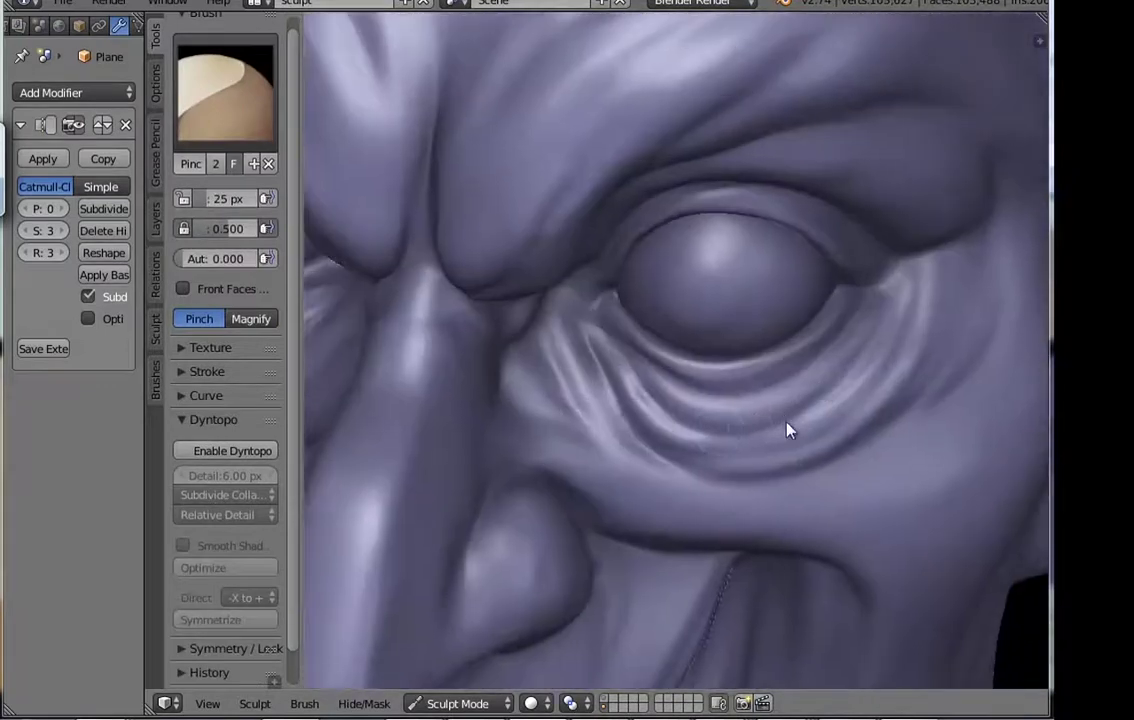
pyautogui.hotkey('shift', 'c')
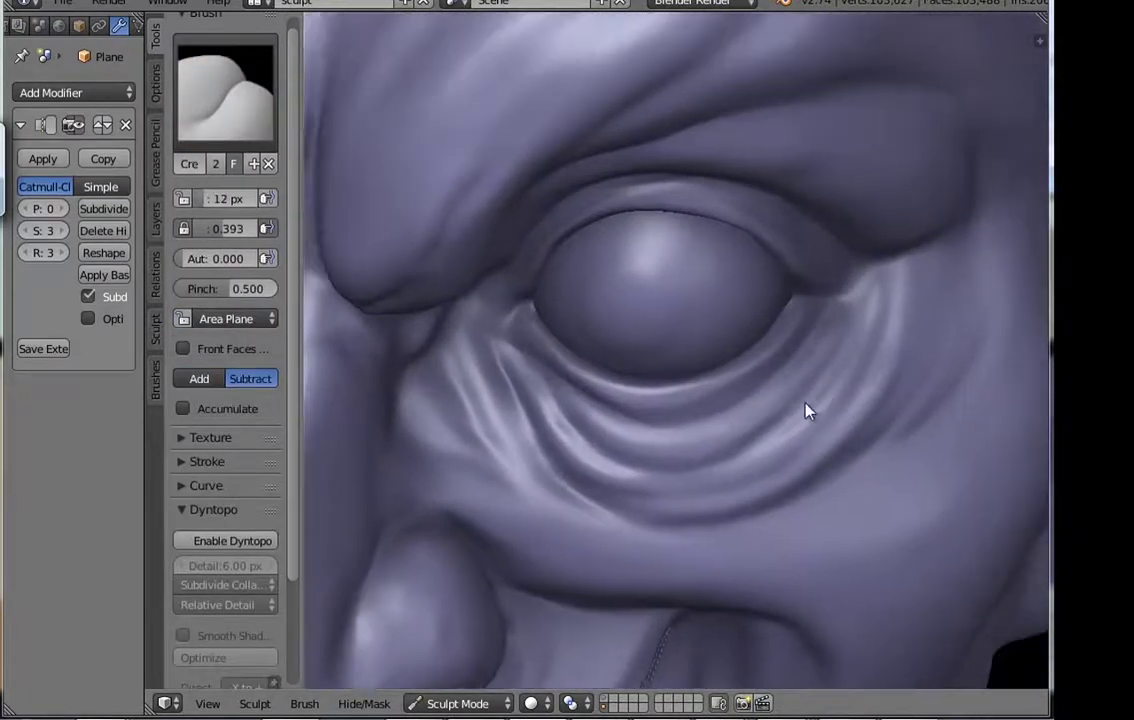
pyautogui.moveTo(808, 410); pyautogui.dragTo(790, 332, button='middle')
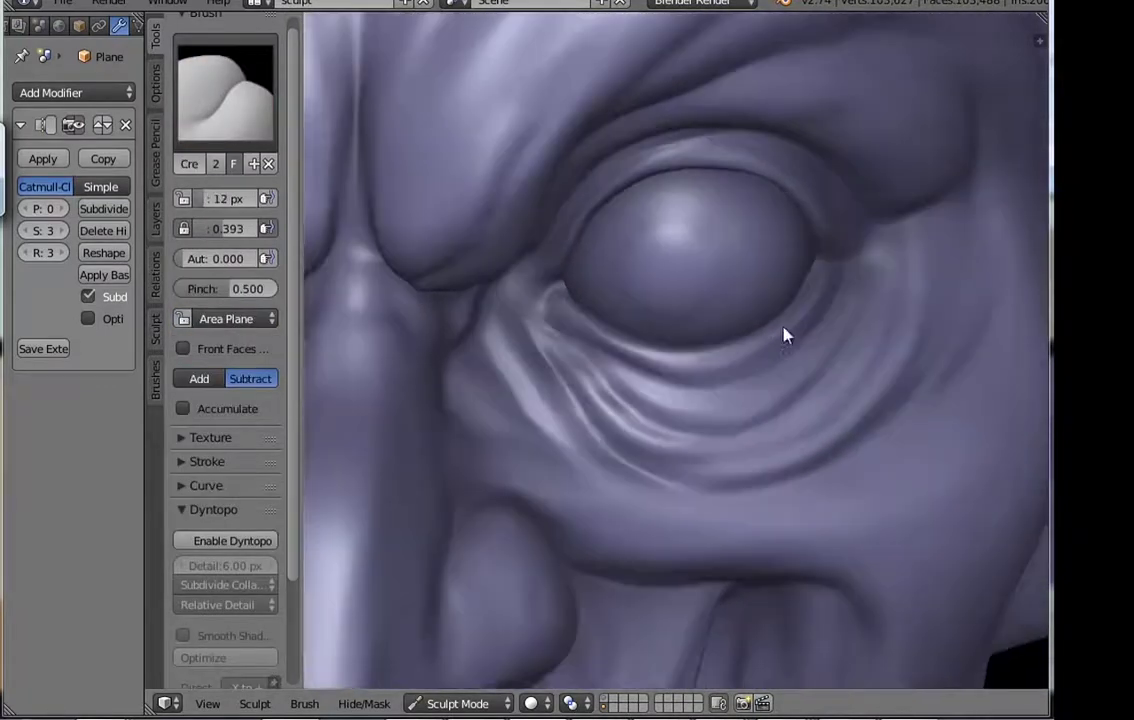
pyautogui.moveTo(570, 337)
pyautogui.mouseDown(button='middle')
pyautogui.moveTo(580, 350)
pyautogui.moveTo(537, 380)
pyautogui.moveTo(516, 349)
pyautogui.moveTo(567, 362)
pyautogui.moveTo(573, 331)
pyautogui.mouseUp(button='middle')
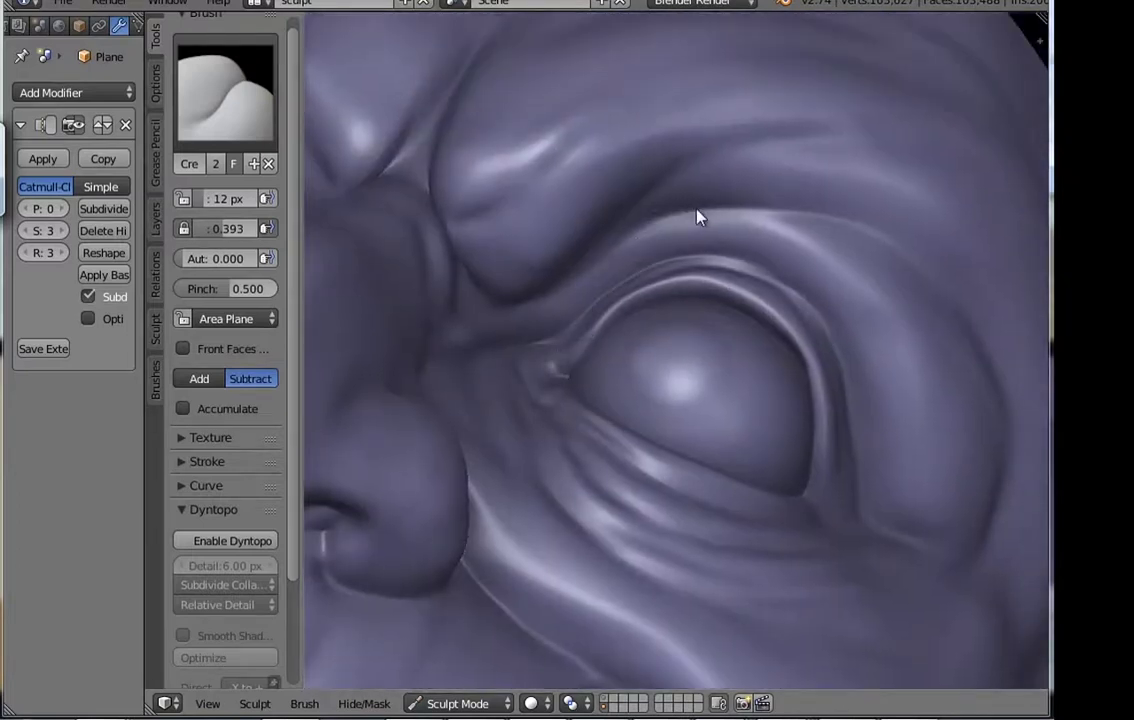
pyautogui.moveTo(699, 217)
pyautogui.mouseDown(button='middle')
pyautogui.moveTo(625, 251)
pyautogui.moveTo(735, 269)
pyautogui.mouseUp(button='middle')
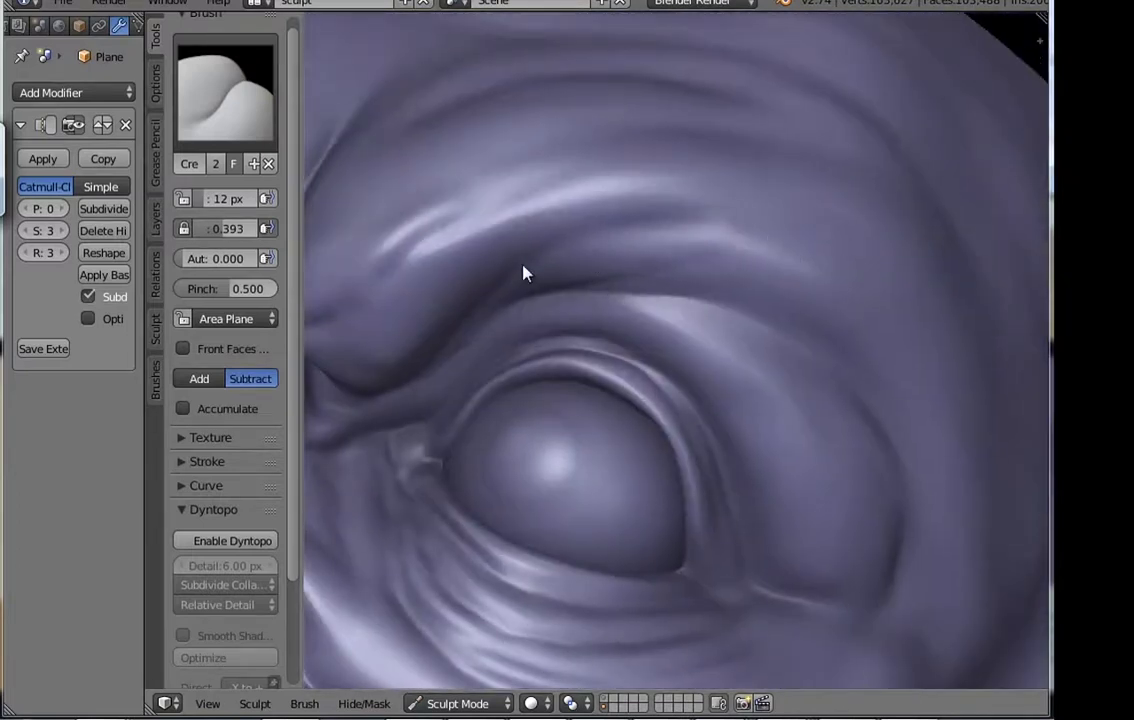
# Step: Deepen the brow and eye wrinkles with Crease and Clay strokes from front and side
pyautogui.scroll(-3, 527, 273)
pyautogui.moveTo(527, 273)
pyautogui.mouseDown(button='middle')
pyautogui.moveTo(688, 291)
pyautogui.moveTo(655, 367)
pyautogui.moveTo(719, 281)
pyautogui.moveTo(593, 390)
pyautogui.moveTo(600, 296)
pyautogui.moveTo(663, 377)
pyautogui.moveTo(785, 382)
pyautogui.moveTo(530, 378)
pyautogui.moveTo(739, 393)
pyautogui.moveTo(792, 380)
pyautogui.moveTo(597, 398)
pyautogui.moveTo(655, 370)
pyautogui.mouseUp(button='middle')
pyautogui.scroll(-3, 530, 378)
pyautogui.scroll(2, 597, 398)
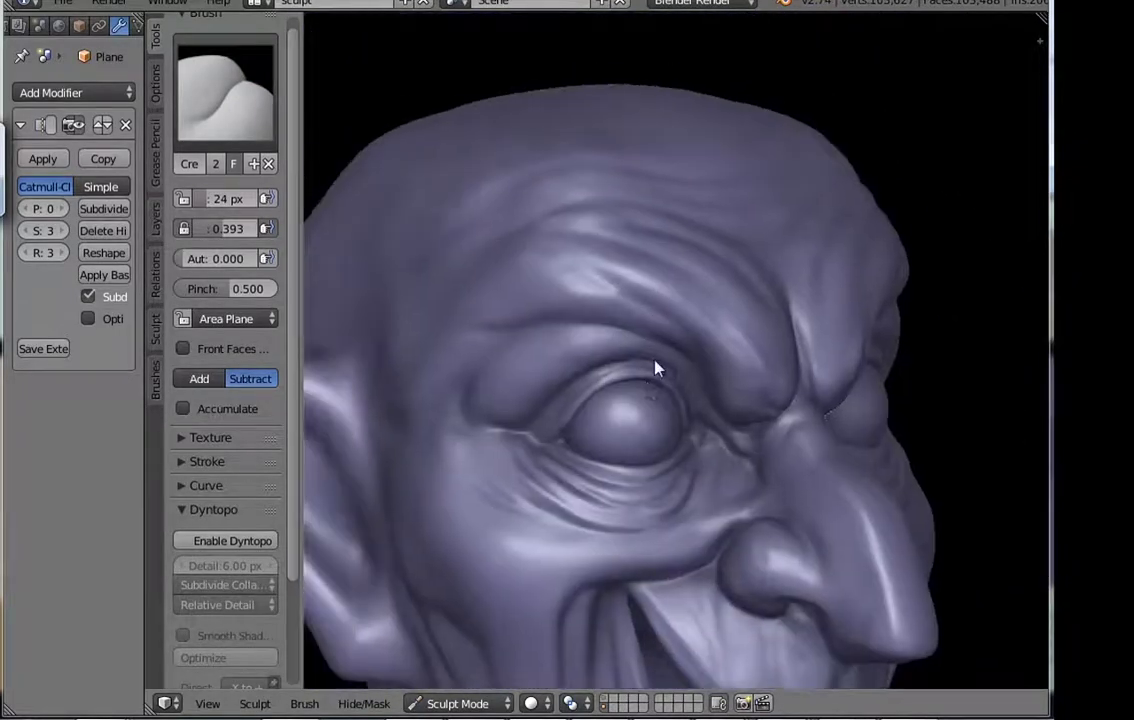
pyautogui.click(225, 90)
pyautogui.press('Escape')
pyautogui.moveTo(423, 266); pyautogui.dragTo(567, 331, button='middle')
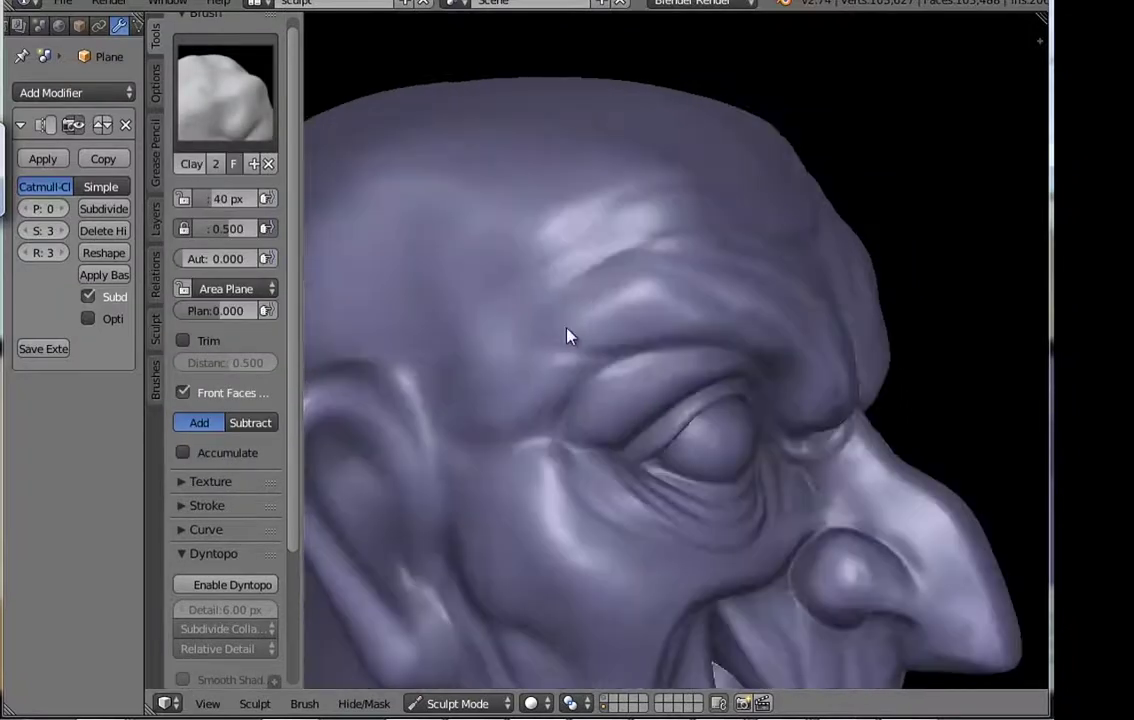
pyautogui.scroll(1, 567, 331)
pyautogui.scroll(-2, 661, 374)
pyautogui.moveTo(661, 374)
pyautogui.mouseDown(button='middle')
pyautogui.moveTo(749, 347)
pyautogui.moveTo(785, 375)
pyautogui.moveTo(838, 307)
pyautogui.mouseUp(button='middle')
pyautogui.scroll(2, 749, 347)
pyautogui.scroll(1, 838, 307)
pyautogui.moveTo(840, 360)
pyautogui.mouseDown(button='middle')
pyautogui.moveTo(815, 430)
pyautogui.moveTo(663, 397)
pyautogui.mouseUp(button='middle')
pyautogui.scroll(1, 663, 397)
# Step: Switch to the Inflate brush and bulge out both eyeballs
pyautogui.click(225, 90)
pyautogui.click(745, 225)
pyautogui.moveTo(750, 258)
pyautogui.mouseDown(button='middle')
pyautogui.moveTo(742, 367)
pyautogui.moveTo(590, 392)
pyautogui.moveTo(580, 349)
pyautogui.moveTo(628, 400)
pyautogui.moveTo(468, 349)
pyautogui.moveTo(519, 372)
pyautogui.moveTo(590, 377)
pyautogui.mouseUp(button='middle')
pyautogui.scroll(-3, 700, 360)
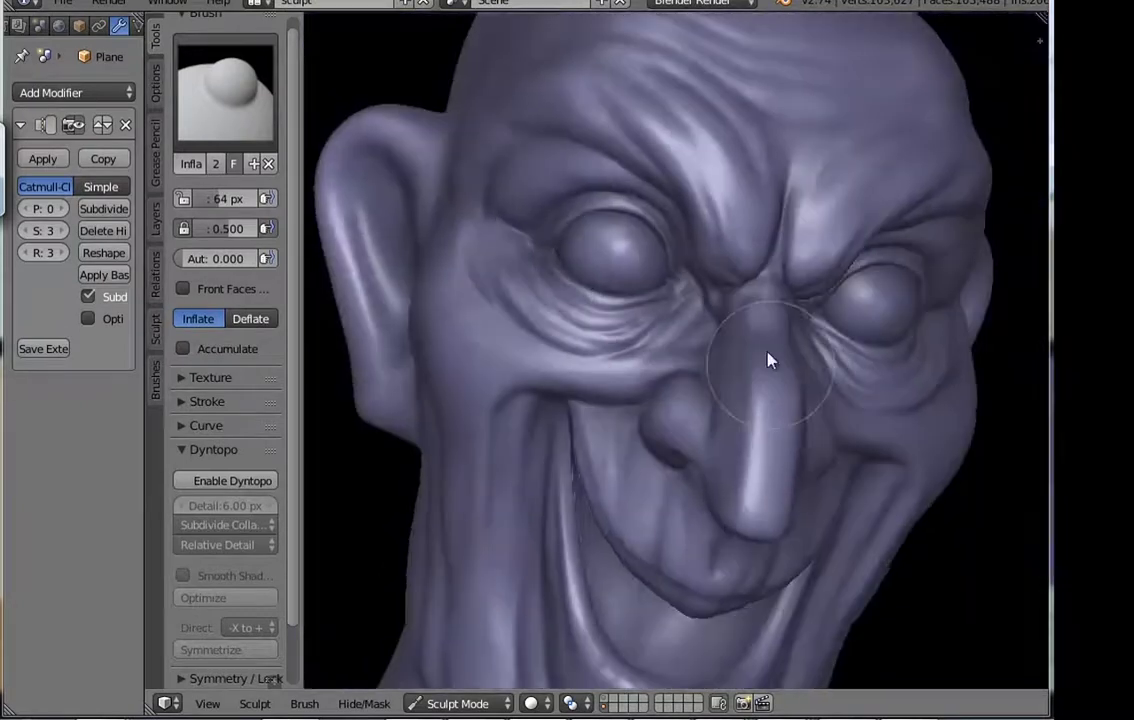
pyautogui.scroll(-3, 754, 380)
pyautogui.scroll(5, 749, 306)
pyautogui.moveTo(749, 306)
pyautogui.mouseDown(button='middle')
pyautogui.moveTo(785, 377)
pyautogui.moveTo(721, 430)
pyautogui.moveTo(645, 445)
pyautogui.moveTo(628, 466)
pyautogui.moveTo(577, 435)
pyautogui.mouseUp(button='middle')
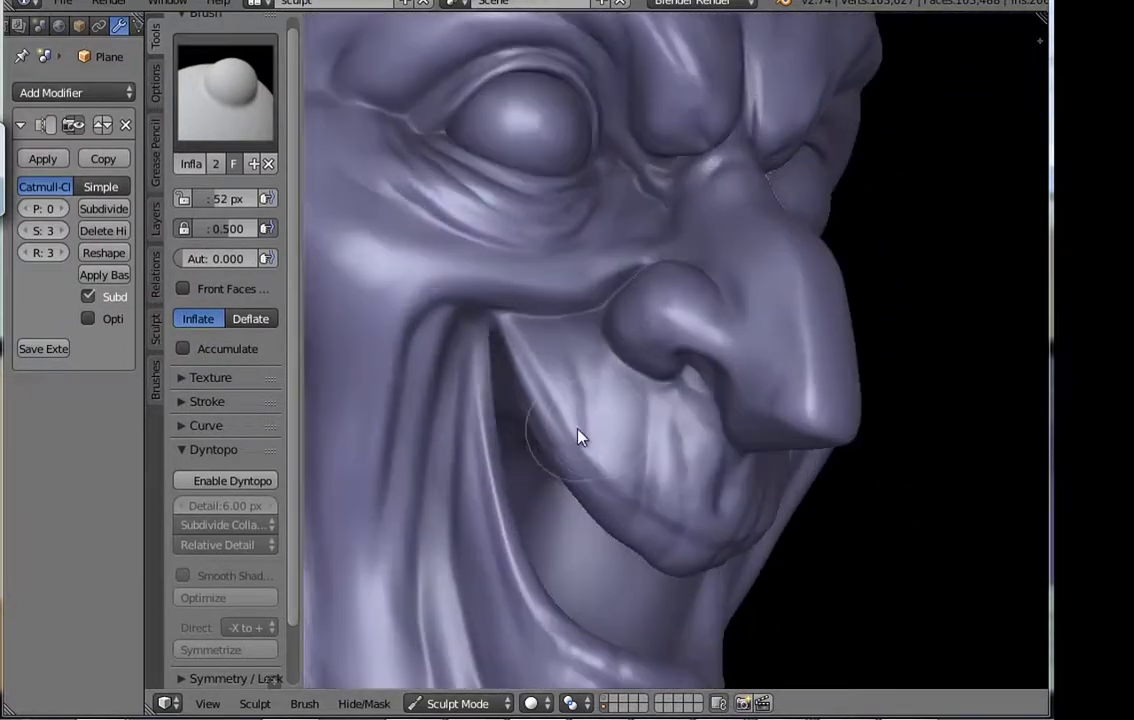
# Step: Shape the hooked nose tip and nostril with Crease and Clay brushes
pyautogui.hotkey('shift', 'c')
pyautogui.scroll(2, 585, 453)
pyautogui.moveTo(575, 373)
pyautogui.mouseDown(button='middle')
pyautogui.moveTo(630, 347)
pyautogui.moveTo(645, 382)
pyautogui.moveTo(693, 405)
pyautogui.moveTo(675, 360)
pyautogui.moveTo(679, 369)
pyautogui.moveTo(648, 375)
pyautogui.moveTo(689, 369)
pyautogui.mouseUp(button='middle')
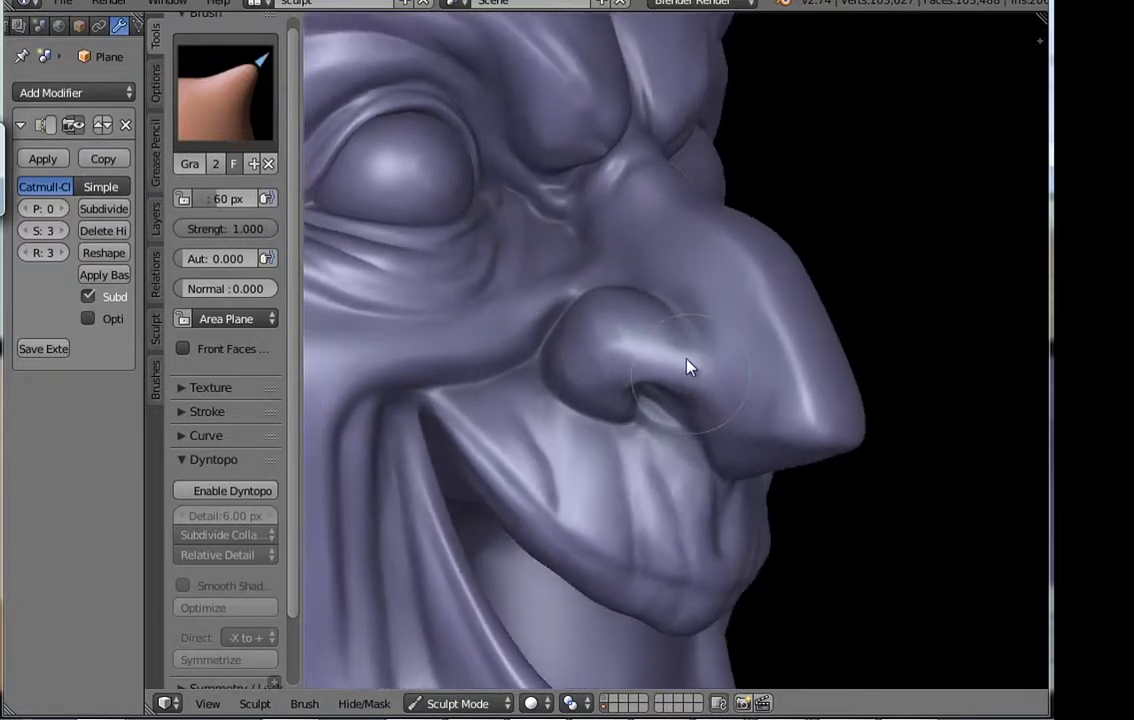
pyautogui.click(225, 90)
pyautogui.click(270, 197)
pyautogui.moveTo(587, 346)
pyautogui.mouseDown(button='middle')
pyautogui.moveTo(688, 395)
pyautogui.moveTo(699, 357)
pyautogui.mouseUp(button='middle')
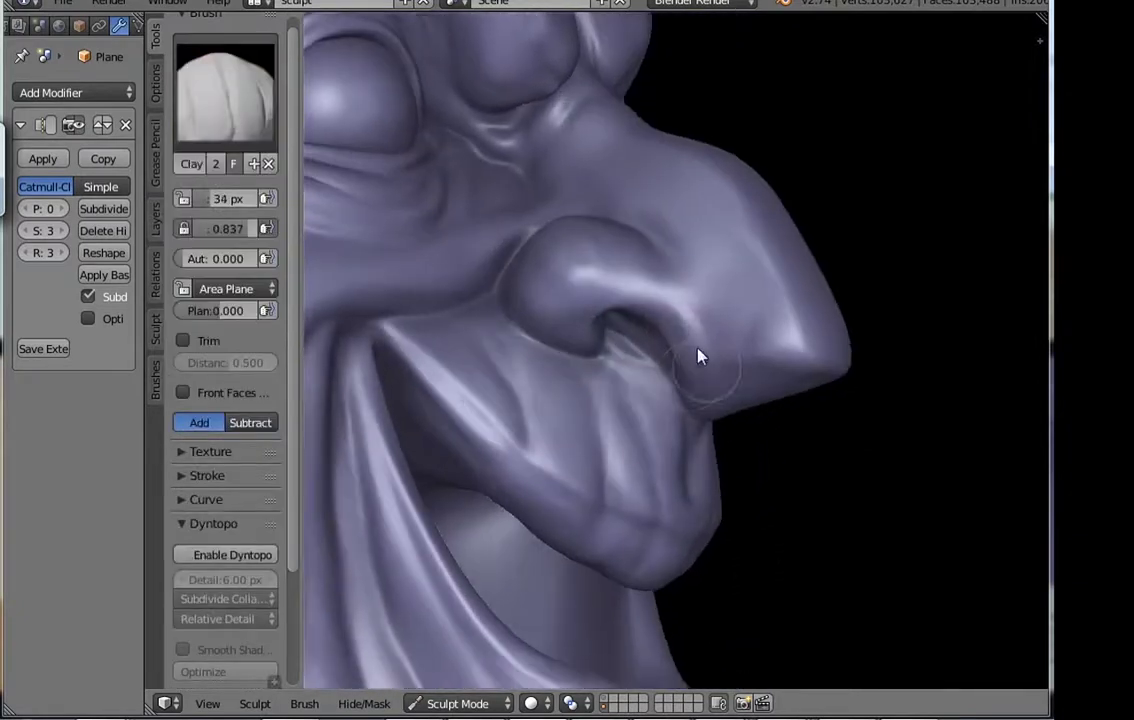
# Step: Fill out the jaw and neck below the ear with Clay strokes from both profiles
pyautogui.moveTo(675, 311)
pyautogui.mouseDown(button='middle')
pyautogui.moveTo(695, 293)
pyautogui.moveTo(726, 318)
pyautogui.mouseUp(button='middle')
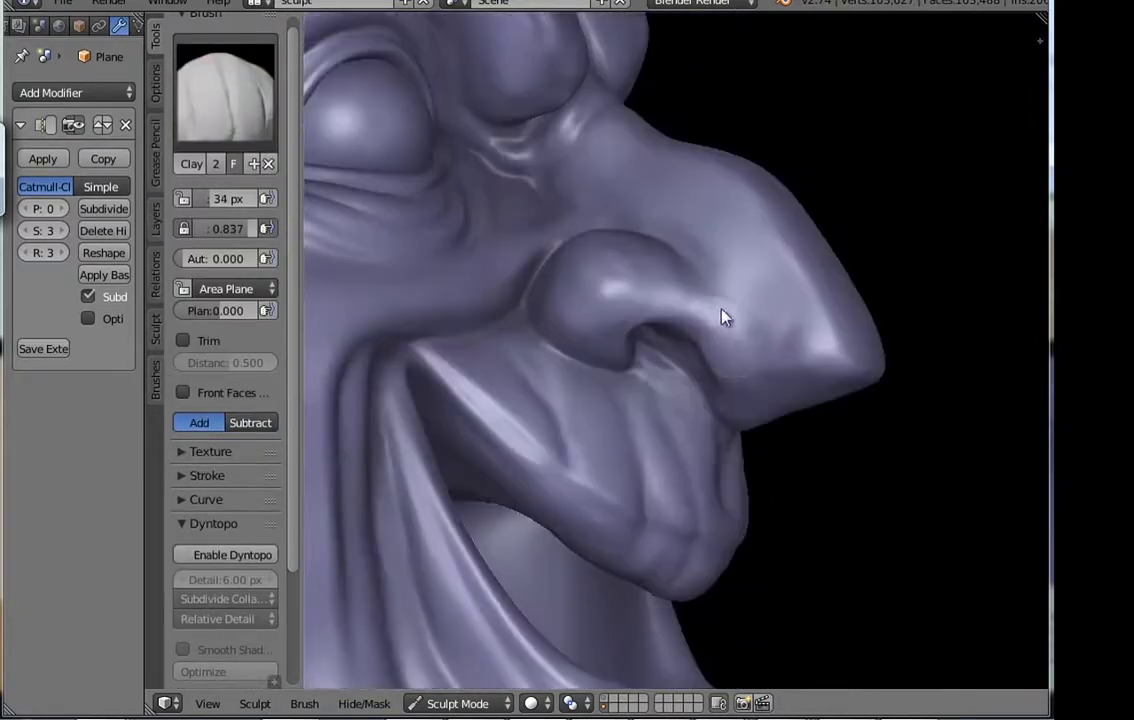
pyautogui.moveTo(785, 352)
pyautogui.mouseDown(button='middle')
pyautogui.moveTo(666, 444)
pyautogui.moveTo(704, 398)
pyautogui.moveTo(472, 418)
pyautogui.moveTo(699, 373)
pyautogui.moveTo(567, 398)
pyautogui.moveTo(546, 482)
pyautogui.mouseUp(button='middle')
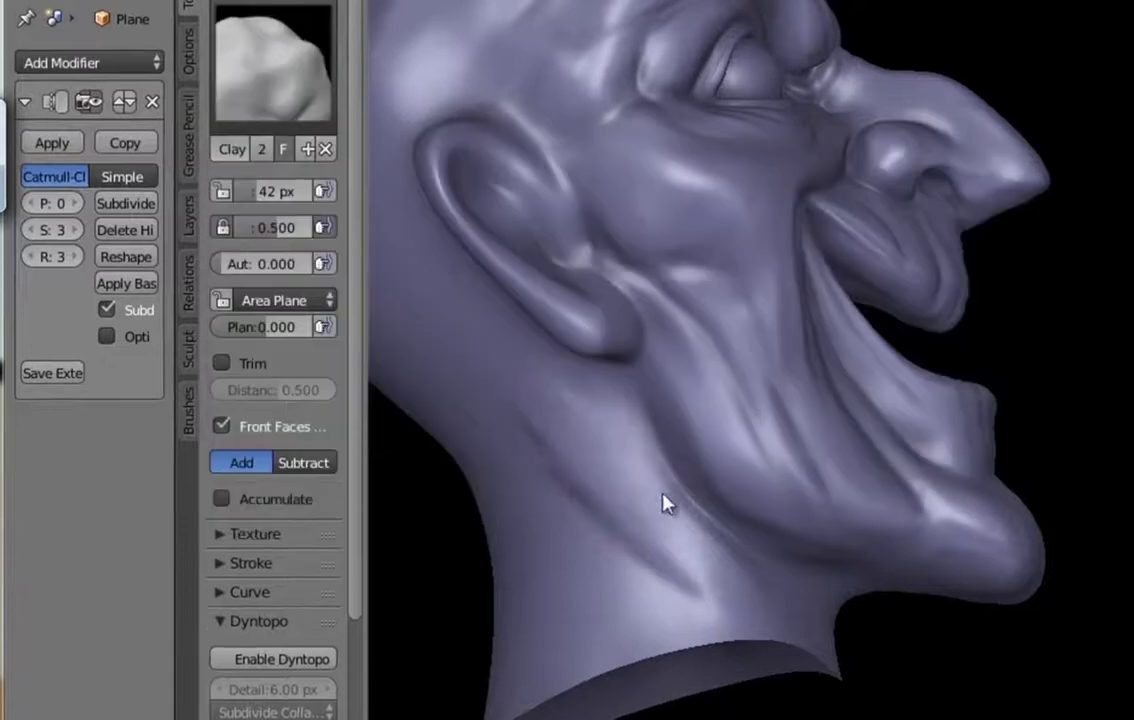
pyautogui.moveTo(663, 503); pyautogui.dragTo(697, 650, button='middle')
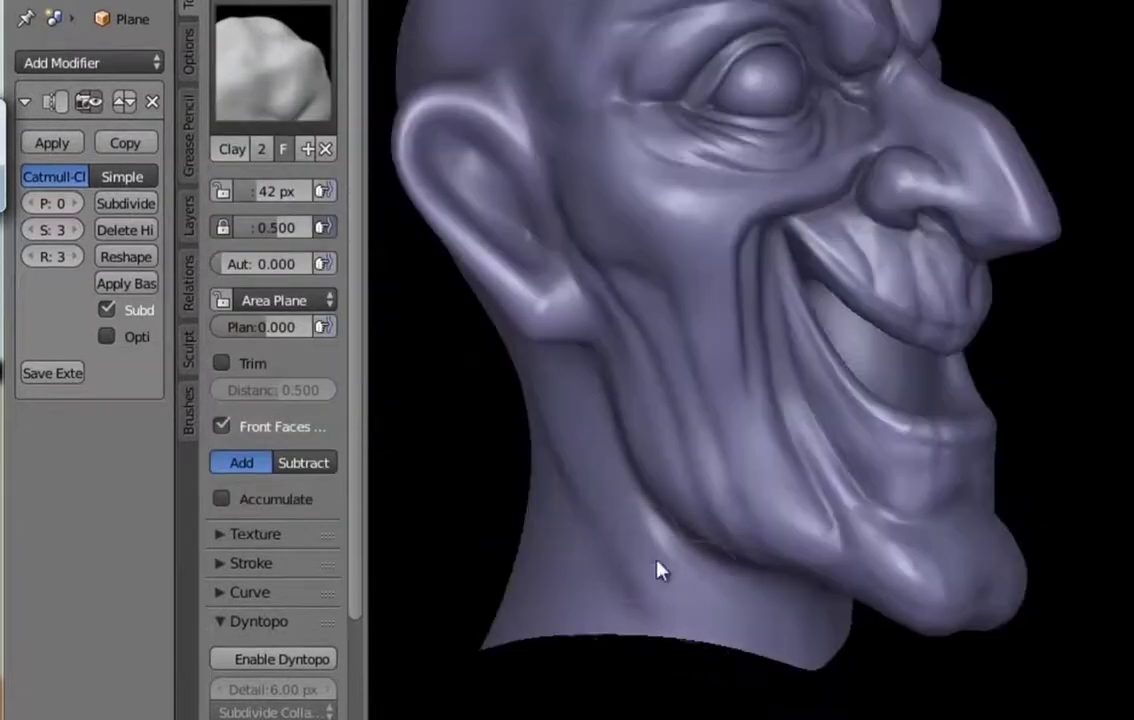
pyautogui.moveTo(660, 570)
pyautogui.mouseDown(button='middle')
pyautogui.moveTo(600, 519)
pyautogui.moveTo(858, 404)
pyautogui.mouseUp(button='middle')
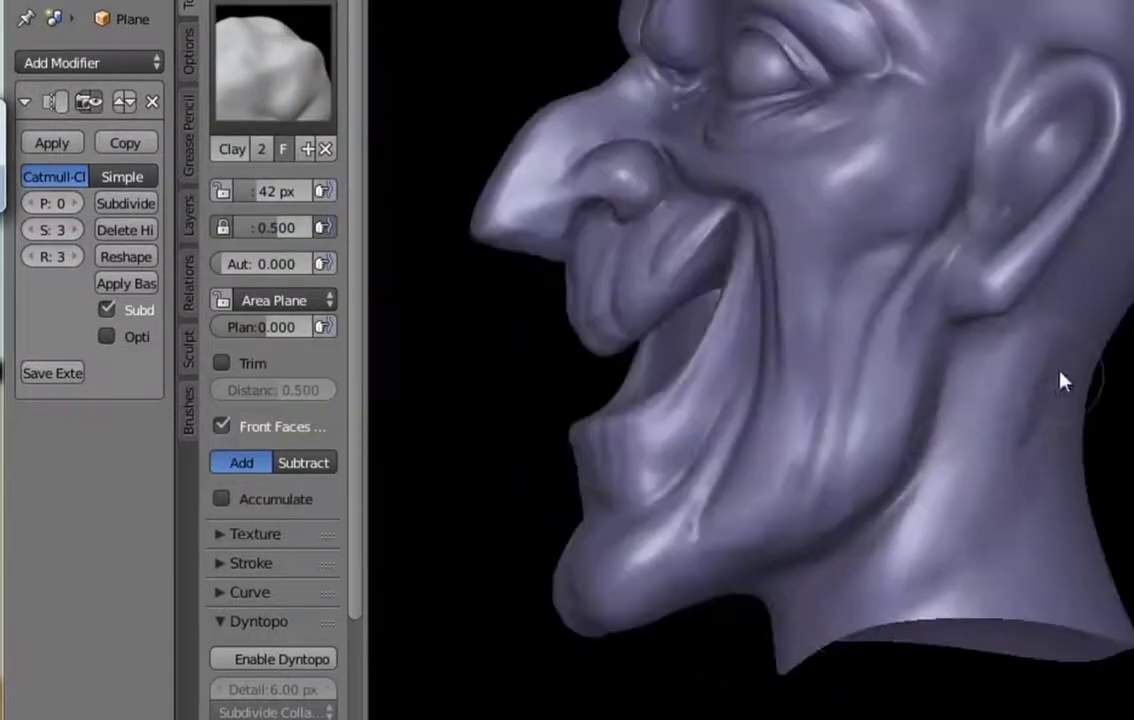
pyautogui.moveTo(1062, 381)
pyautogui.mouseDown(button='middle')
pyautogui.moveTo(1010, 448)
pyautogui.moveTo(1055, 370)
pyautogui.mouseUp(button='middle')
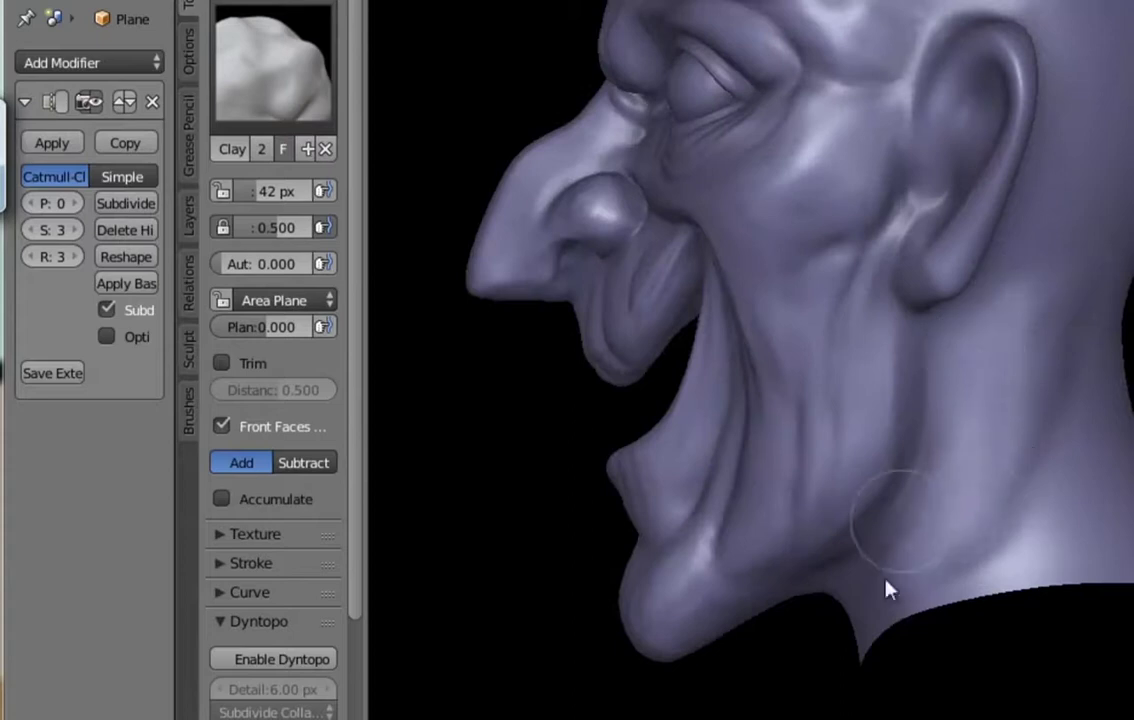
pyautogui.moveTo(885, 590); pyautogui.dragTo(1042, 381, button='middle')
pyautogui.hotkey('shift', 'c')
# Step: Set the Crease brush to 20 px, carving inward, and deepen the chin and eye creases
pyautogui.press('f')
pyautogui.click(931, 430)
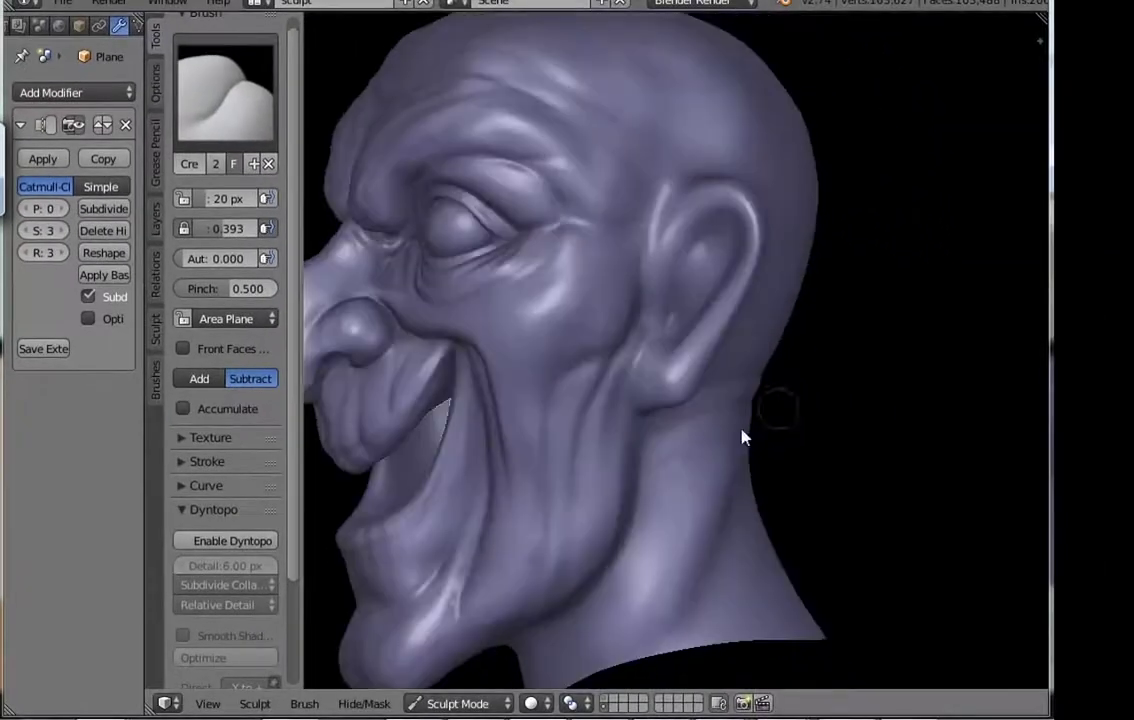
pyautogui.scroll(-3, 741, 437)
pyautogui.moveTo(741, 437)
pyautogui.mouseDown(button='middle')
pyautogui.moveTo(610, 598)
pyautogui.moveTo(547, 591)
pyautogui.mouseUp(button='middle')
pyautogui.scroll(5, 622, 463)
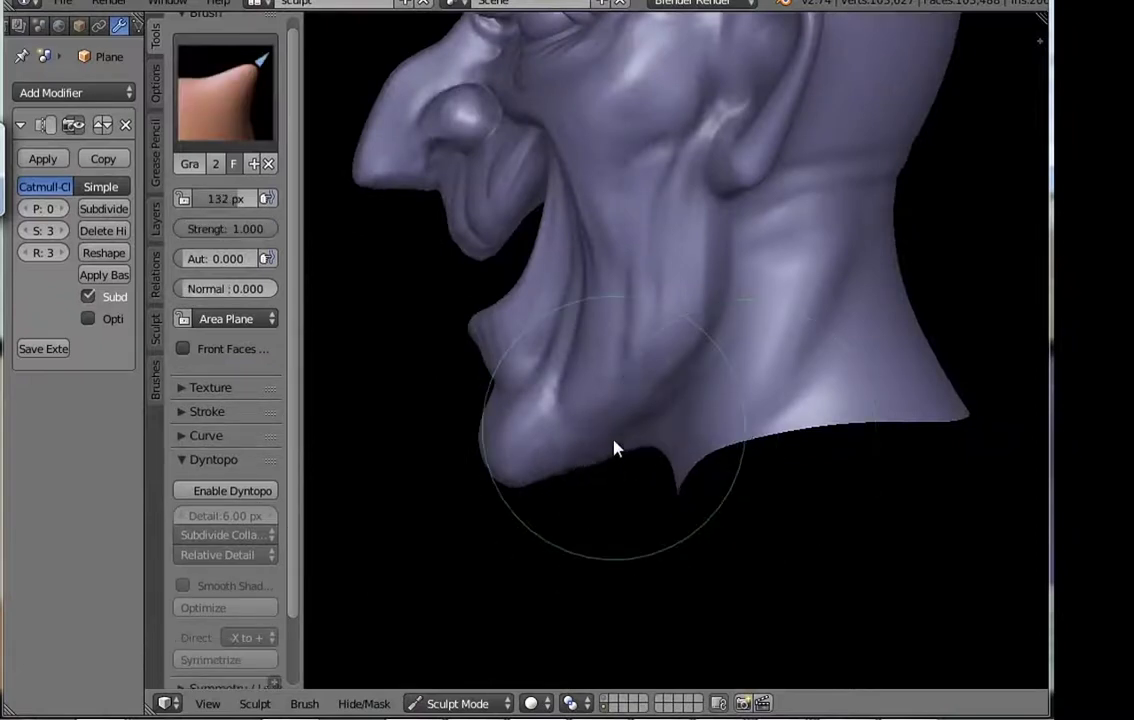
pyautogui.moveTo(614, 449); pyautogui.dragTo(734, 423, button='middle')
pyautogui.scroll(-3, 673, 302)
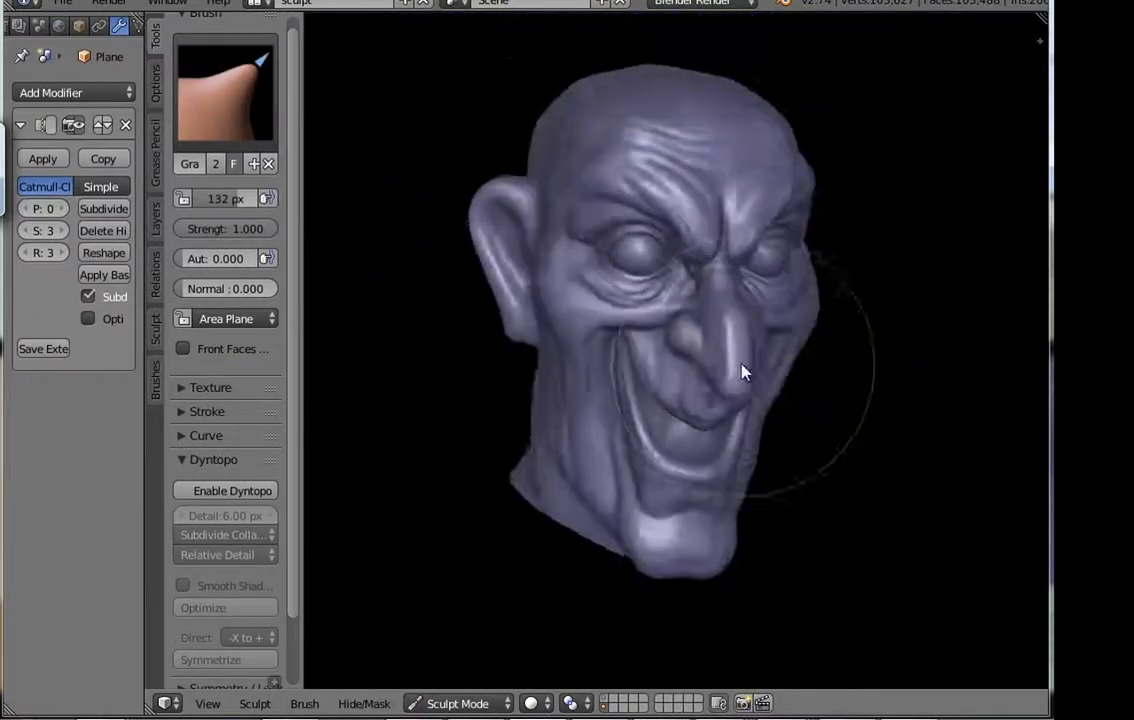
pyautogui.moveTo(741, 372); pyautogui.dragTo(597, 387, button='middle')
pyautogui.scroll(2, 643, 380)
# Step: Sharpen the eye wrinkles with the Crease brush and save over the existing file
pyautogui.hotkey('shift', 'c')
pyautogui.scroll(2, 585, 354)
pyautogui.scroll(2, 588, 328)
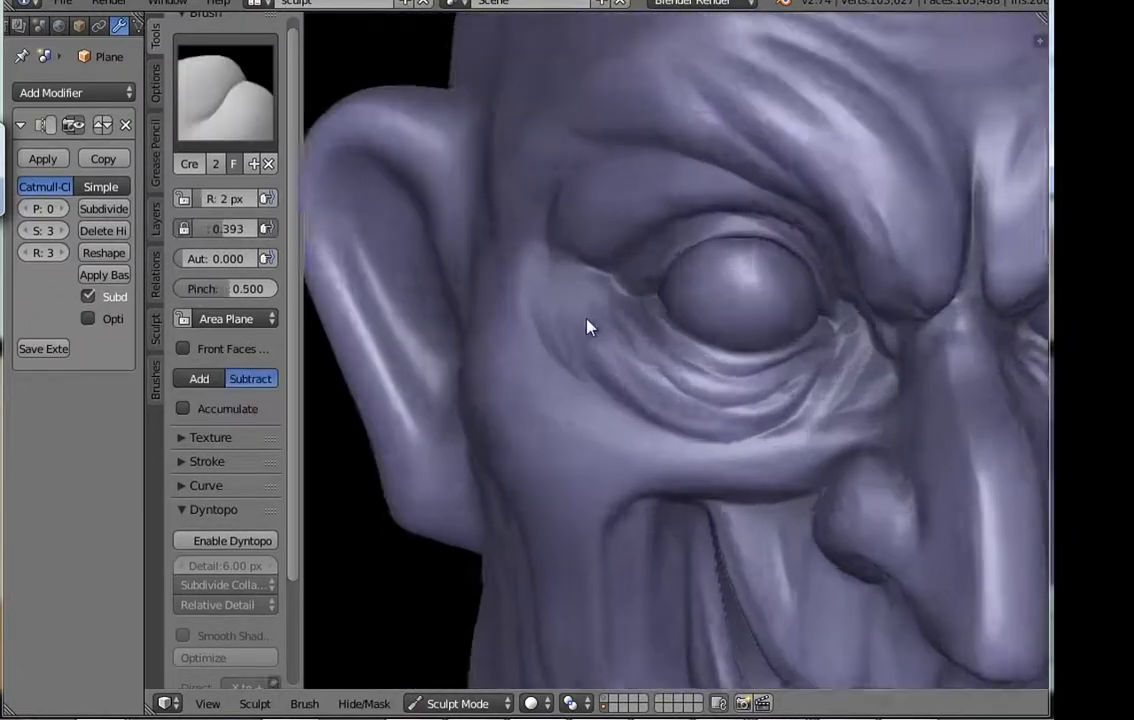
pyautogui.moveTo(588, 328); pyautogui.dragTo(692, 340, button='middle')
pyautogui.hotkey('ctrl', 's')
pyautogui.click(633, 334)
# Step: Build up the smile fold and cheek crease with the Clay brush
pyautogui.moveTo(690, 288)
pyautogui.mouseDown(button='middle')
pyautogui.moveTo(701, 309)
pyautogui.moveTo(650, 392)
pyautogui.moveTo(706, 235)
pyautogui.moveTo(732, 213)
pyautogui.moveTo(721, 256)
pyautogui.moveTo(663, 281)
pyautogui.moveTo(805, 330)
pyautogui.moveTo(735, 301)
pyautogui.moveTo(716, 330)
pyautogui.moveTo(539, 378)
pyautogui.moveTo(640, 350)
pyautogui.moveTo(649, 291)
pyautogui.moveTo(868, 210)
pyautogui.moveTo(779, 258)
pyautogui.mouseUp(button='middle')
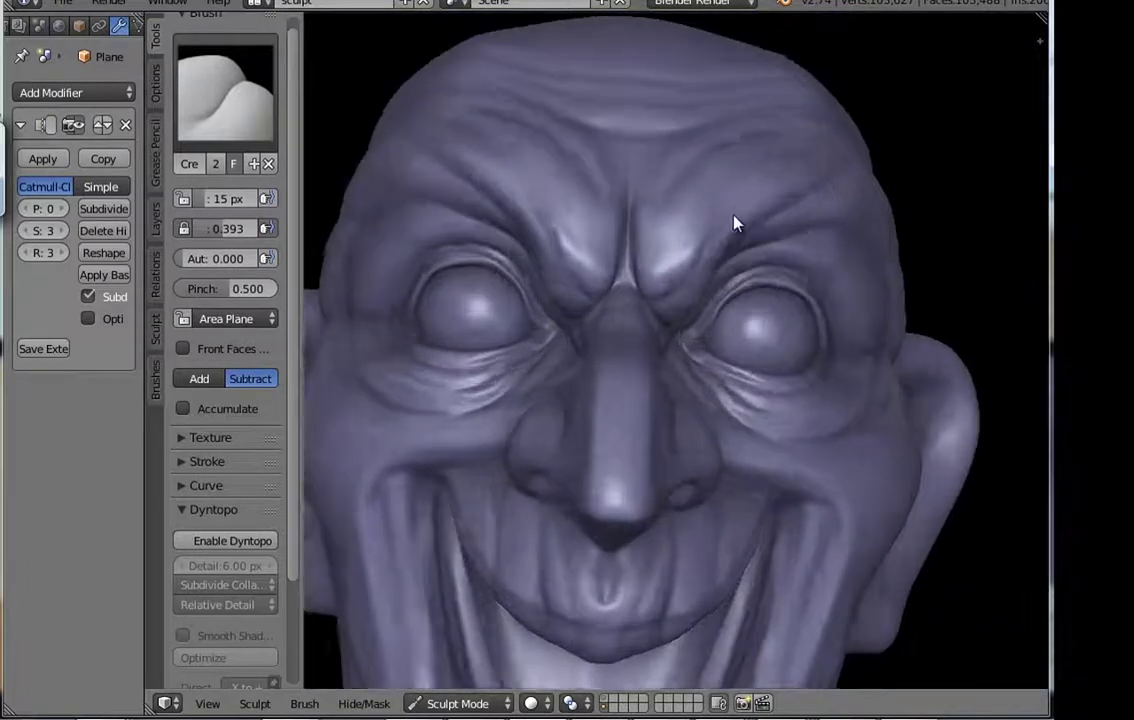
pyautogui.moveTo(735, 224)
pyautogui.mouseDown(button='middle')
pyautogui.moveTo(734, 329)
pyautogui.moveTo(638, 380)
pyautogui.moveTo(658, 294)
pyautogui.moveTo(678, 279)
pyautogui.moveTo(688, 309)
pyautogui.moveTo(640, 375)
pyautogui.mouseUp(button='middle')
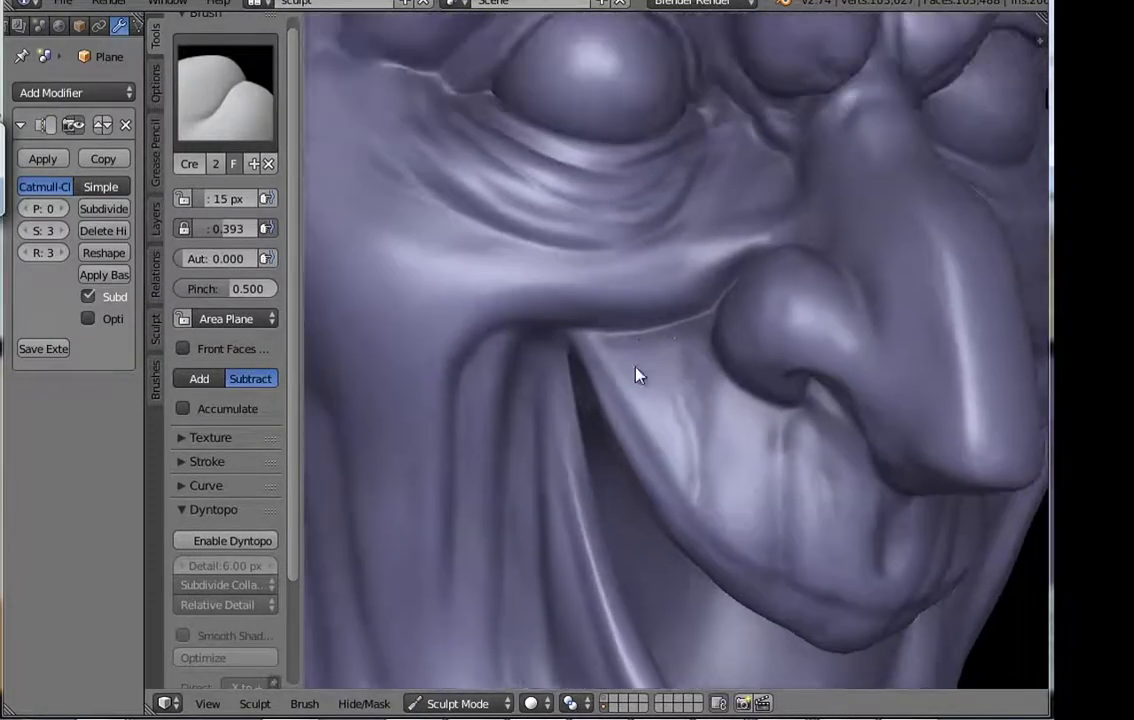
pyautogui.click(225, 90)
pyautogui.click(293, 199)
pyautogui.moveTo(590, 220); pyautogui.dragTo(590, 277, button='middle')
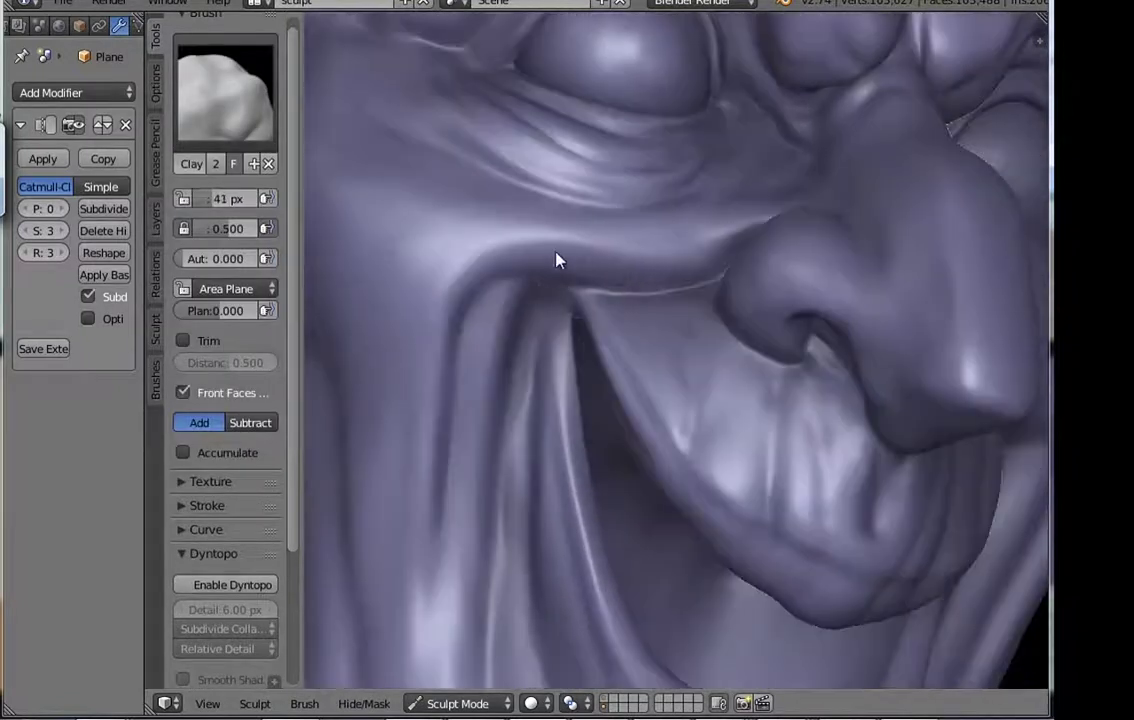
pyautogui.moveTo(703, 249)
pyautogui.mouseDown(button='middle')
pyautogui.moveTo(704, 342)
pyautogui.moveTo(610, 251)
pyautogui.moveTo(567, 233)
pyautogui.moveTo(684, 263)
pyautogui.moveTo(620, 413)
pyautogui.mouseUp(button='middle')
# Step: Deepen the folds from the smile lines to the heavy chin using a resized SculptDraw brush
pyautogui.click(225, 90)
pyautogui.click(620, 261)
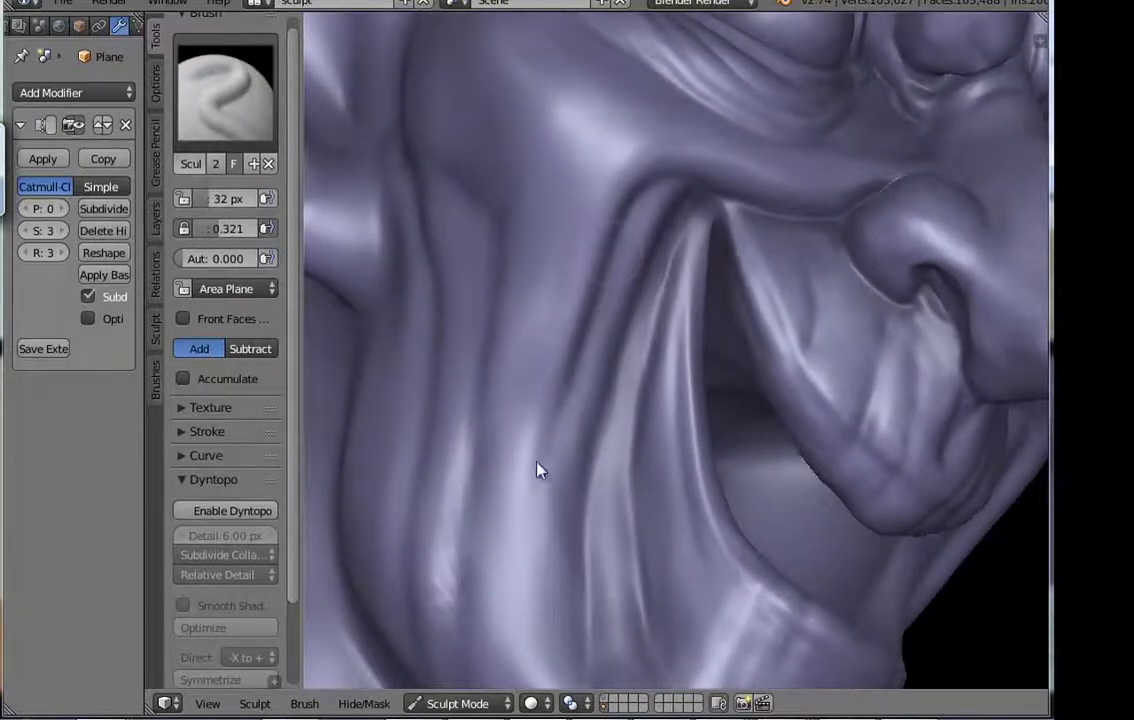
pyautogui.moveTo(537, 468)
pyautogui.mouseDown(button='middle')
pyautogui.moveTo(657, 443)
pyautogui.moveTo(585, 413)
pyautogui.moveTo(656, 464)
pyautogui.moveTo(700, 433)
pyautogui.mouseUp(button='middle')
pyautogui.press('f')
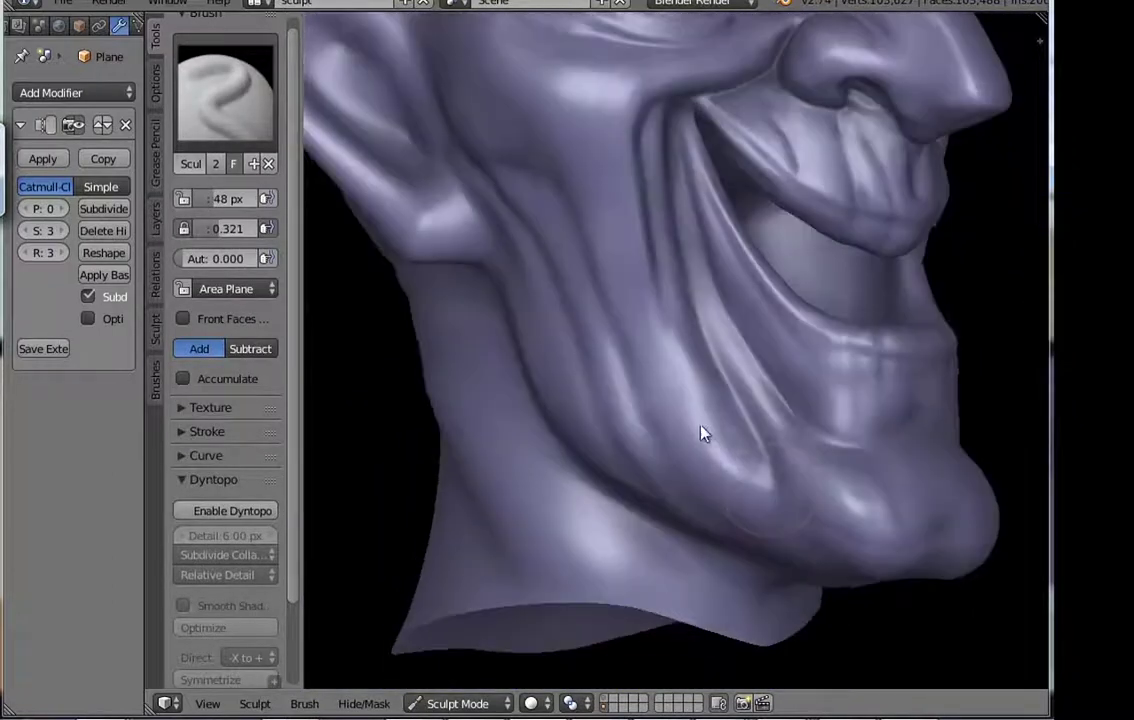
pyautogui.moveTo(735, 492)
pyautogui.mouseDown(button='middle')
pyautogui.moveTo(706, 387)
pyautogui.moveTo(782, 397)
pyautogui.moveTo(770, 481)
pyautogui.mouseUp(button='middle')
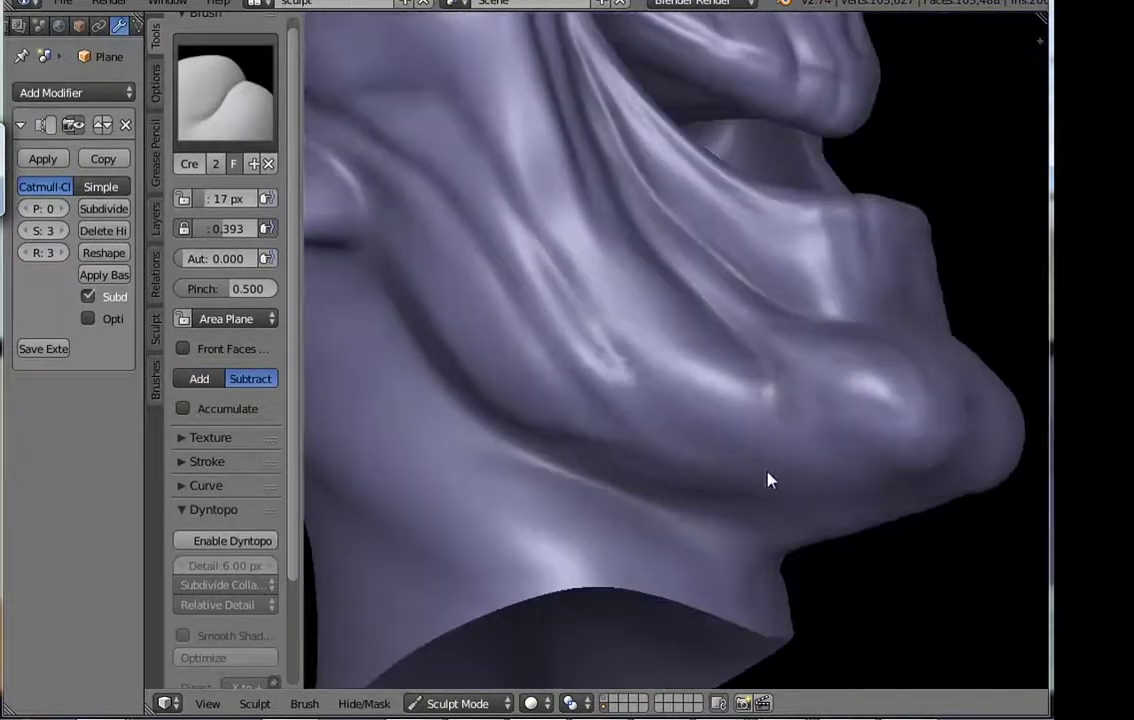
pyautogui.moveTo(760, 365)
pyautogui.mouseDown(button='middle')
pyautogui.moveTo(703, 413)
pyautogui.moveTo(688, 406)
pyautogui.moveTo(616, 515)
pyautogui.moveTo(638, 397)
pyautogui.moveTo(653, 370)
pyautogui.moveTo(685, 372)
pyautogui.moveTo(660, 360)
pyautogui.mouseUp(button='middle')
pyautogui.click(225, 90)
pyautogui.click(620, 245)
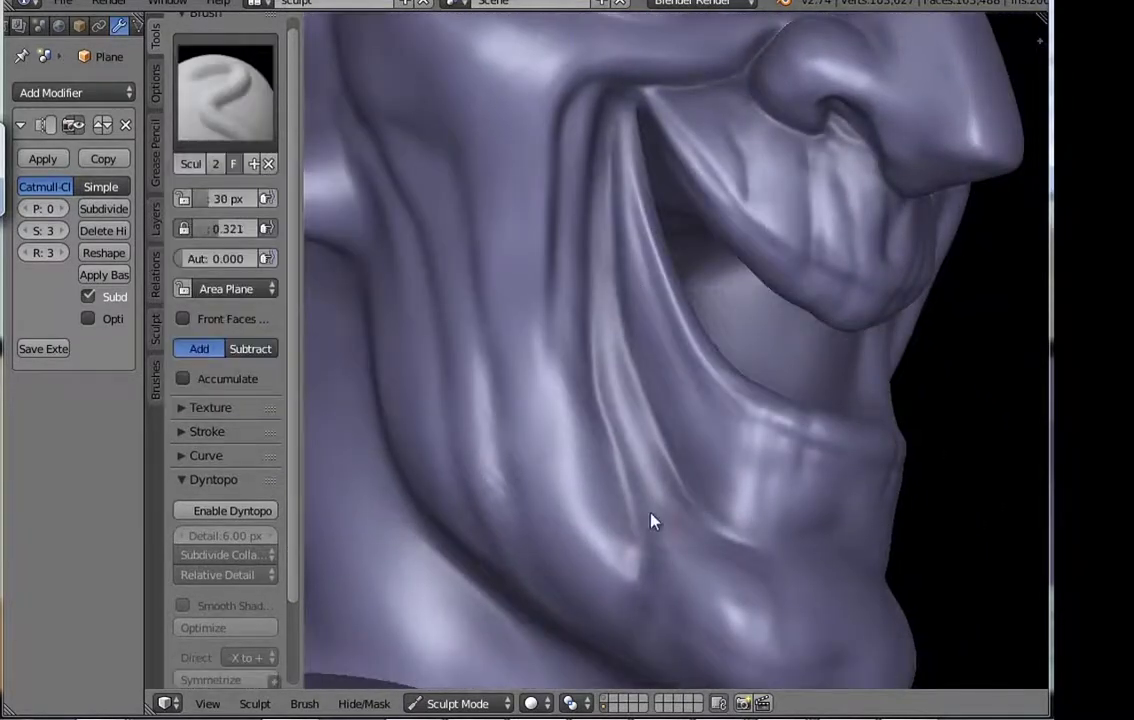
pyautogui.moveTo(650, 521)
pyautogui.mouseDown(button='middle')
pyautogui.moveTo(691, 223)
pyautogui.moveTo(676, 504)
pyautogui.moveTo(688, 390)
pyautogui.moveTo(745, 416)
pyautogui.mouseUp(button='middle')
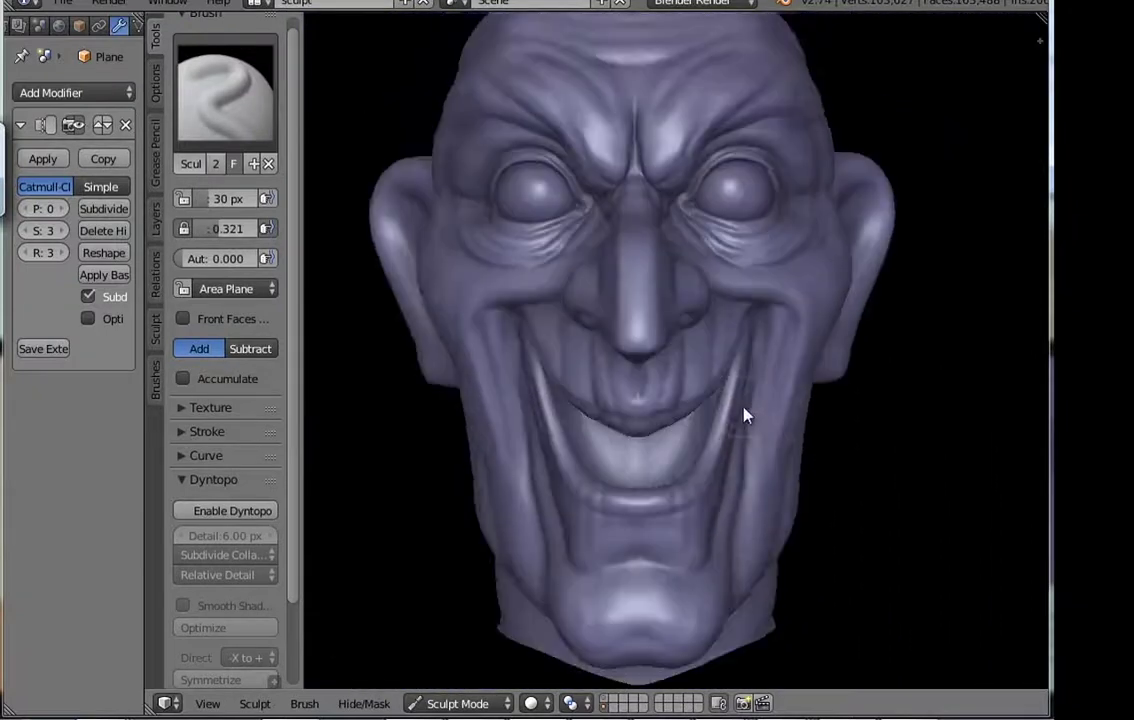